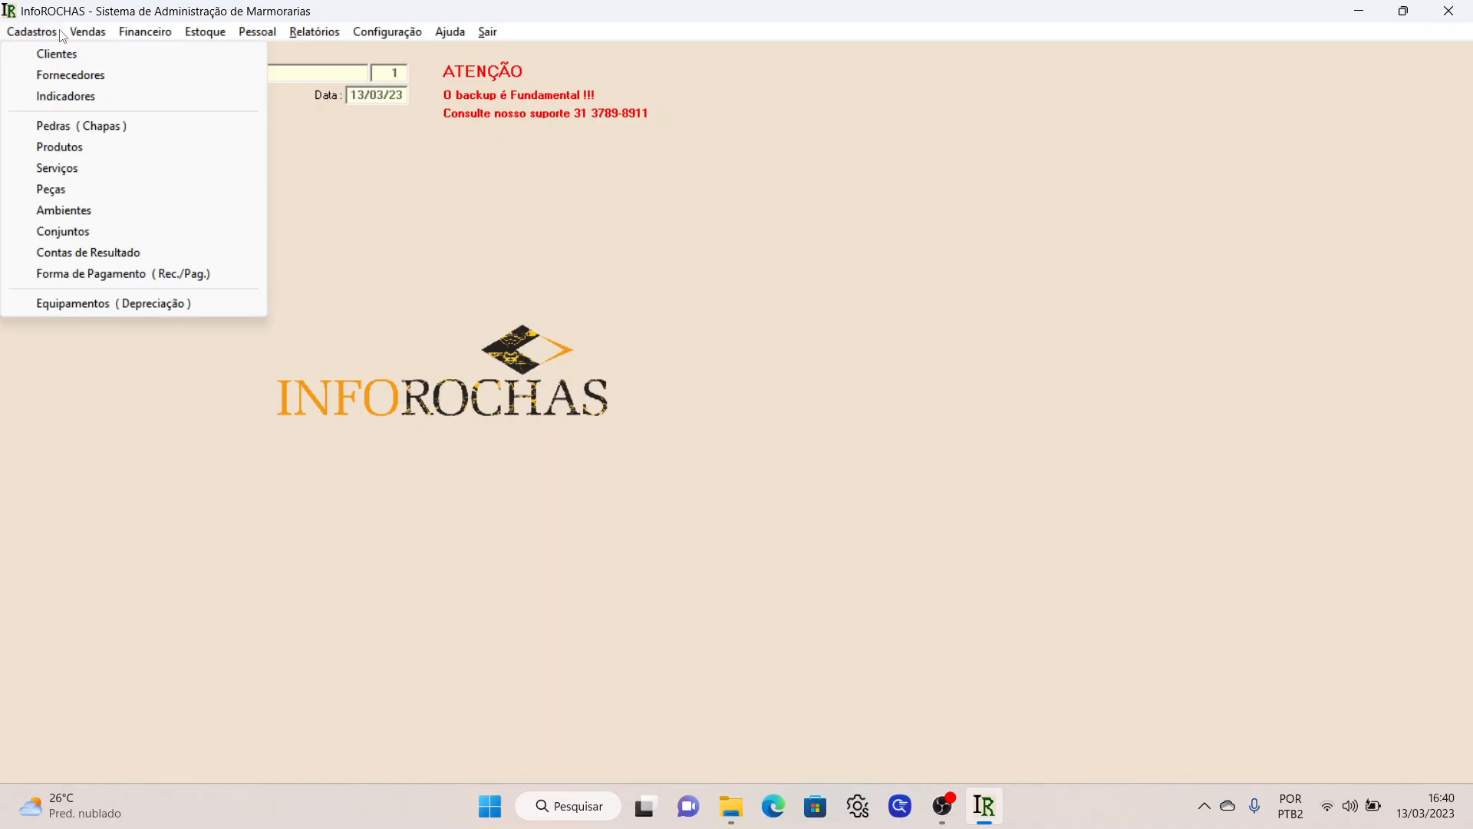
- Start a new Orçamento (Preço Fornecido) quote and open its client lookup
mouse_move(79, 36)
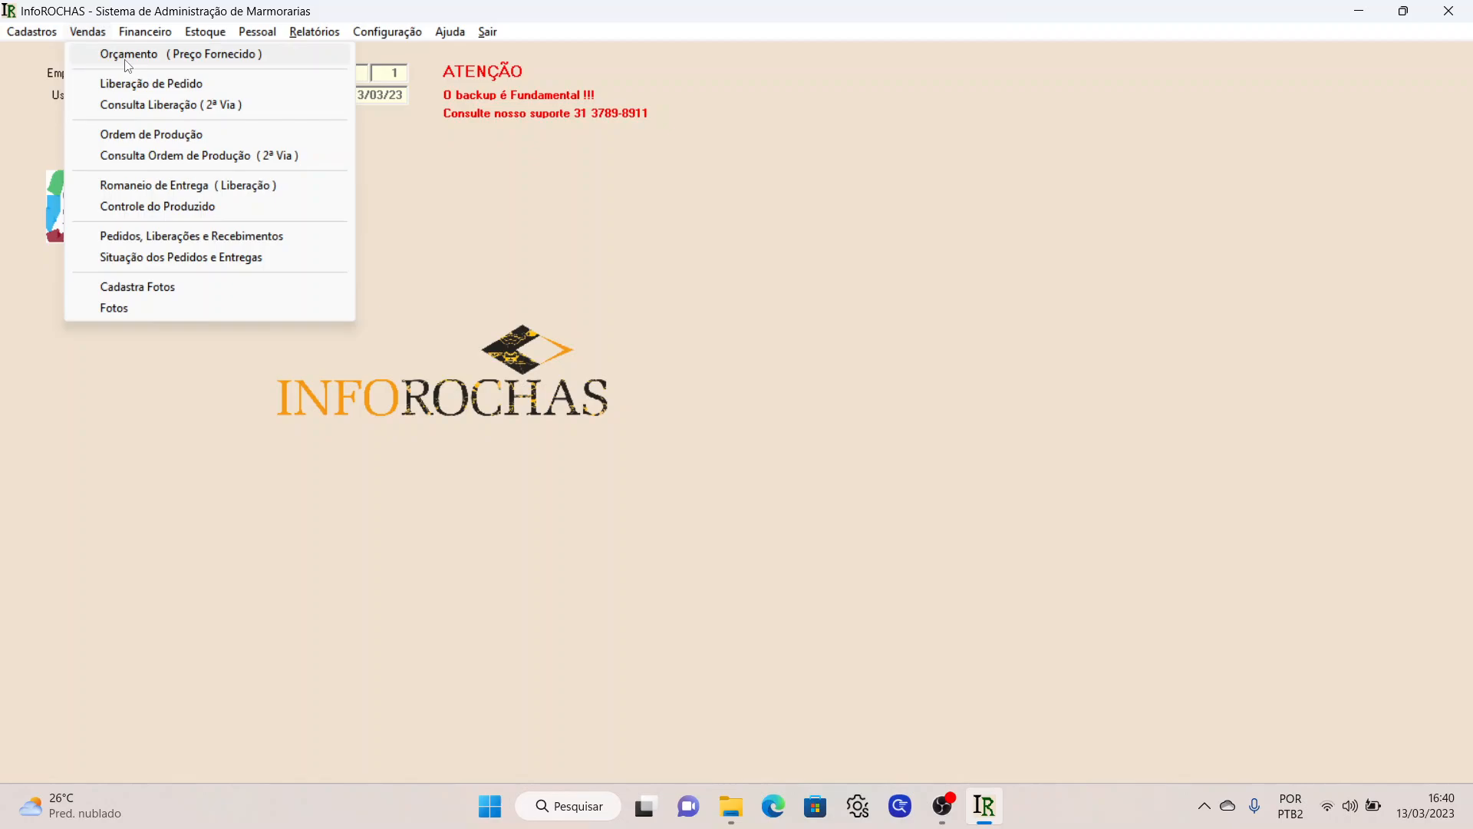
mouse_move(171, 36)
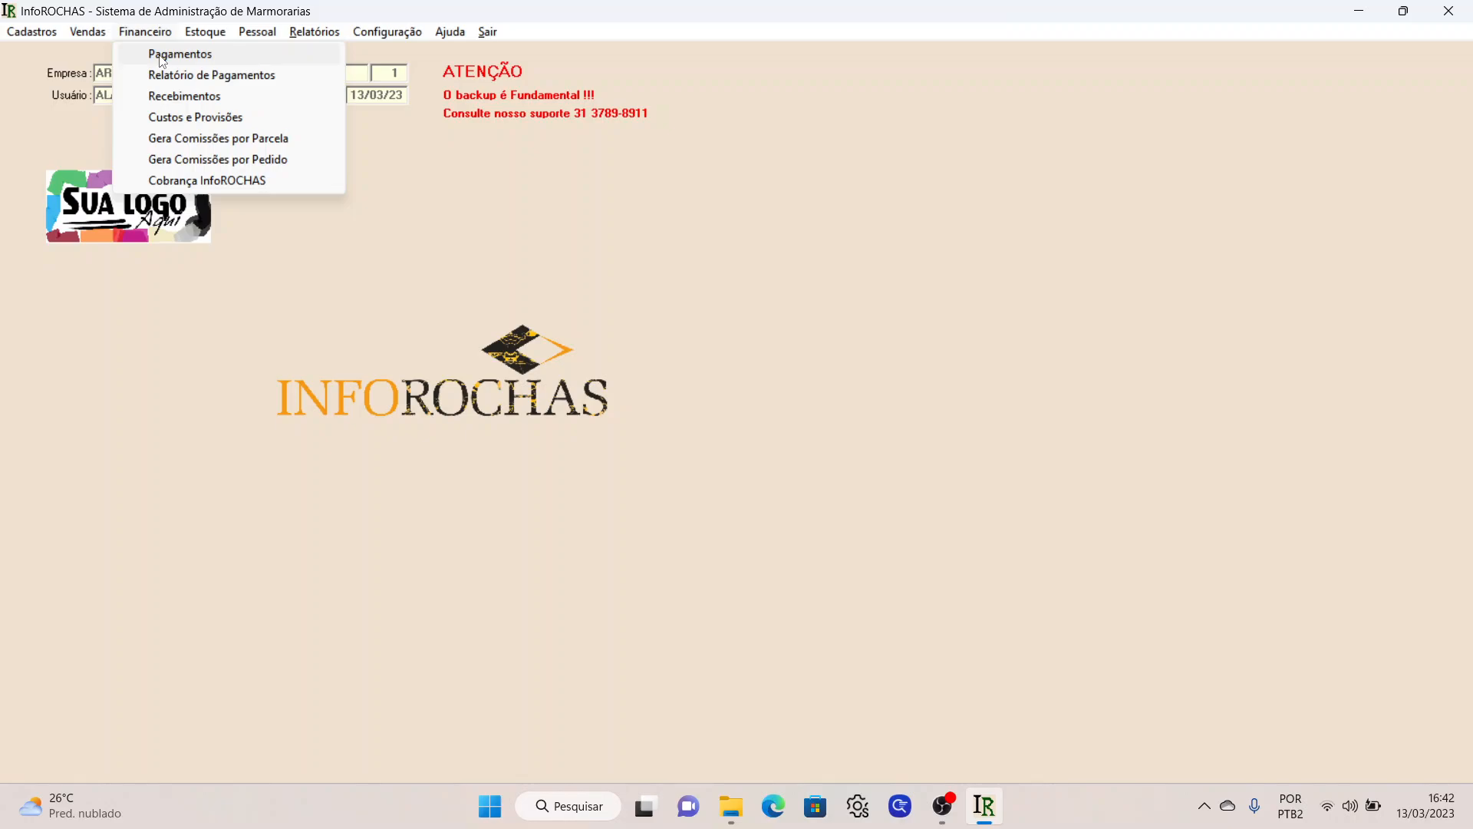
mouse_move(98, 40)
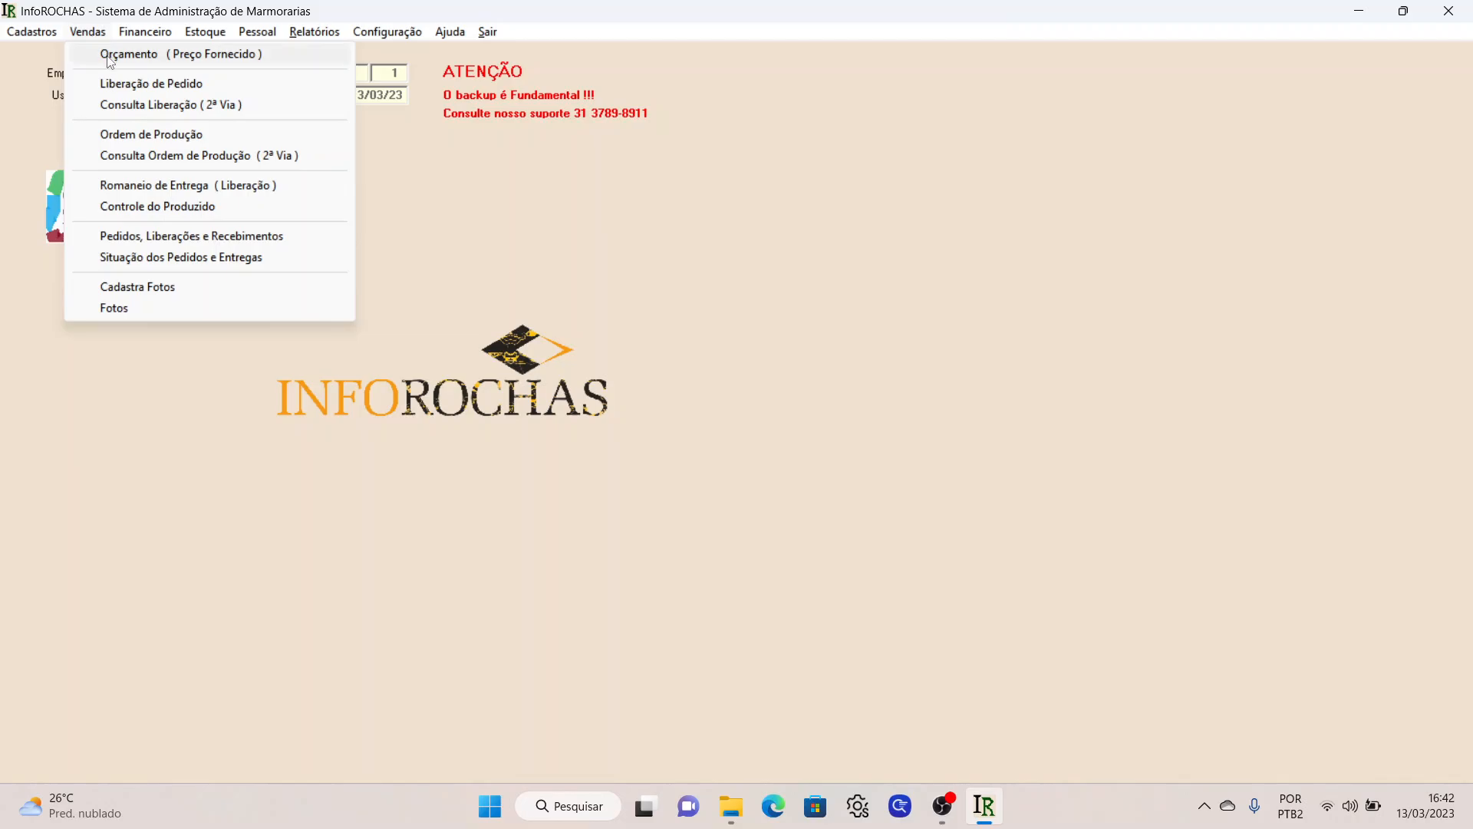
left_click(108, 57)
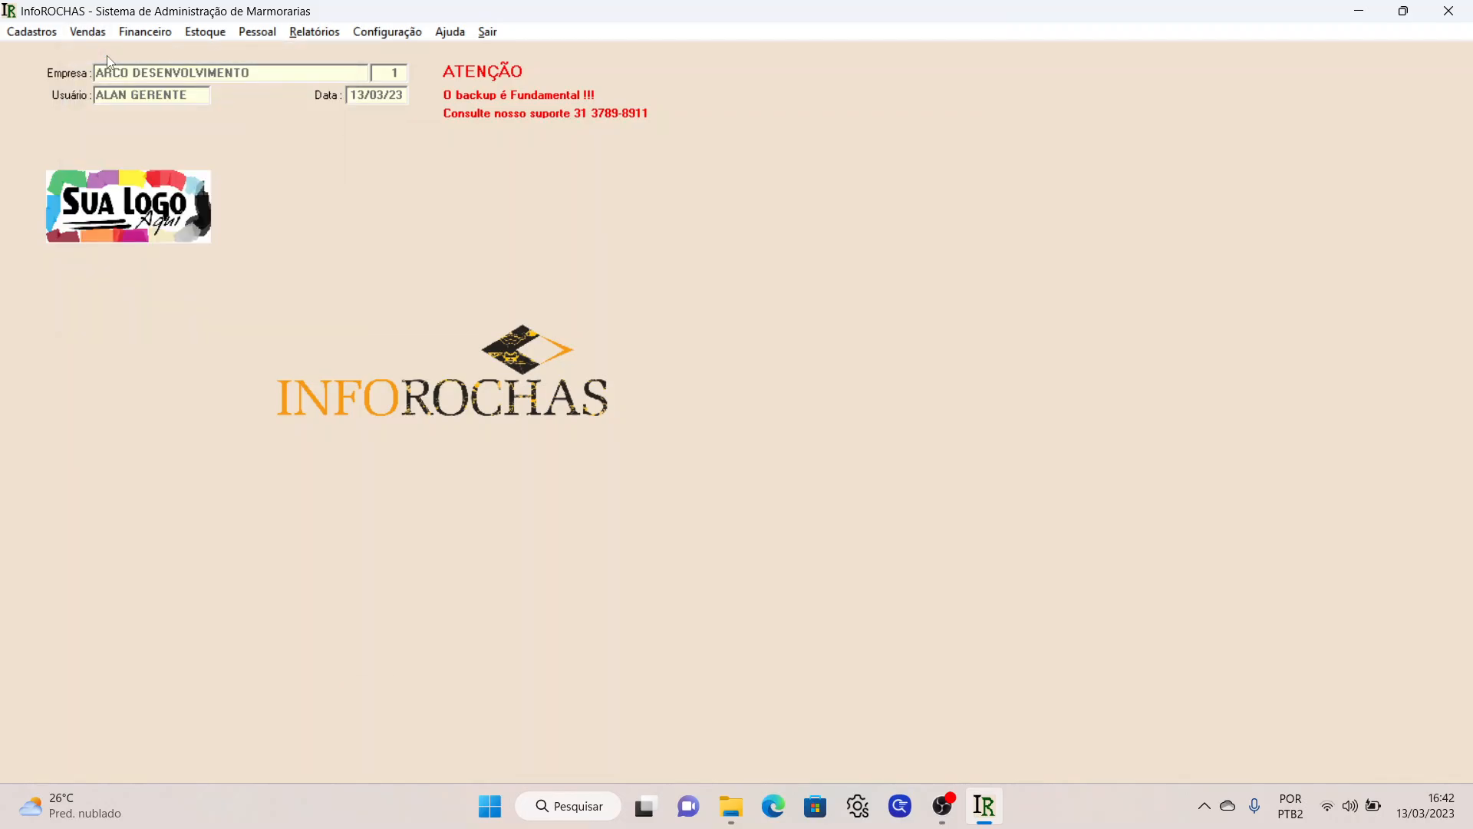
key("Return")
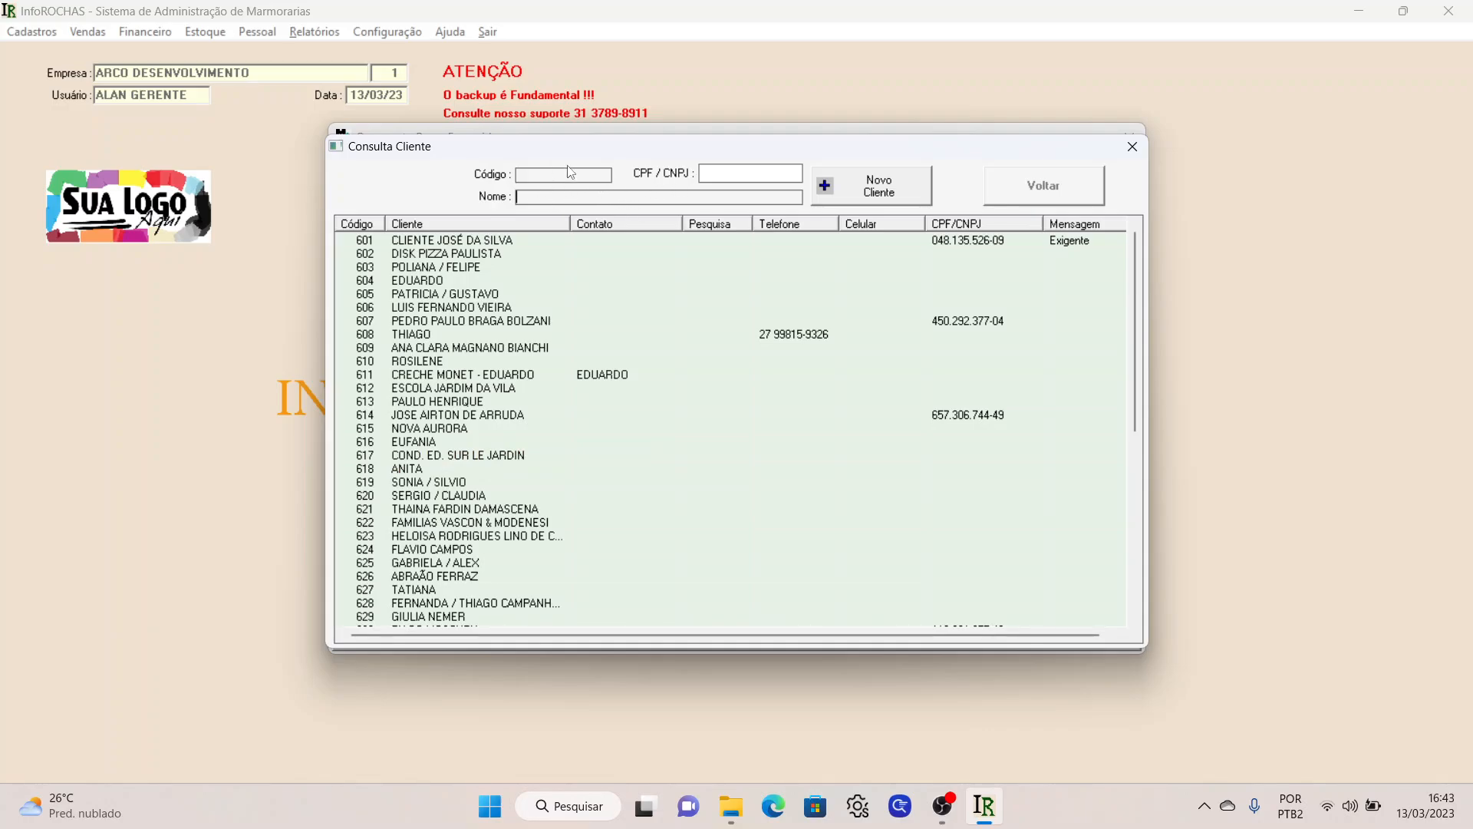
- Choose the first client in the list for the quote, dismiss the client notice, and pick the second "ARQ" architect as Indicações
double_click(498, 243)
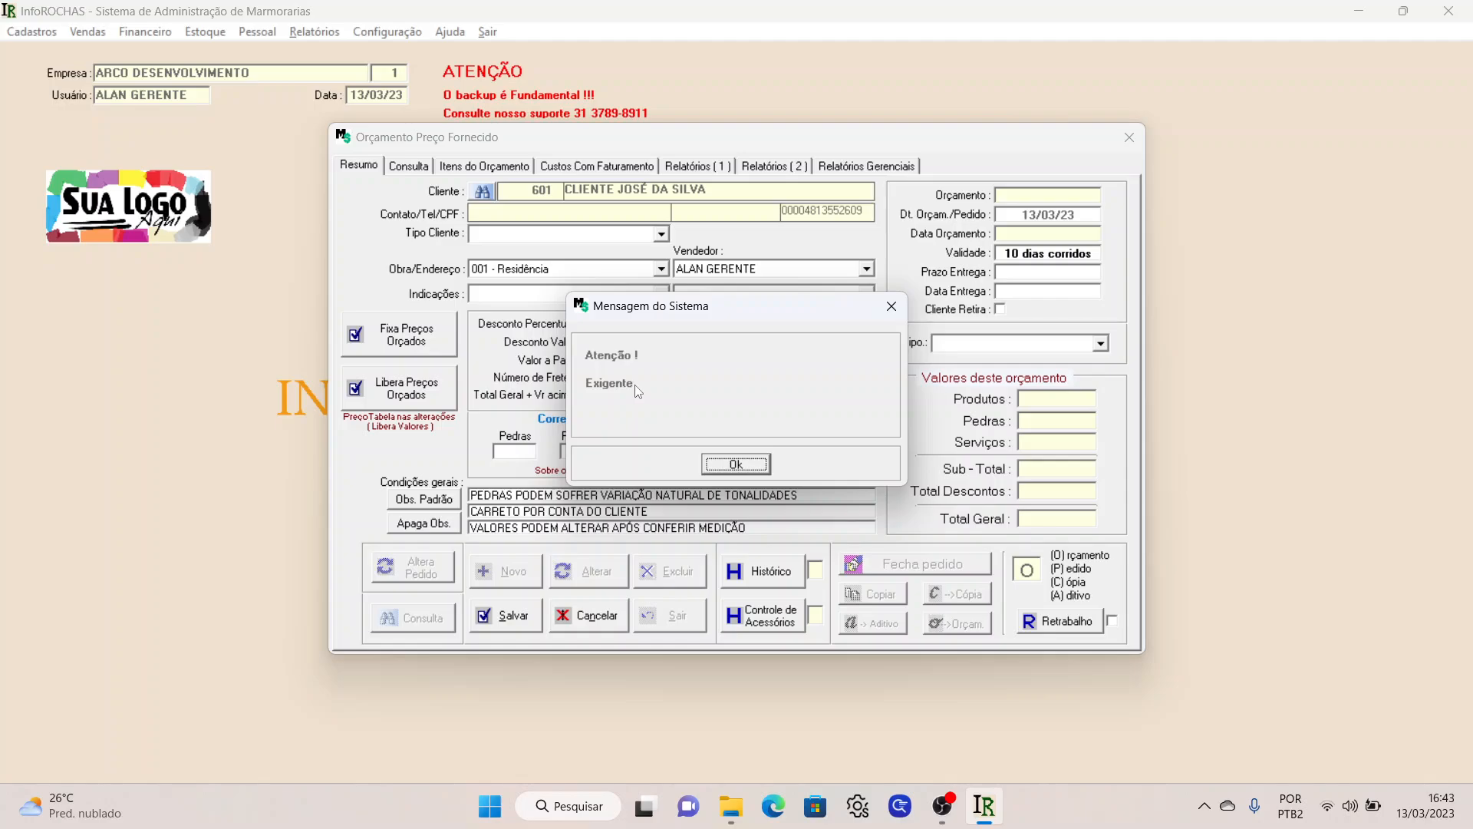
left_click(722, 466)
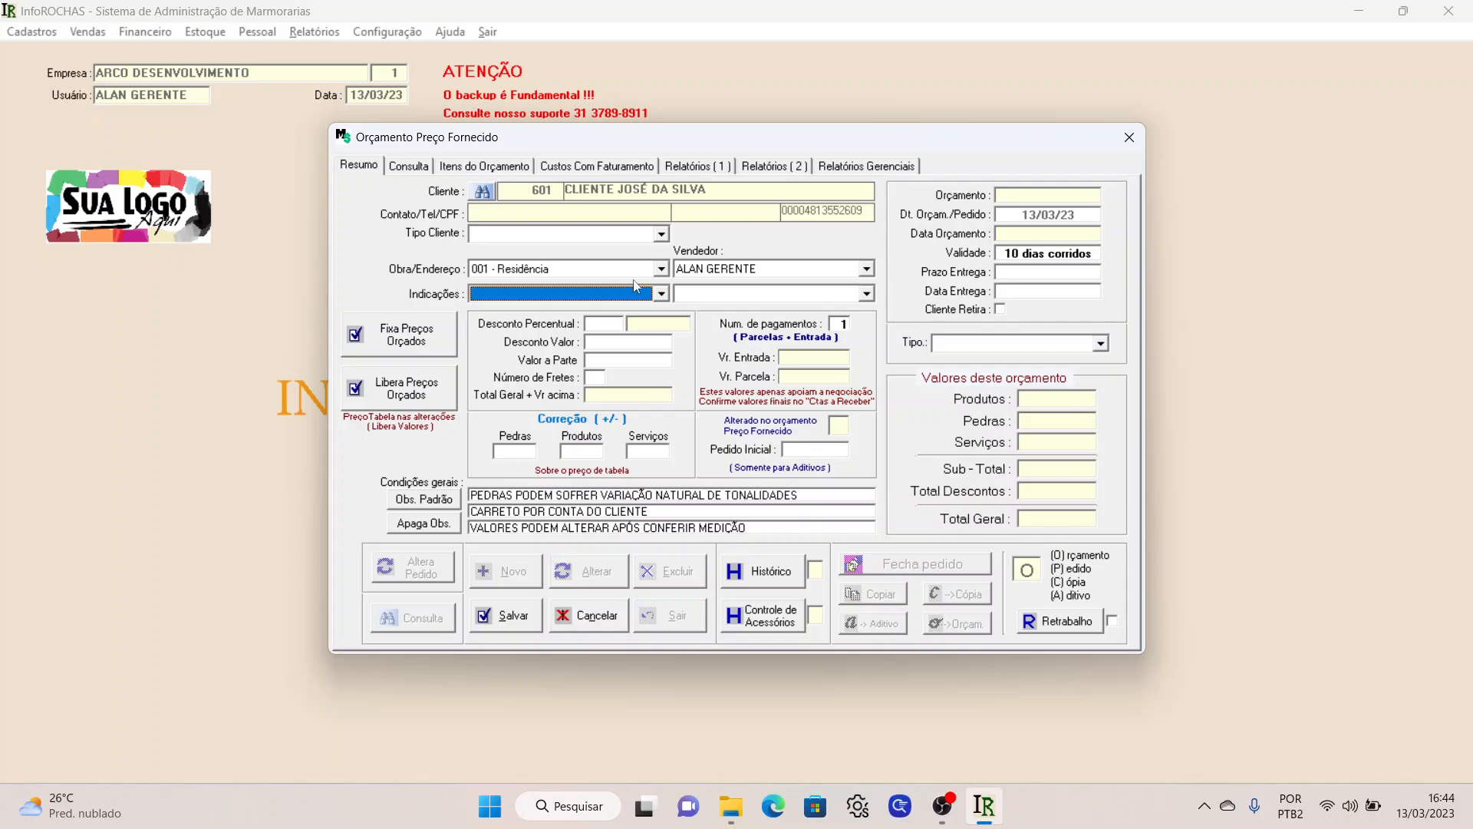
left_click(662, 295)
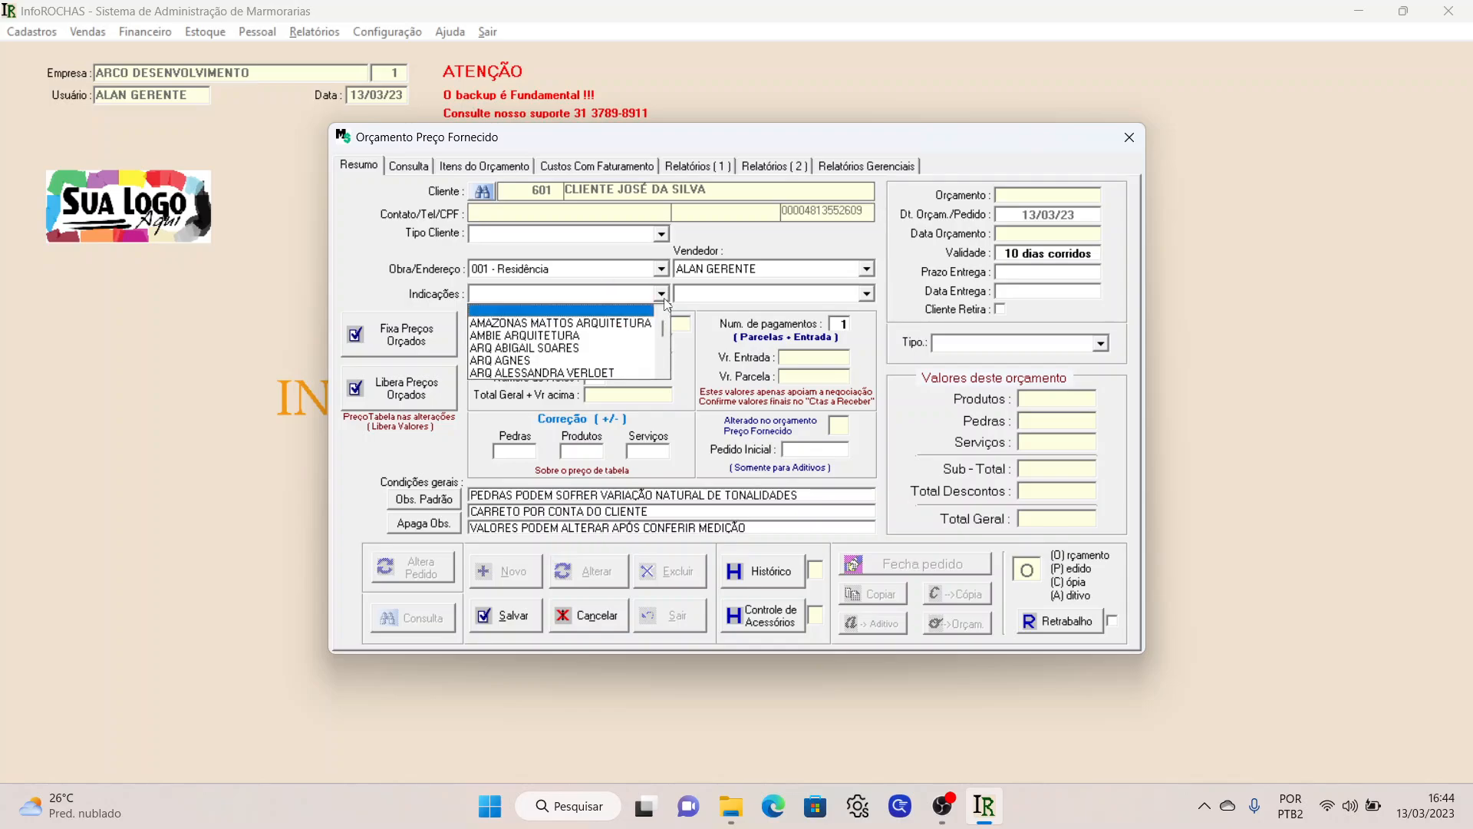
left_click(580, 361)
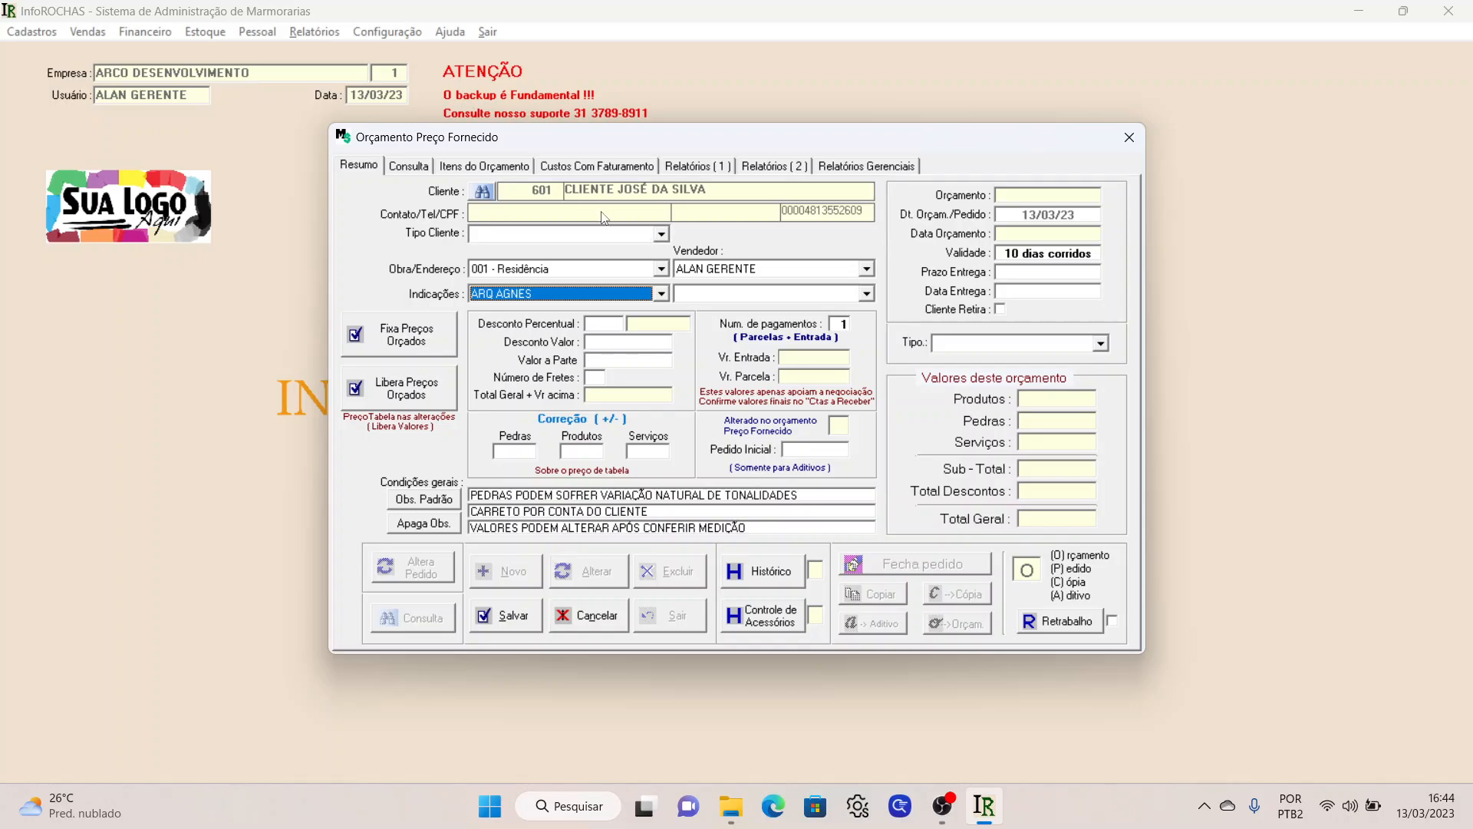
- Add COZINHA as an Ambiente in the quote's items, searching by the description "COZI"
left_click(467, 169)
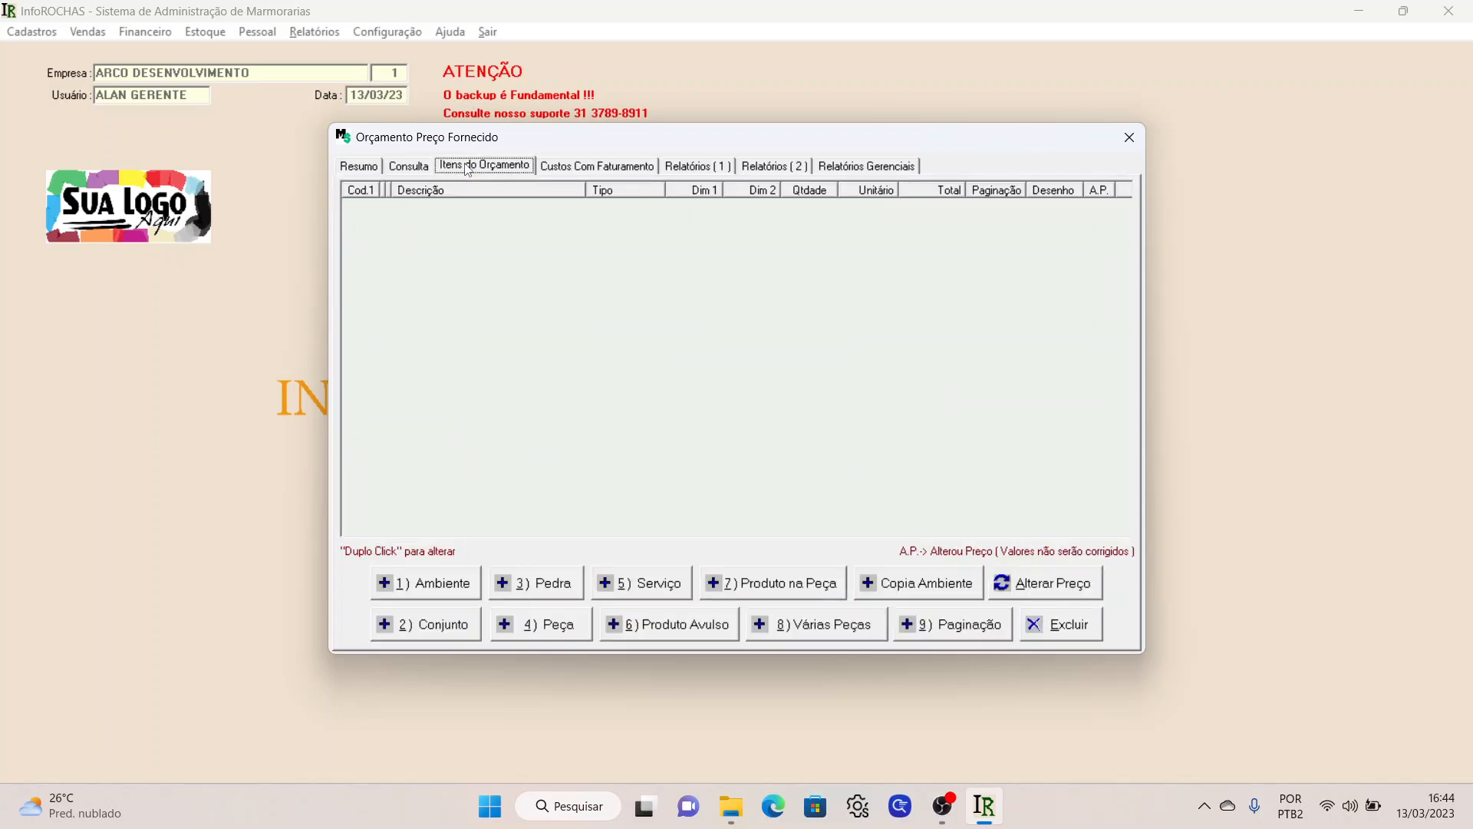
left_click(423, 583)
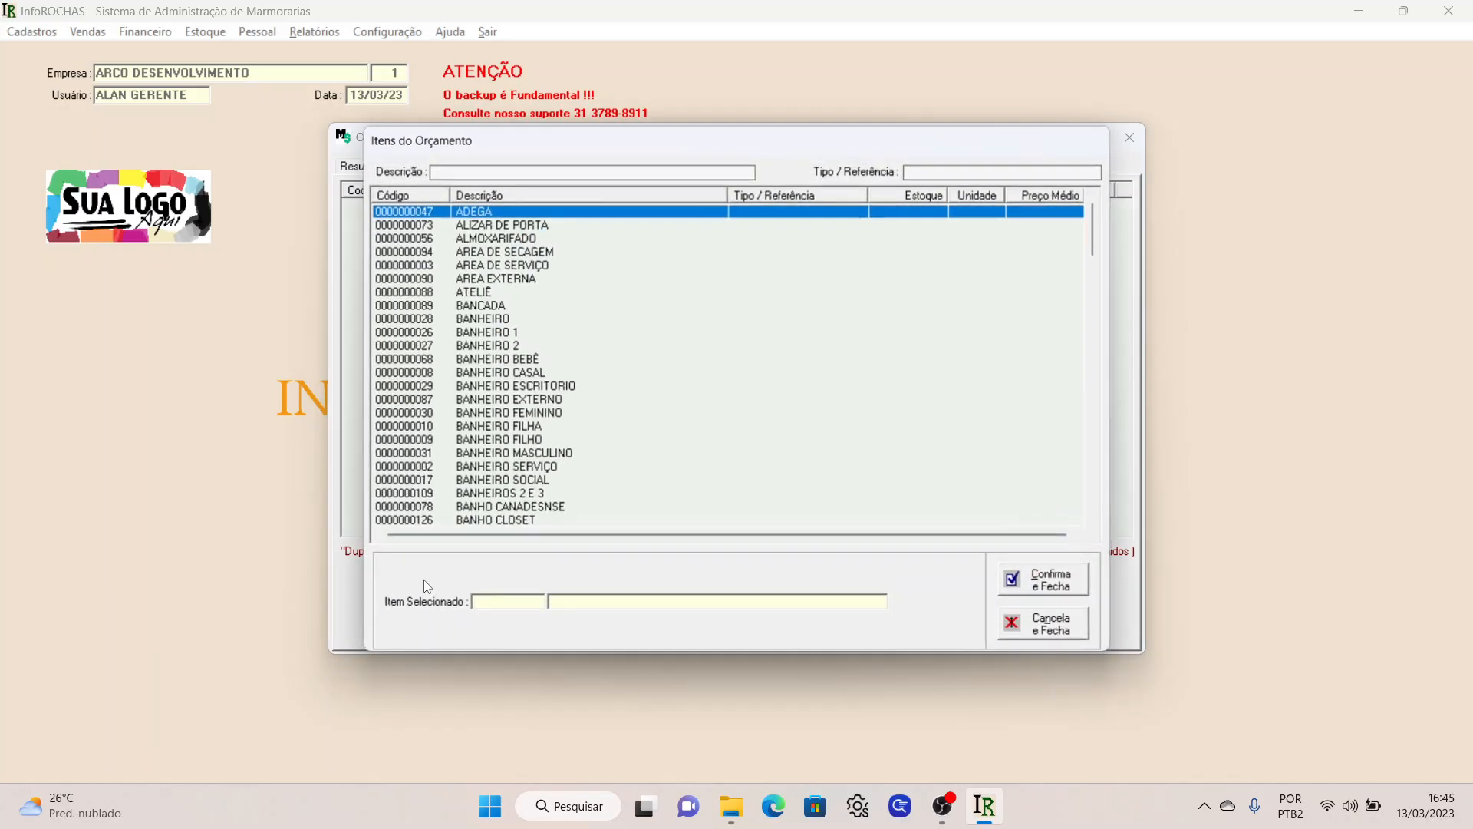
left_click(540, 172)
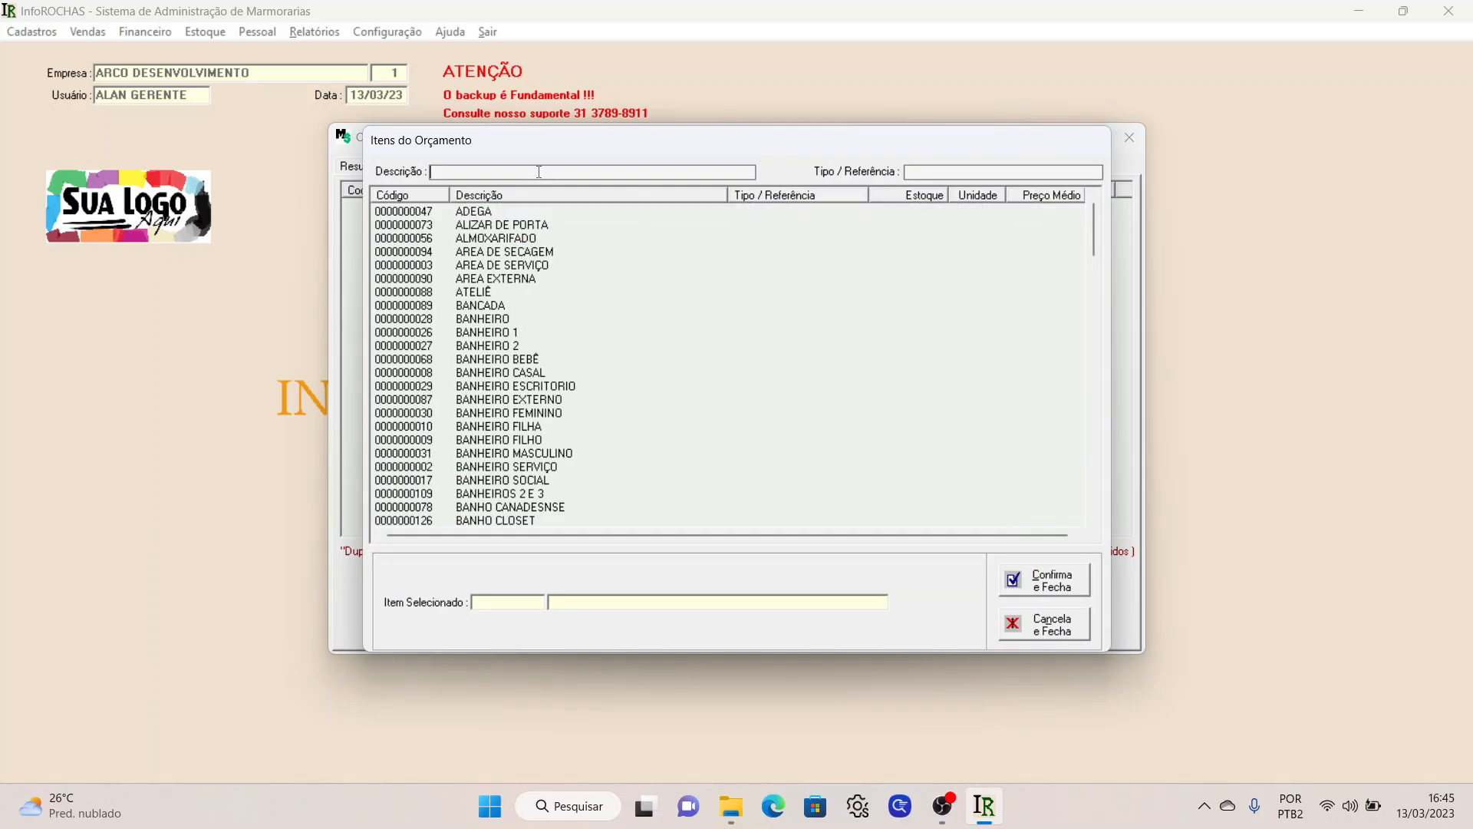
type("COZI")
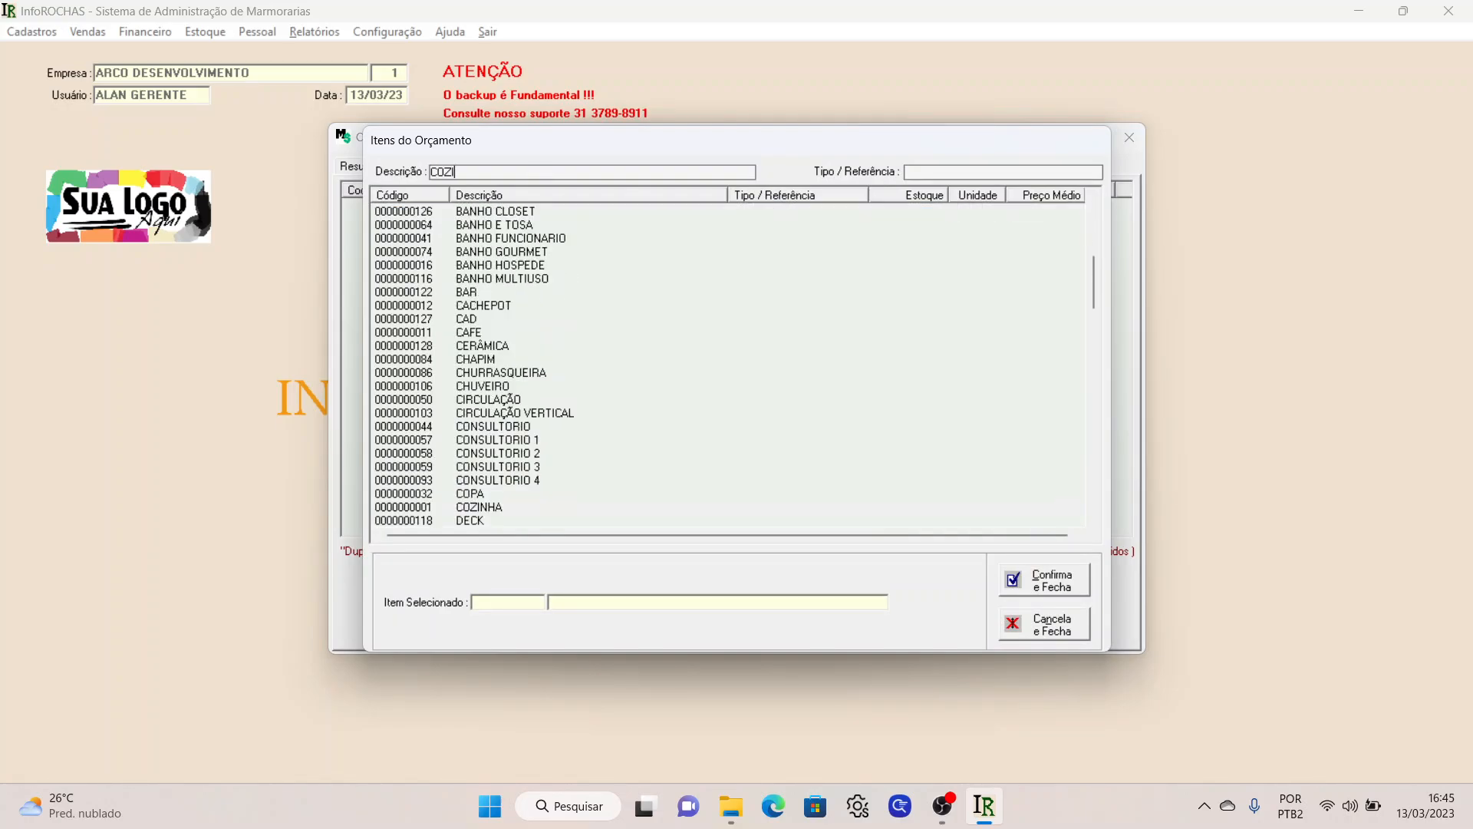
left_click(489, 509)
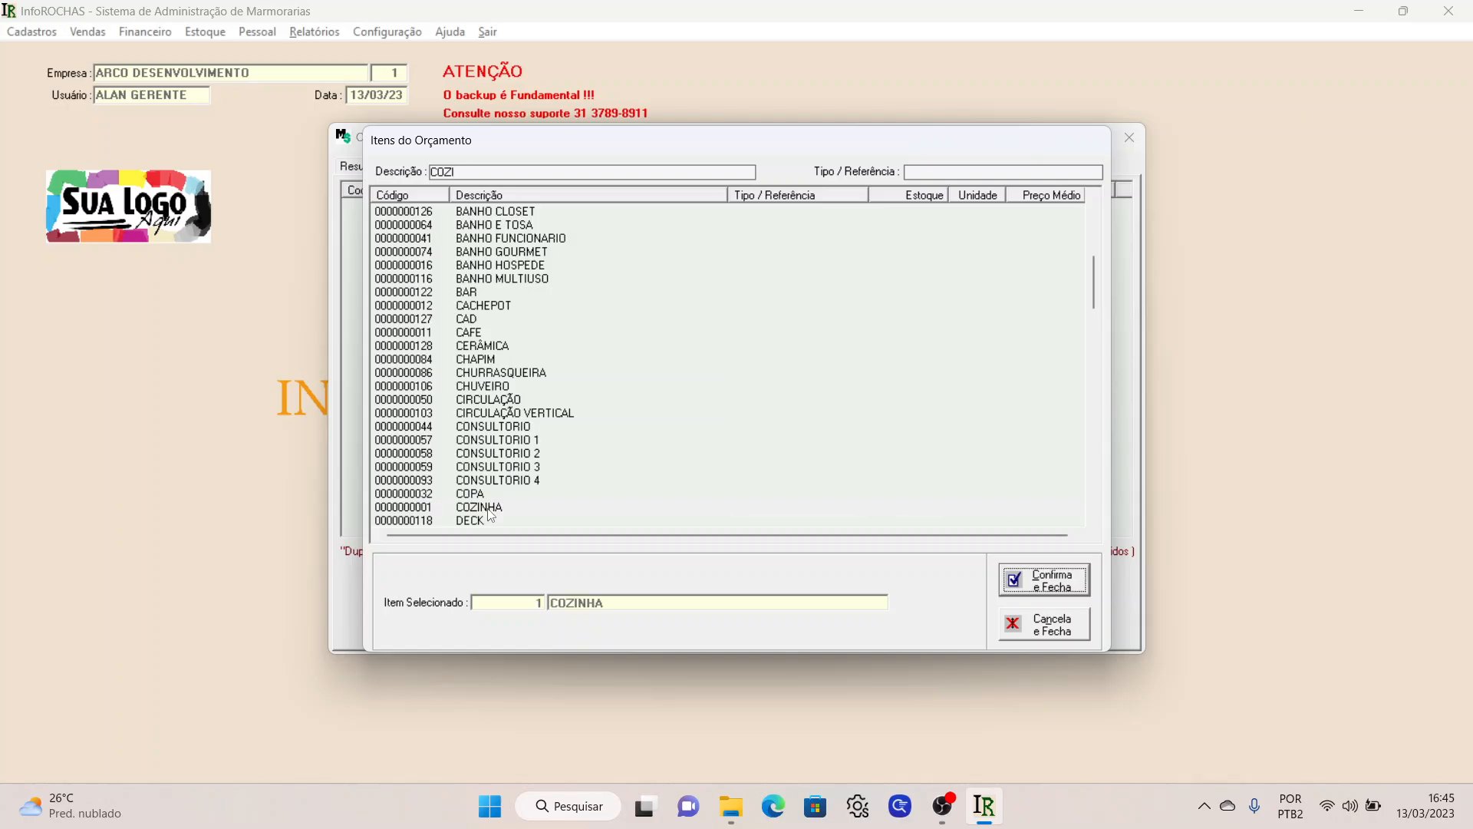
double_click(491, 513)
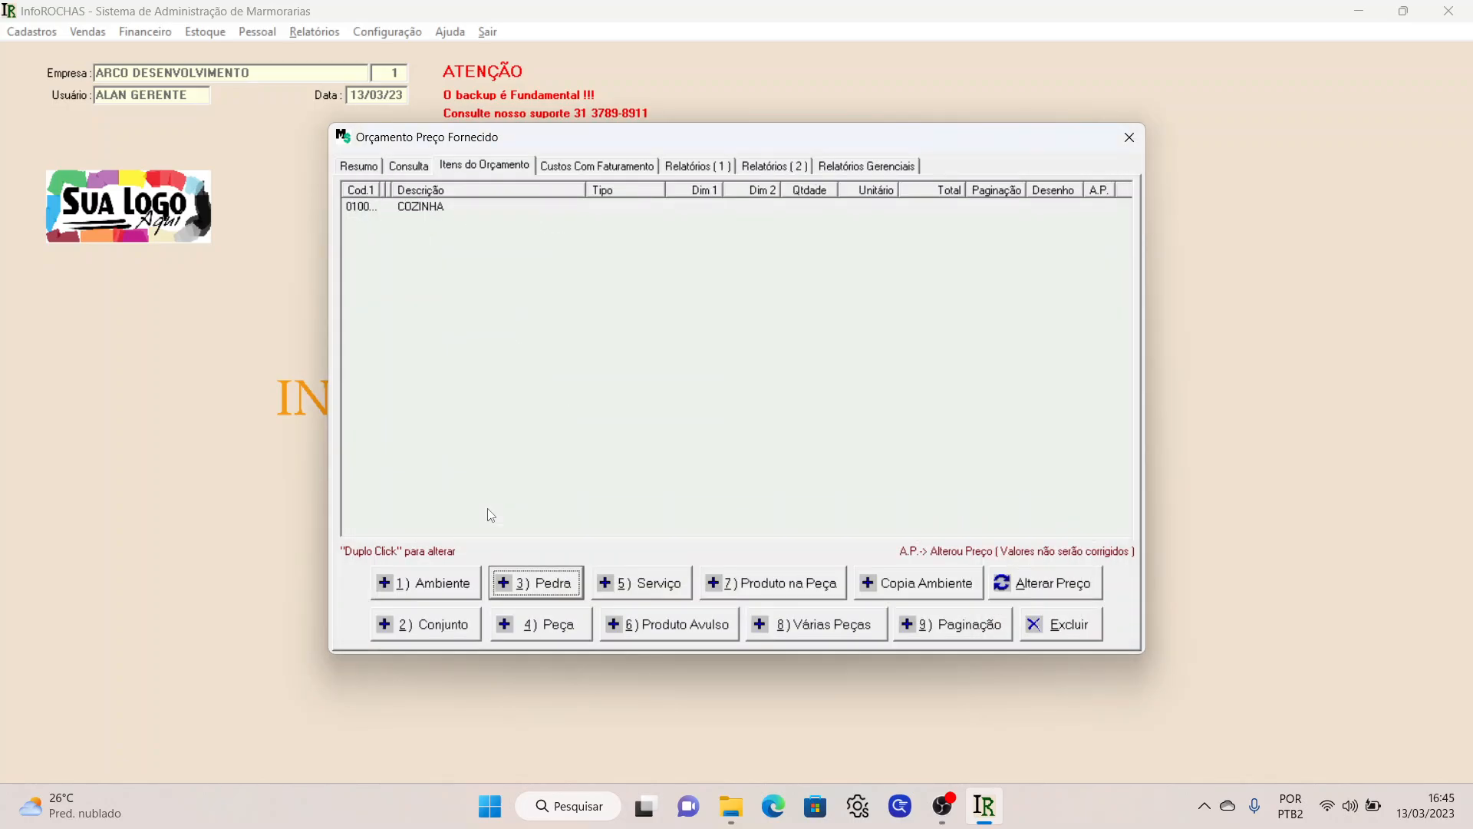
- Add the stone ALASKAN - 2CM MR under the COZINHA environment
left_click(528, 581)
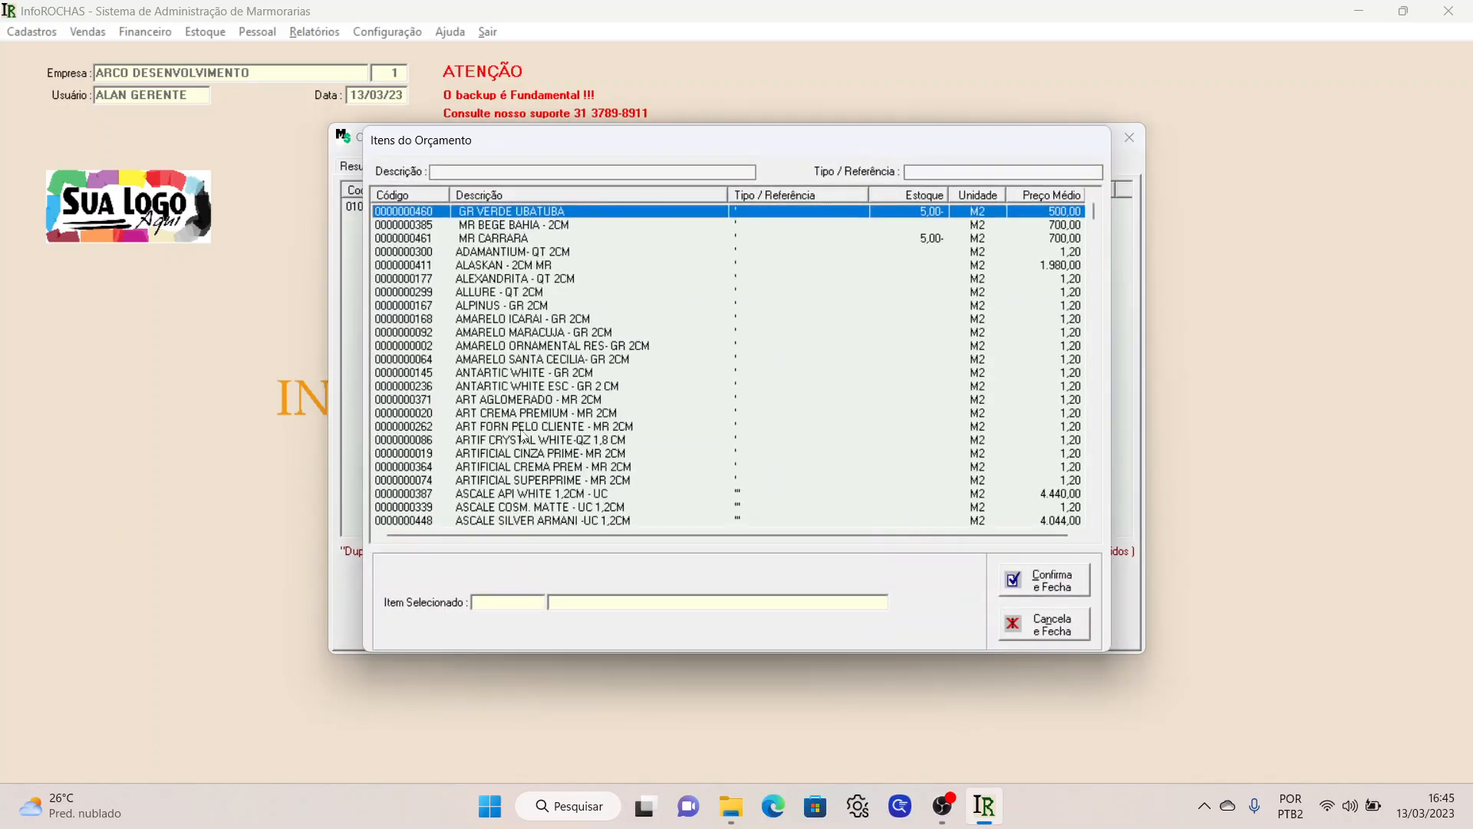
left_click(925, 281)
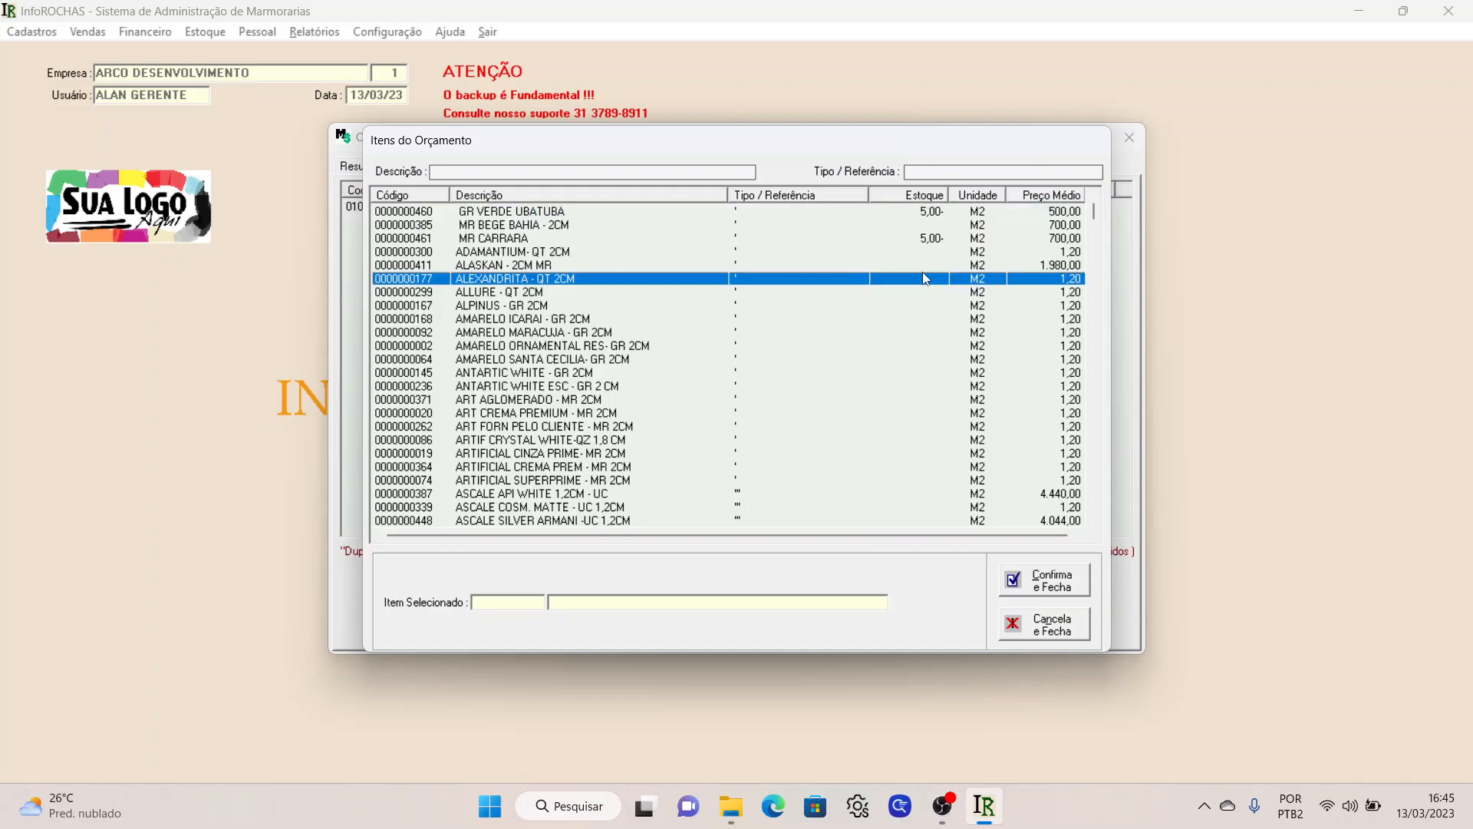
double_click(928, 269)
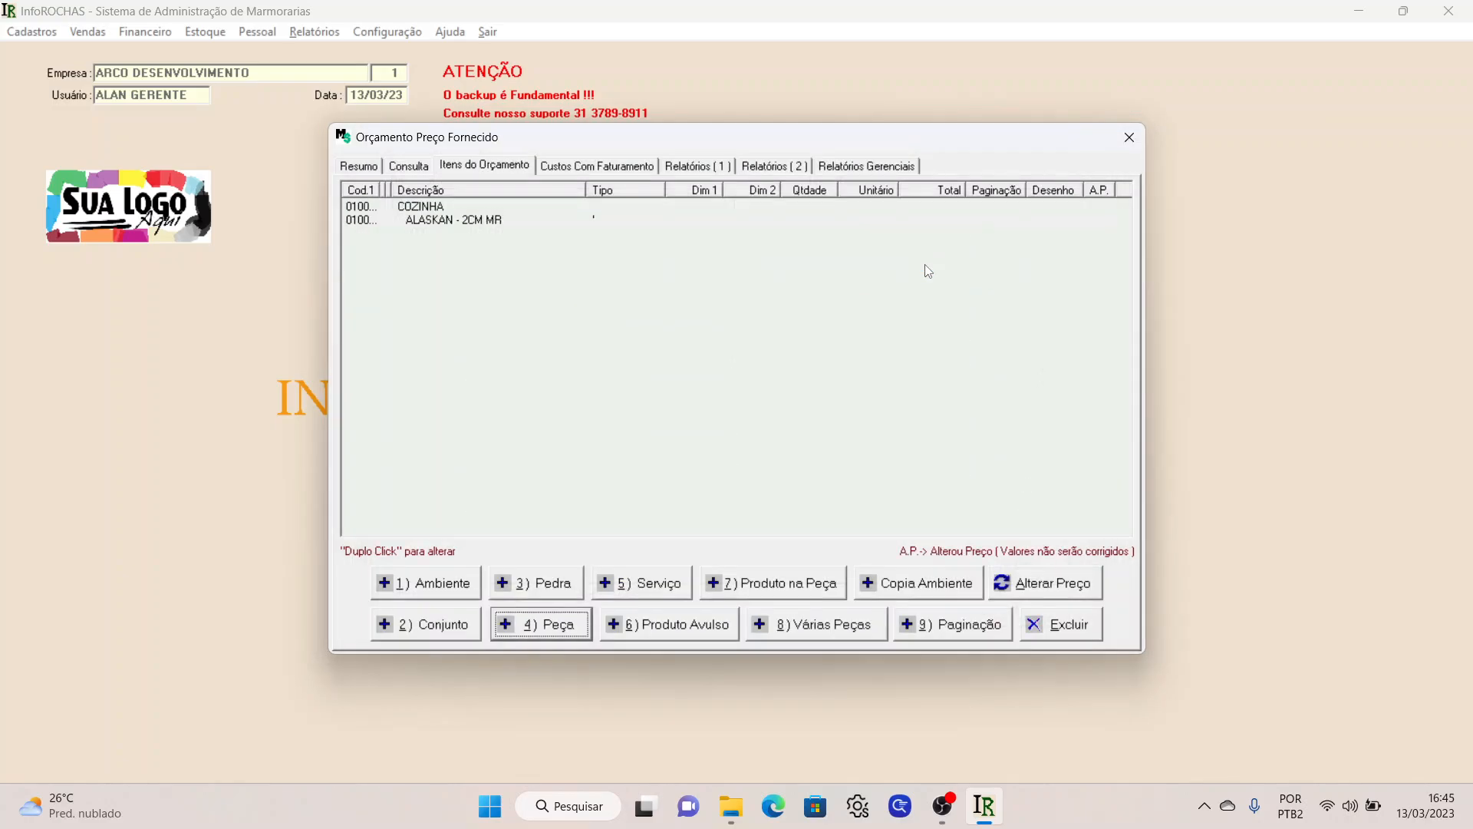
- Add a BORDA BANHEIRA piece to the ALASKAN stone with DIM 1 of 1, DIM 2 of 1 and quantity 1
left_click(512, 624)
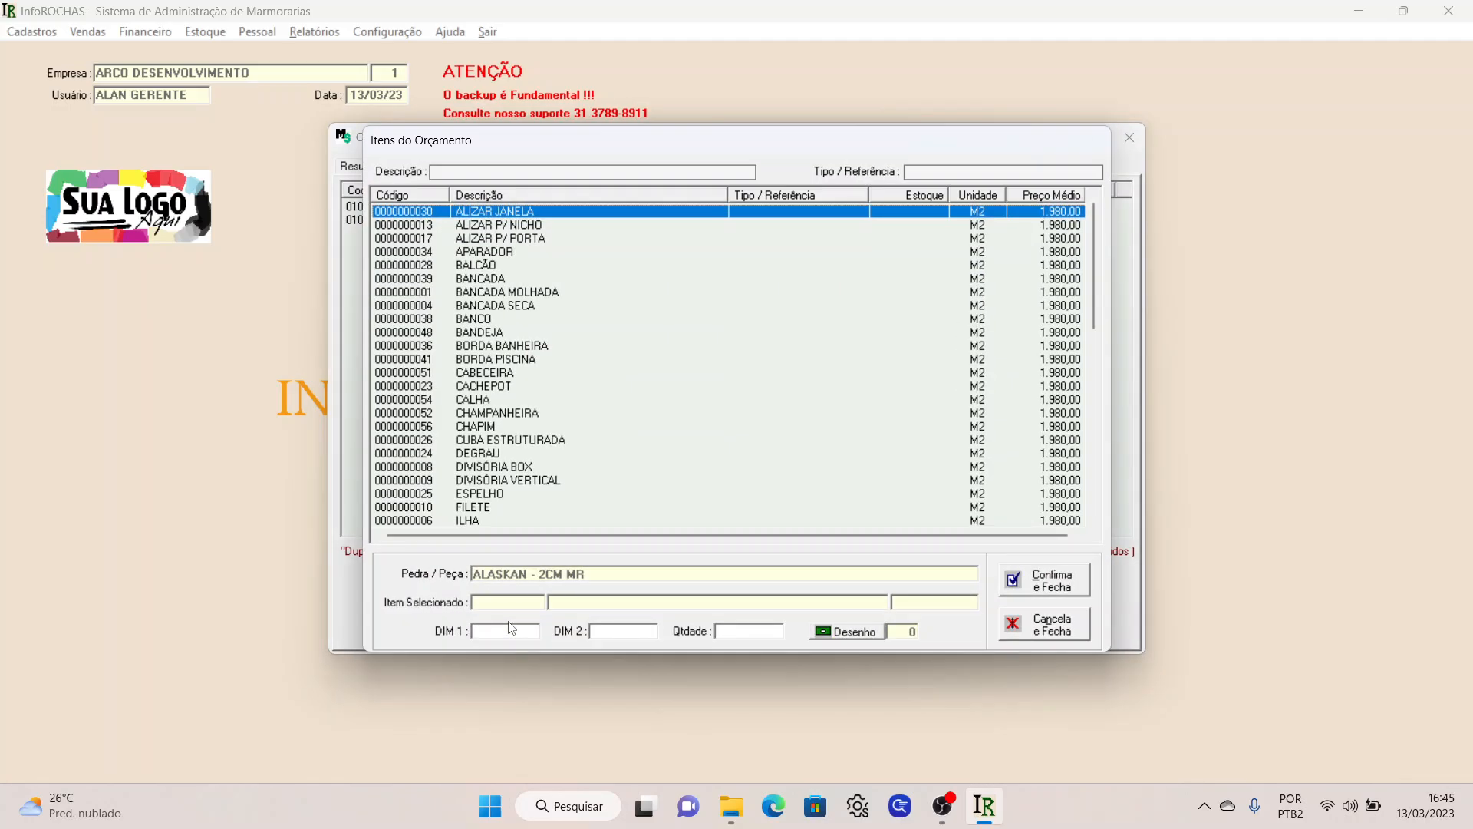
double_click(490, 354)
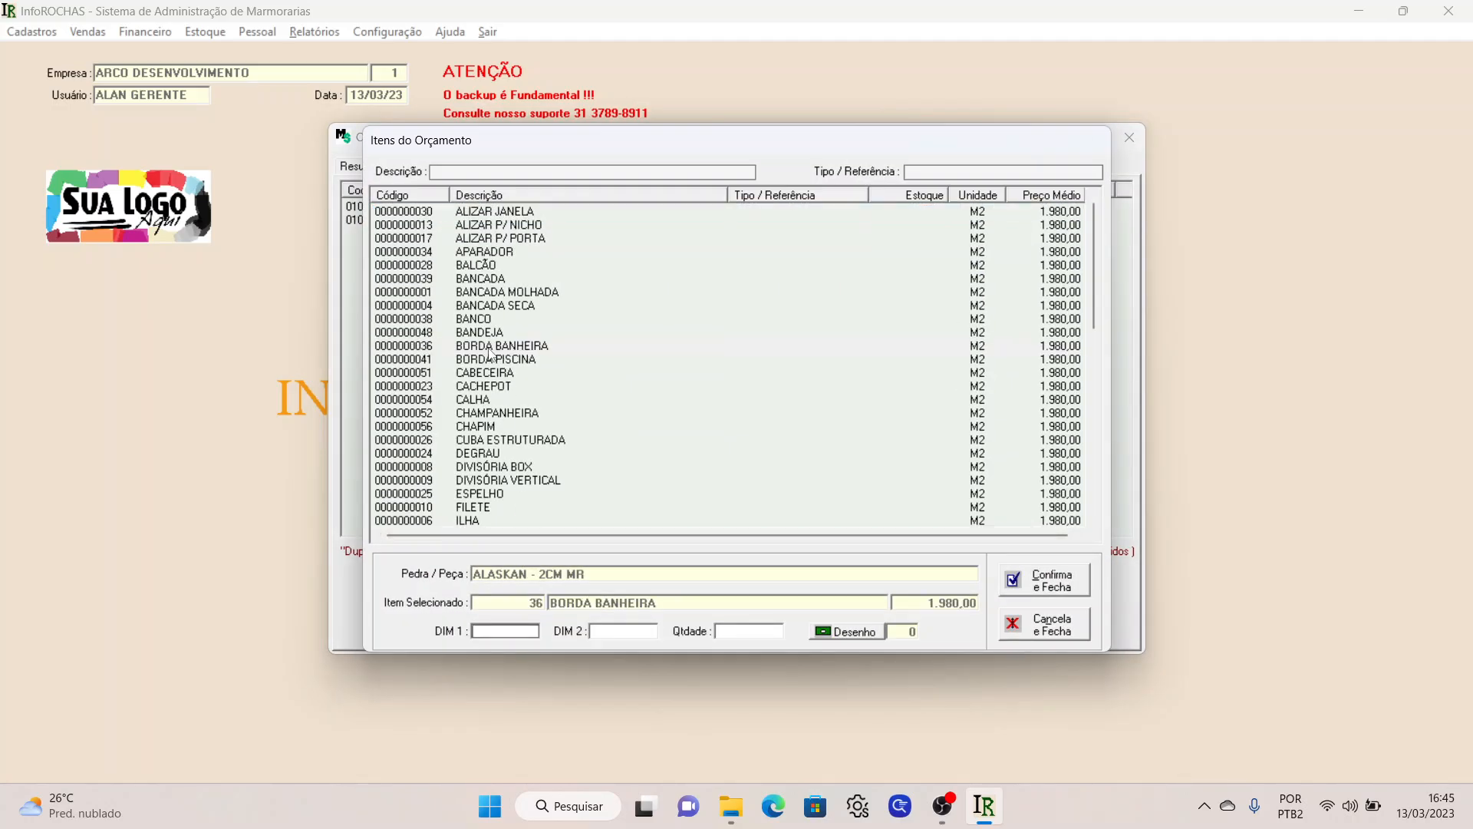
type("1")
key("Return")
type("1")
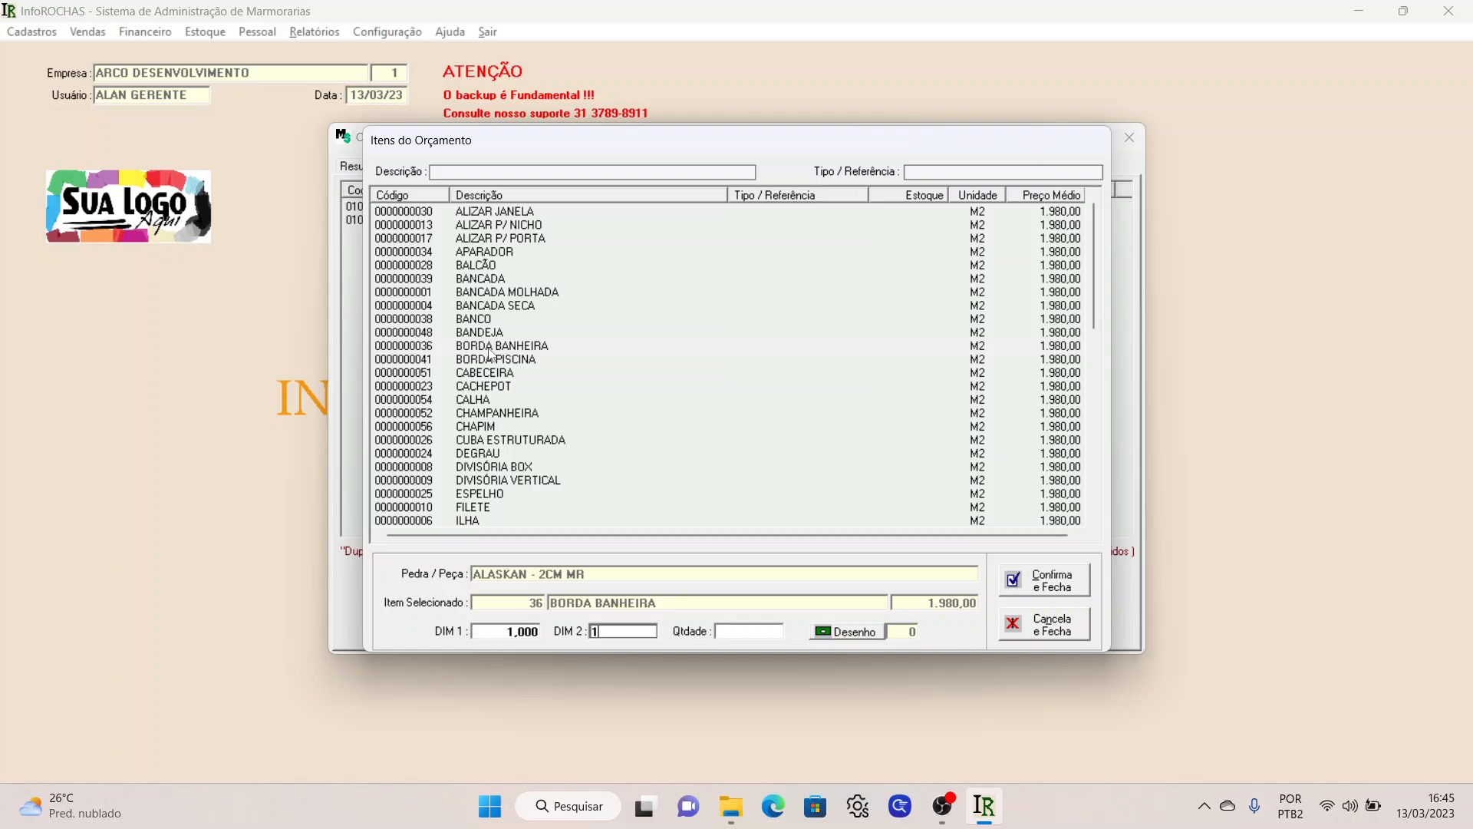
key("Return")
type("1")
key("Return")
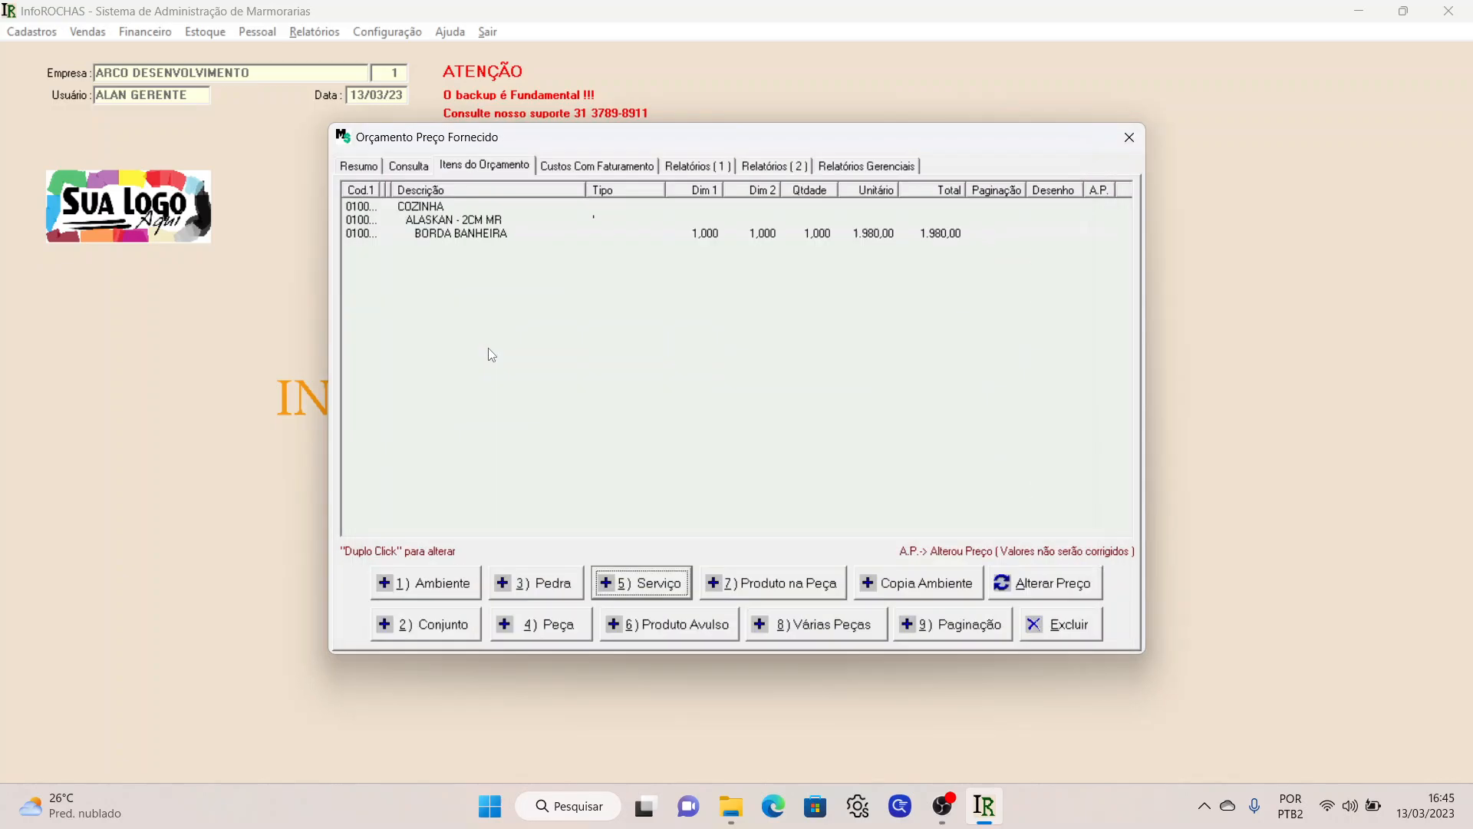
- Add the service ACBTO BORDA RETO with quantity 1 to the BORDA BANHEIRA piece
left_click(513, 237)
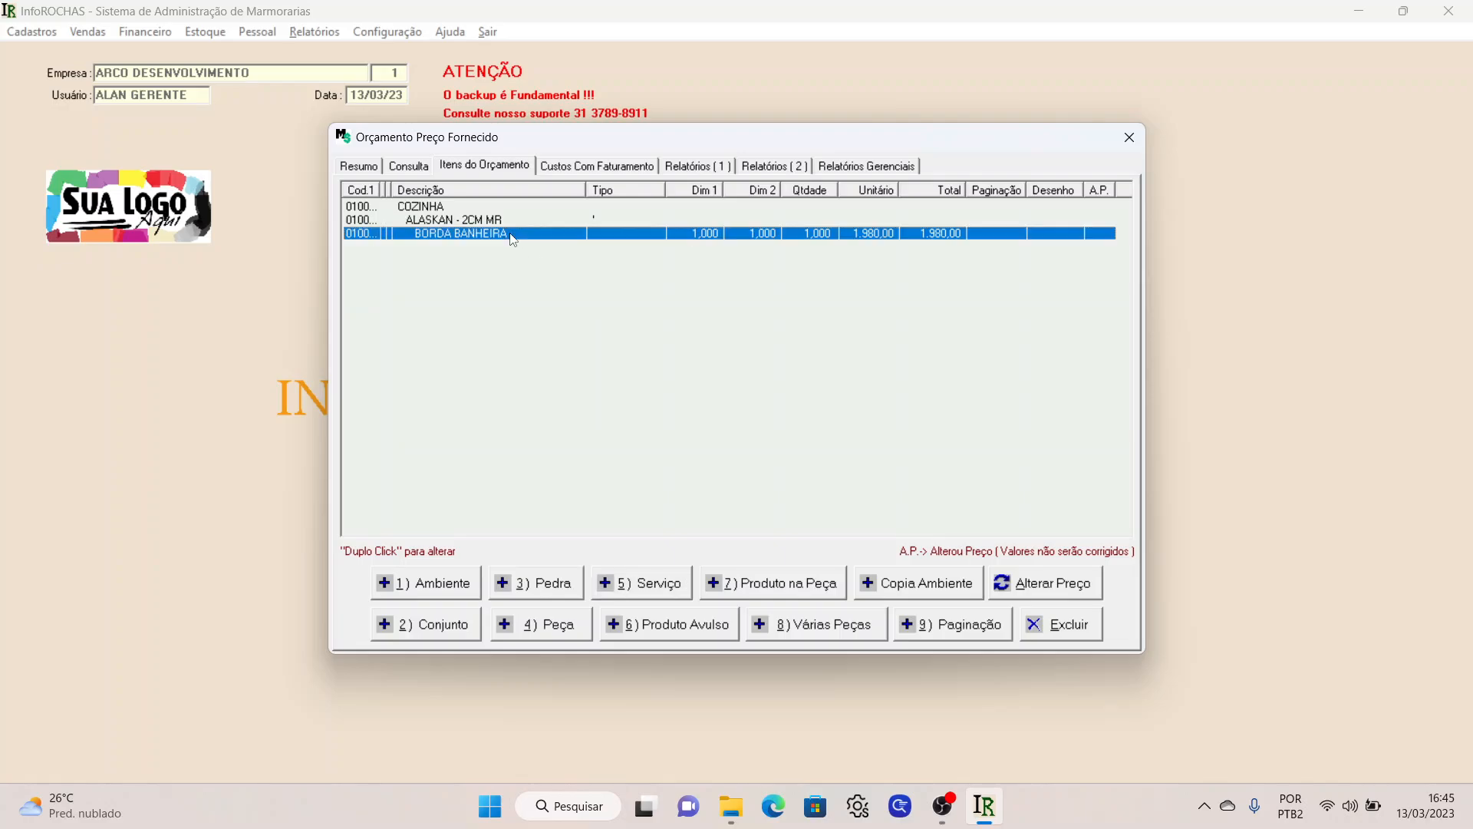
left_click(648, 581)
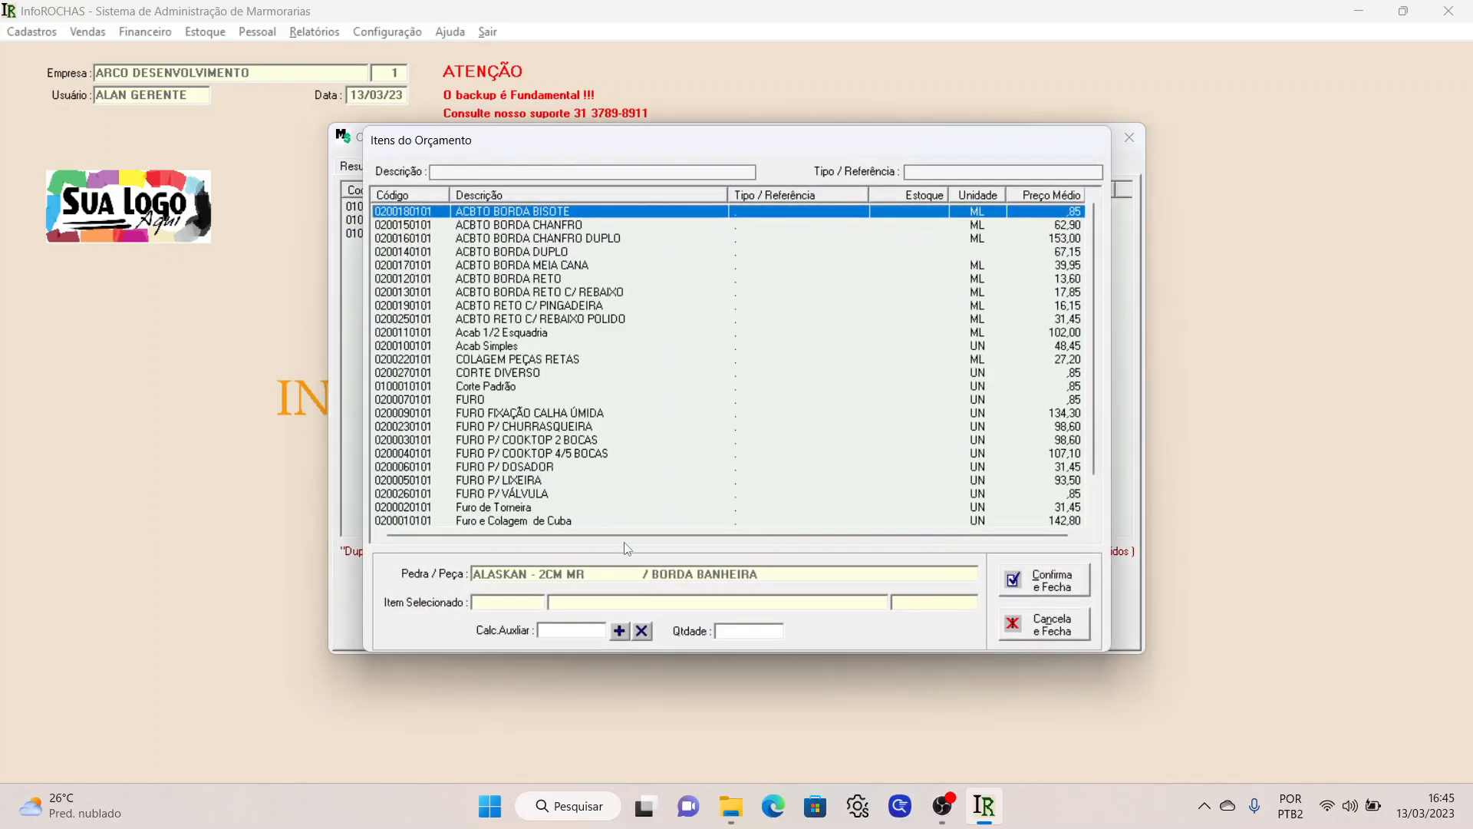
double_click(524, 280)
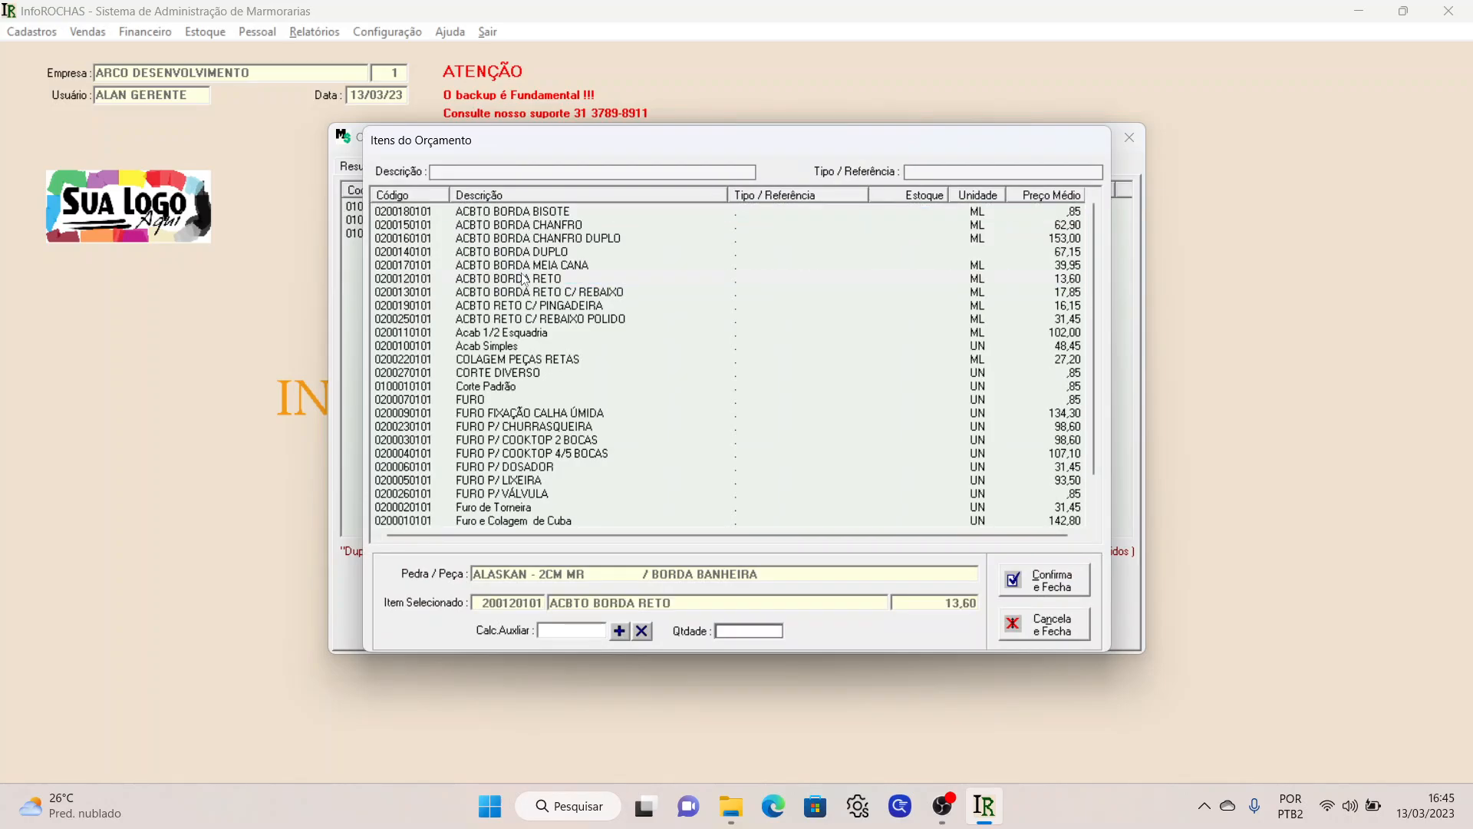
type("1")
key("Return")
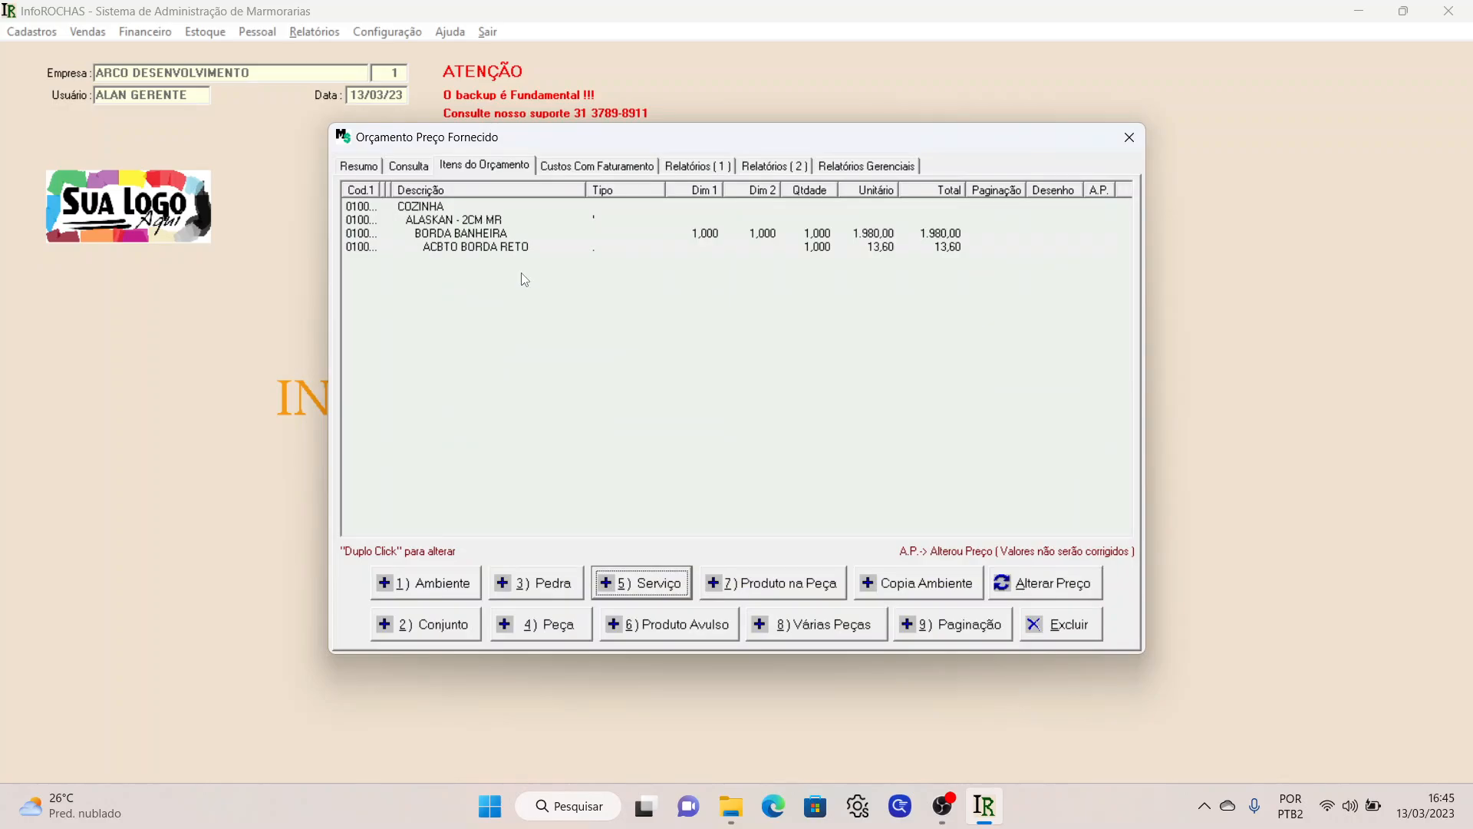
- Delete the ALASKAN - 2CM MR stone with its piece and service from the quote's items
left_click(395, 221)
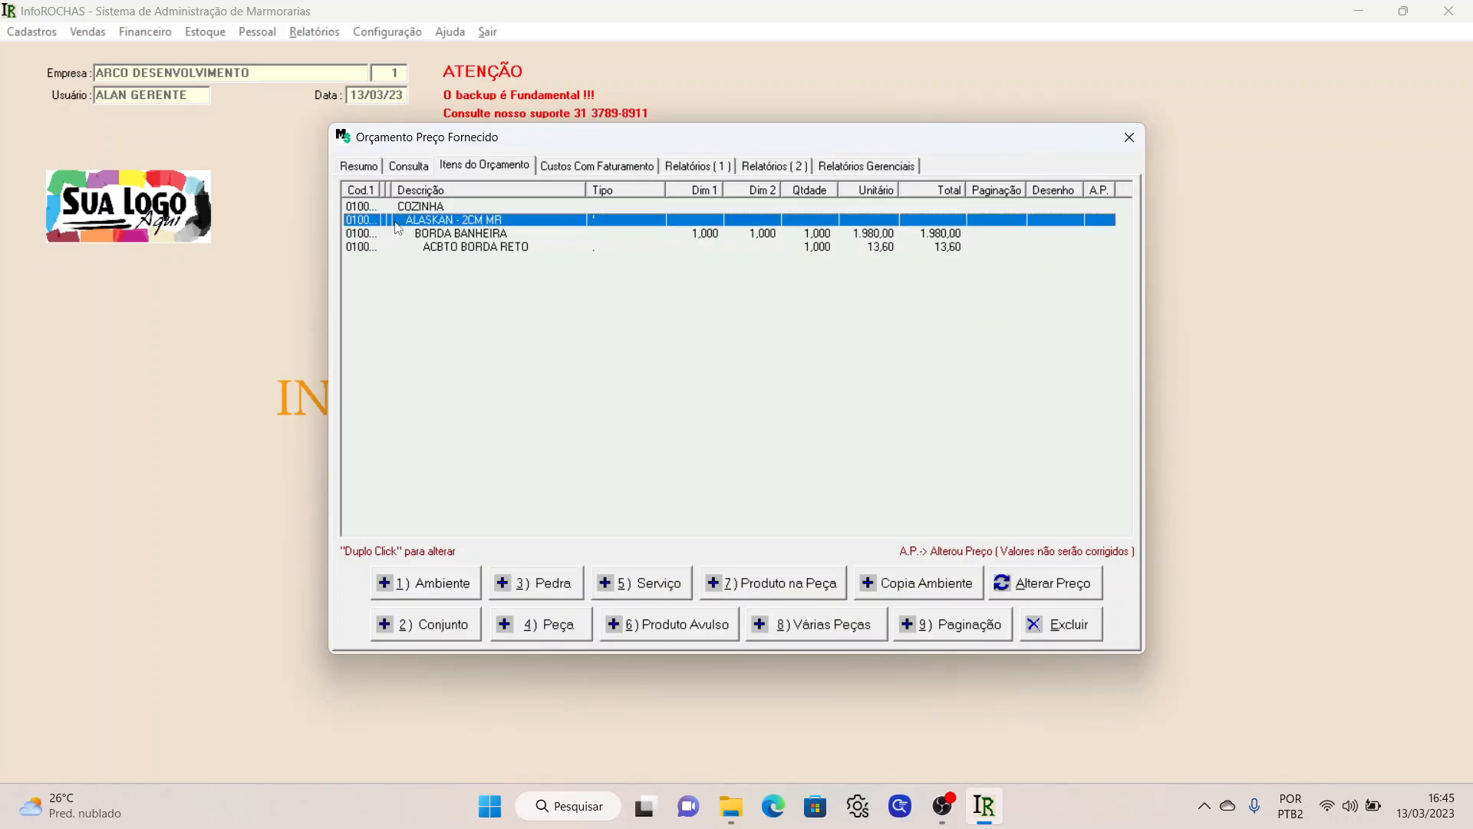
left_click(1080, 637)
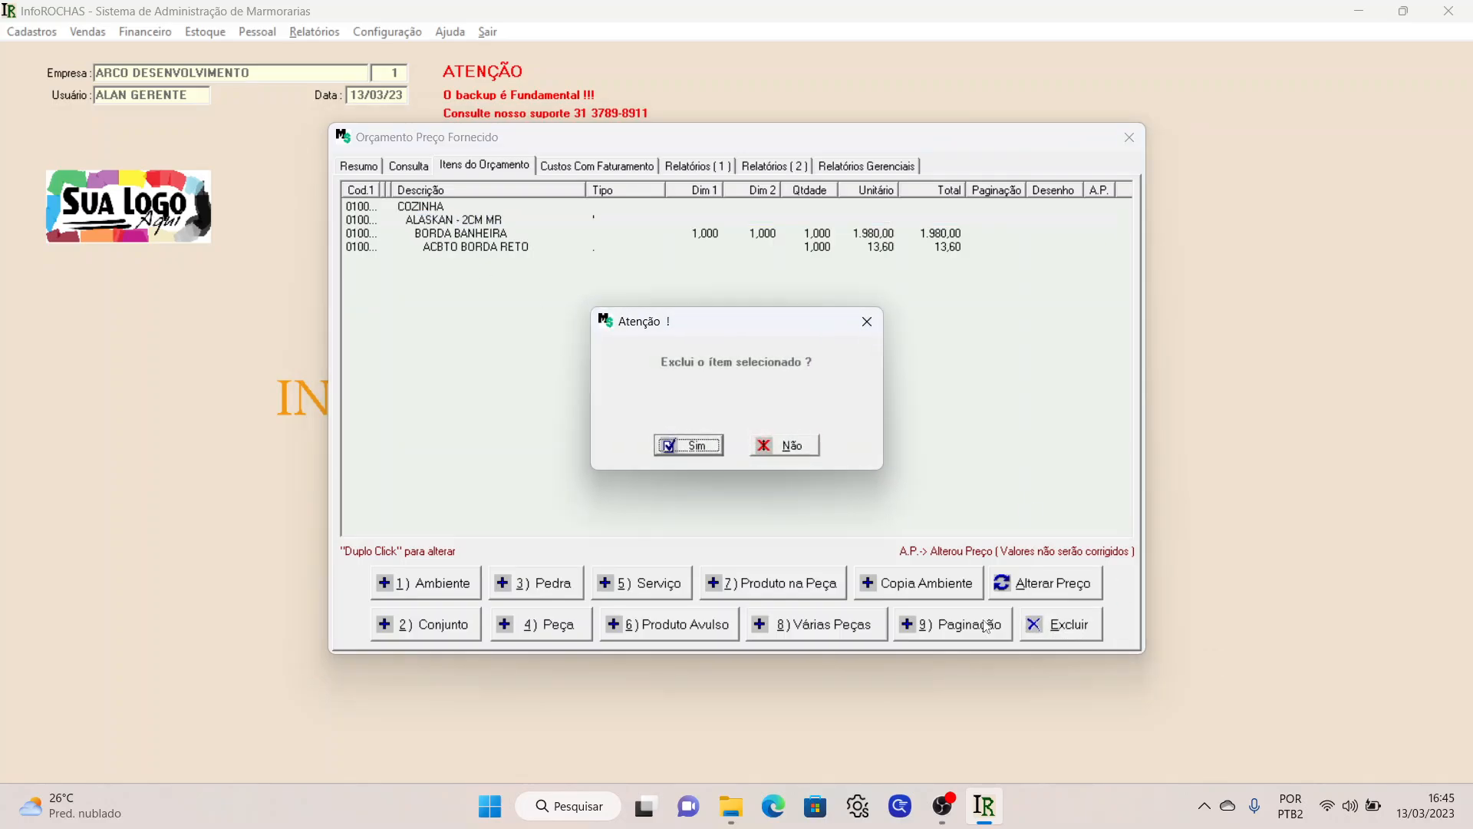
left_click(689, 447)
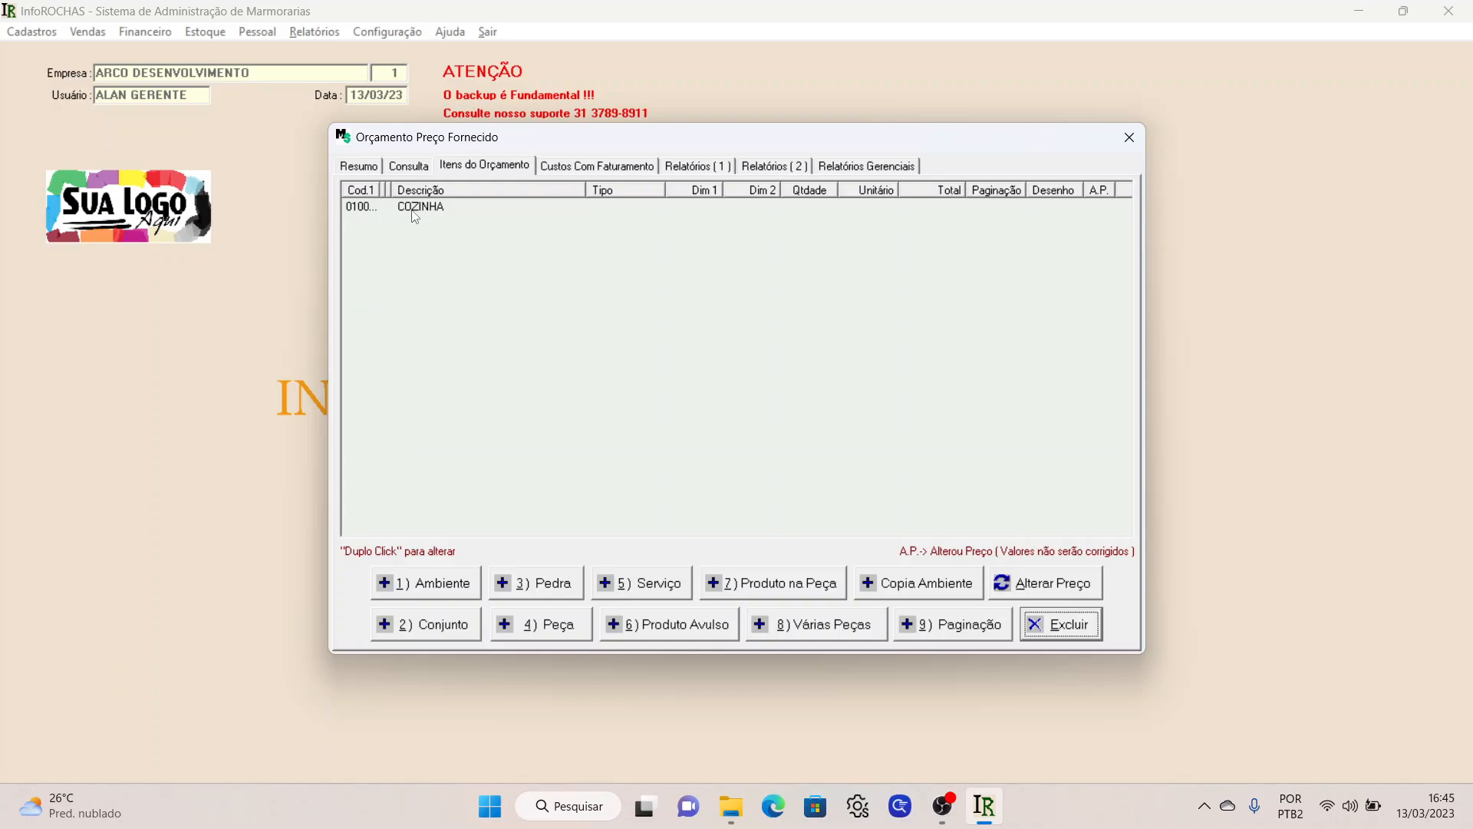
- Load the predefined set Pia de cozinha 2R2S em $ com @ for the COZINHA environment
left_click(436, 623)
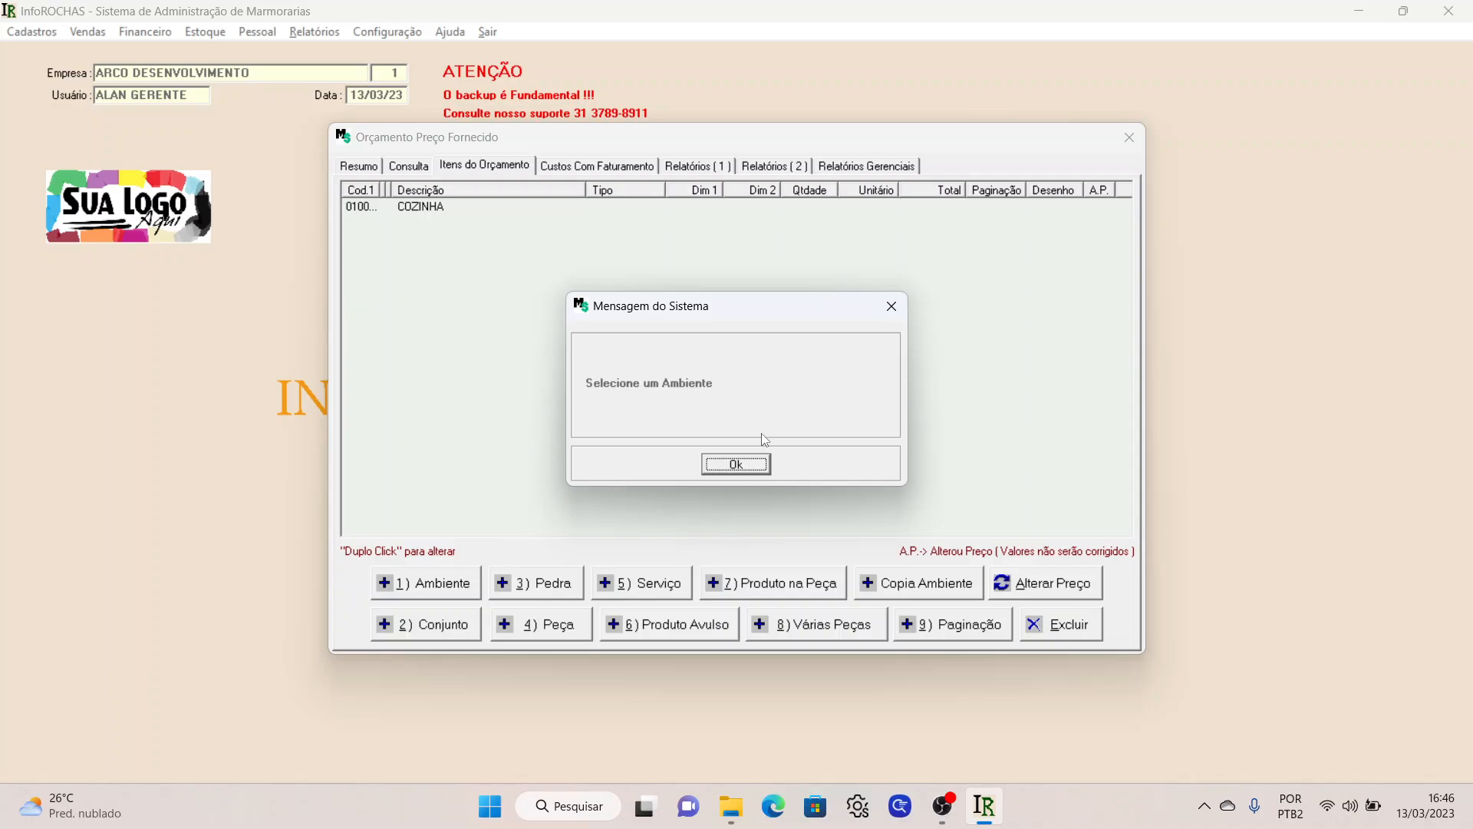
left_click(735, 464)
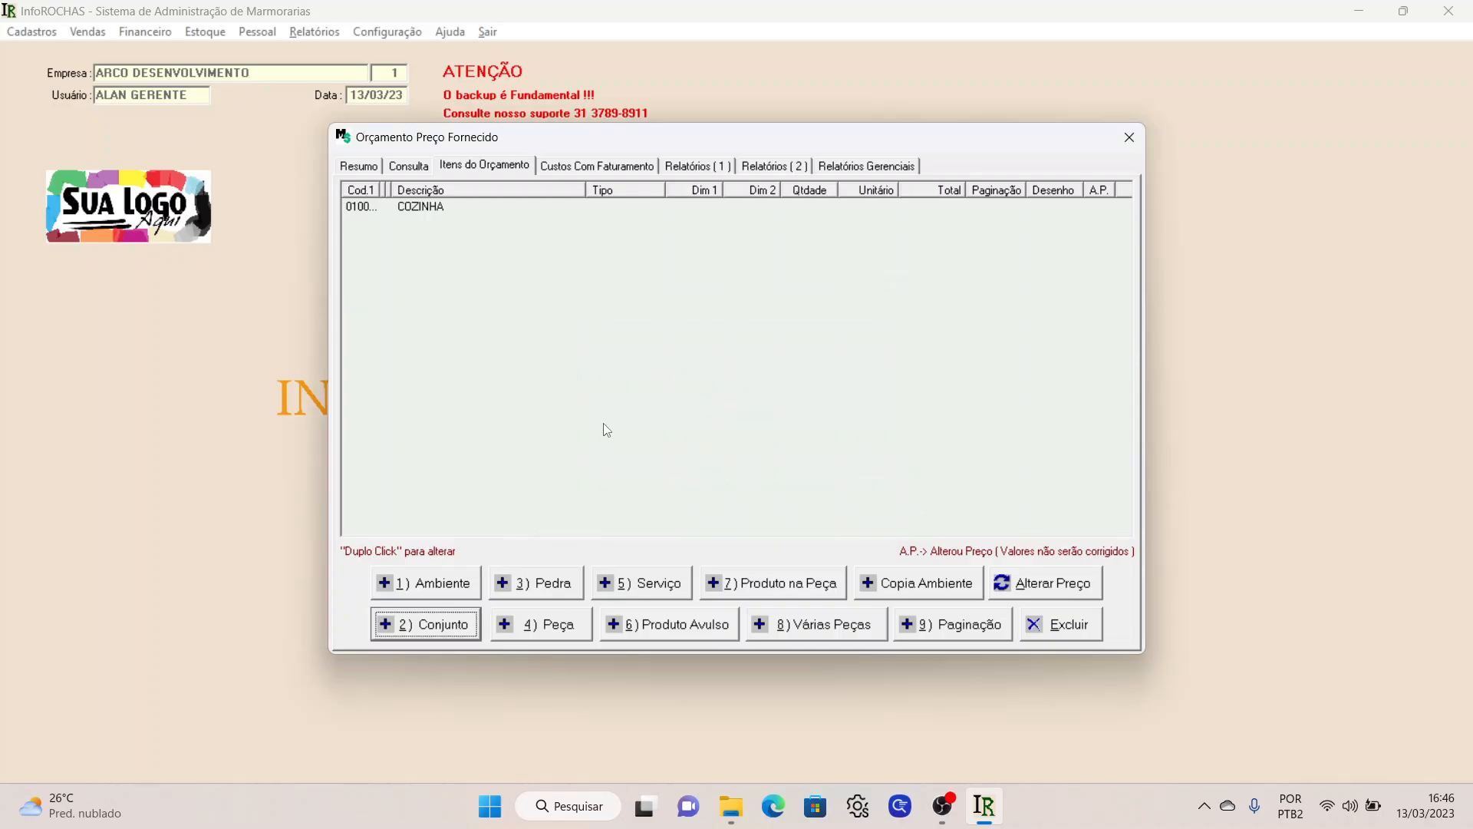
left_click(409, 214)
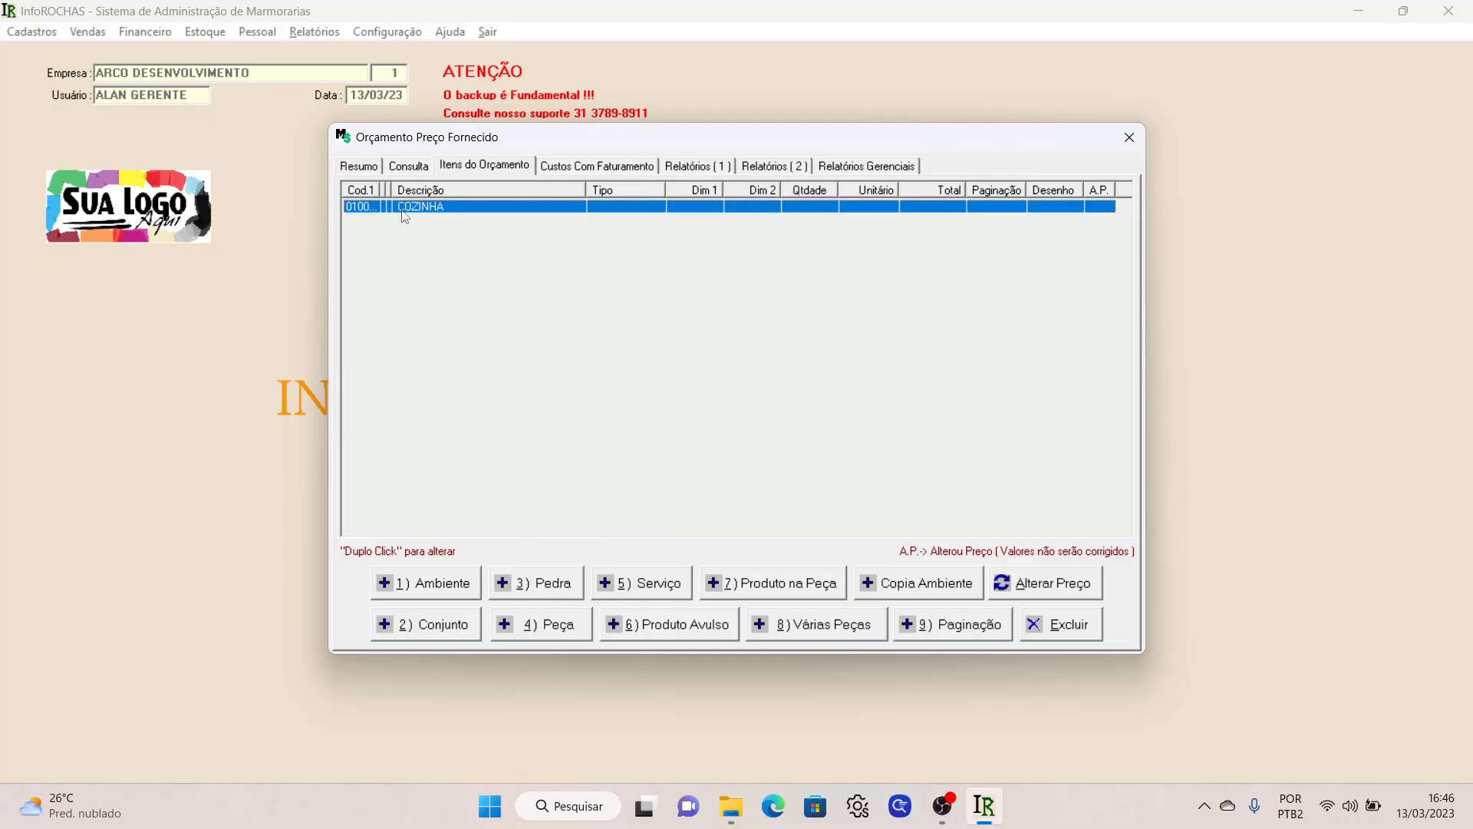
left_click(436, 635)
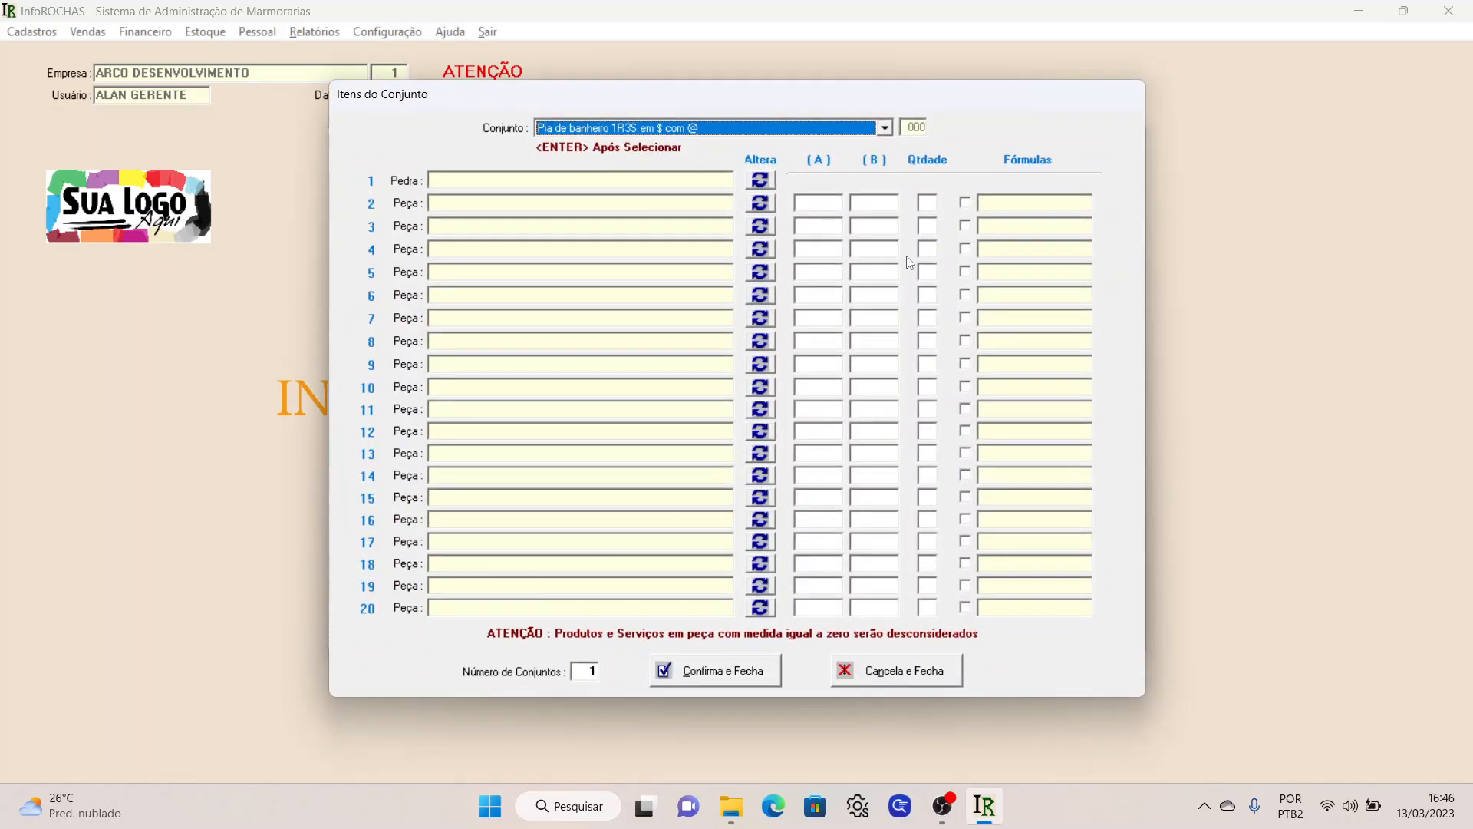
left_click(886, 129)
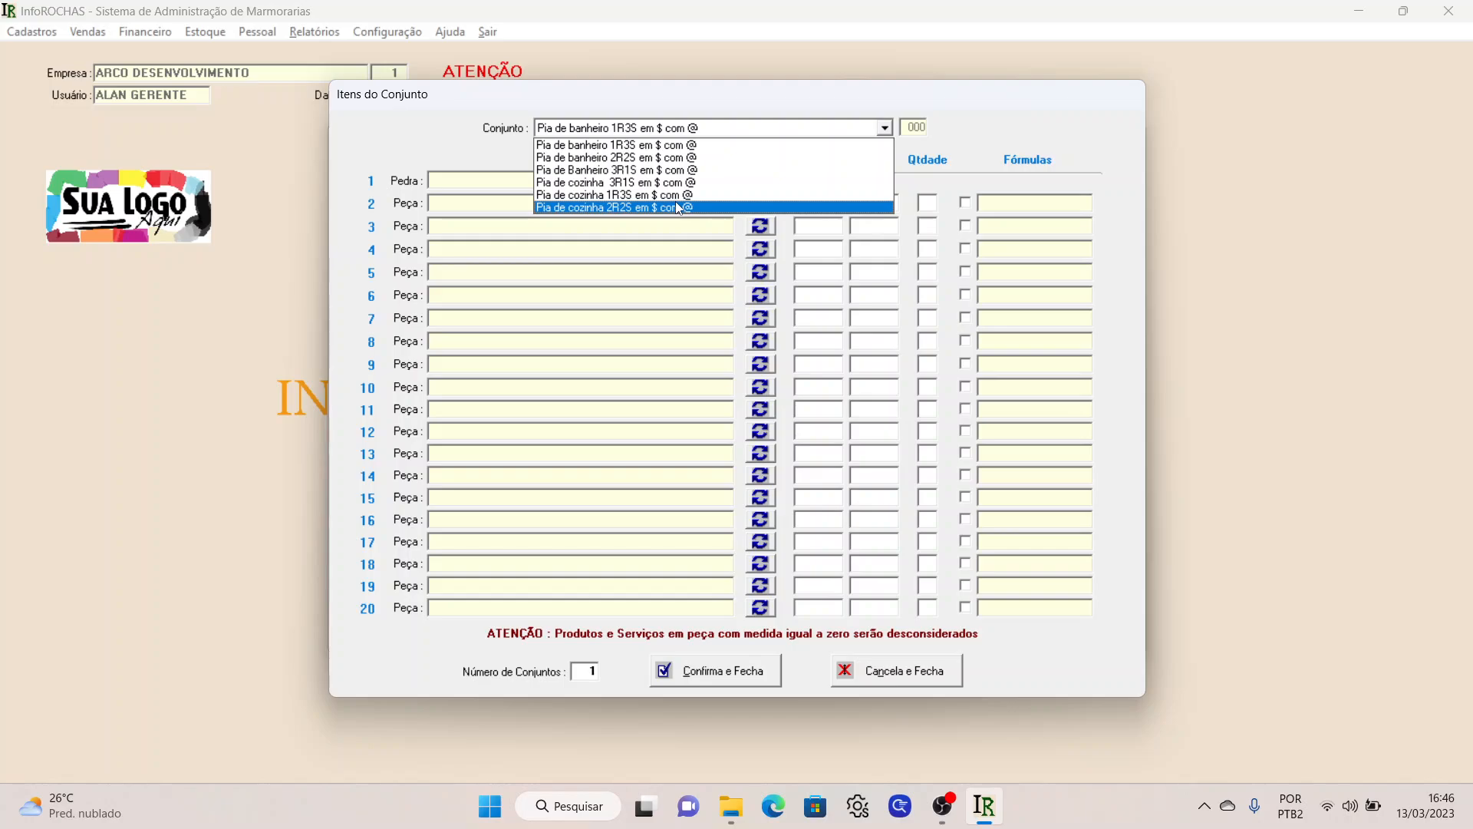
left_click(630, 207)
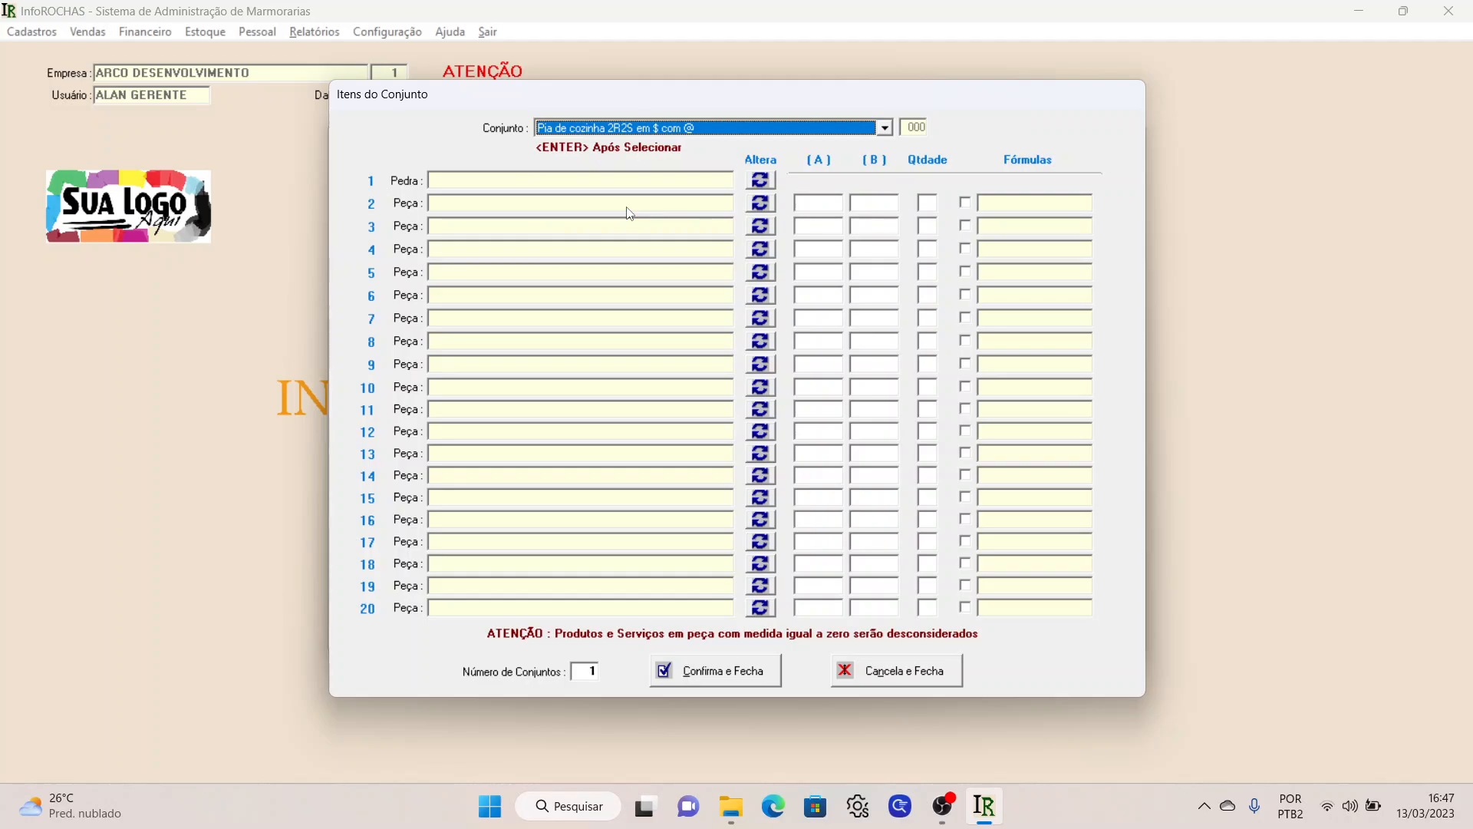
key("Return")
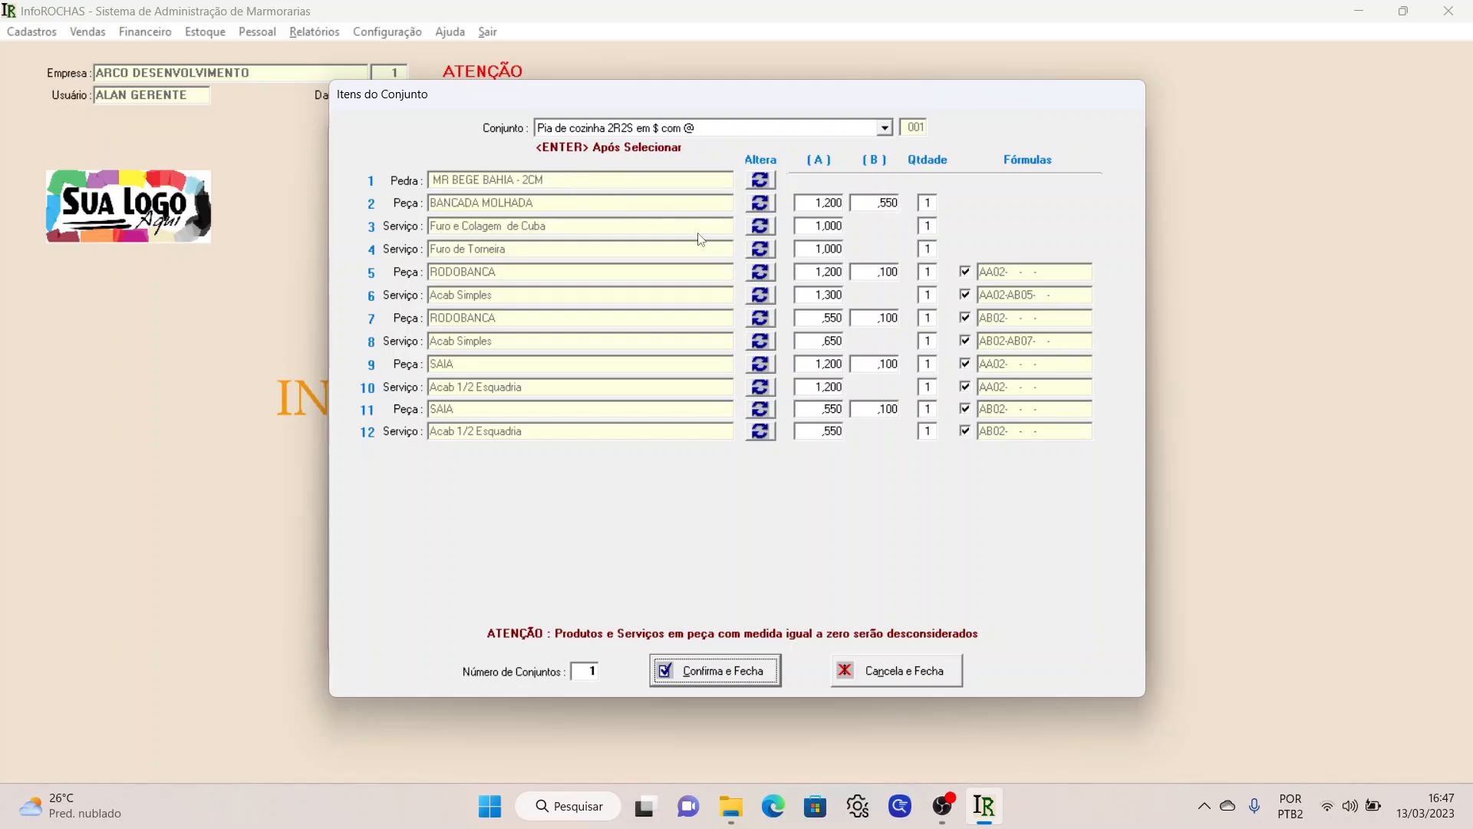
- Change the kitchen set's stone to GR VERDE UBATUBA, size its BANCADA MOLHADA 2 by 0,6, and add the set to the quote
left_click(764, 186)
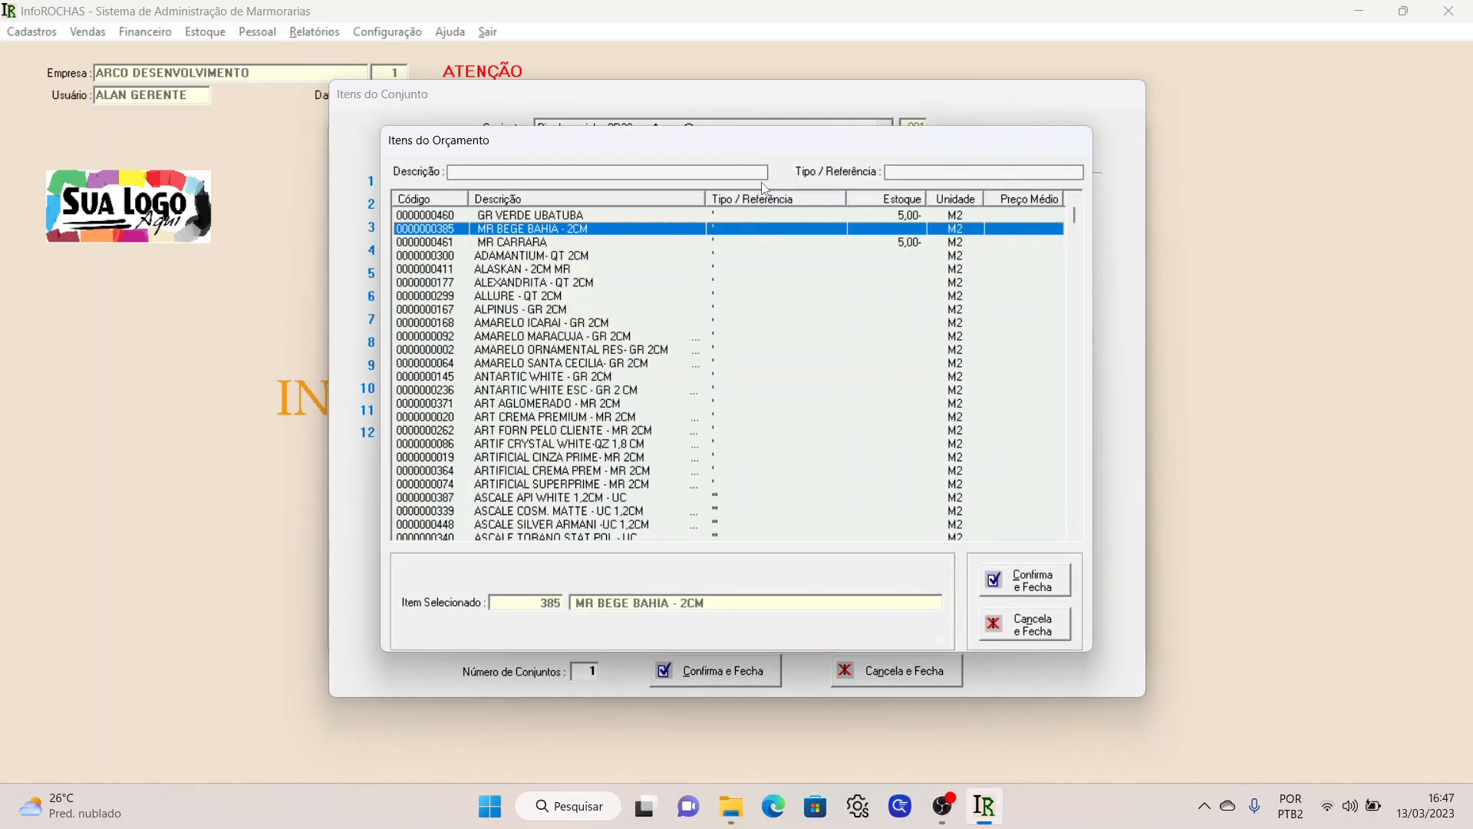
double_click(531, 216)
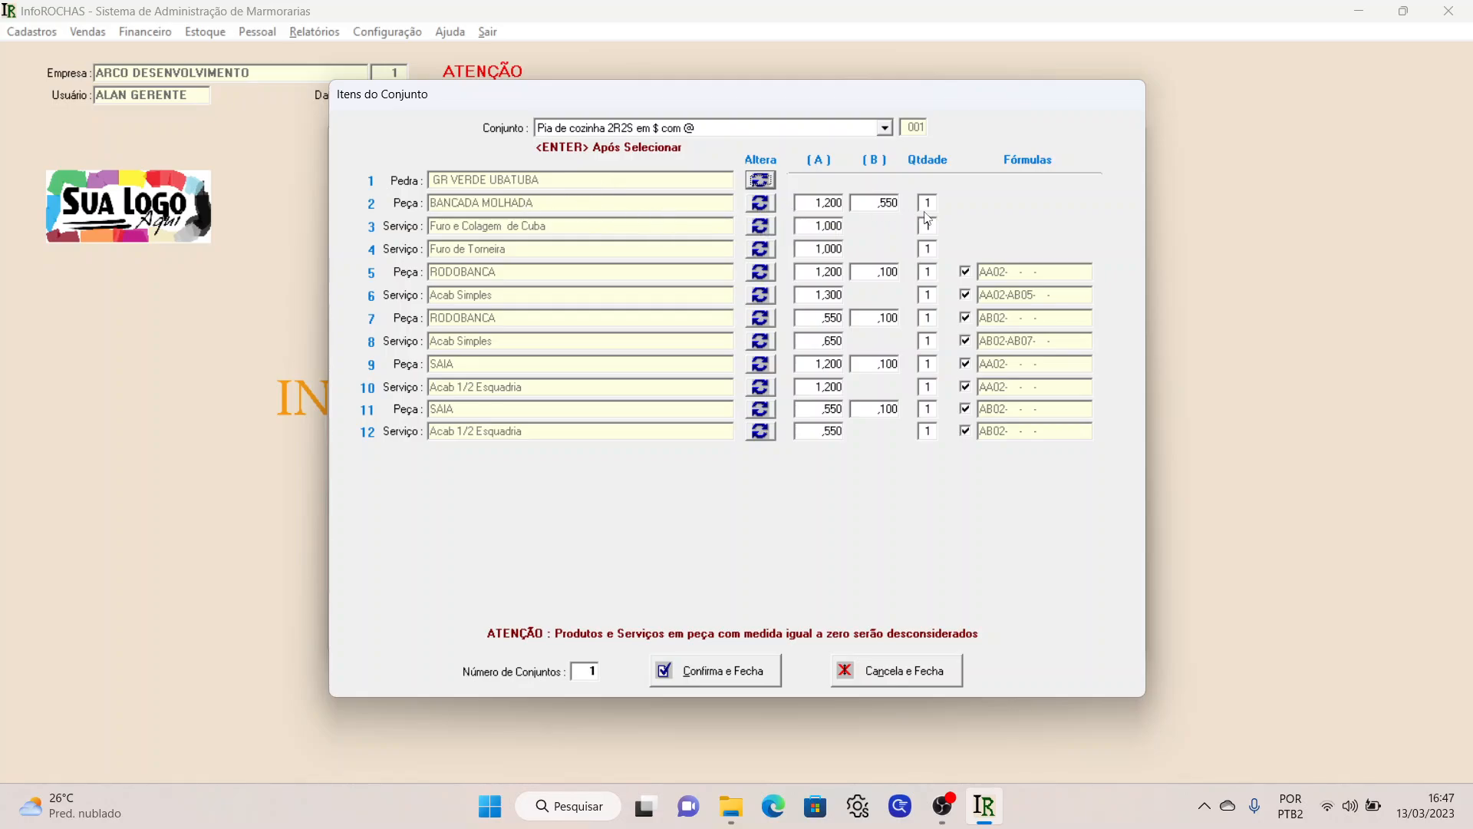
left_click(825, 203)
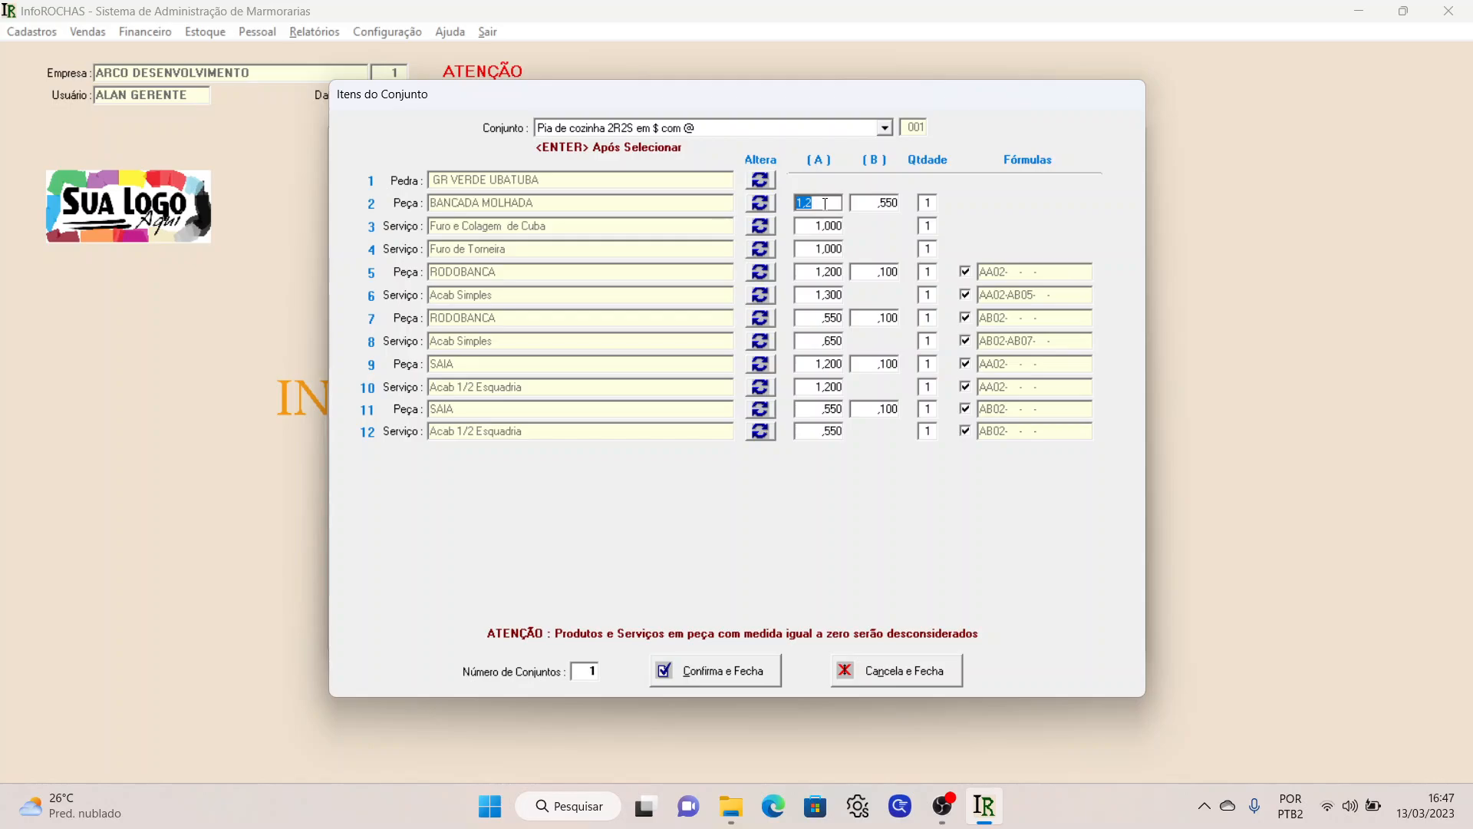
type("2")
left_click(855, 197)
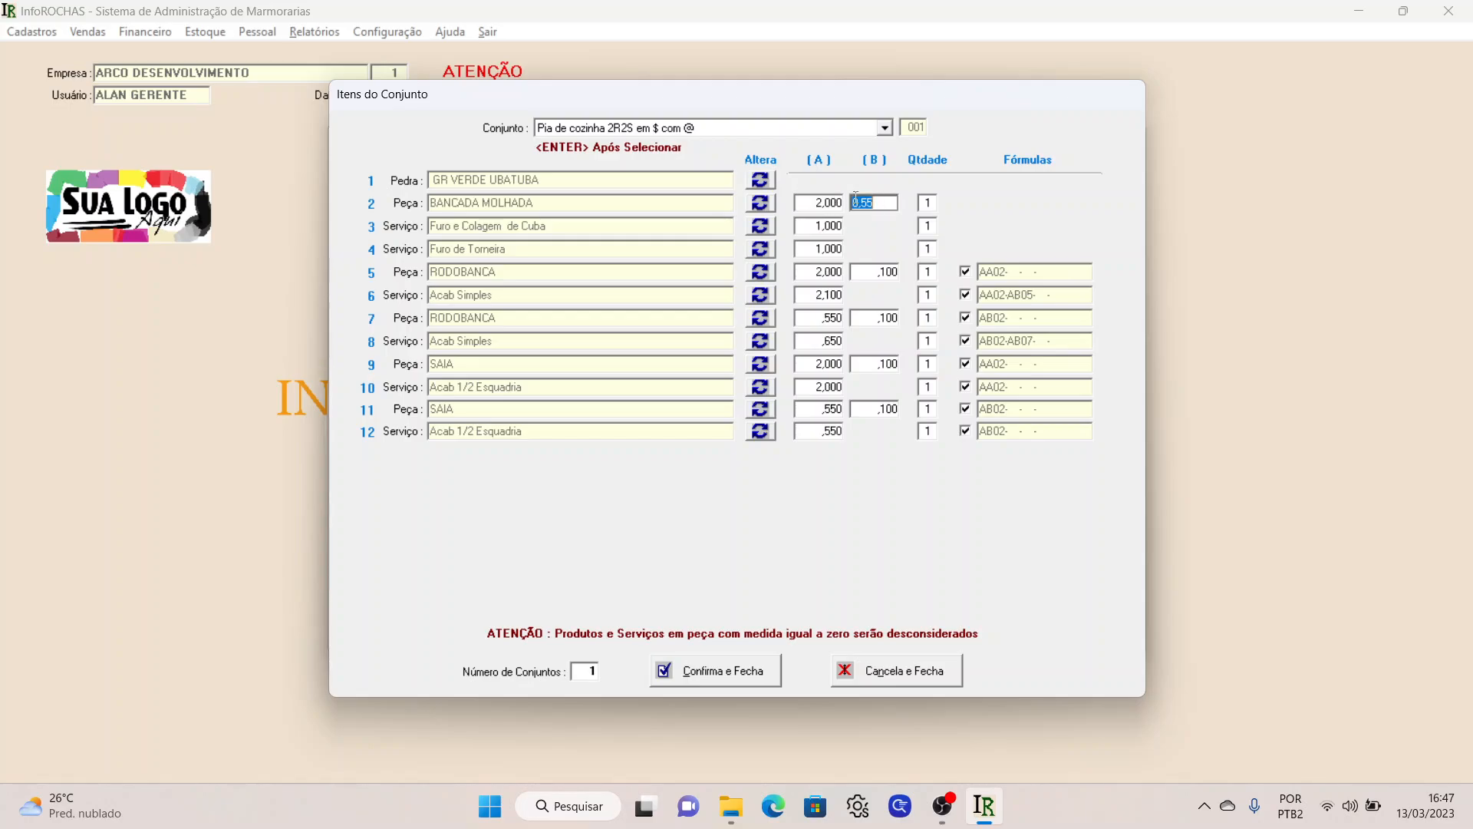
type(",6")
key("Tab")
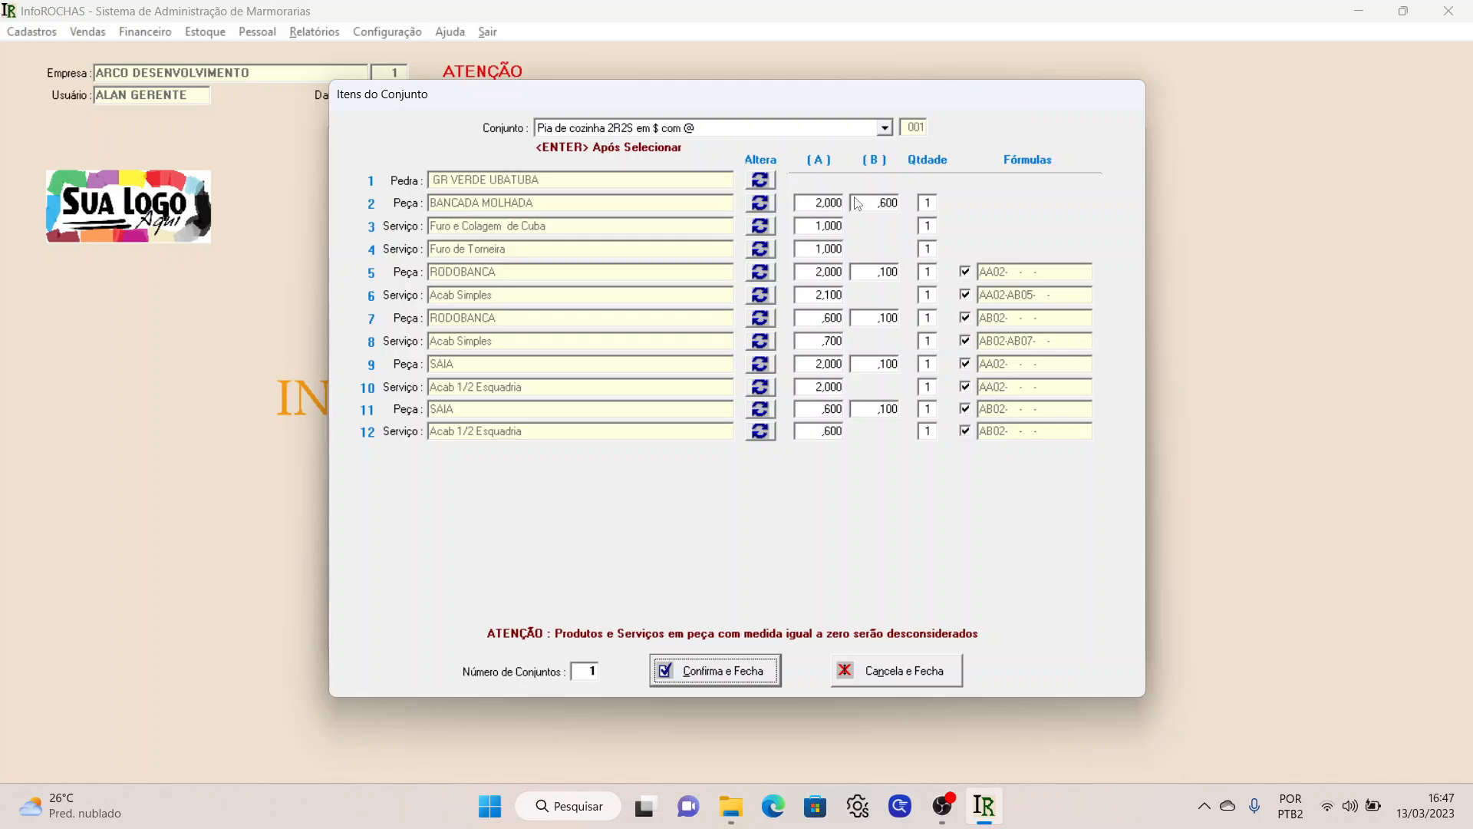
key("Return")
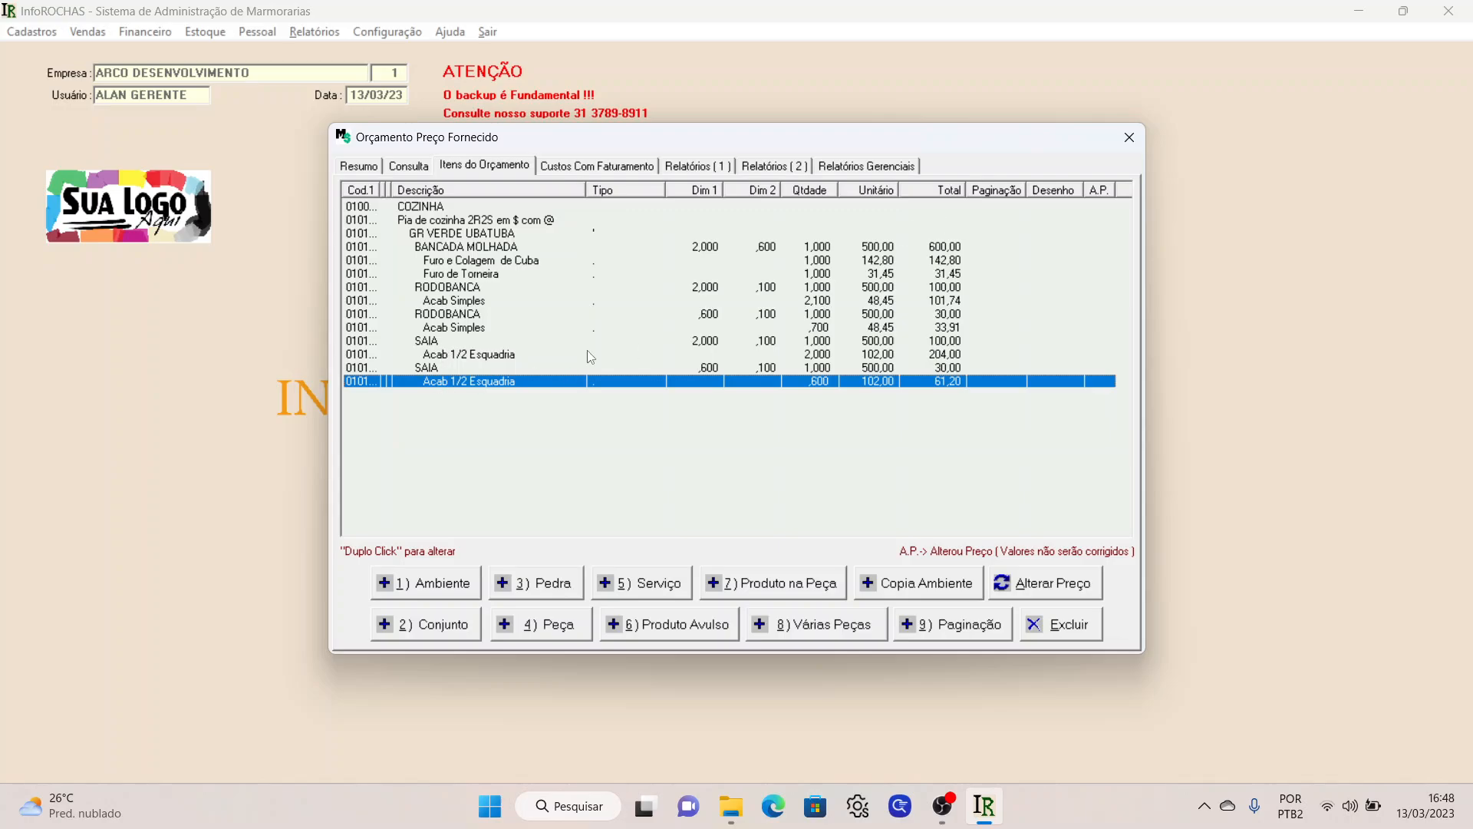
left_click(685, 343)
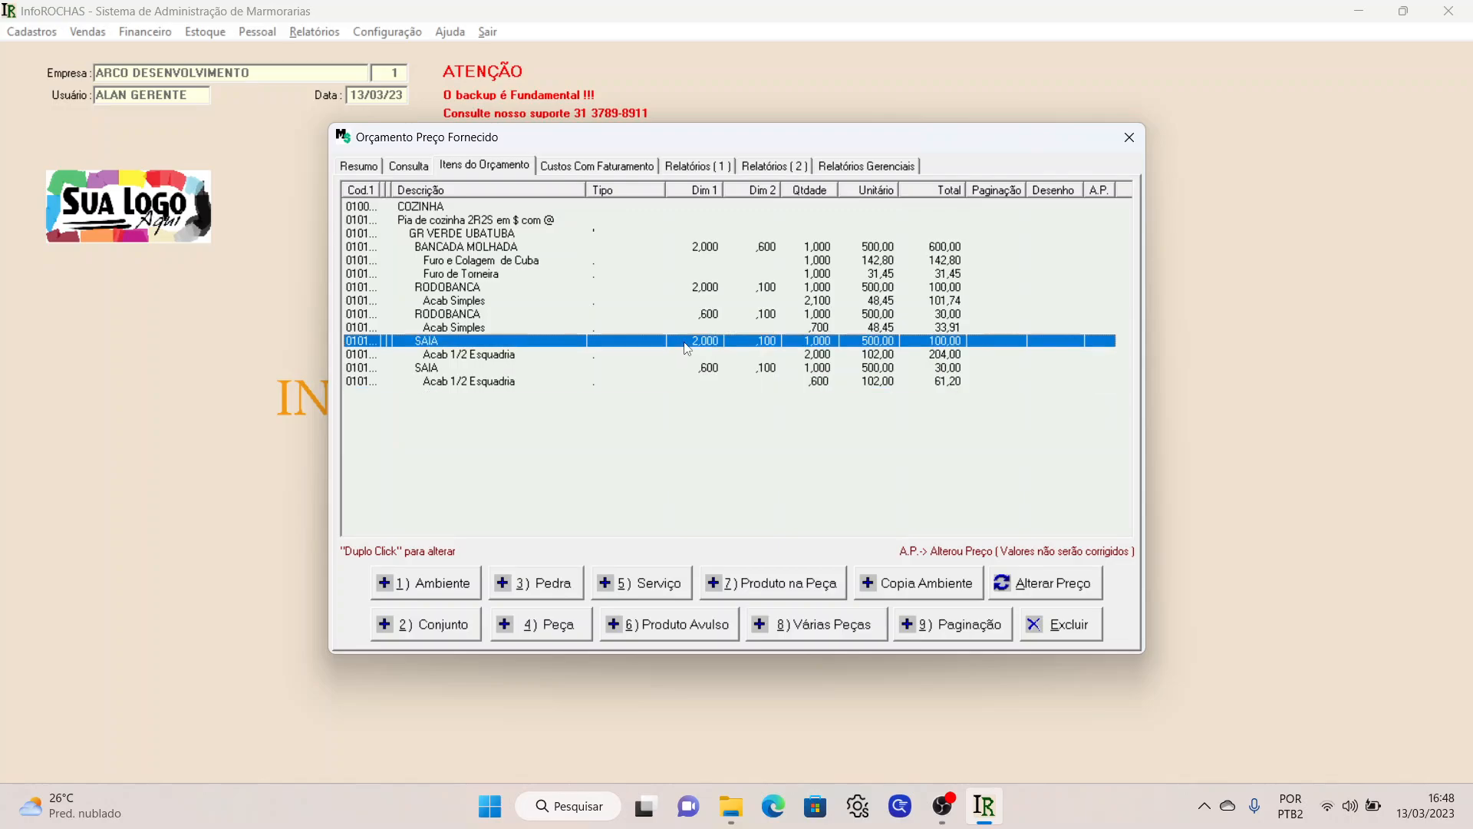
left_click(670, 301)
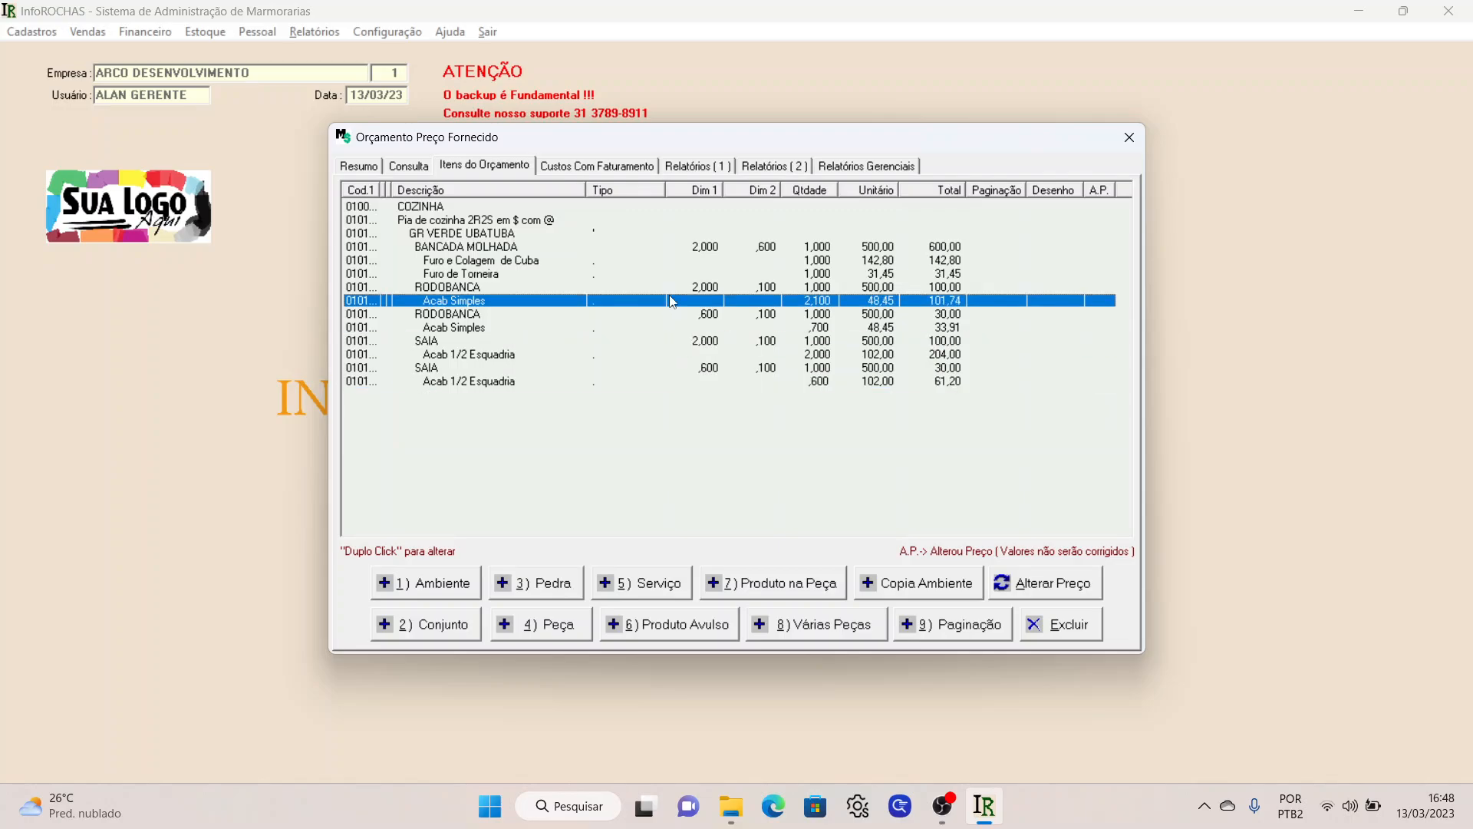
left_click(670, 289)
left_click(518, 249)
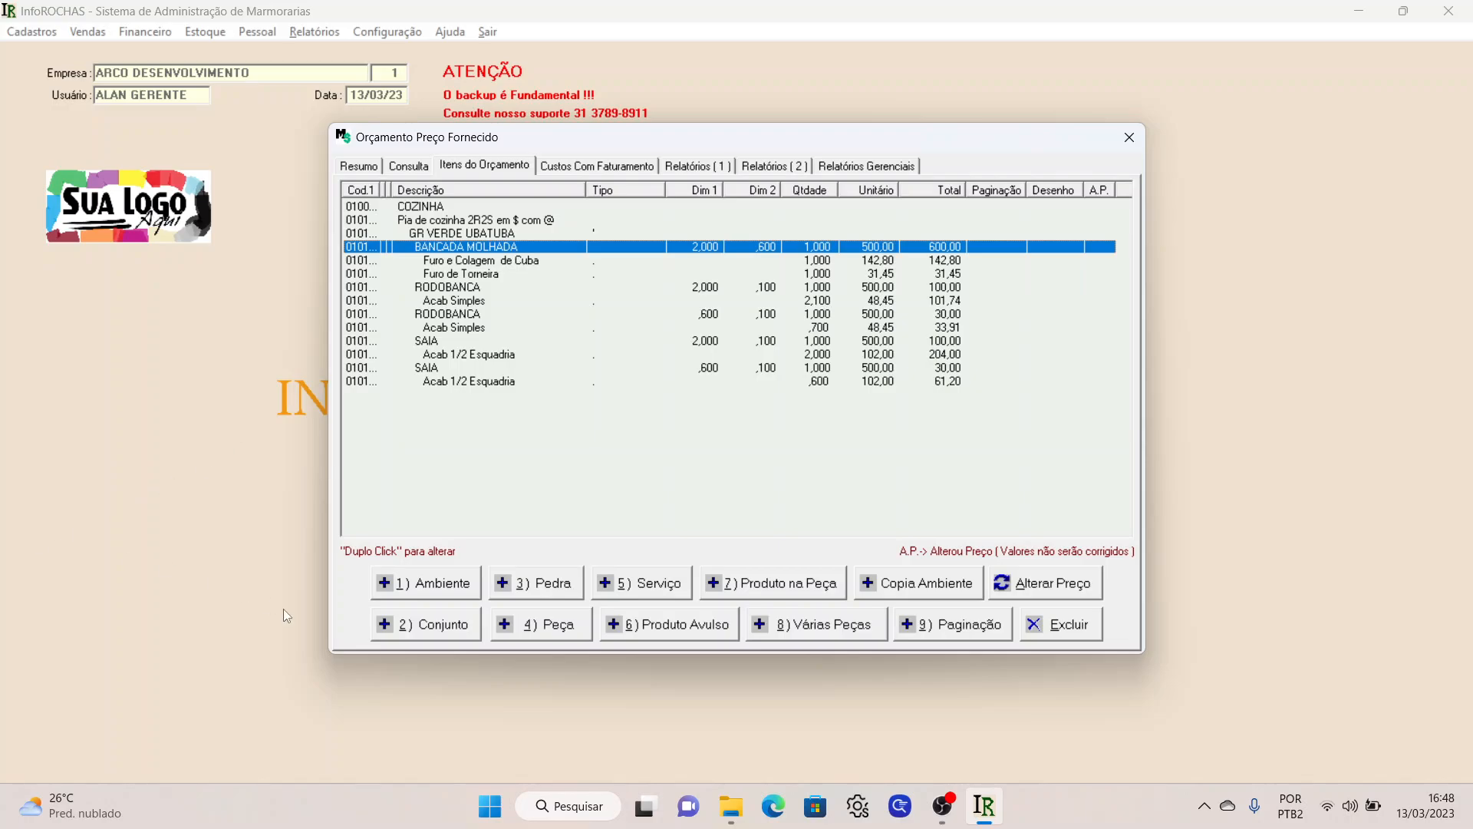
- Add a BANHEIRO environment to the quote
left_click(393, 588)
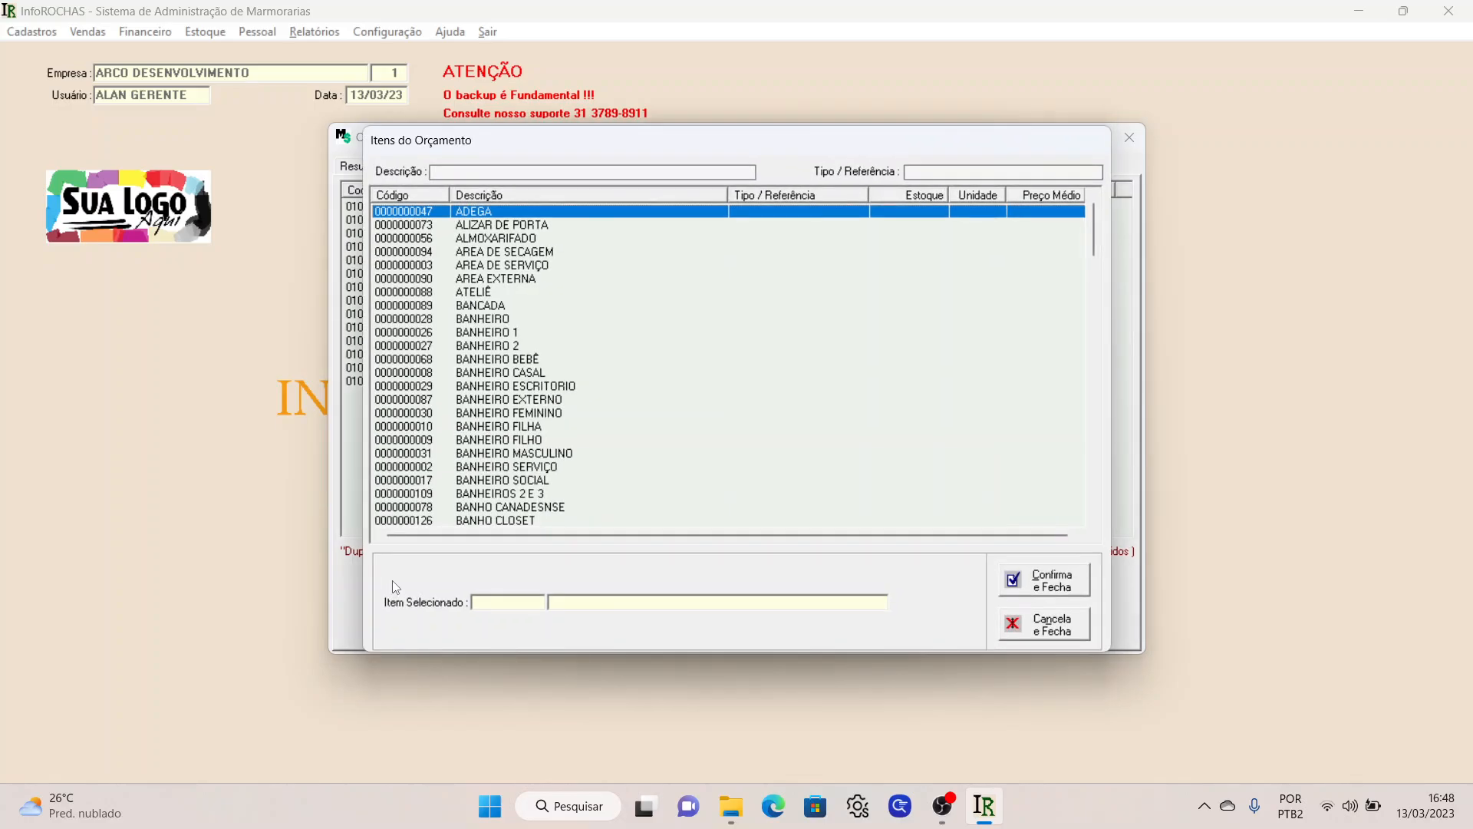
double_click(504, 320)
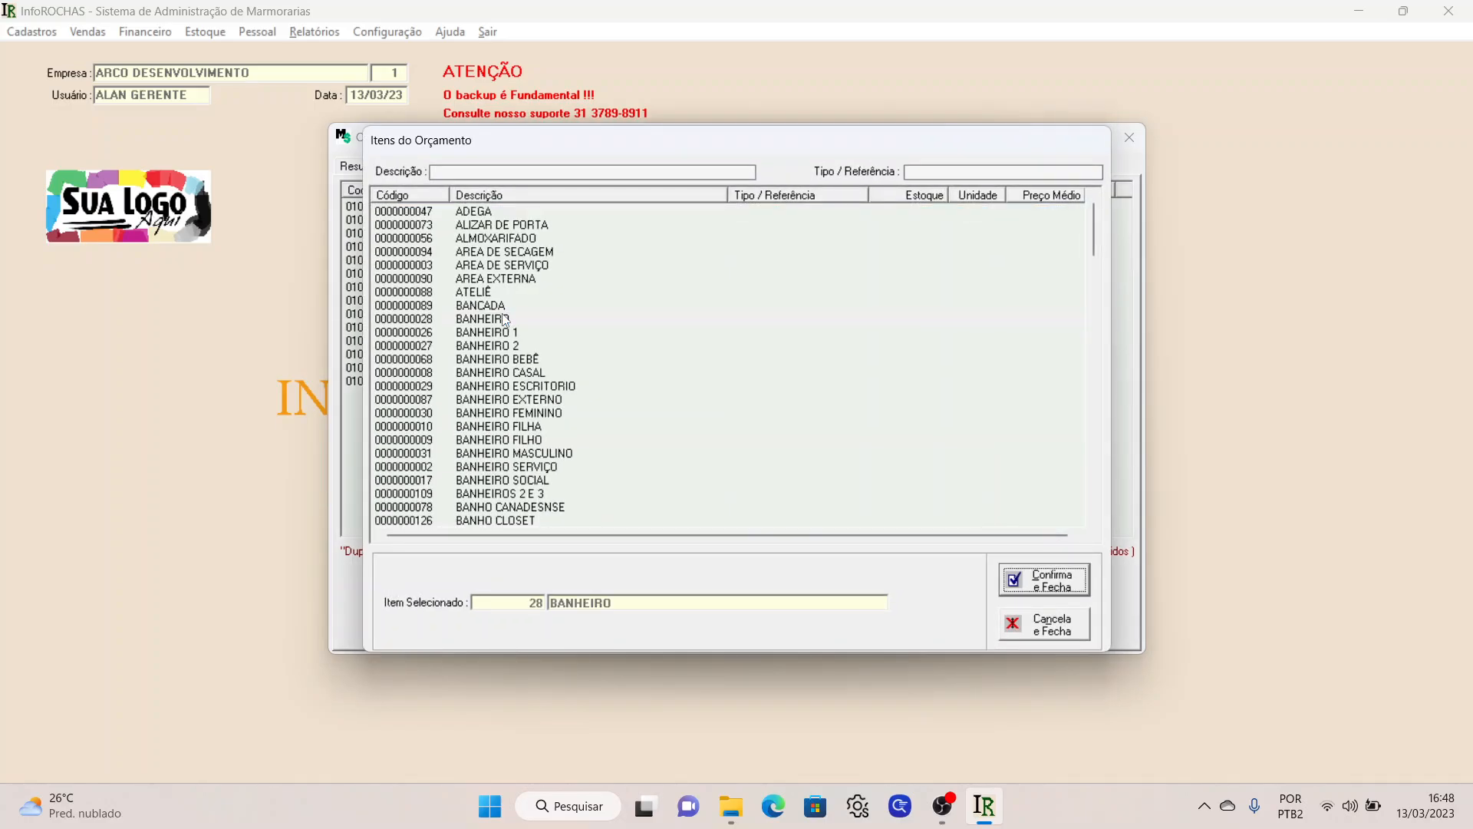
key("Return")
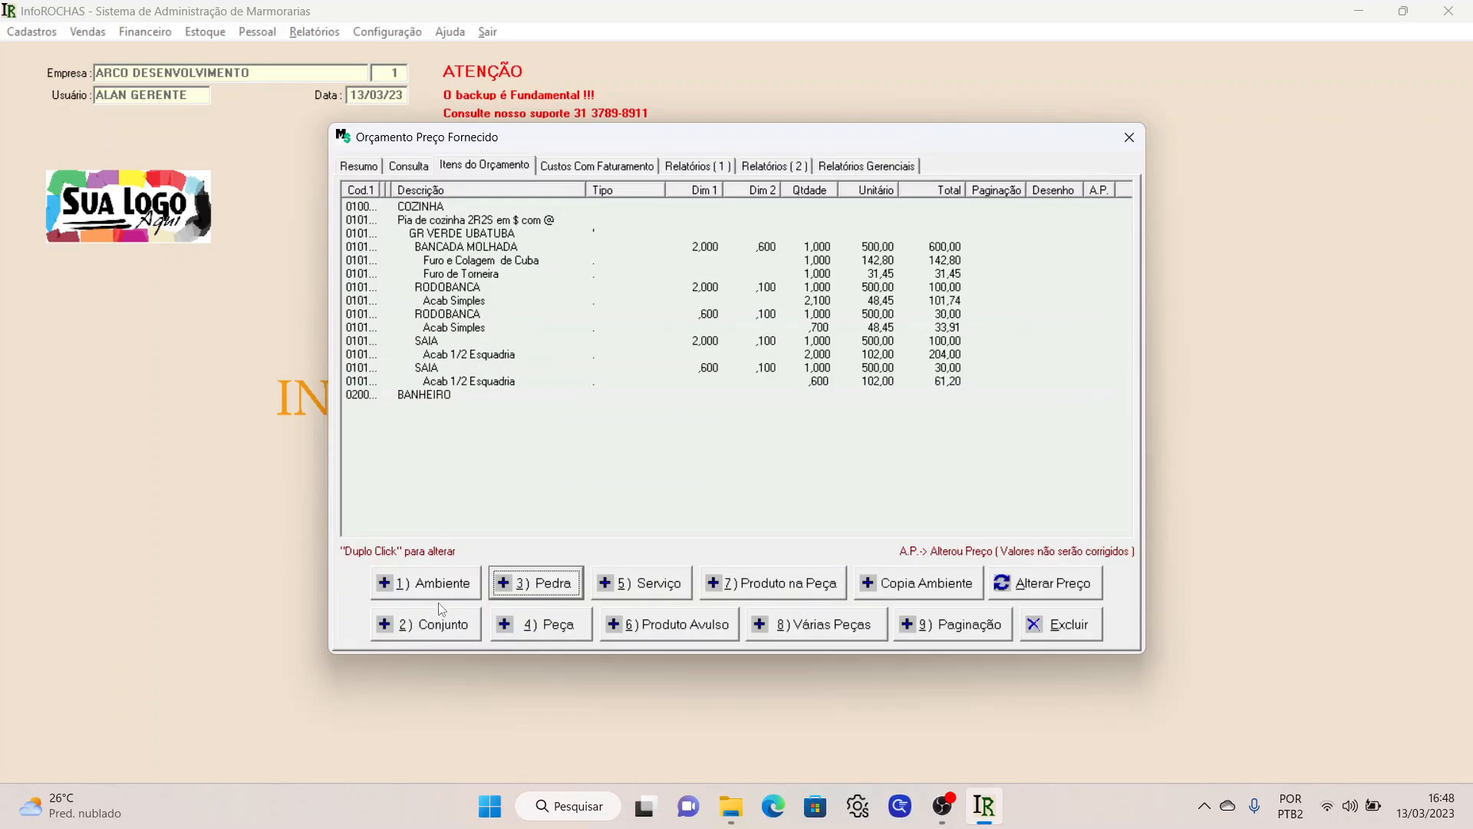
- Load the predefined set Pia de Banheiro 3R1S em $ com @ for the BANHEIRO environment
left_click(440, 624)
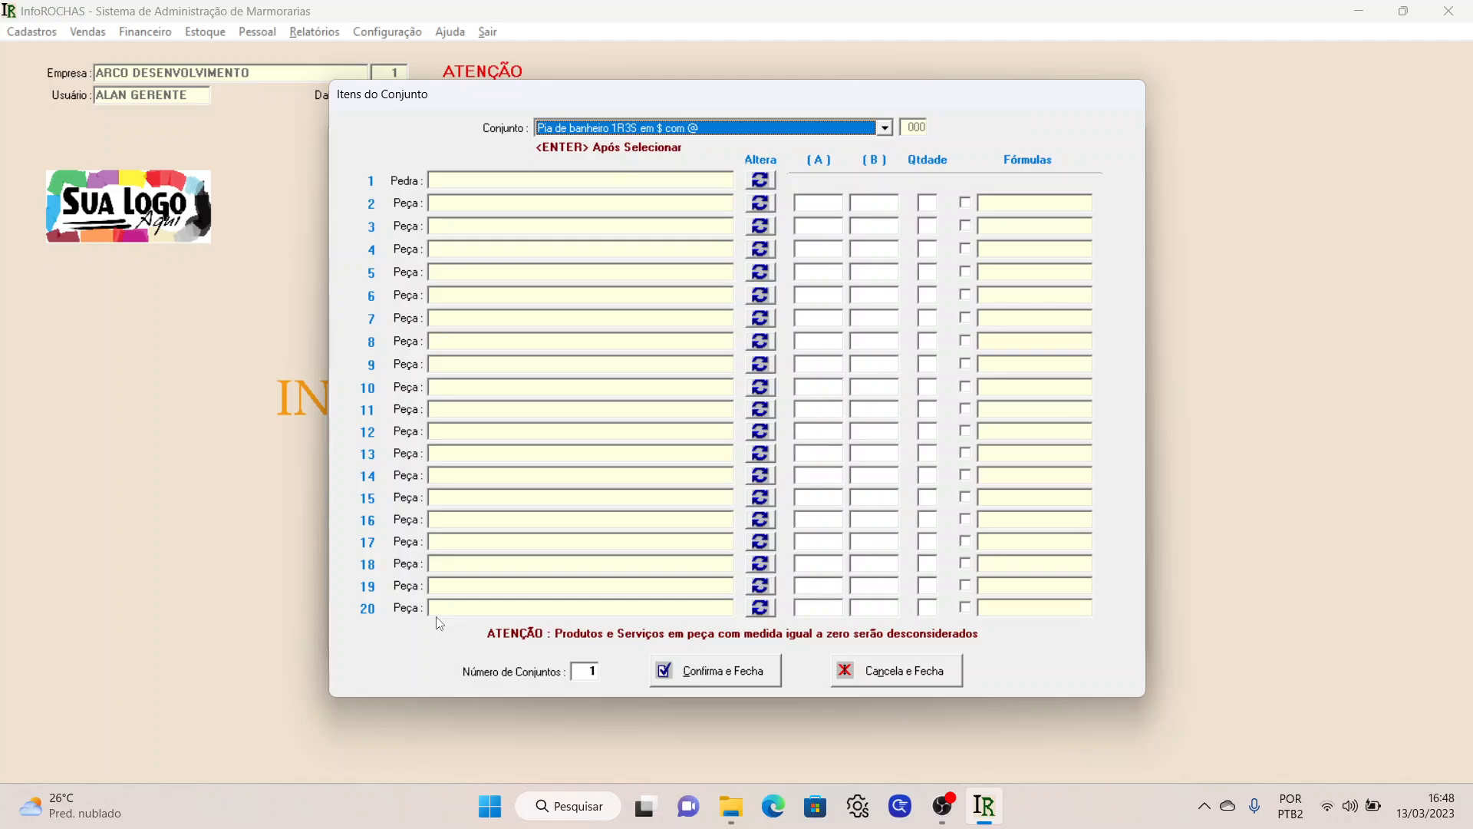
left_click(950, 681)
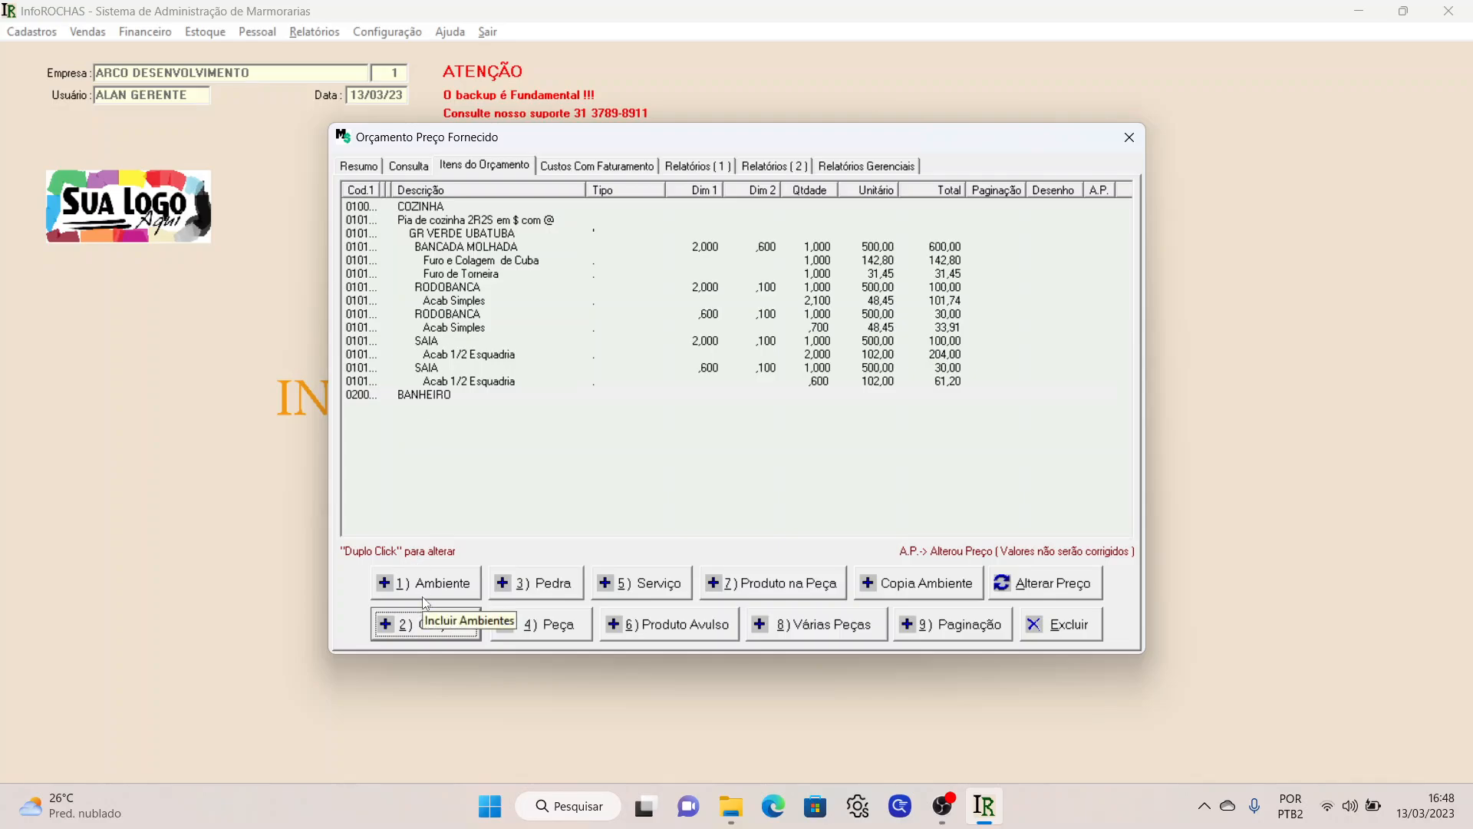
left_click(426, 627)
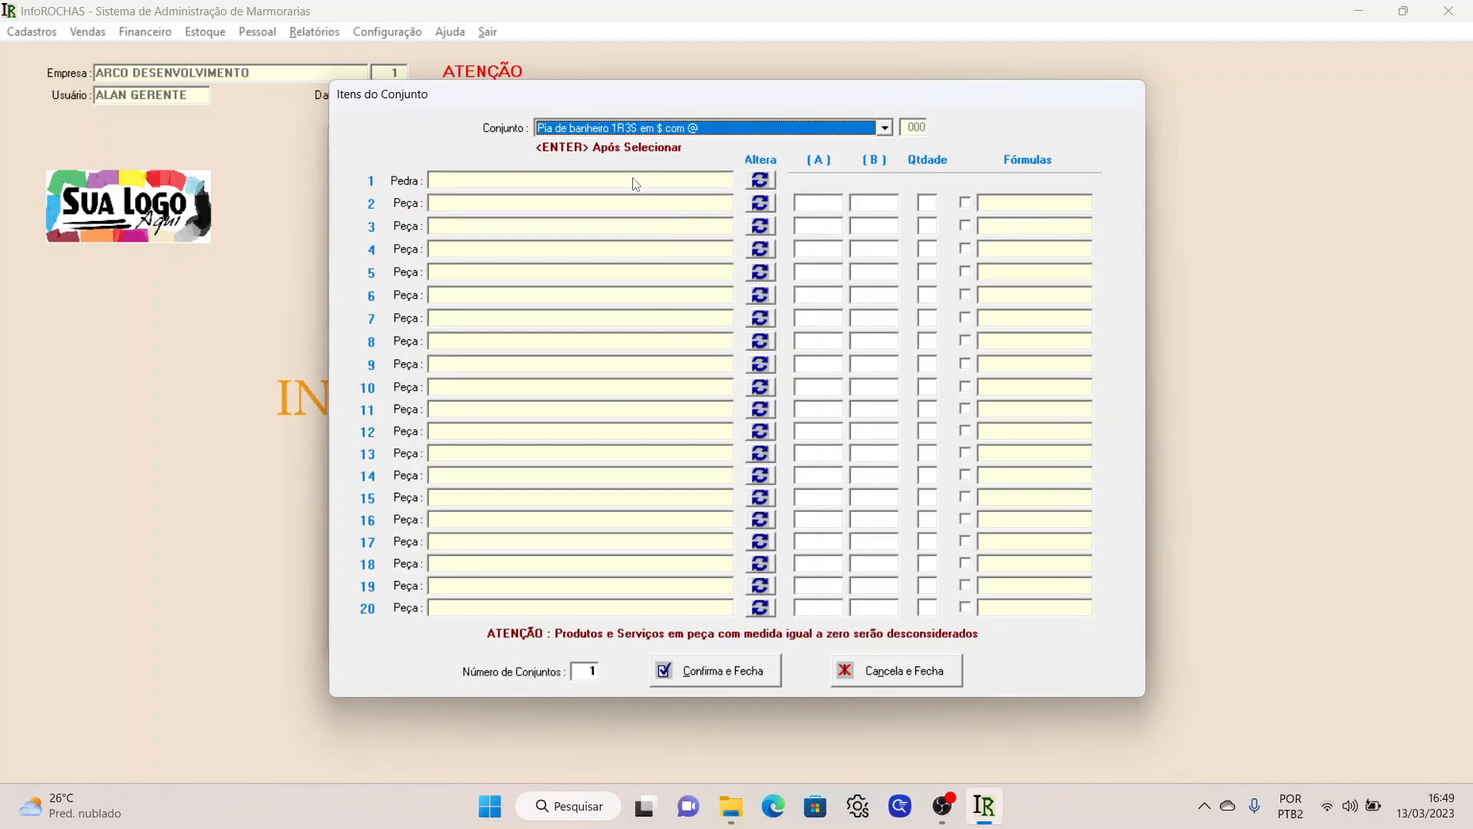
left_click(885, 128)
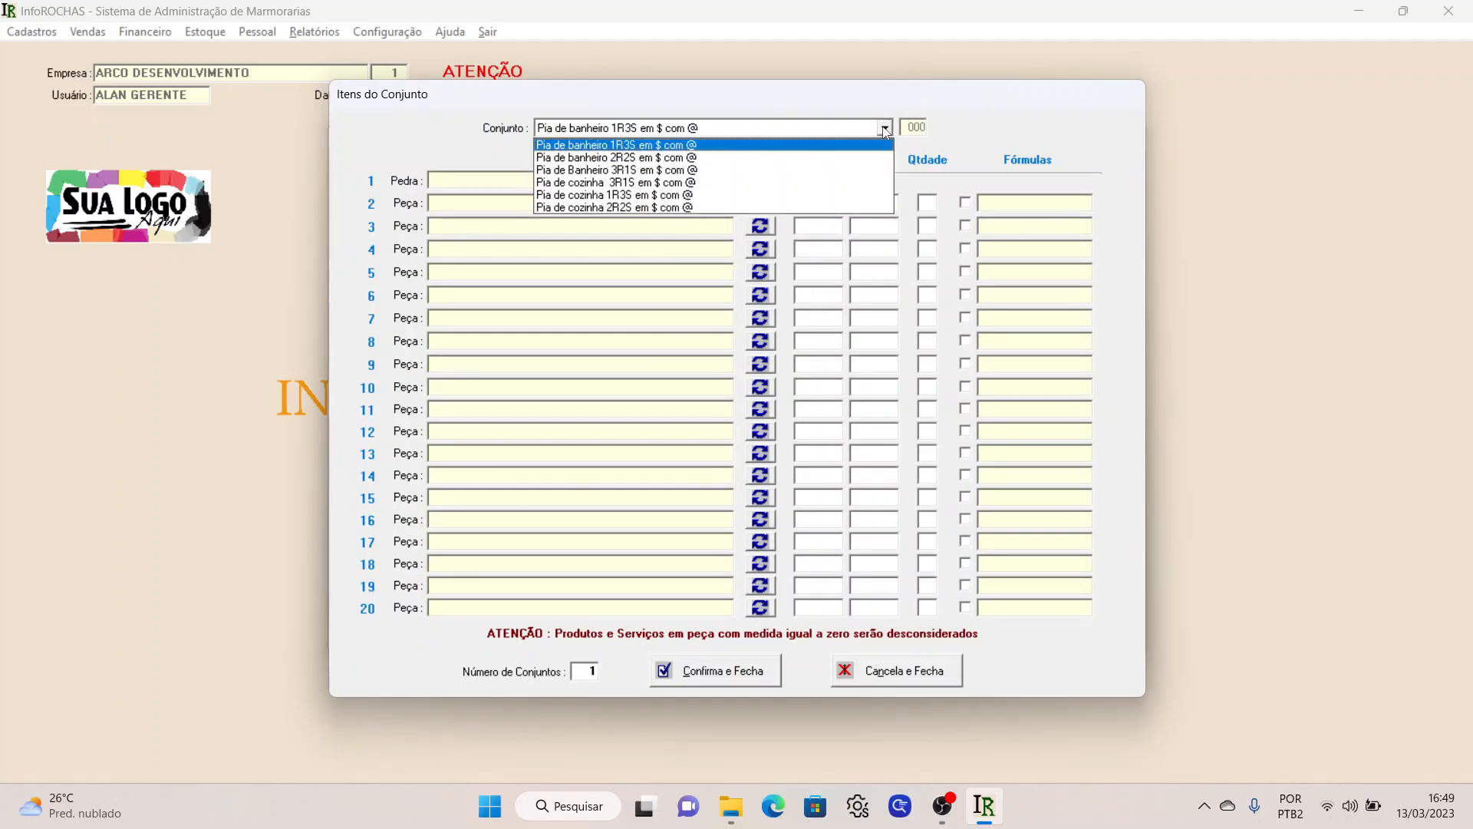
left_click(628, 170)
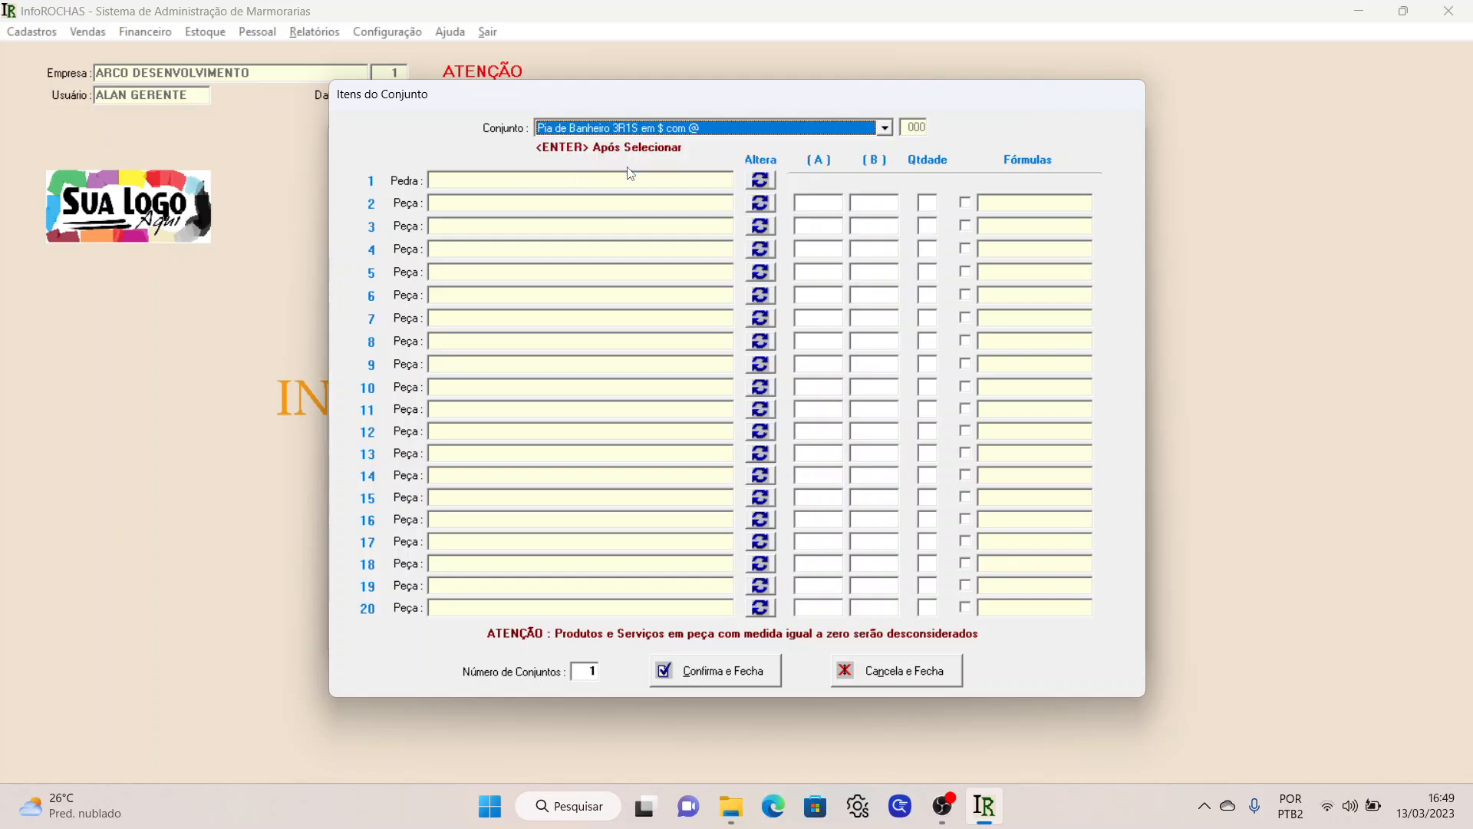
key("Return")
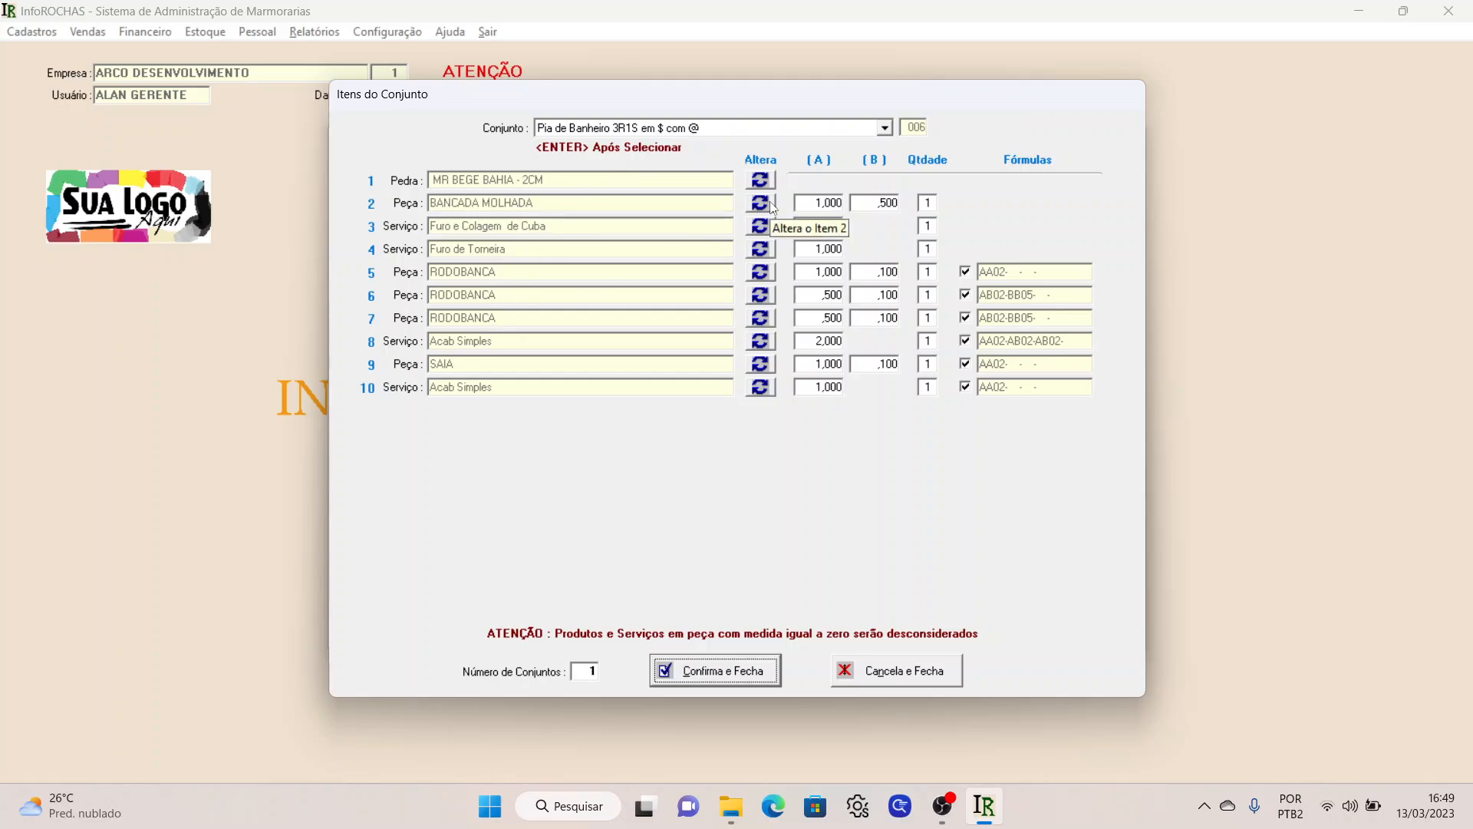
- Change the bathroom set's stone to MR CARRARA and add the set to the quote
left_click(759, 180)
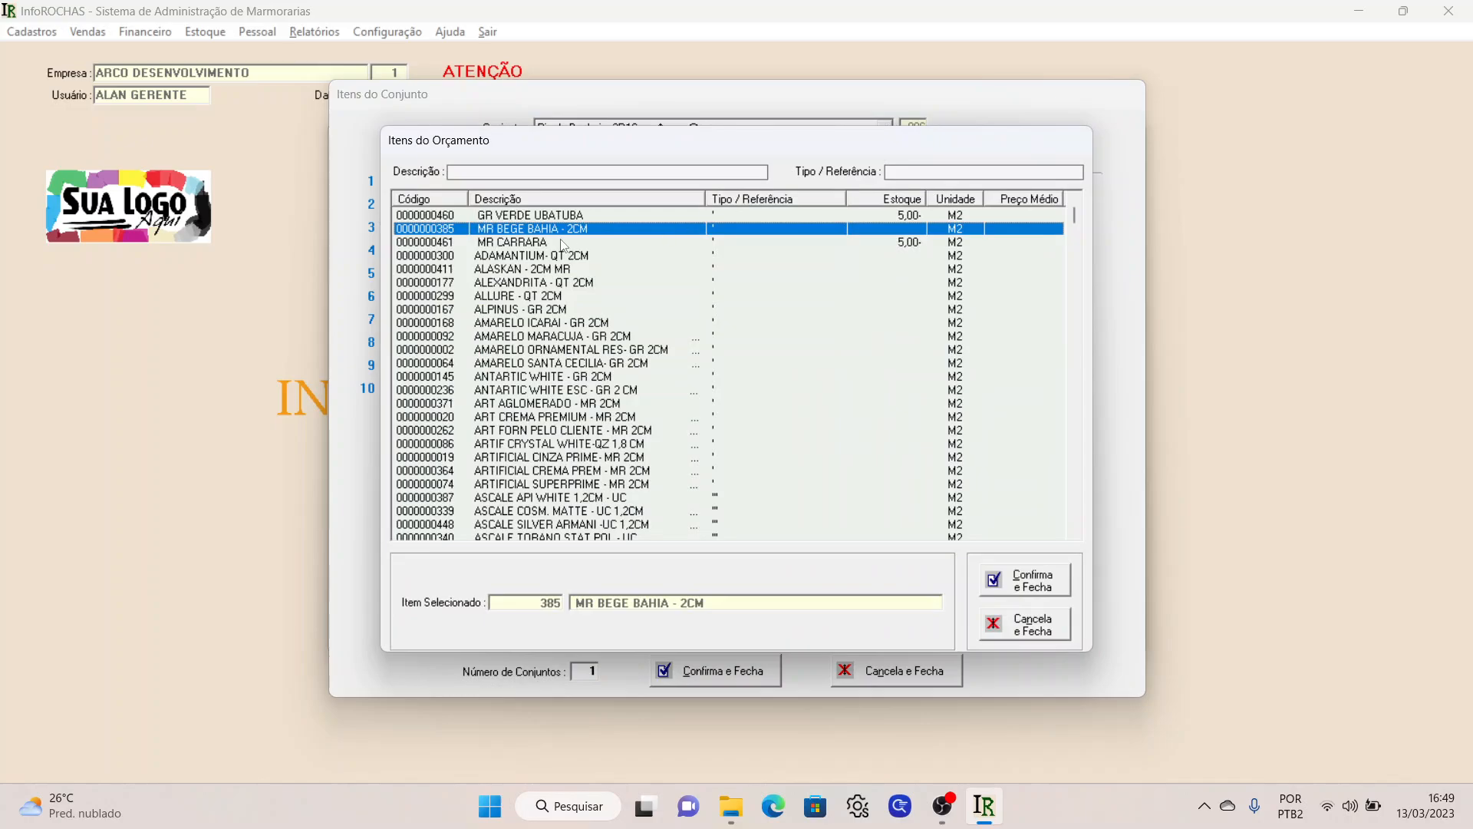
double_click(554, 241)
key("Return")
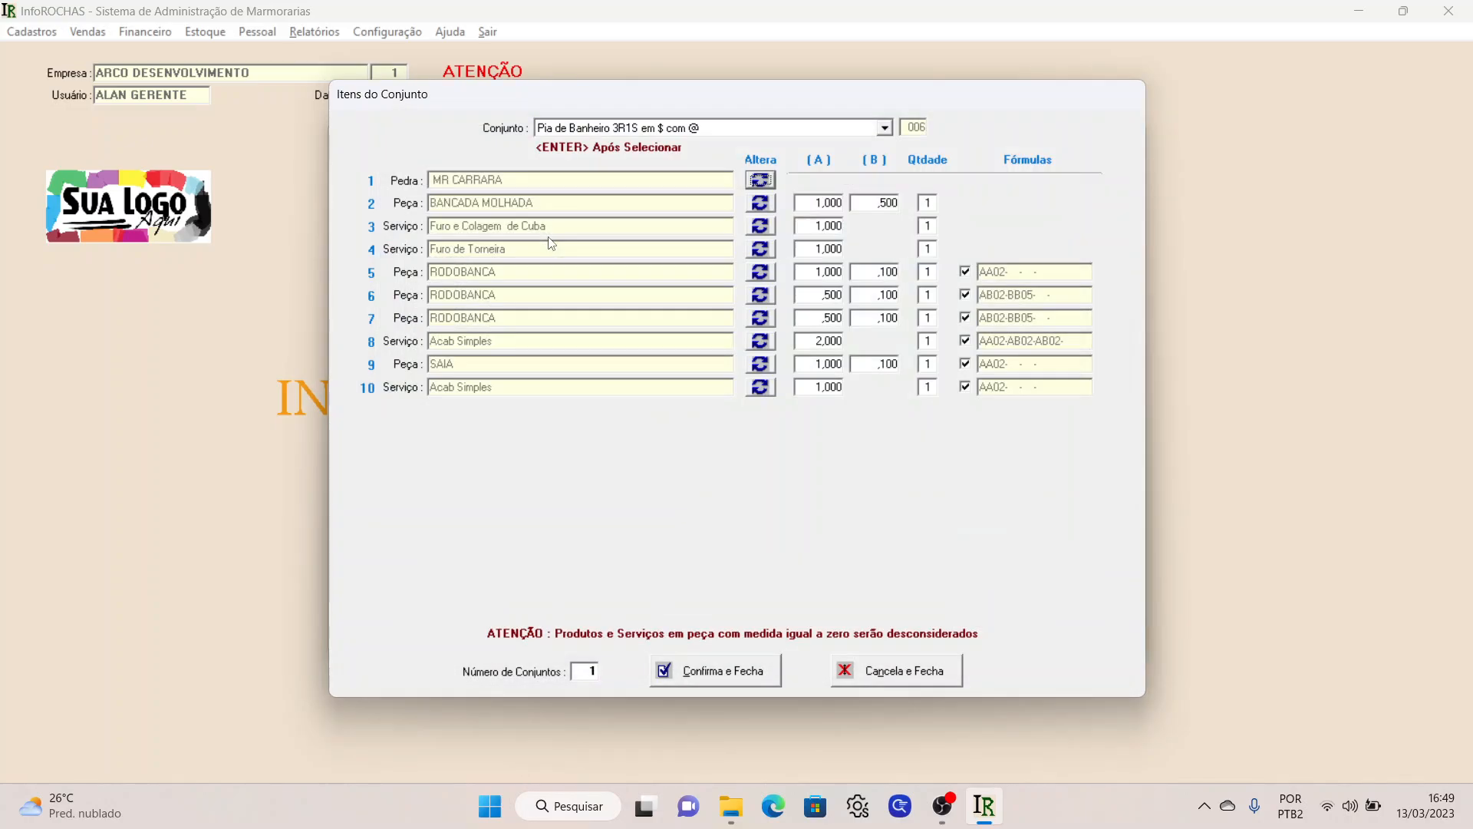
left_click(726, 679)
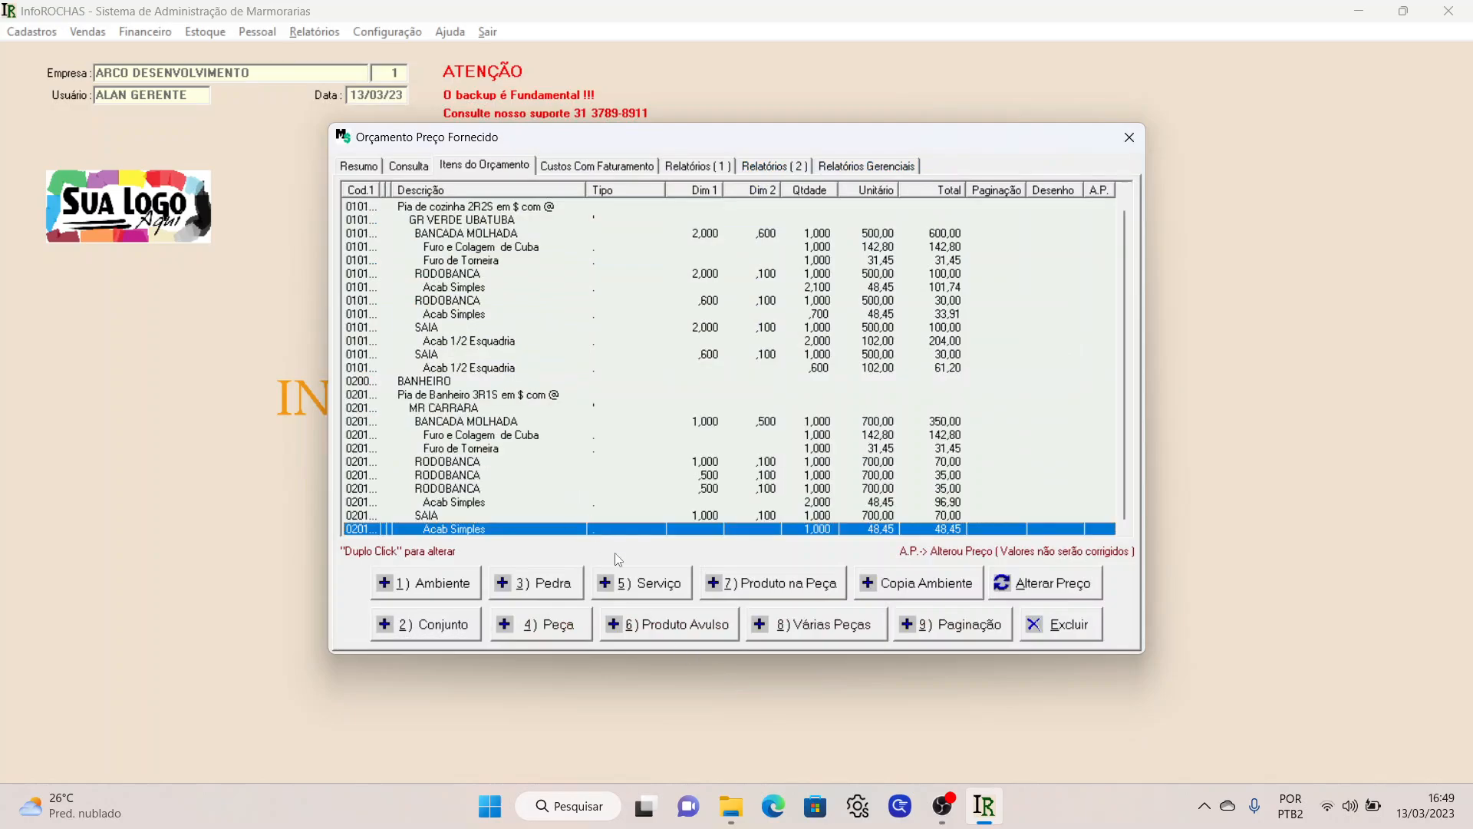
- Review the pieces, services and prices listed under the BANHEIRO and COZINHA environments of the quote
left_click(469, 409)
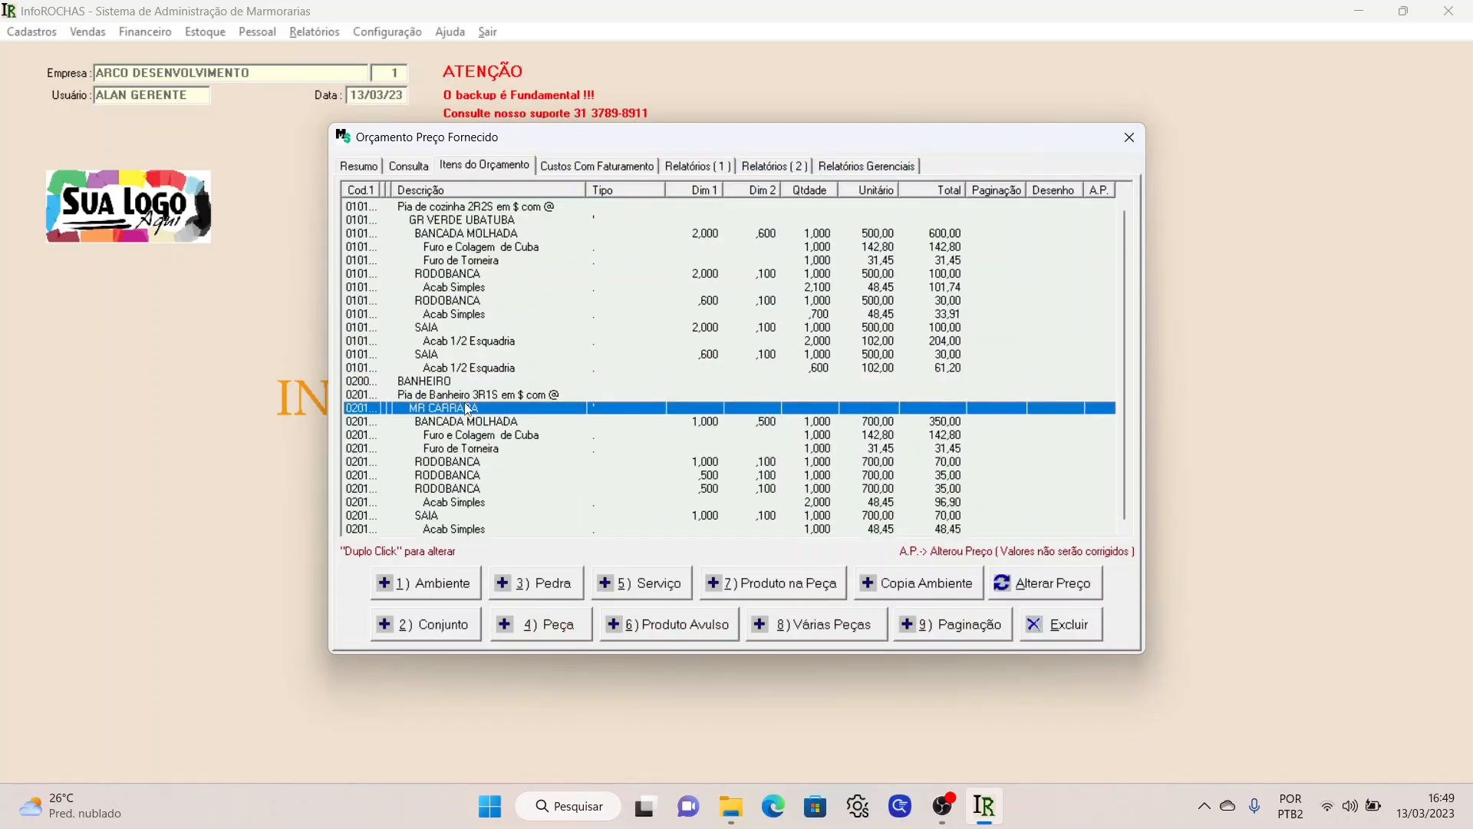
key("Down")
key("Down")
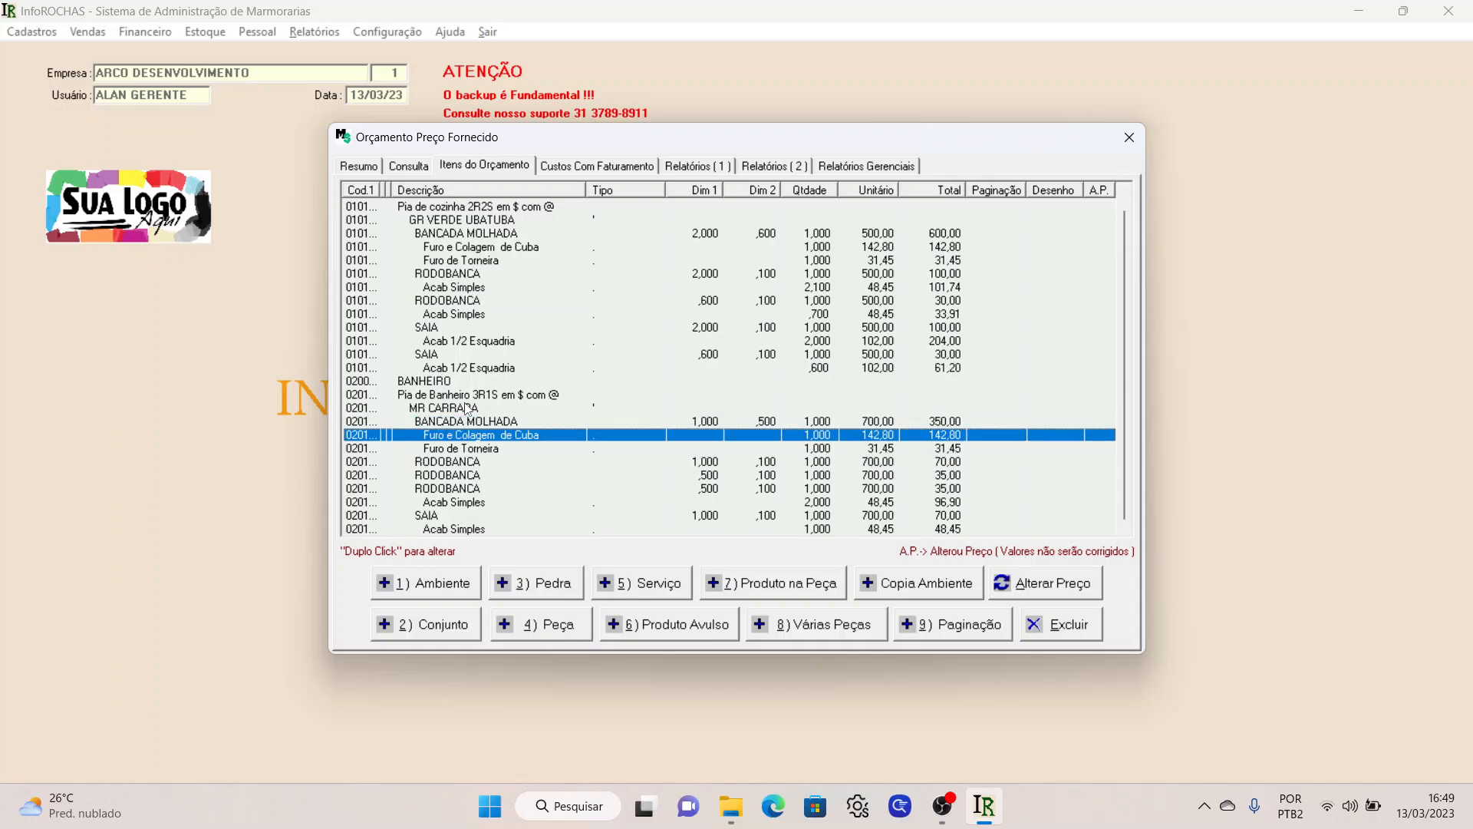
key("Down")
key("Down")
key("Down")
key("Down")
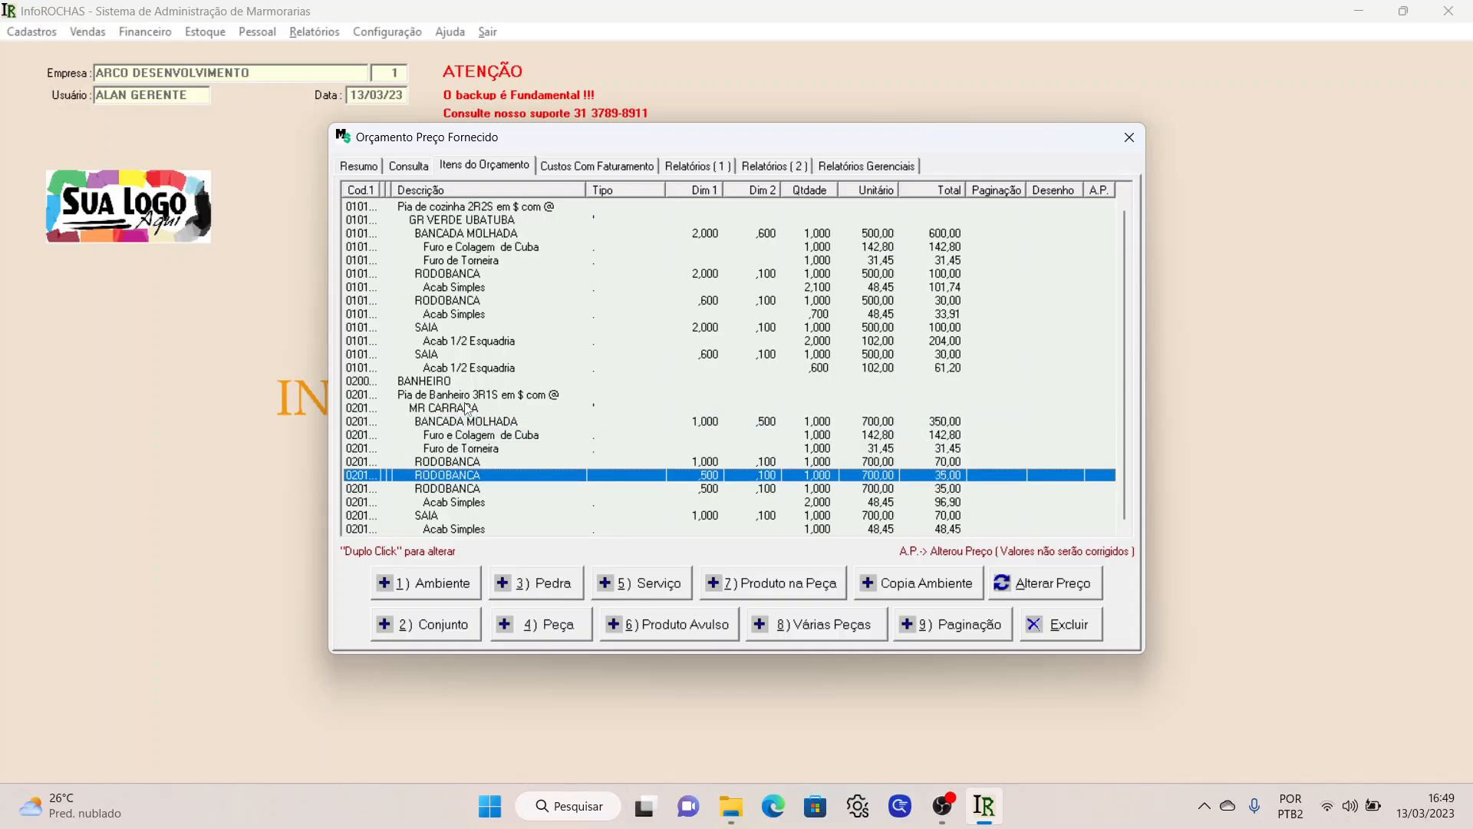
key("Down")
key("Down")
key("Down")
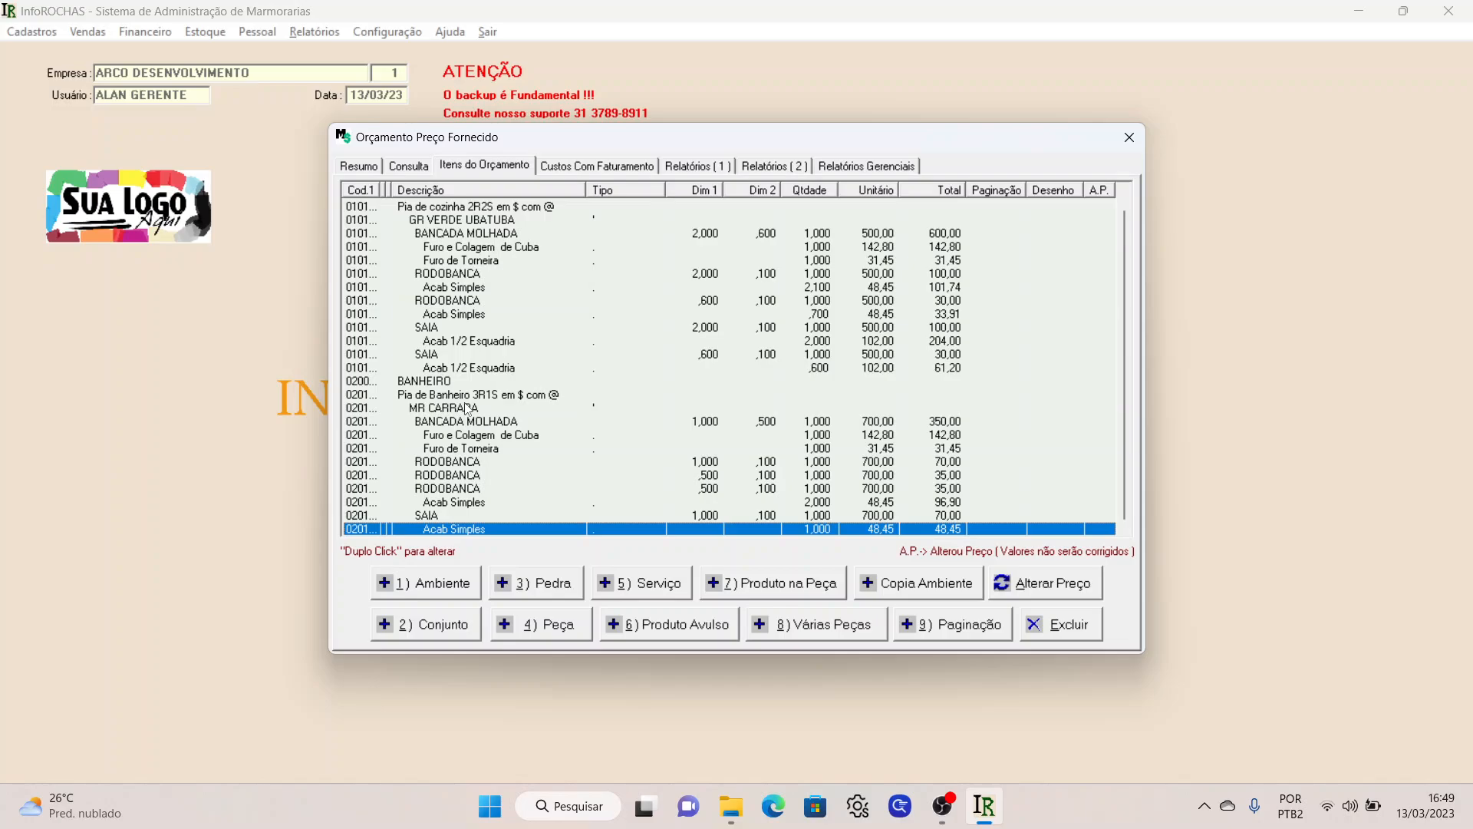
key("Up")
key("Up")
key("Up")
key("Up")
key("Up")
key("Up")
key("Up")
key("Up")
key("Up")
key("Up")
key("Up")
key("Up")
key("Up")
key("Up")
key("Up")
key("Up")
key("Up")
key("Up")
key("Up")
key("Up")
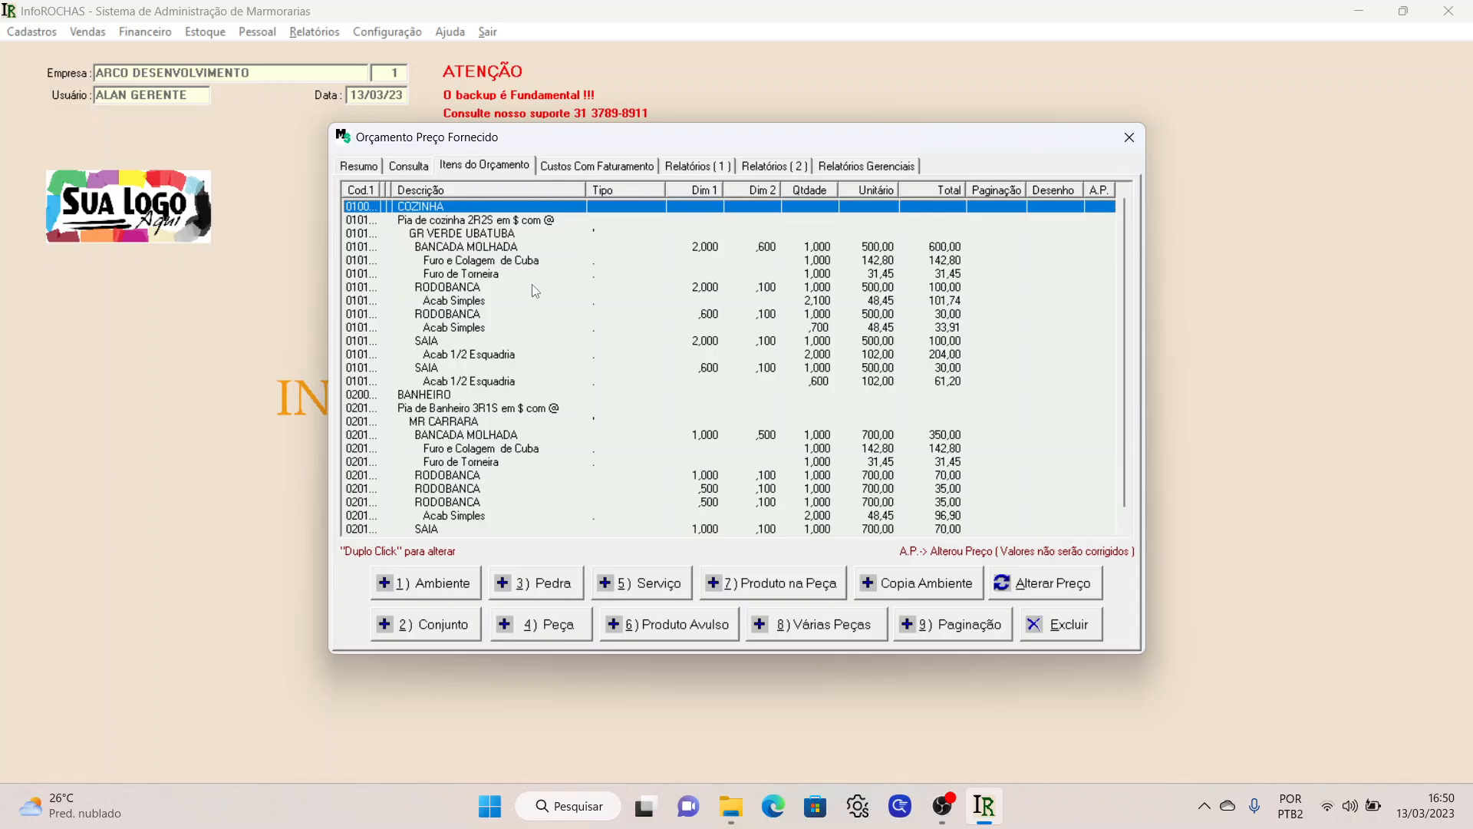
- Add the product CUBA INOX Nº 2 - TRAMONTINA with quantity 1 to the BANCADA MOLHADA piece in the COZINHA environment
left_click(478, 247)
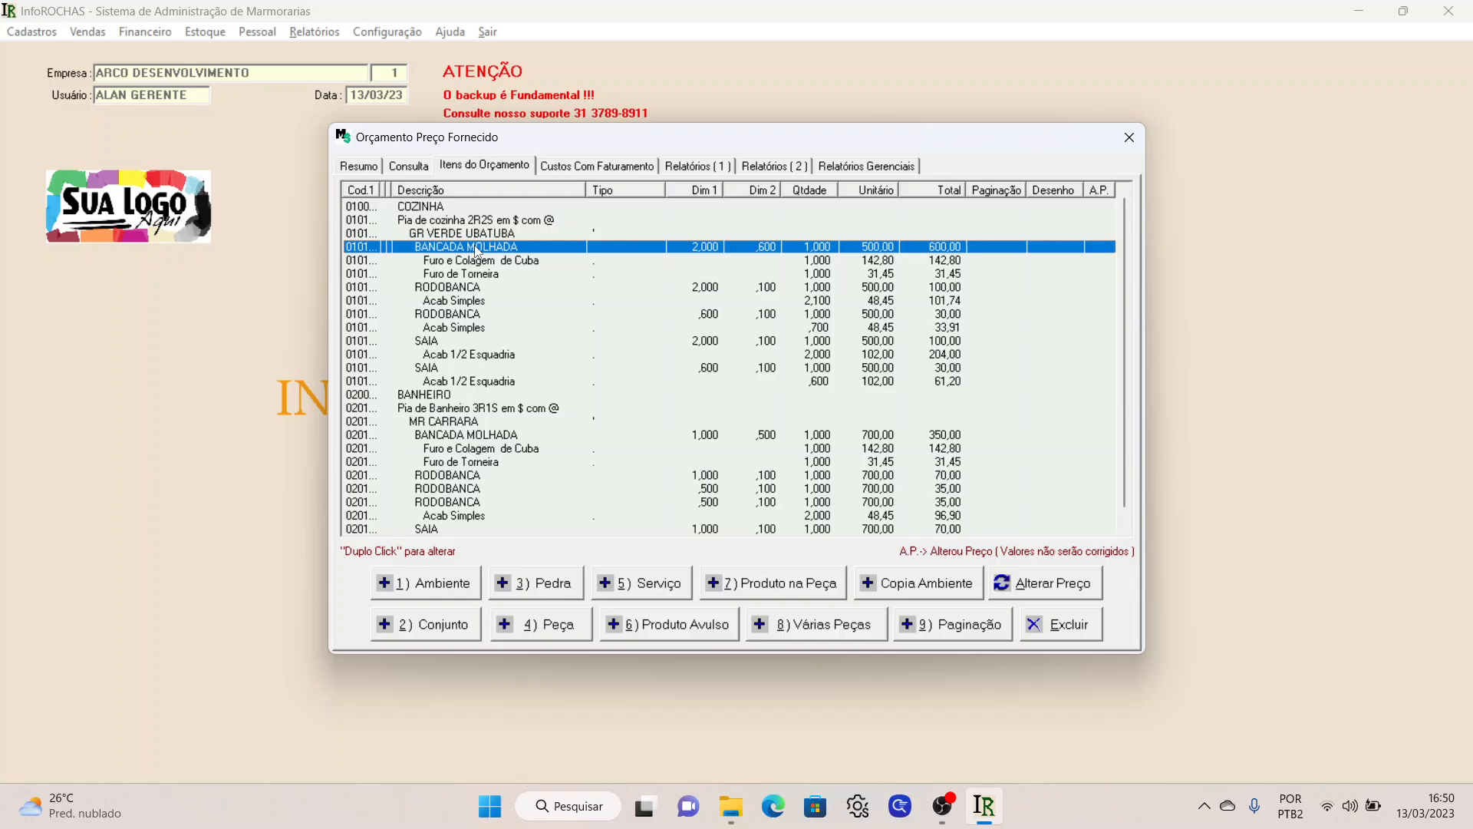
left_click(735, 583)
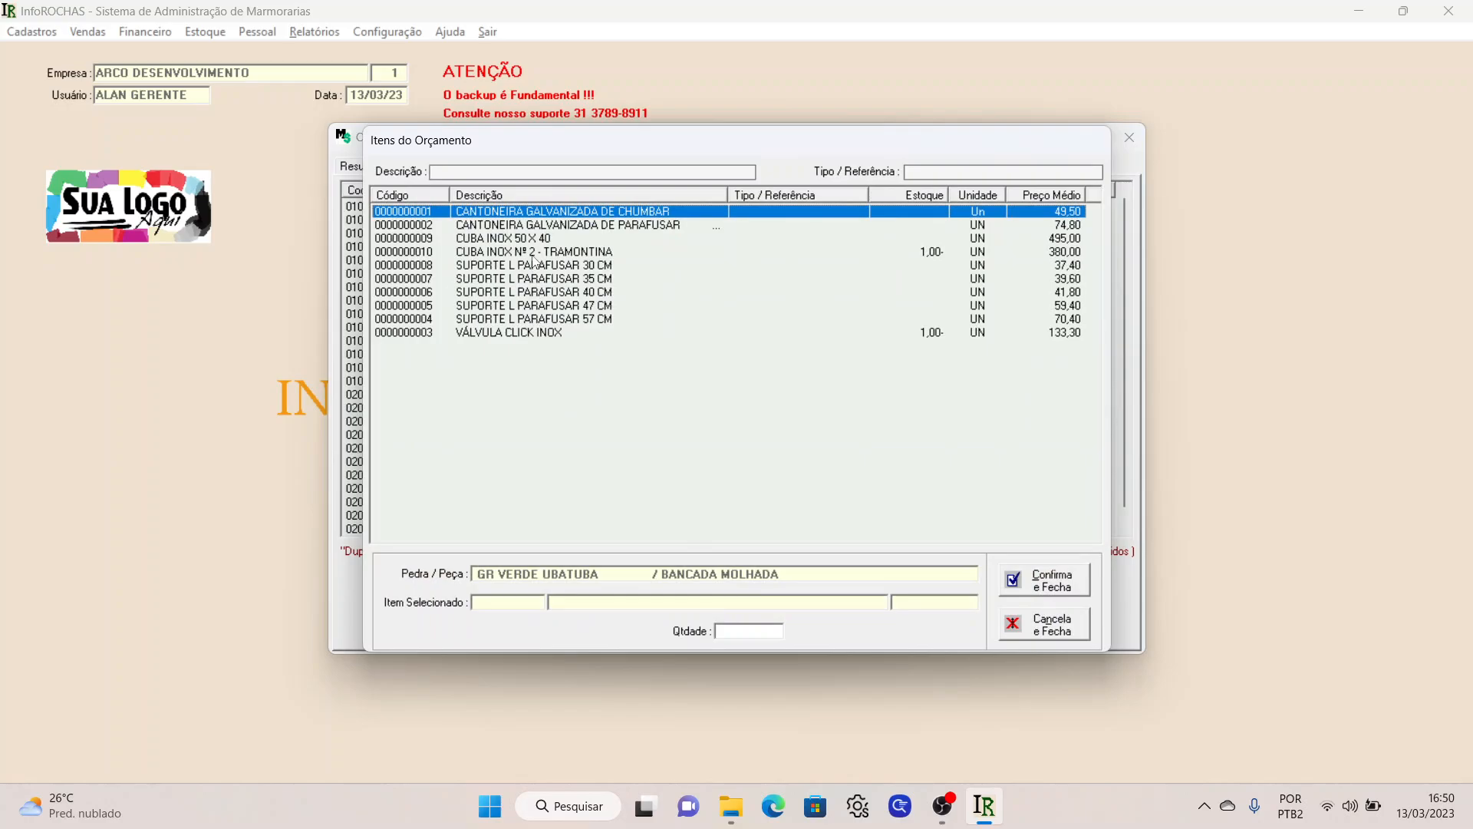
double_click(533, 253)
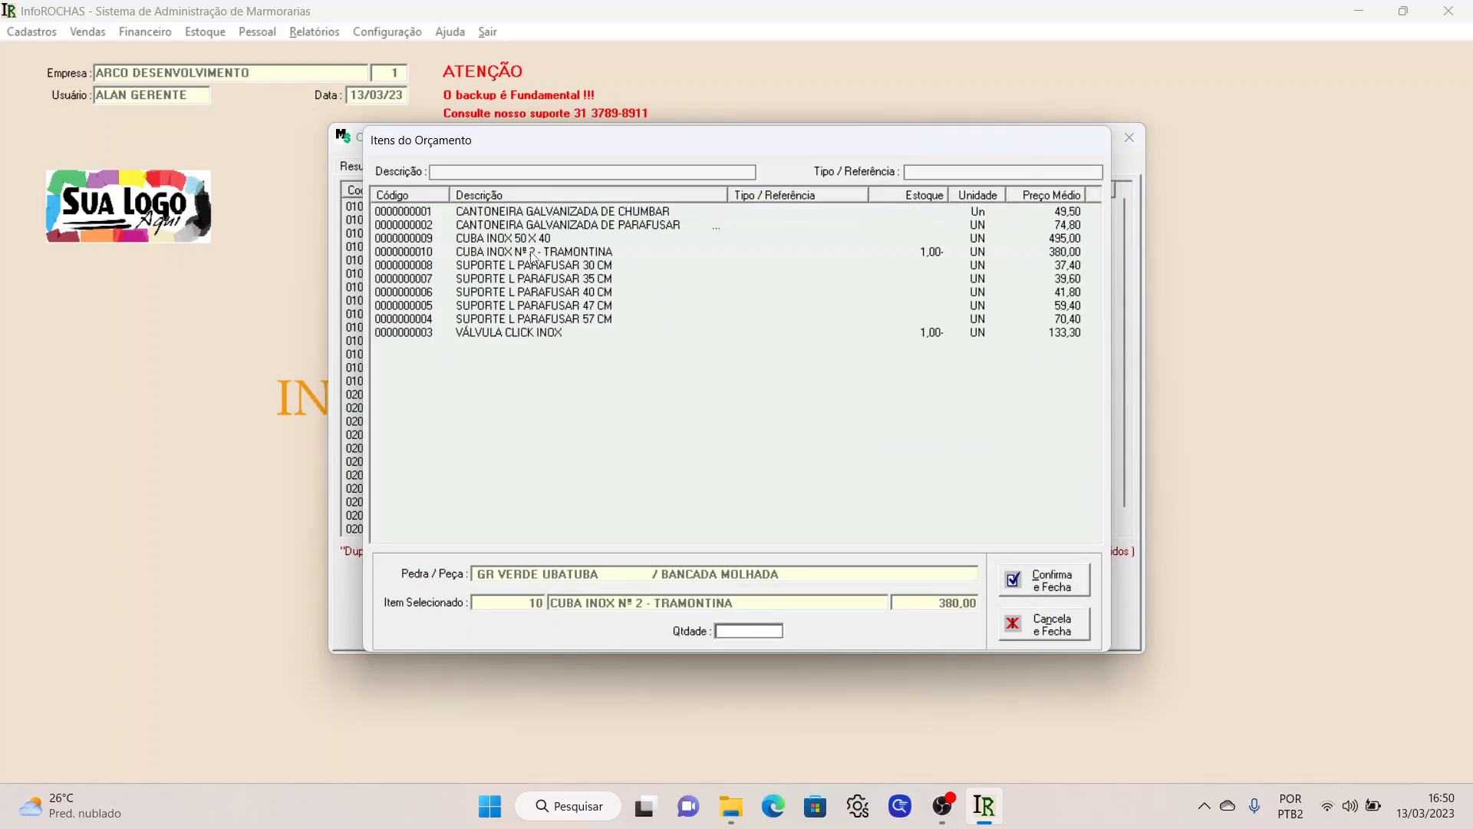
type("1")
key("Return")
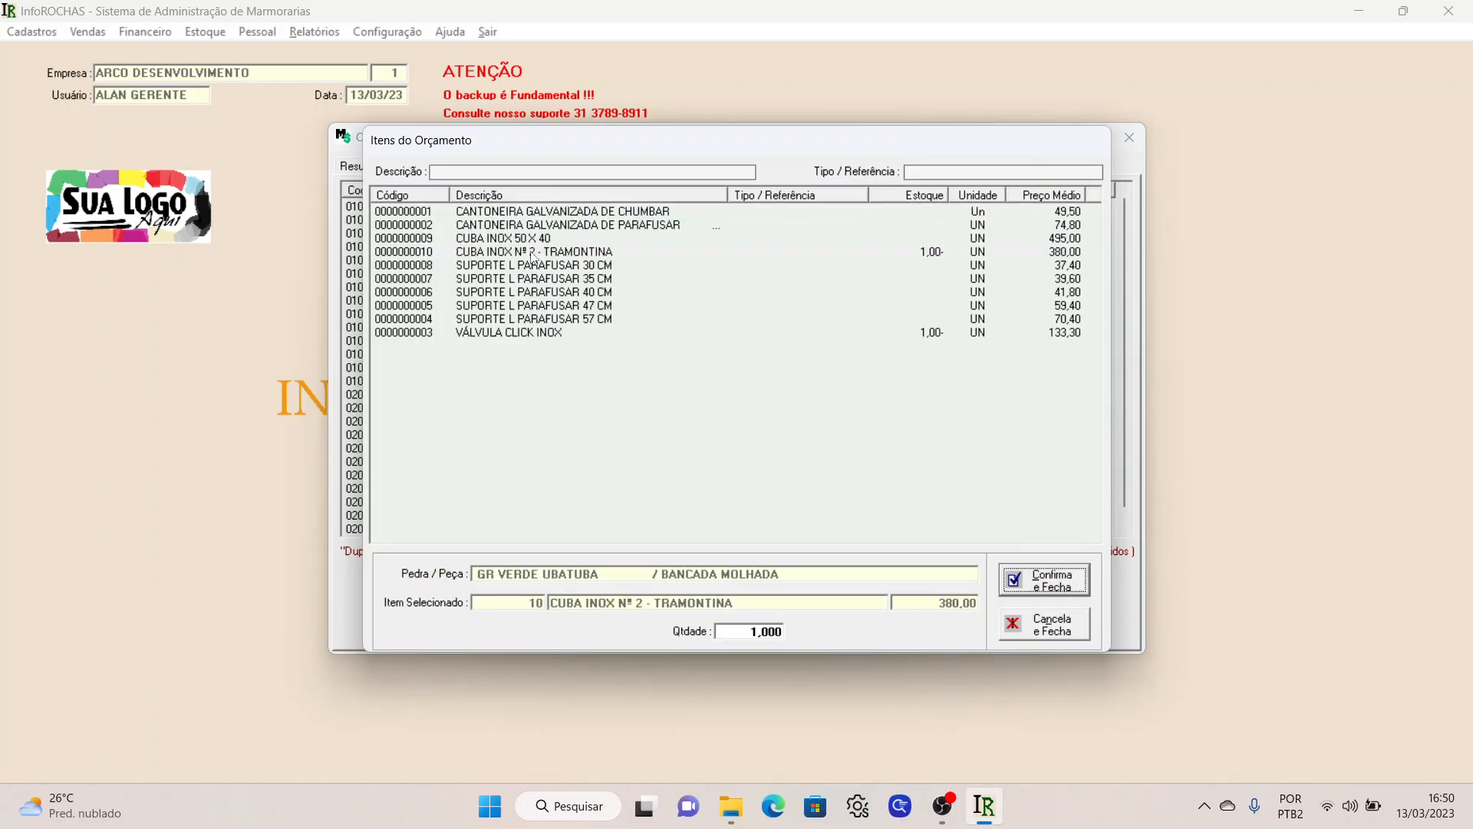
key("Return")
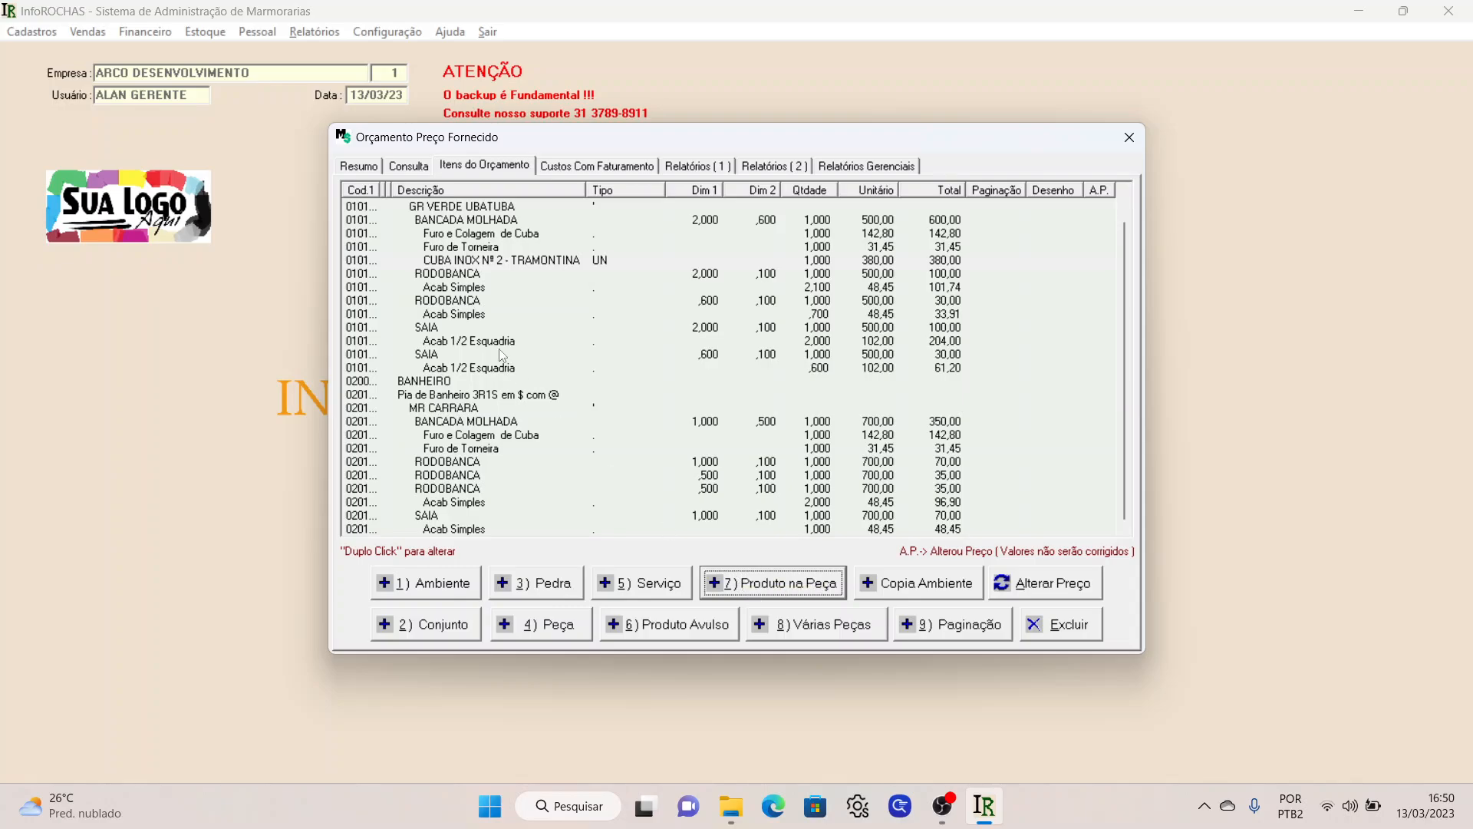
- Add one VÁLVULA CLICK INOX to the same GR VERDE UBATUBA kitchen countertop piece
left_click(503, 221)
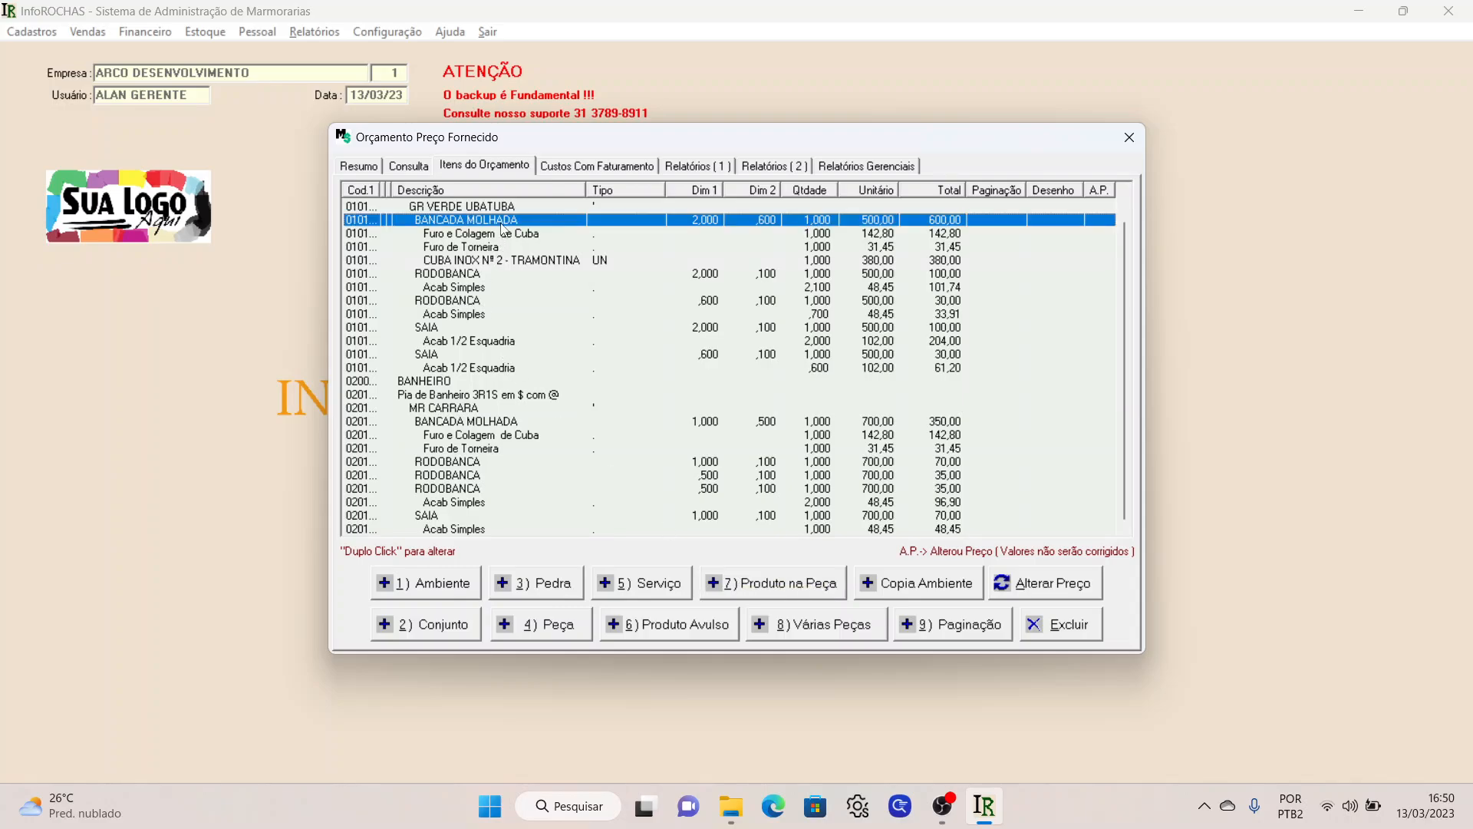
left_click(745, 585)
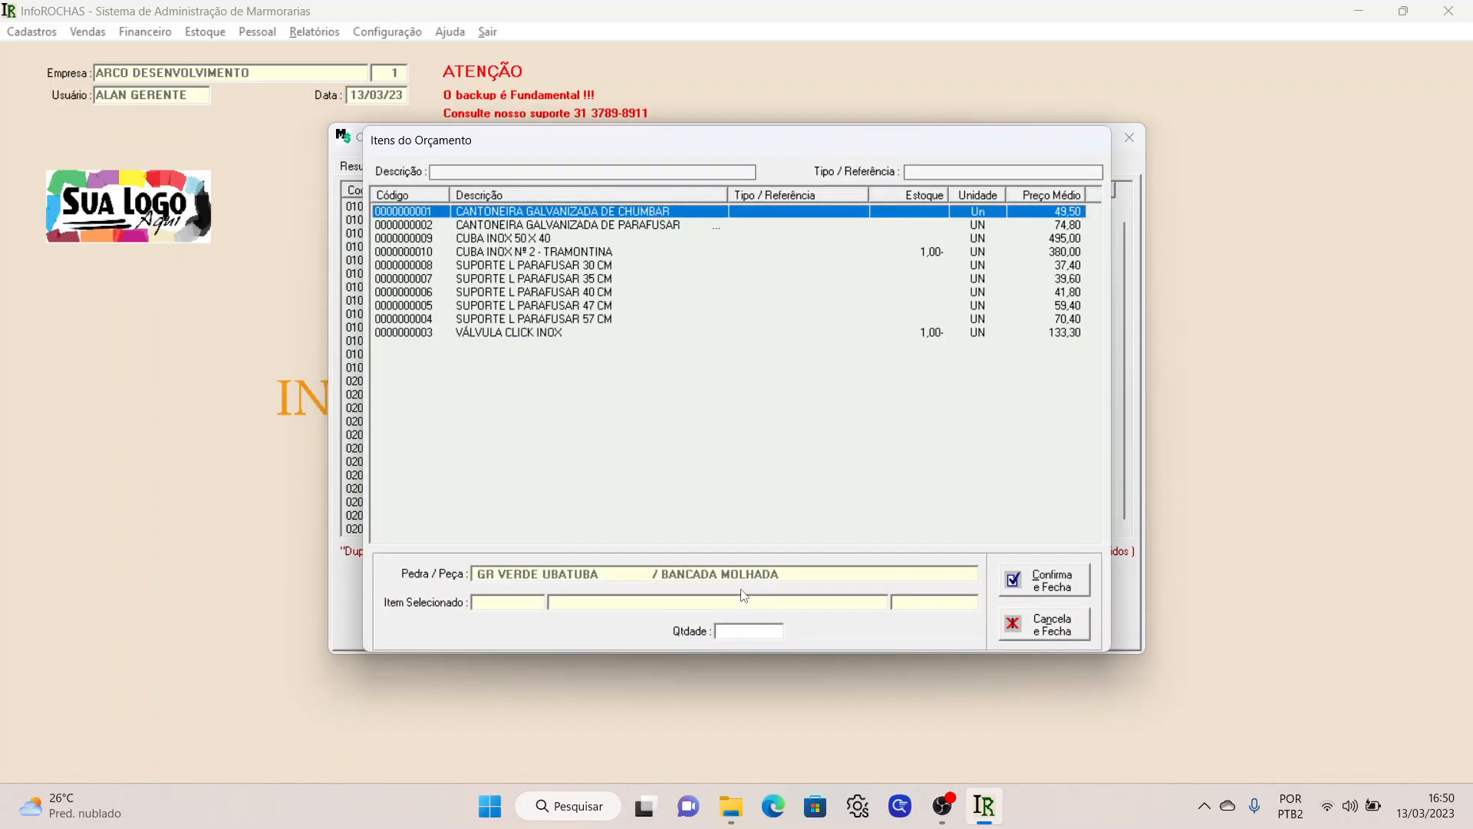
double_click(512, 335)
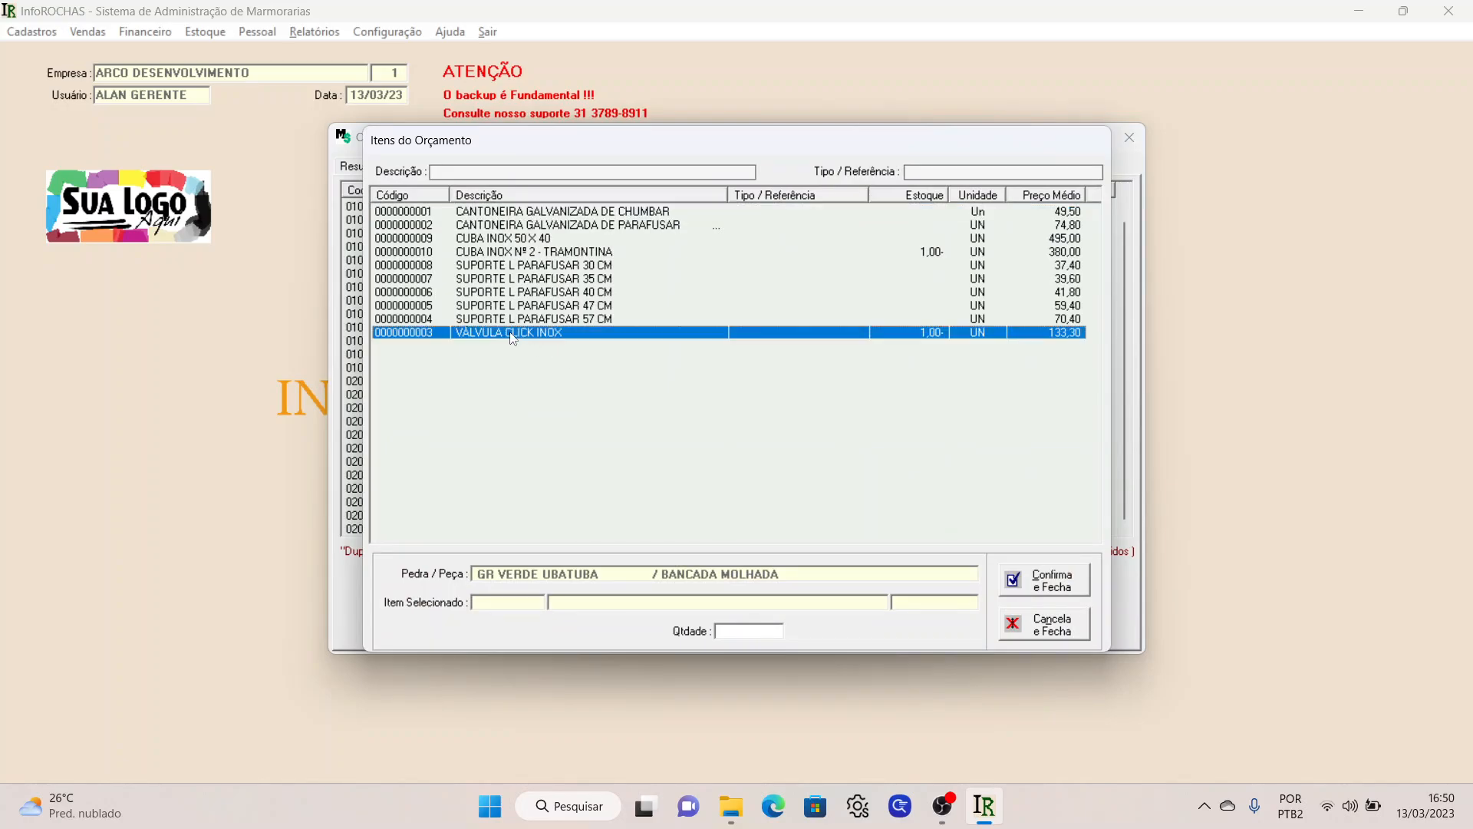
type("1")
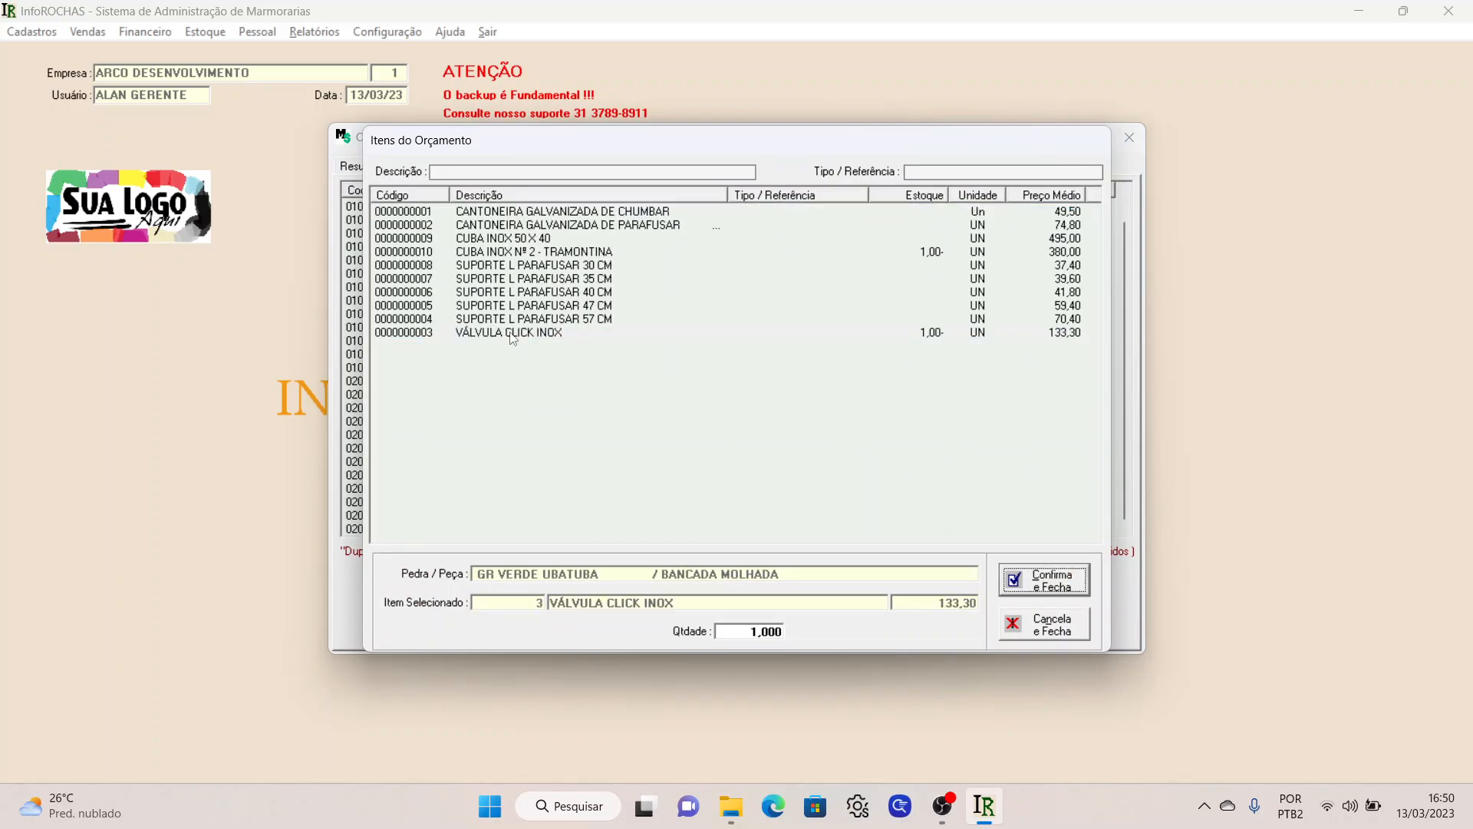
key("Return")
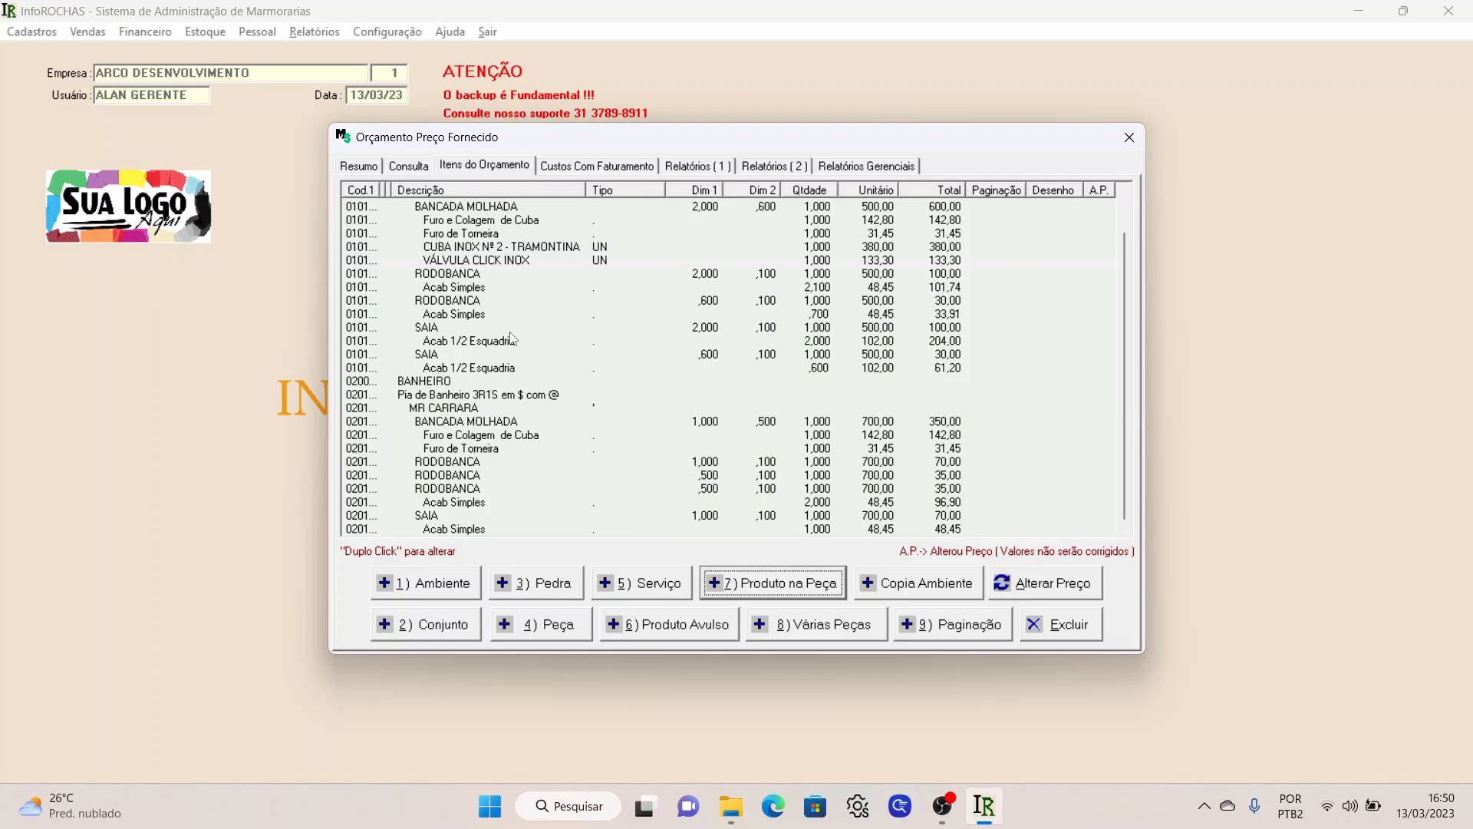
left_click(553, 262)
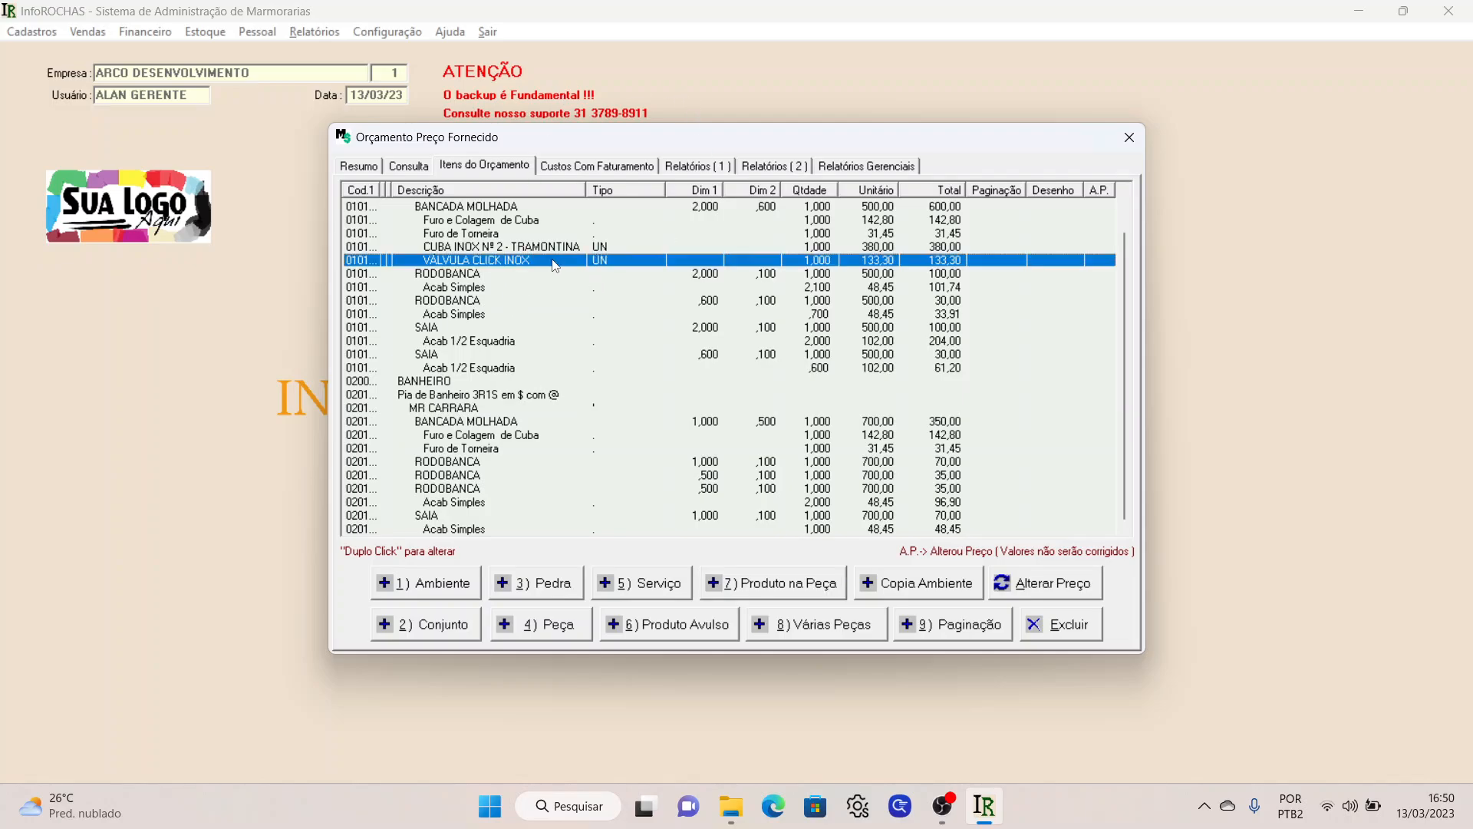
key("Up")
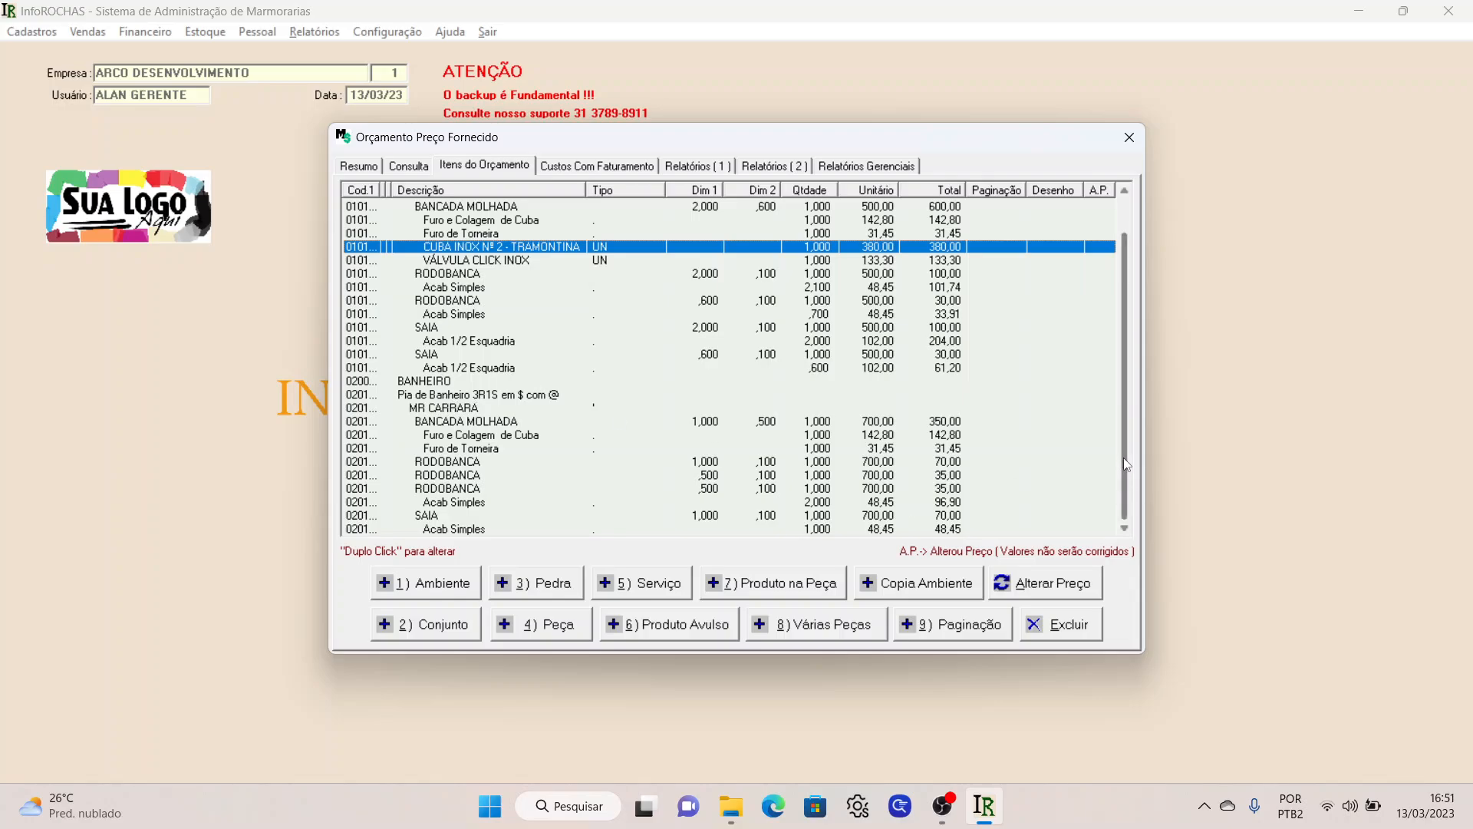
- Copy the whole COZINHA environment within the quote
scroll(1124, 458, "up", 1)
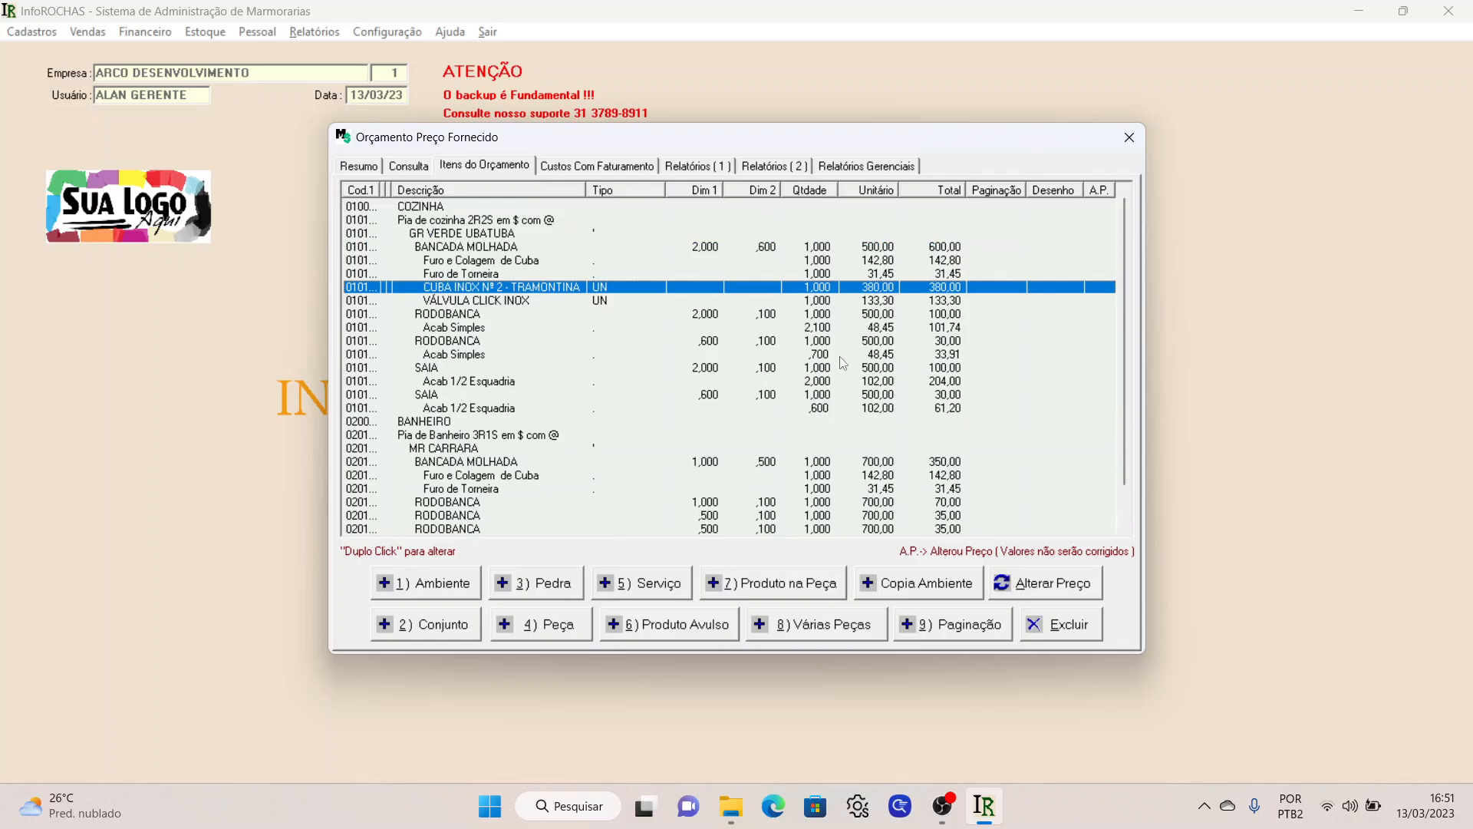
scroll(1127, 304, "down", 1)
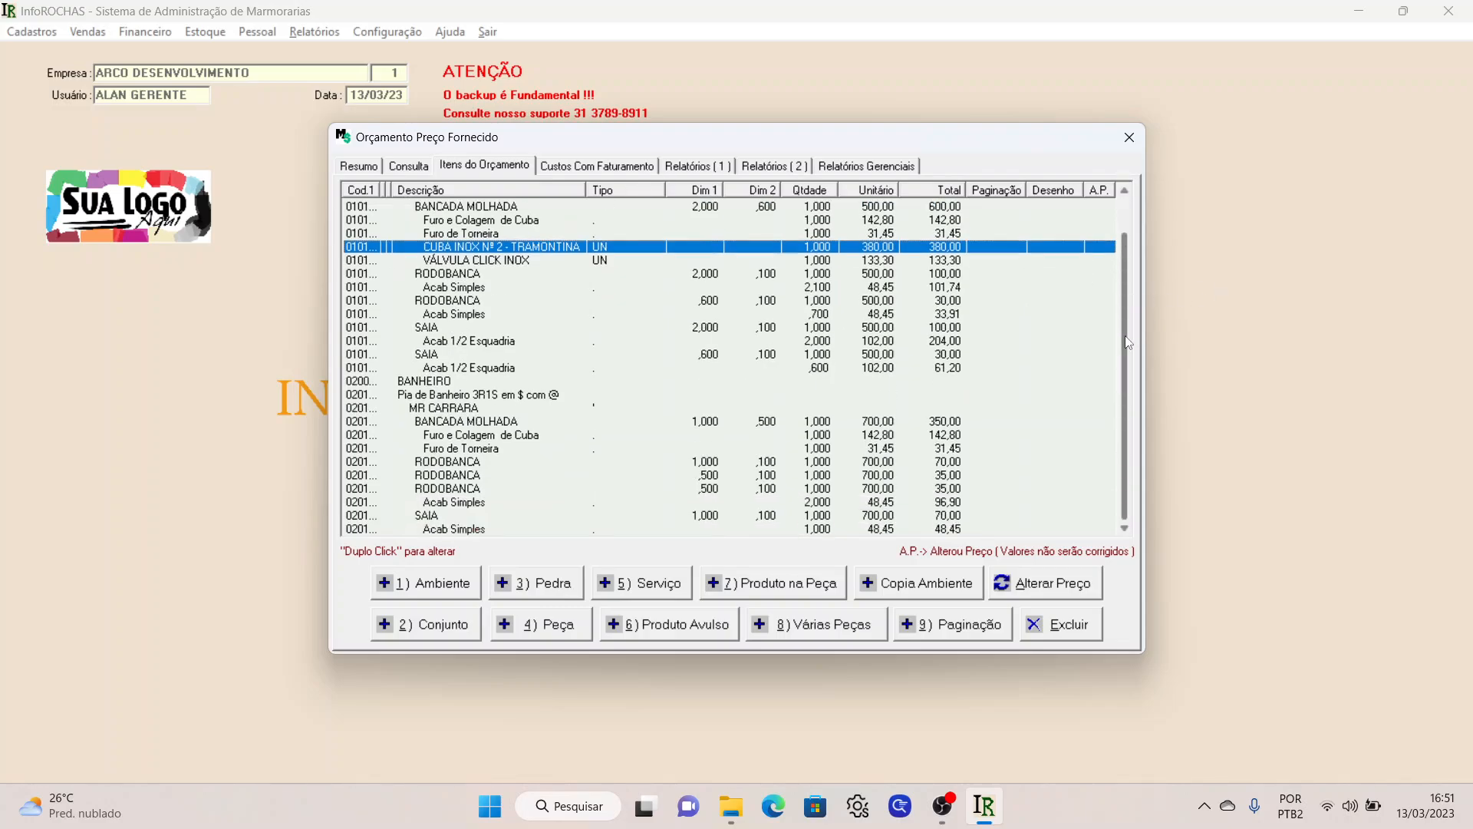
scroll(1125, 292, "up", 1)
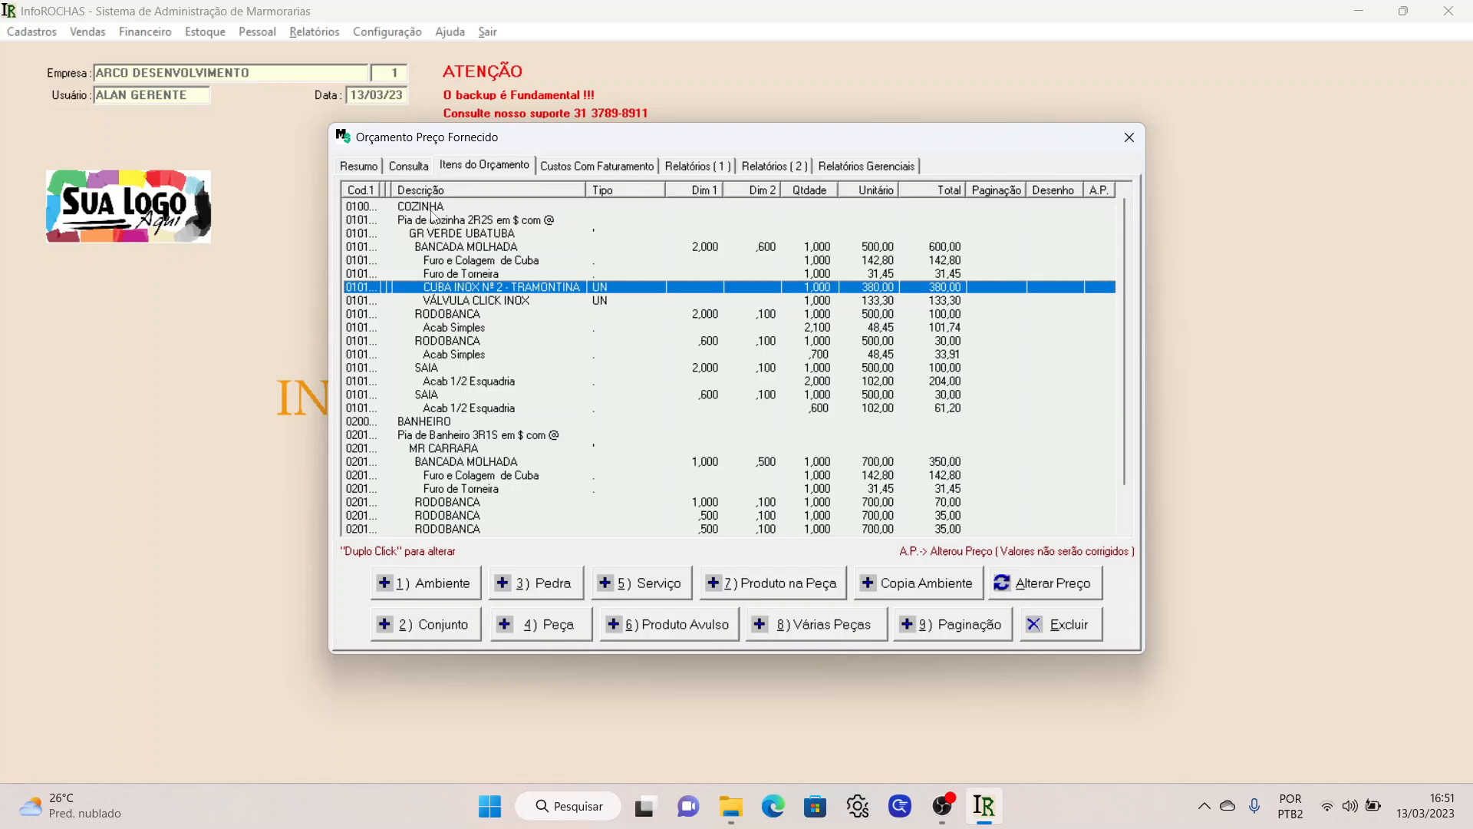
left_click(432, 210)
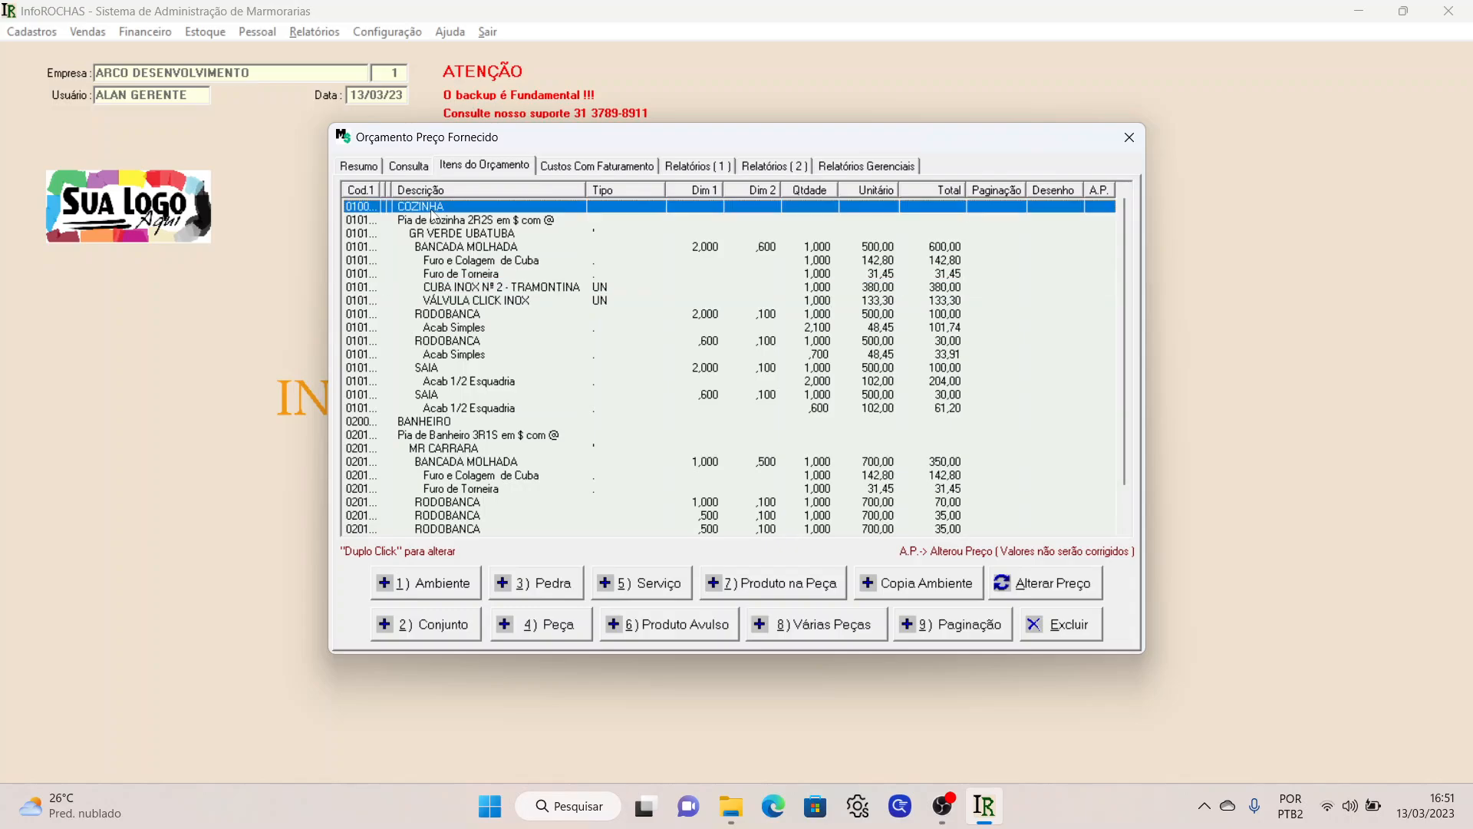
left_click(899, 585)
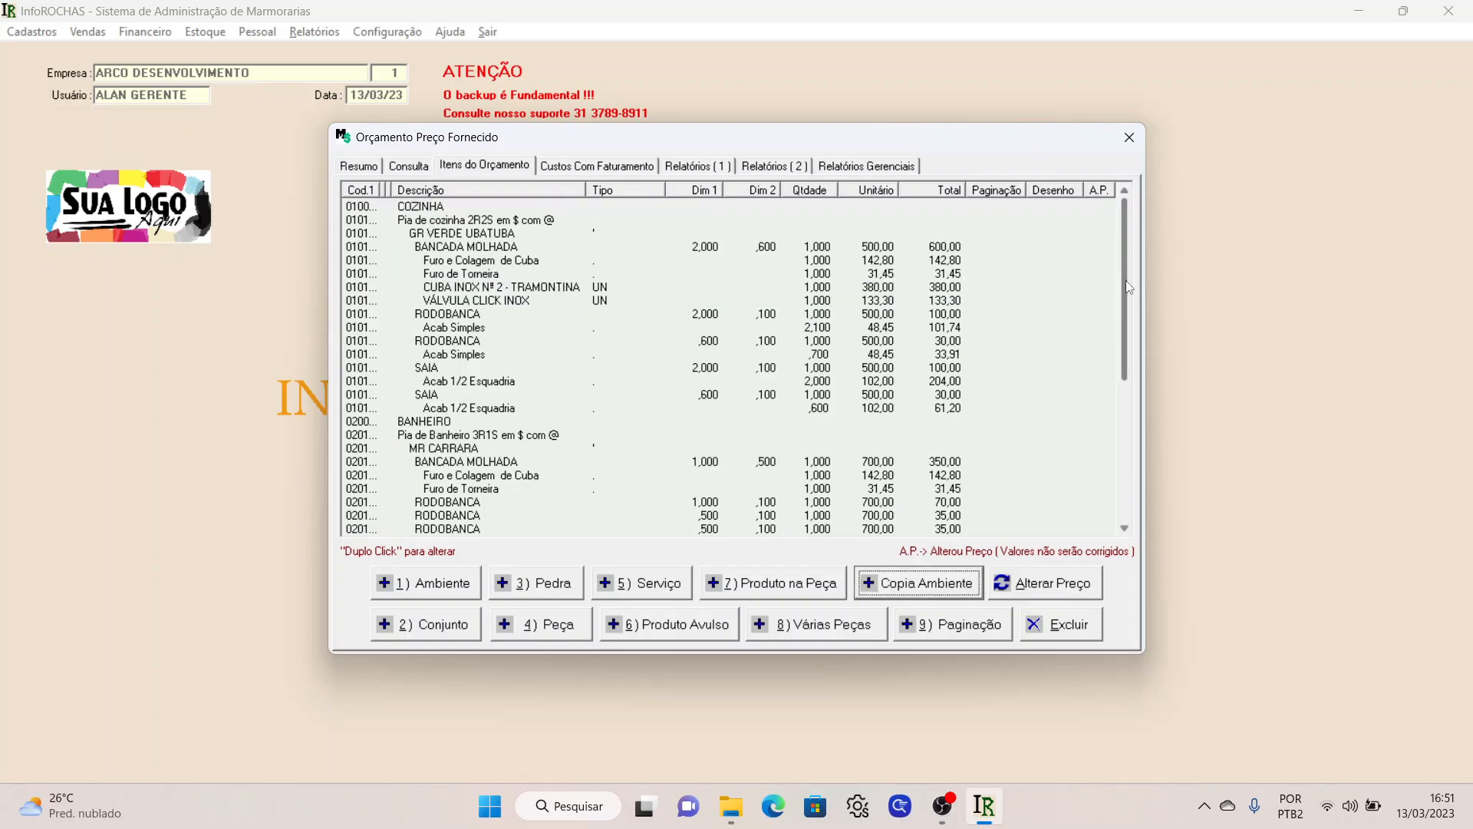
scroll(1125, 299, "down", 6)
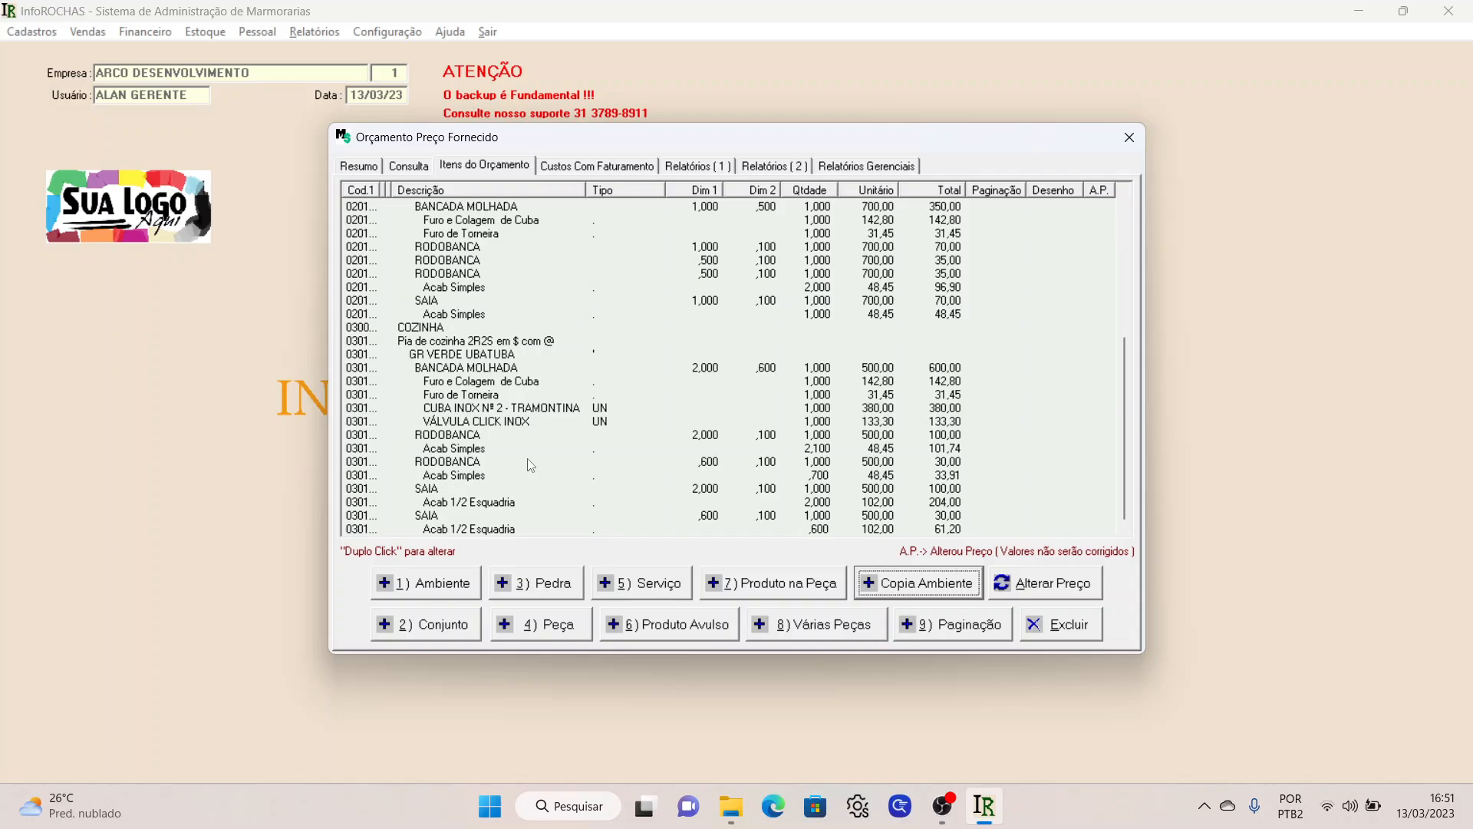
- Delete the Acab 1/2 Esquadria service from the 2,000 x ,100 SAIA in the copied COZINHA environment
left_click(441, 328)
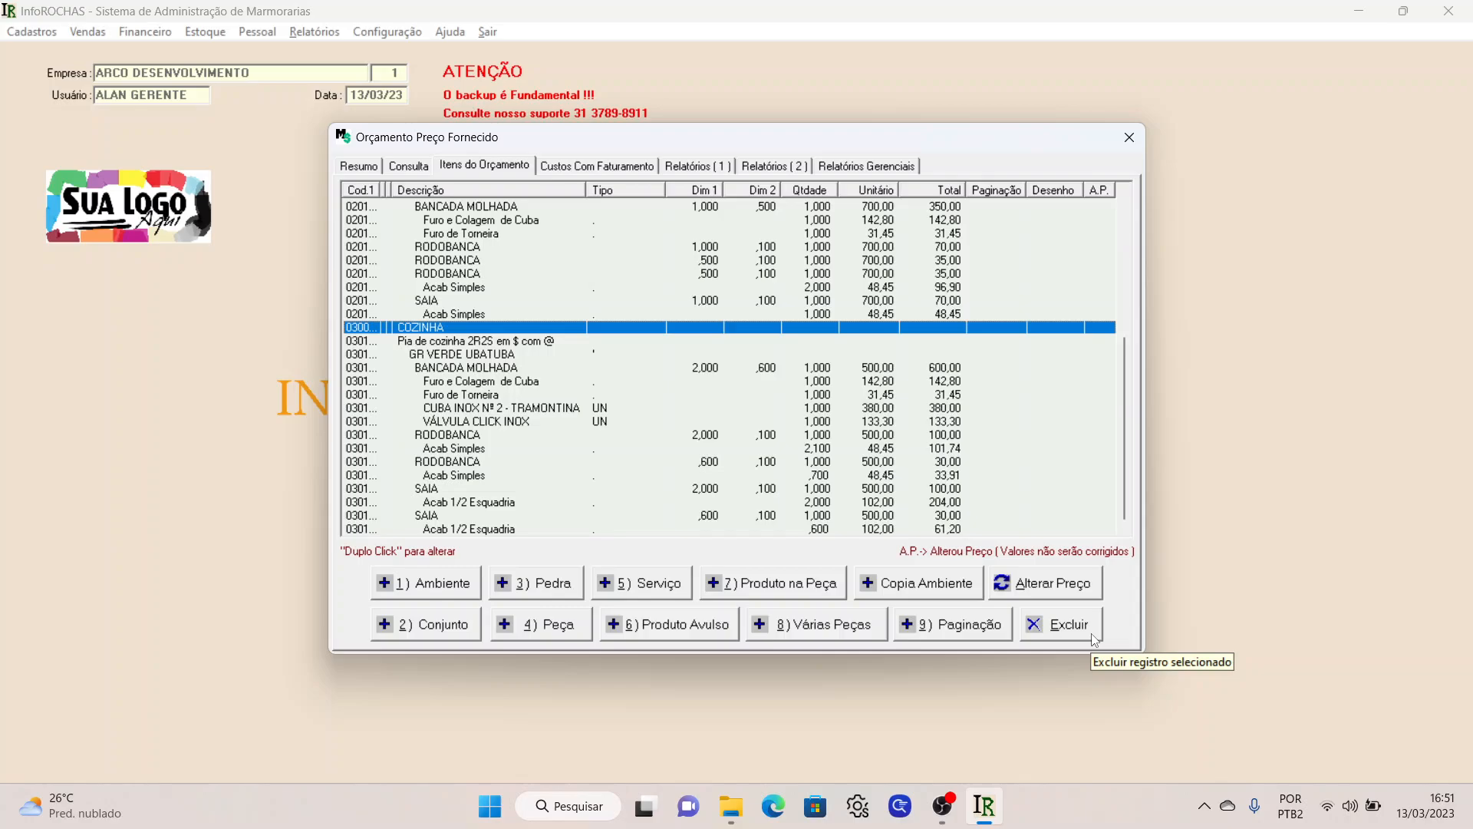
left_click(466, 505)
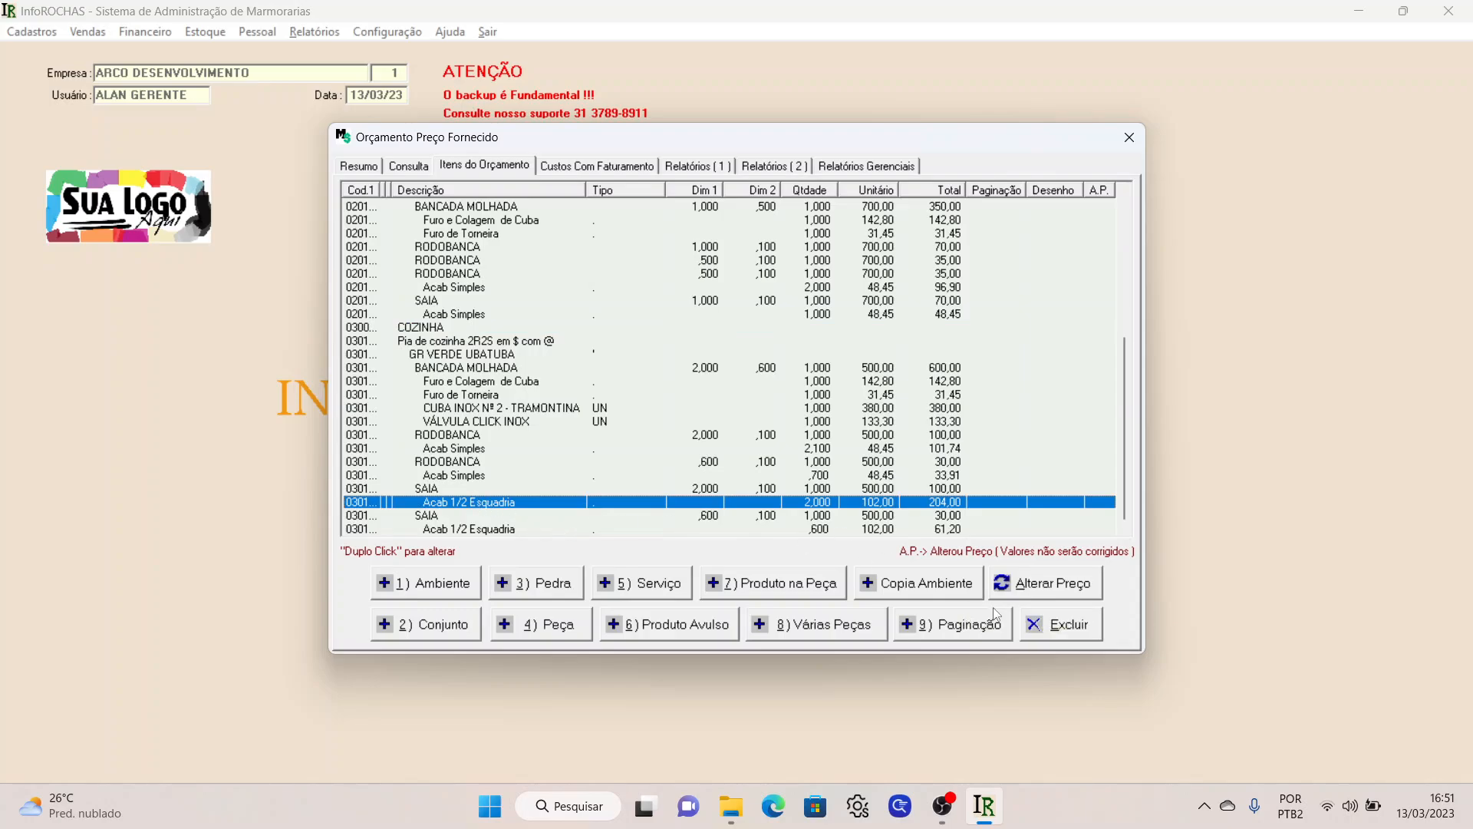
left_click(1059, 624)
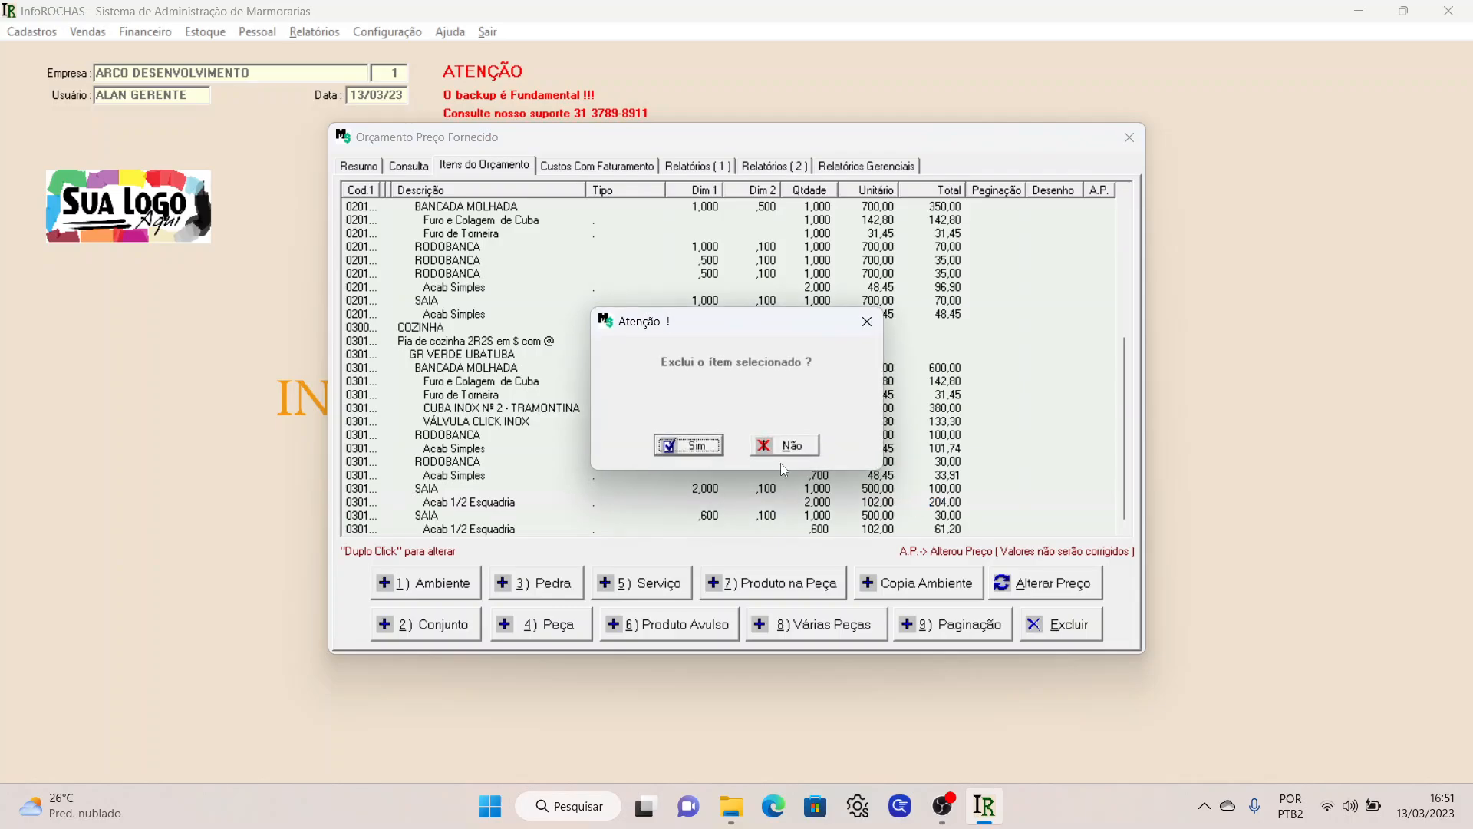
left_click(723, 442)
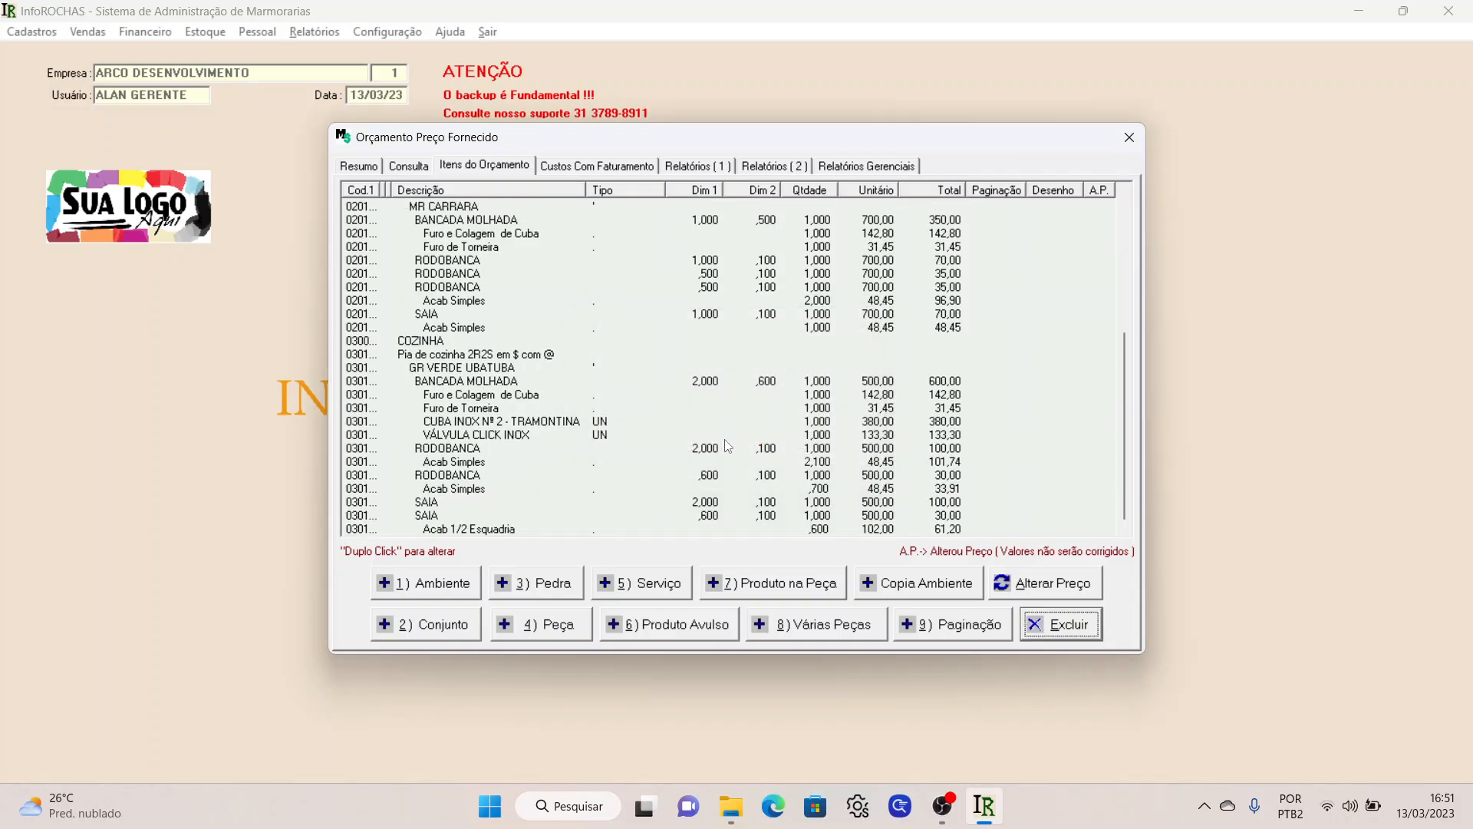
- Delete the copied COZINHA environment from the quote
left_click(435, 343)
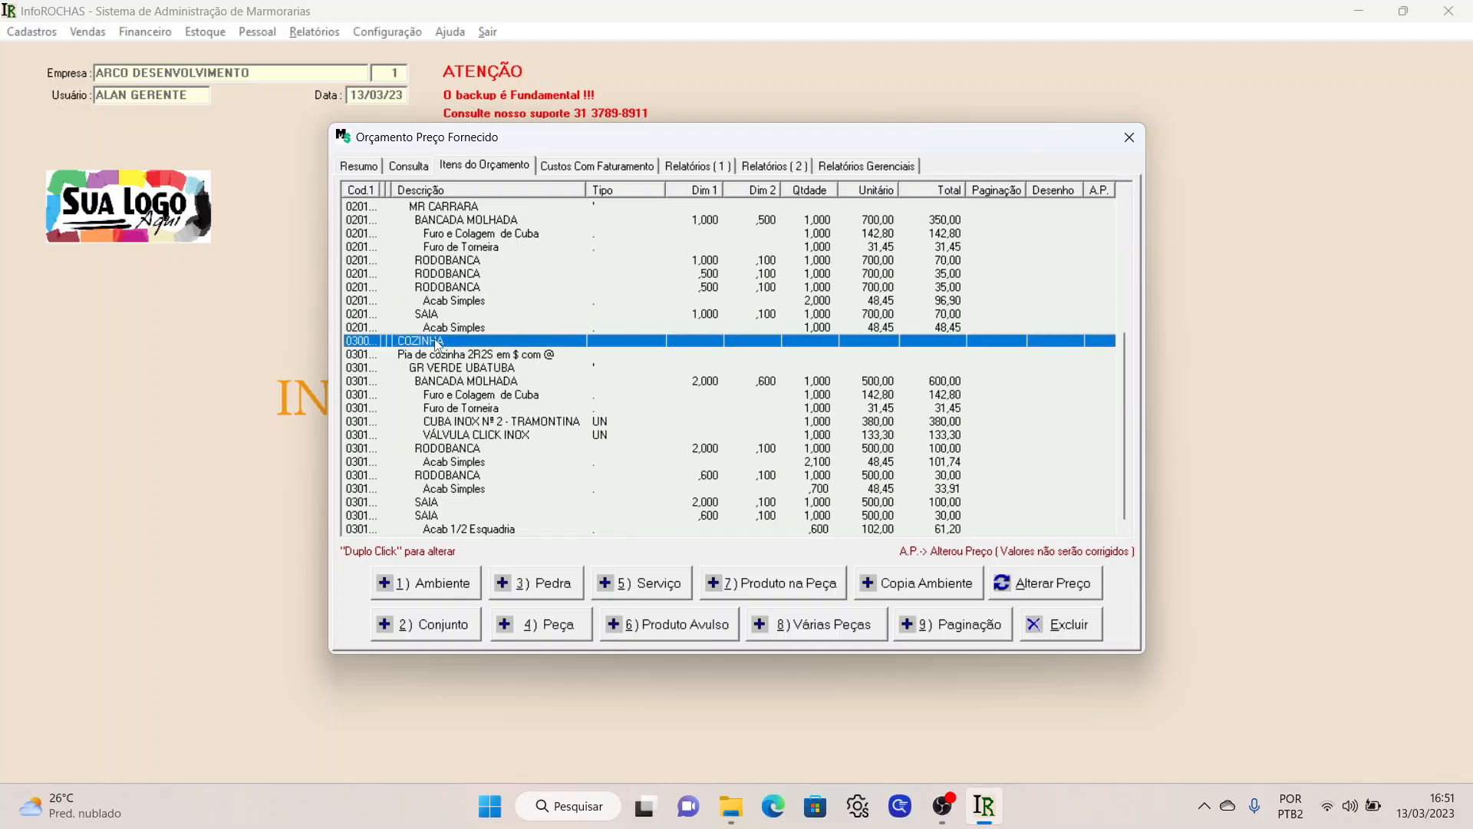
left_click(1077, 626)
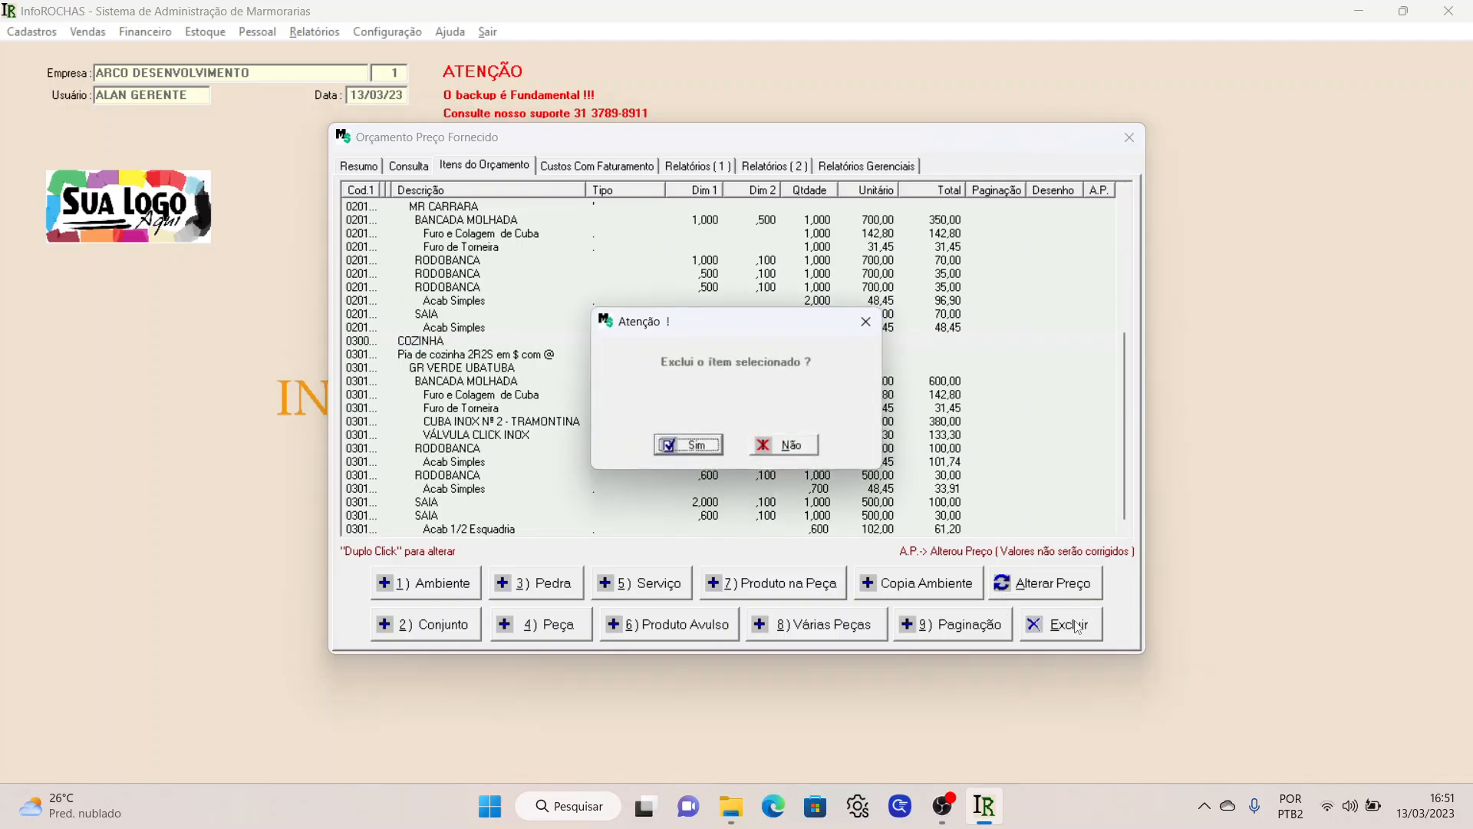
key("Return")
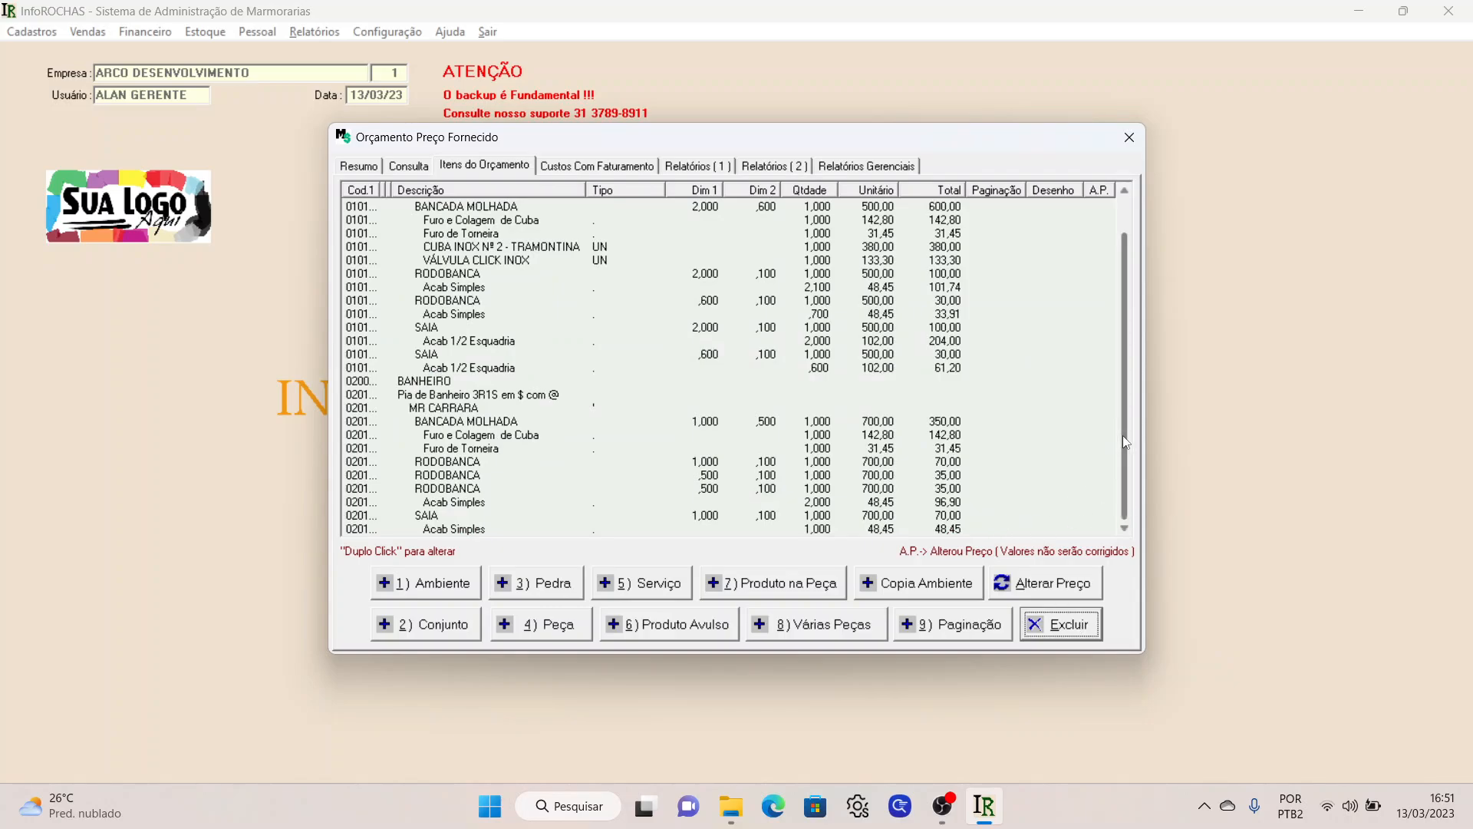
- From the kitchen's BANCADA MOLHADA piece, set the price of all occurrences of the stone GR VERDE UBATUBA to 600,00
scroll(1122, 435, "up", 1)
scroll(1141, 275, "down", 1)
scroll(1131, 273, "up", 1)
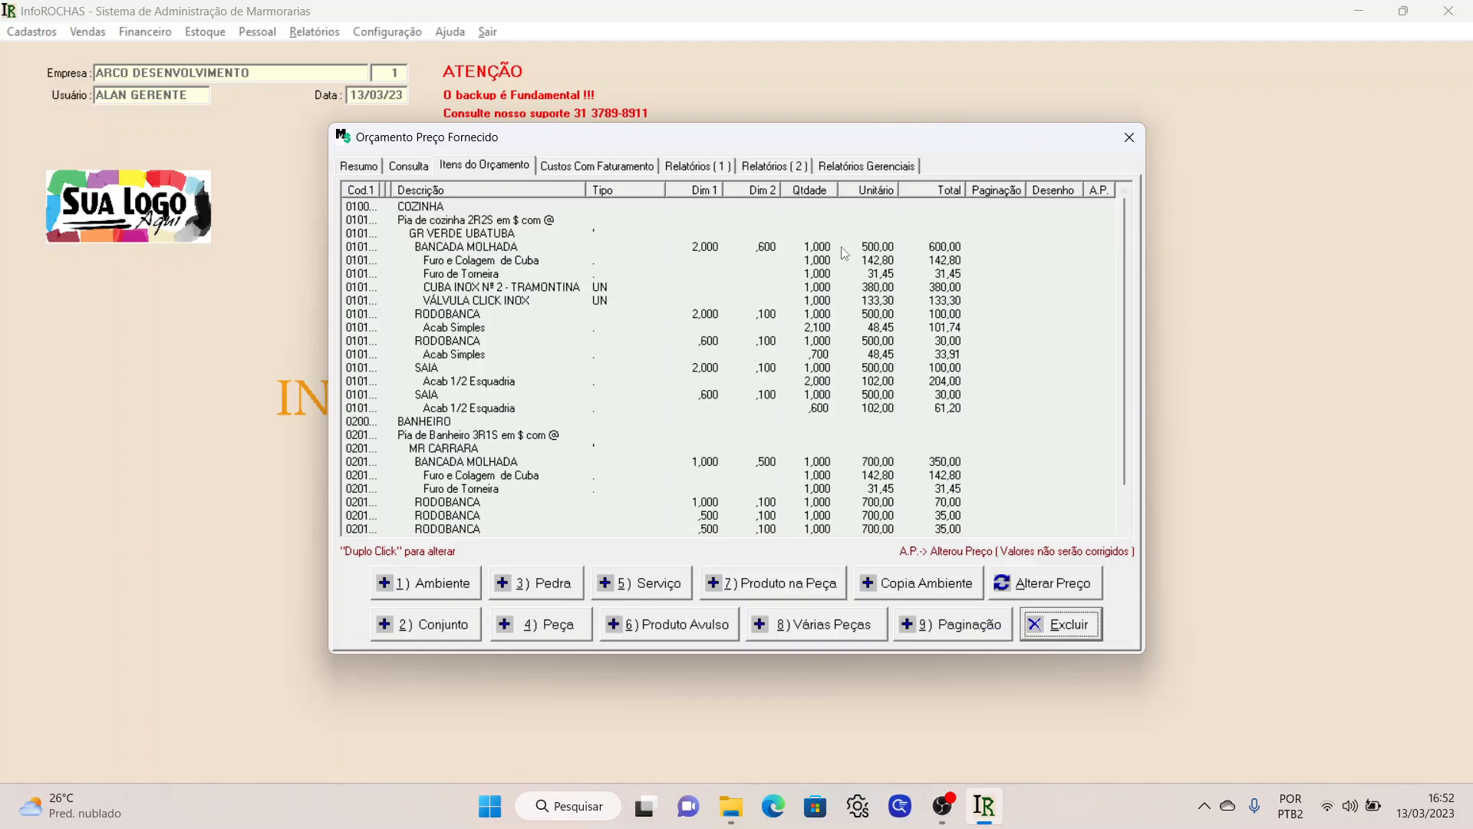
left_click(506, 248)
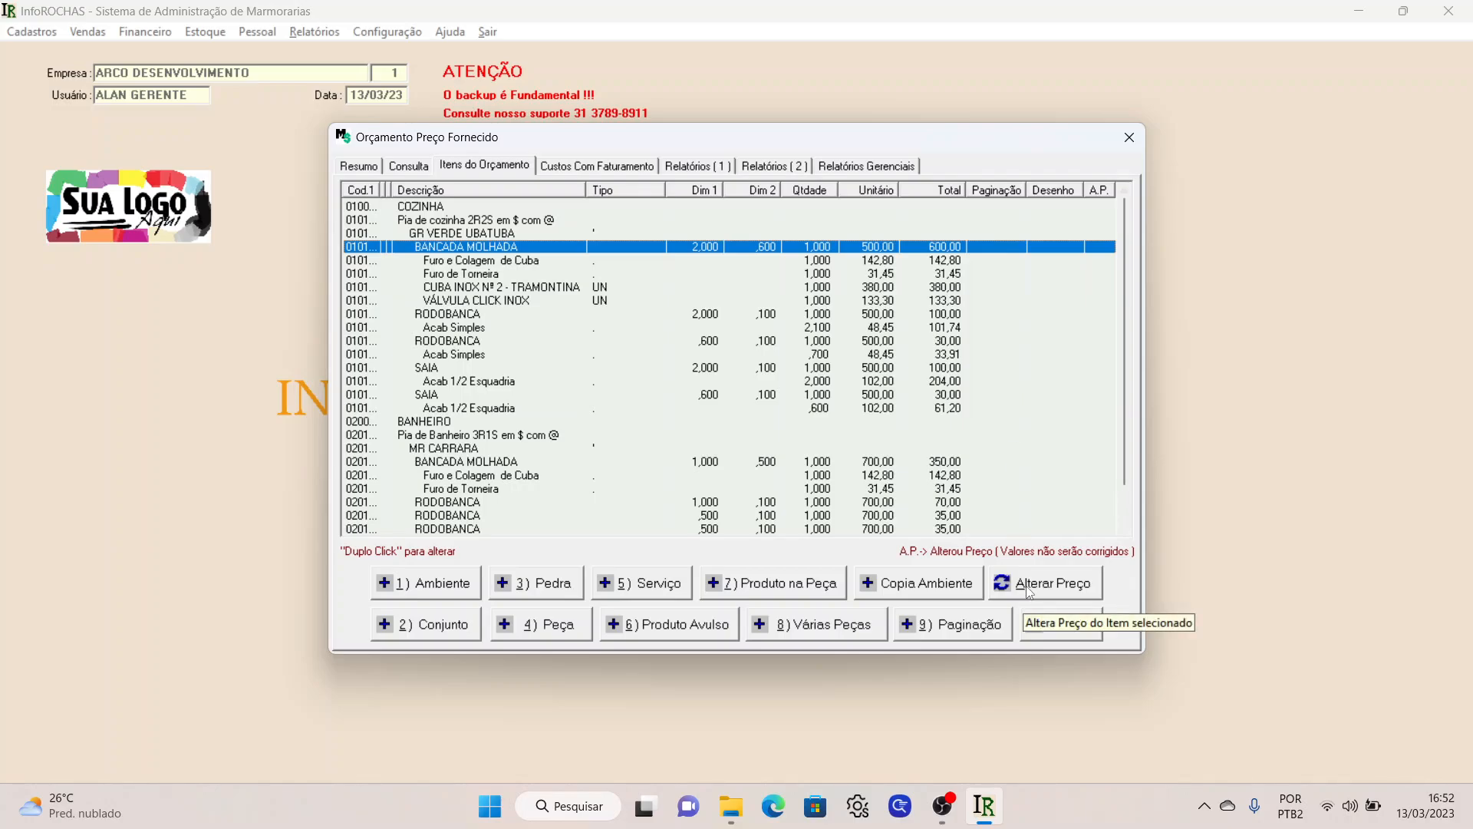
left_click(500, 235)
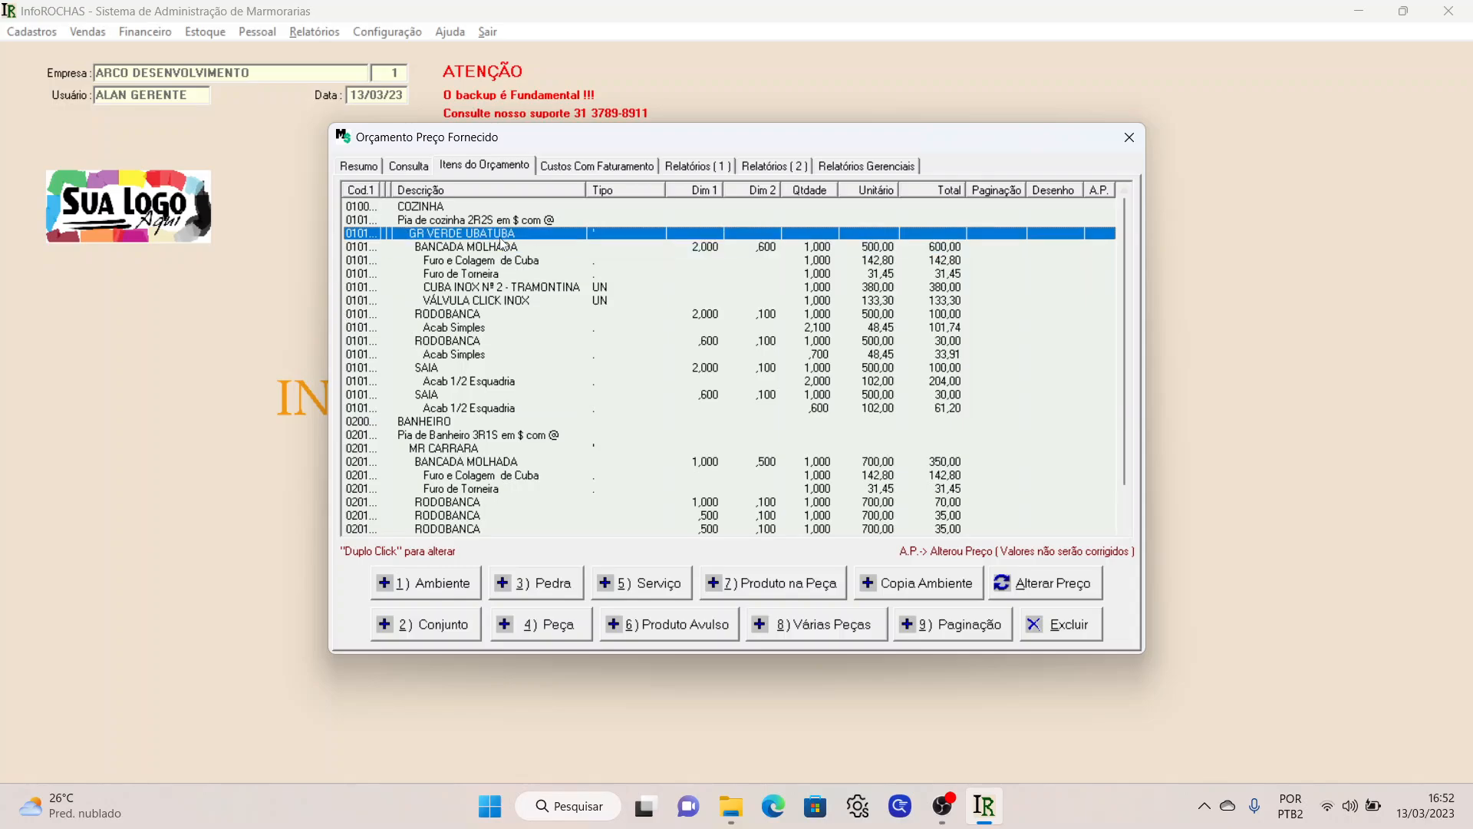
left_click(854, 249)
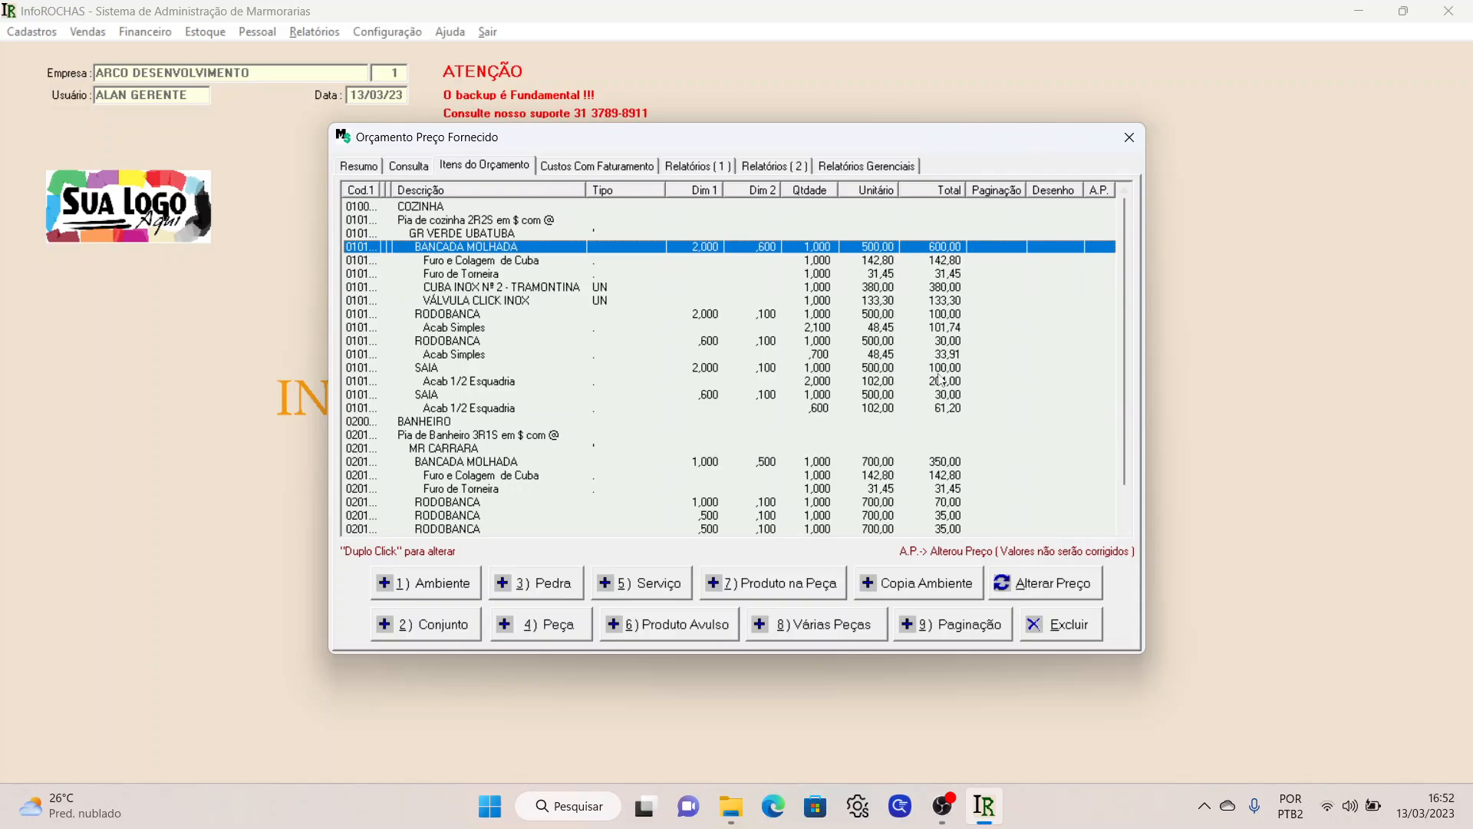
left_click(1008, 588)
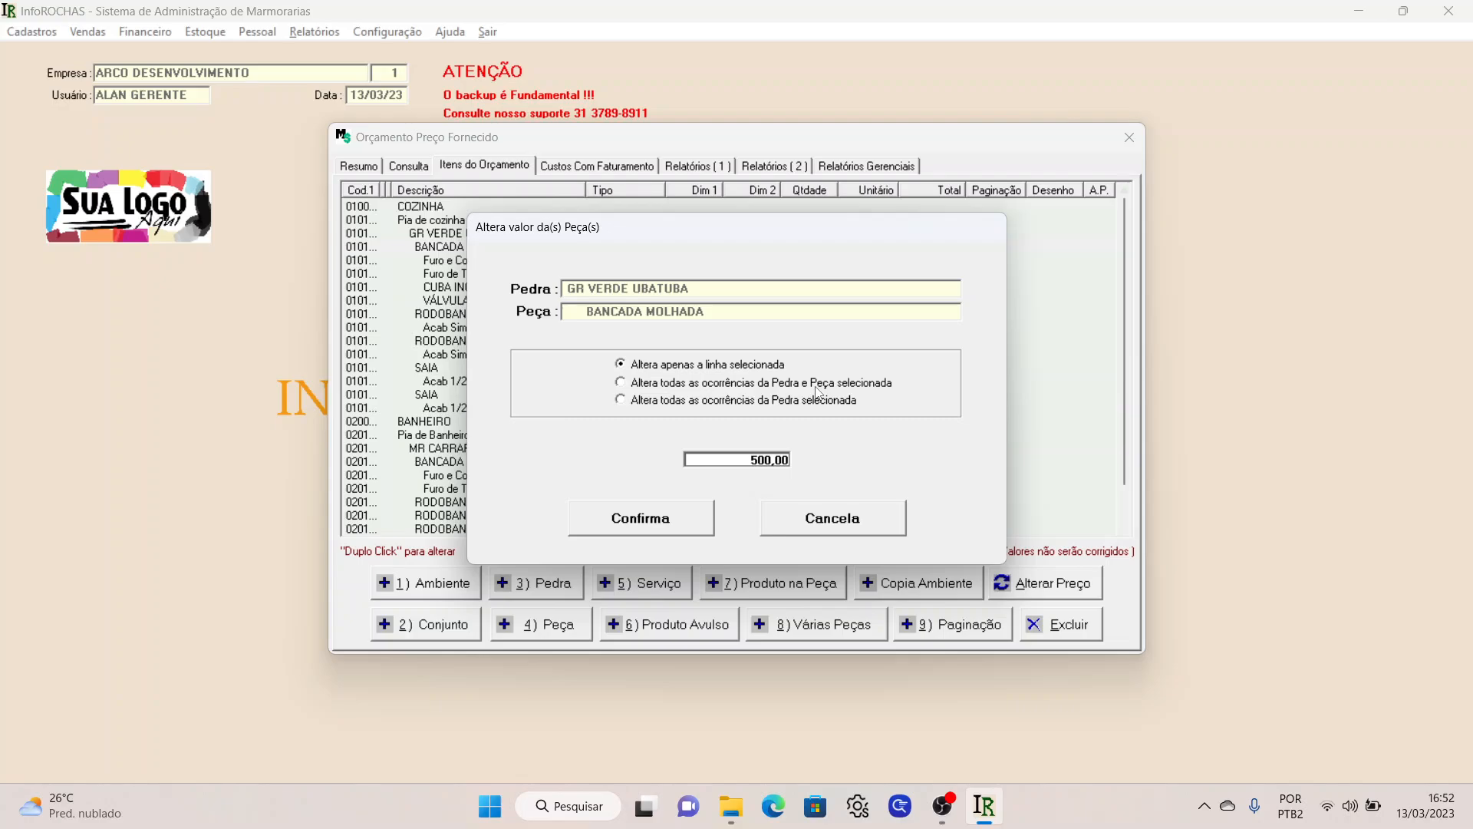
left_click(629, 401)
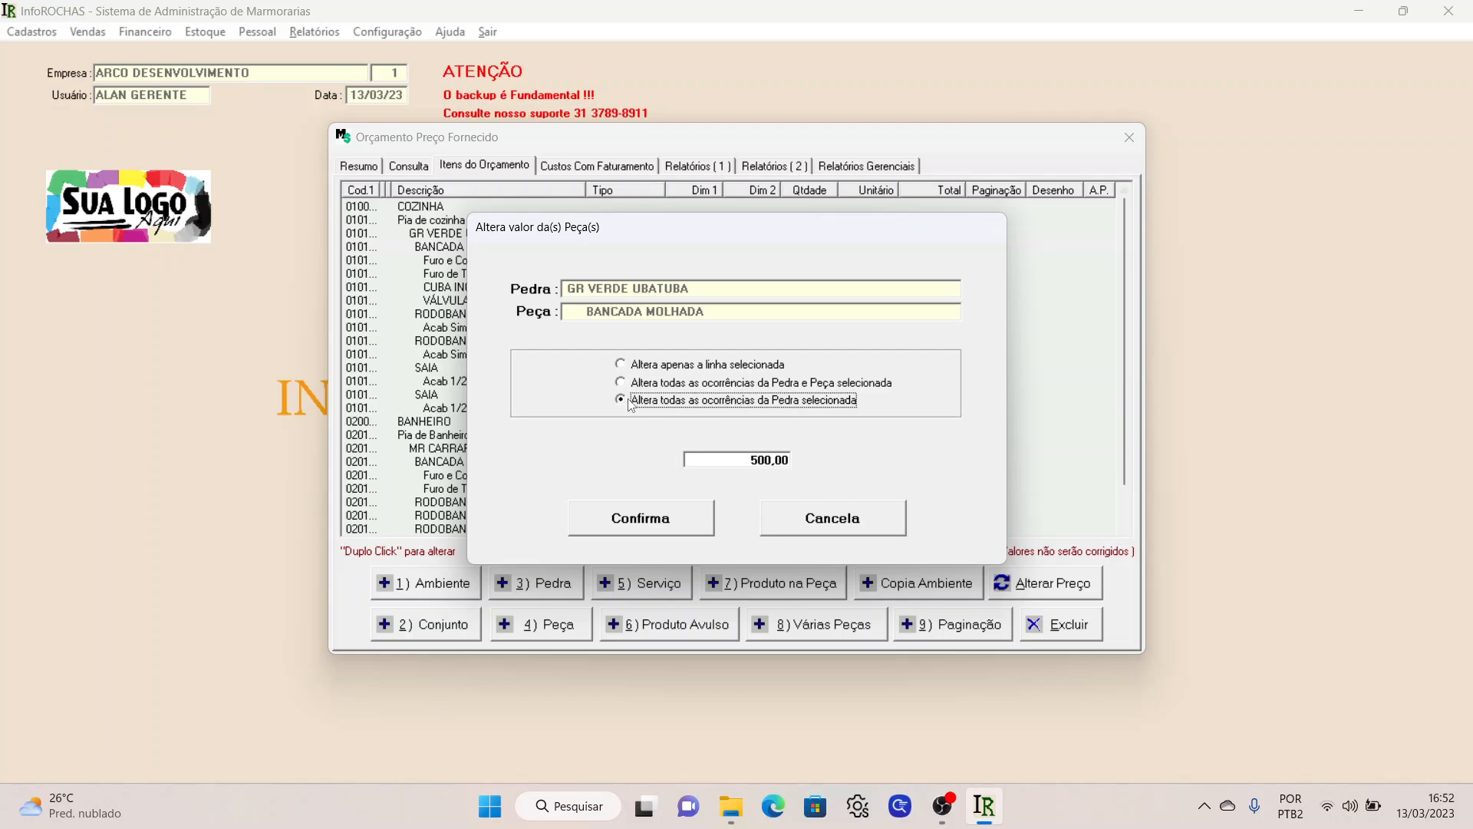
left_click(744, 459)
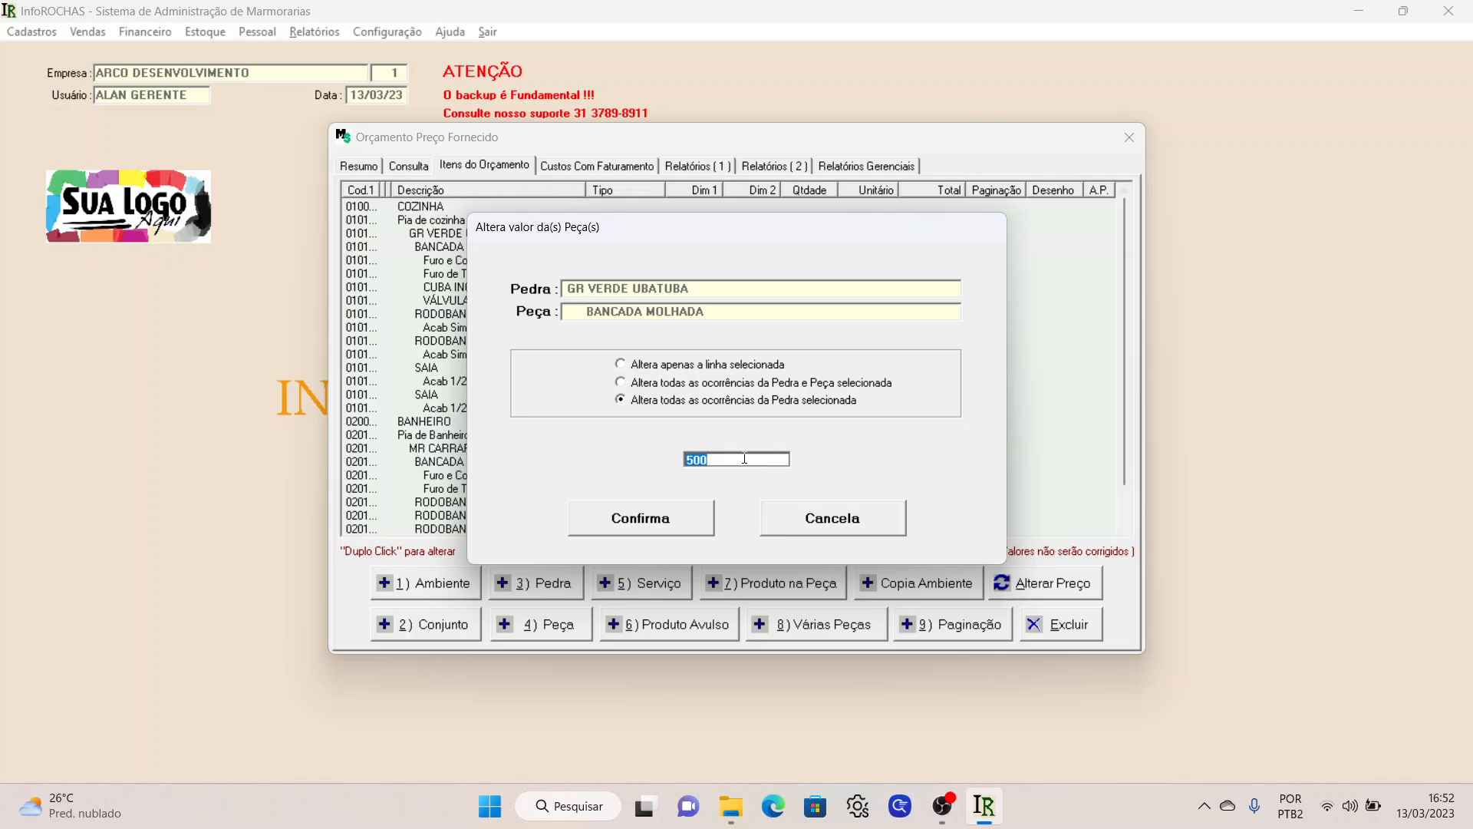
type("600")
key("Tab")
key("Return")
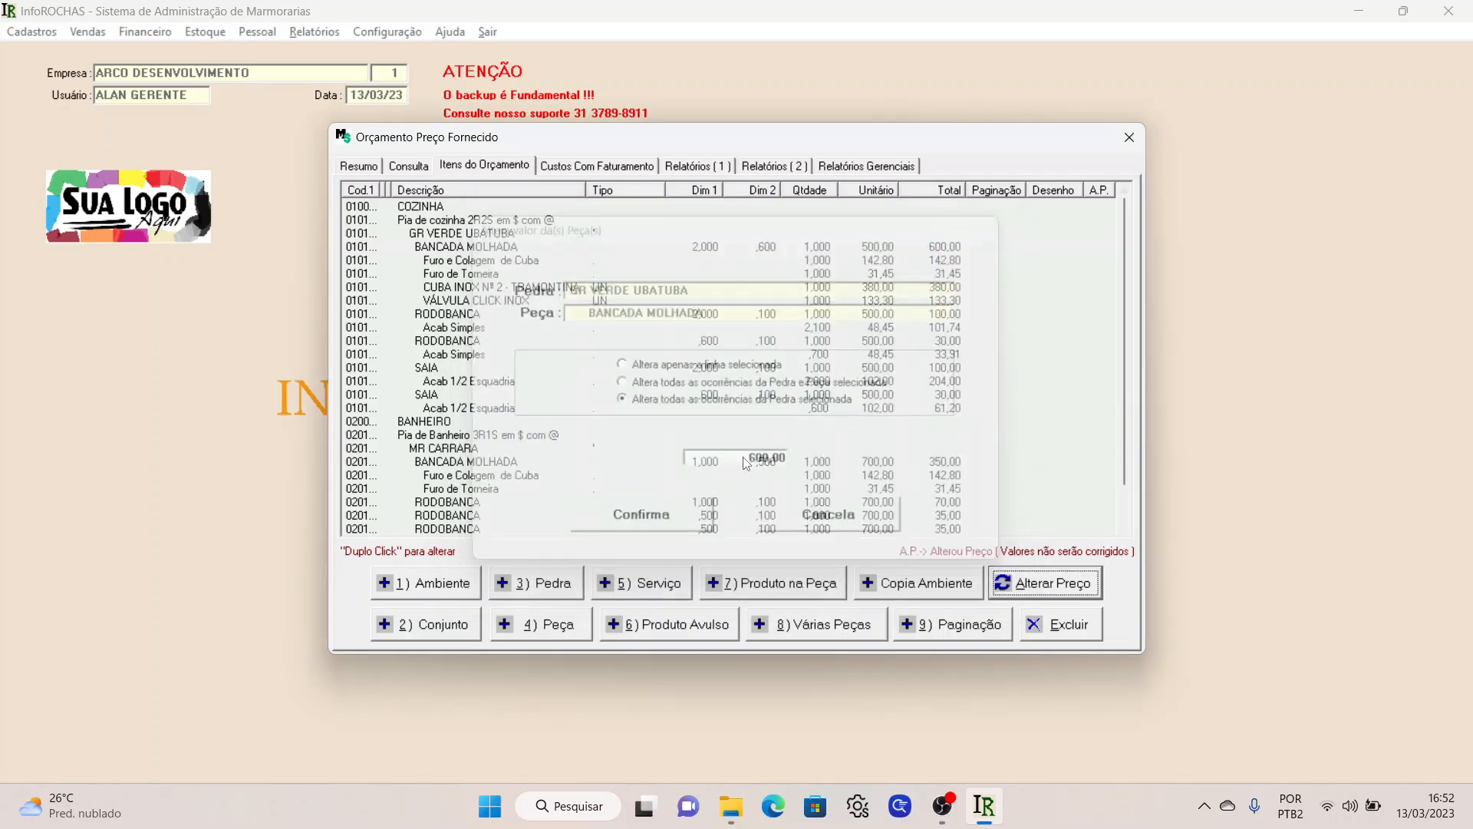
left_click(894, 247)
left_click(888, 314)
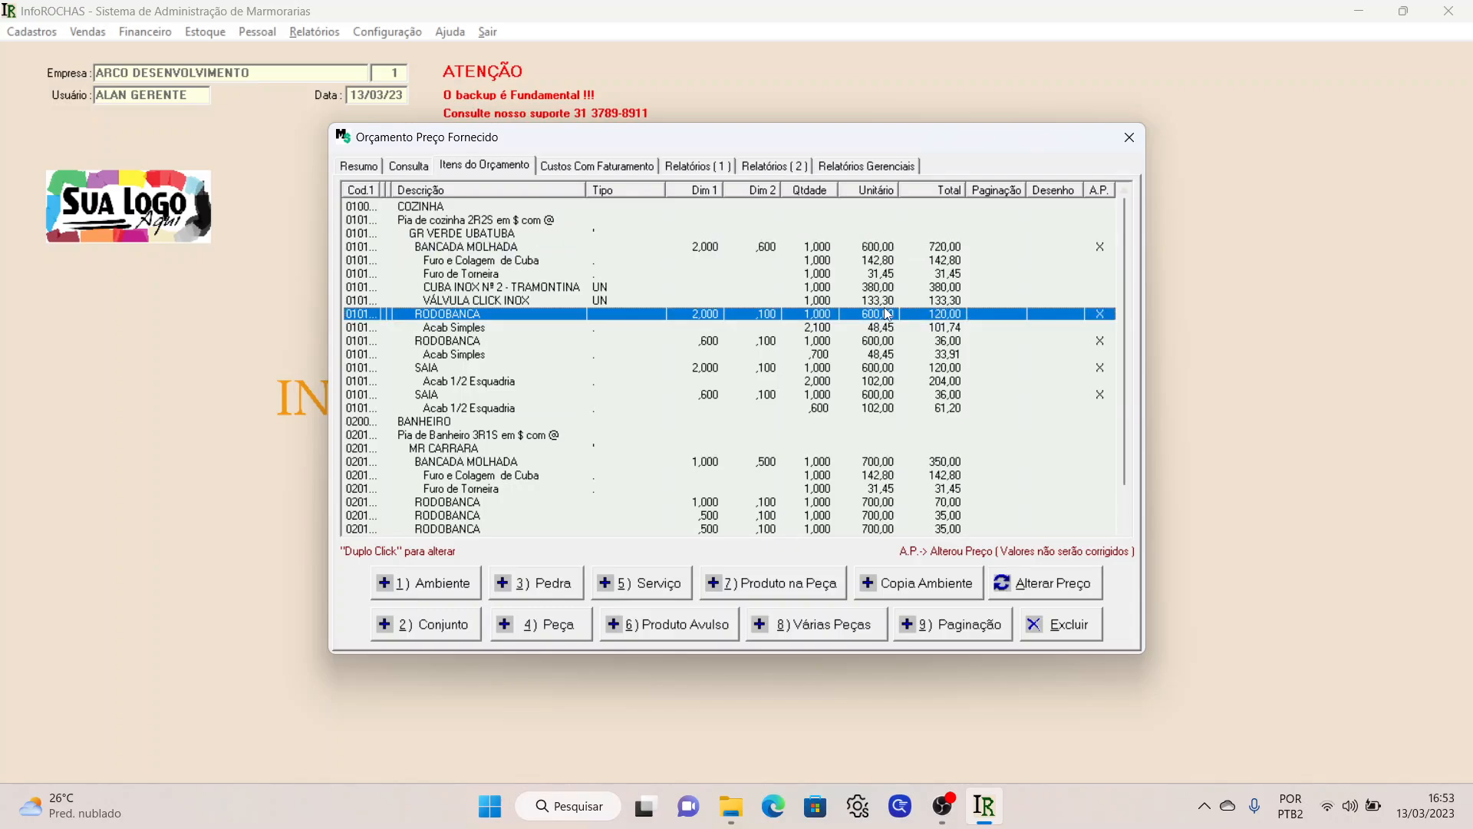
left_click(876, 340)
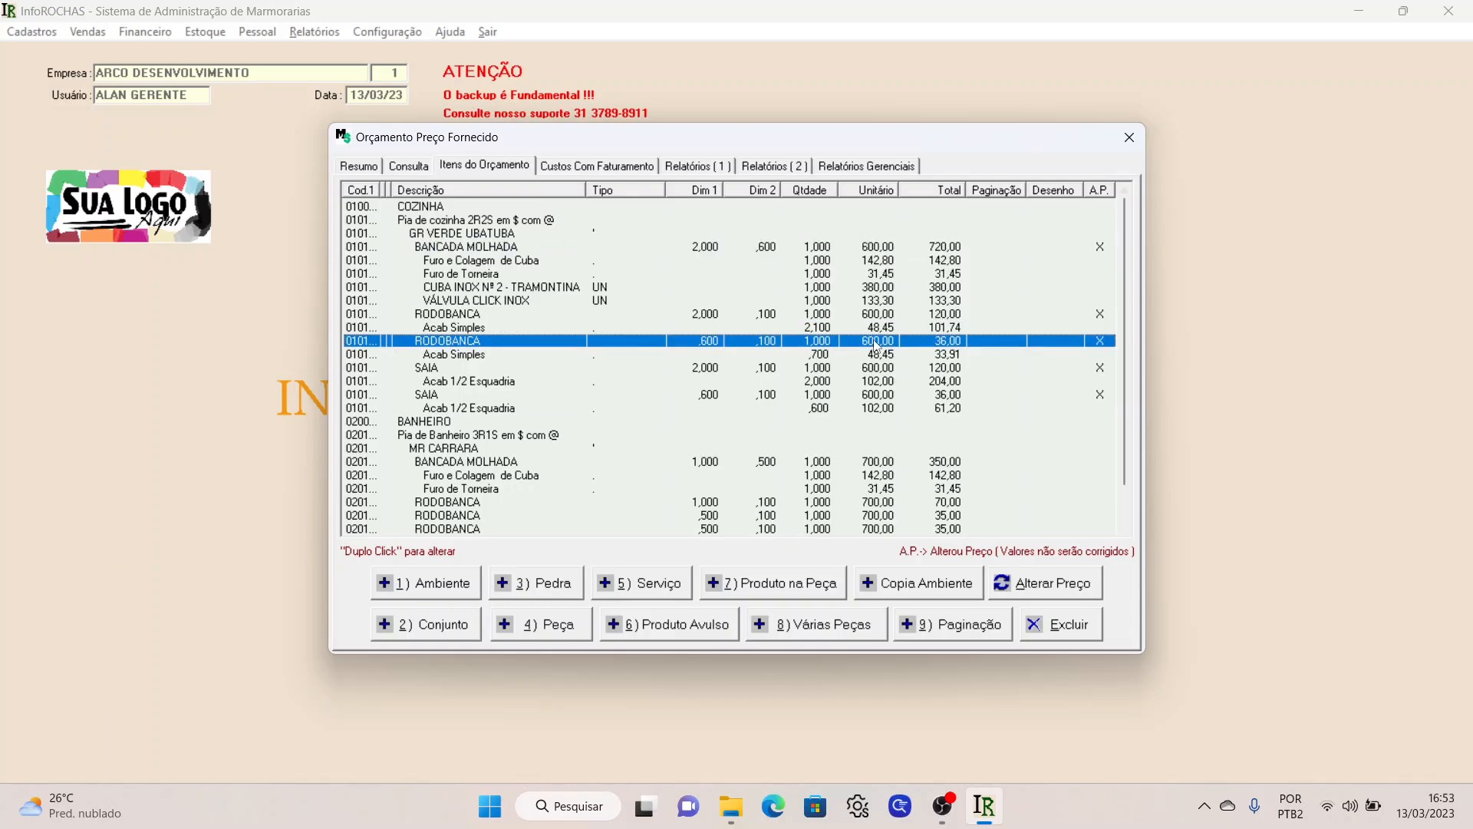
- Check the unit prices of the kitchen's two SAIA pieces and the quote summary, and save the quote
left_click(876, 369)
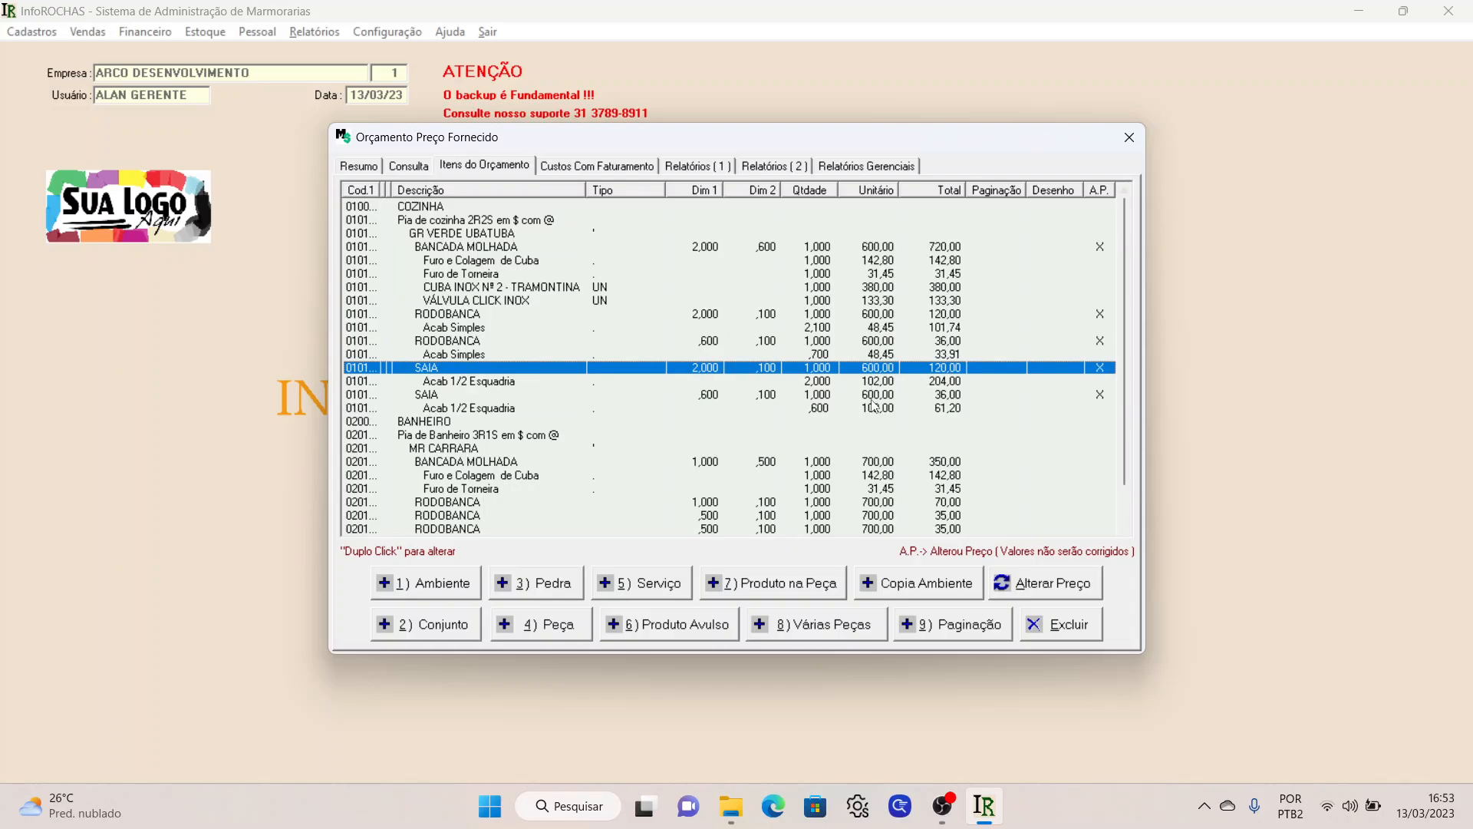
left_click(872, 396)
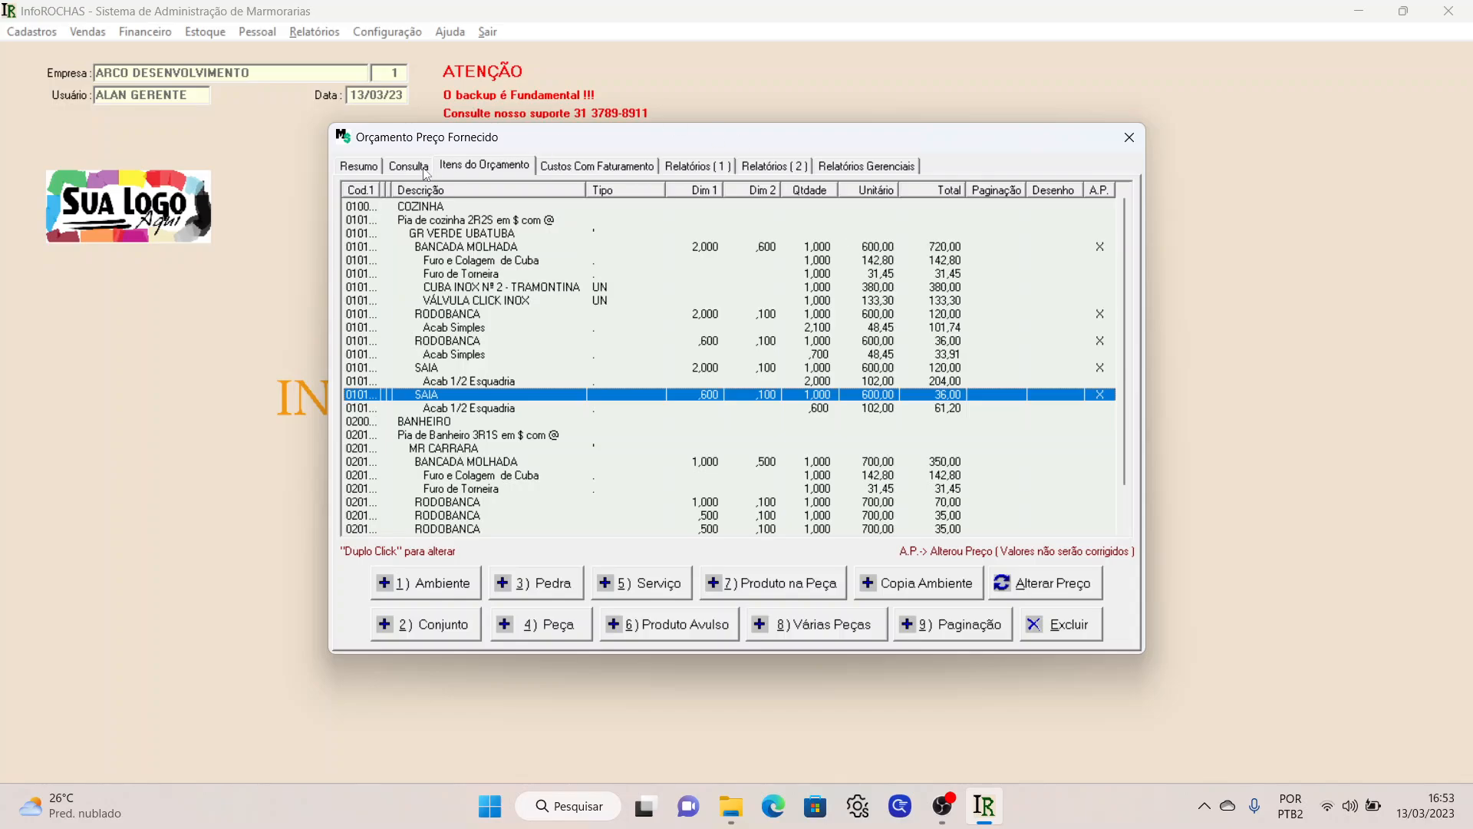
left_click(368, 168)
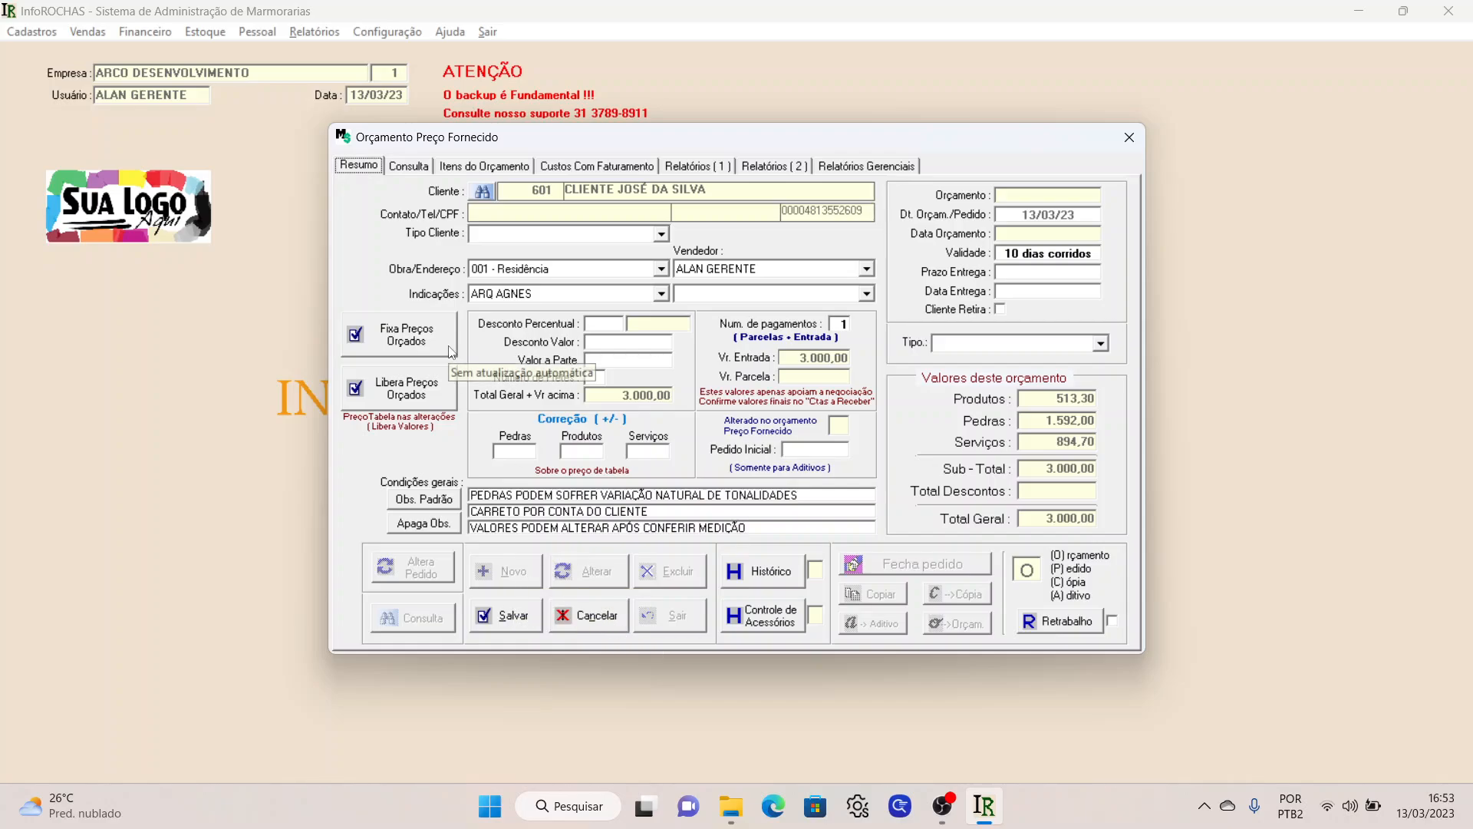
left_click(458, 172)
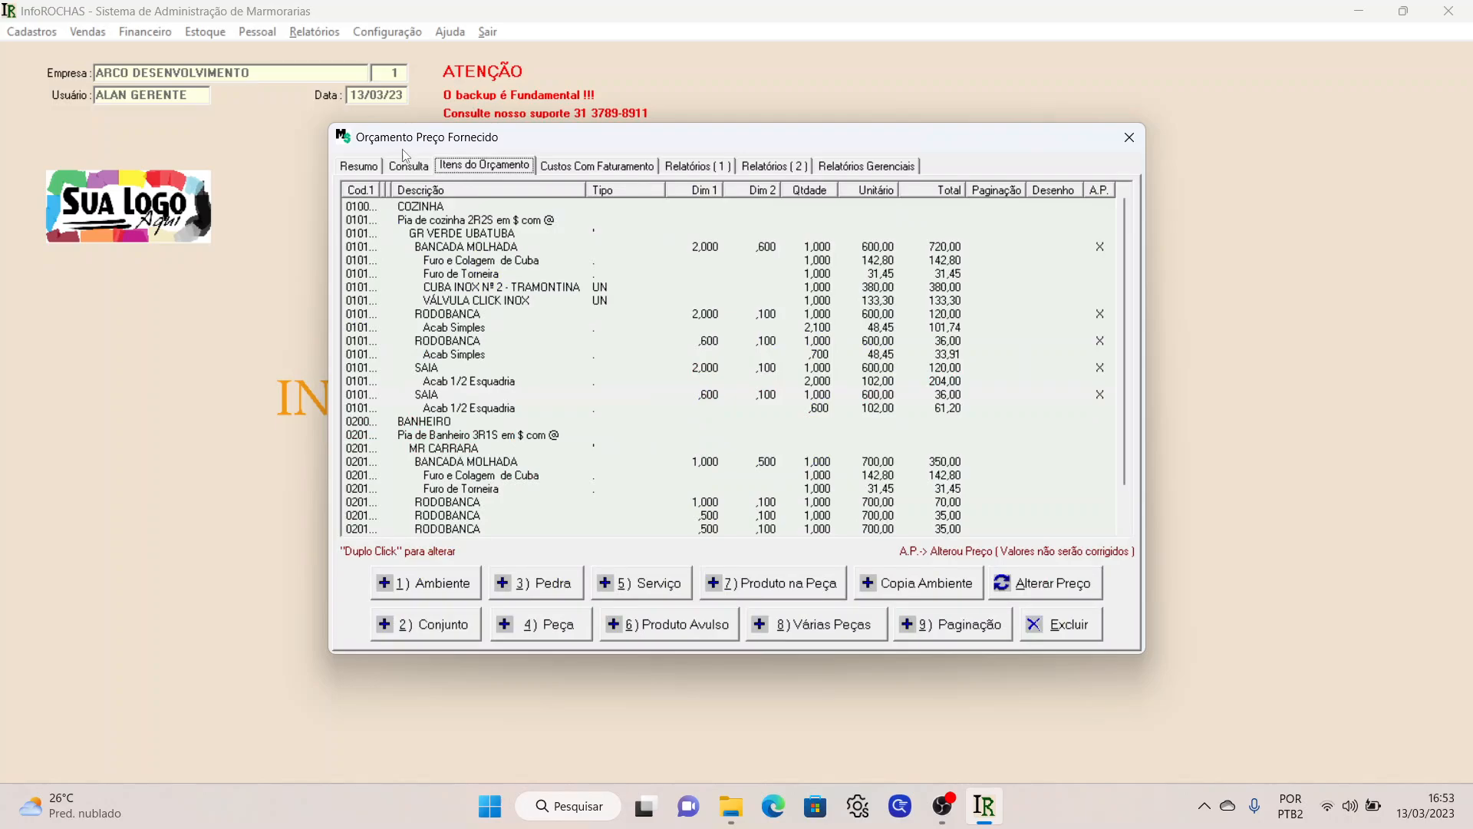
left_click(363, 168)
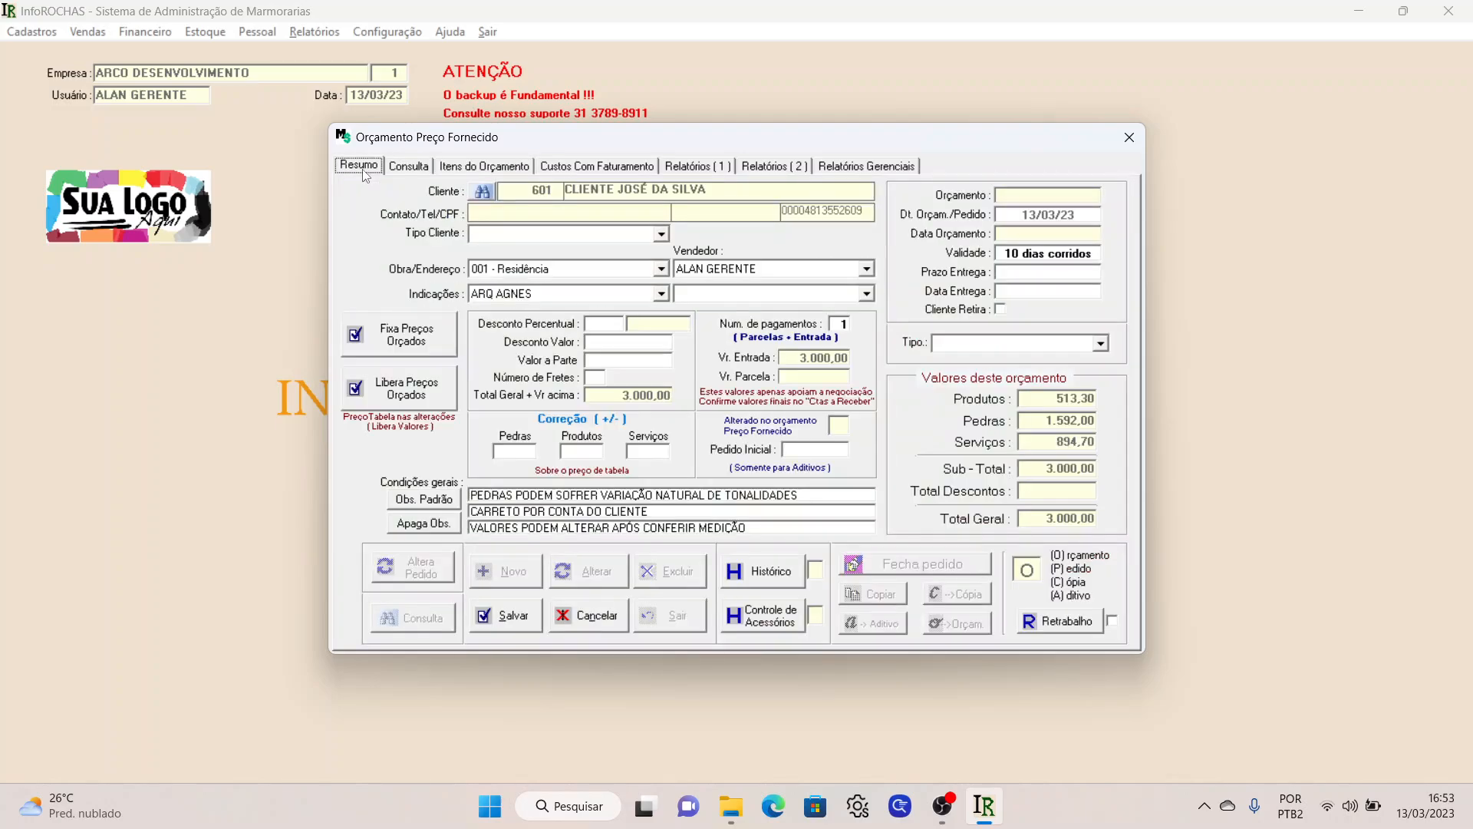
left_click(510, 617)
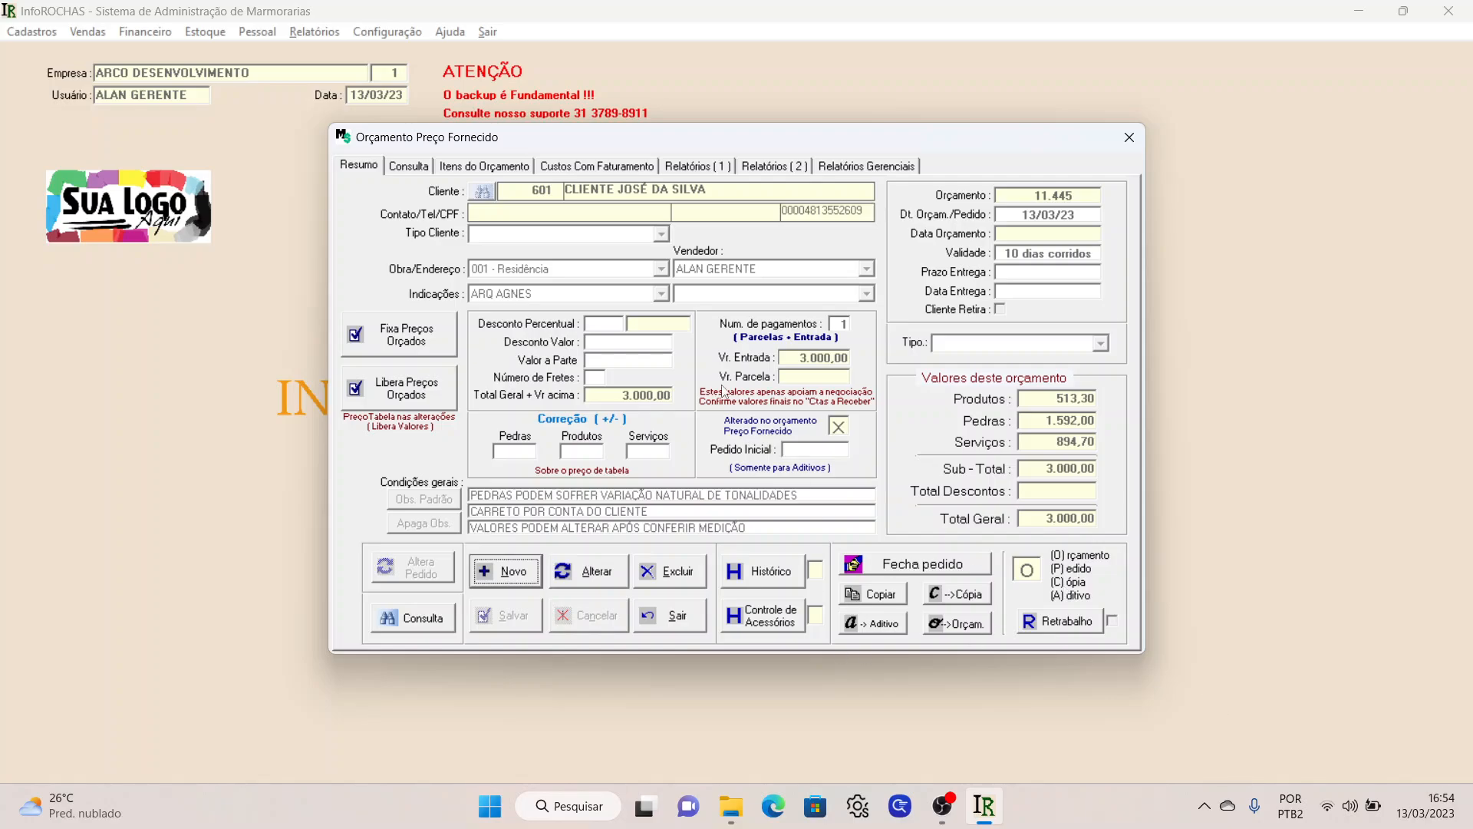
- Review the quote's billing costs and examine a print preview of the Orçamento Completo report
left_click(616, 170)
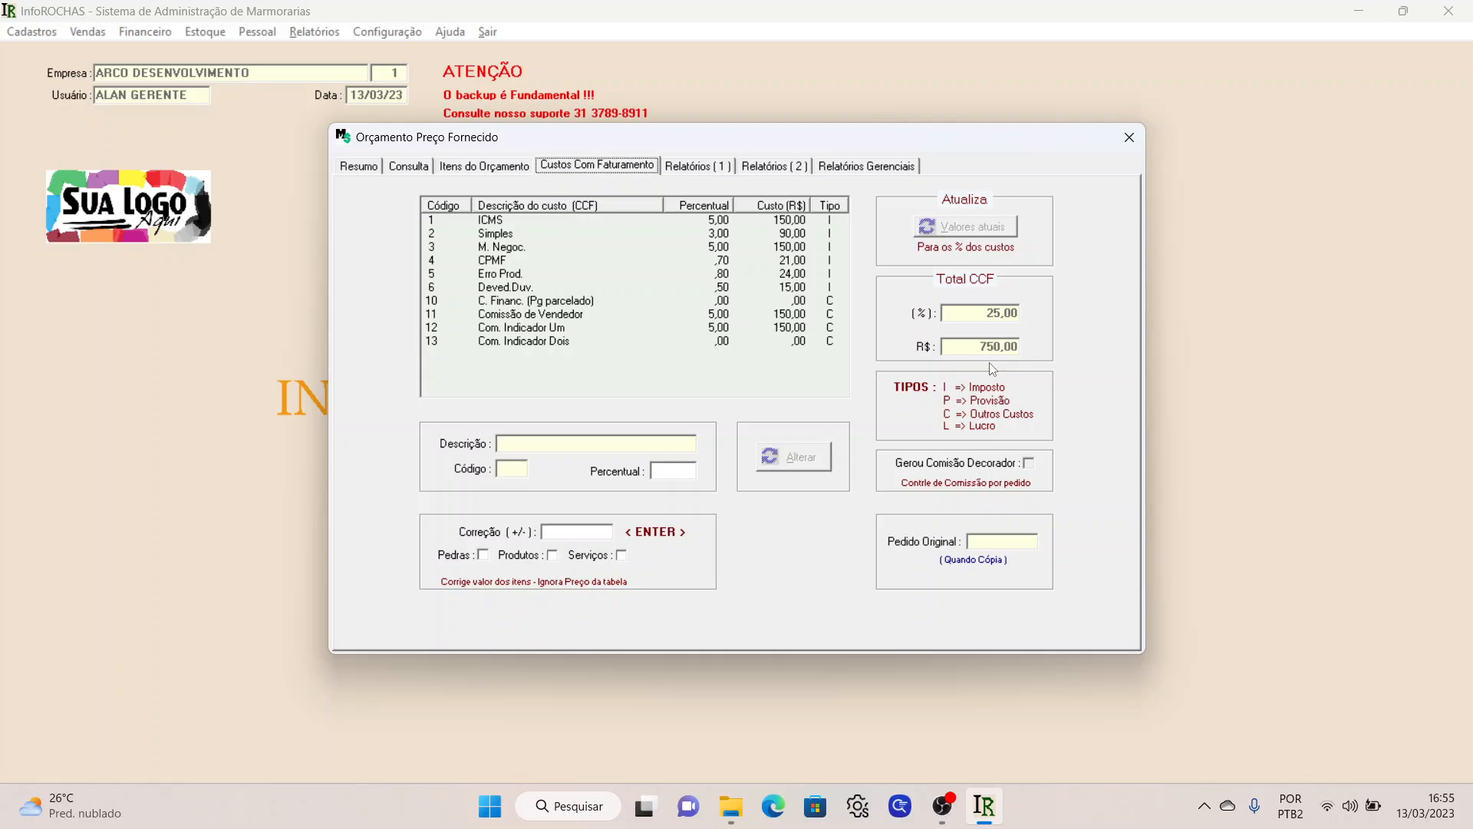
left_click(688, 167)
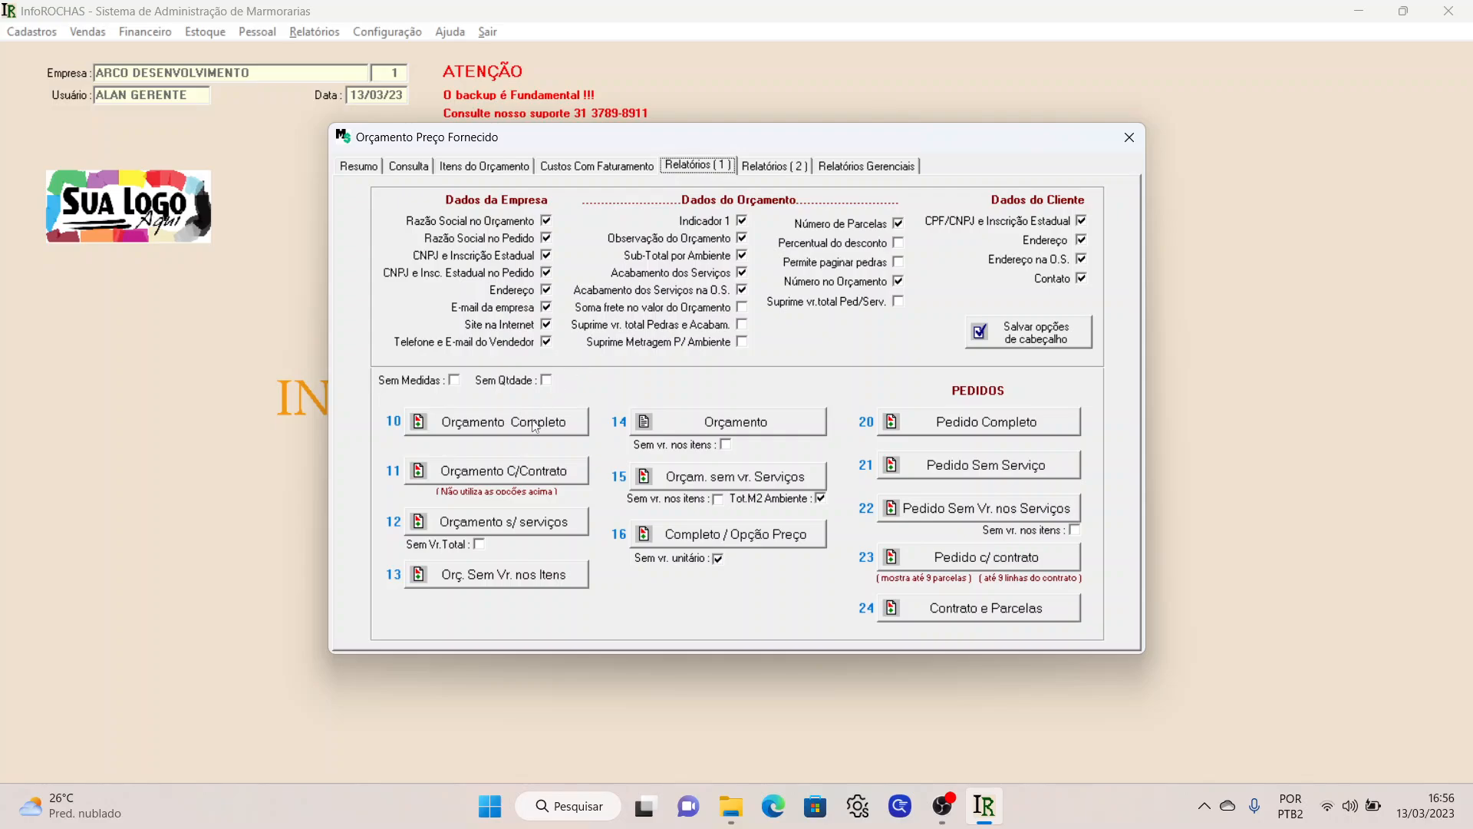
left_click(535, 424)
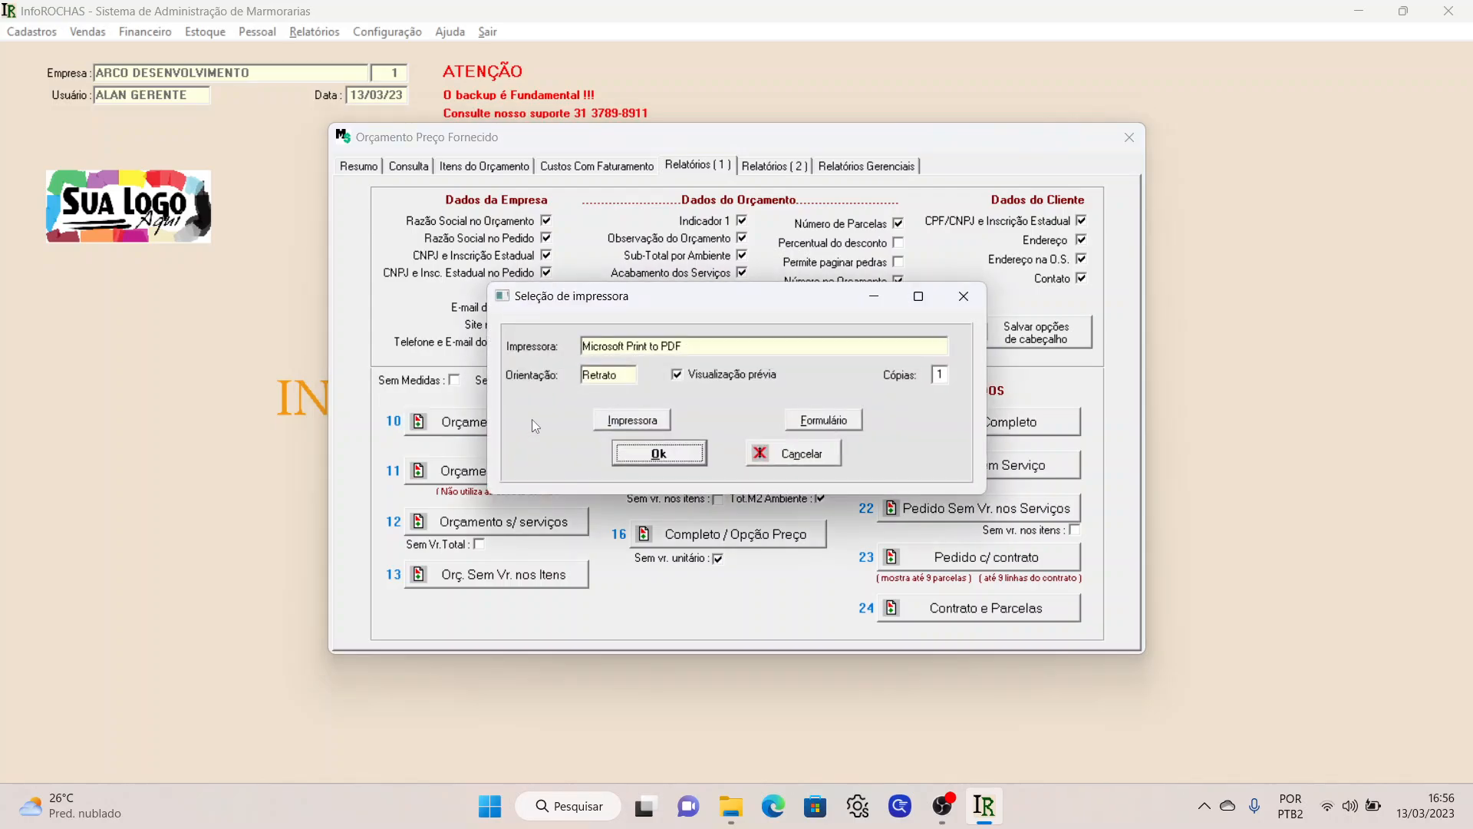
left_click(660, 453)
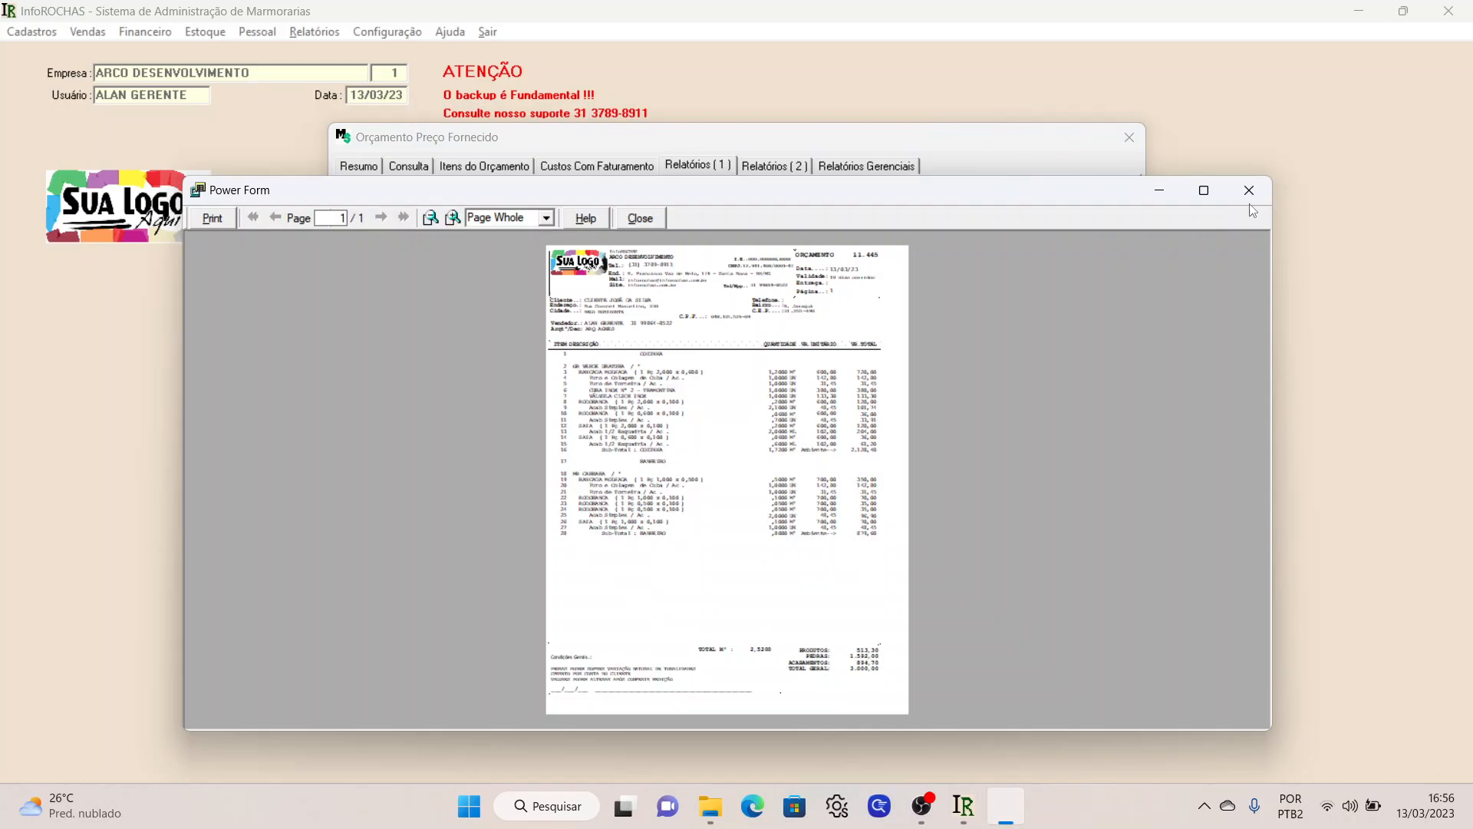
left_click(1210, 195)
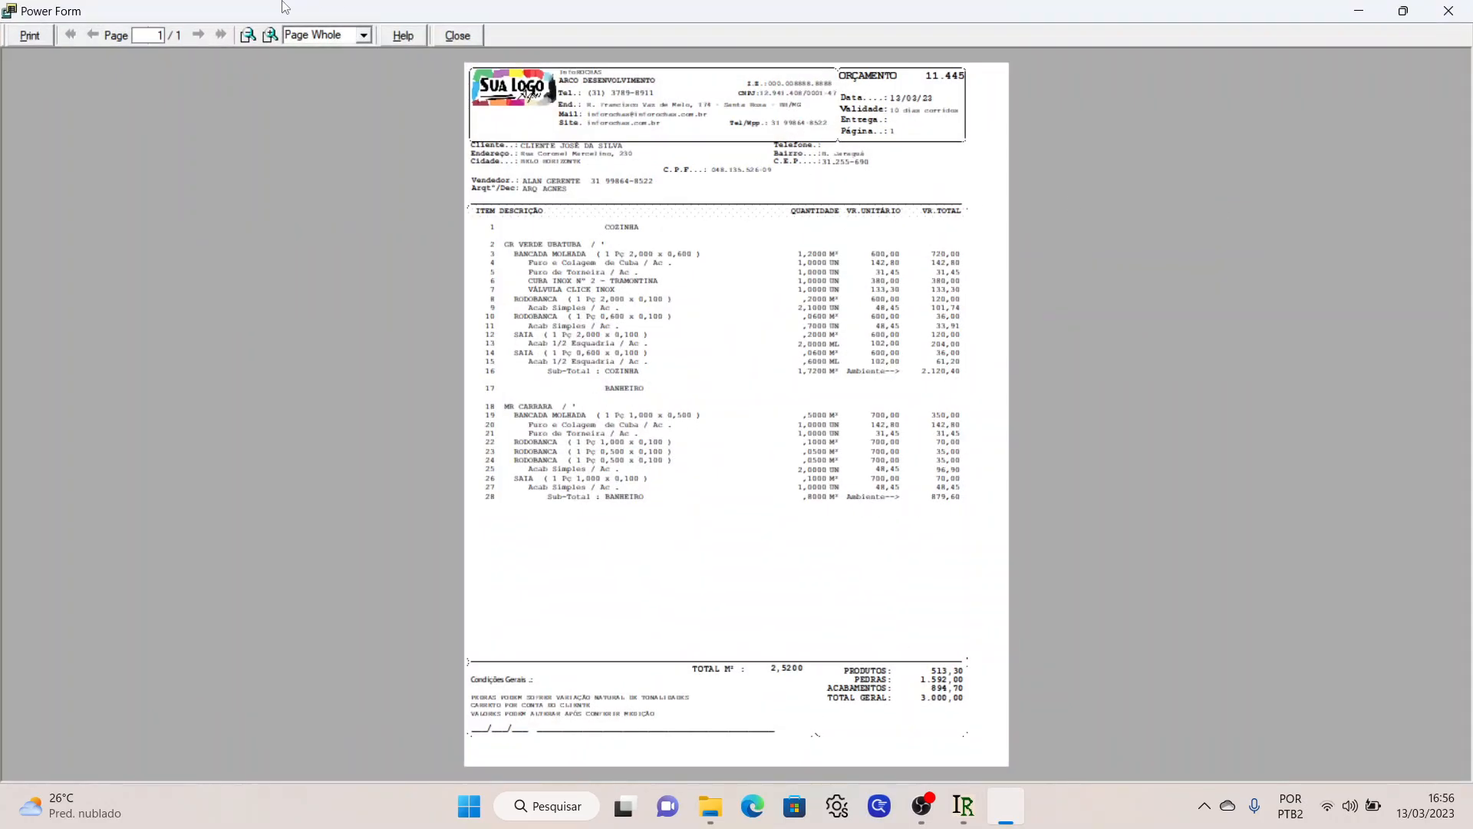
left_click(270, 36)
left_click(271, 36)
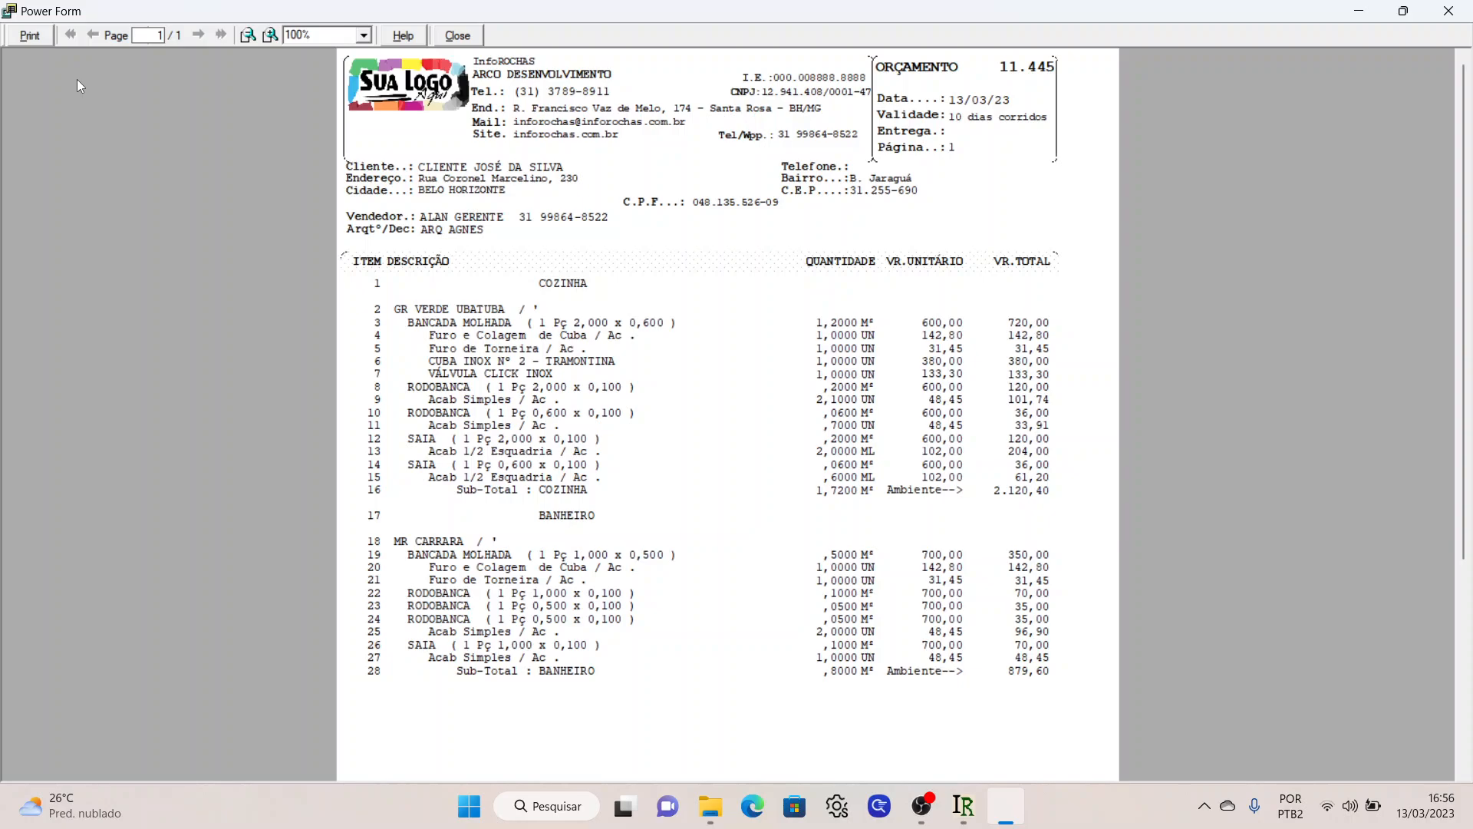
left_click(270, 37)
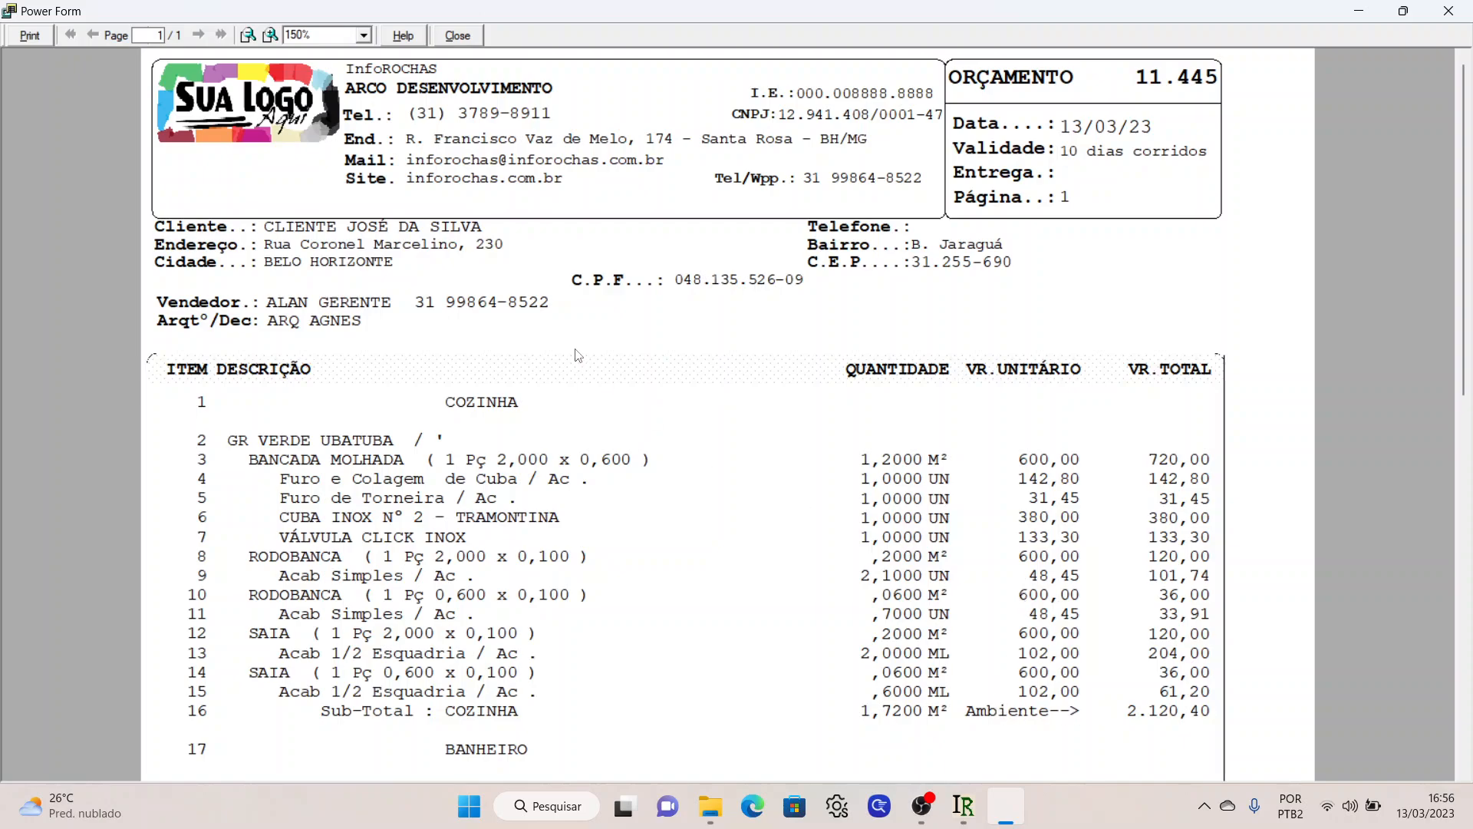
left_click(457, 36)
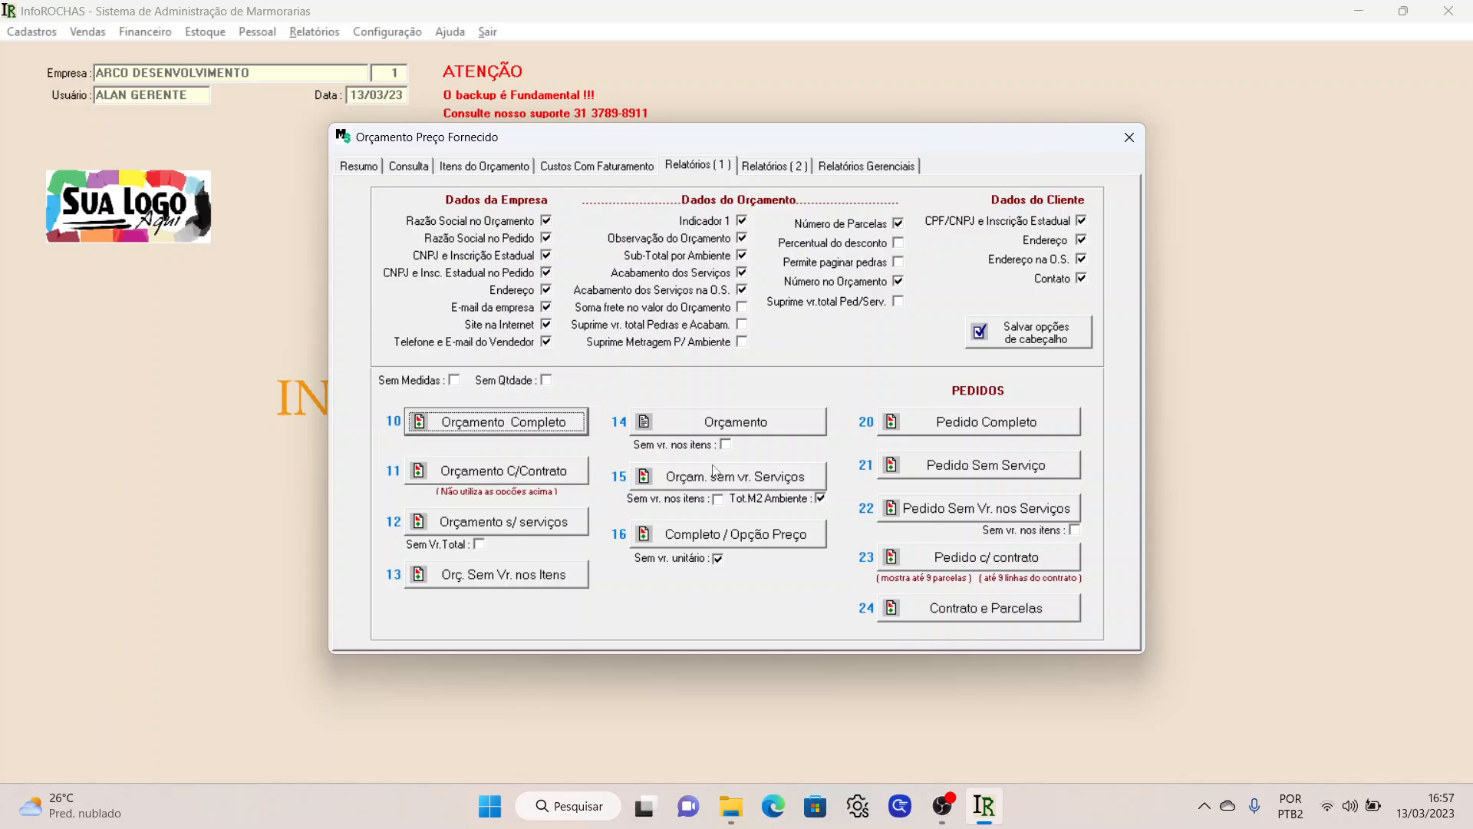
- Preview the Orçam. sem vr. Serviços report and examine how its items and values are laid out
left_click(744, 481)
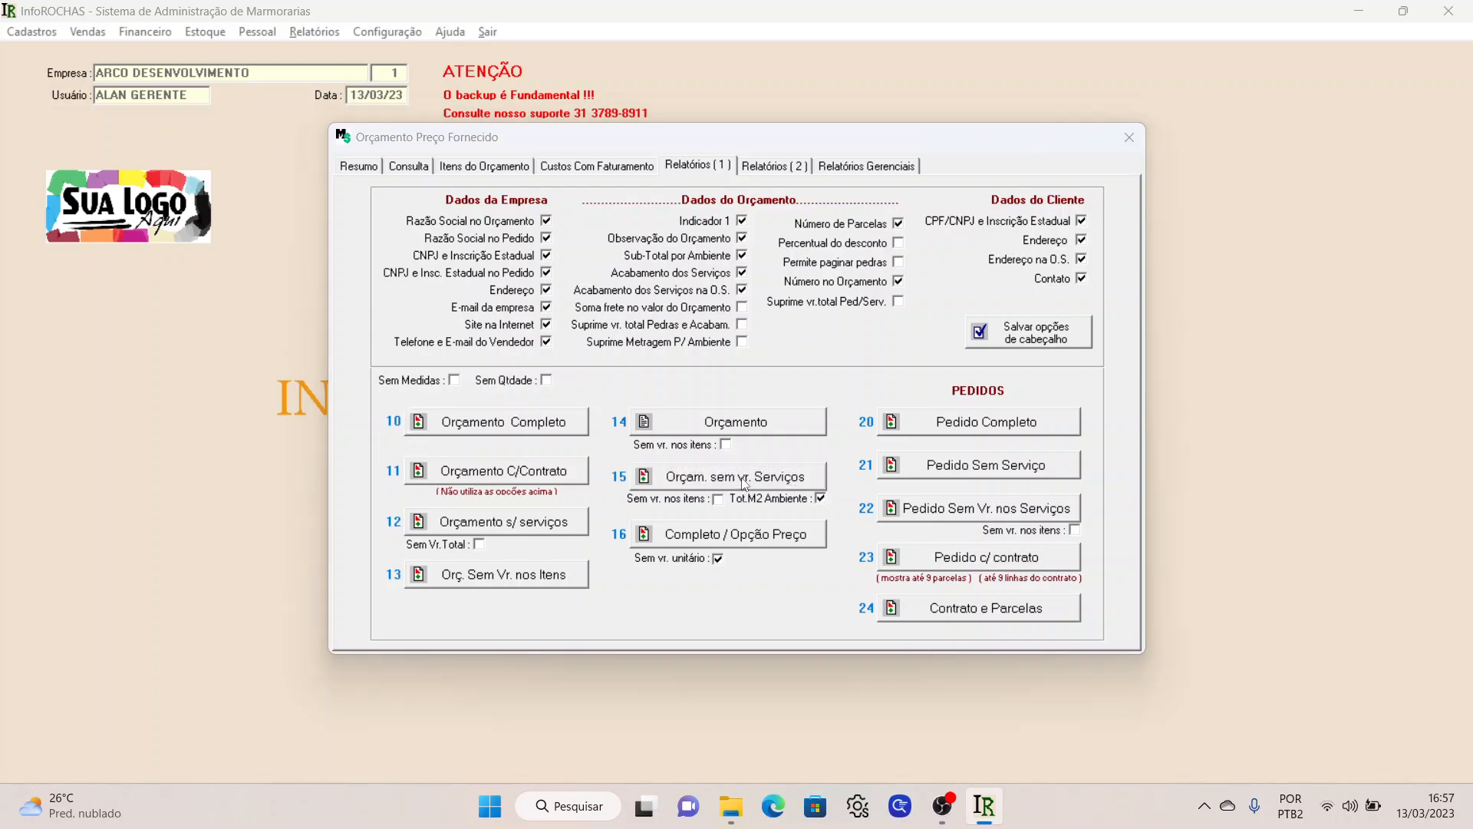
left_click(683, 455)
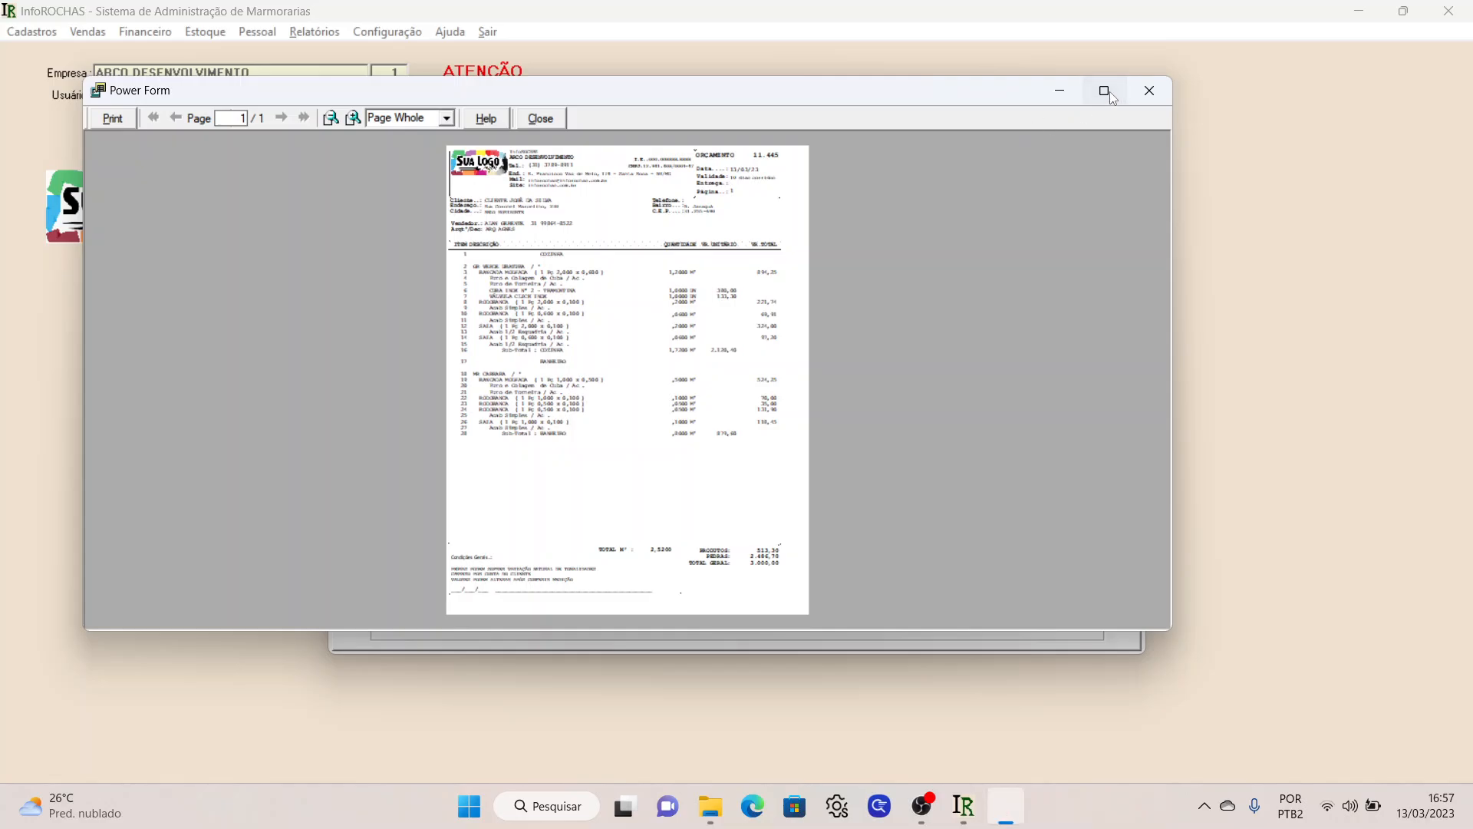
left_click(1106, 91)
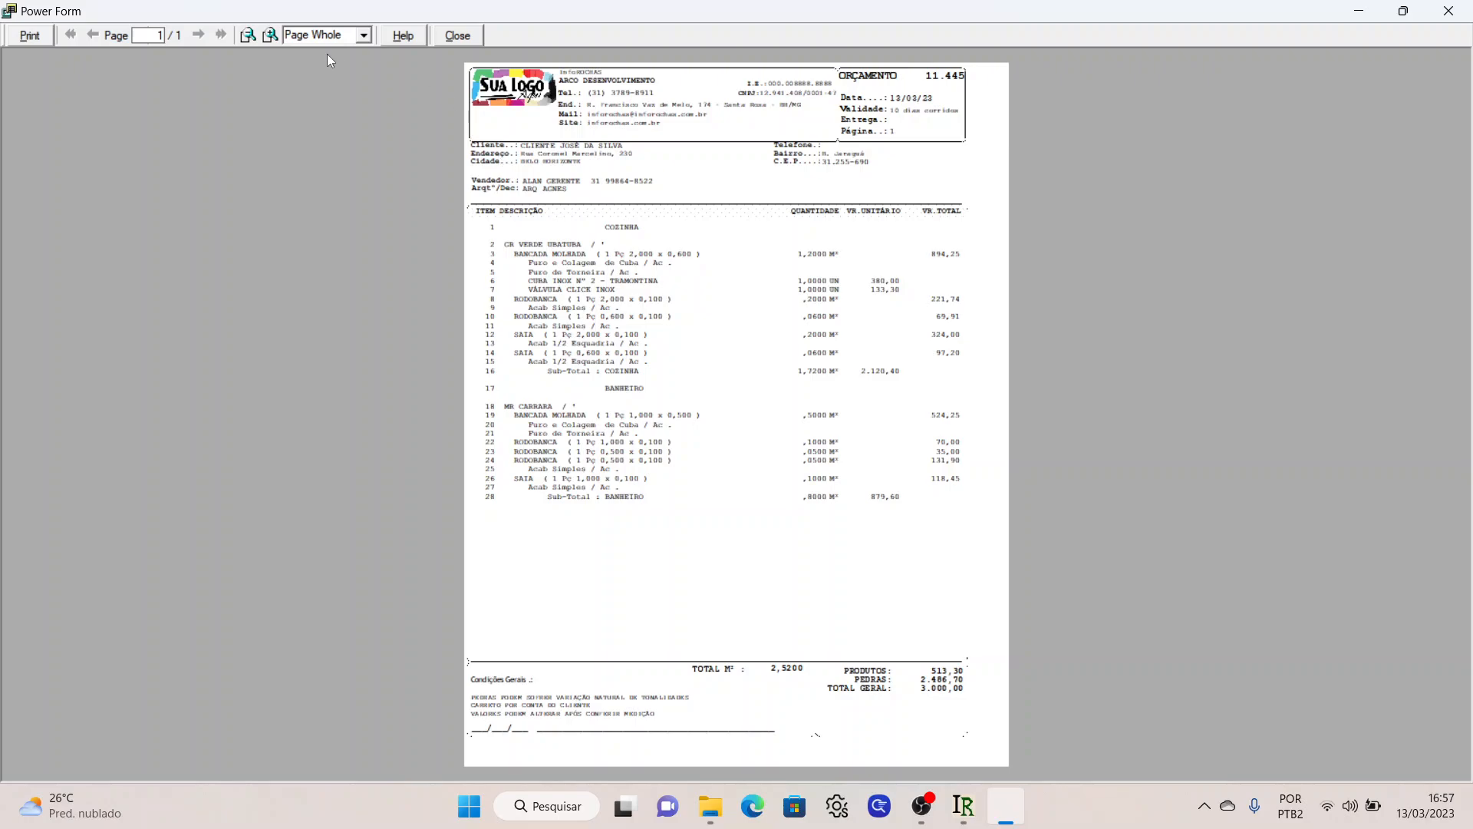
left_click(270, 35)
left_click(270, 35)
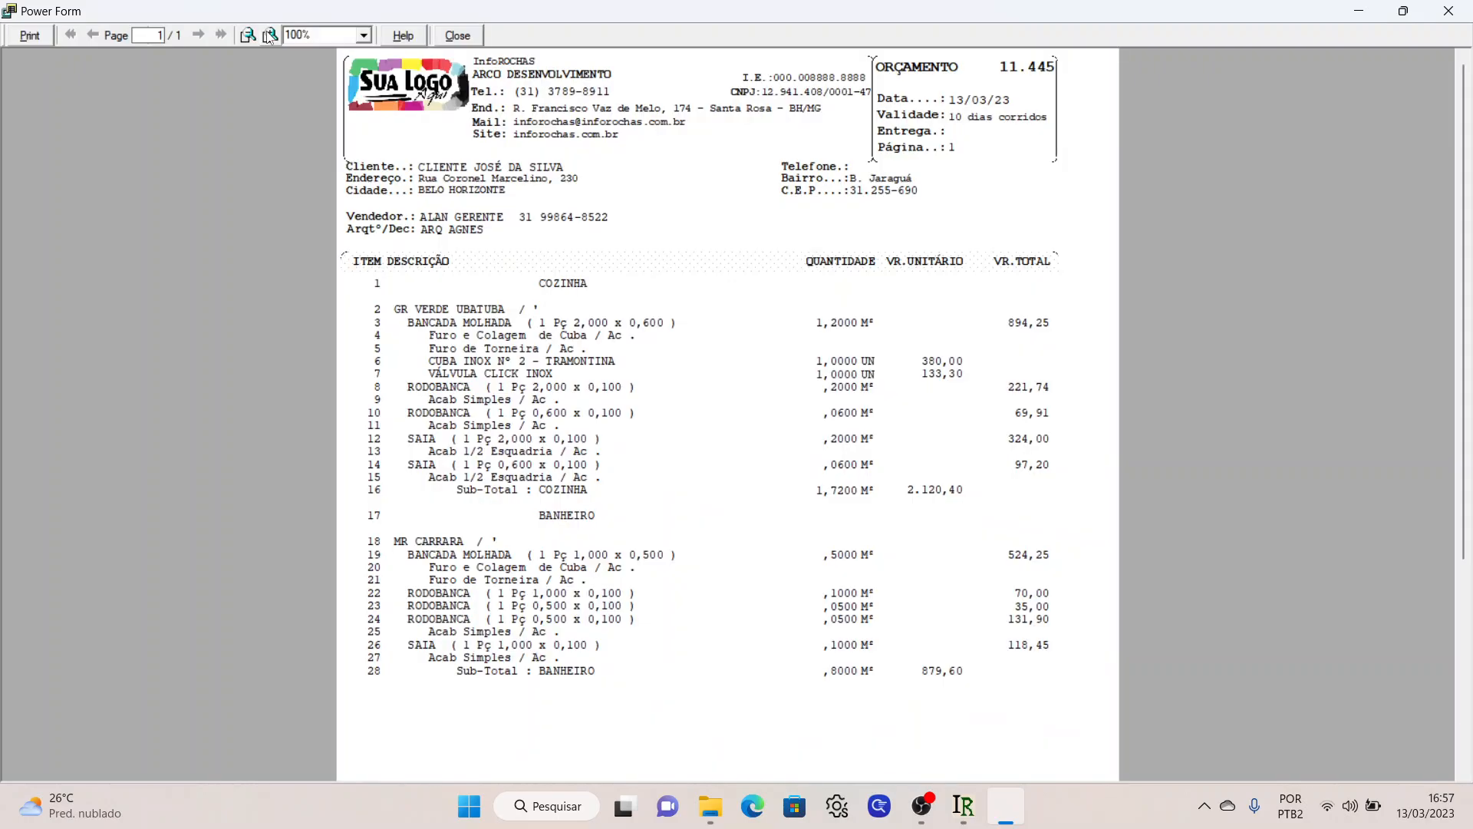
left_click(270, 36)
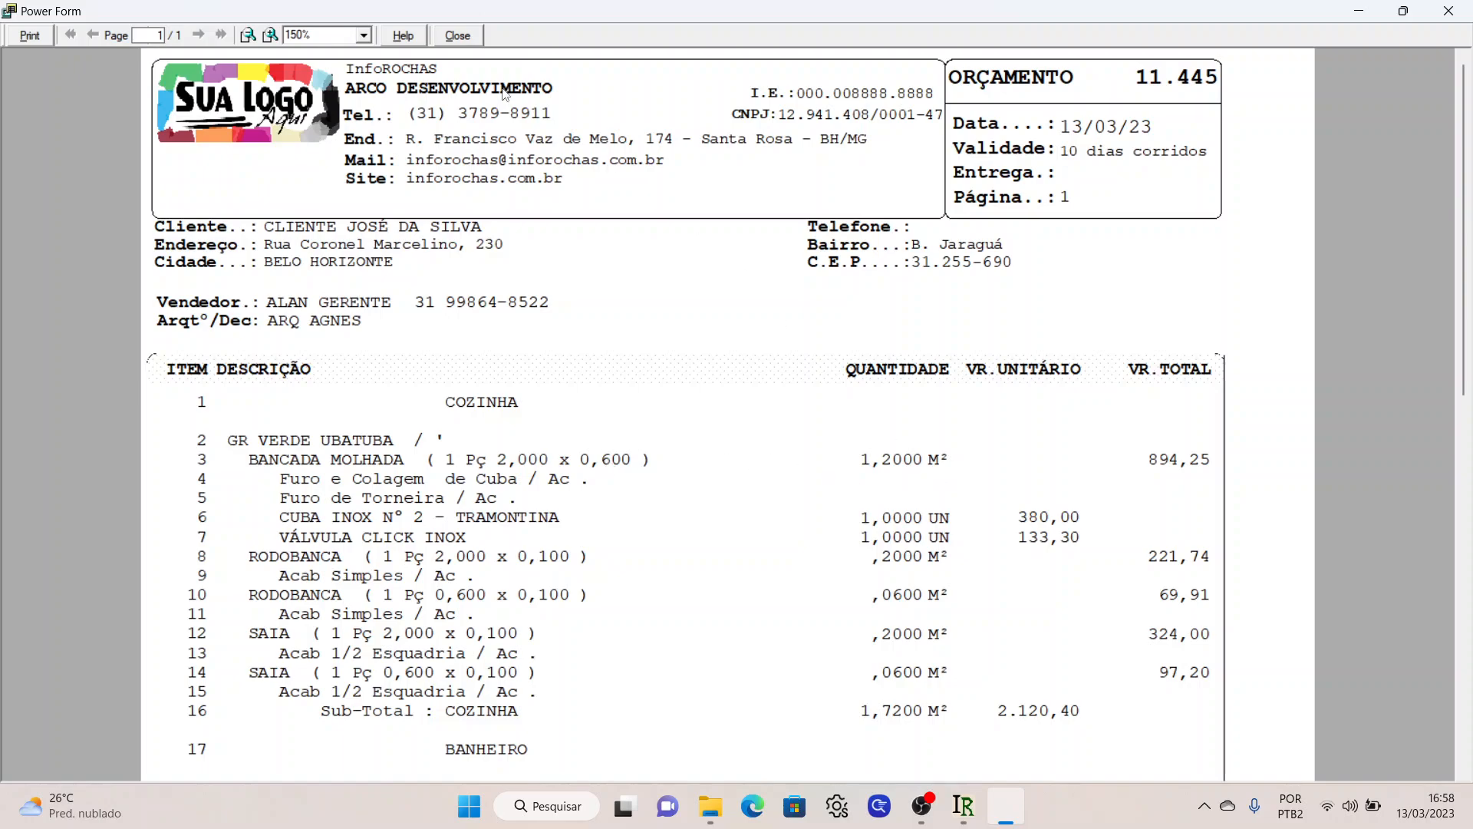
left_click(458, 35)
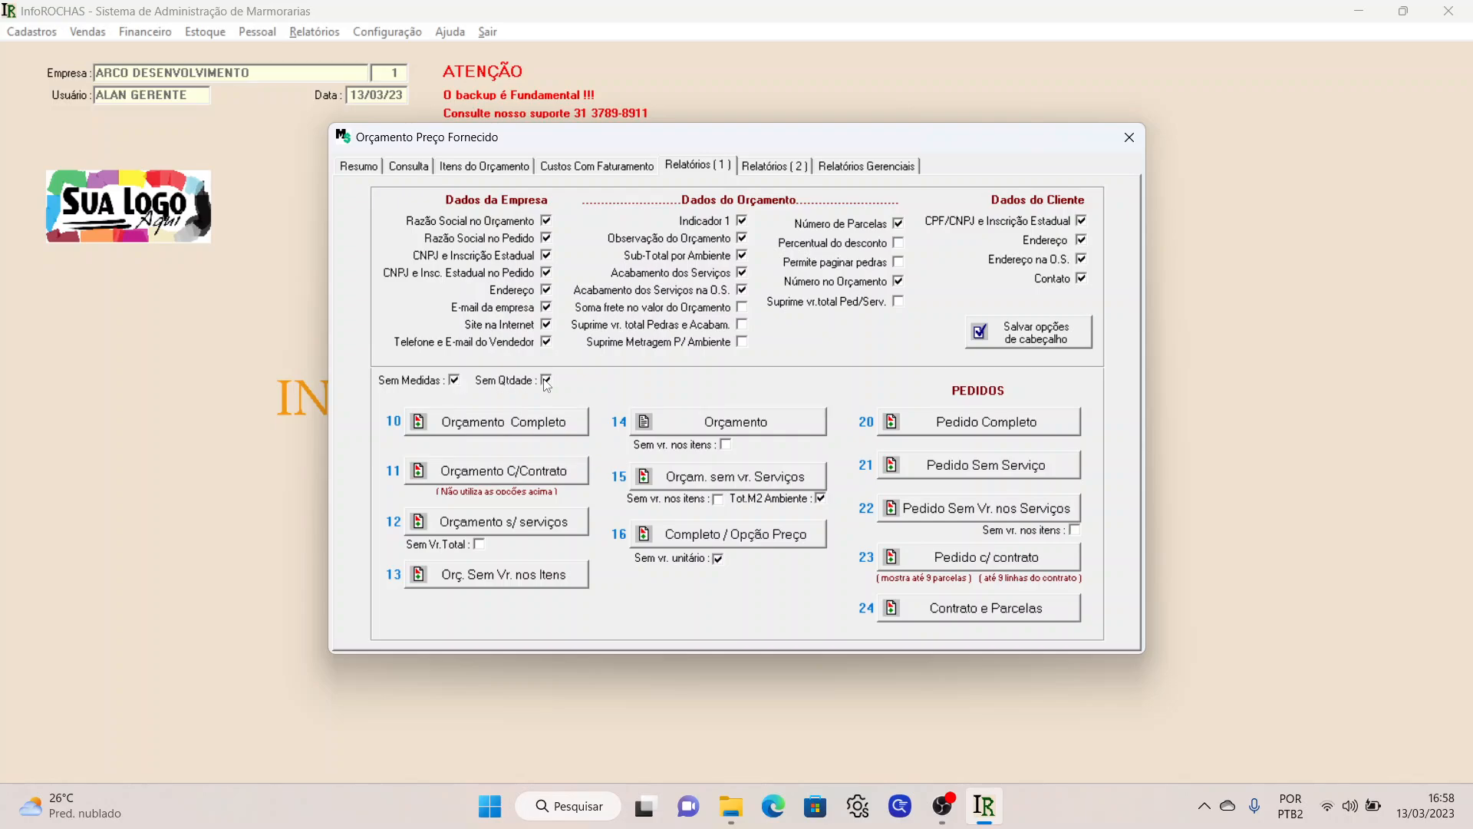
- Preview the Orçam. sem vr. Serviços report with the Sem Medidas and Sem Qtdade options enabled
left_click(670, 477)
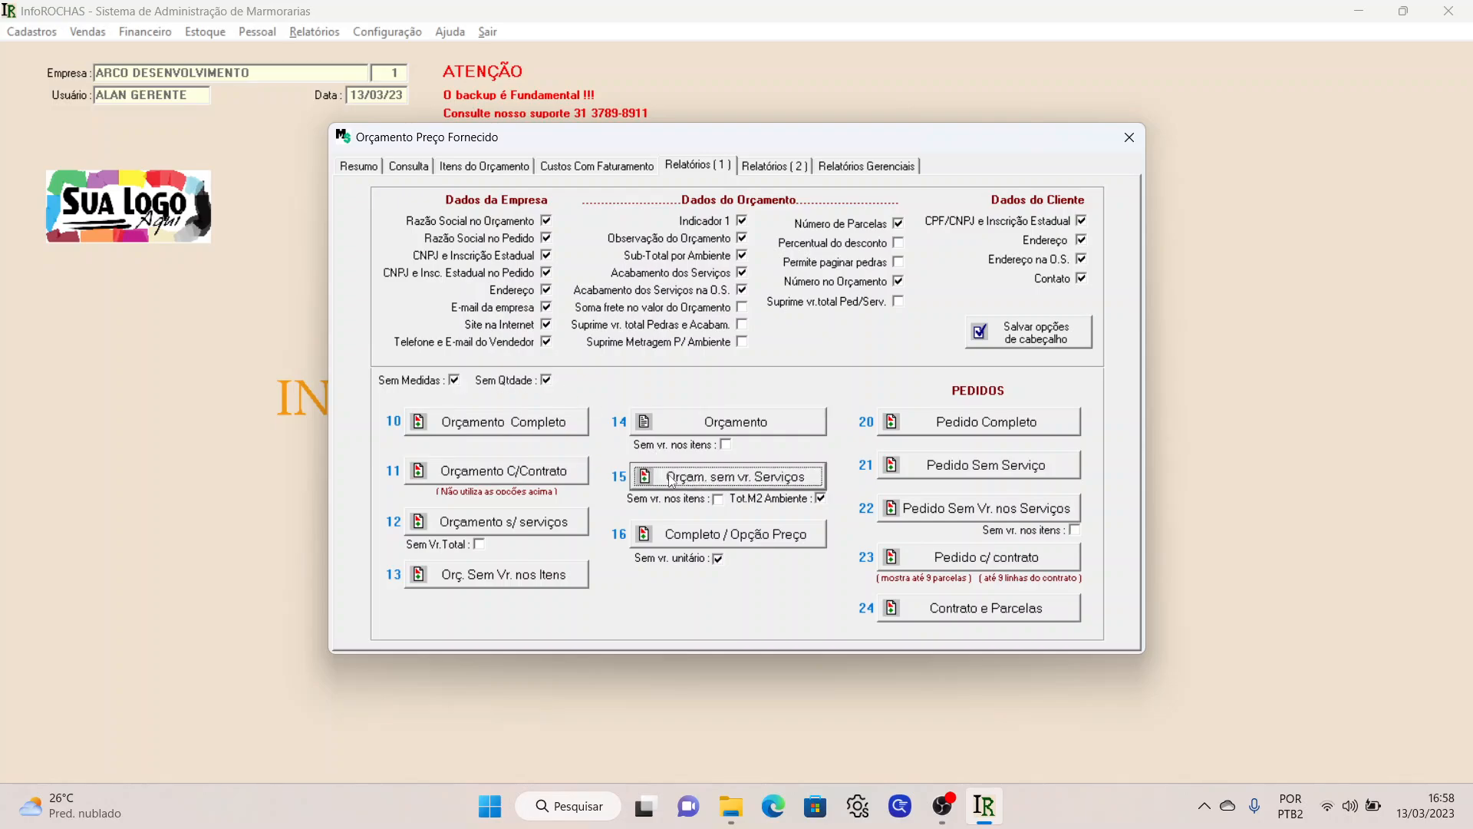
left_click(663, 458)
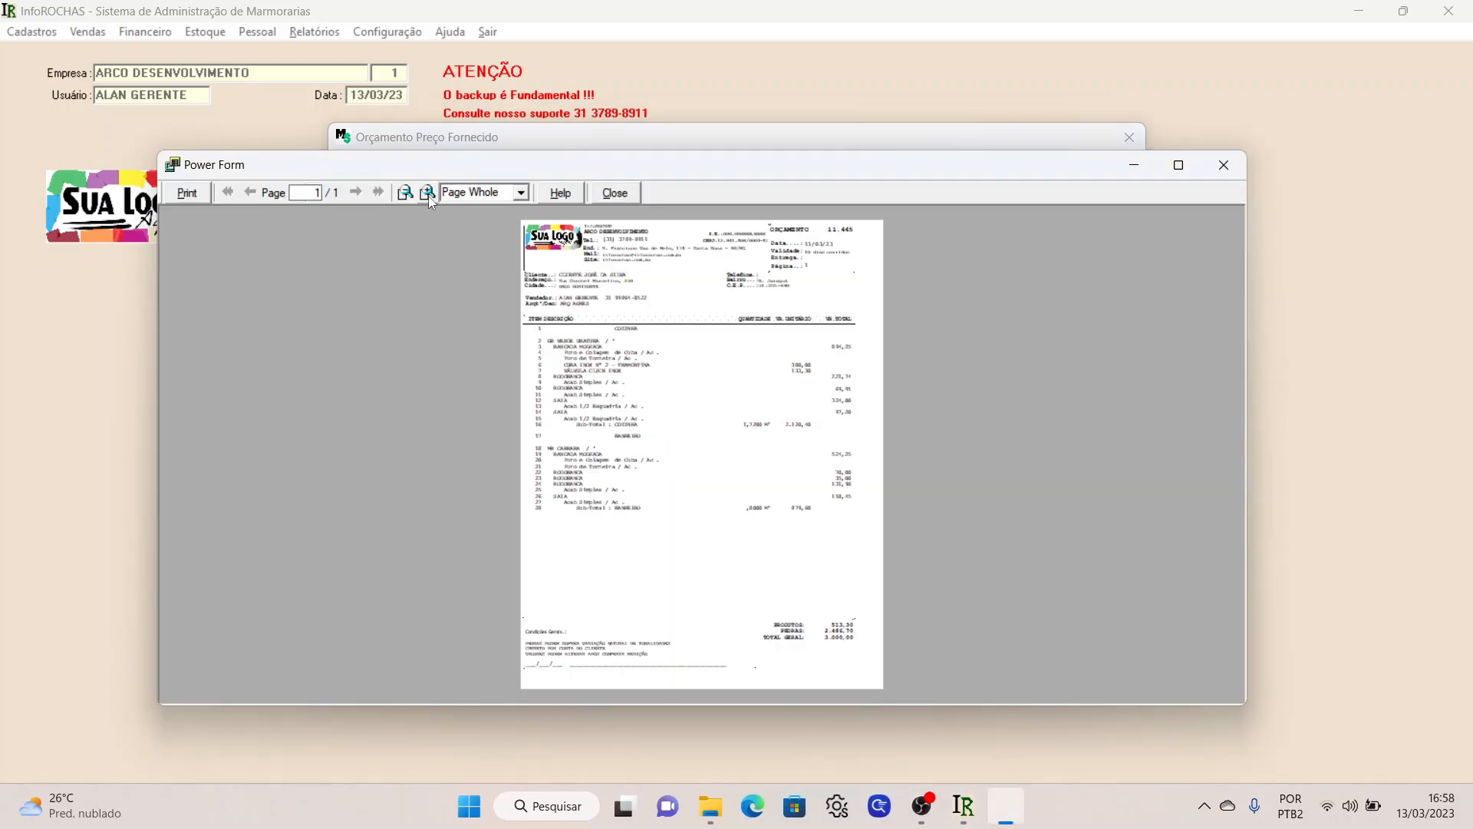
left_click(428, 193)
left_click(428, 193)
left_click(1178, 165)
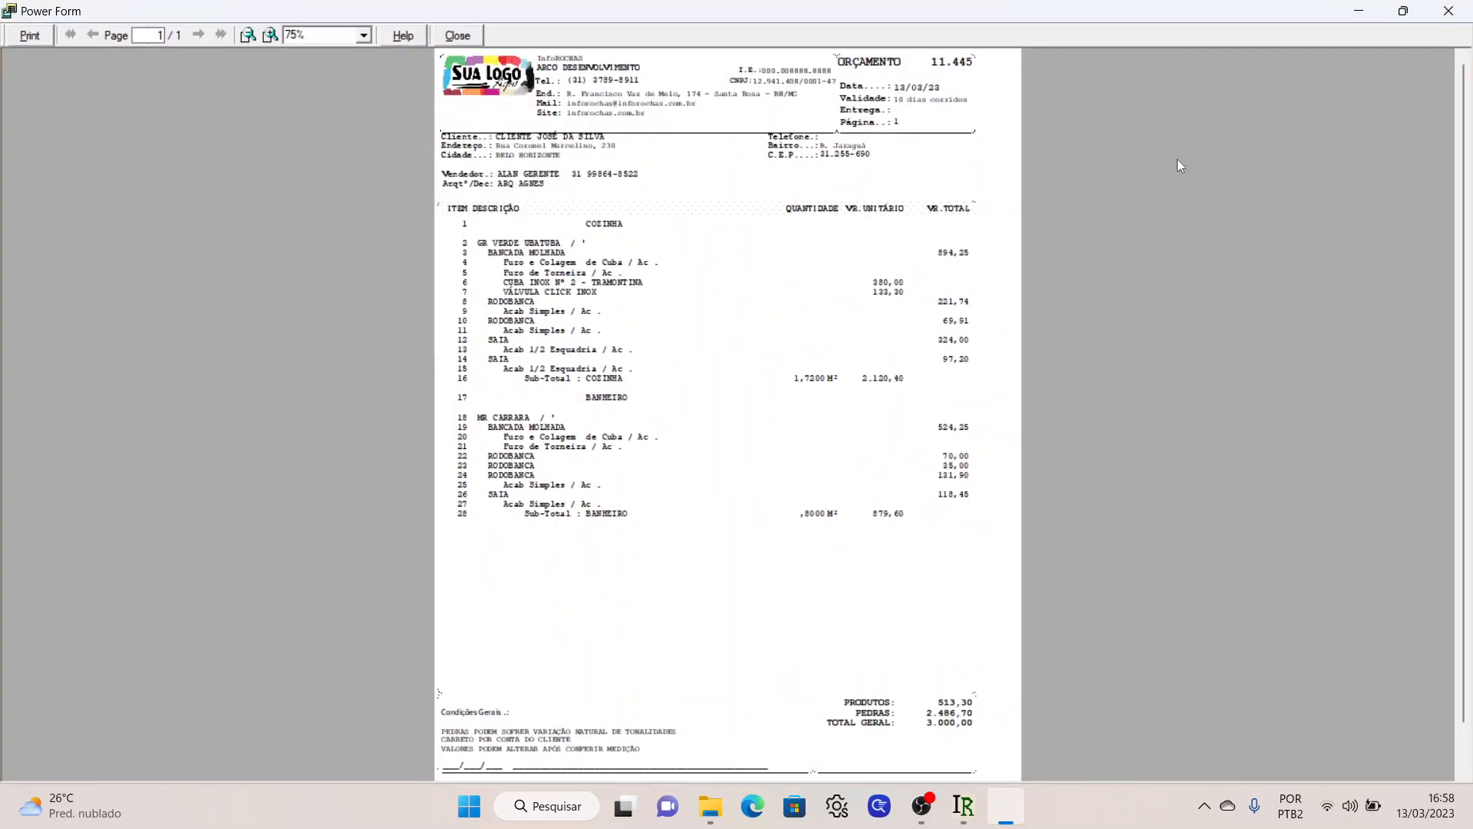
left_click(270, 39)
left_click(270, 40)
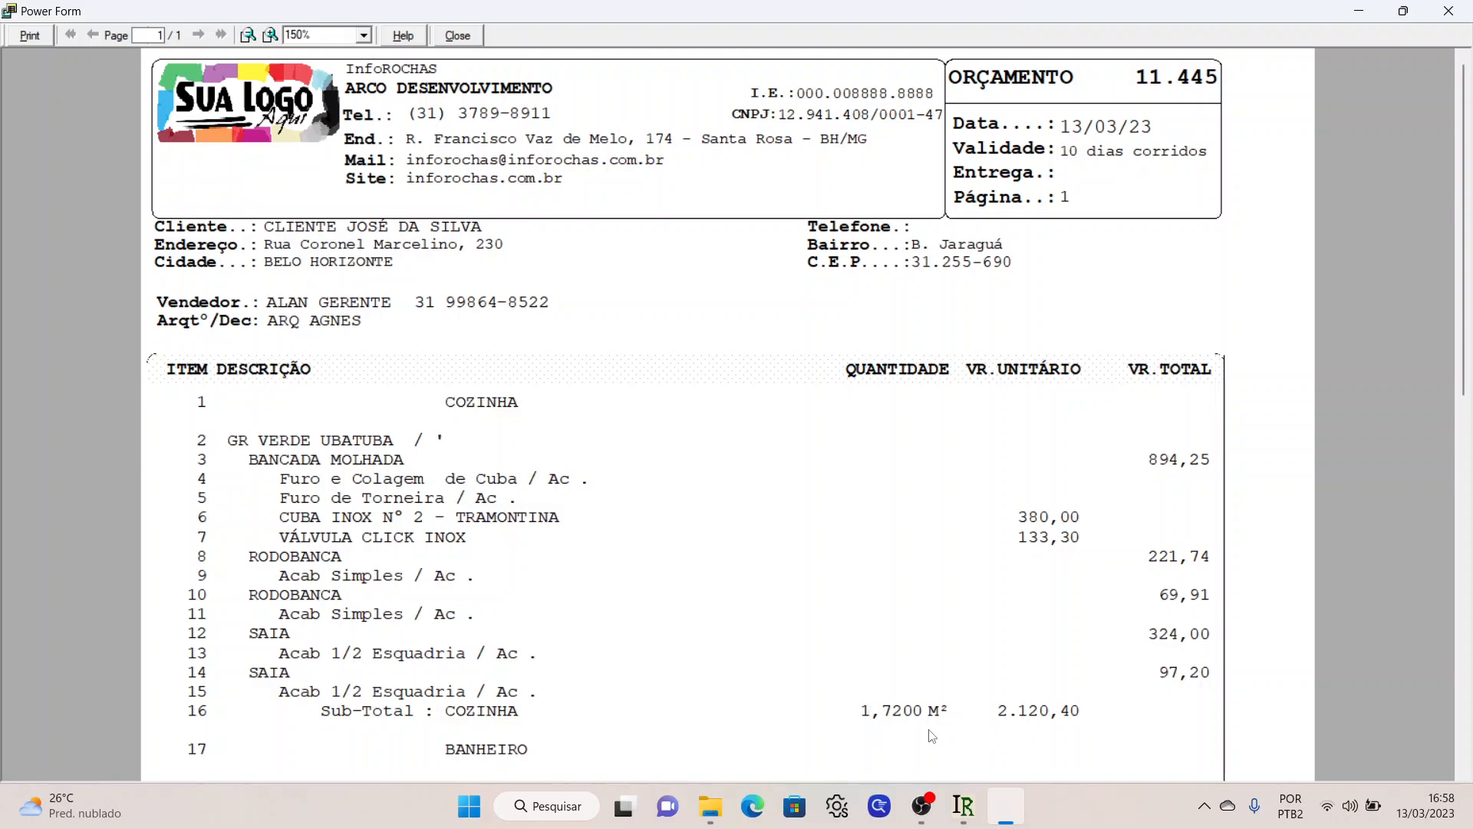
left_click(463, 36)
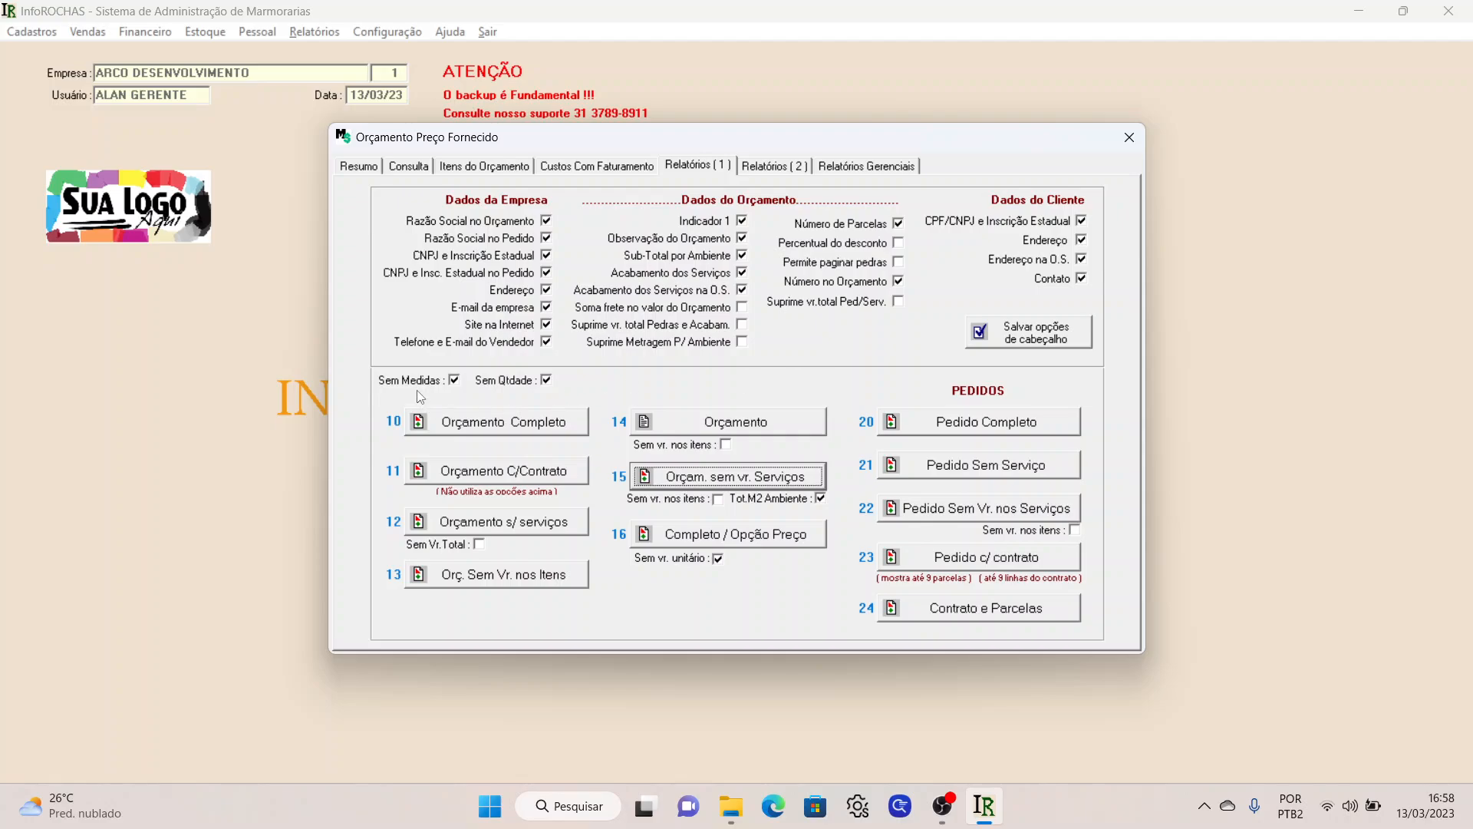
- Turn off the Sem Medidas and Sem Qtdade options and preview the Orçamento s/ serviços report
left_click(454, 381)
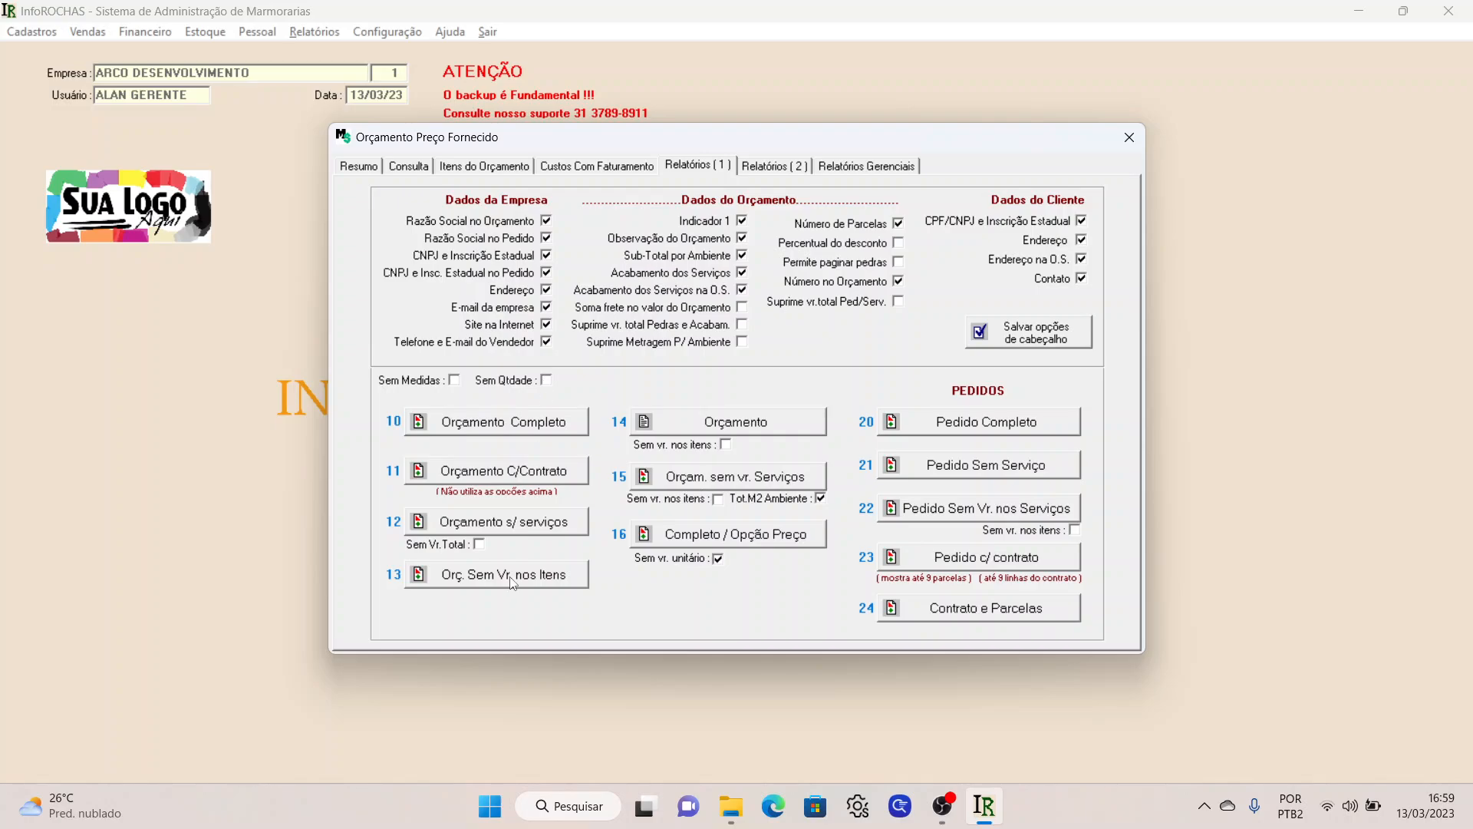
left_click(514, 522)
left_click(659, 453)
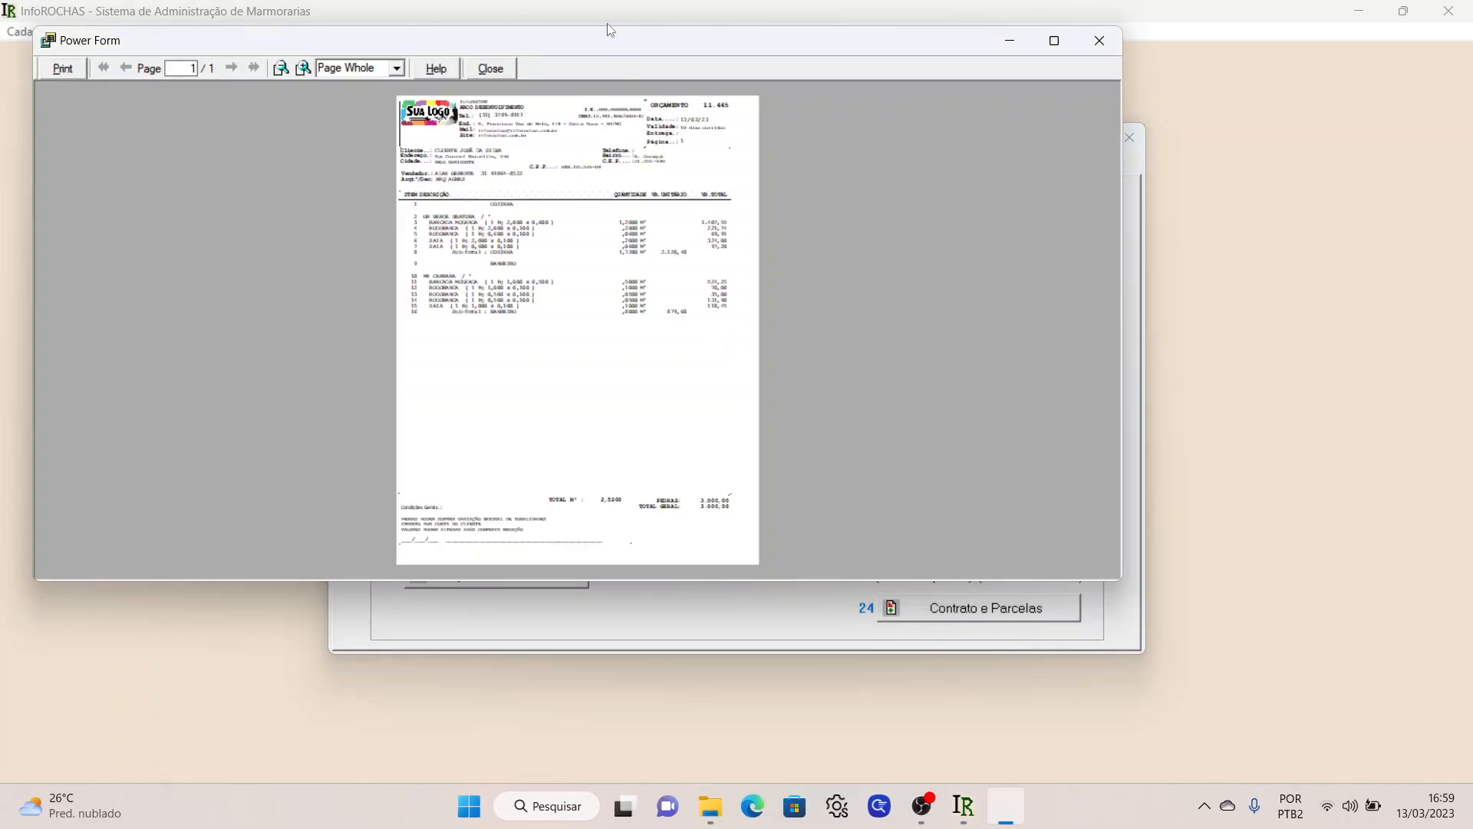
left_click(1054, 41)
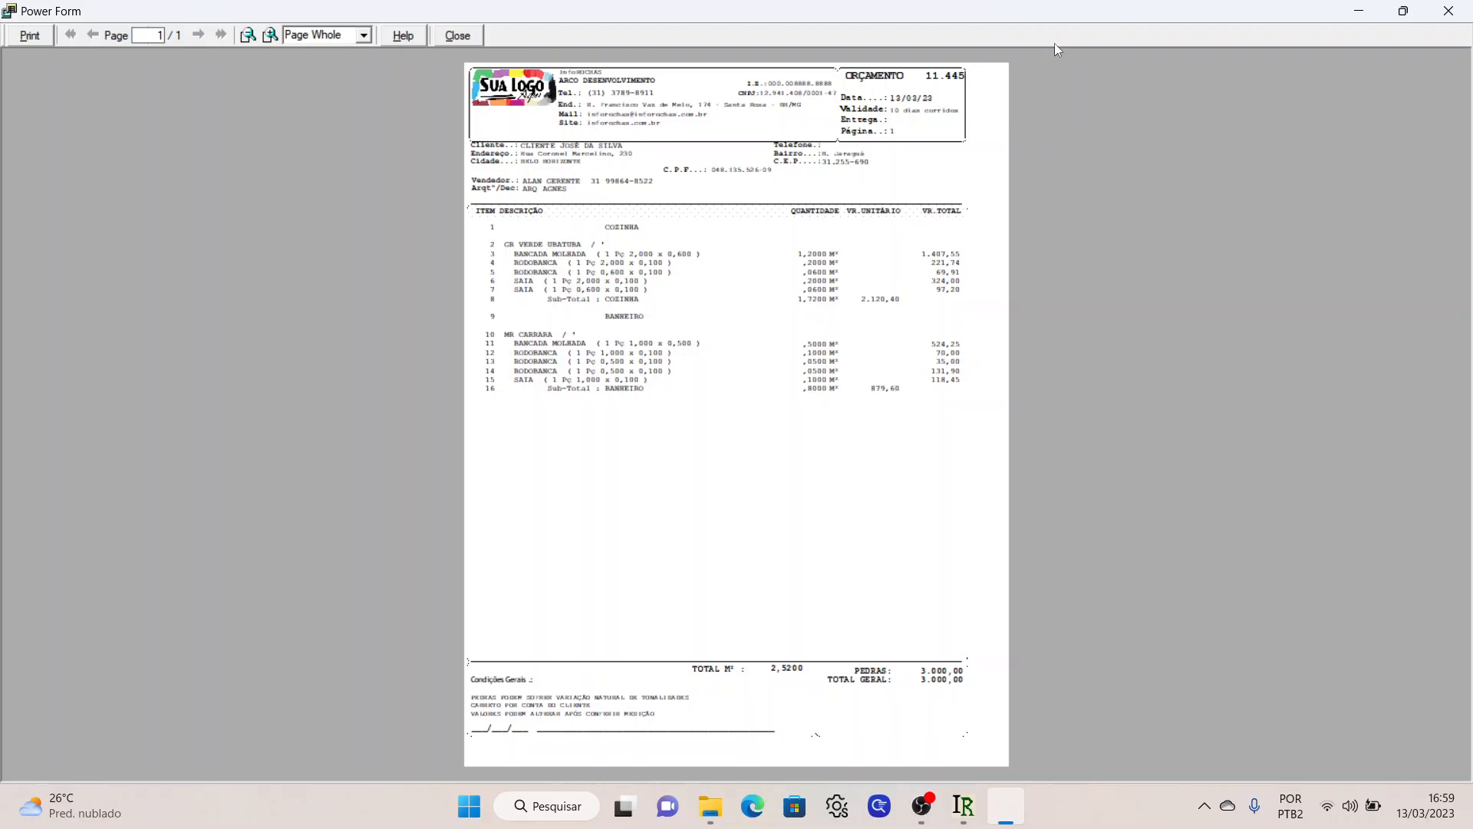
left_click(268, 43)
left_click(268, 43)
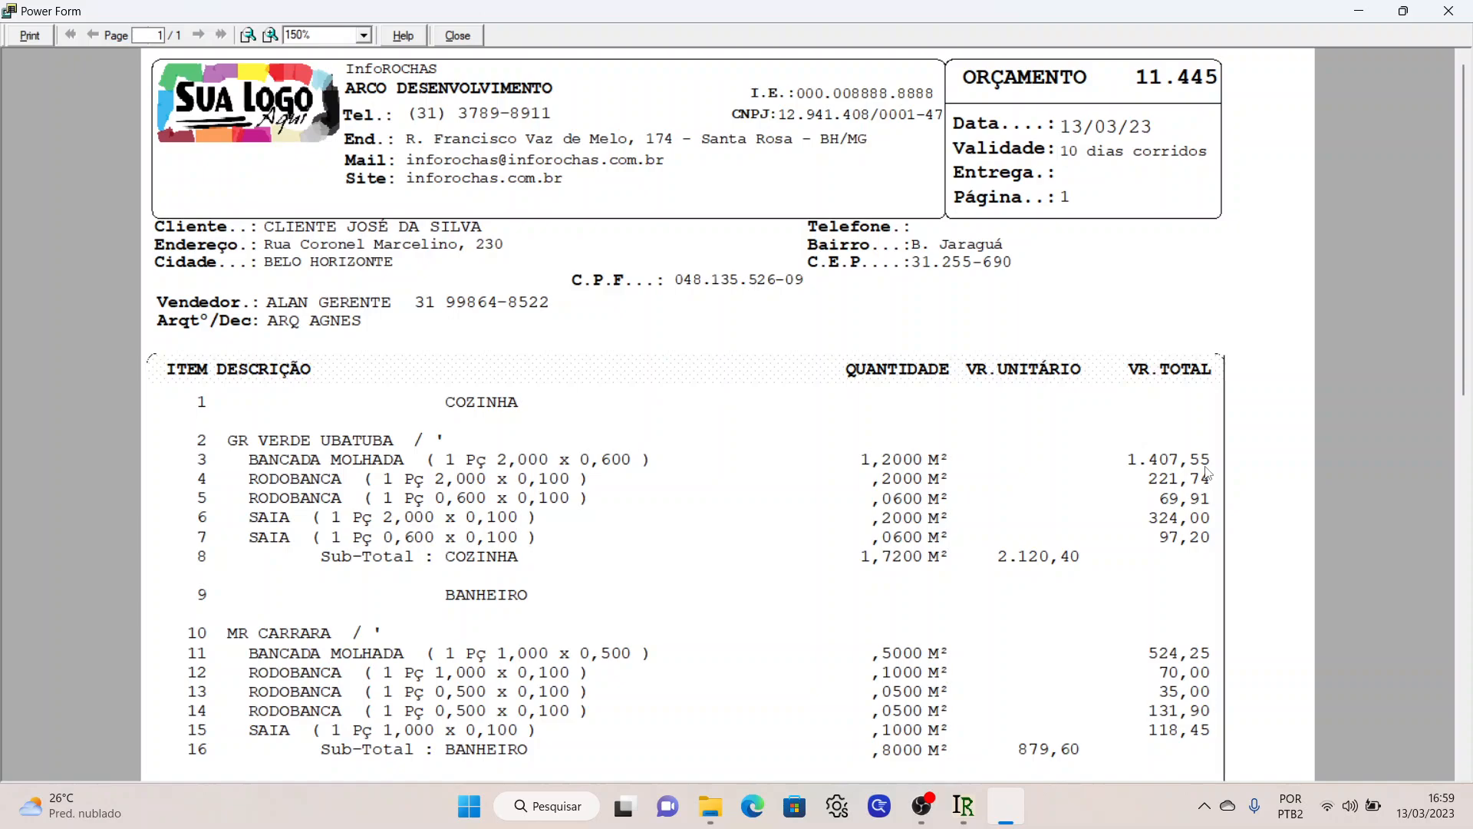
left_click(458, 36)
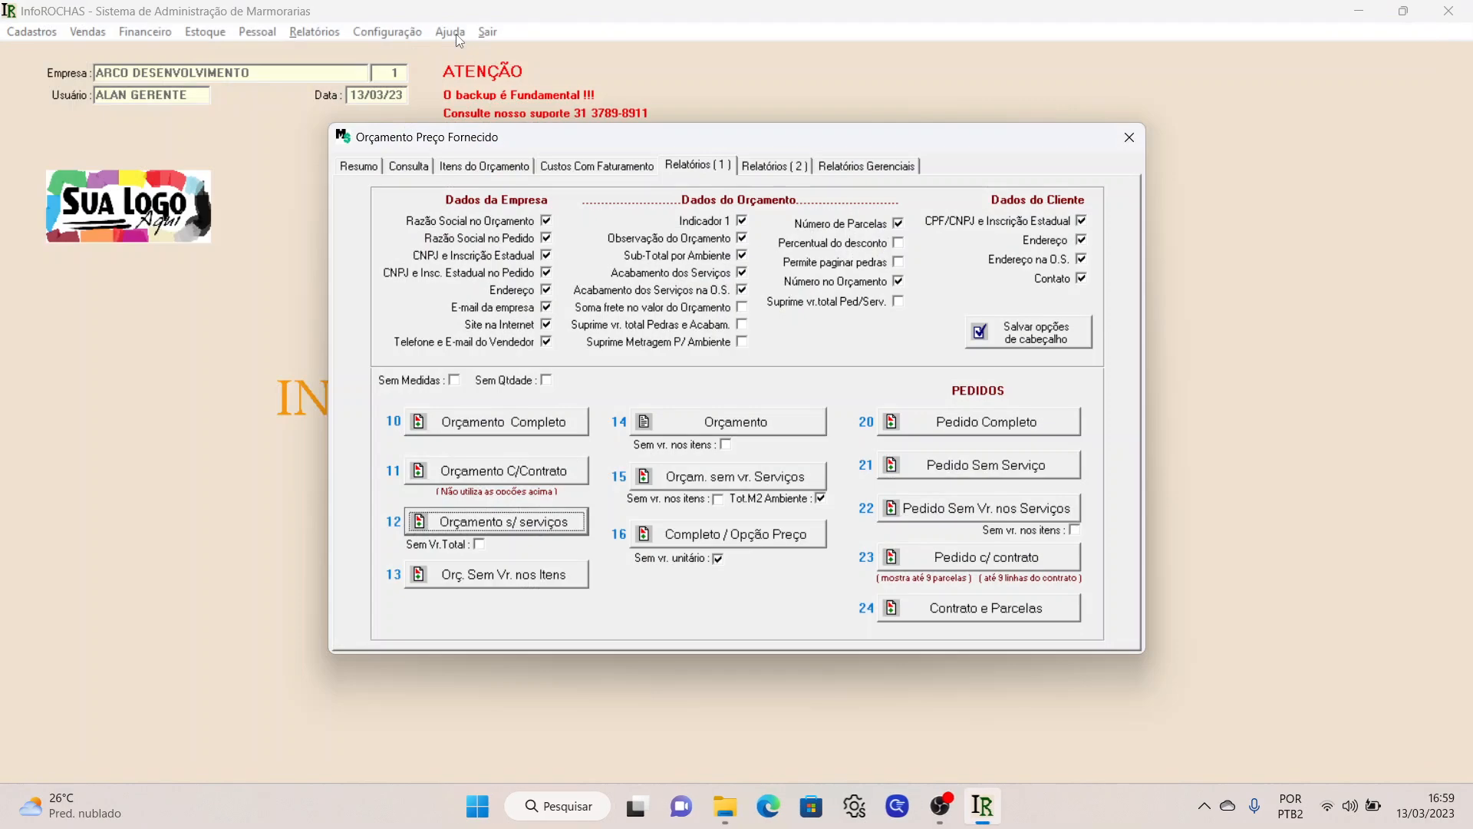
- Preview the Orç. Sem Vr. nos Itens report and examine its environment subtotals, closing the preview when done
left_click(484, 581)
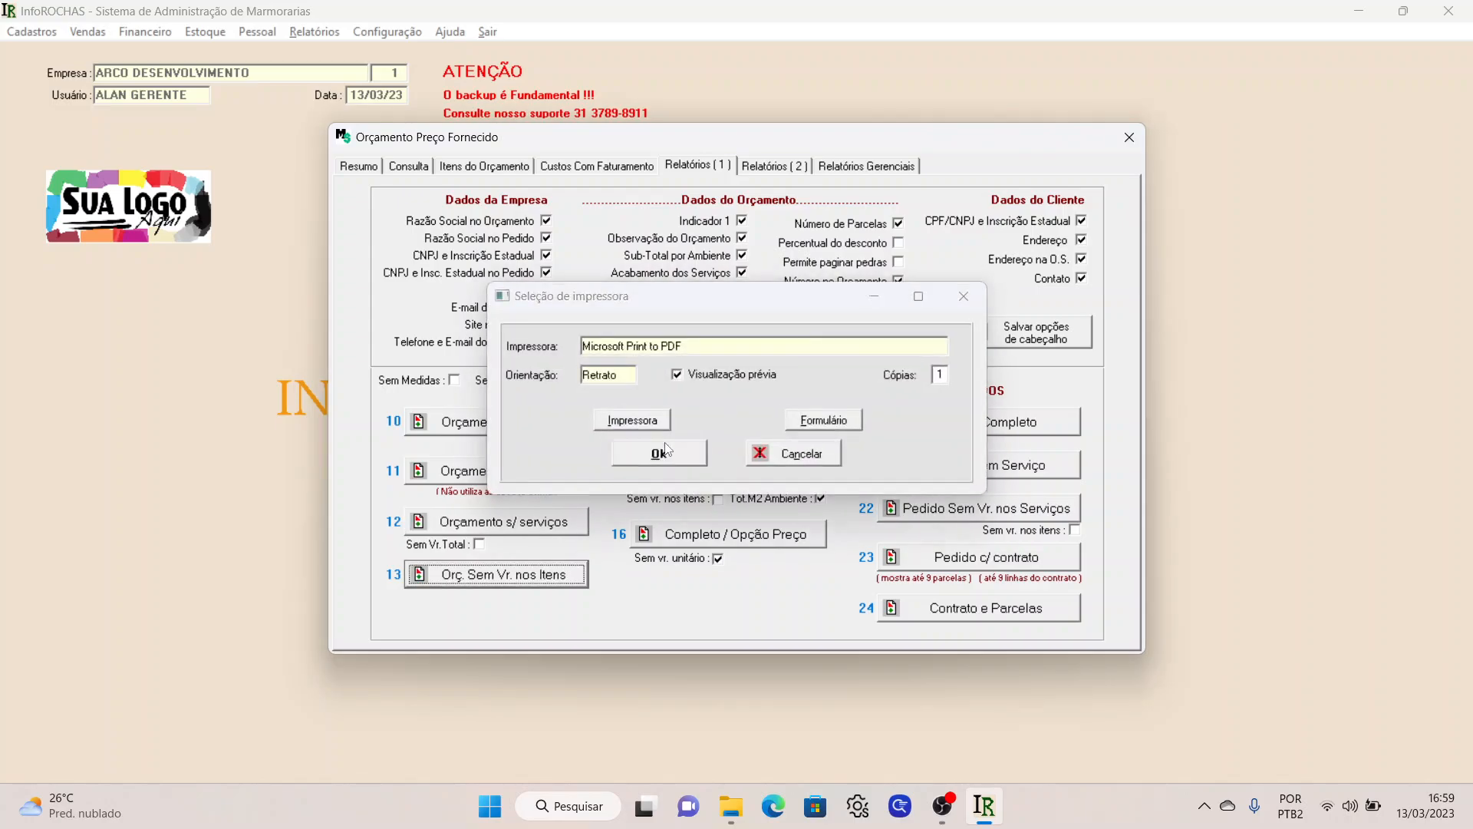
left_click(660, 452)
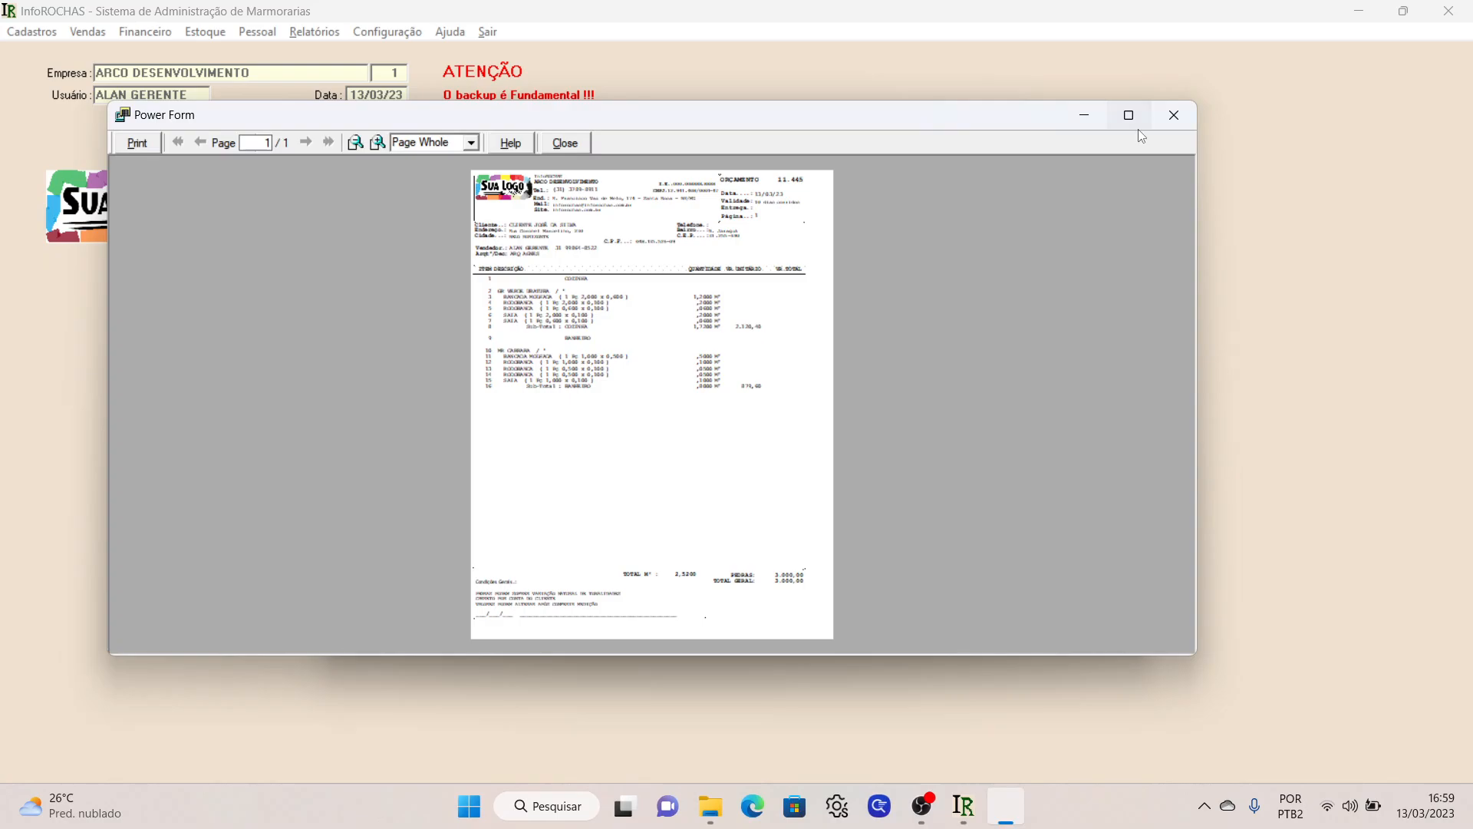
left_click(1138, 129)
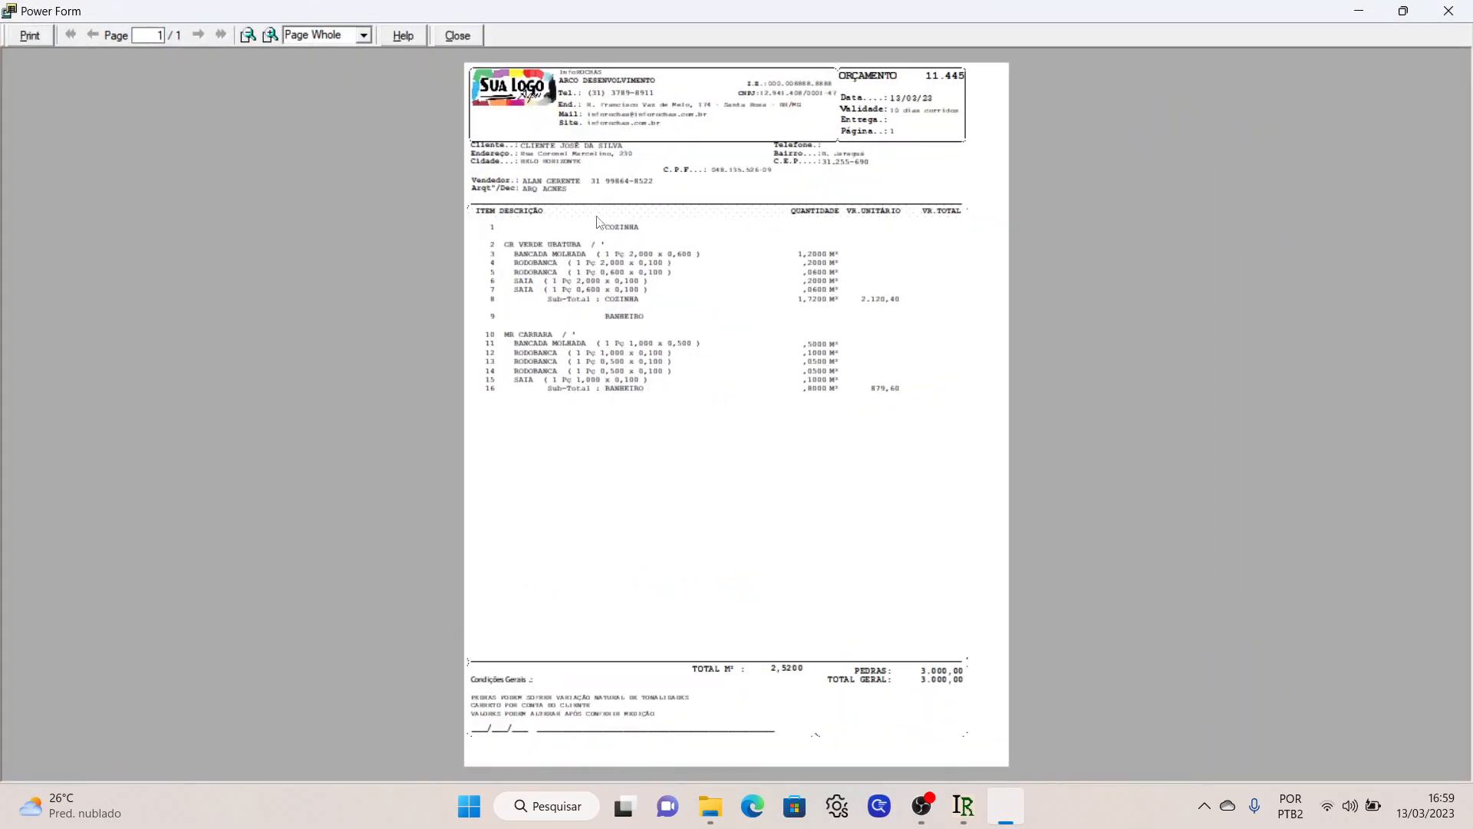
left_click(259, 31)
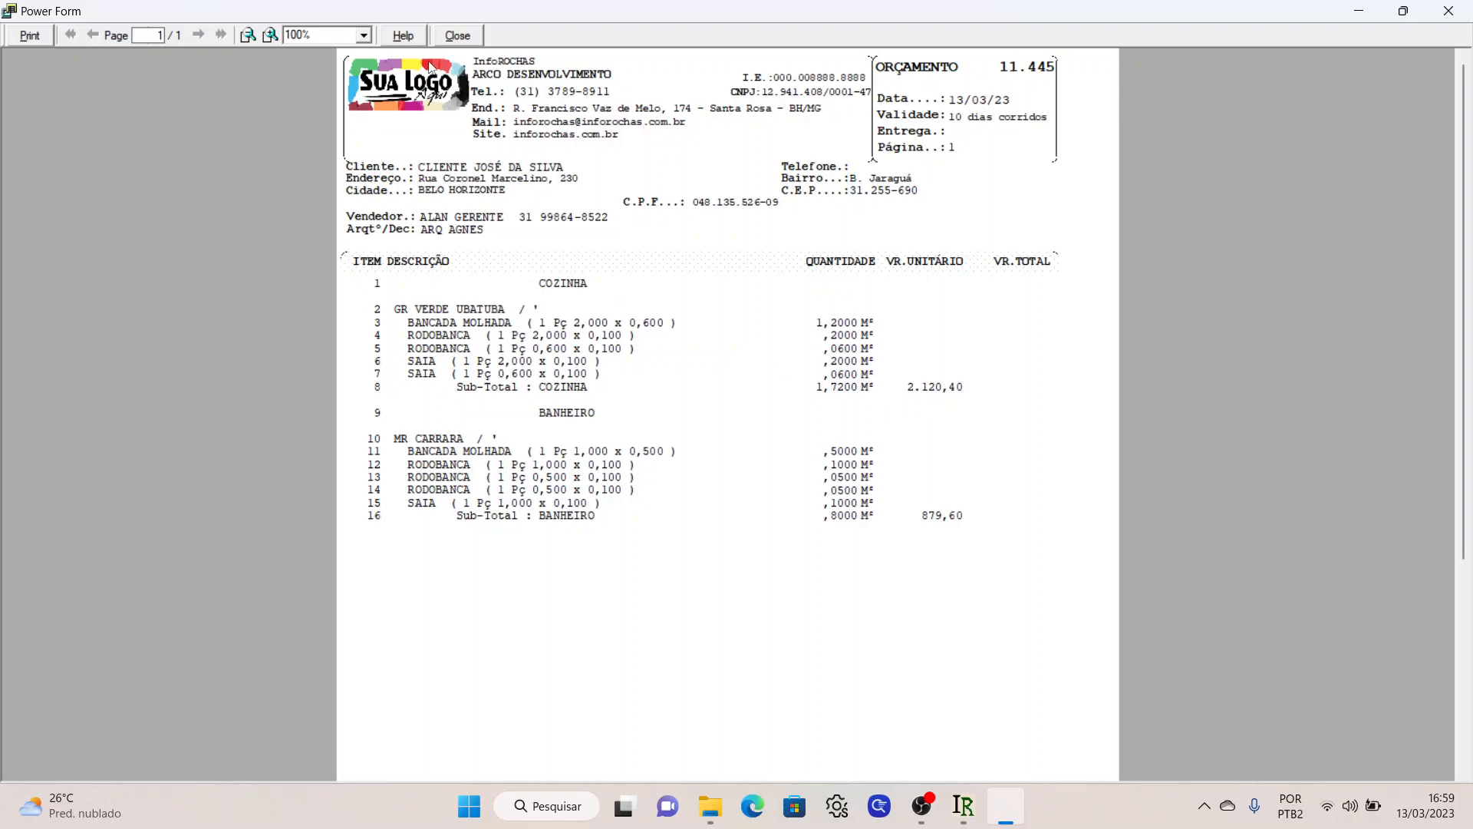
left_click(458, 36)
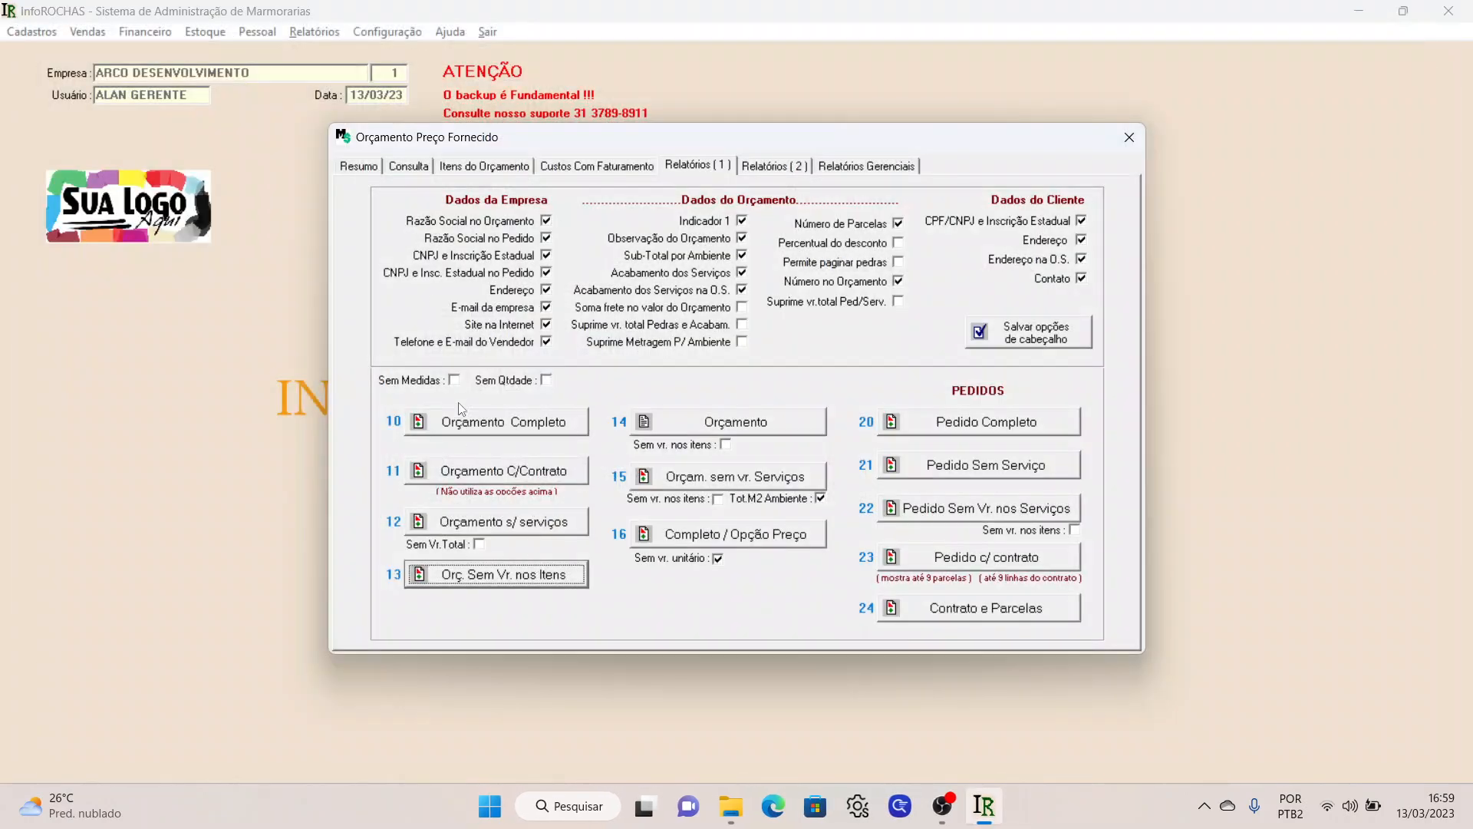
- Preview the Orç. Sem Vr. nos Itens report with Sem Medidas and Sem Qtdade enabled, examine it down to the totals, and close it
left_click(454, 380)
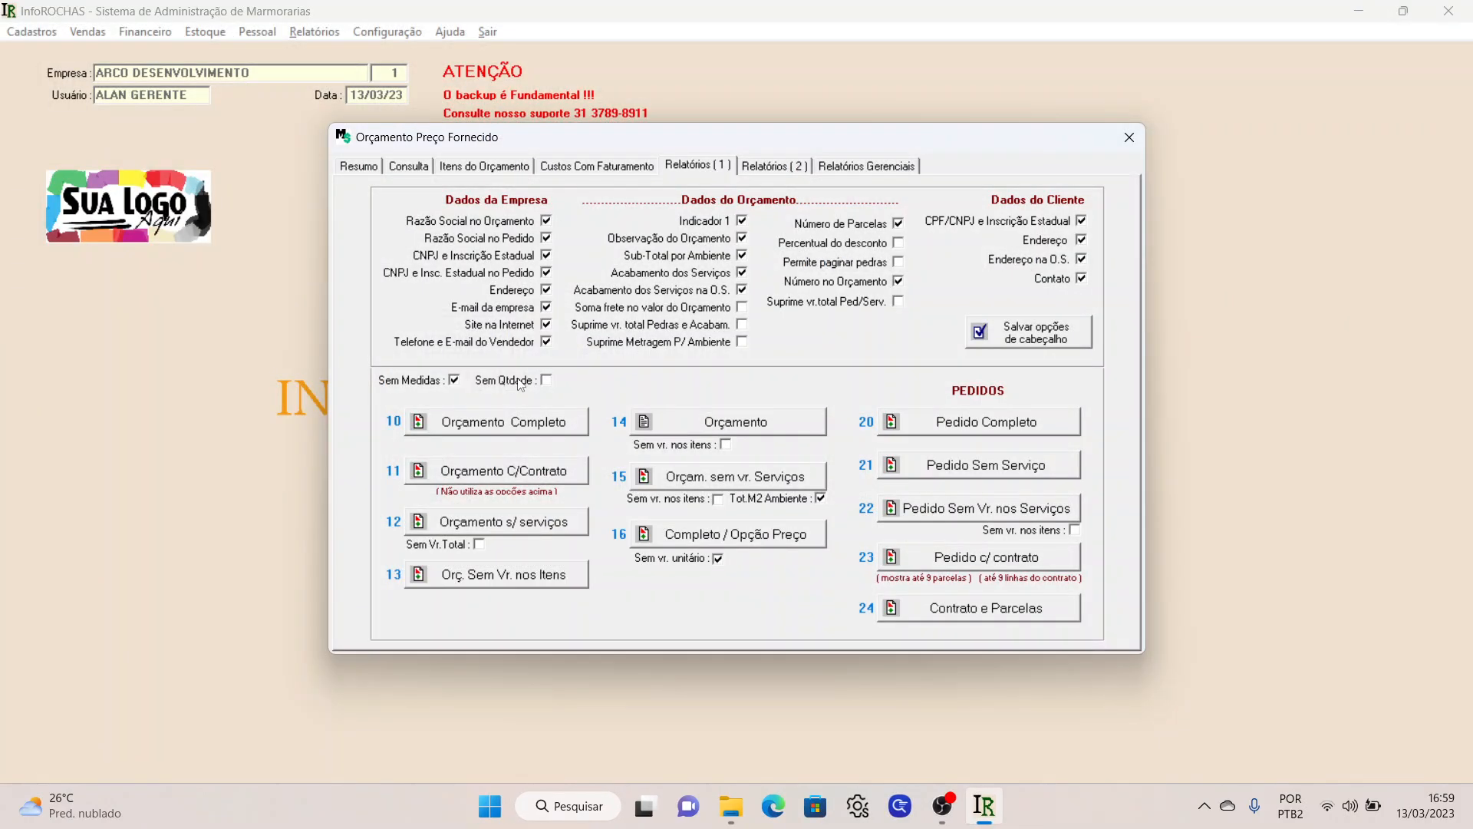
left_click(511, 575)
left_click(658, 453)
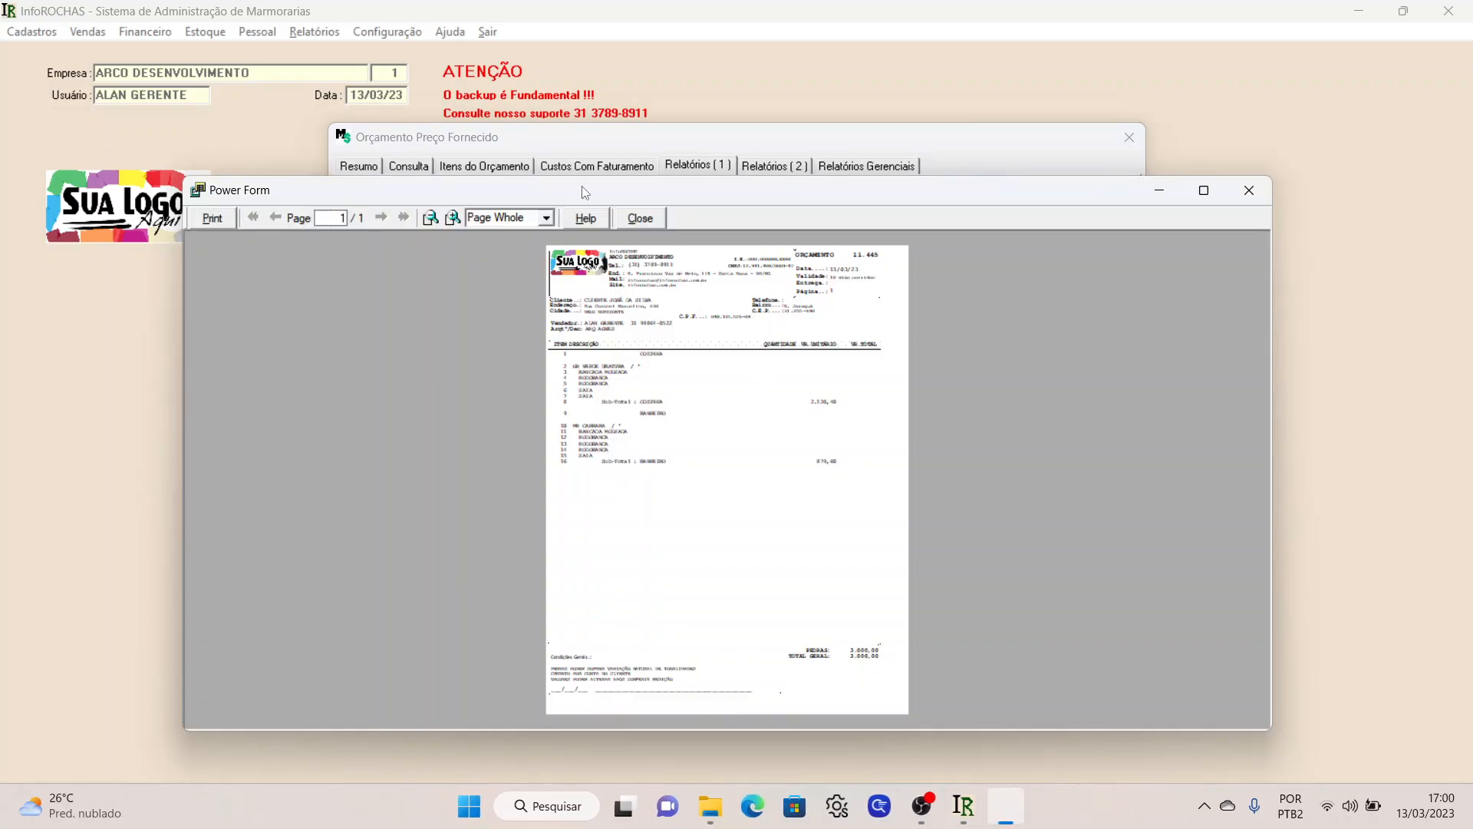
left_click(1196, 196)
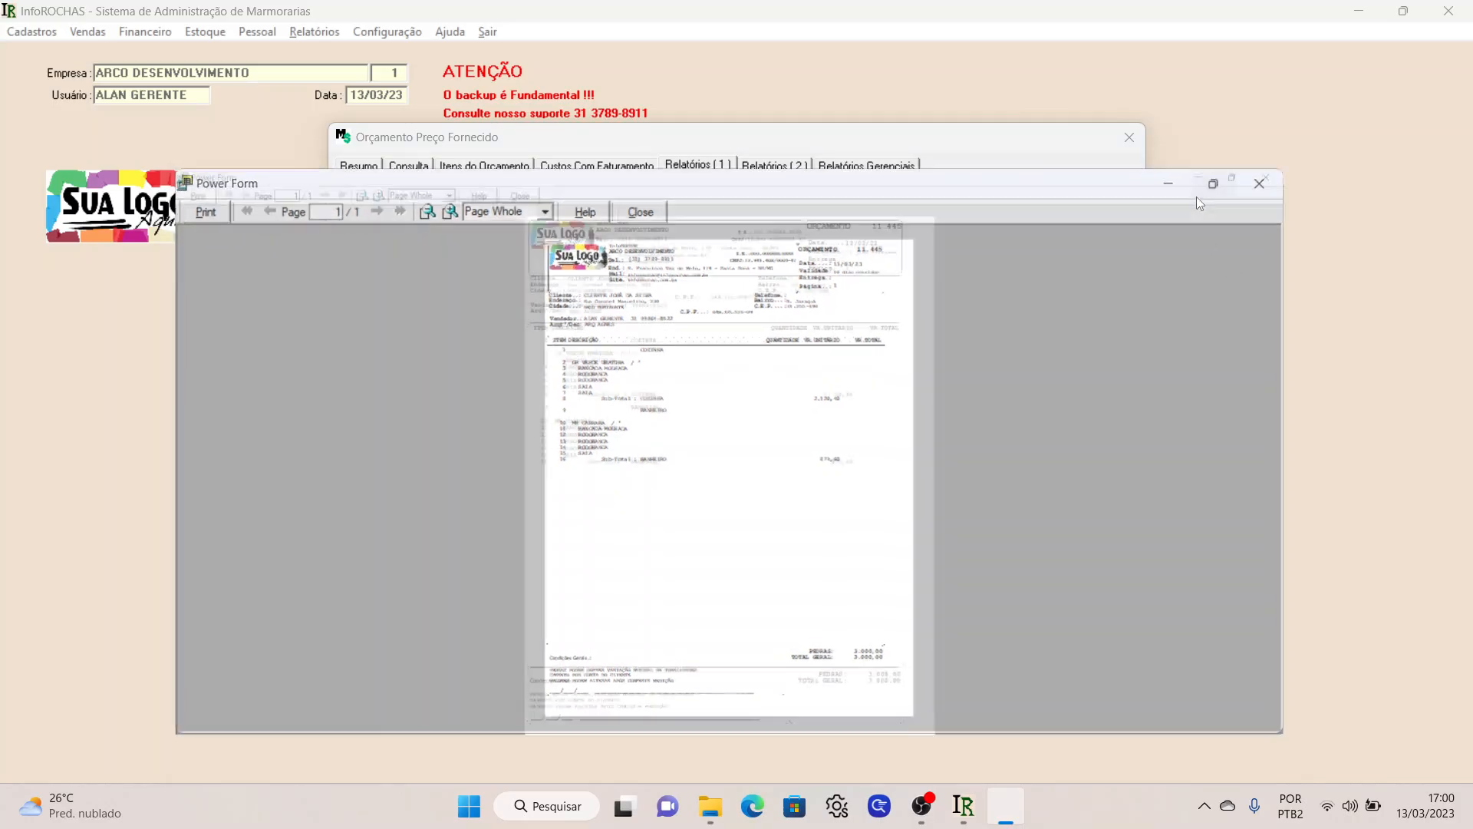
left_click(270, 35)
left_click(270, 35)
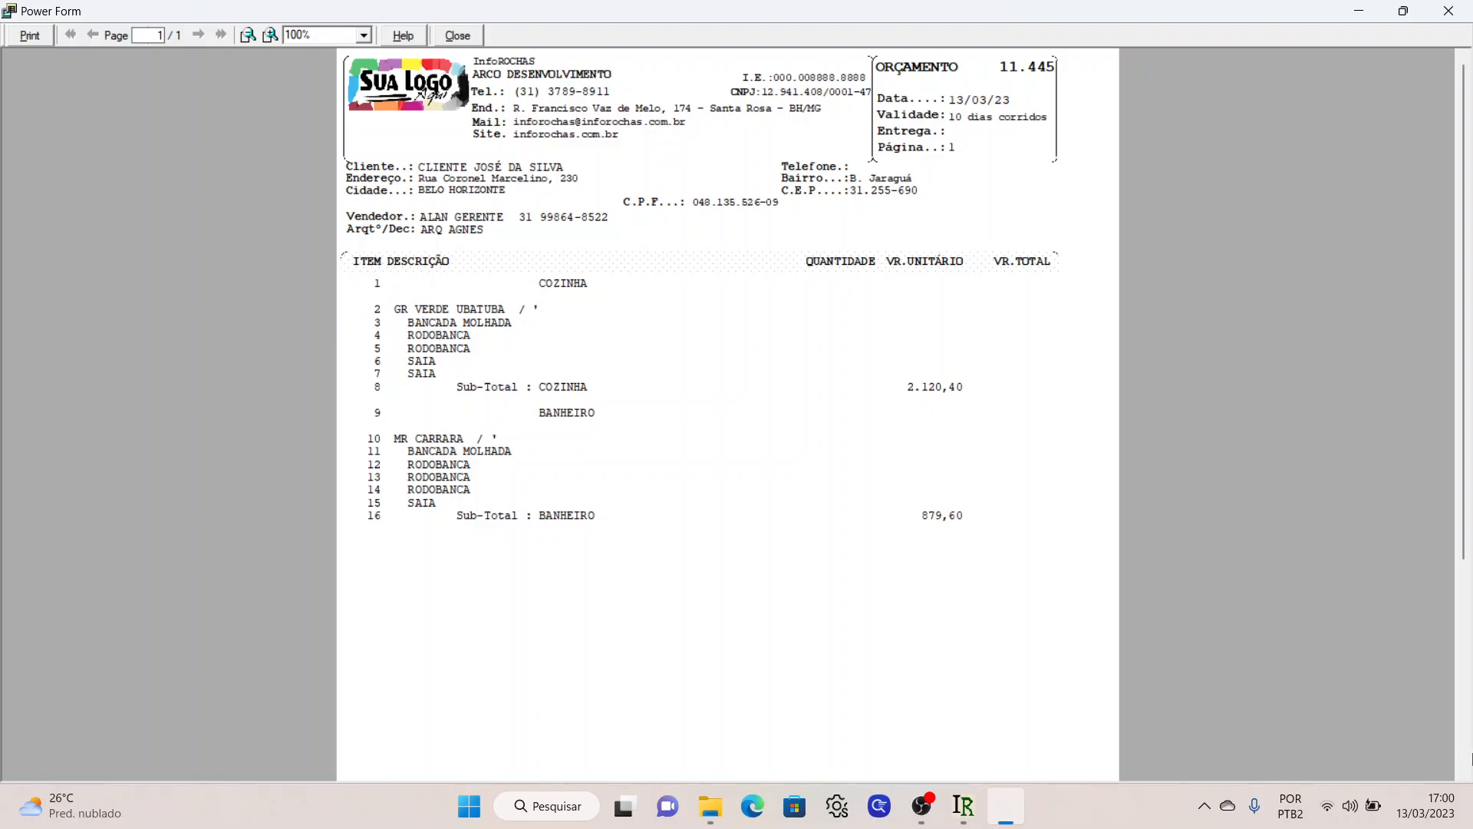
left_click(1464, 760)
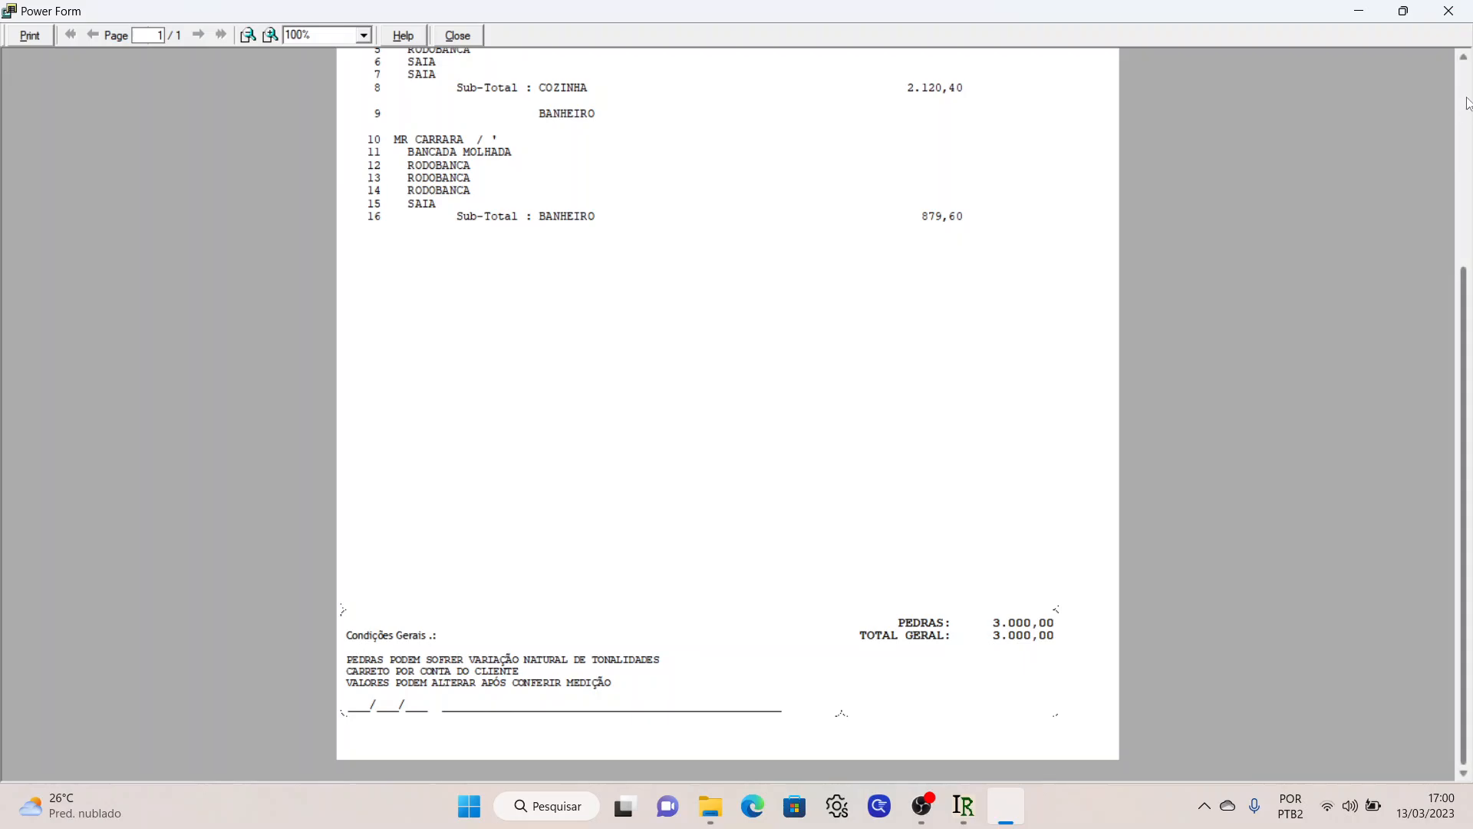
left_click(1463, 111)
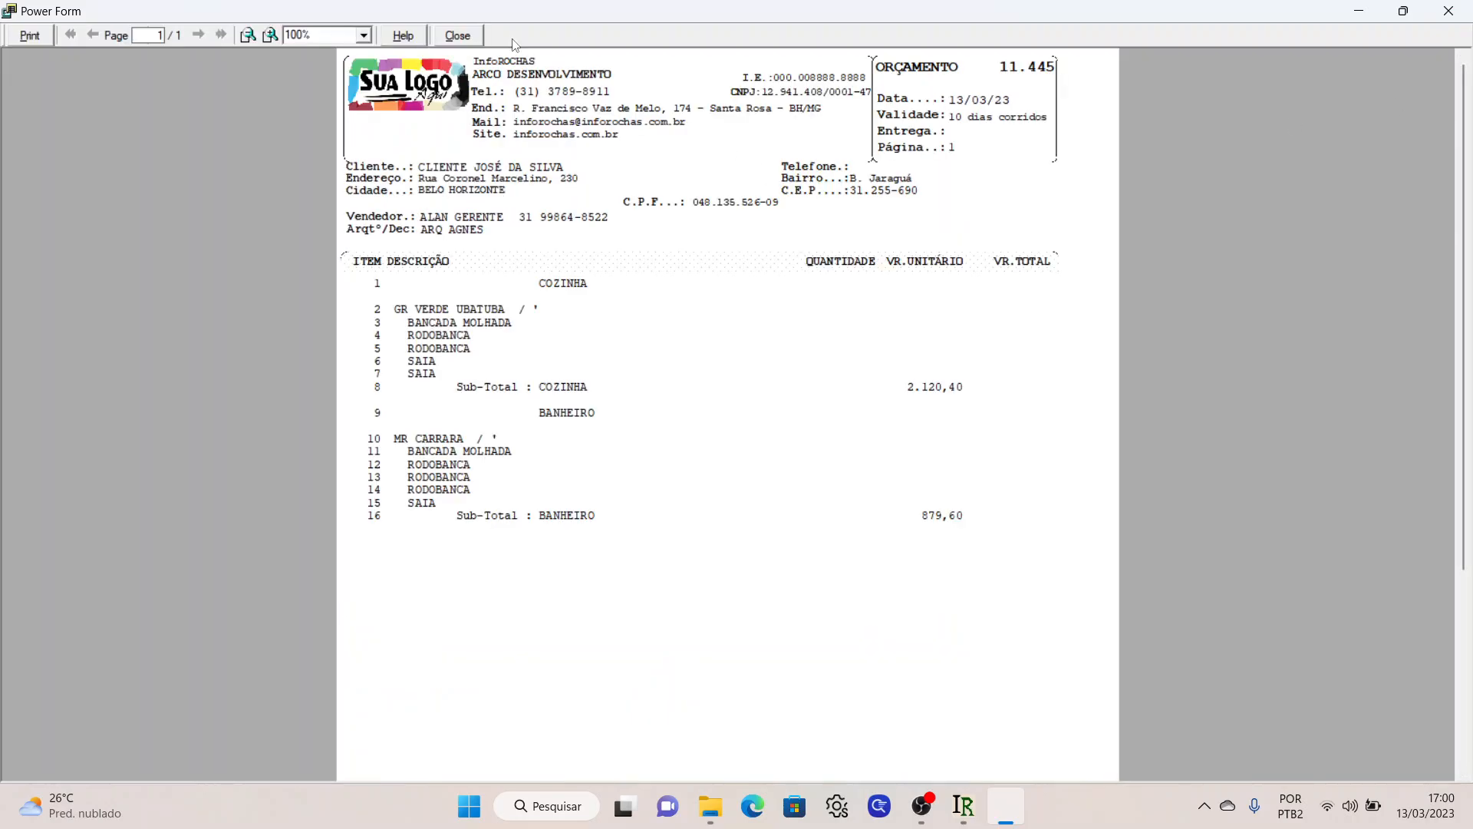
left_click(474, 36)
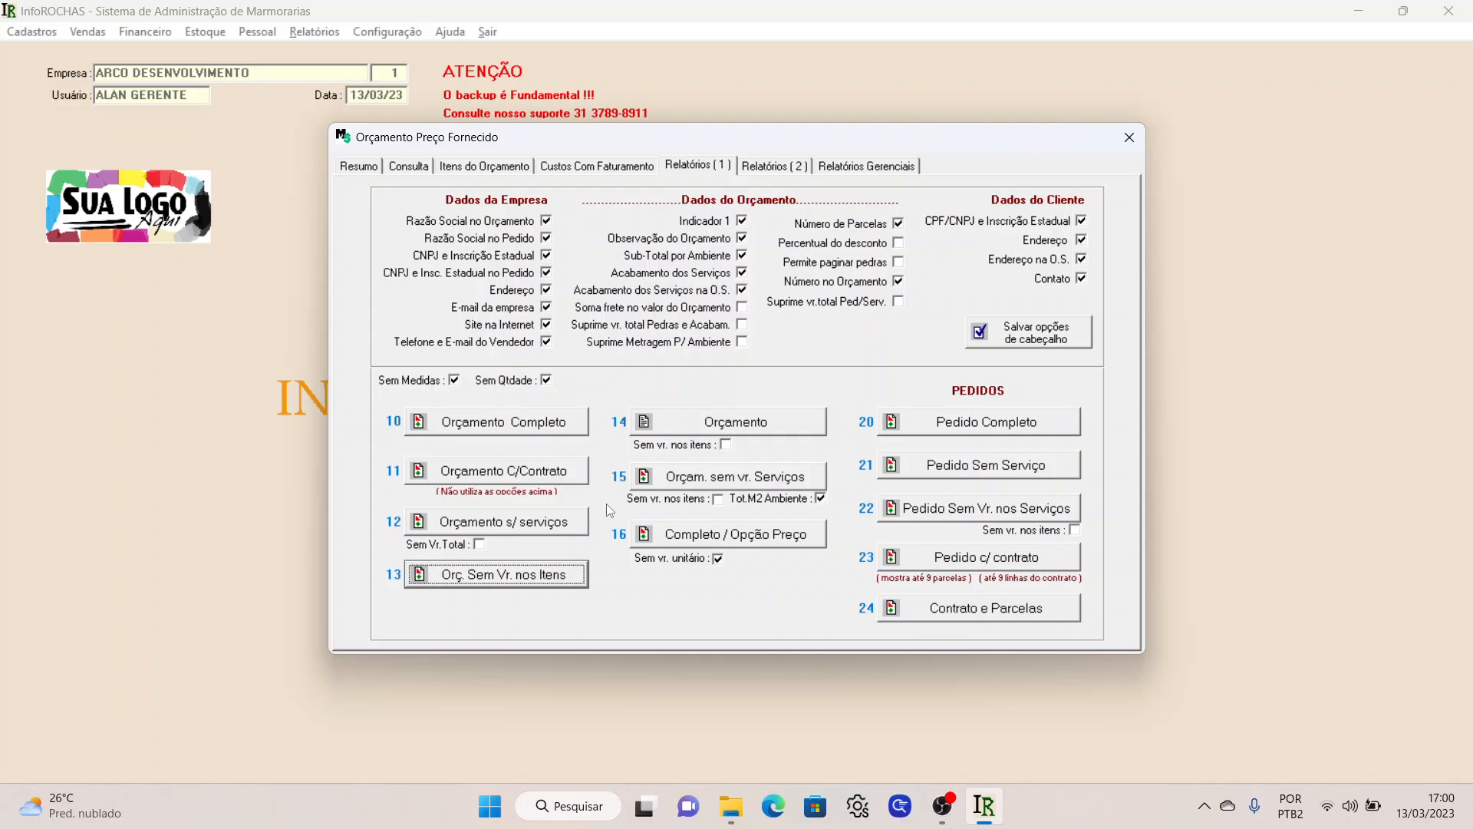
- Open the quote's Contrato form, review its Seleção do Contrato and Texto do Contrato pages, and exit without printing
left_click(771, 166)
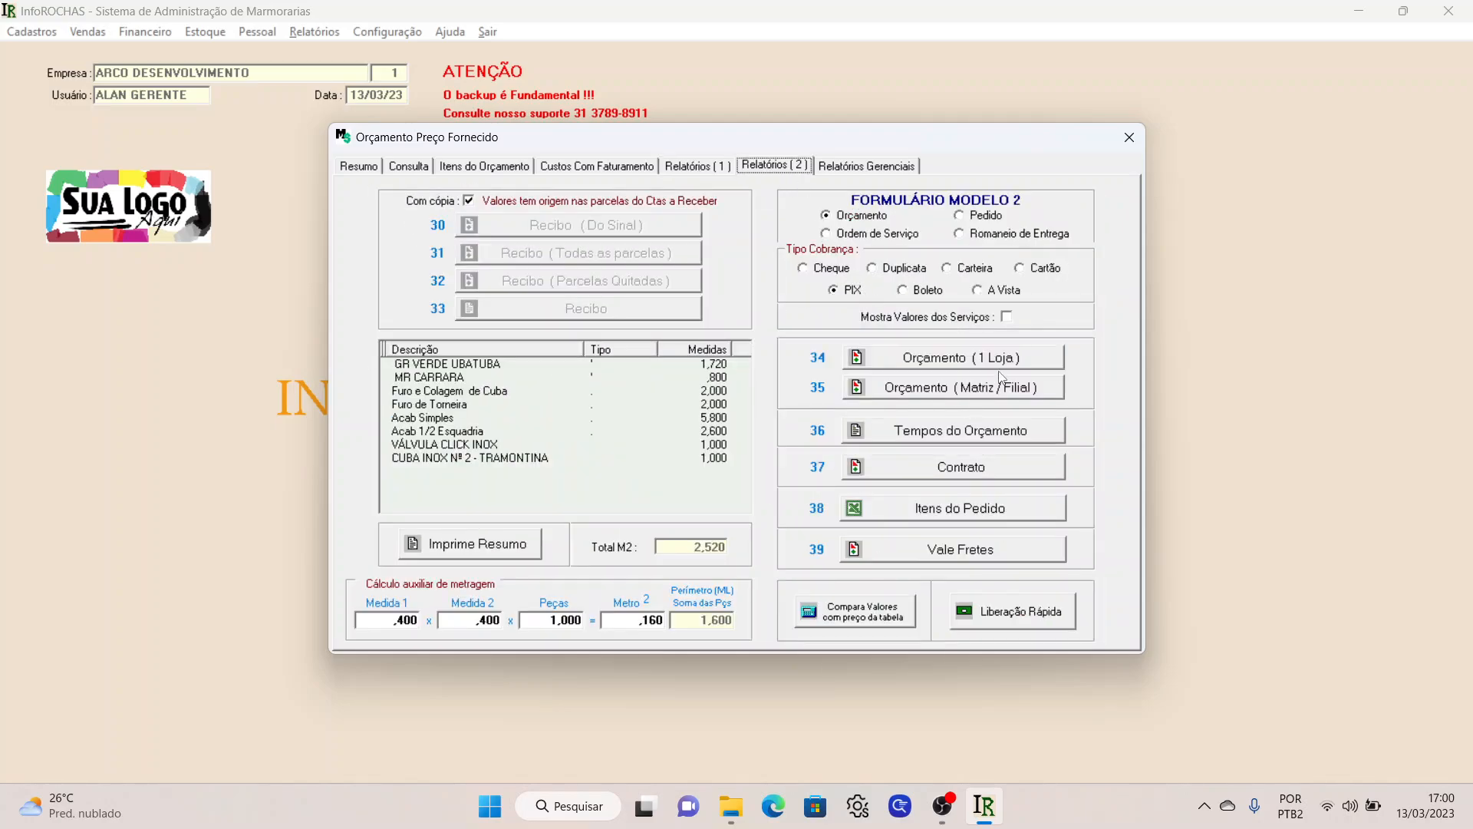
left_click(967, 464)
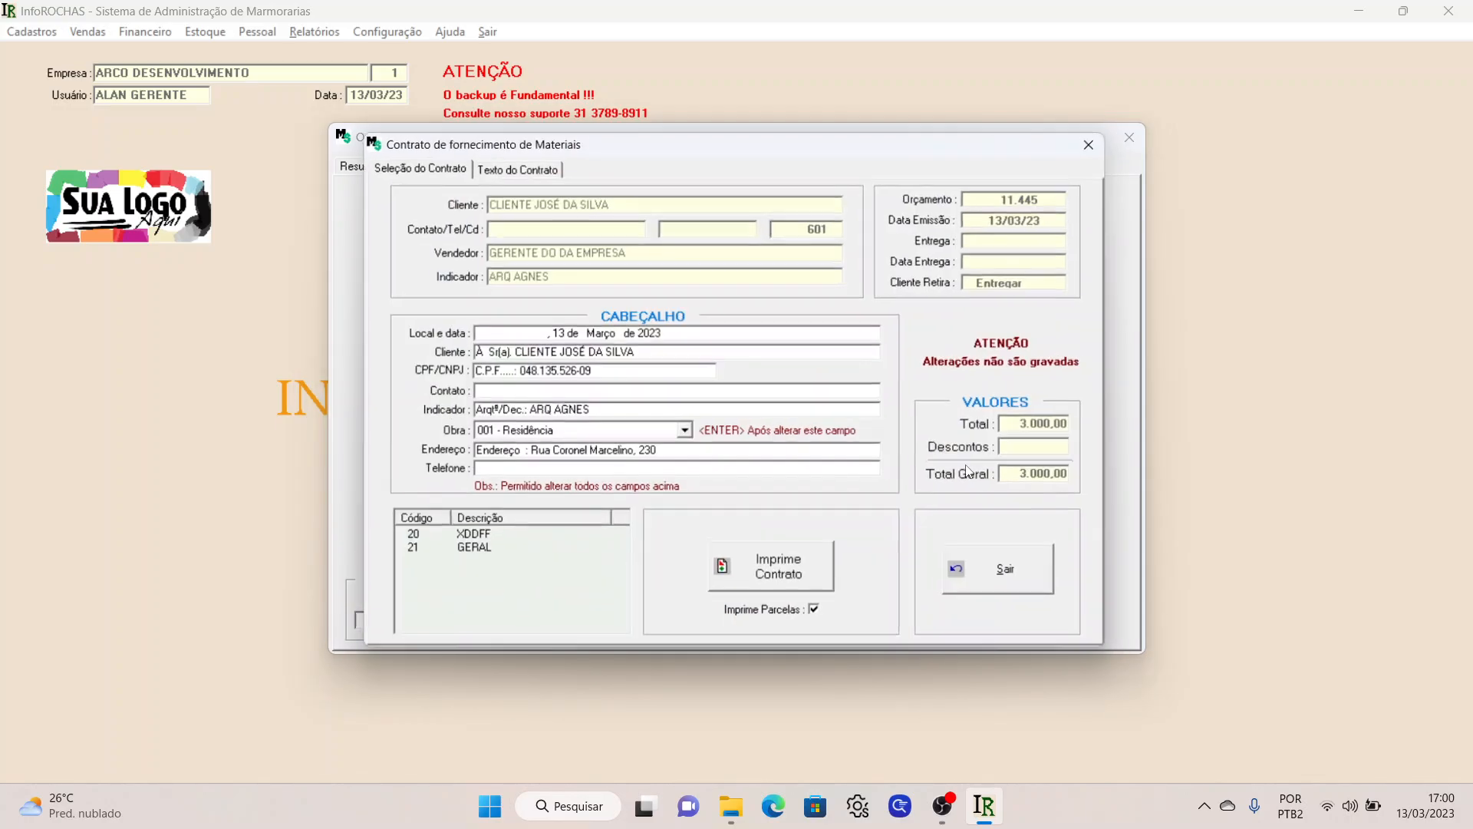
left_click(498, 170)
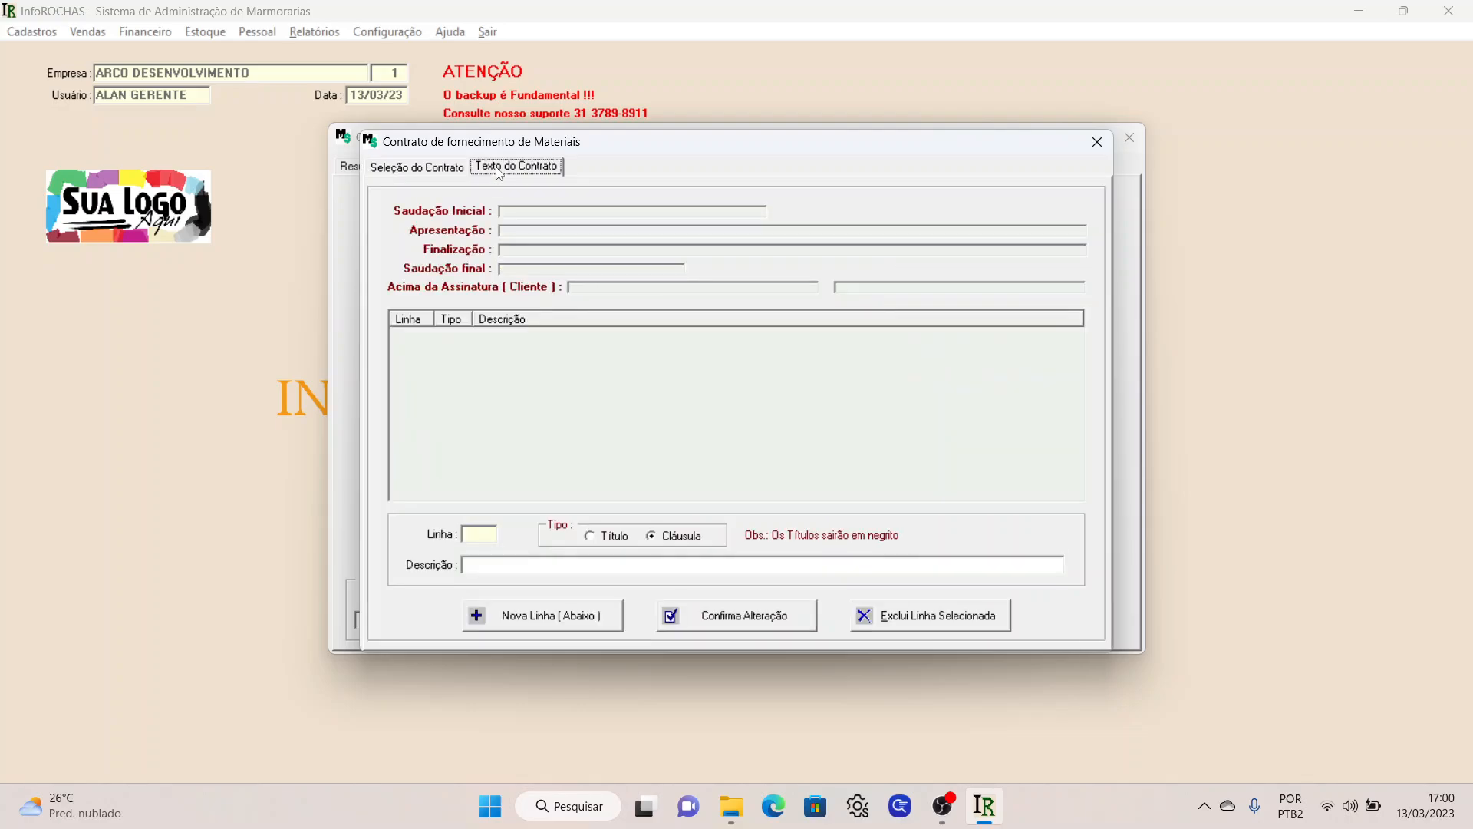
left_click(435, 162)
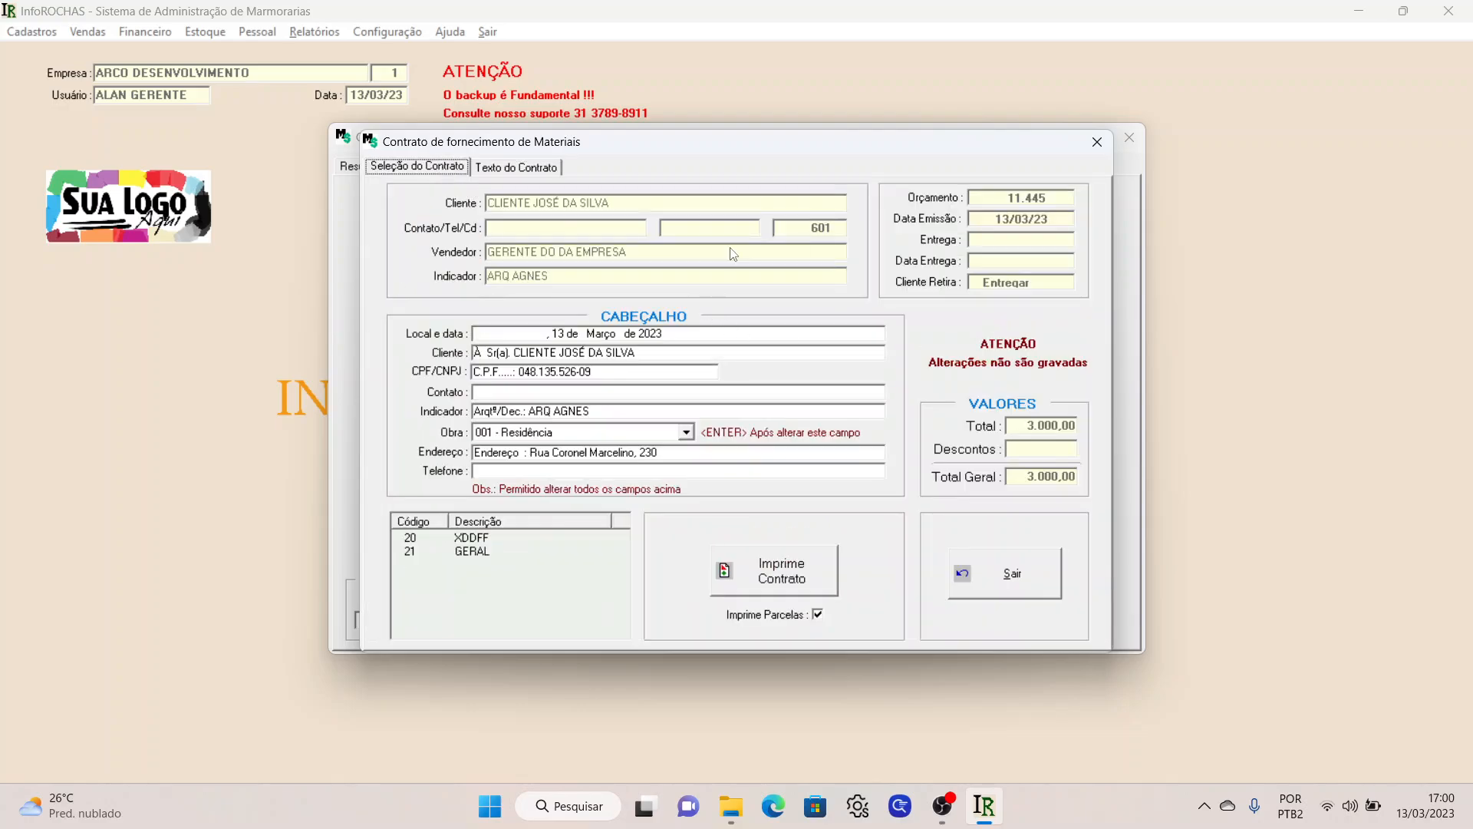
left_click(558, 169)
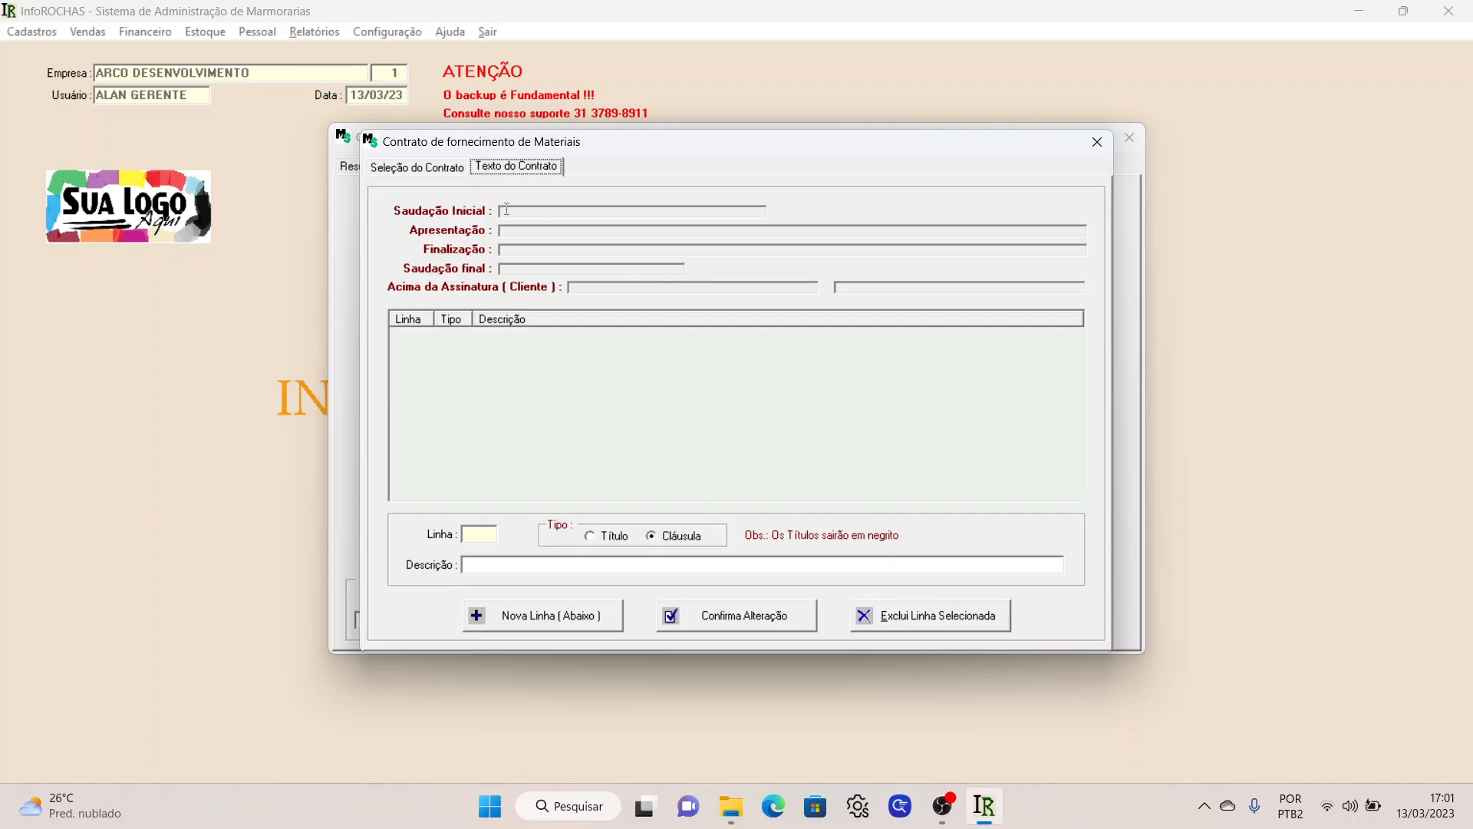
left_click(430, 167)
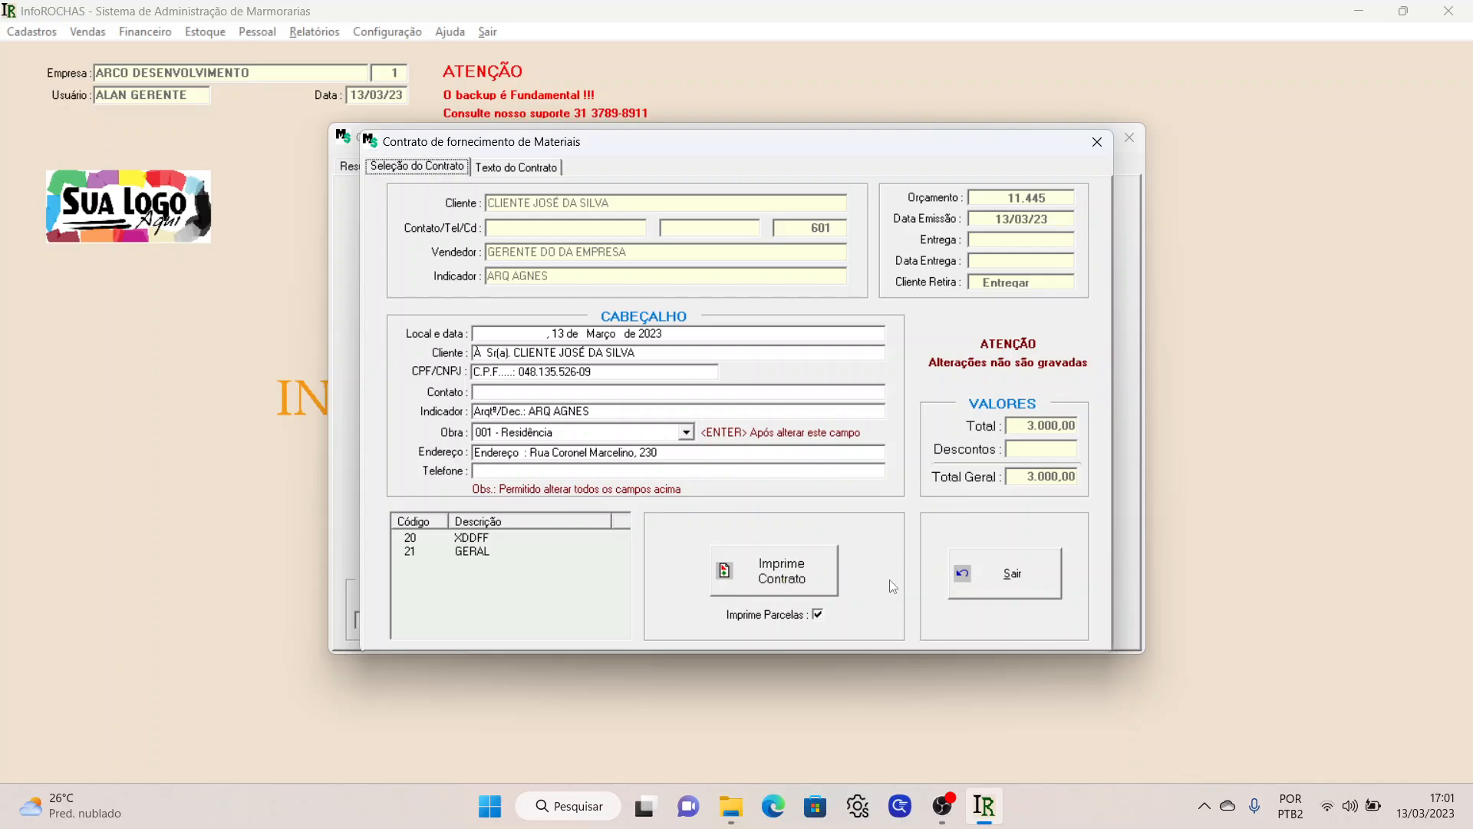
left_click(987, 588)
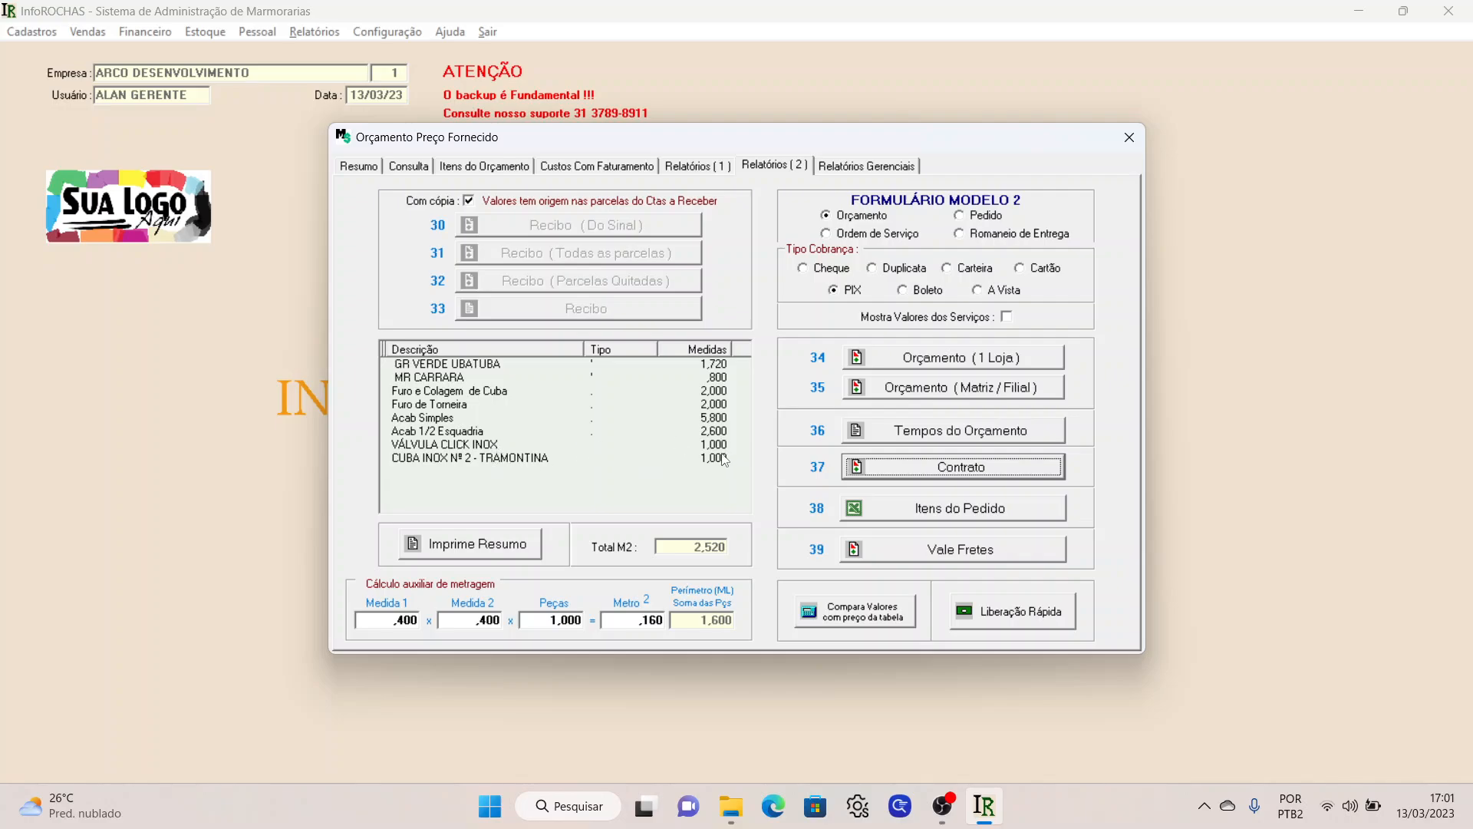
- Preview the summary report of the quote's stone, service and product measurements, closing it when done
left_click(462, 548)
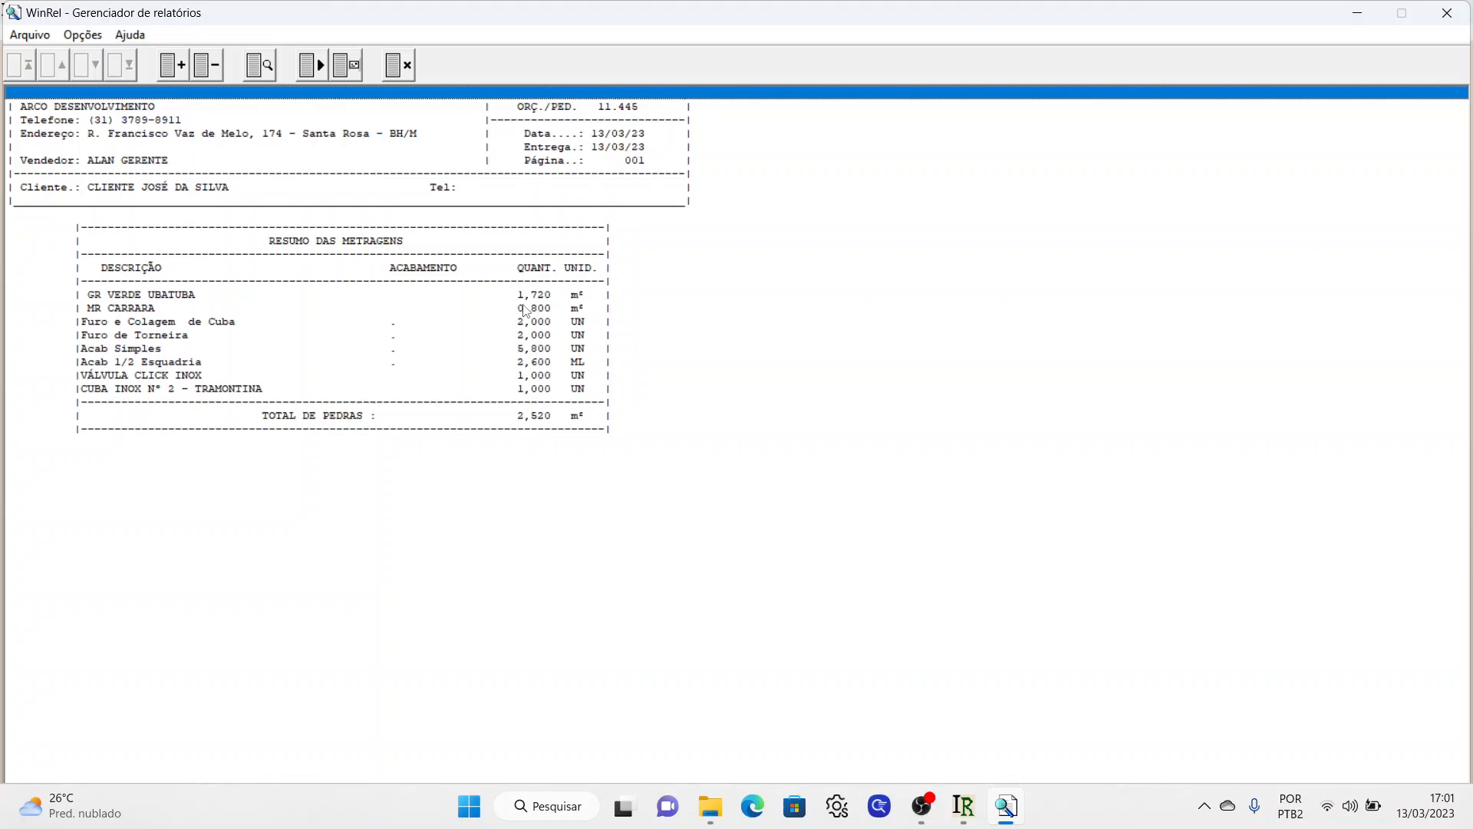
left_click(401, 75)
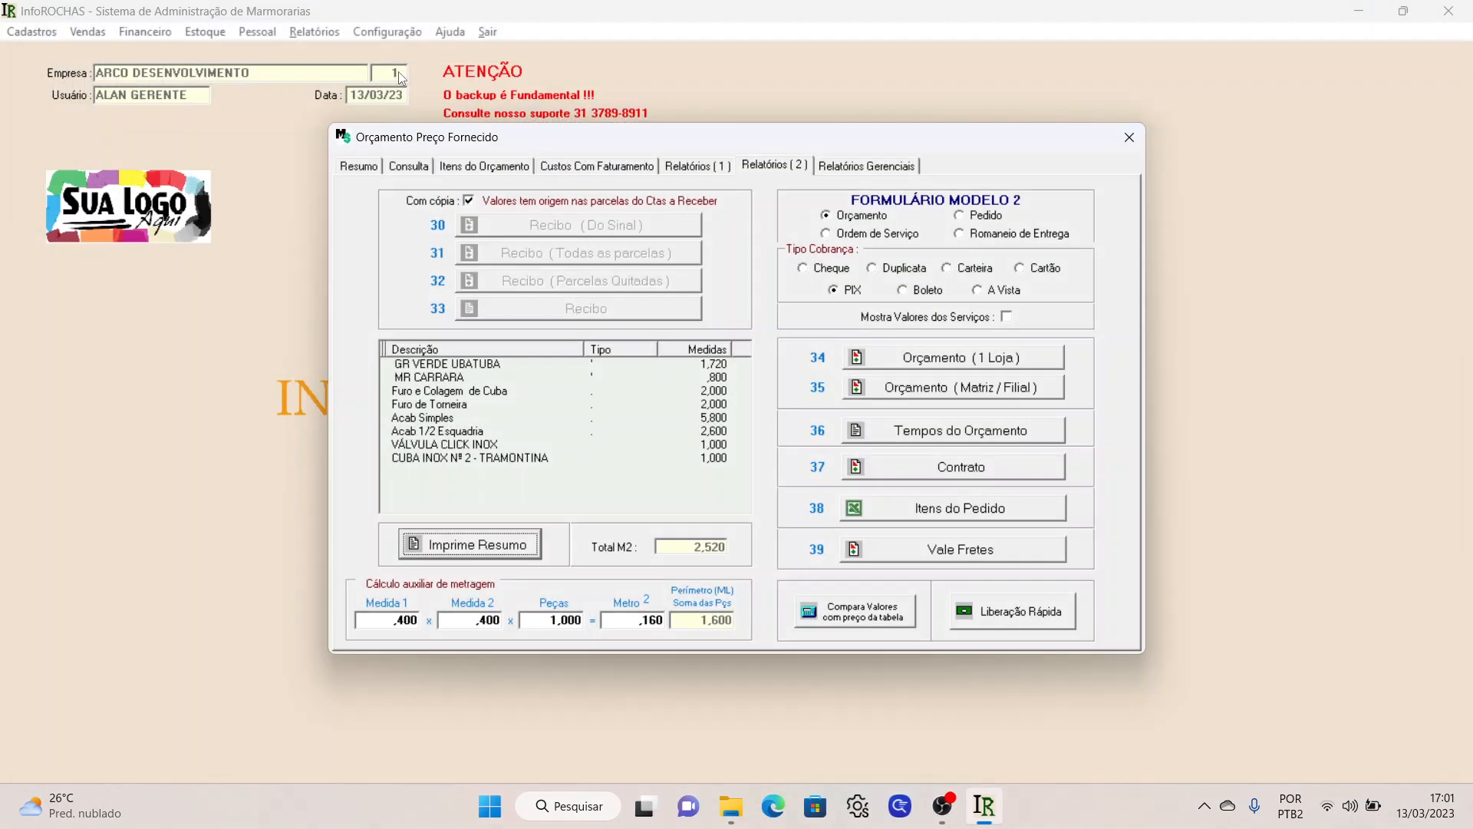
- Review the quote's Custos Com Faturamento and calculate its profit margins in the managerial reports
left_click(857, 176)
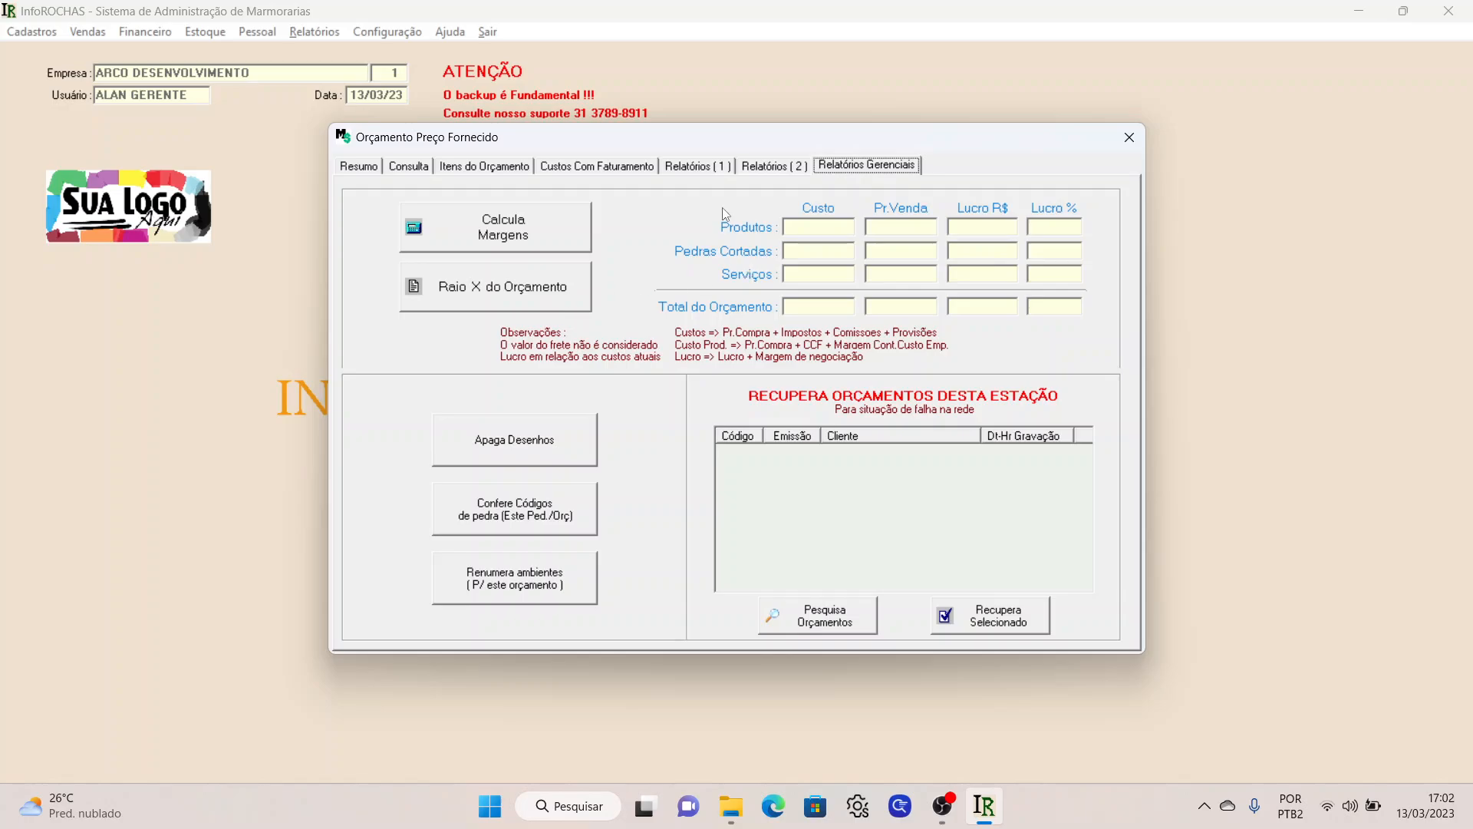
left_click(618, 167)
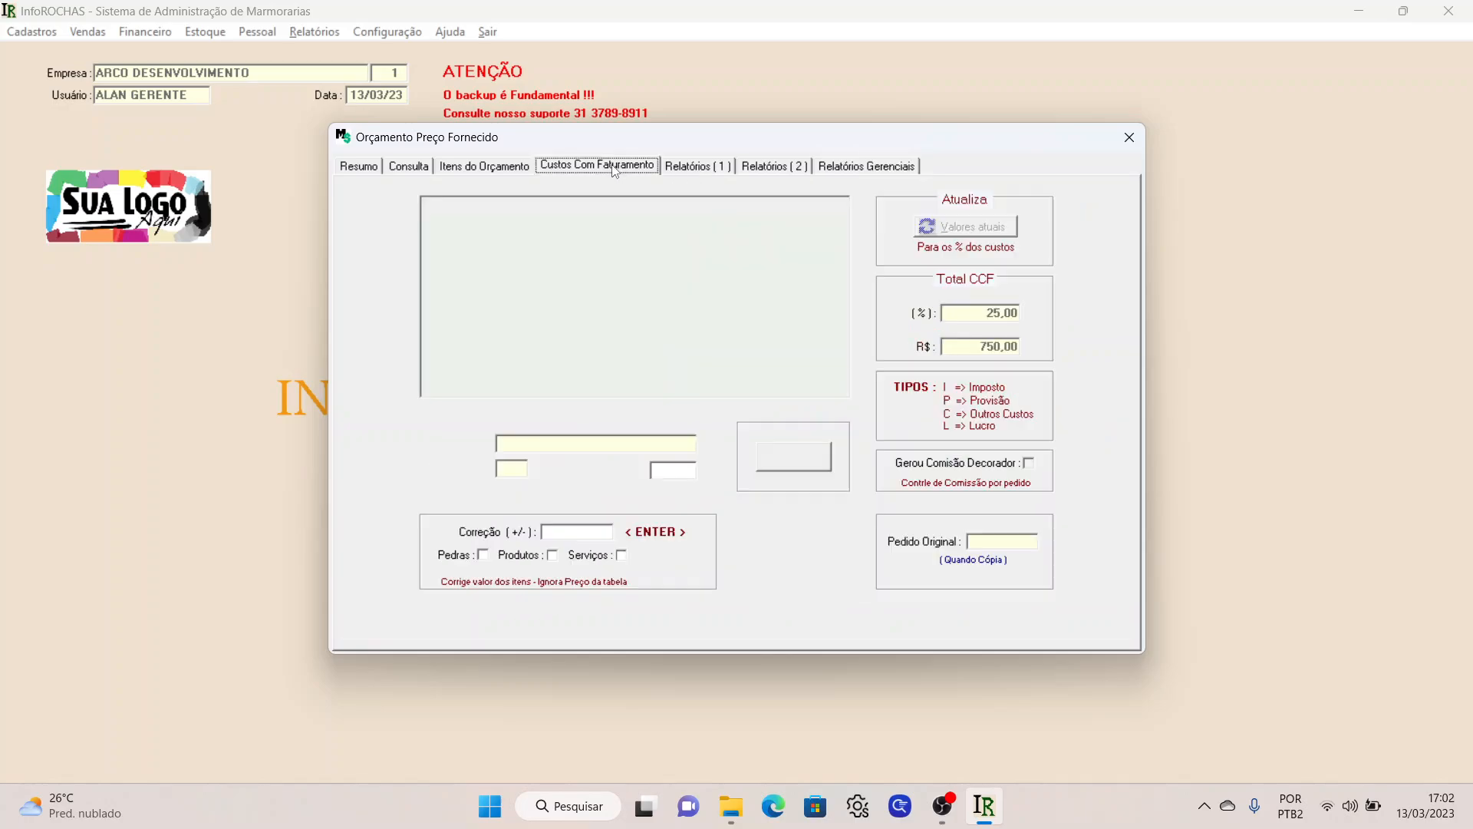
left_click(841, 168)
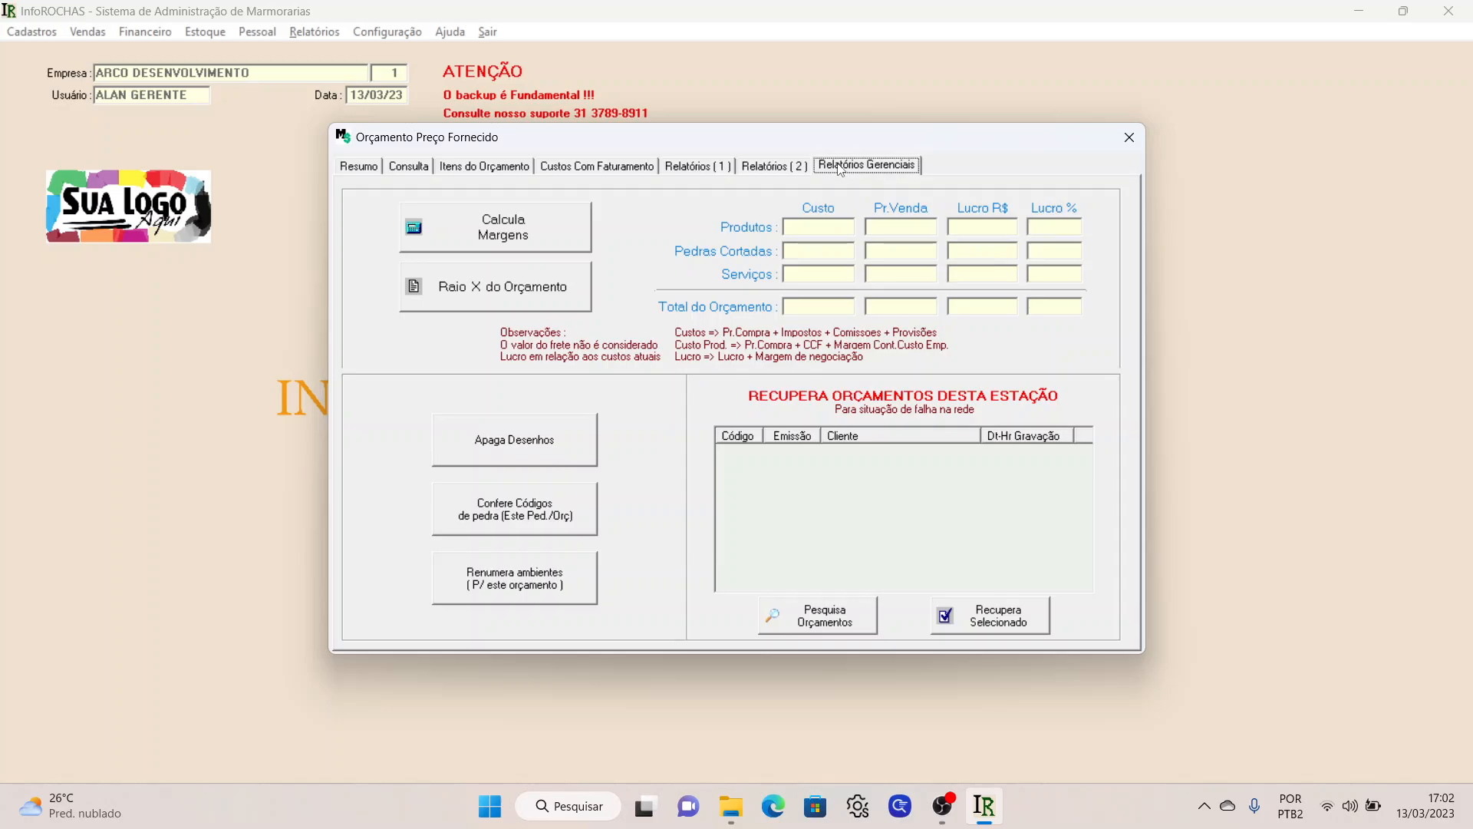
left_click(626, 170)
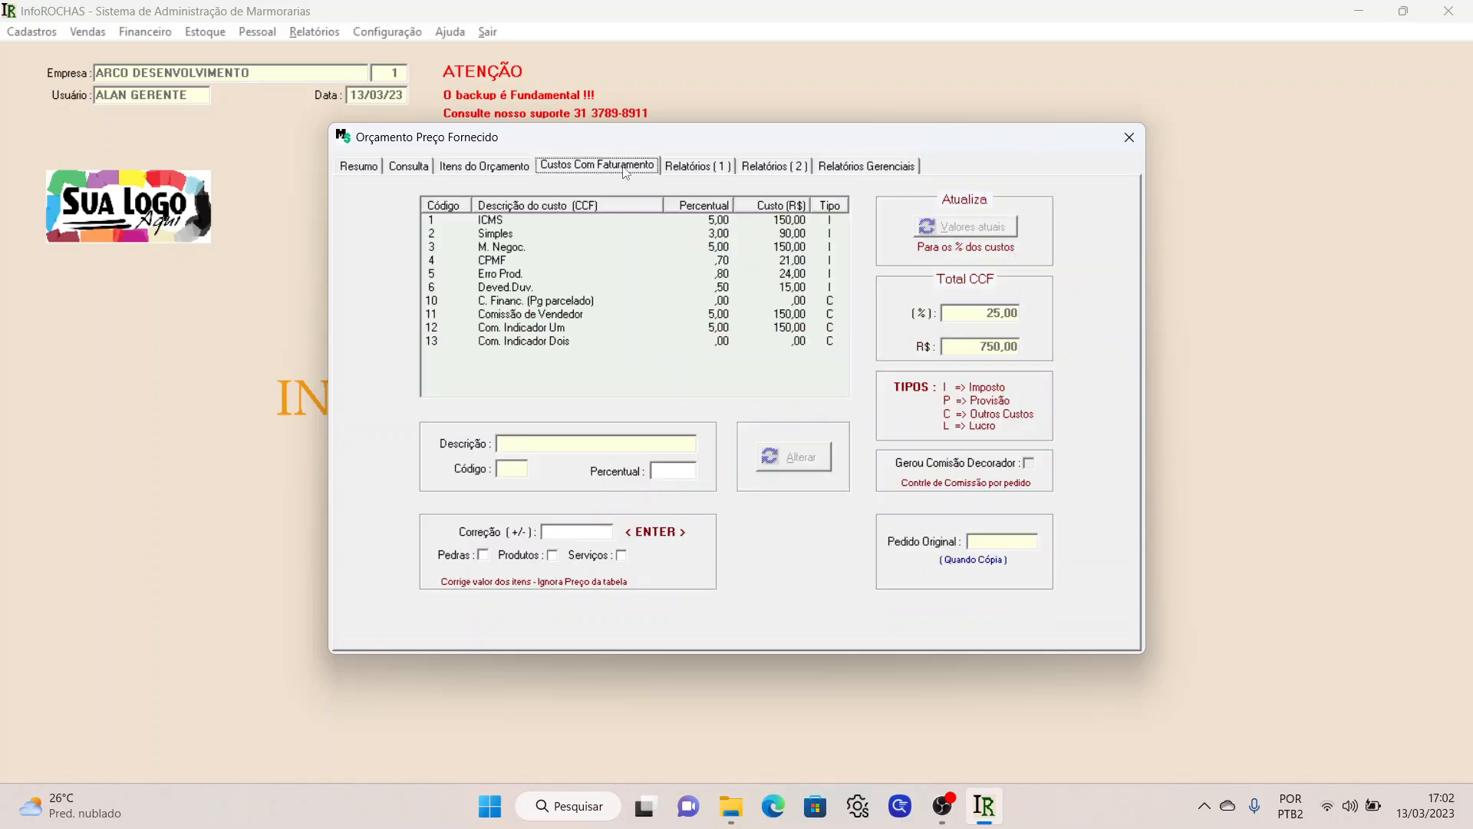
left_click(887, 167)
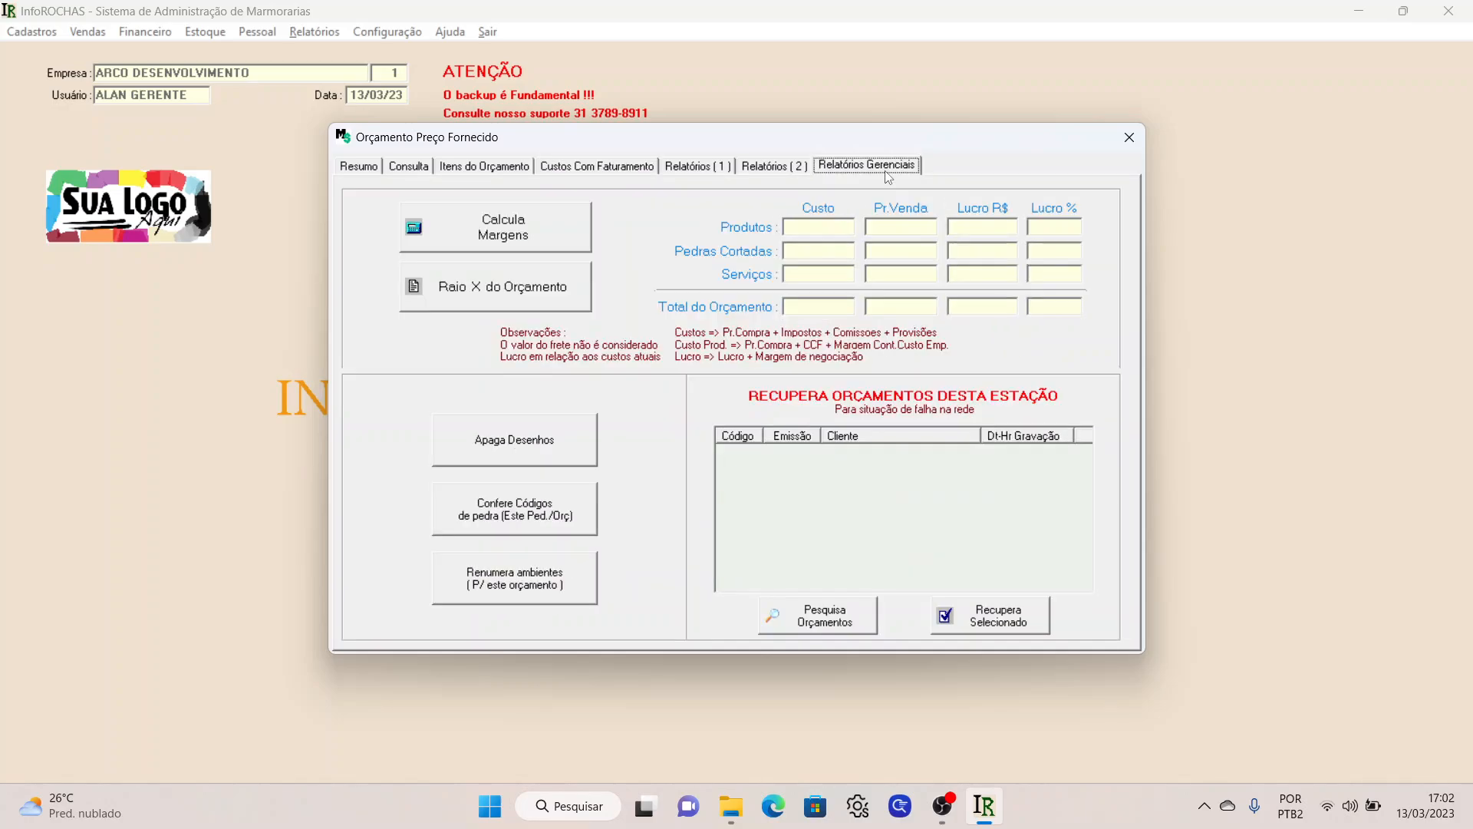
left_click(548, 223)
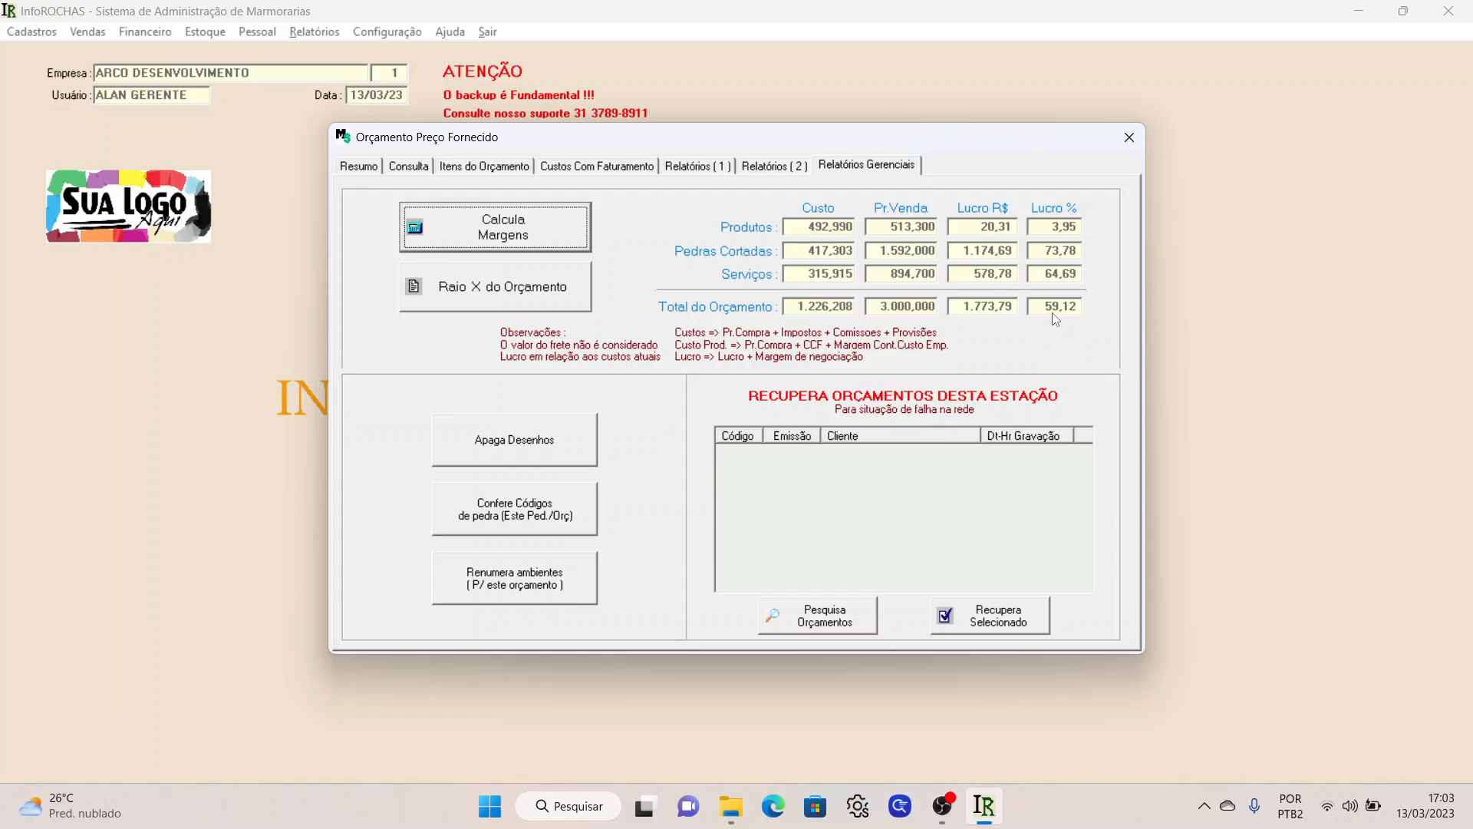
- Leave the quote form from its Resumo page, exit InfoROCHAS, and clear the remaining windows off the desktop
left_click(378, 167)
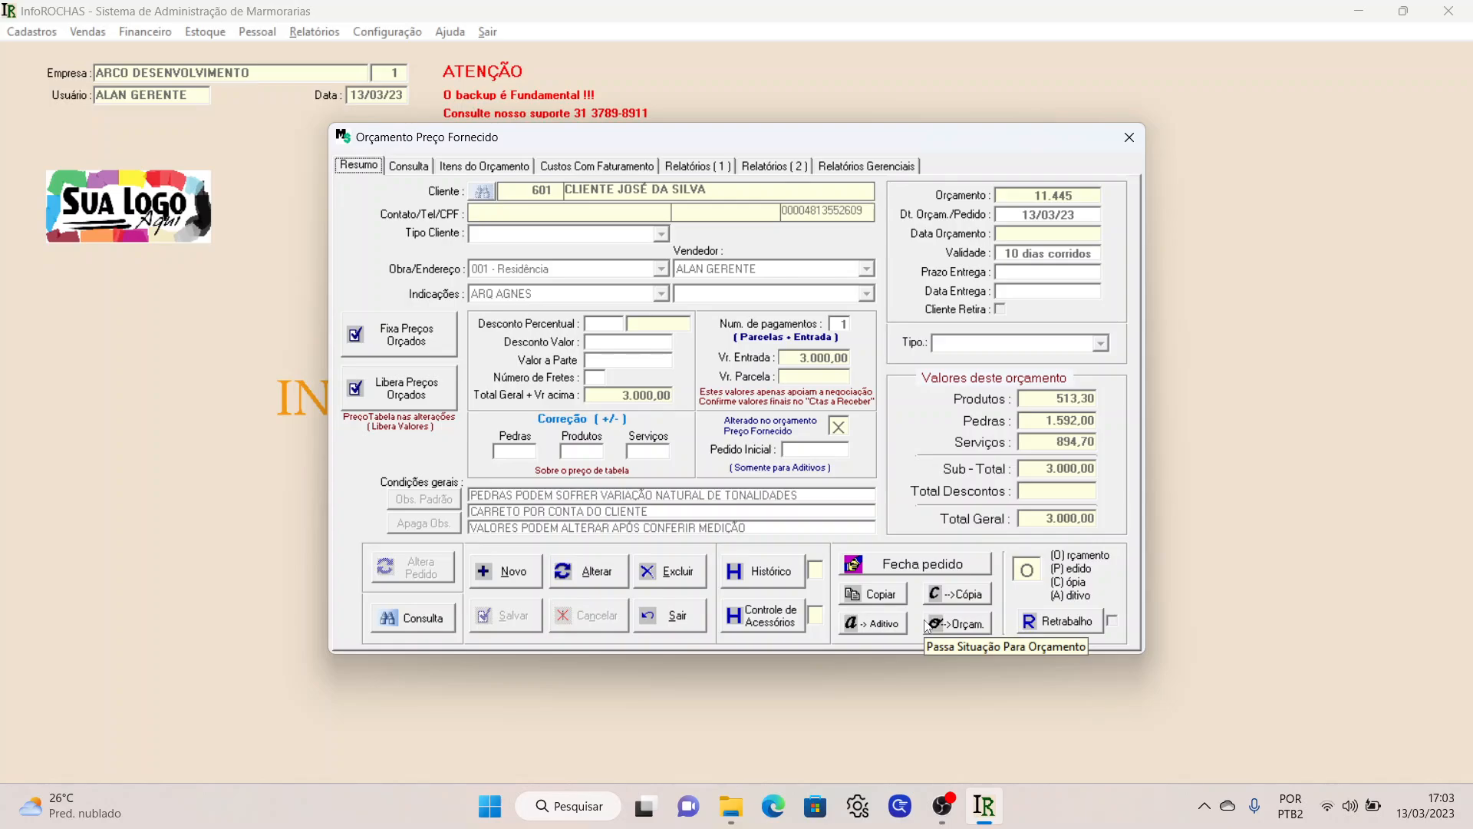
left_click(659, 619)
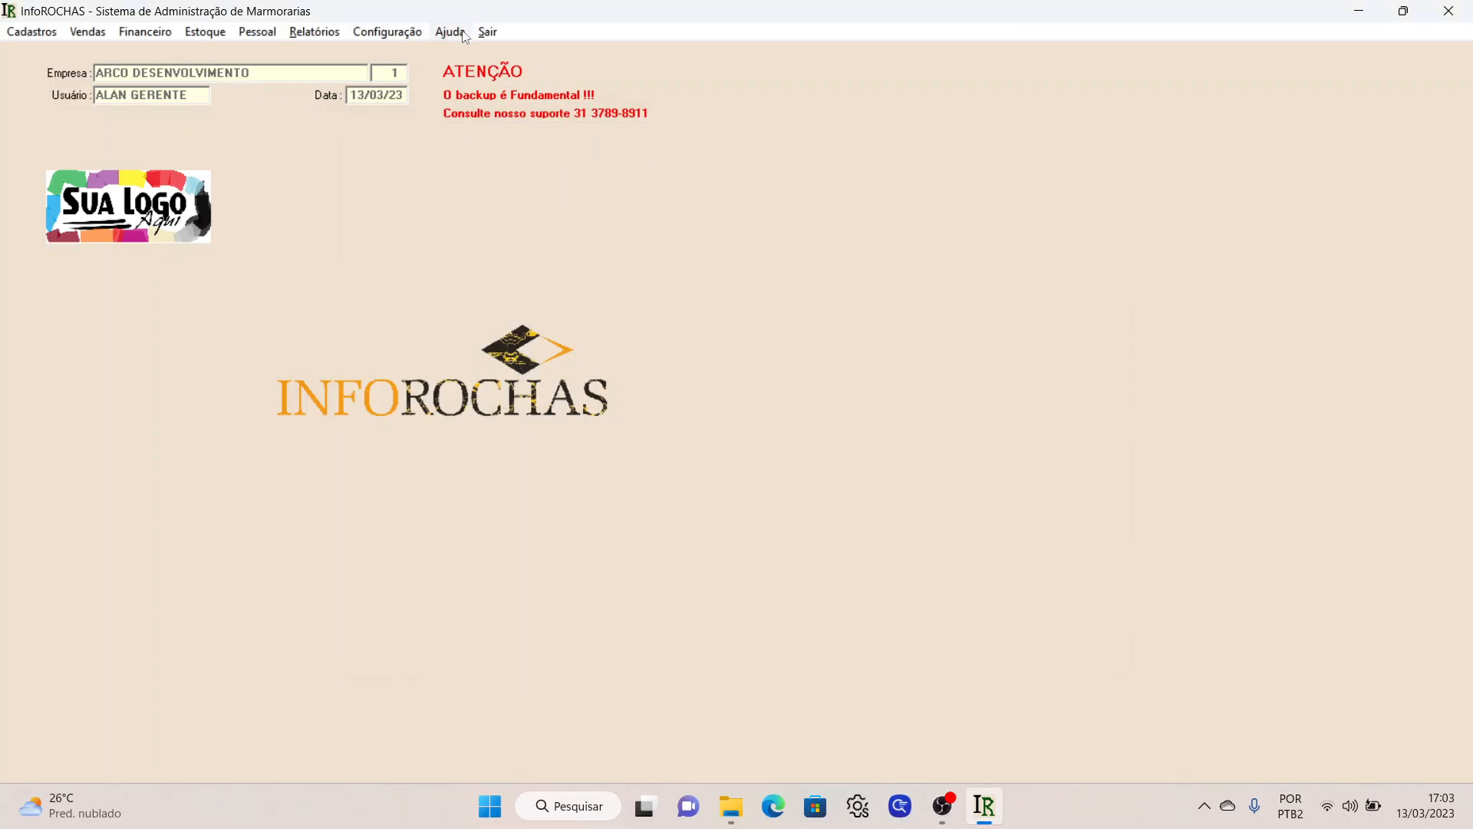
left_click(487, 32)
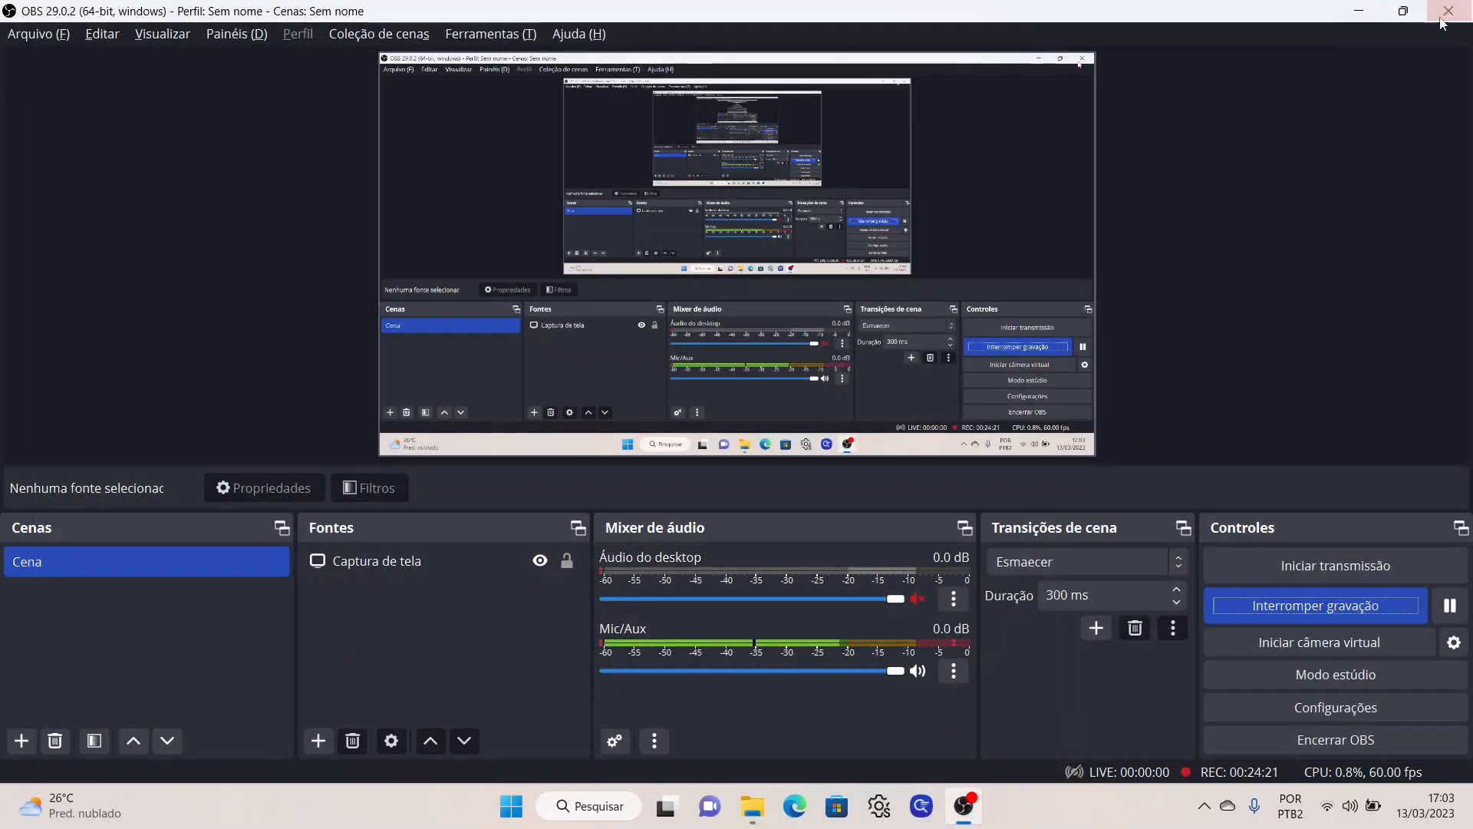
left_click(1403, 11)
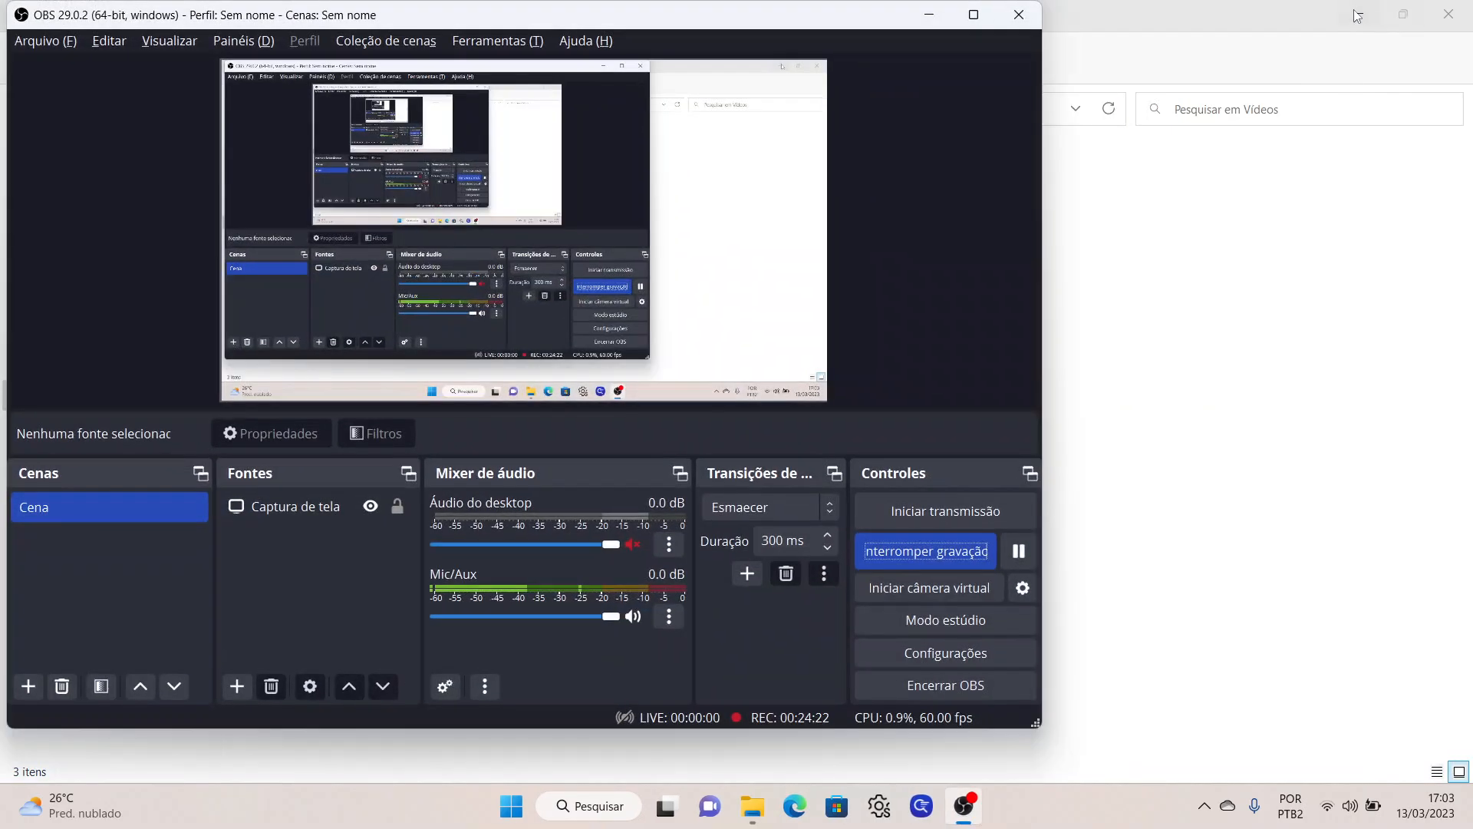
left_click(929, 15)
left_click(1449, 14)
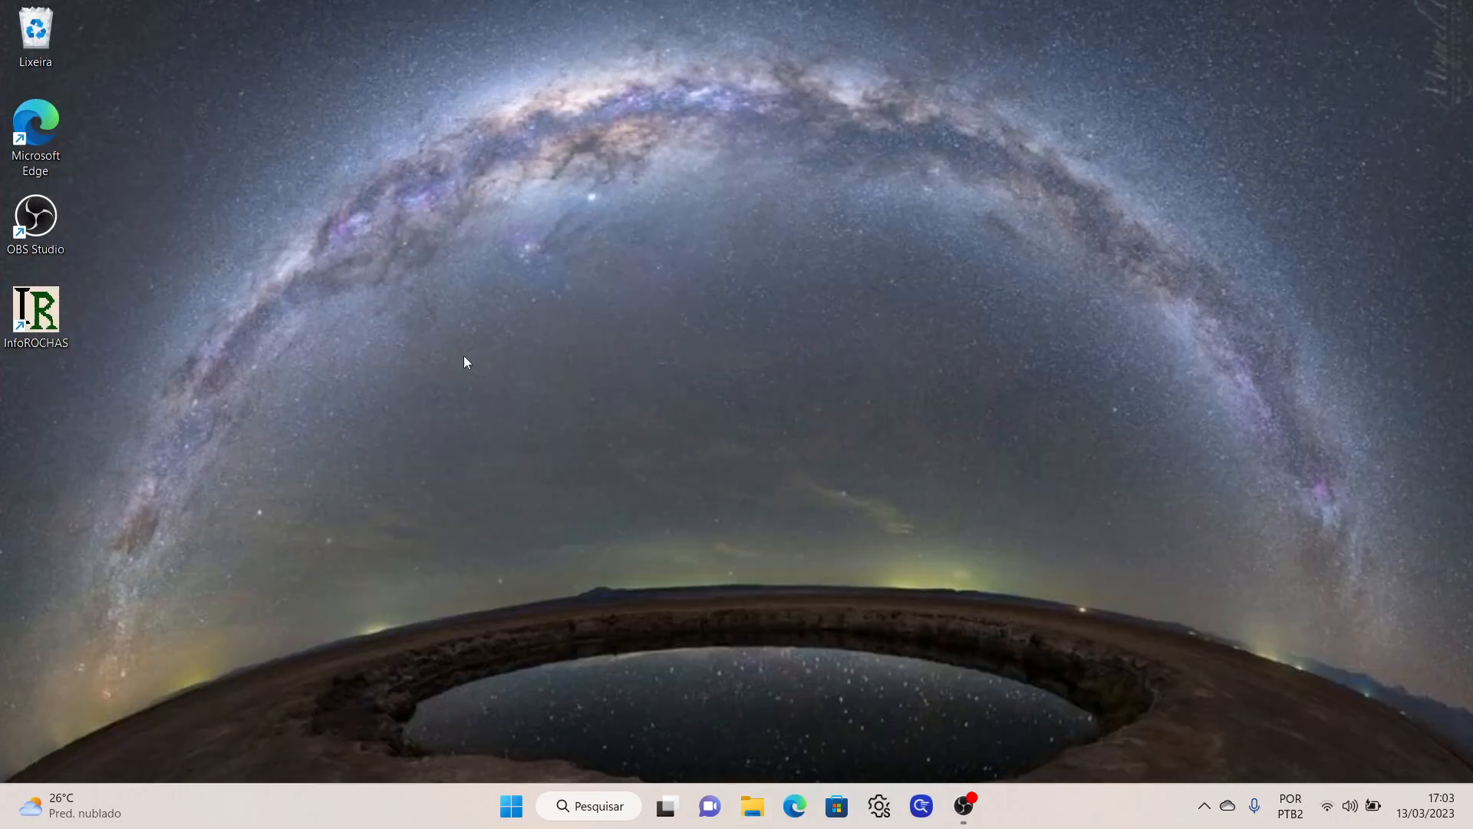
- Restart InfoROCHAS from the desktop, sign in with the manager user, and maximize the main window
double_click(64, 308)
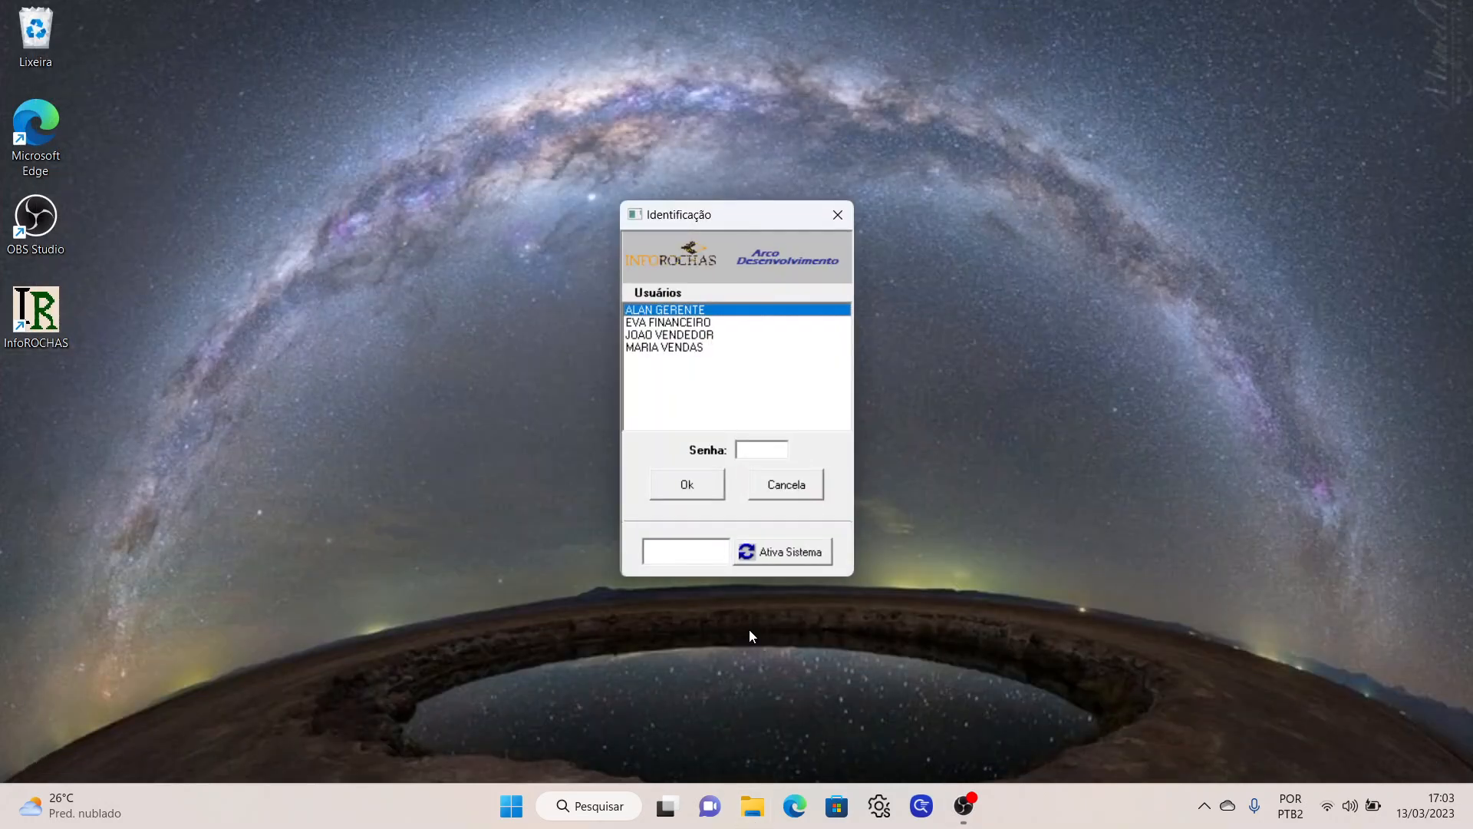
left_click(756, 449)
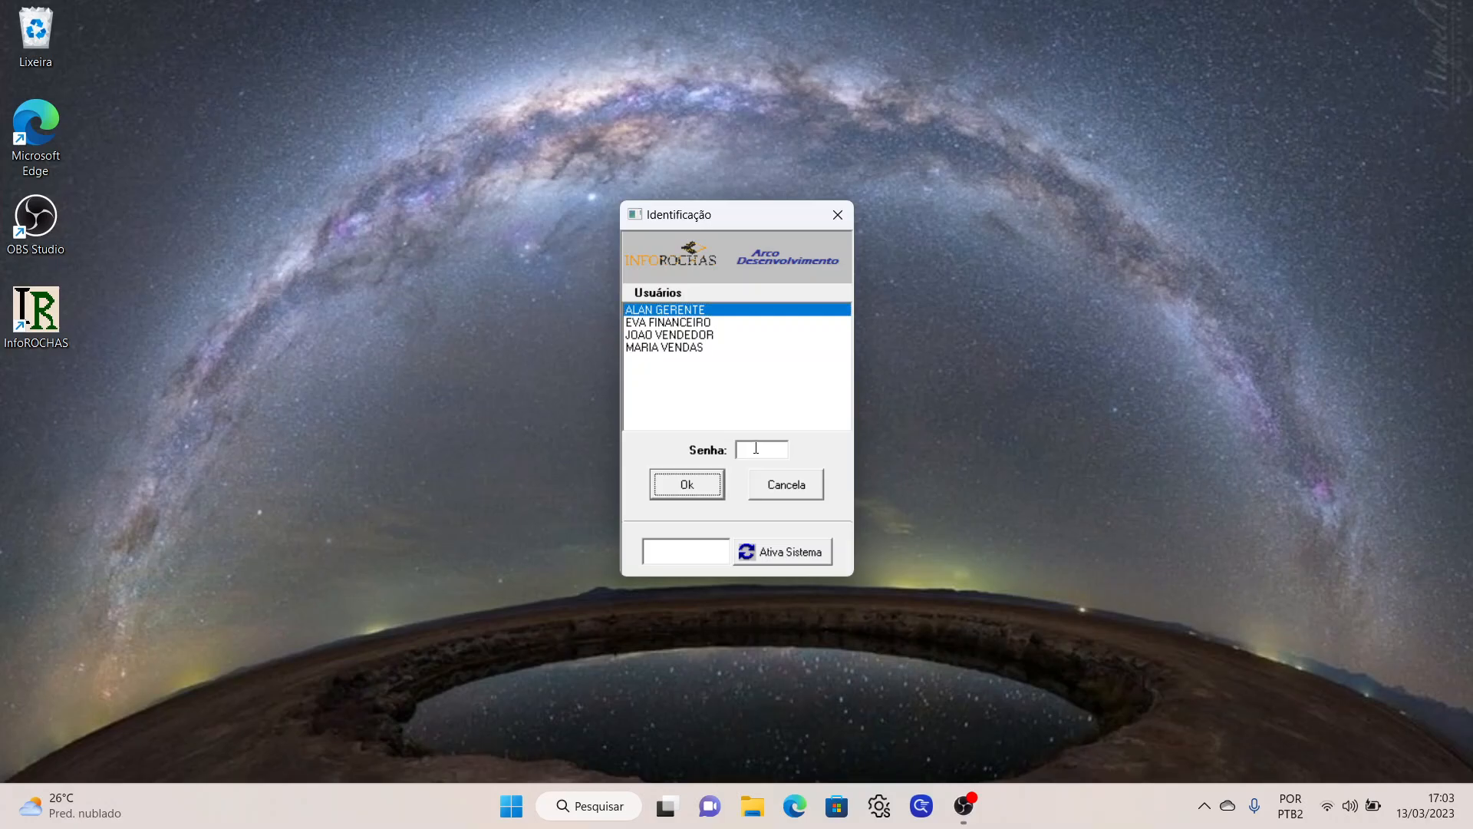
key("Return")
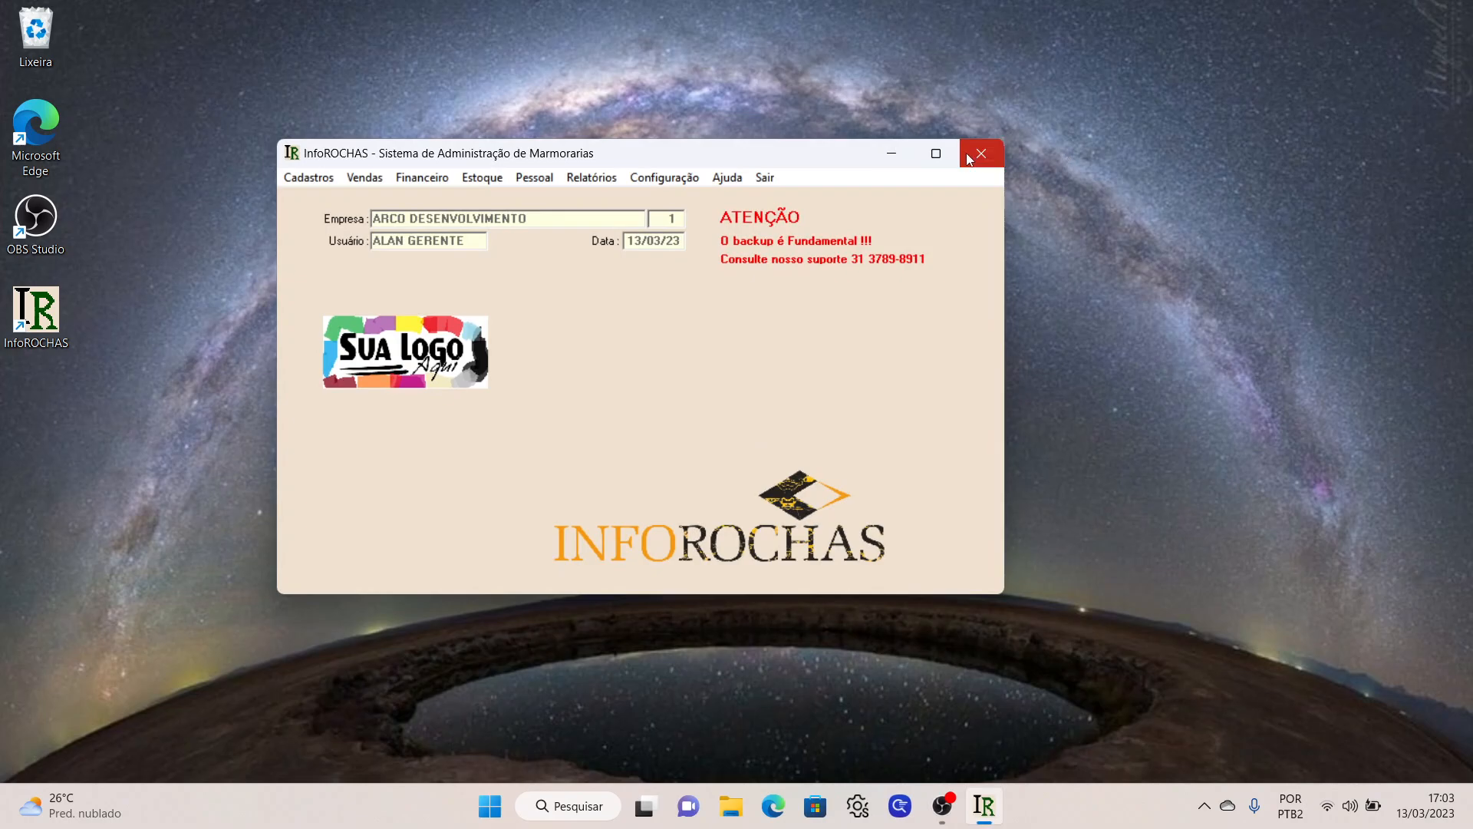
left_click(942, 155)
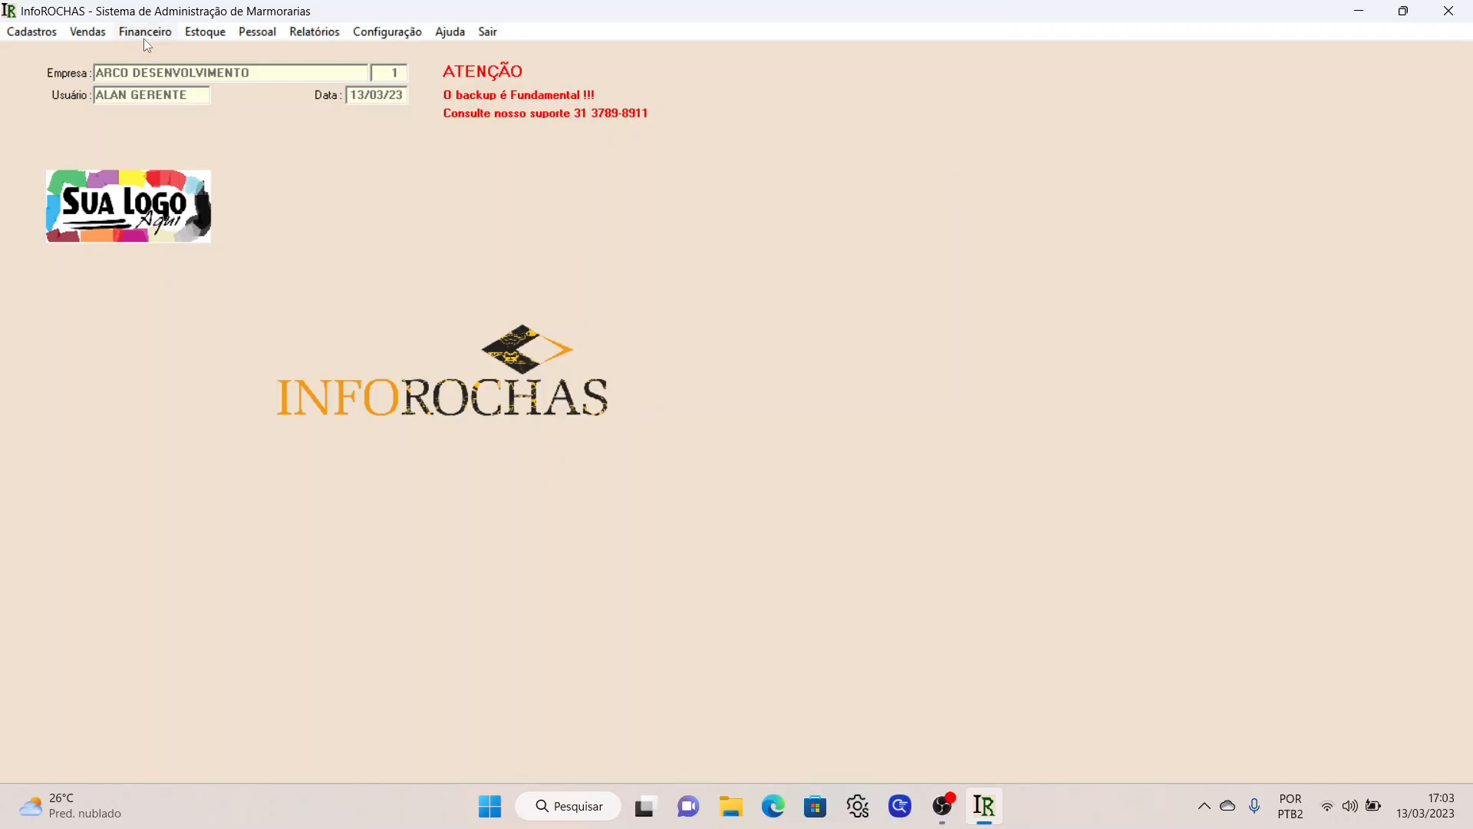
- Open the Orçamento (Preço Fornecido) form and search the saved quotes by the code of the quote just created
left_click(103, 34)
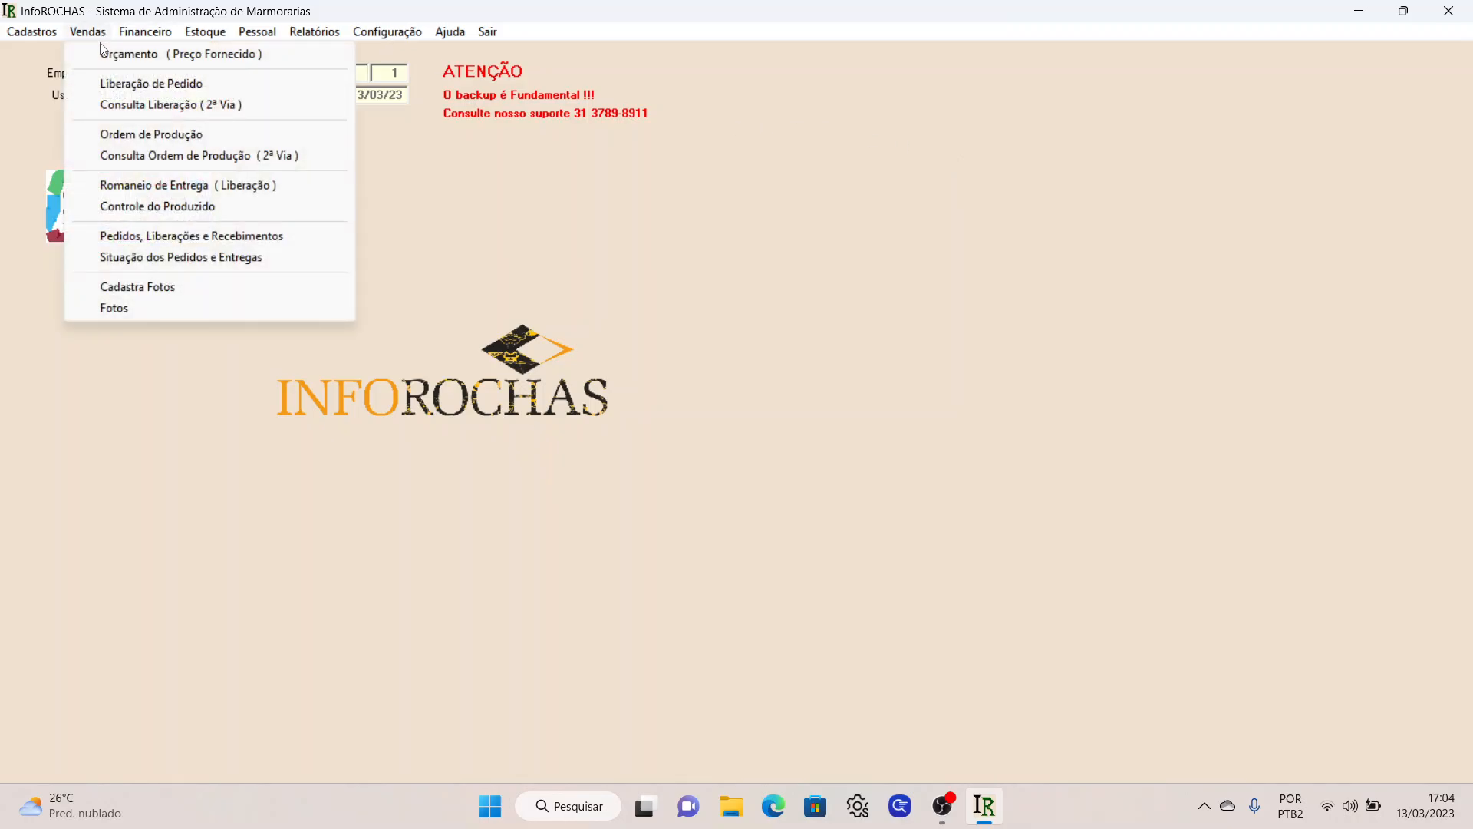
left_click(105, 55)
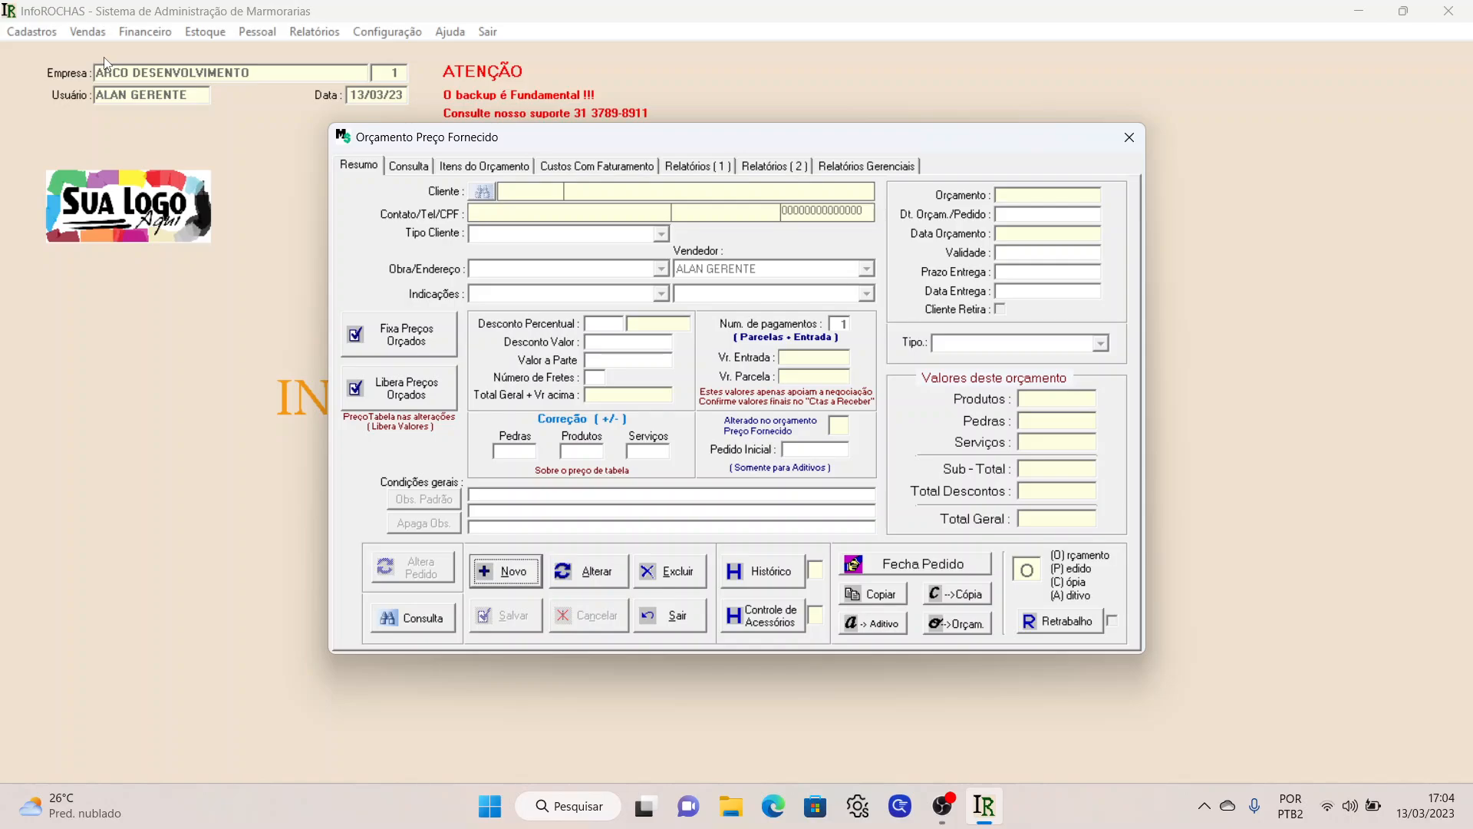
left_click(408, 623)
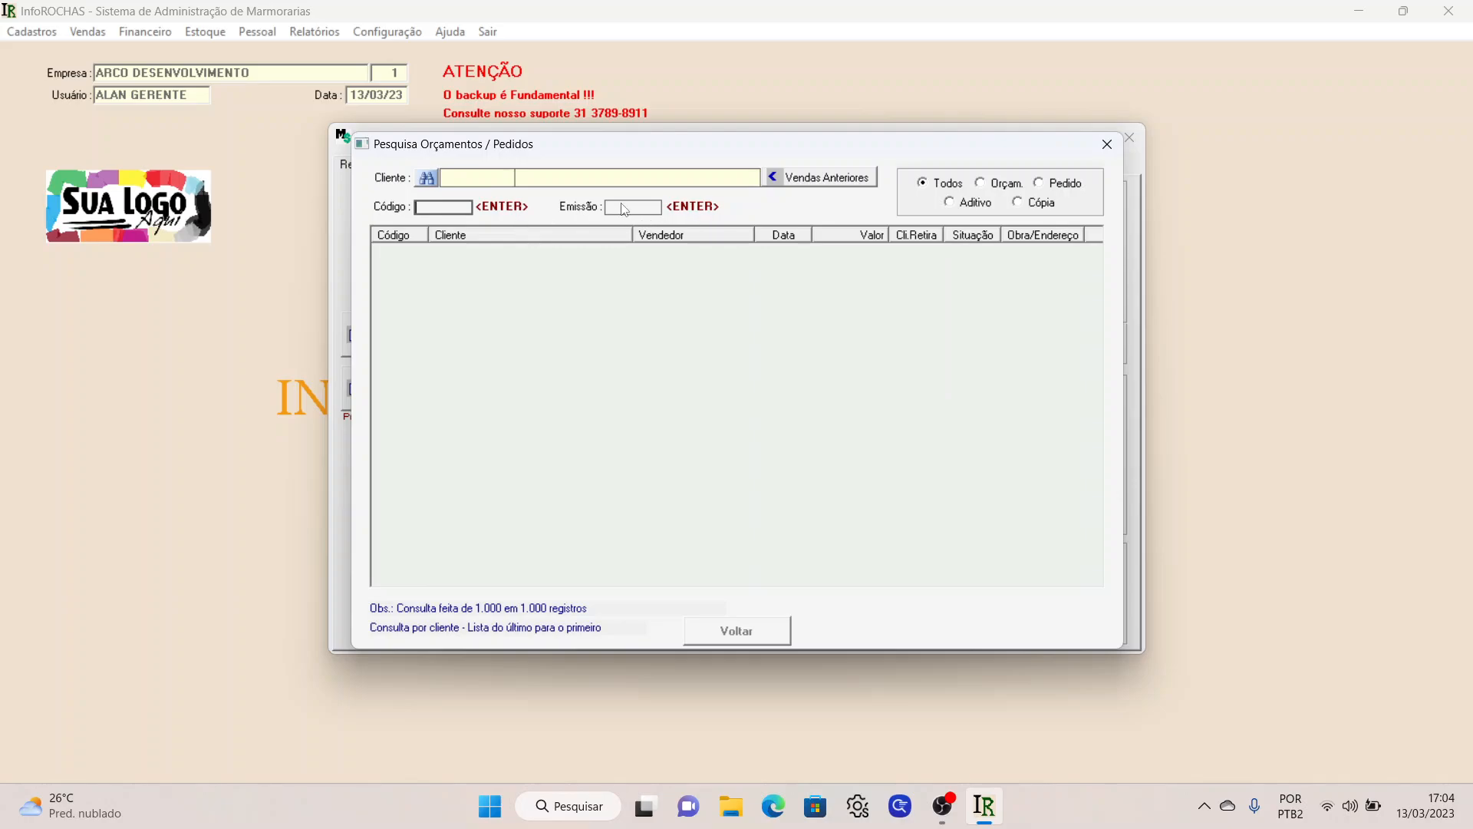
left_click(435, 210)
type("11445")
key("Return")
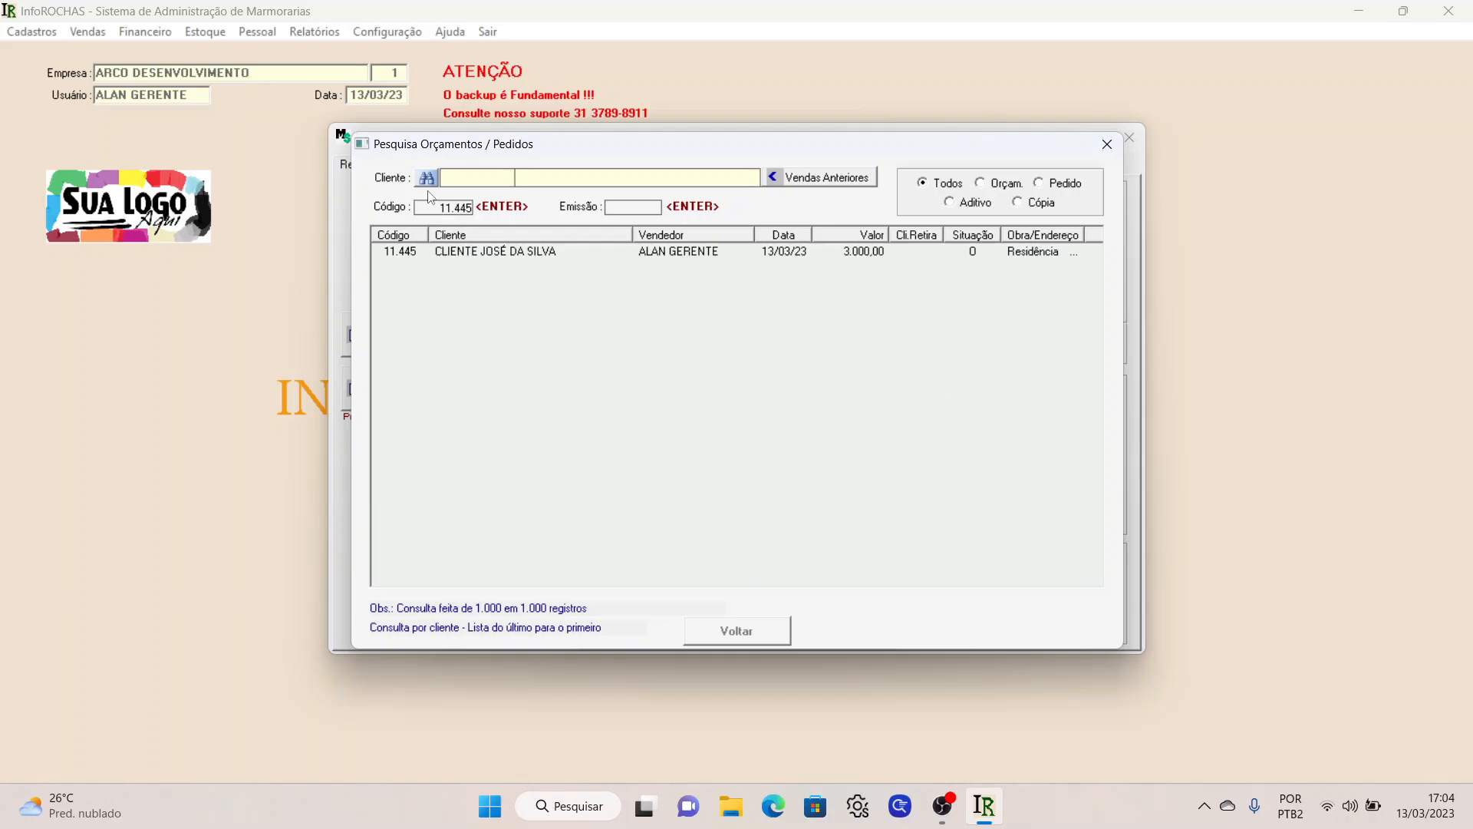
- Load the found quote into the form and check the Orçamento -> Receber settings in Controle 3 of the Parâmetros gerais
double_click(484, 253)
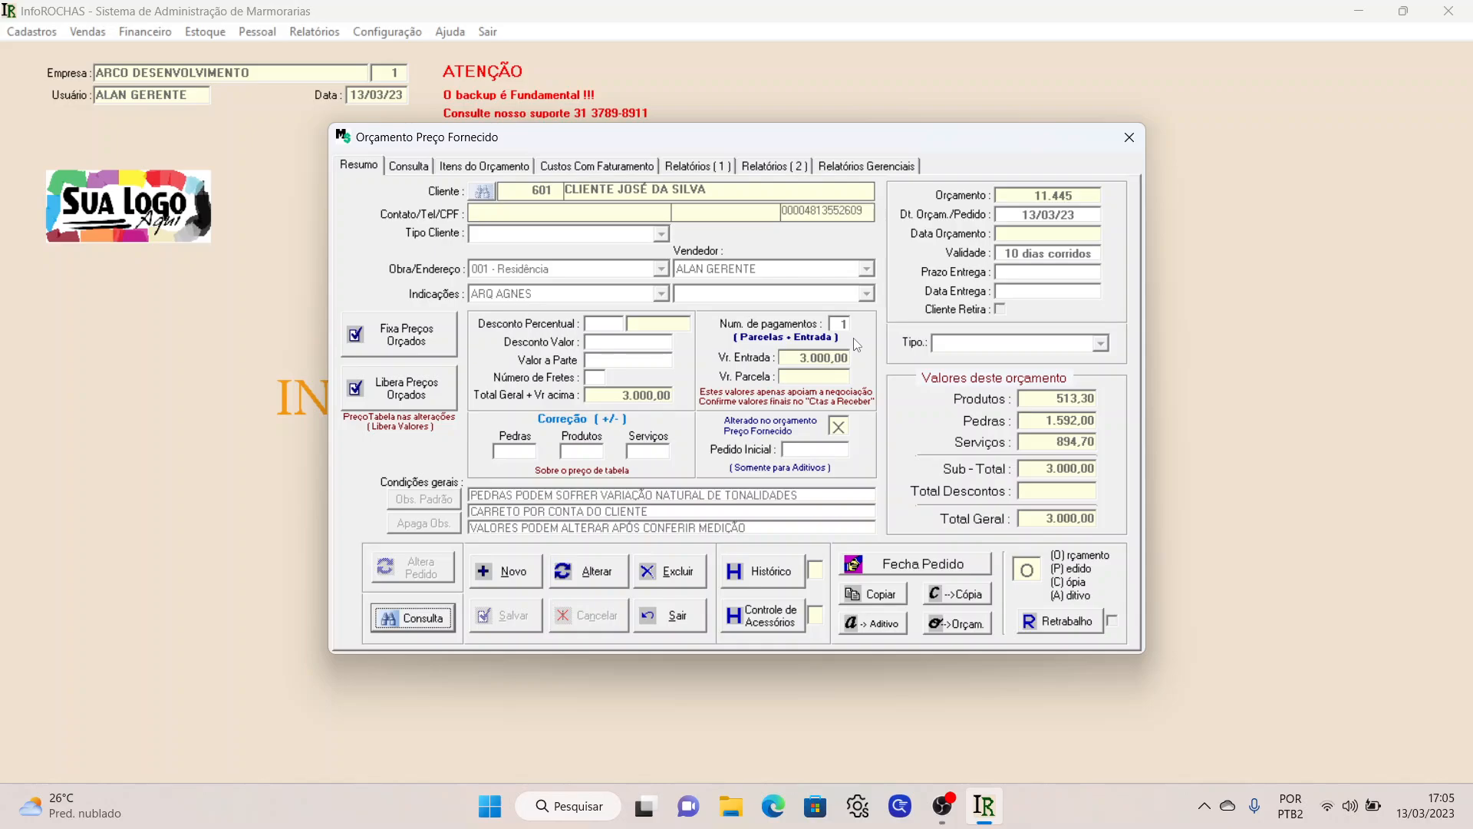
left_click(390, 33)
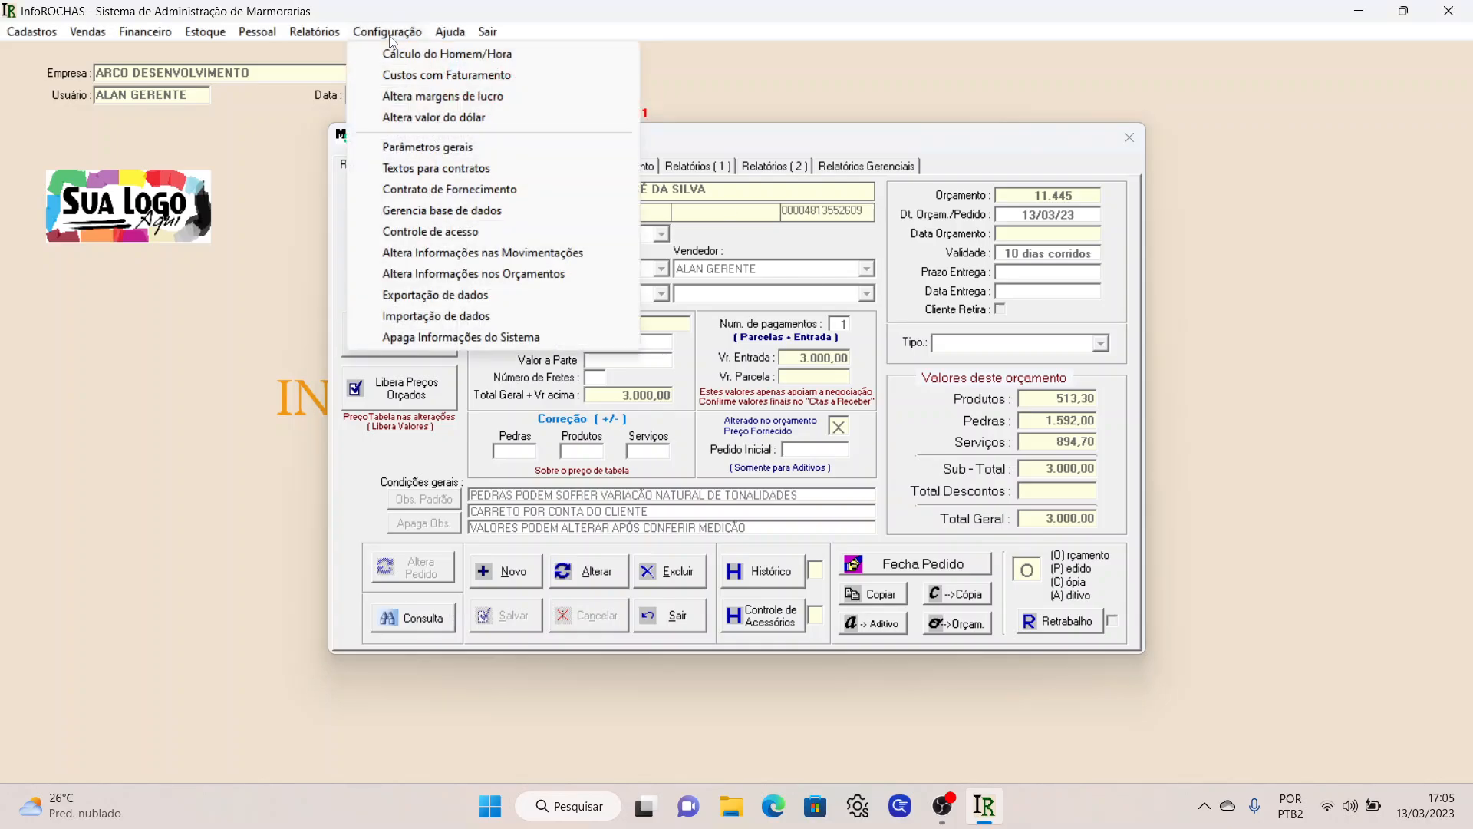
left_click(425, 148)
left_click(652, 180)
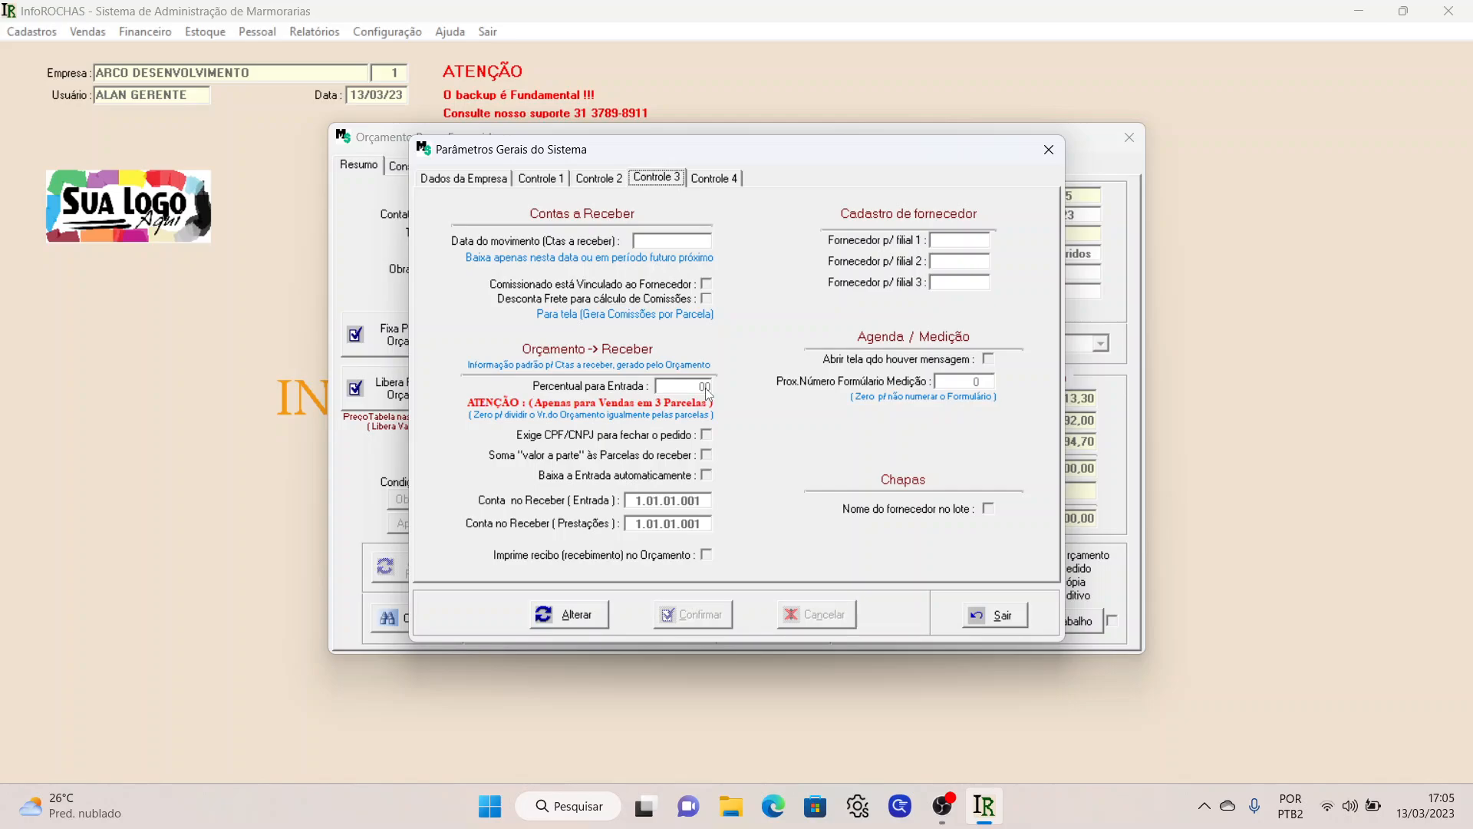
left_click(995, 614)
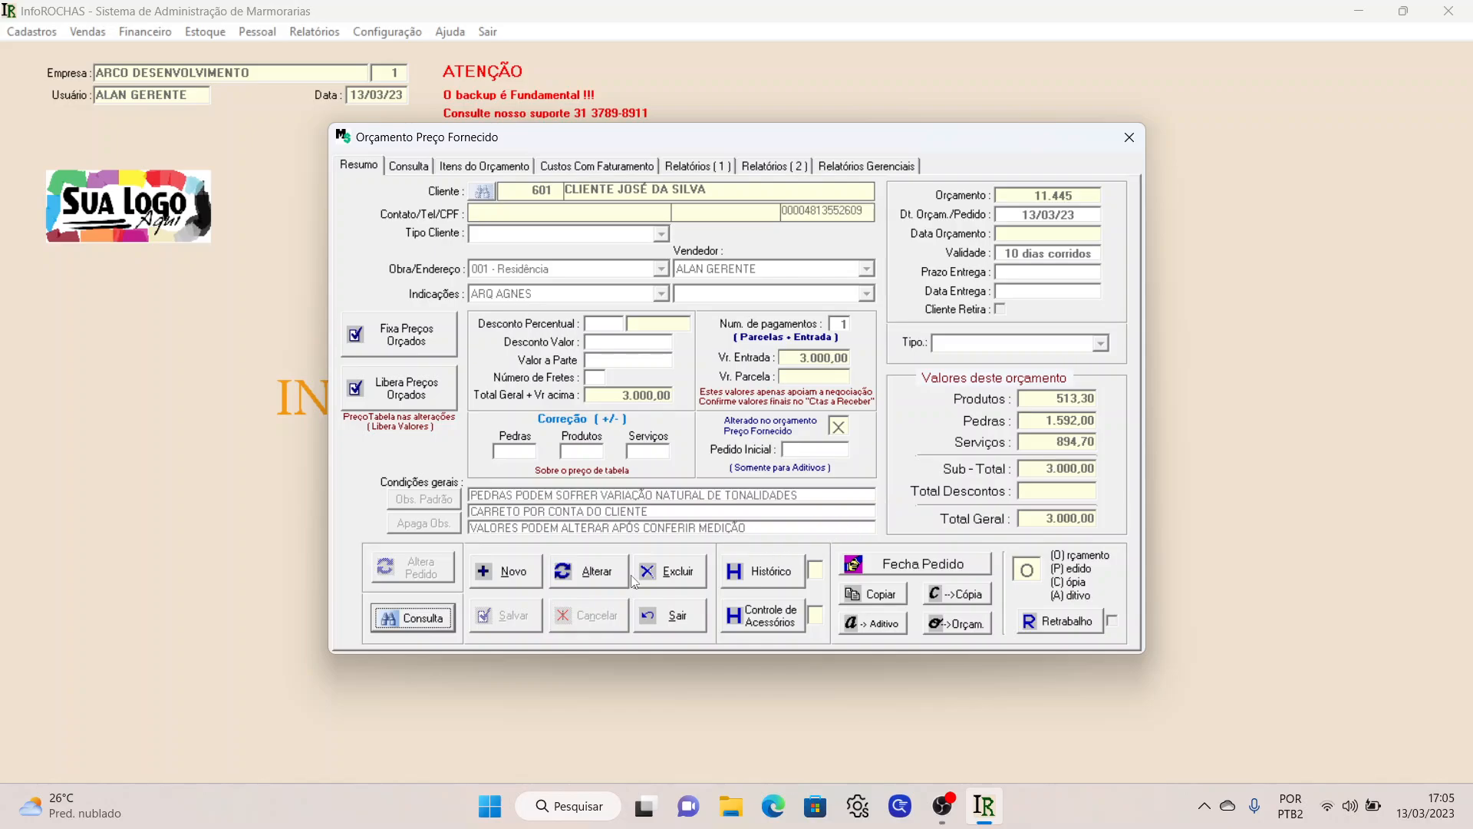
- Change the quote's number of payments (Parcelas + Entrada) to 3 and save it
left_click(583, 588)
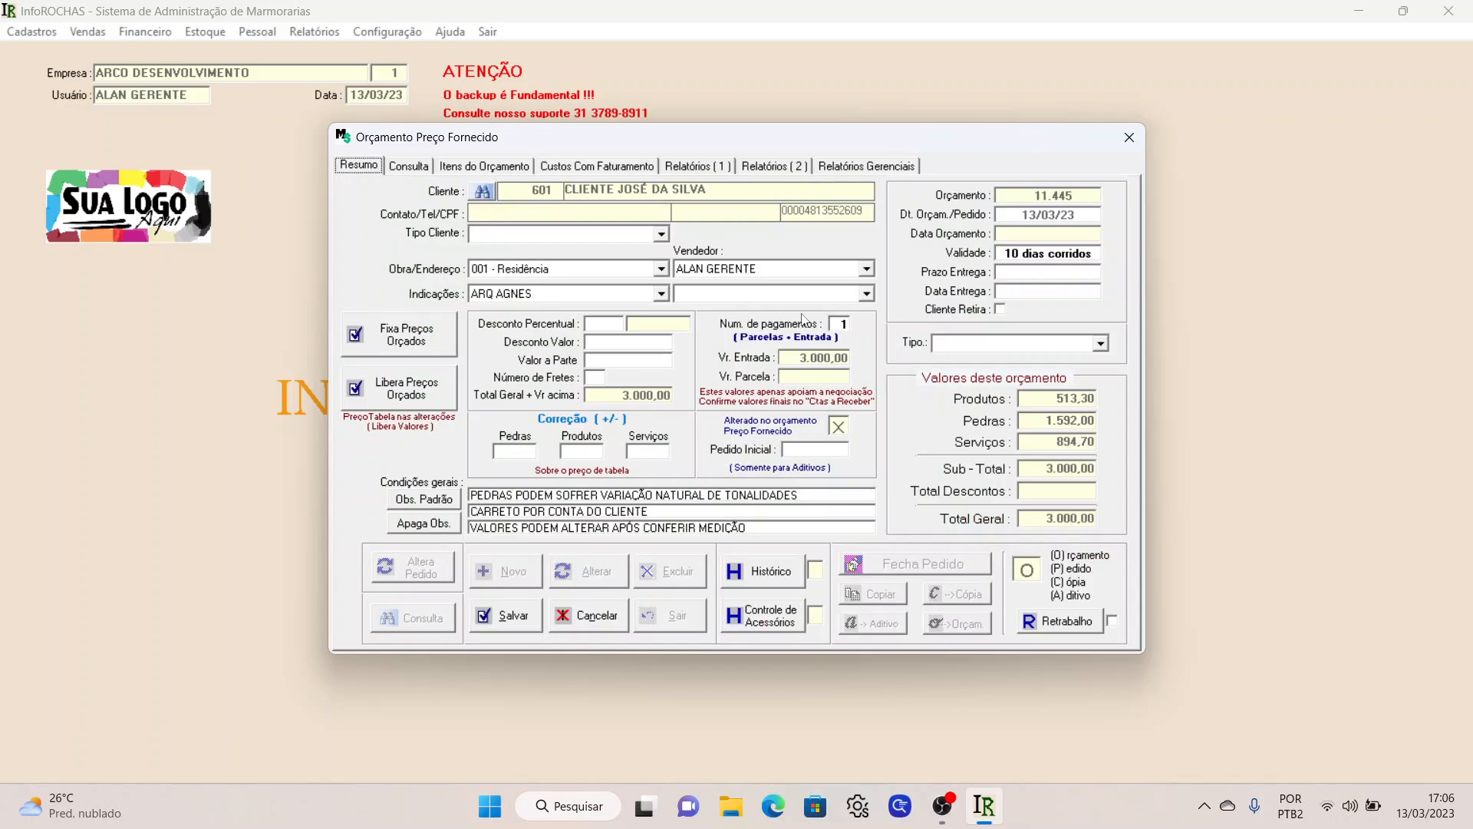
left_click(841, 324)
type("3")
key("Tab")
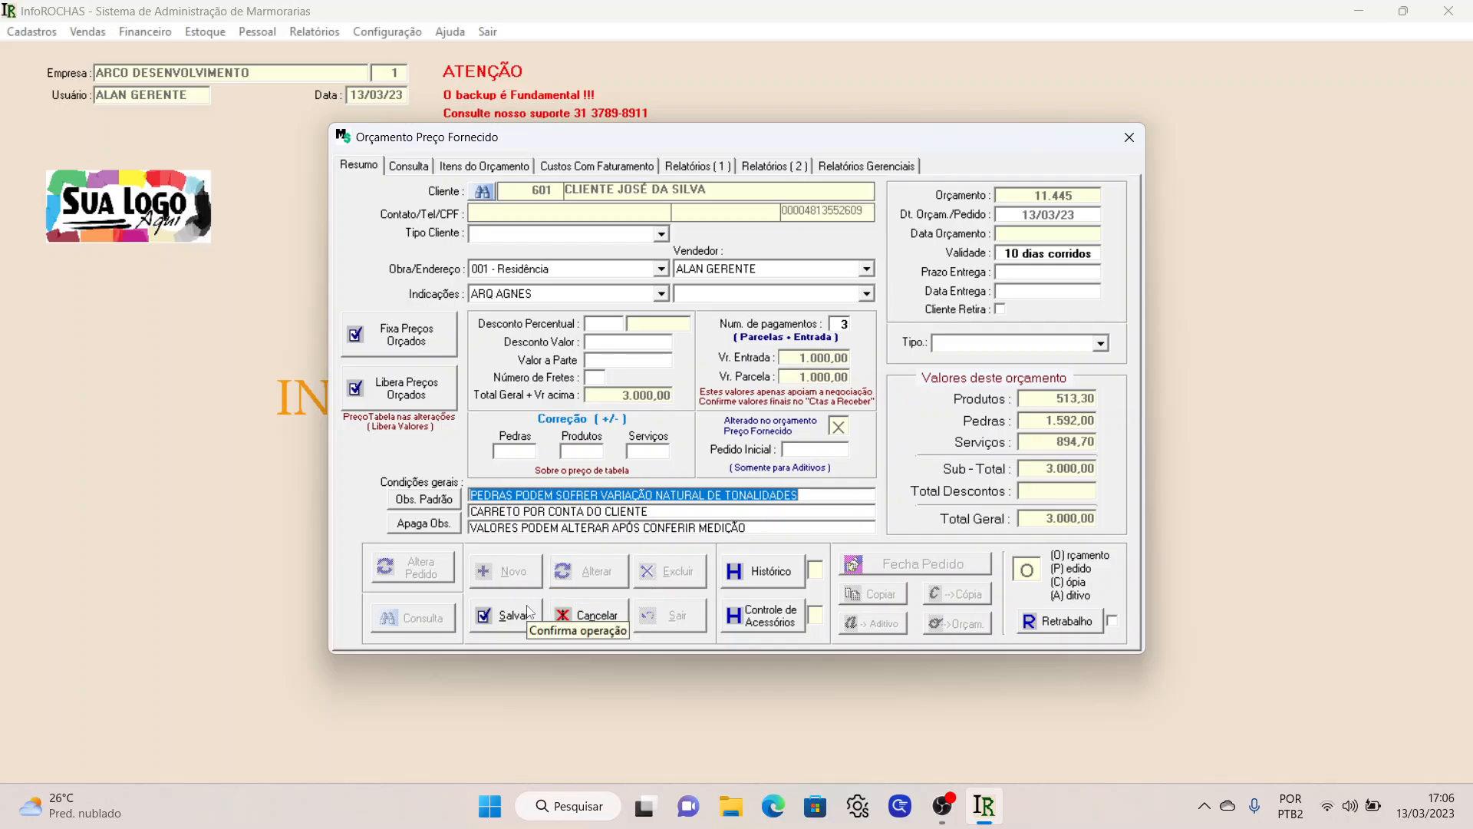
left_click(512, 625)
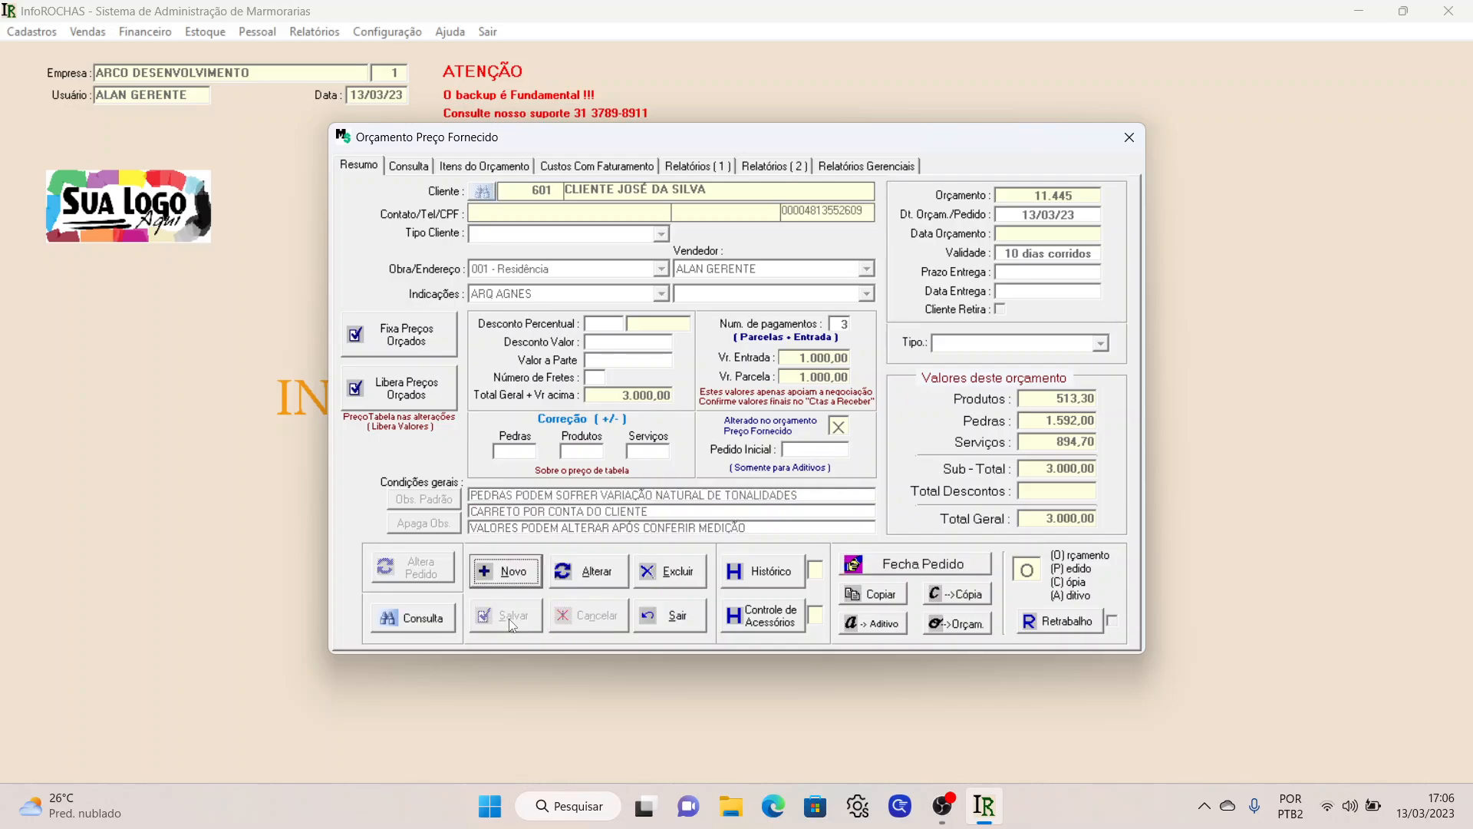
- Close the quote as an order, inspect its second and third receivable installments, and confirm the receivables
left_click(895, 574)
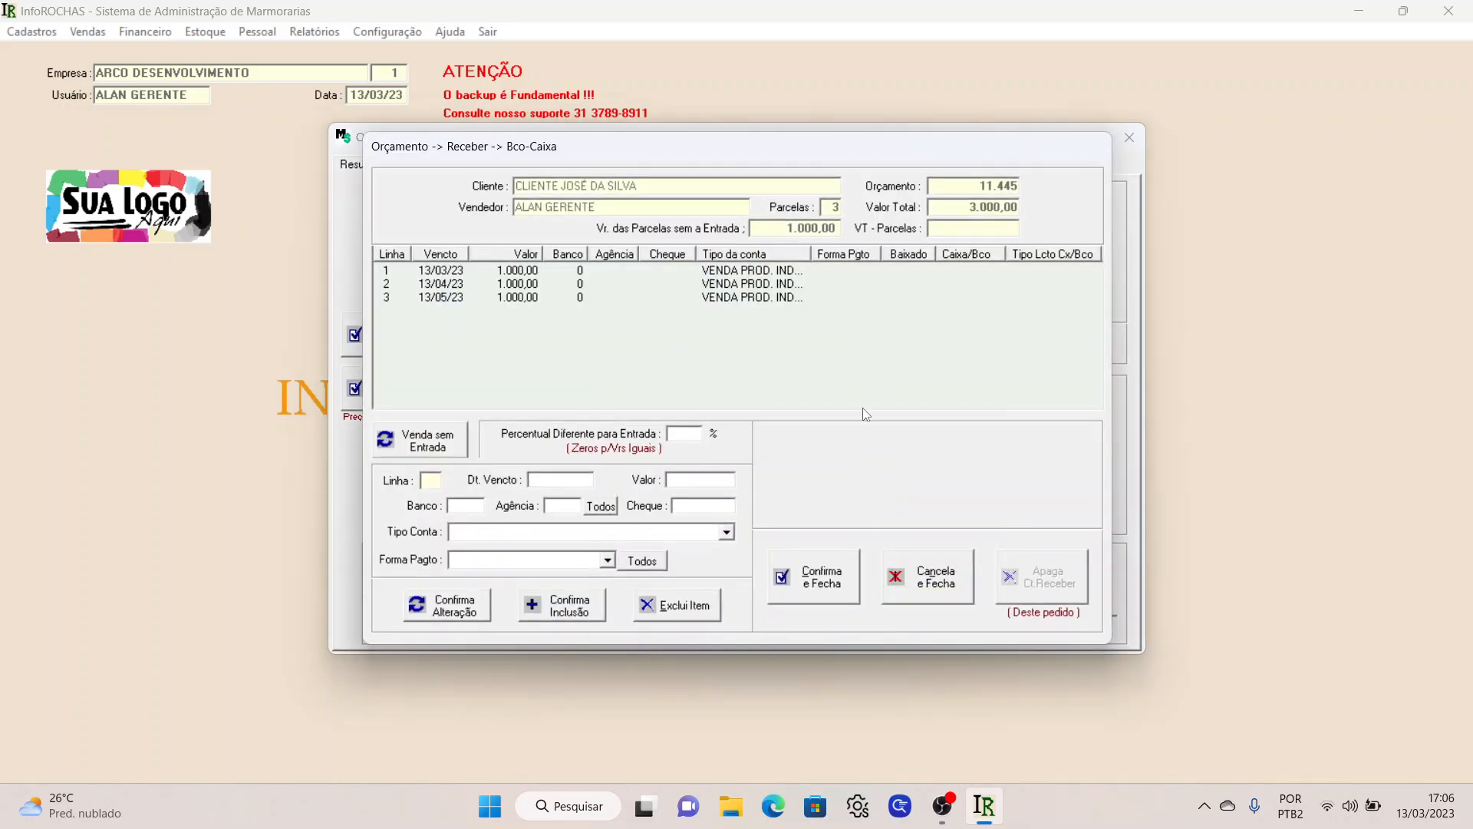
left_click_drag(693, 161, 394, 237)
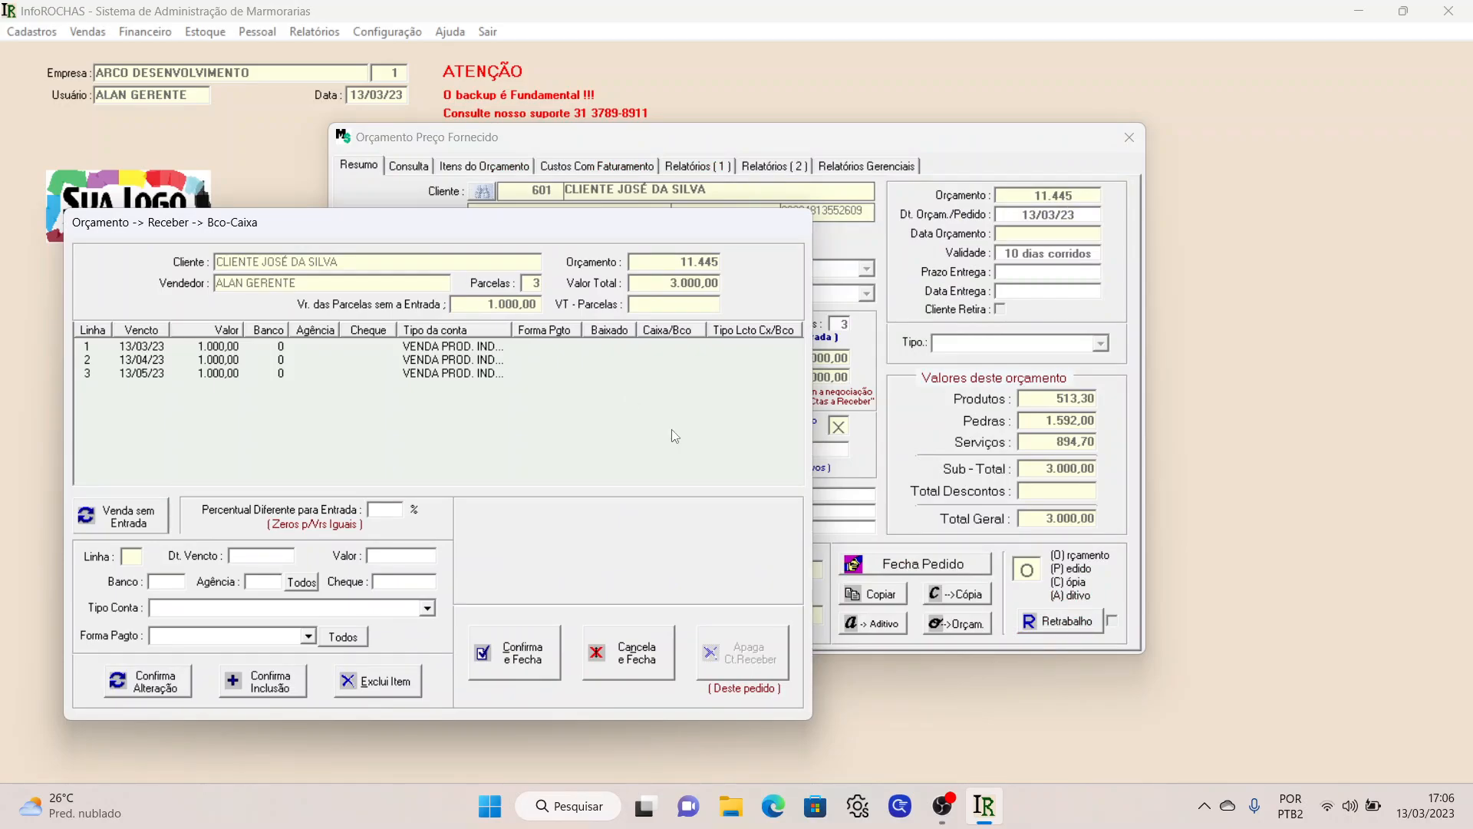
left_click(91, 35)
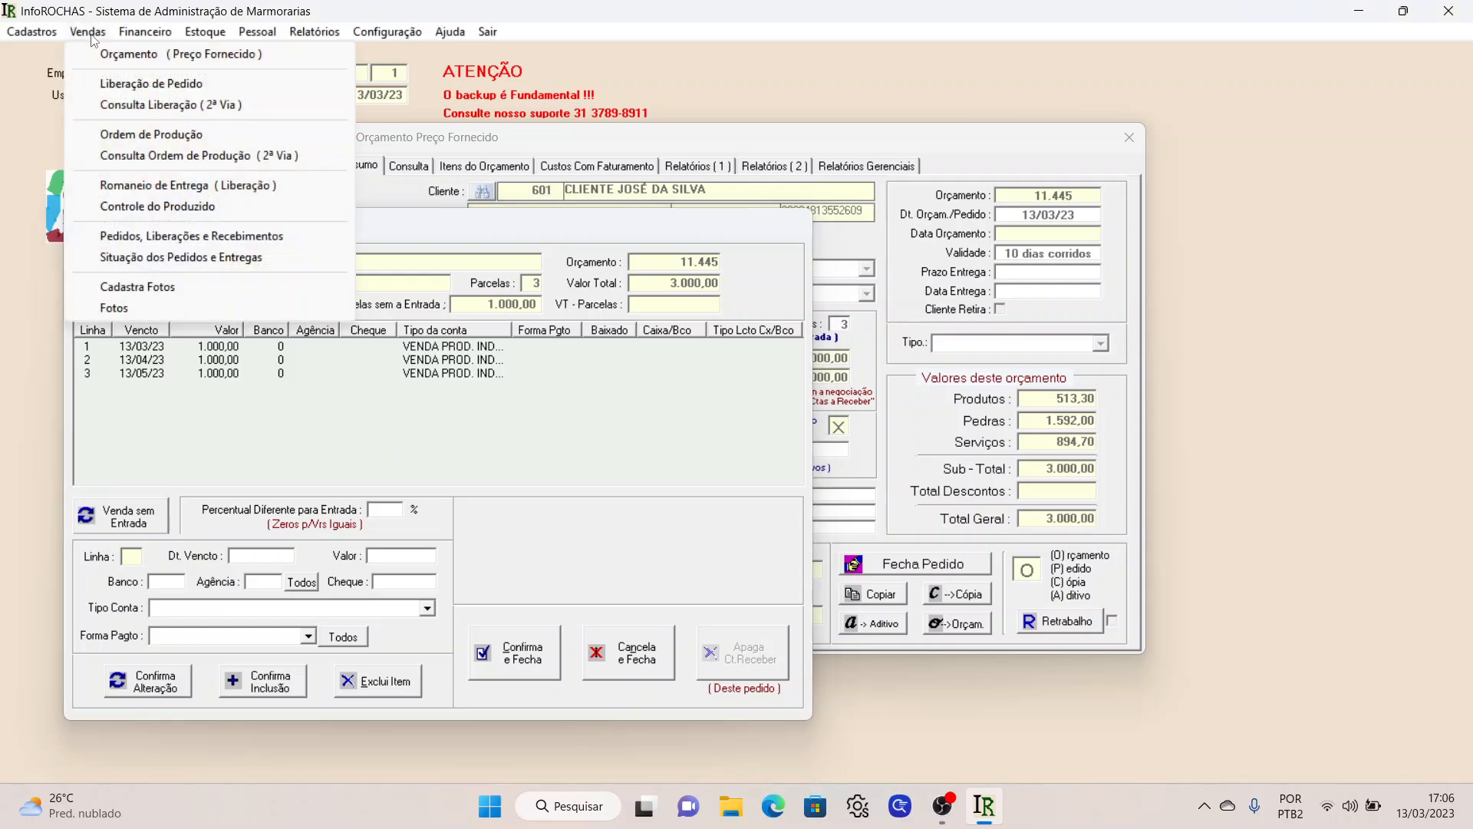
mouse_move(139, 35)
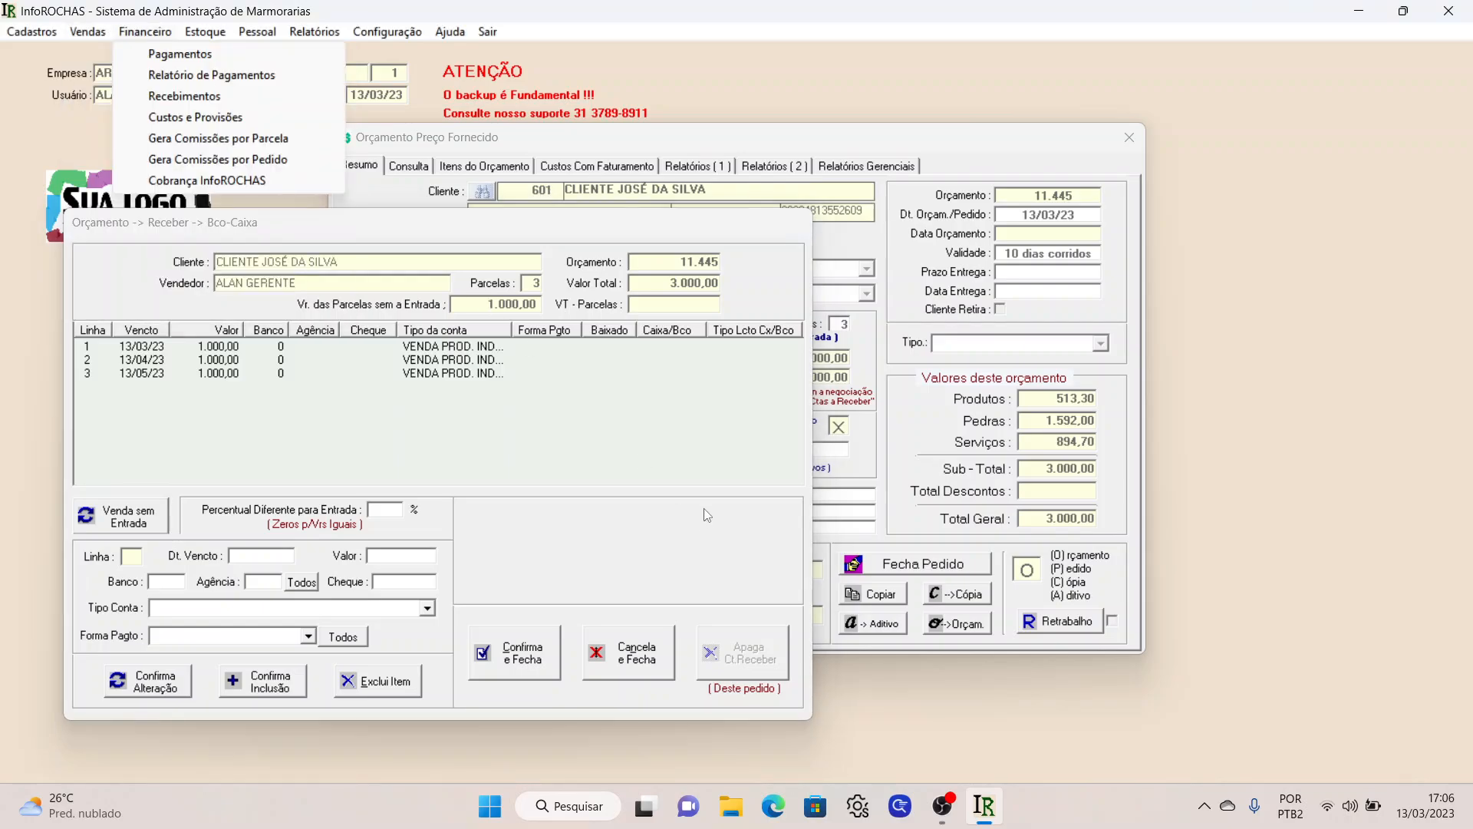
left_click(637, 244)
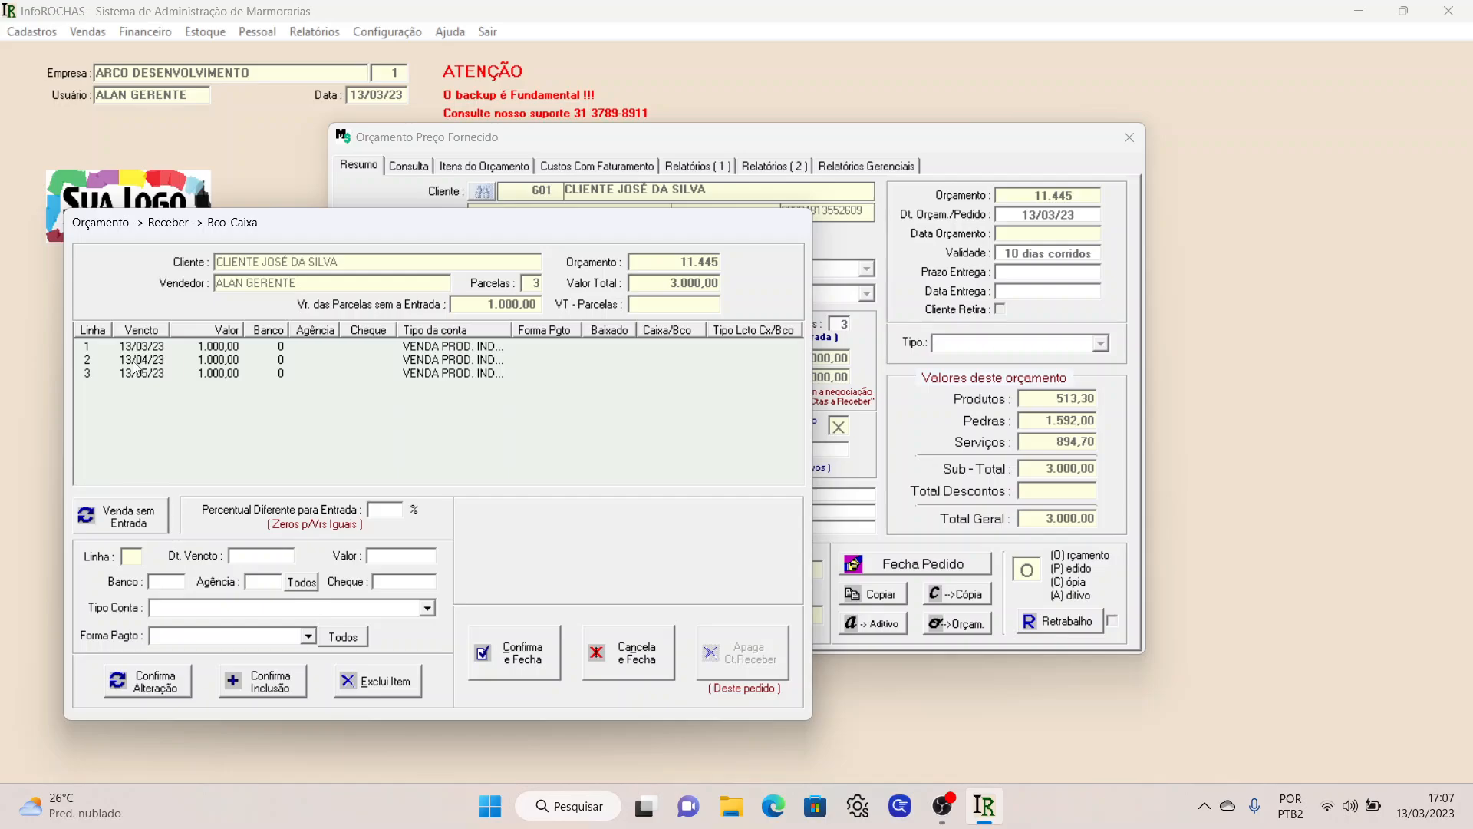
left_click(190, 362)
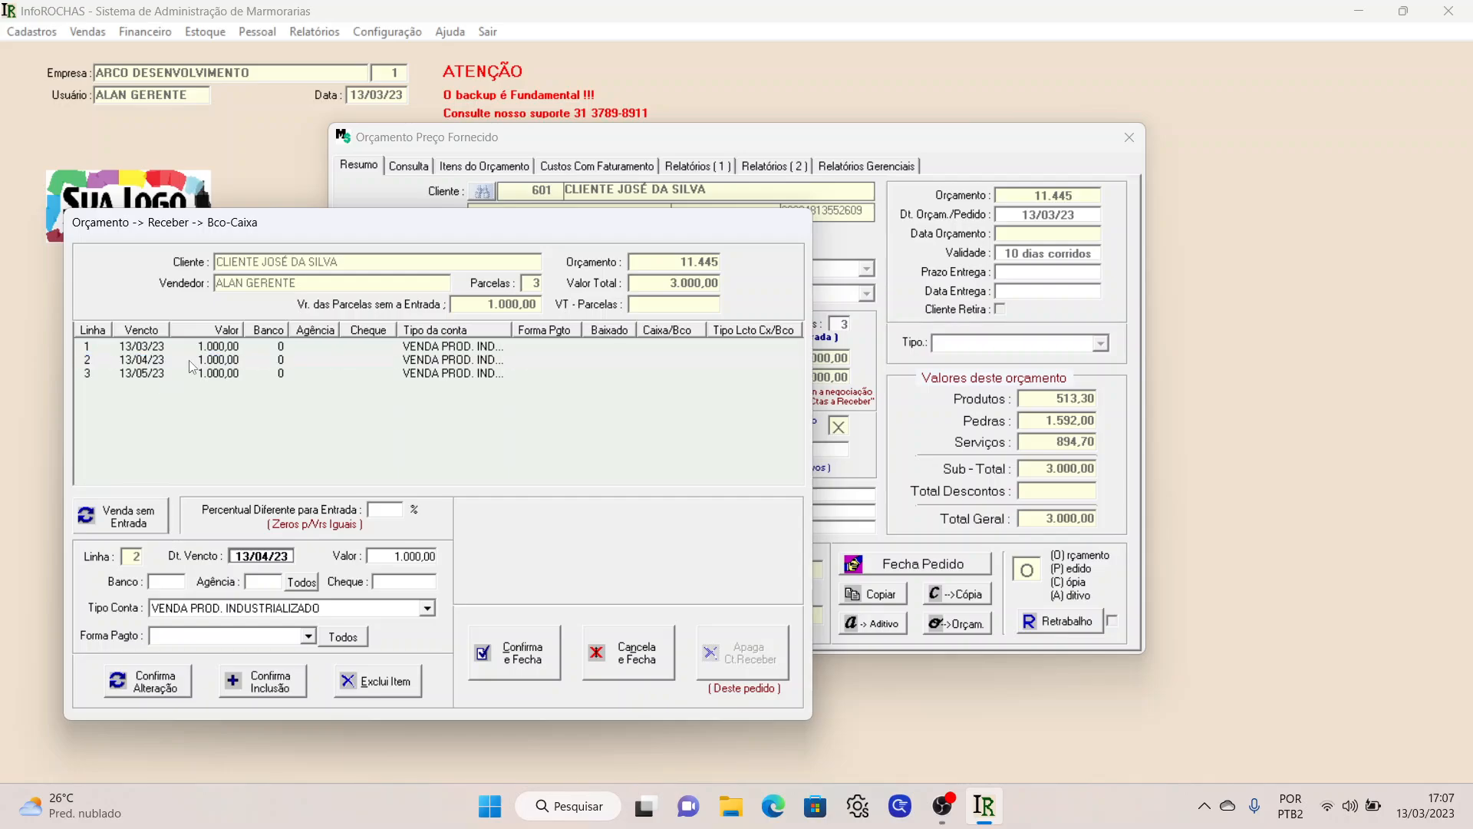
left_click(175, 376)
left_click(508, 653)
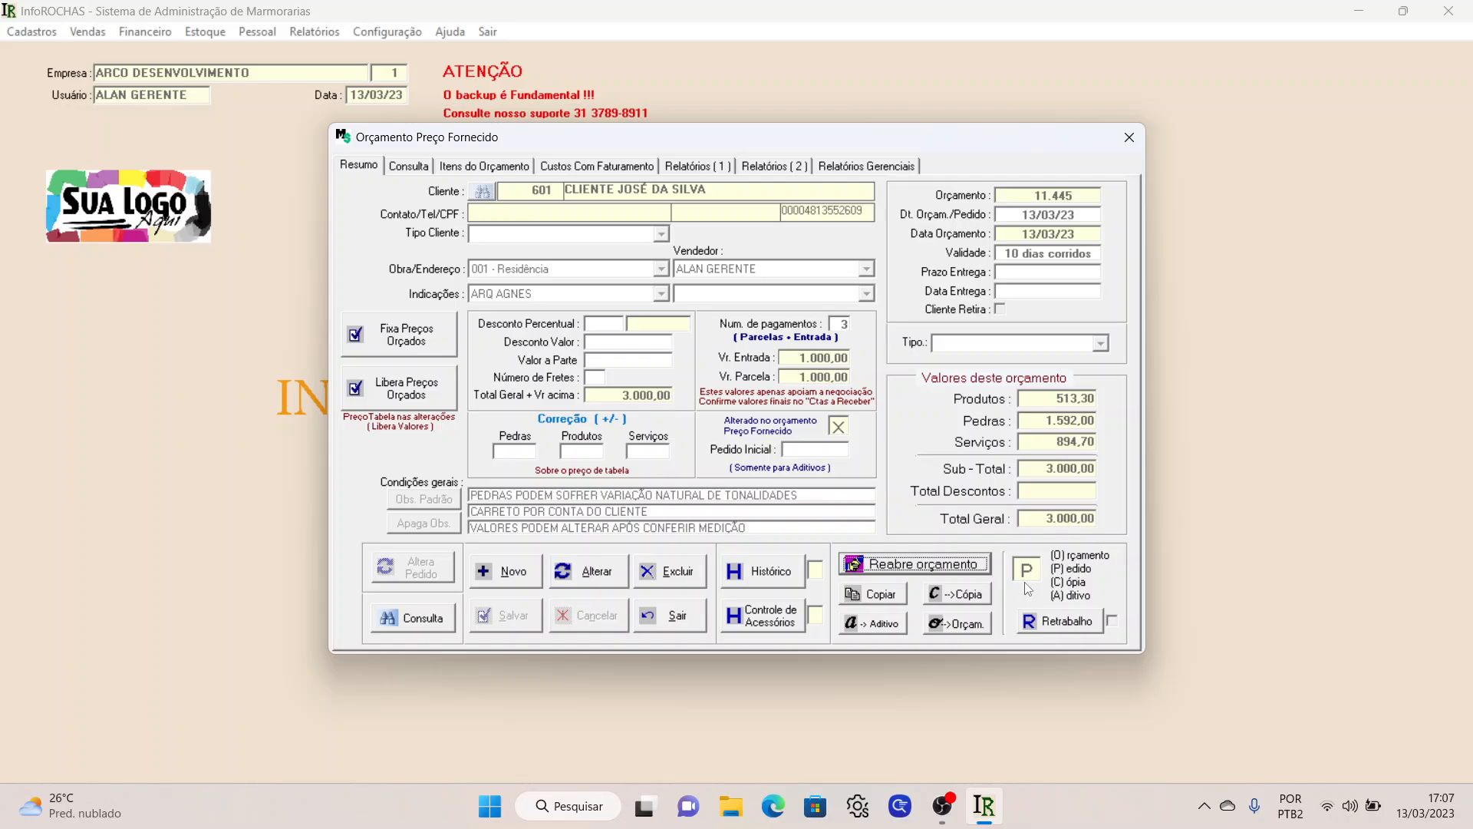
- Leave the quote form and restart InfoROCHAS, signing in as the finance user with the account password
left_click(676, 616)
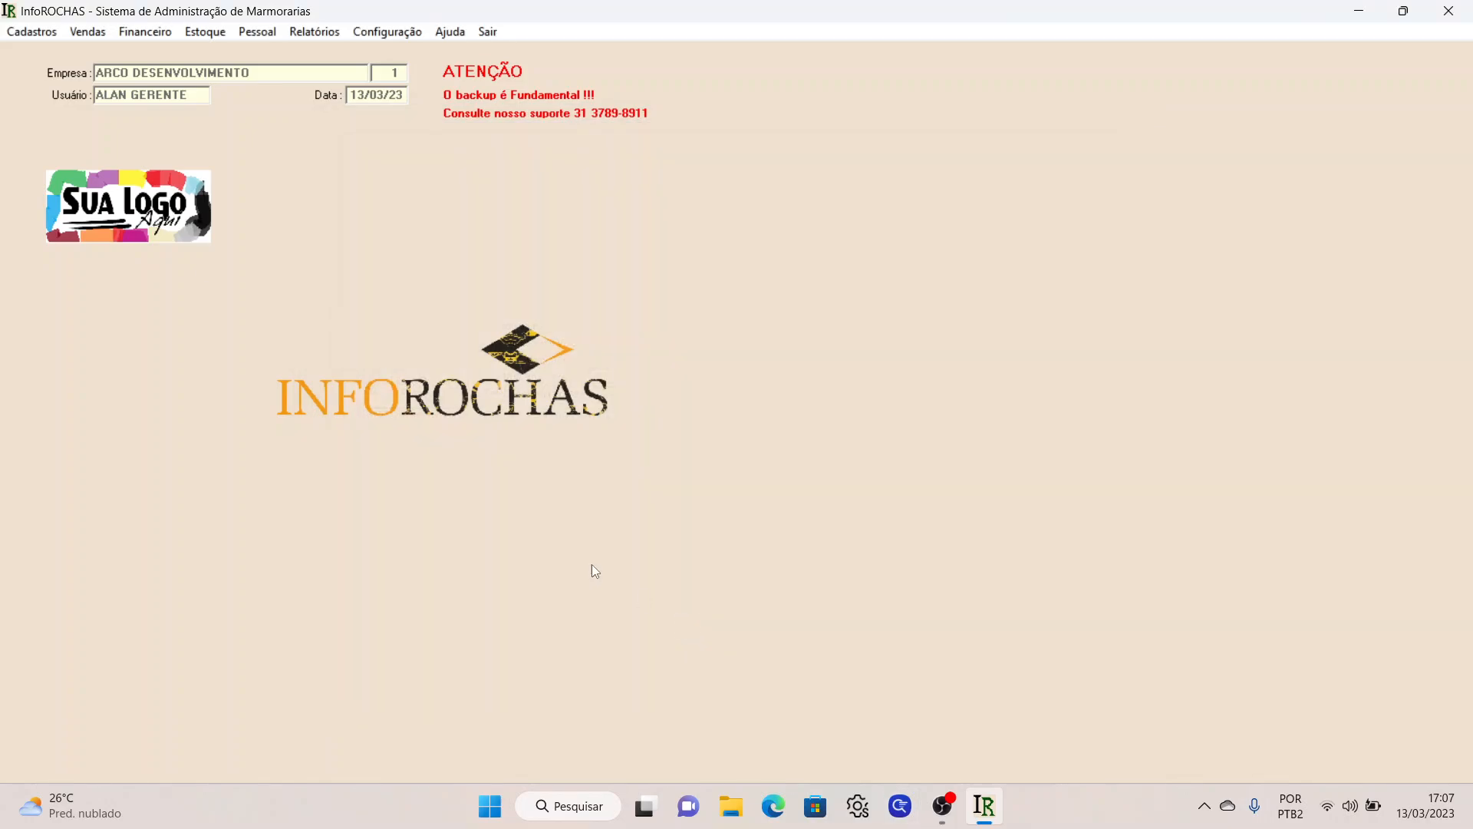
left_click(491, 33)
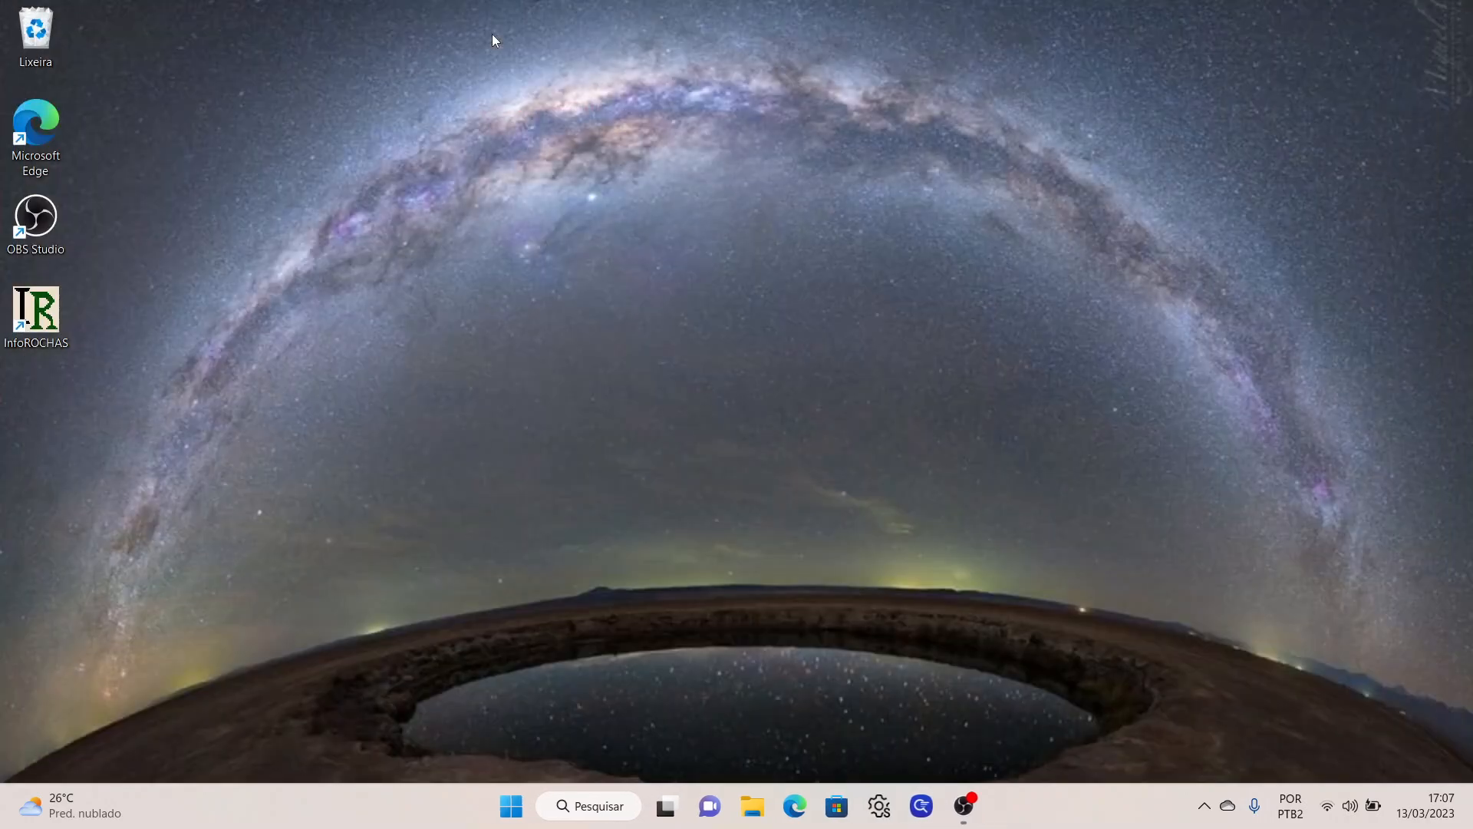
double_click(48, 319)
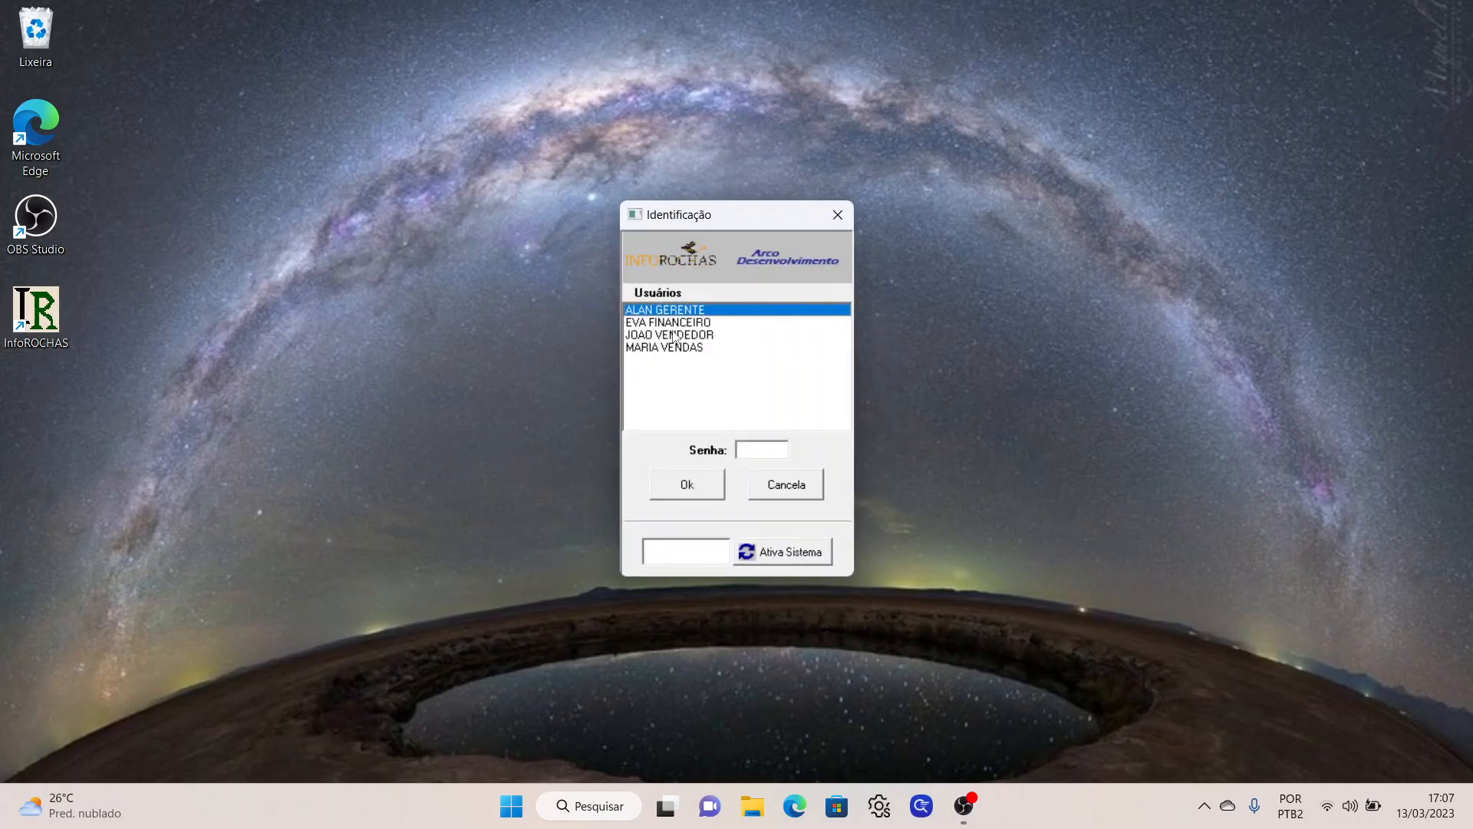
left_click(675, 323)
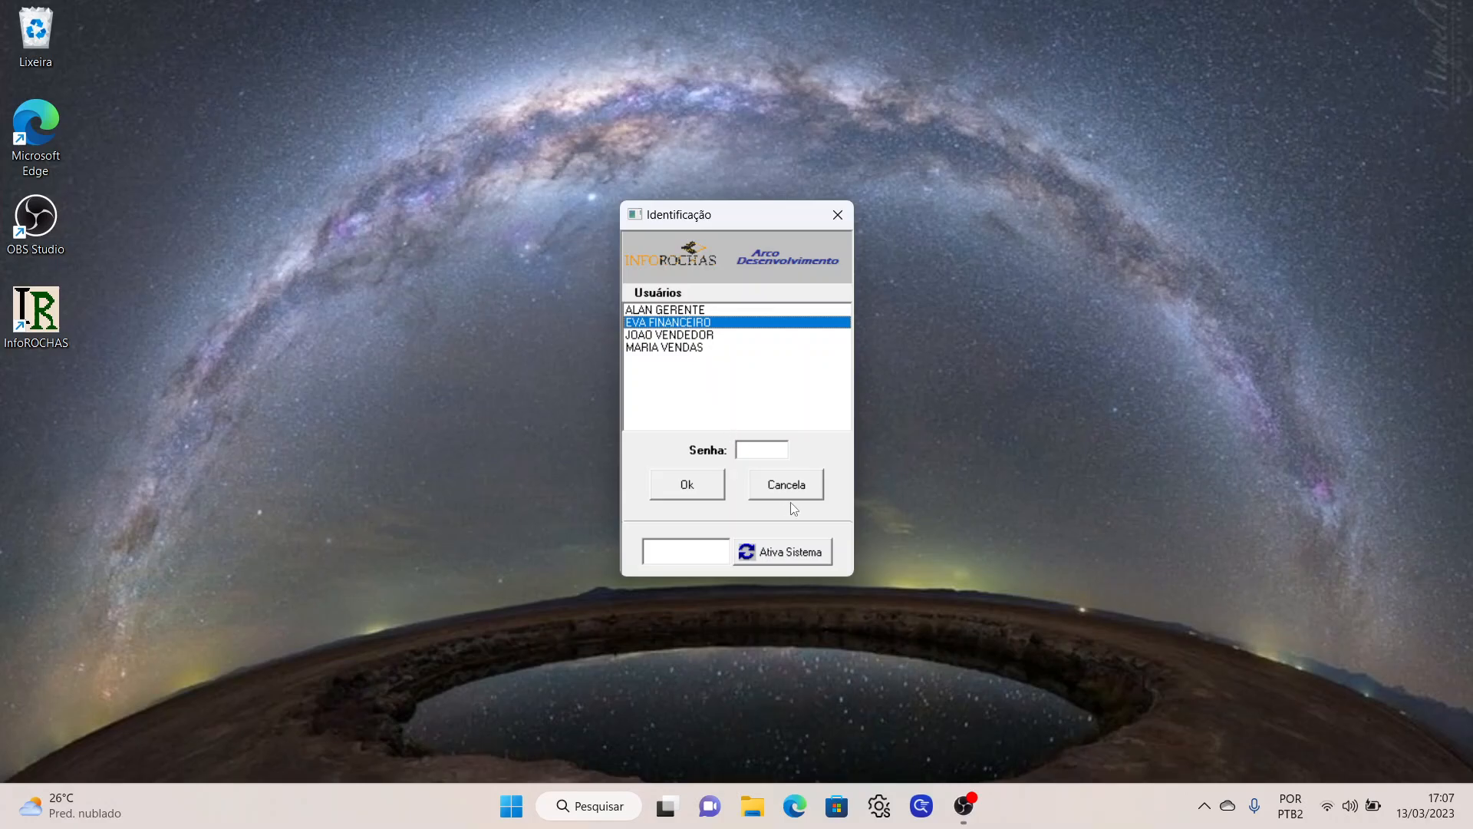
left_click(777, 448)
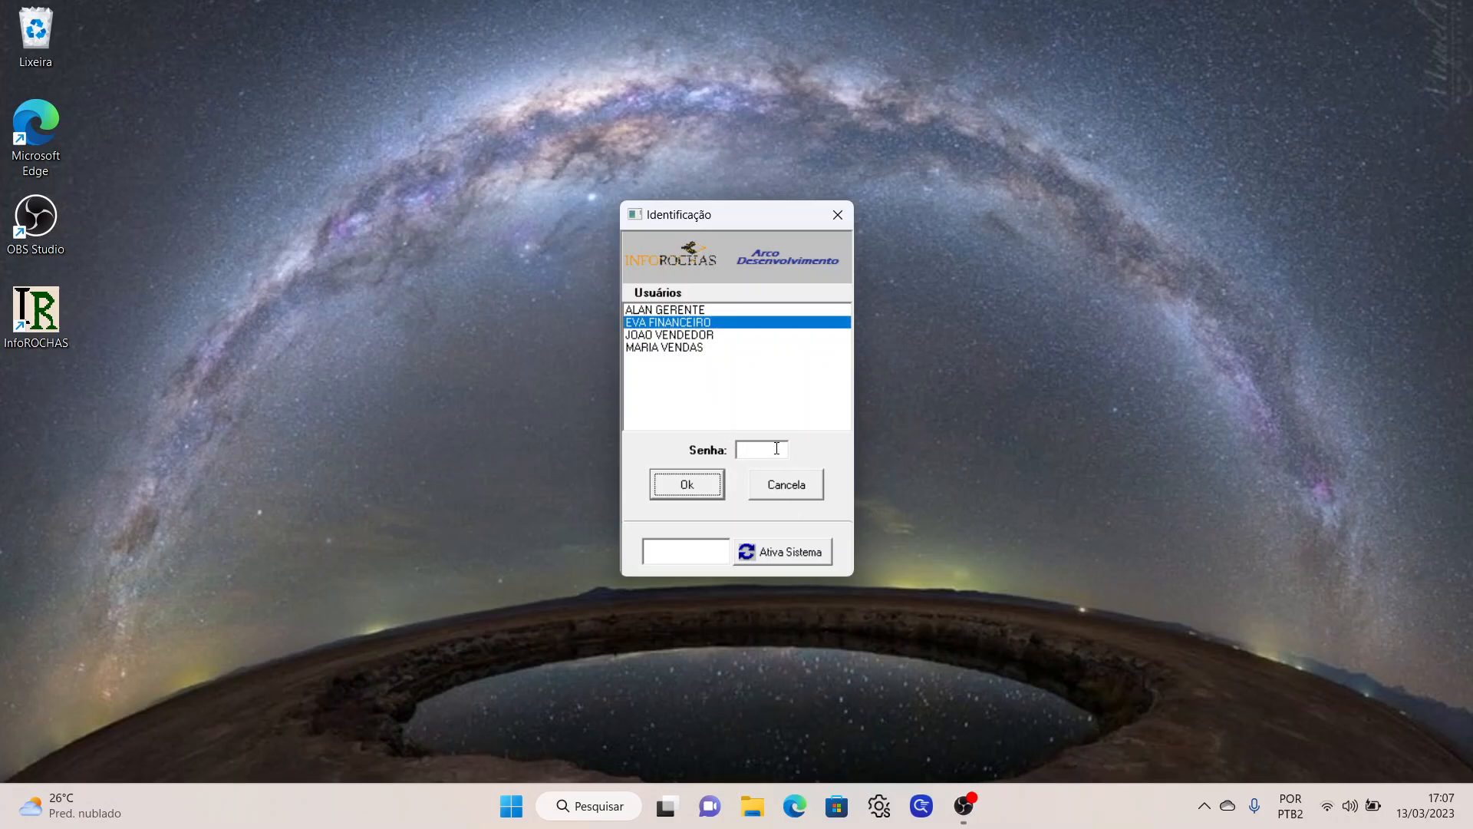
key("Return")
key("Return")
type("******")
key("Return")
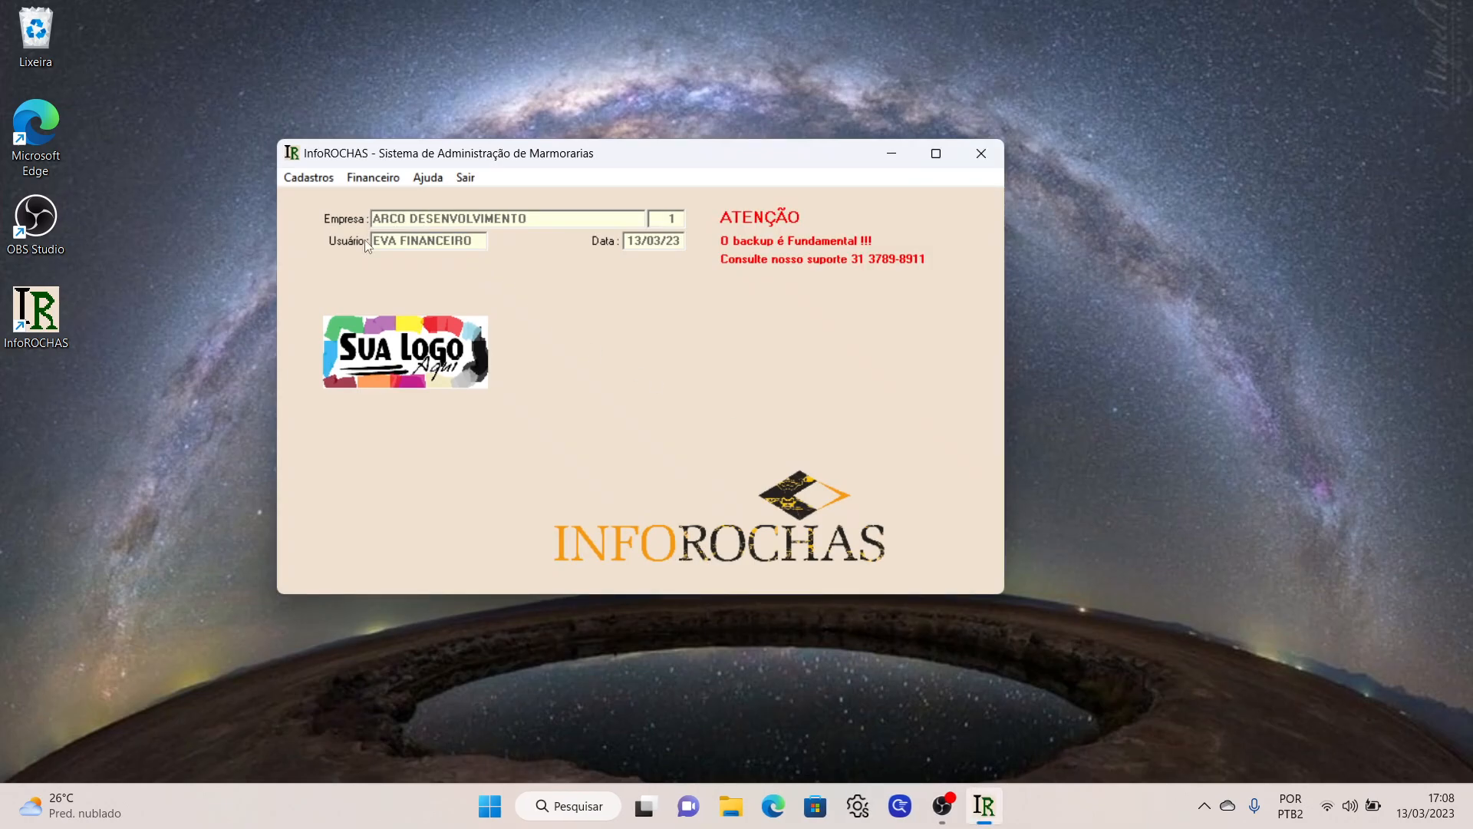
- Review the Cadastros and Financeiro functions available to the finance user, view the order's installment record in Recebimentos, and close InfoROCHAS
left_click(308, 177)
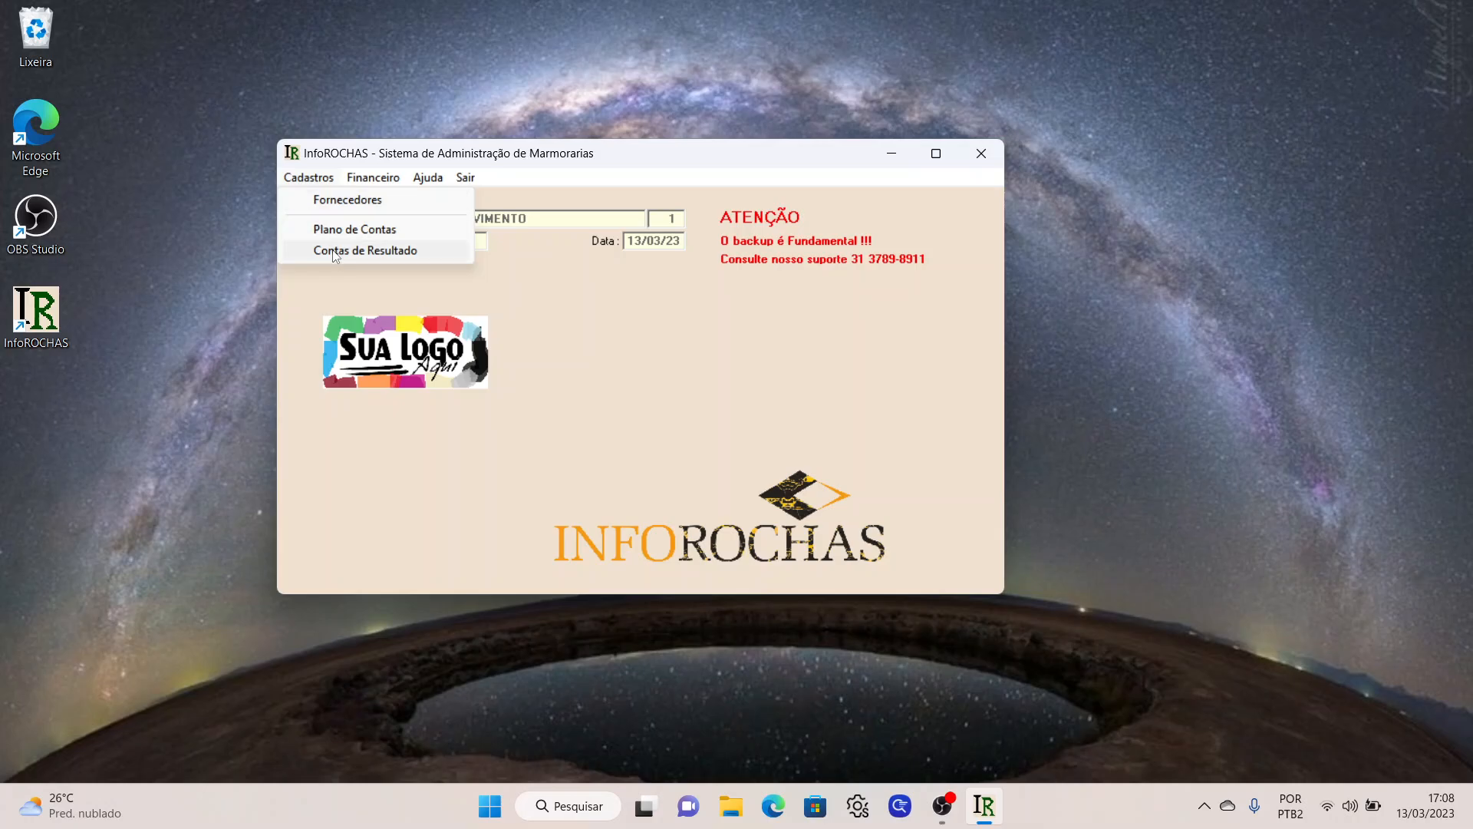
mouse_move(380, 172)
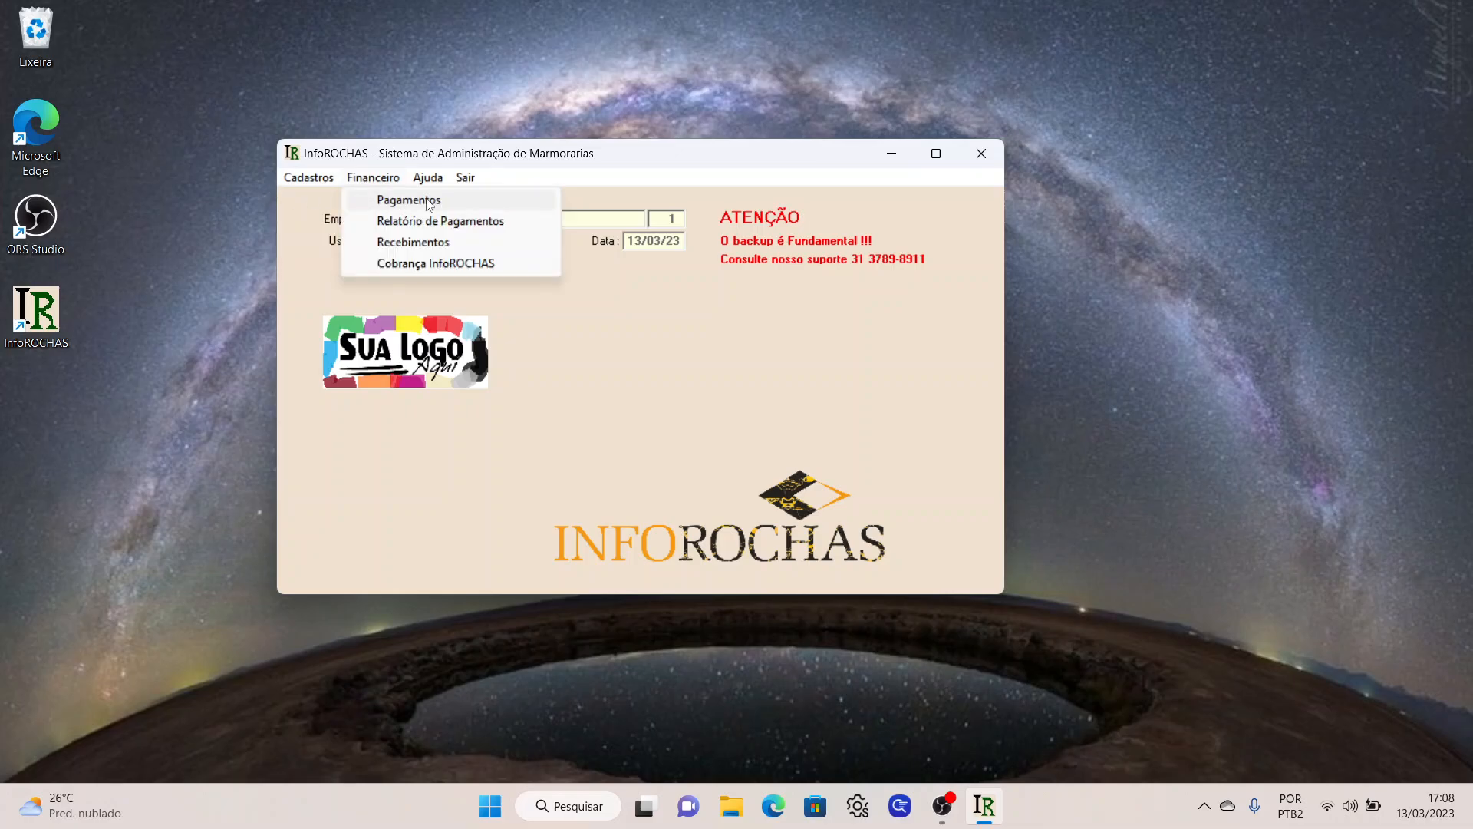
left_click(413, 242)
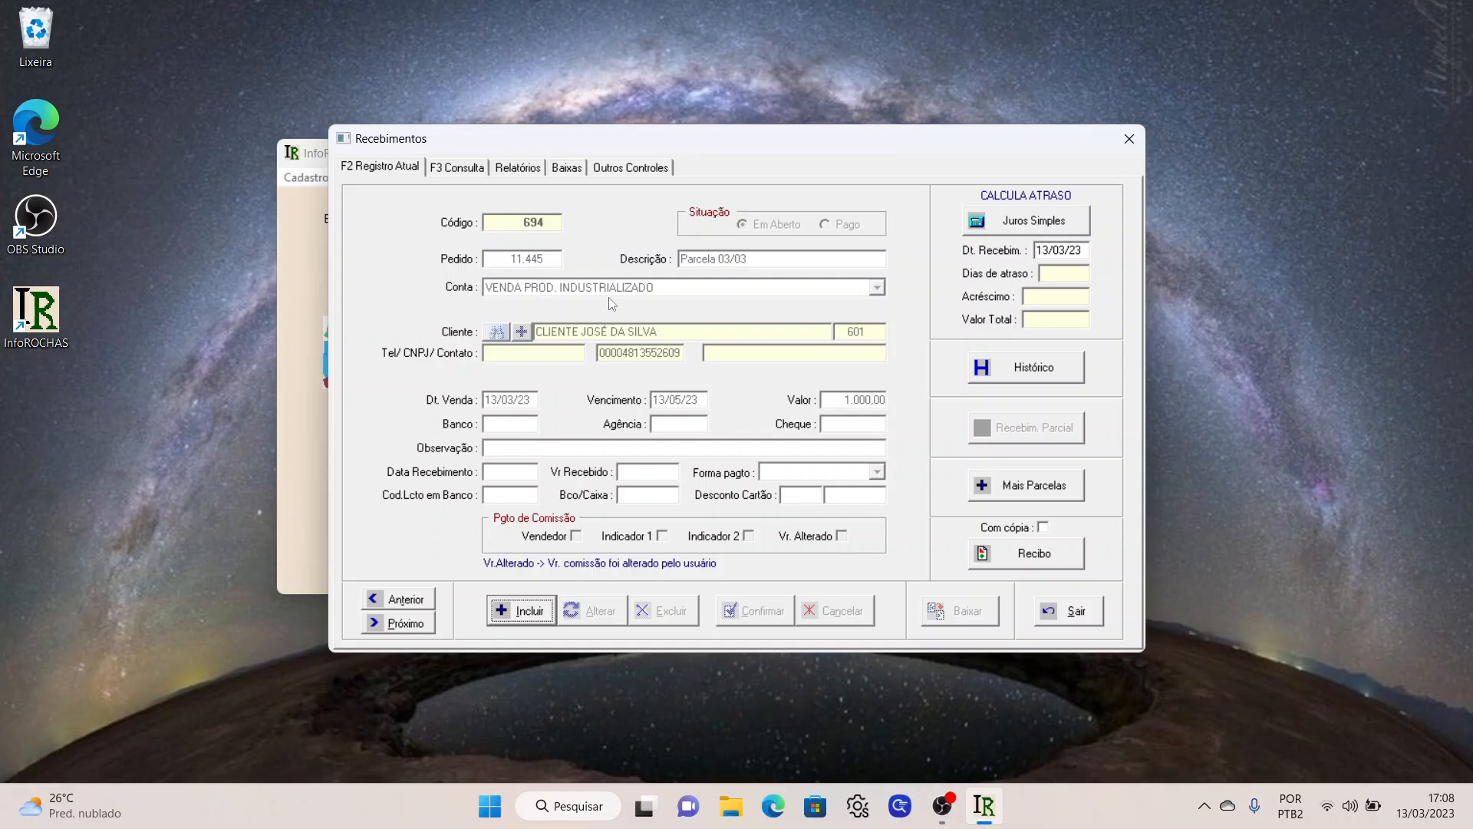
left_click(1095, 617)
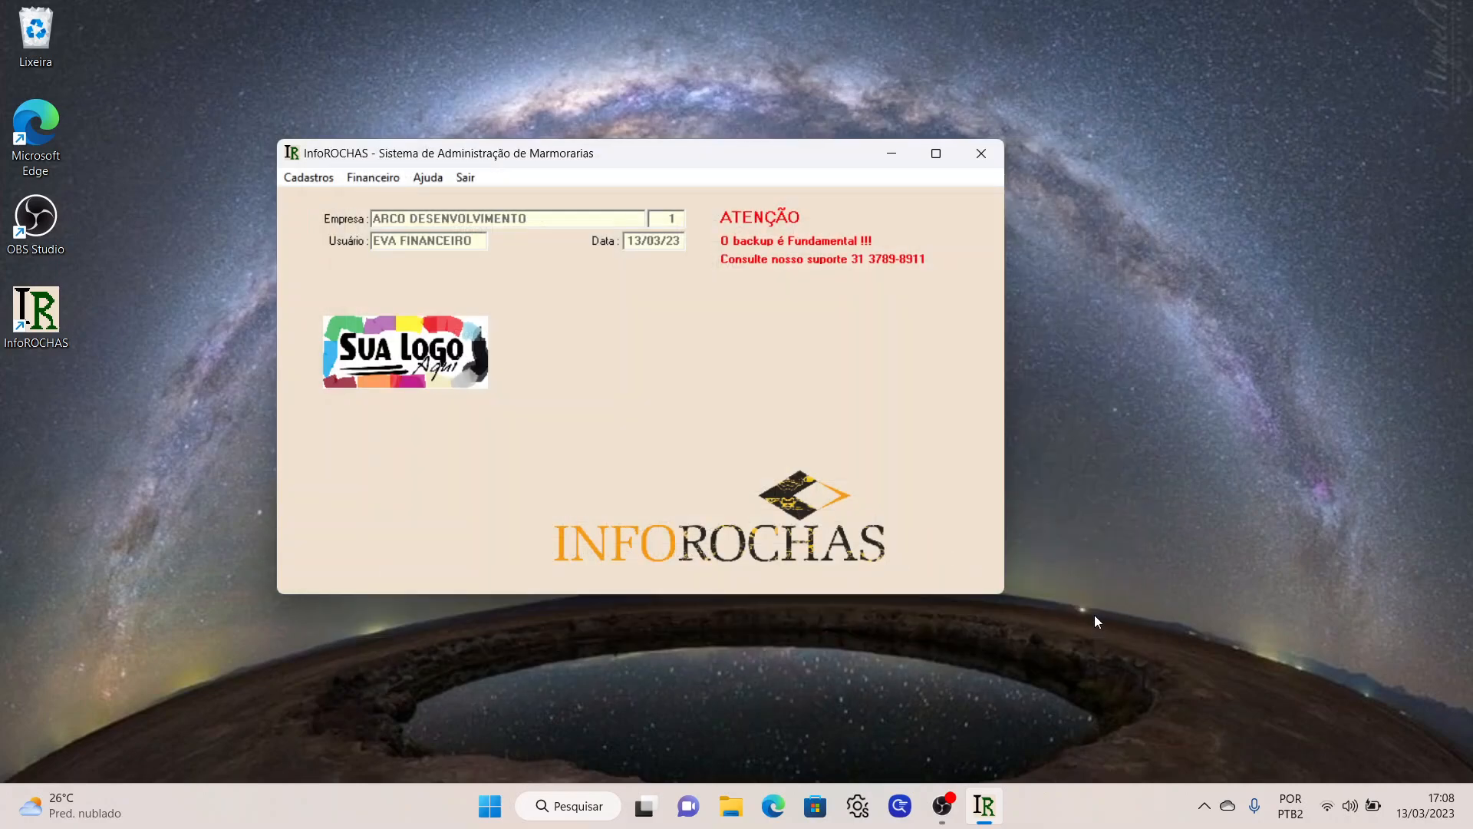
left_click(975, 151)
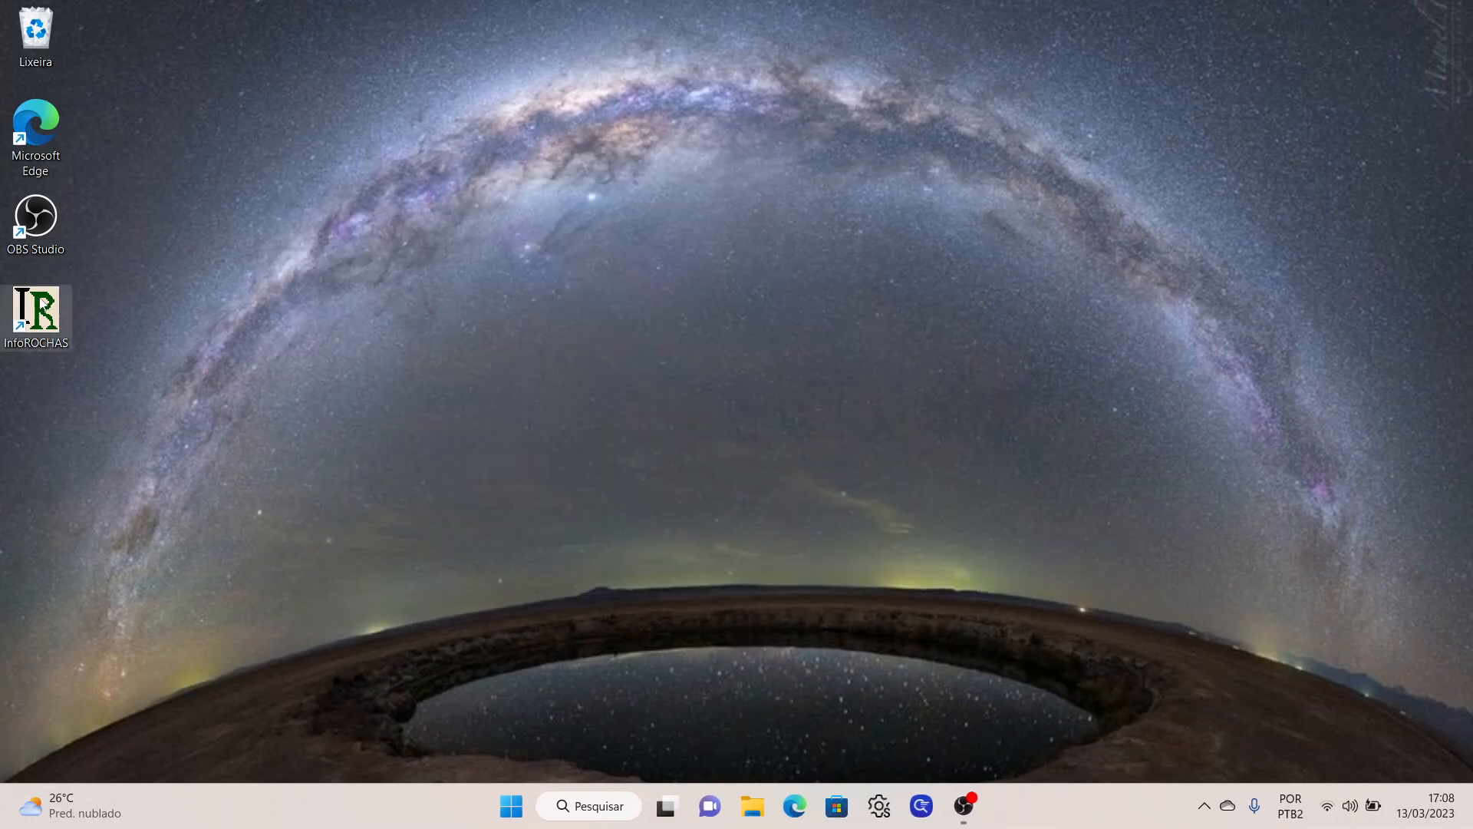
- Restart InfoROCHAS from the desktop and sign in as the Vendas user with the account password
double_click(46, 303)
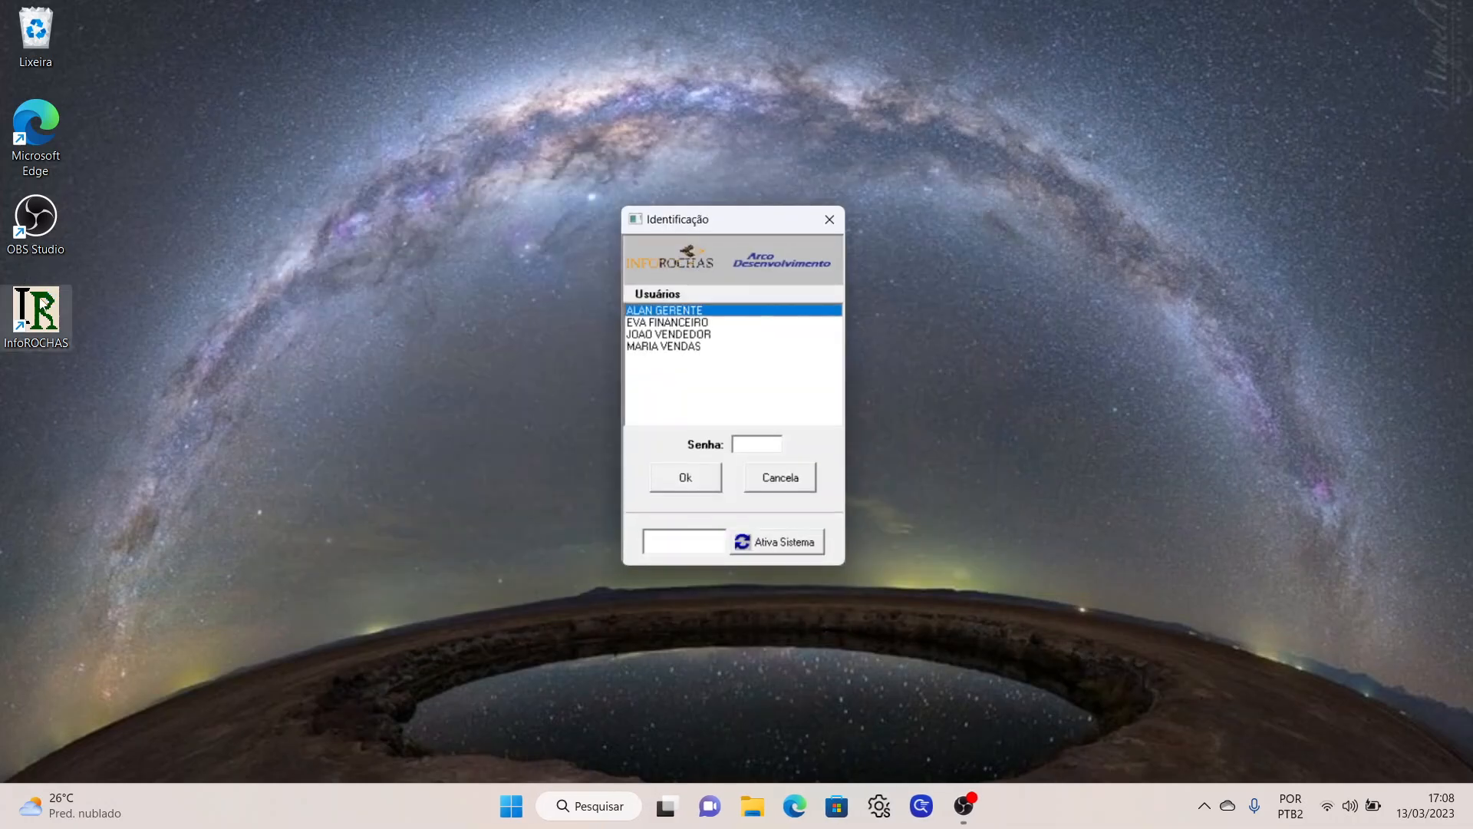
type("******")
key("Tab")
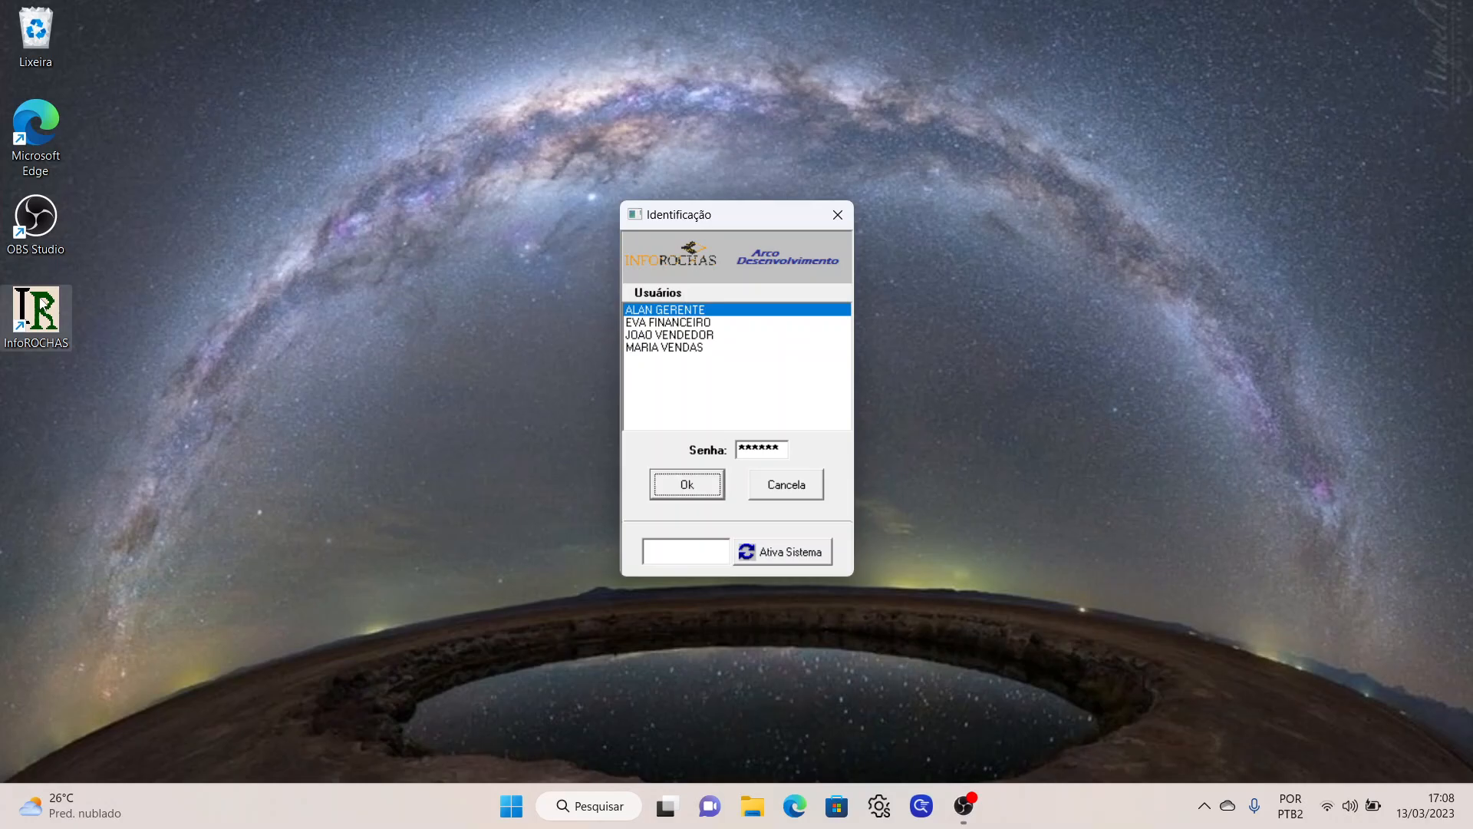
left_click(653, 338)
left_click(661, 349)
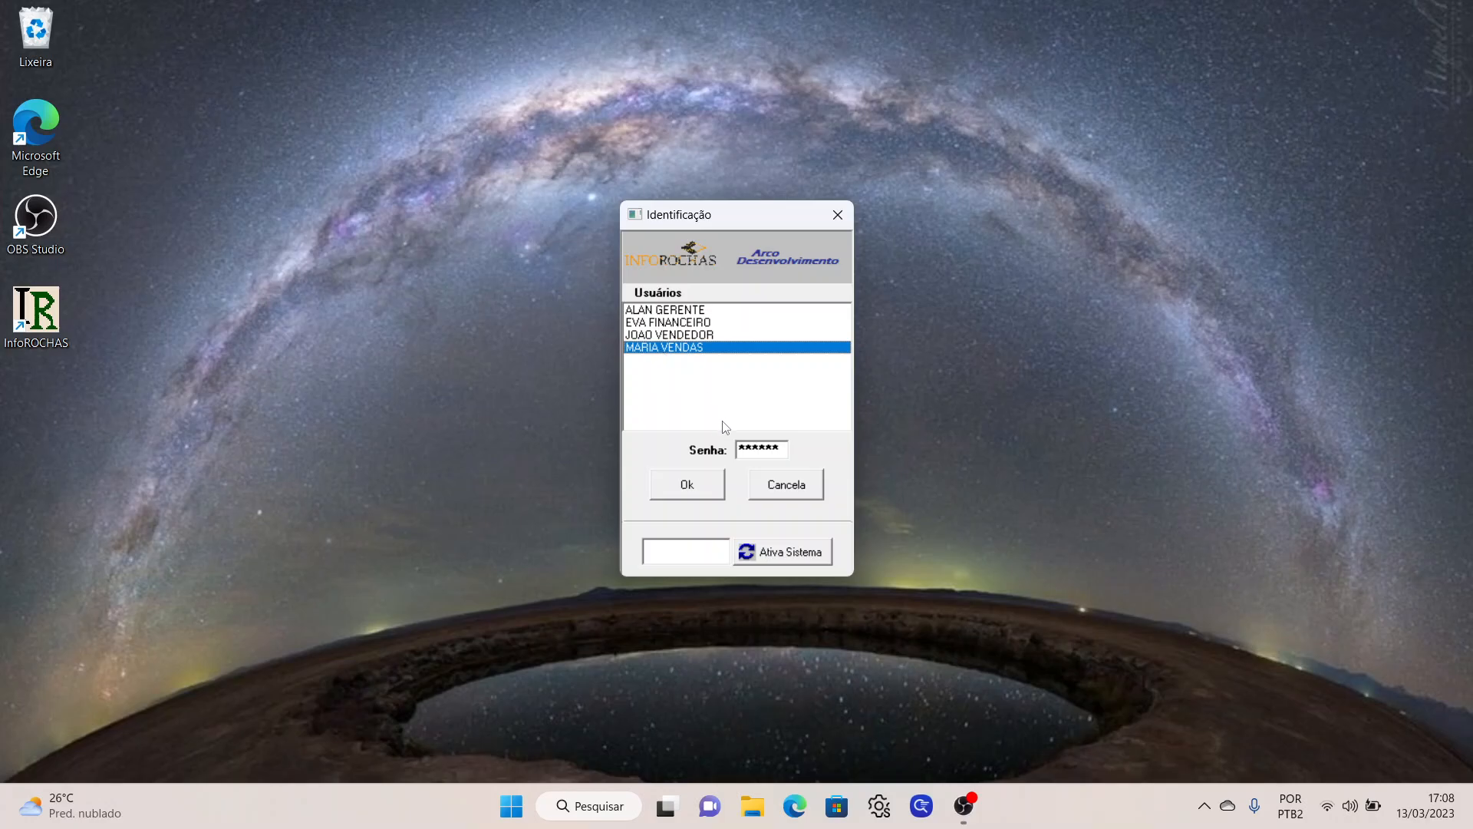
left_click(759, 448)
key("Return")
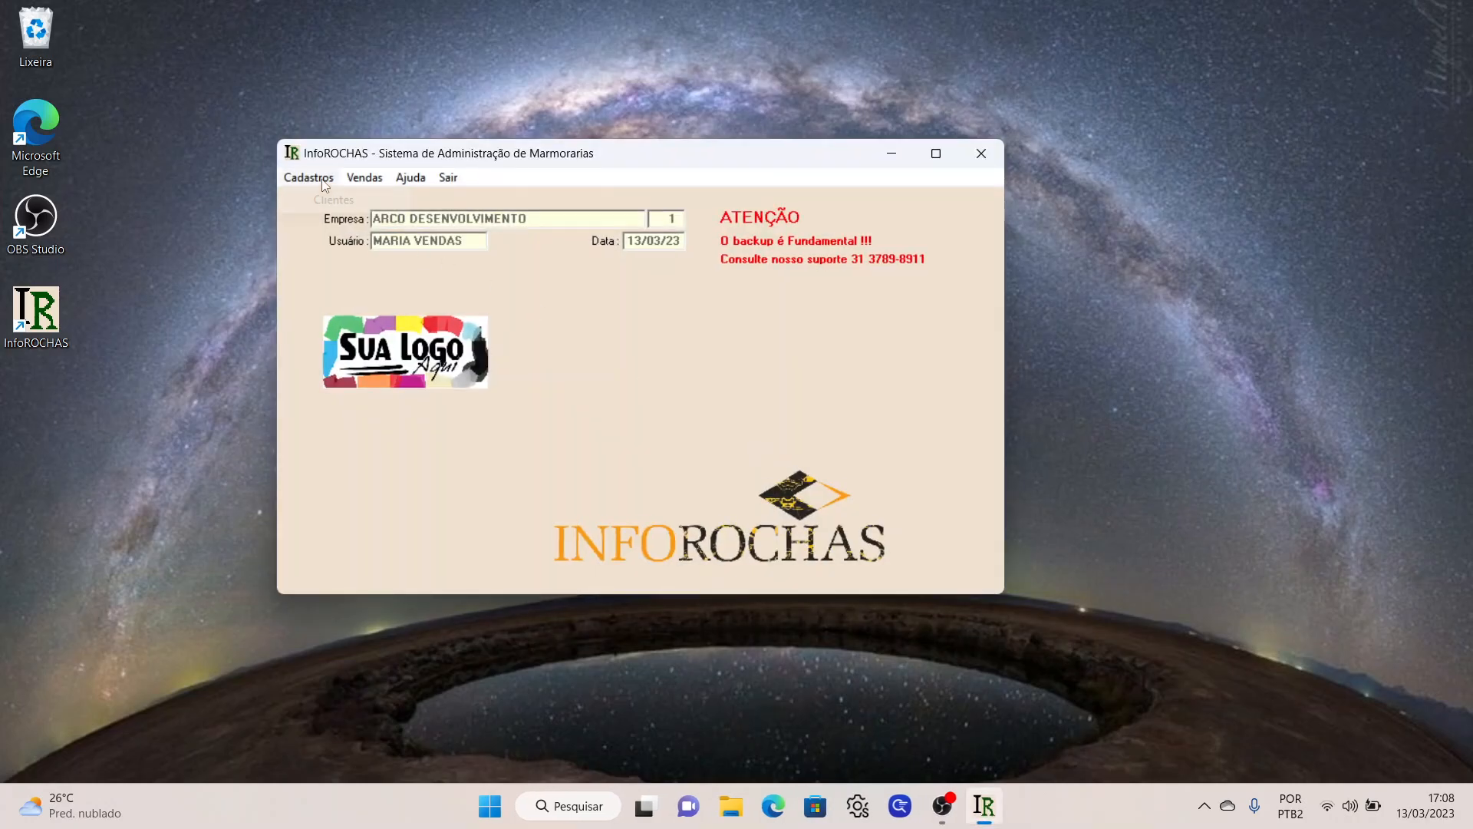
- Examine which Cadastros, Vendas and Ajuda functions the sales user can access, and exit InfoROCHAS
left_click(322, 179)
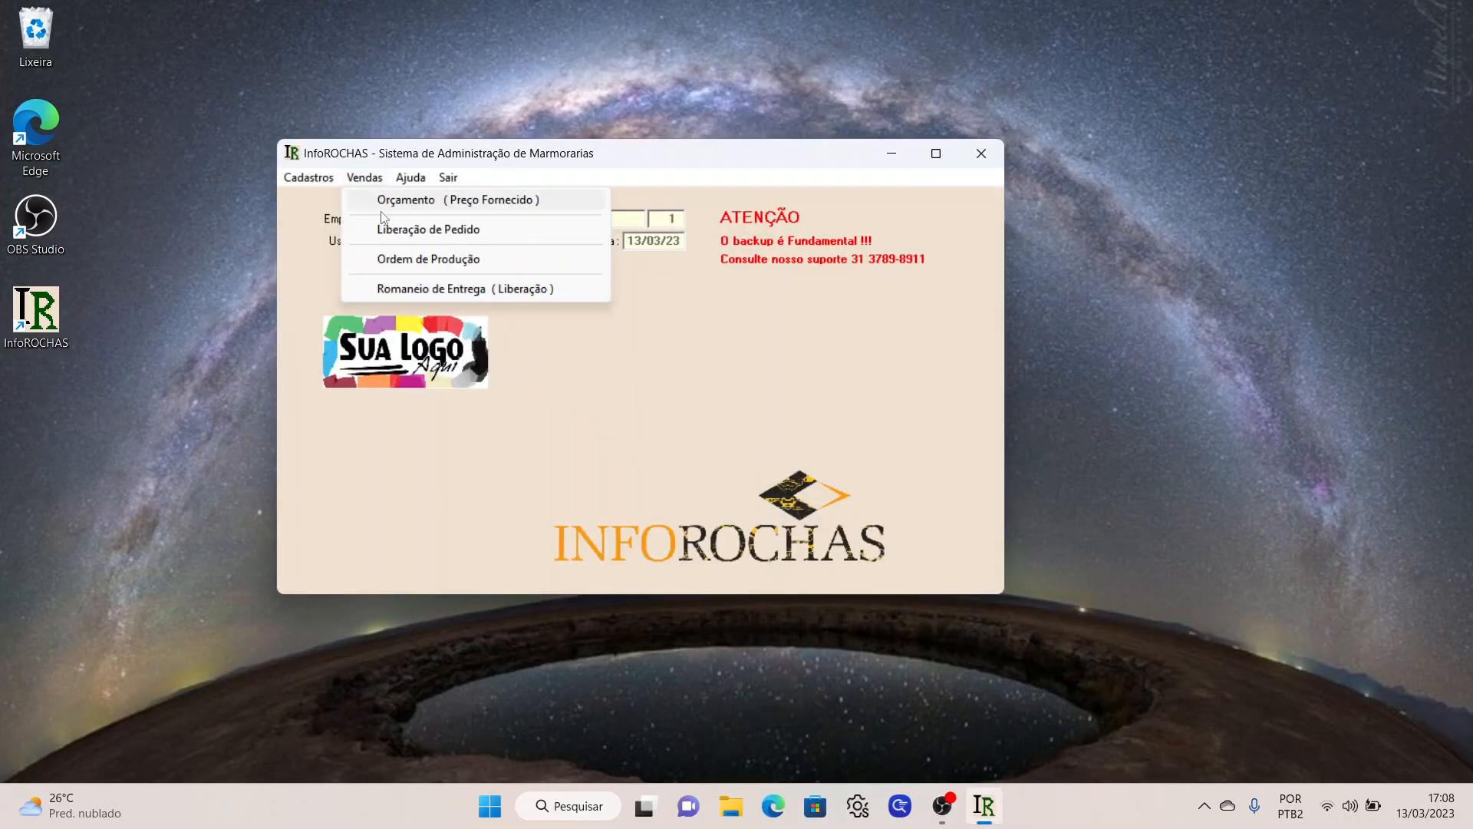
left_click(399, 180)
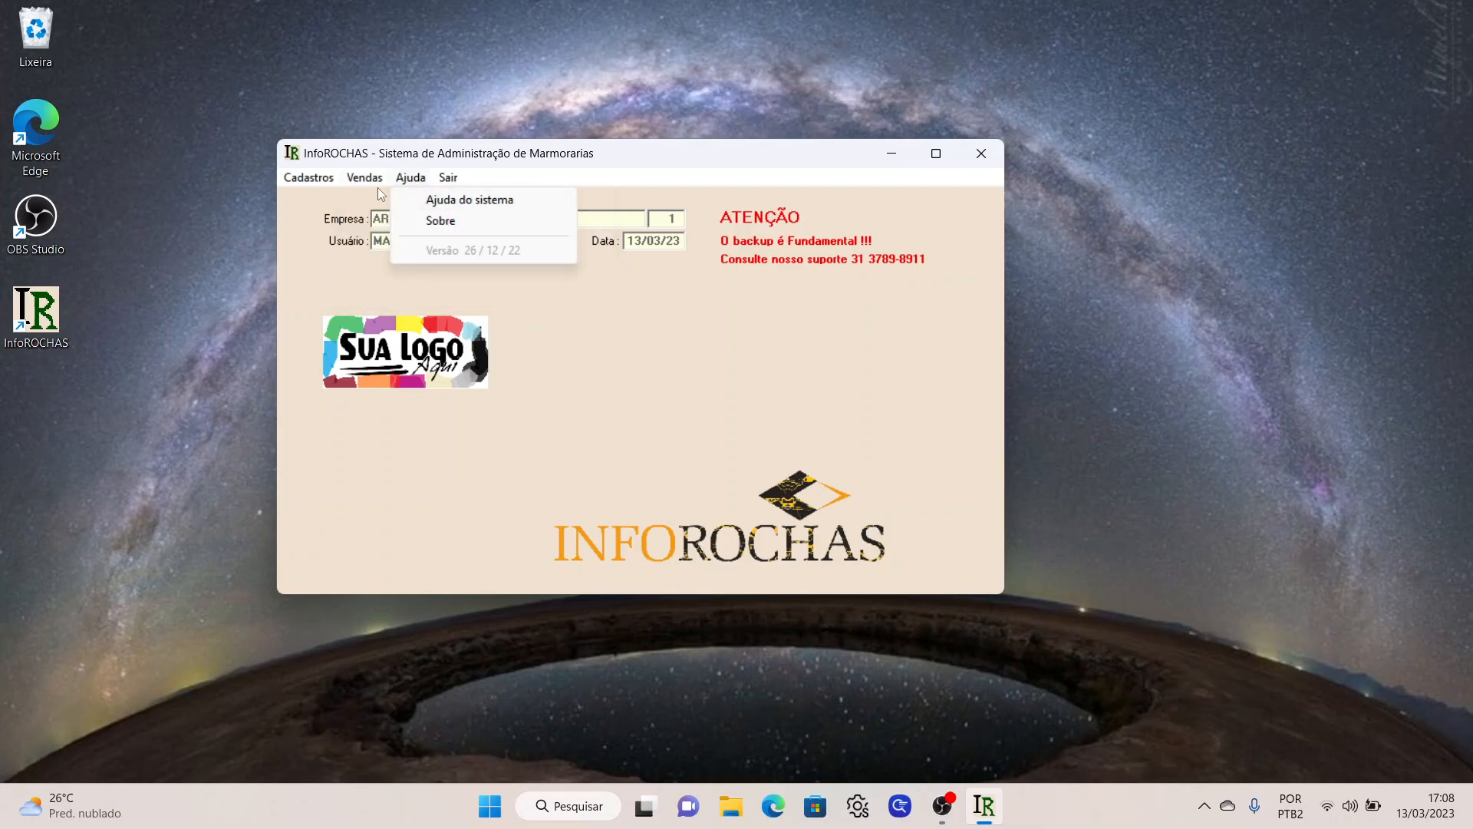
mouse_move(380, 183)
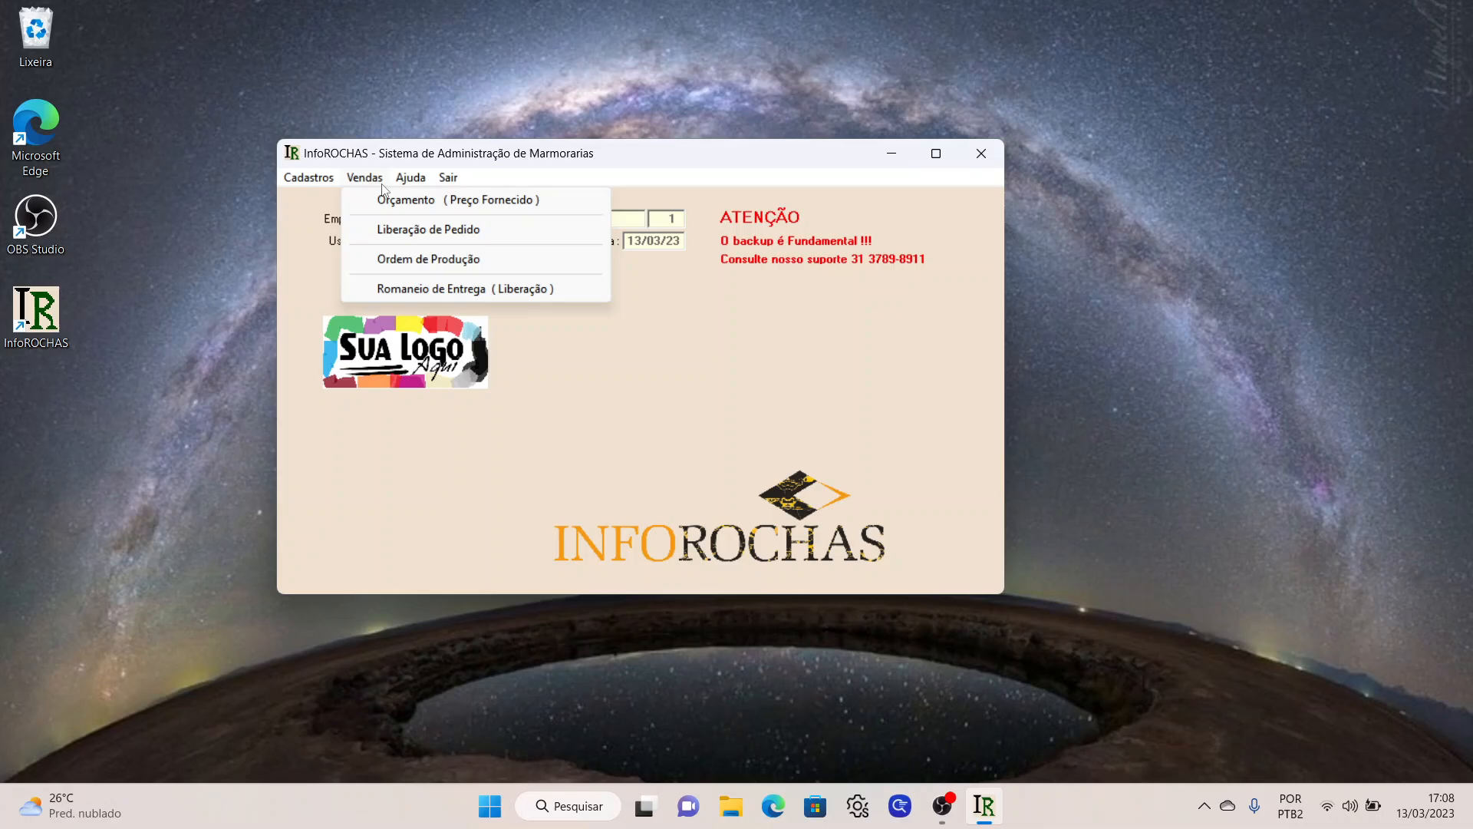
left_click(439, 179)
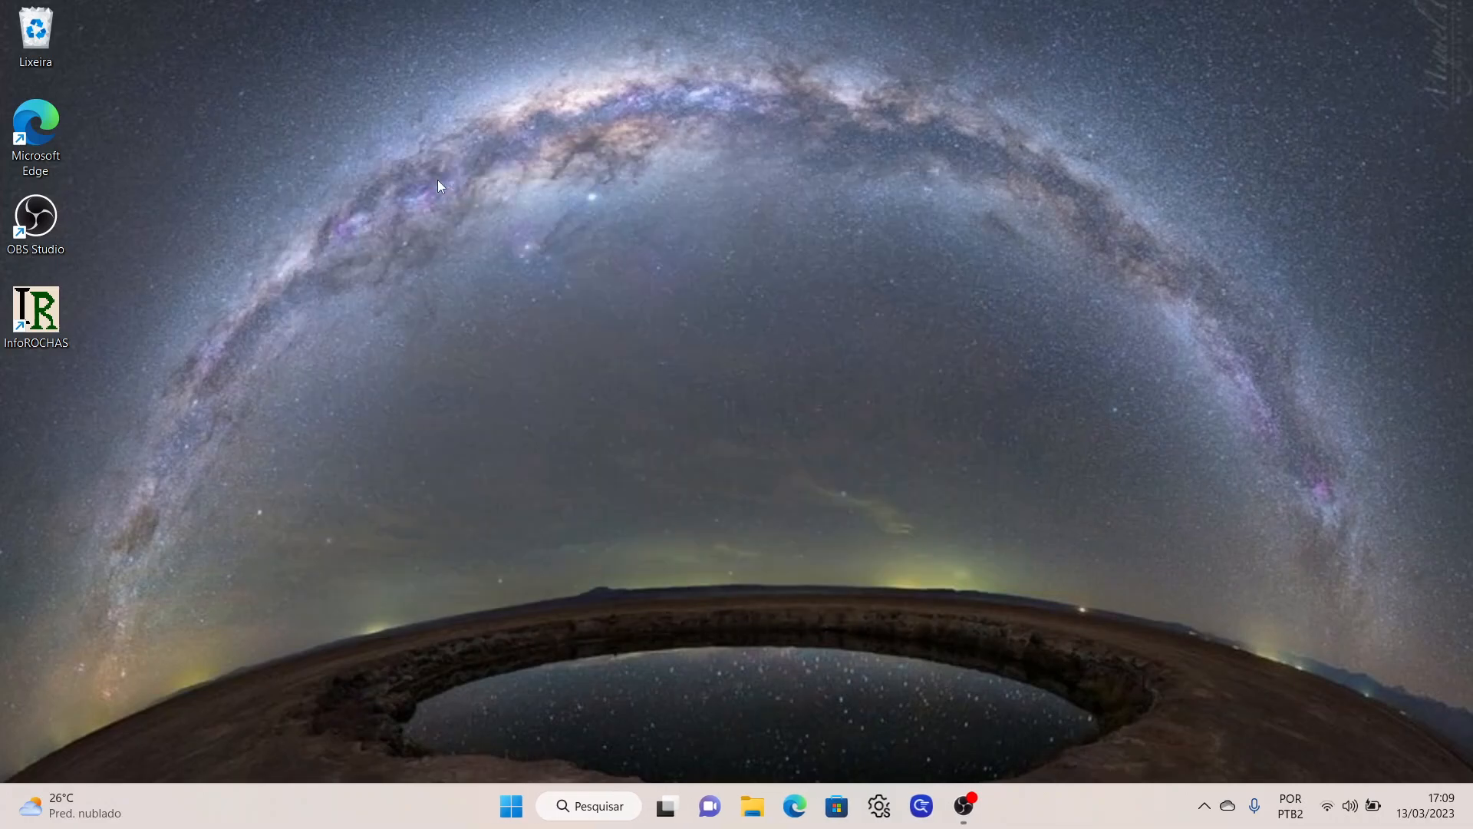
- Restart InfoROCHAS from the desktop, sign in as the manager user with the account password, and maximize the main window
double_click(47, 323)
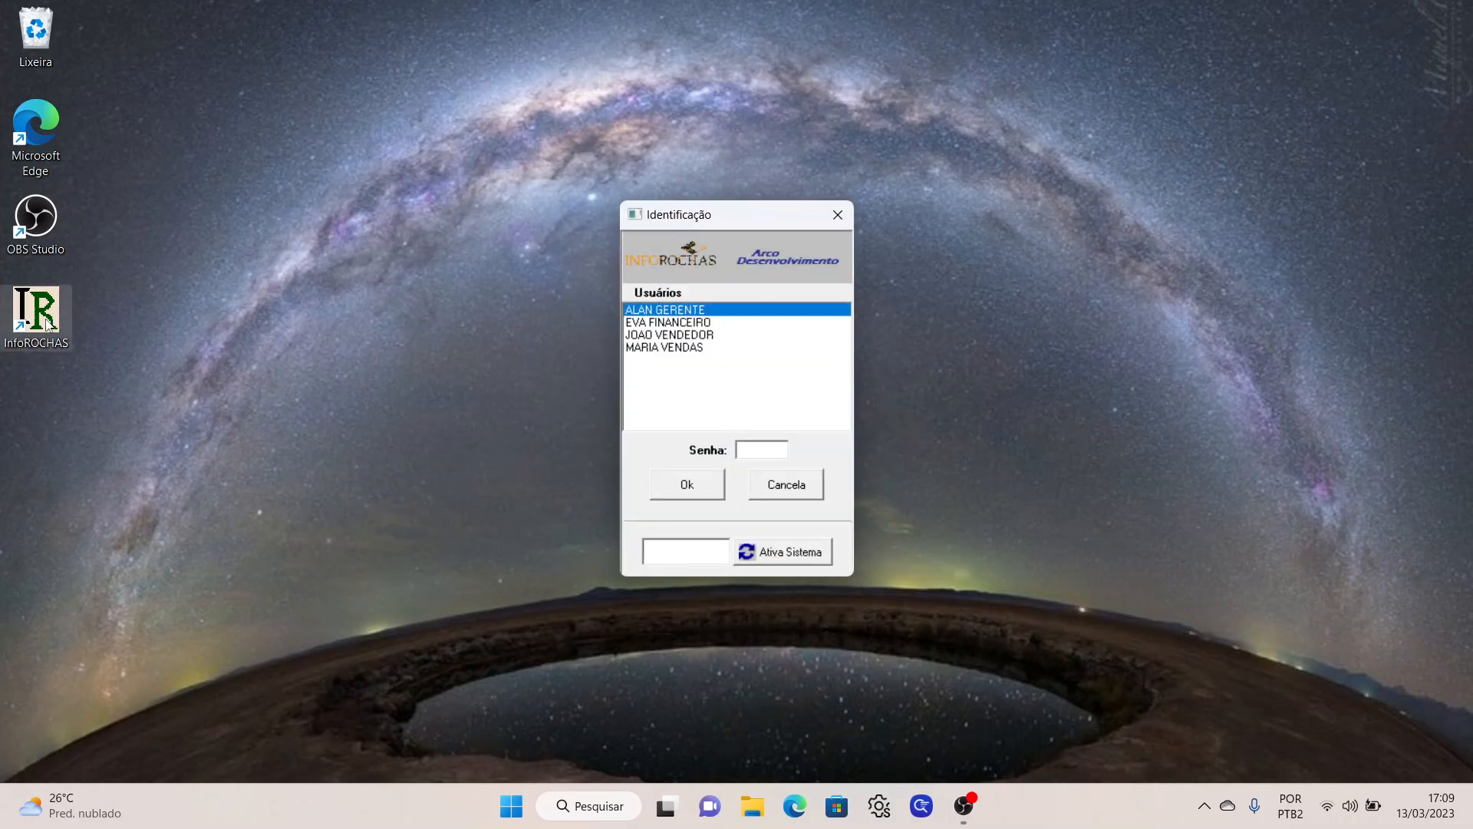
type("******")
key("Tab")
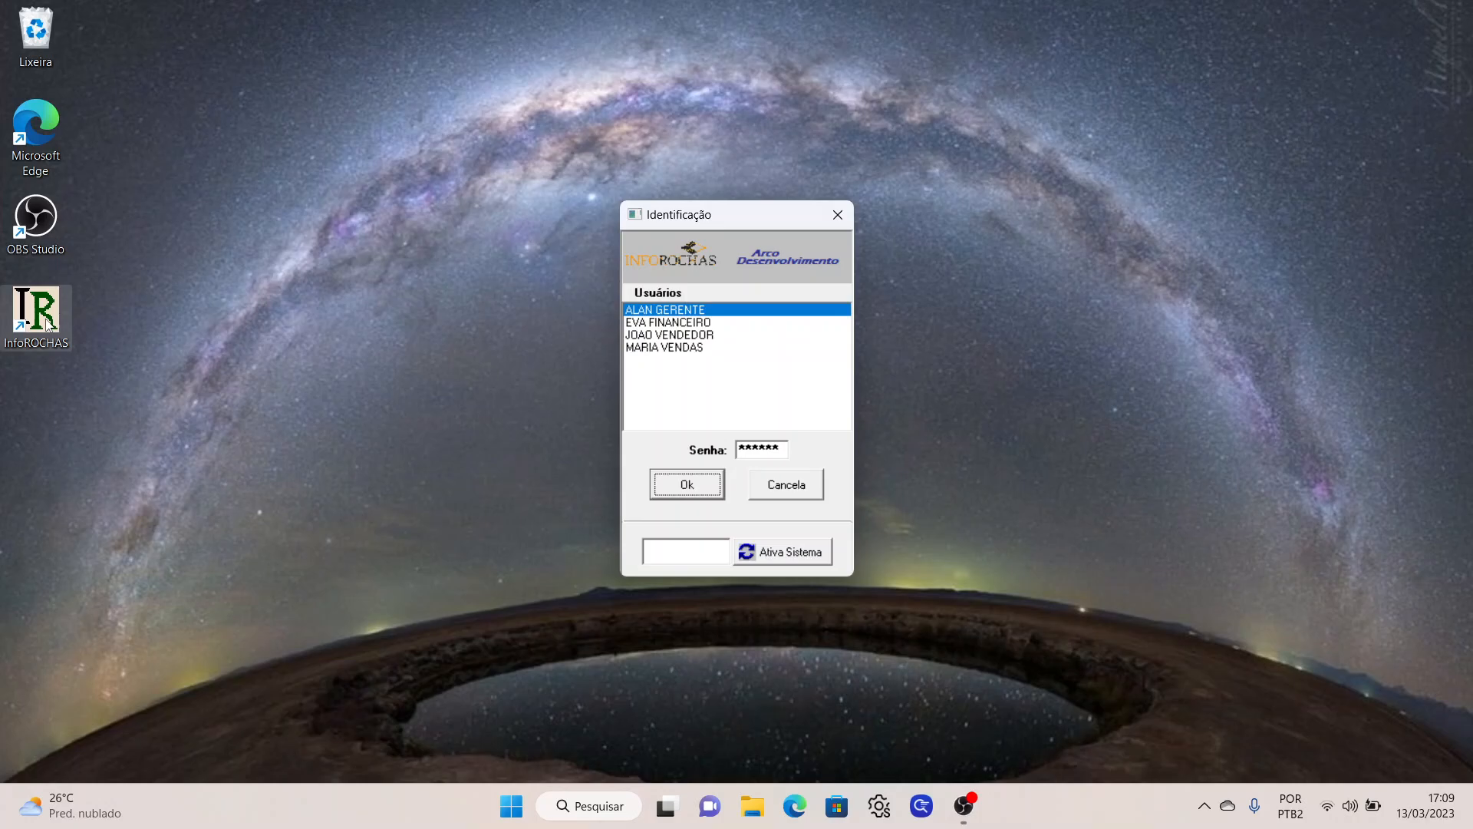
key("Return")
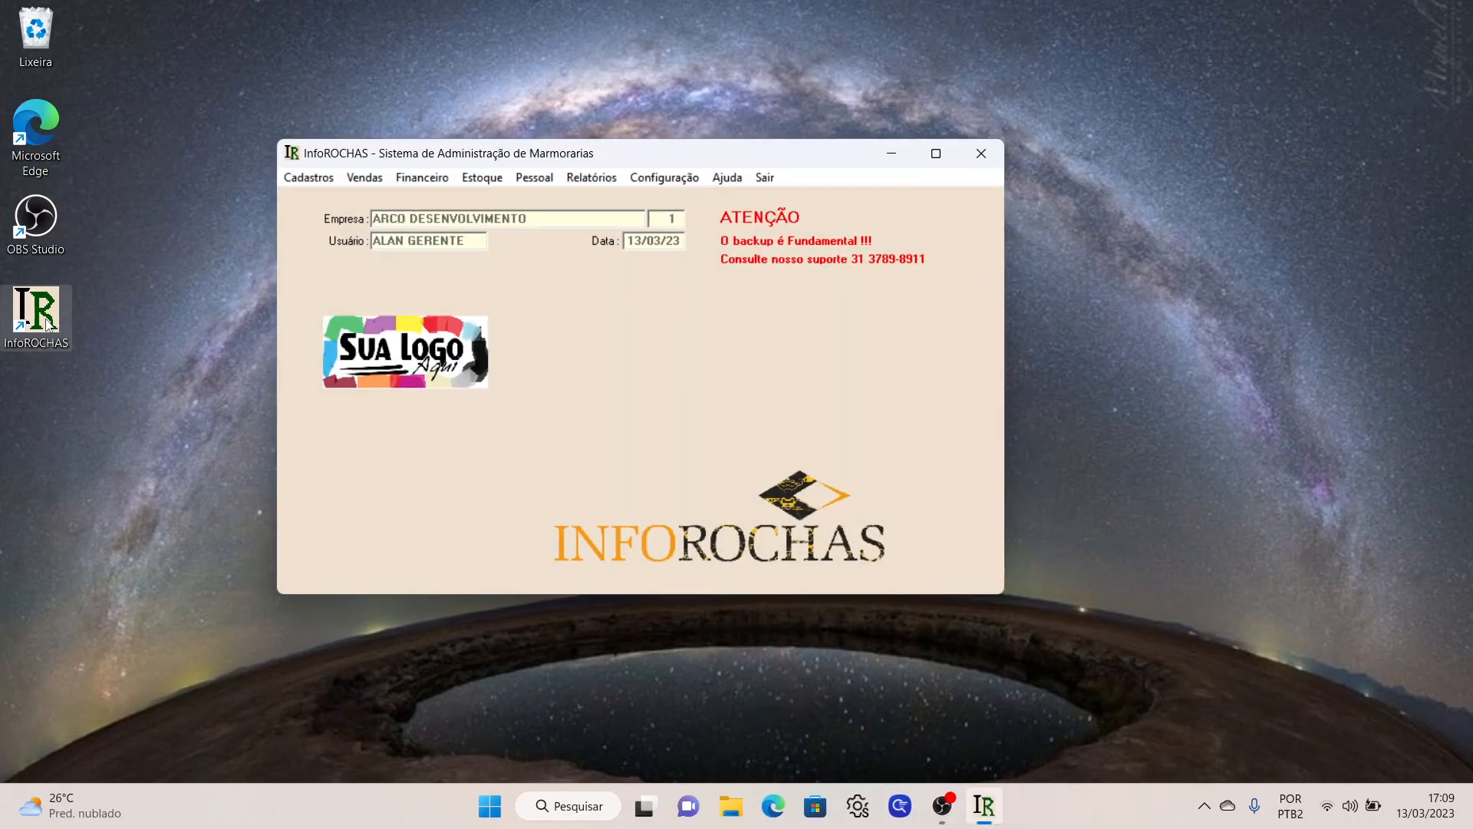
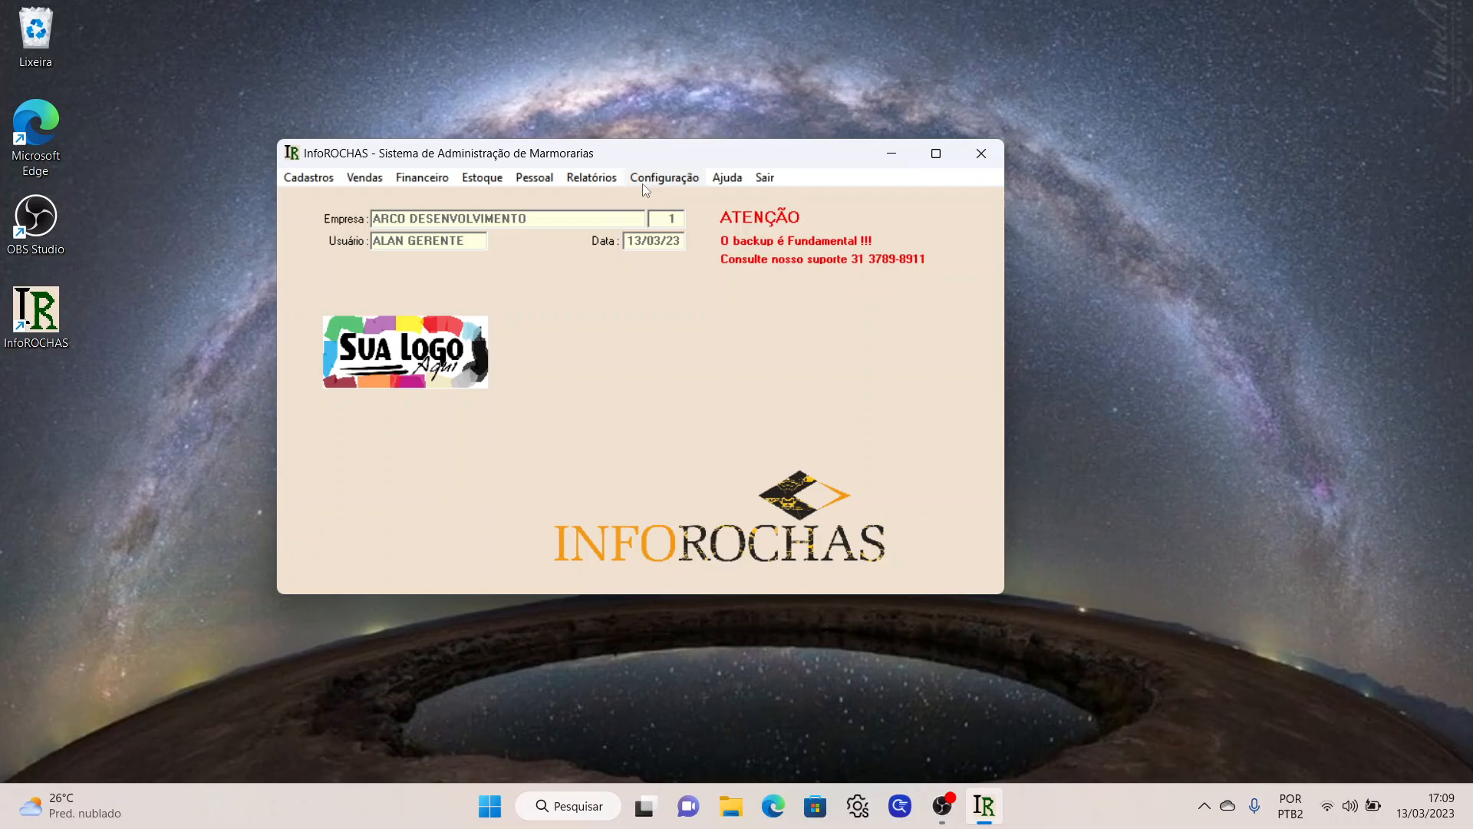
left_click(936, 154)
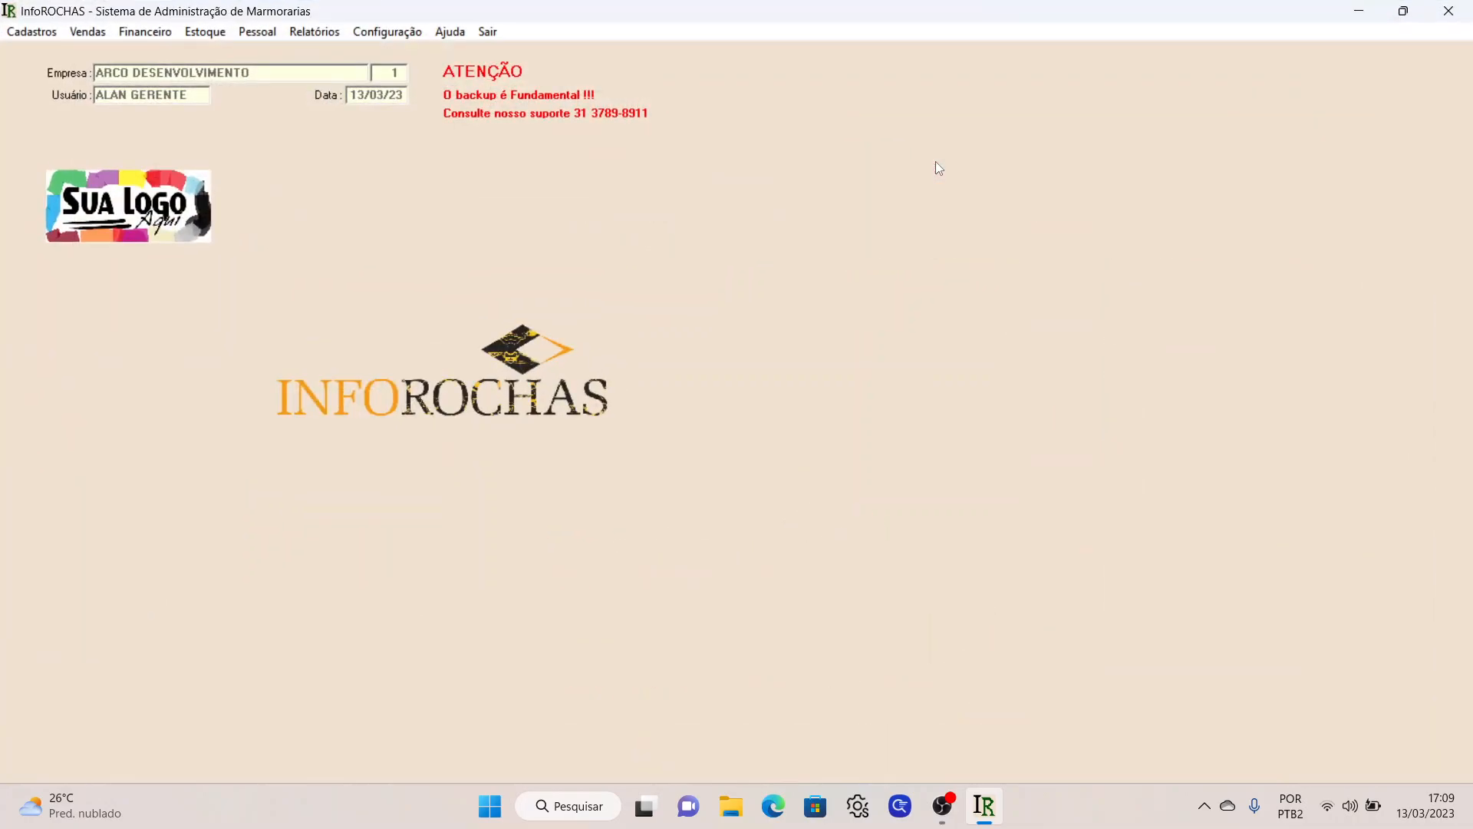
- Generate the Recebimentos report by due date for all branches, covering 13/03/23 to 13/03/23
left_click(144, 34)
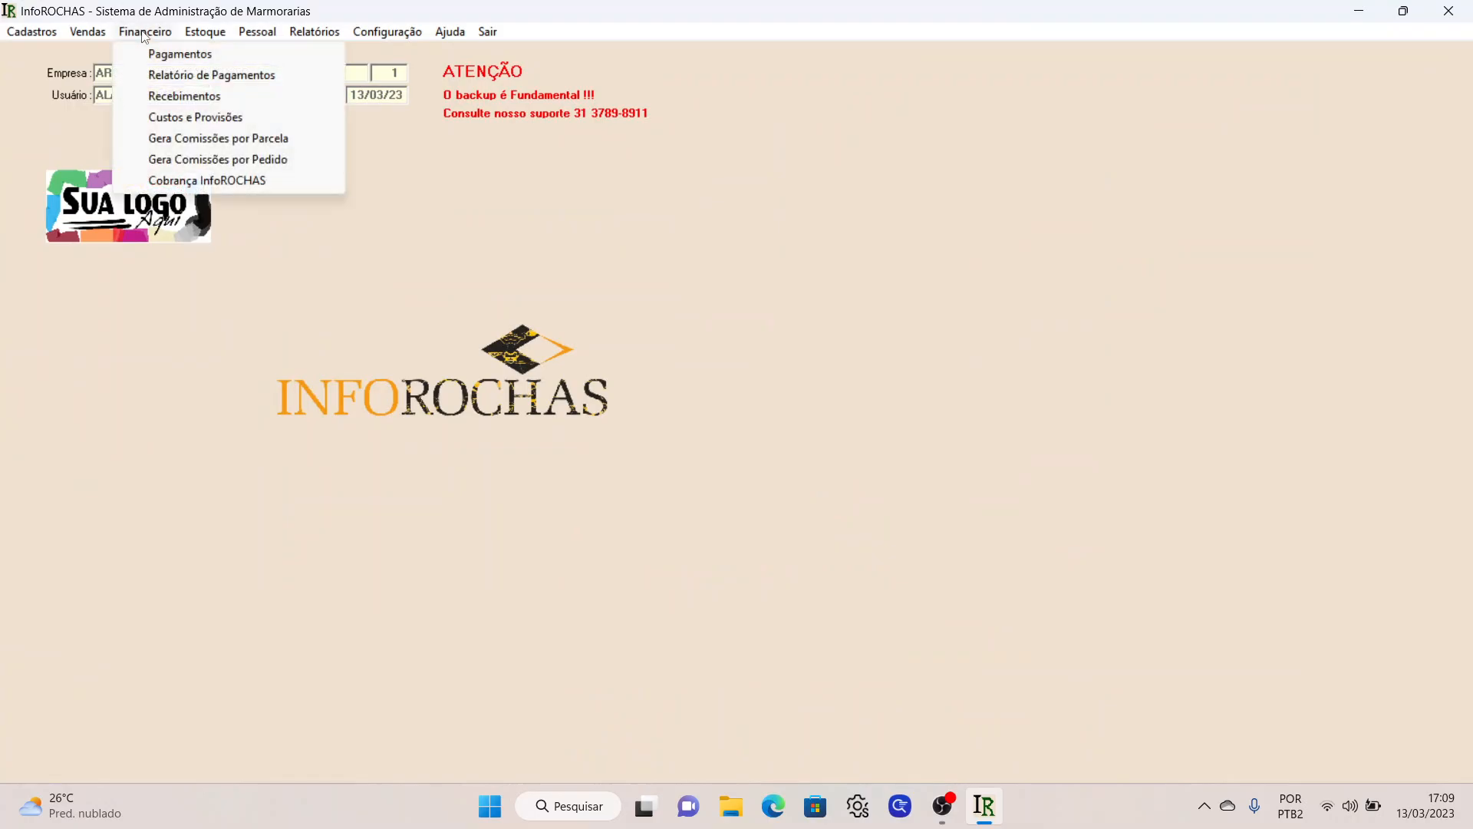
left_click(170, 95)
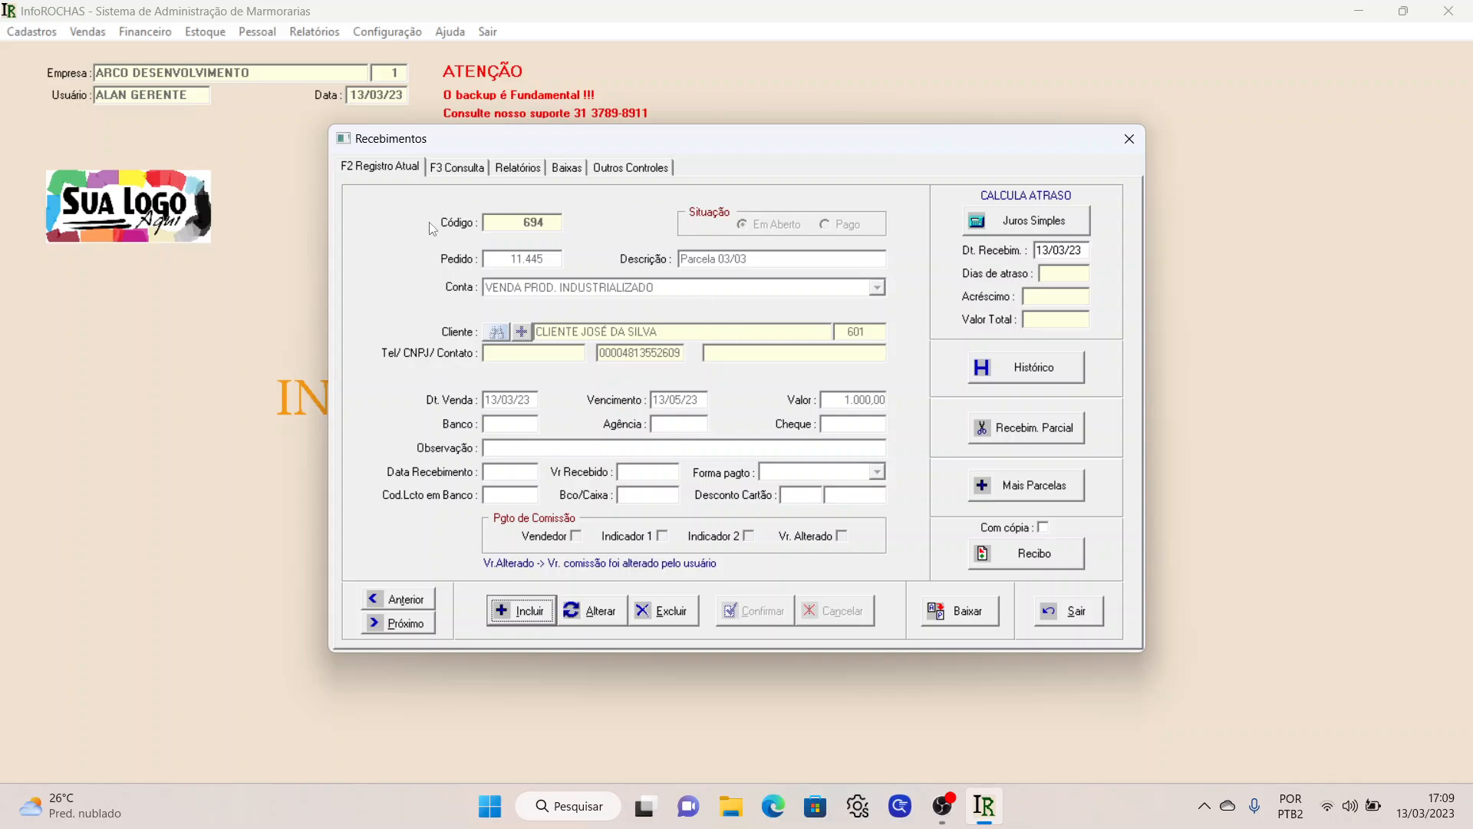
left_click(536, 171)
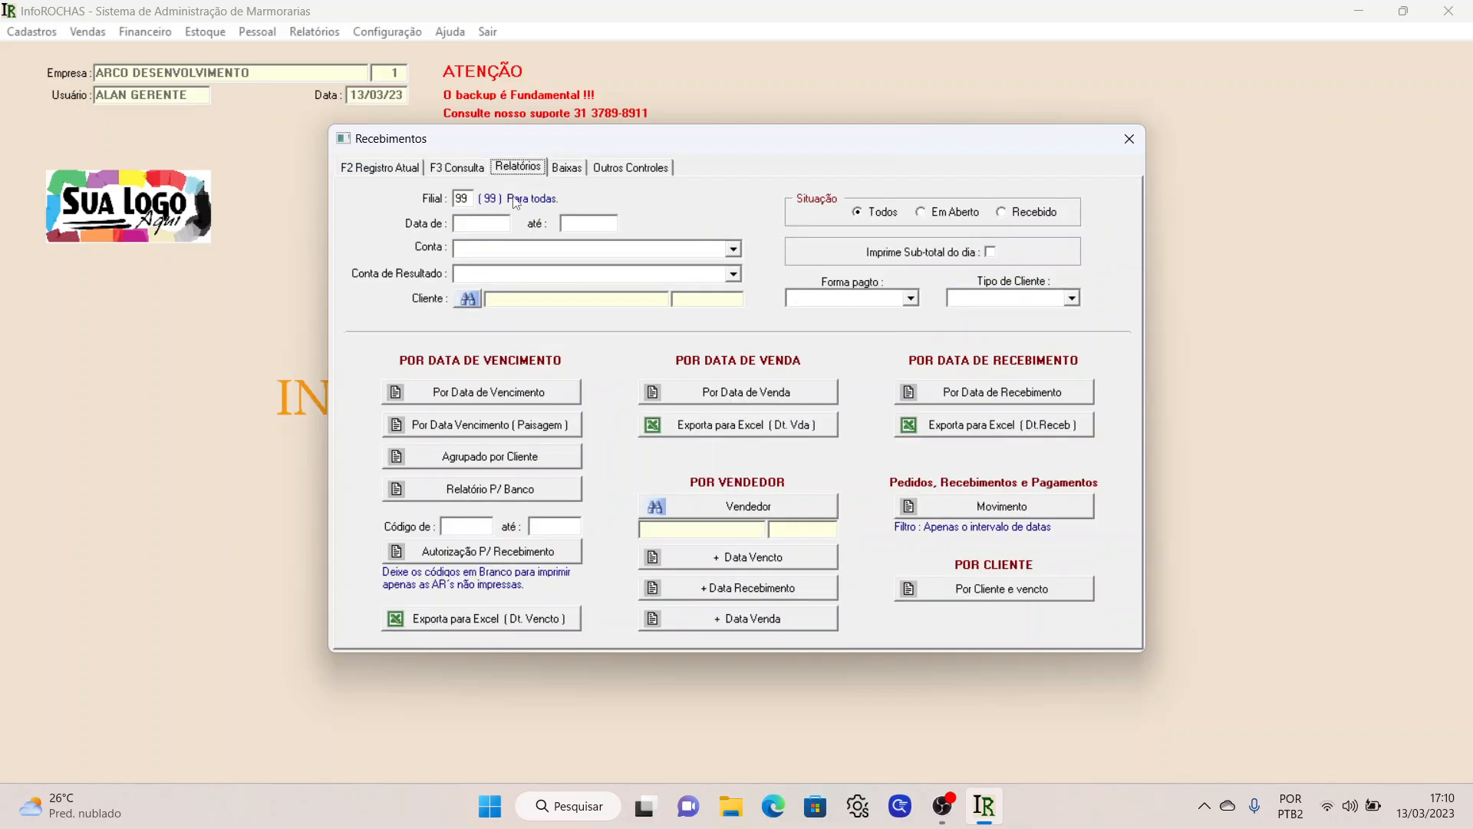
left_click(495, 223)
type("13")
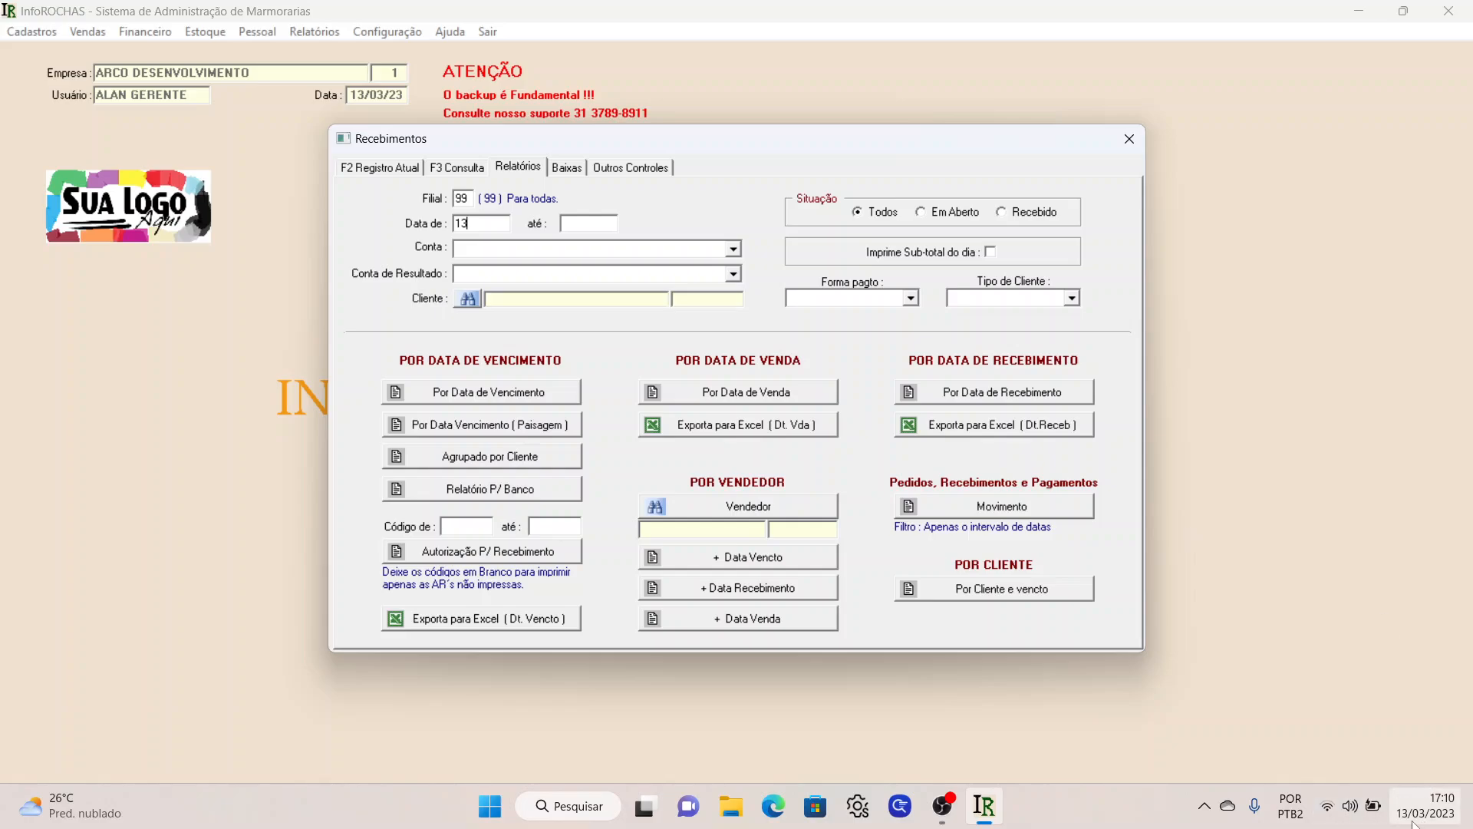
type("/03/23")
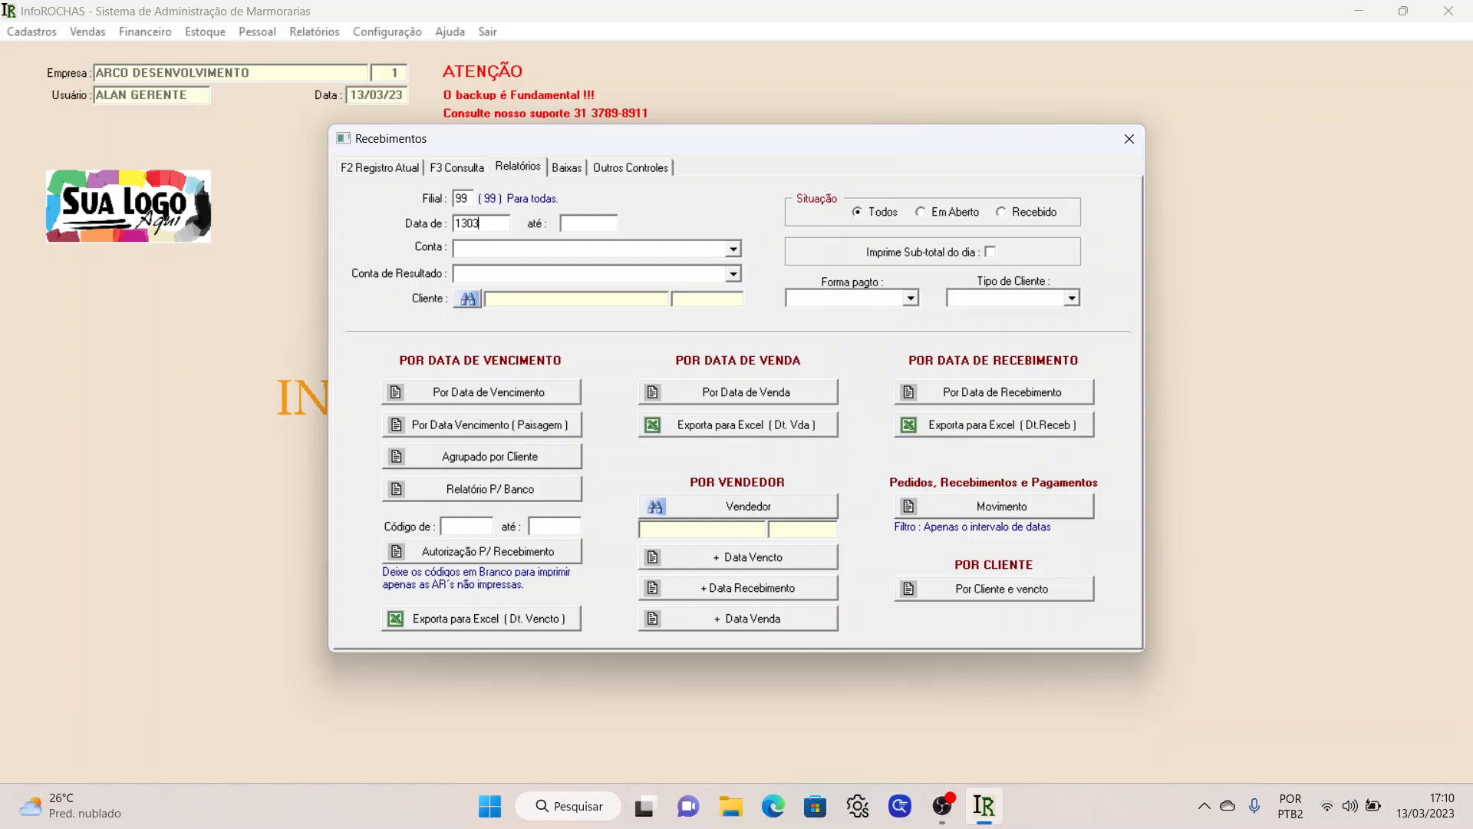
key("Tab")
type("13/03/23")
key("Tab")
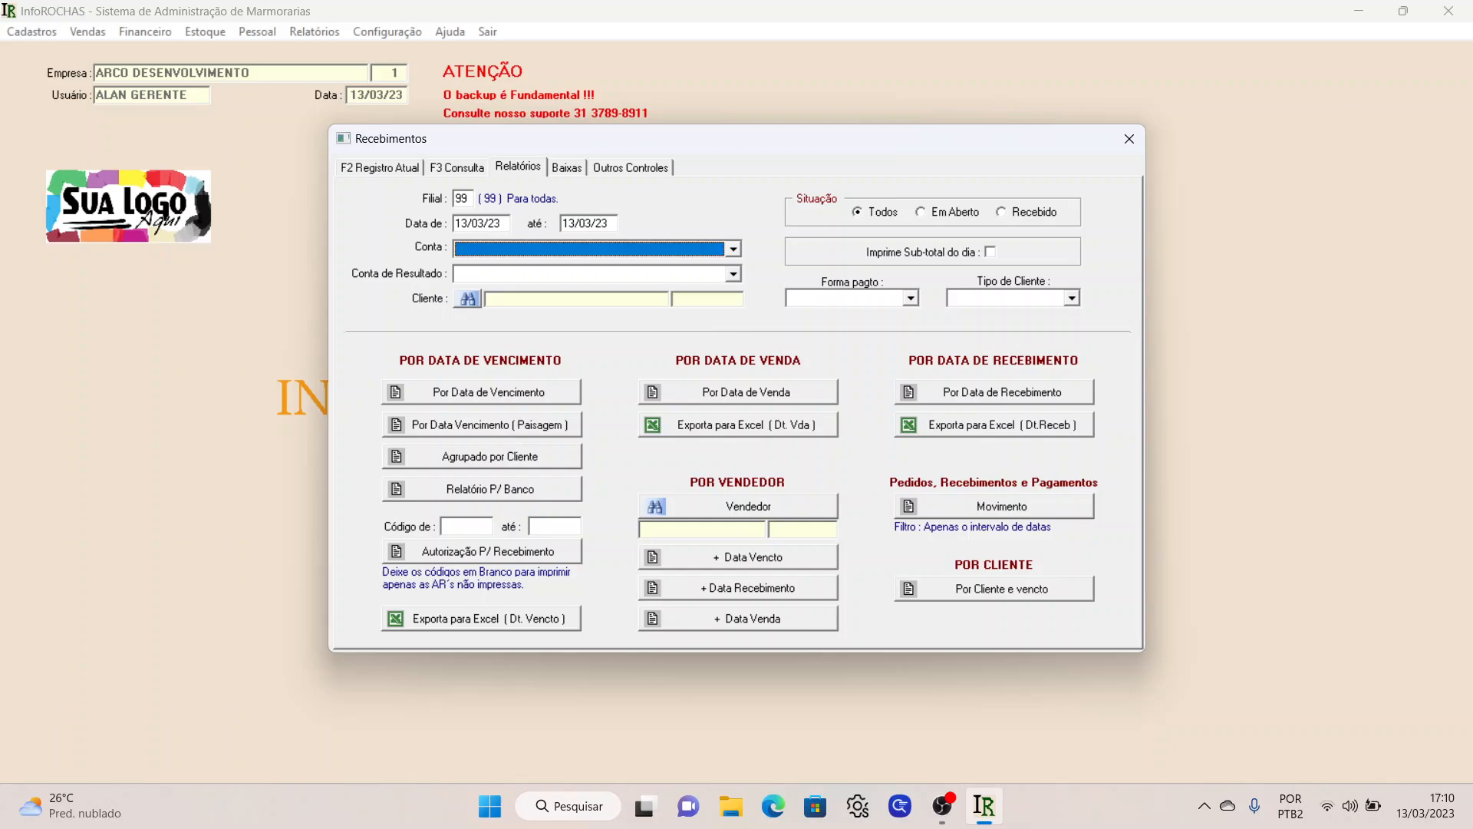
left_click(519, 392)
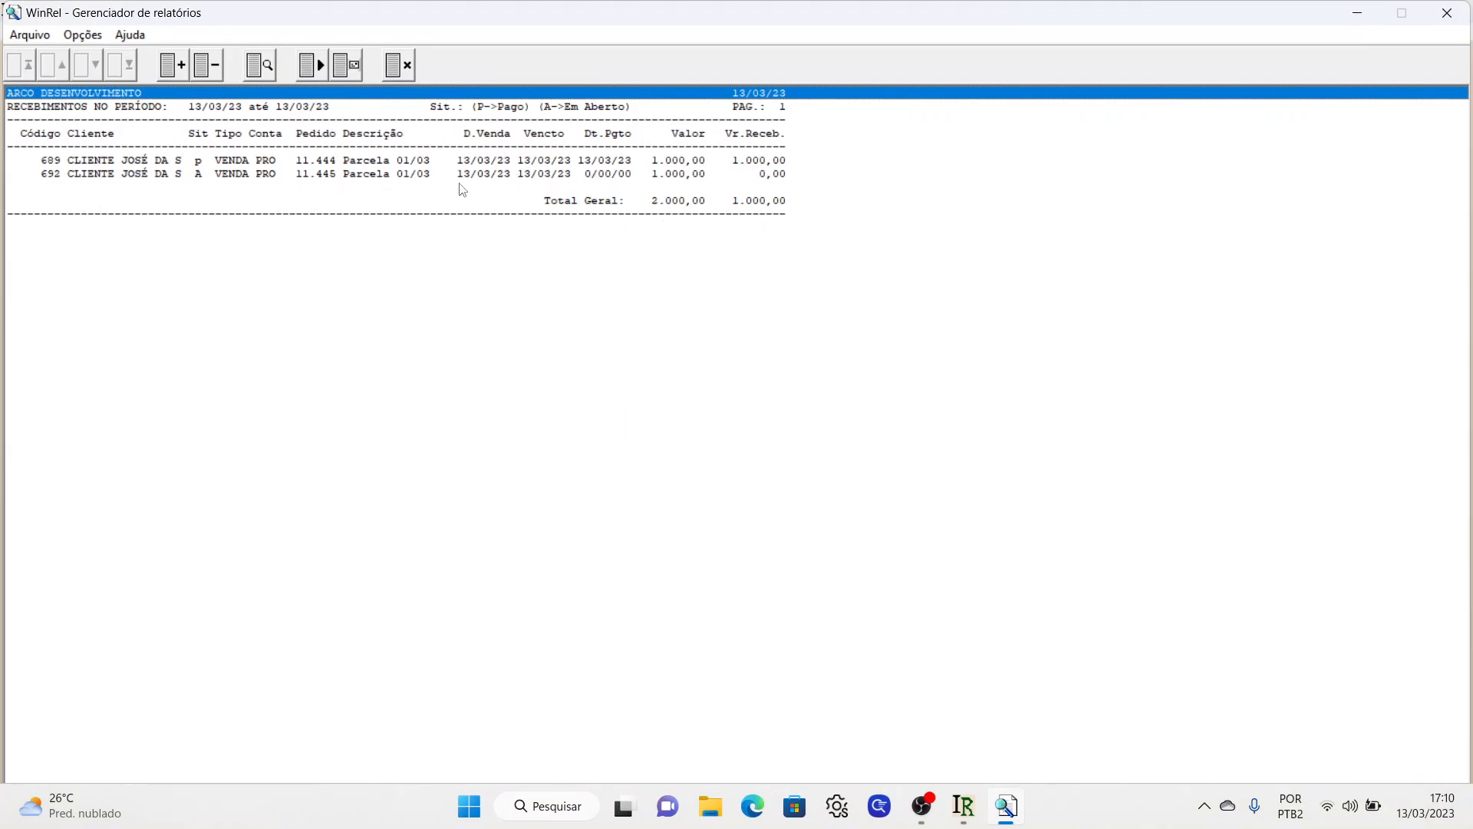
- Enlarge the receipts report, examine the open installment's line against the paid one, and close the report
left_click(343, 175)
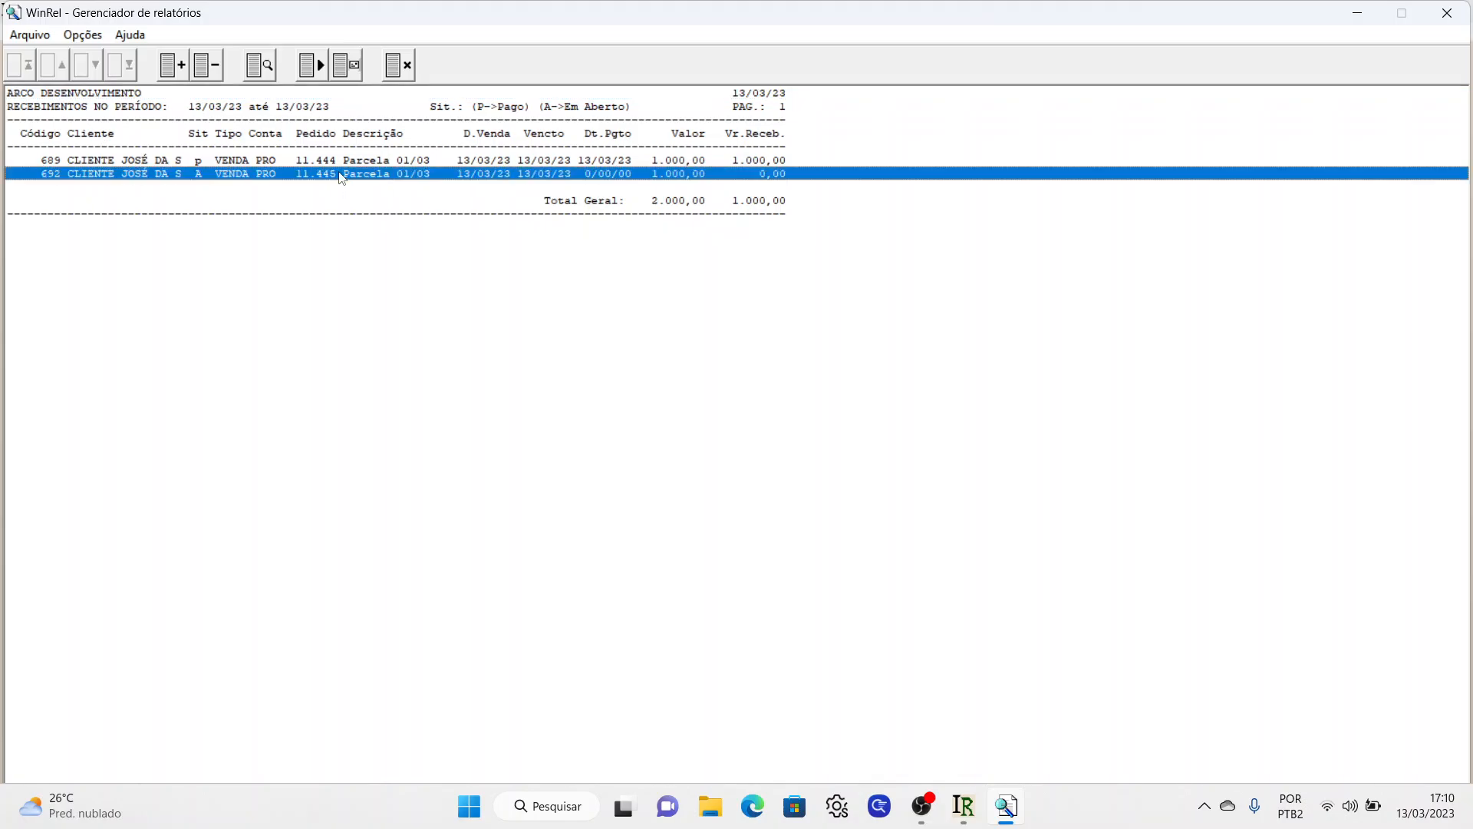
left_click(182, 67)
left_click(181, 67)
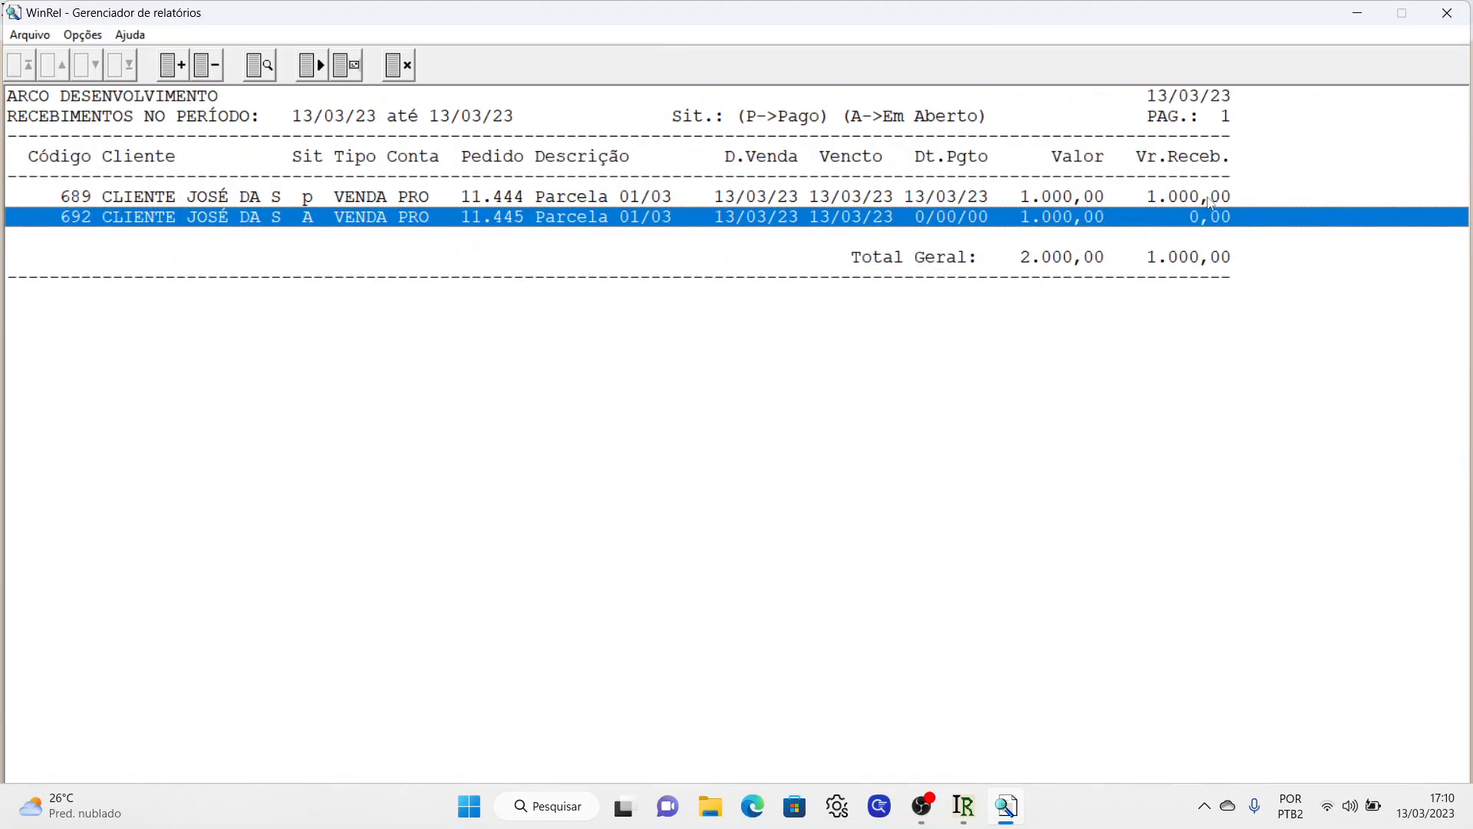
left_click(401, 66)
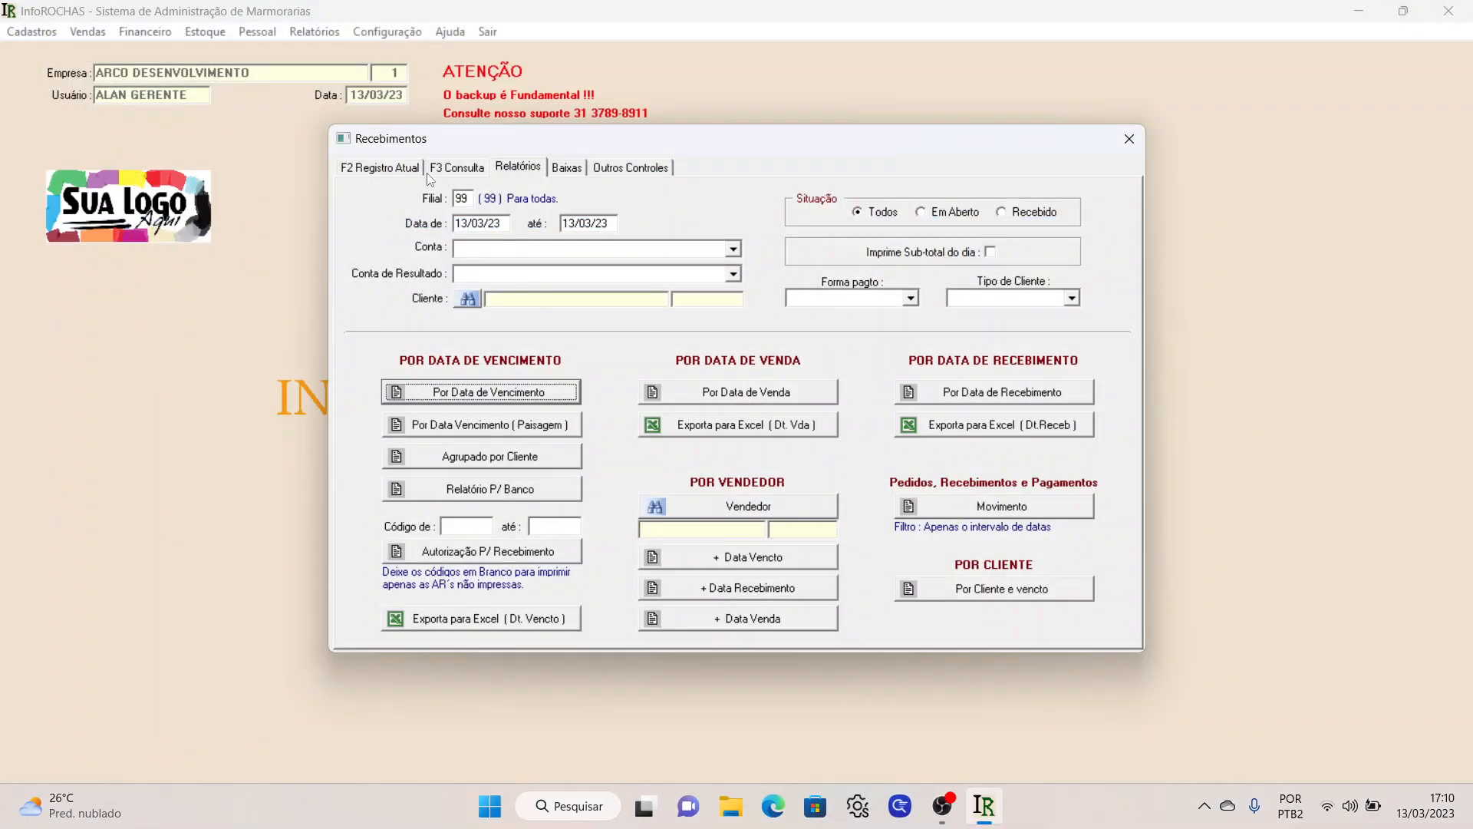
- Return to the current receipt record, glance at the Consulta page, and go back through the records to installment 01/03
left_click(417, 171)
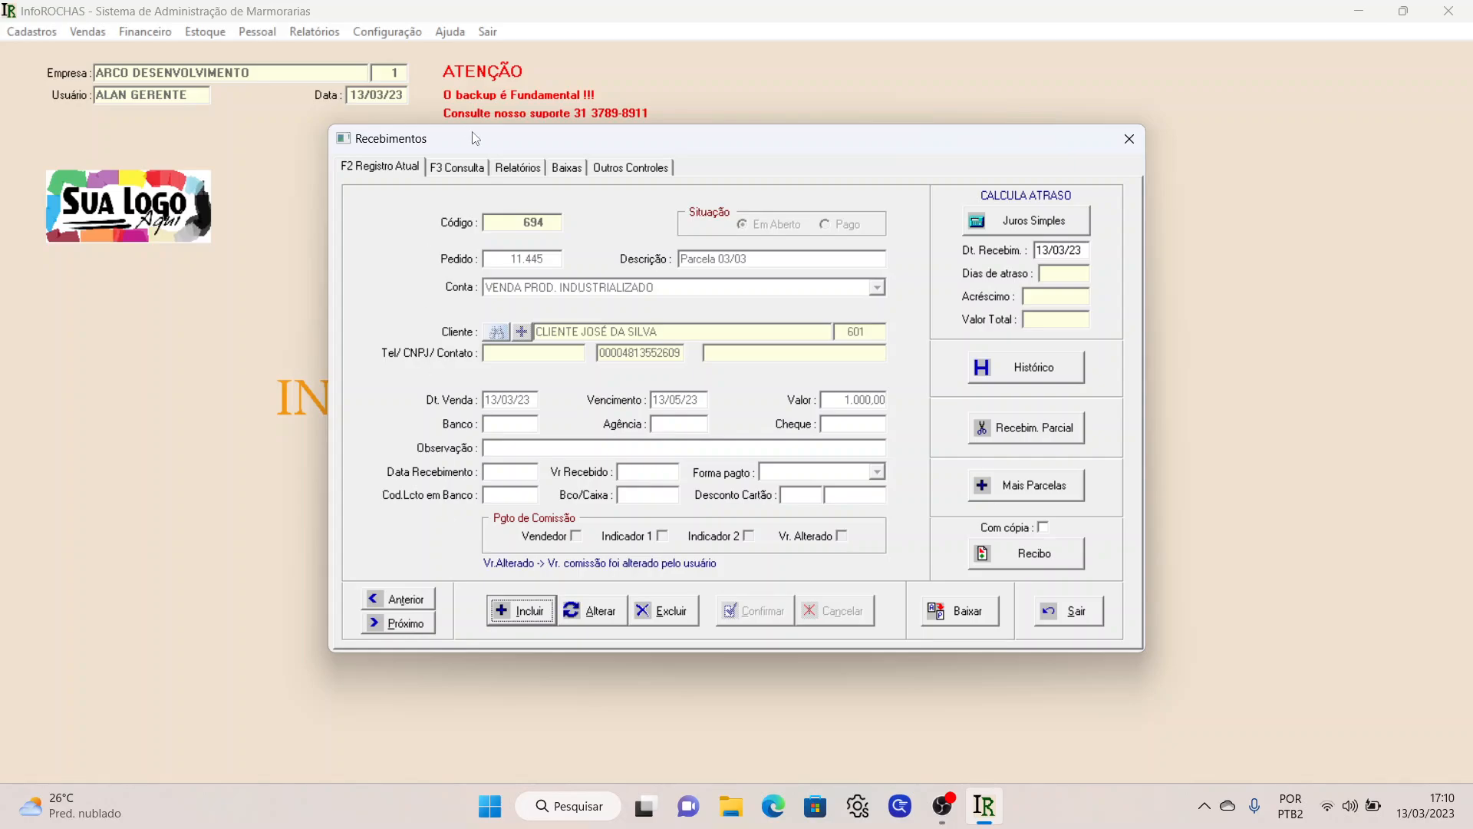
left_click(458, 166)
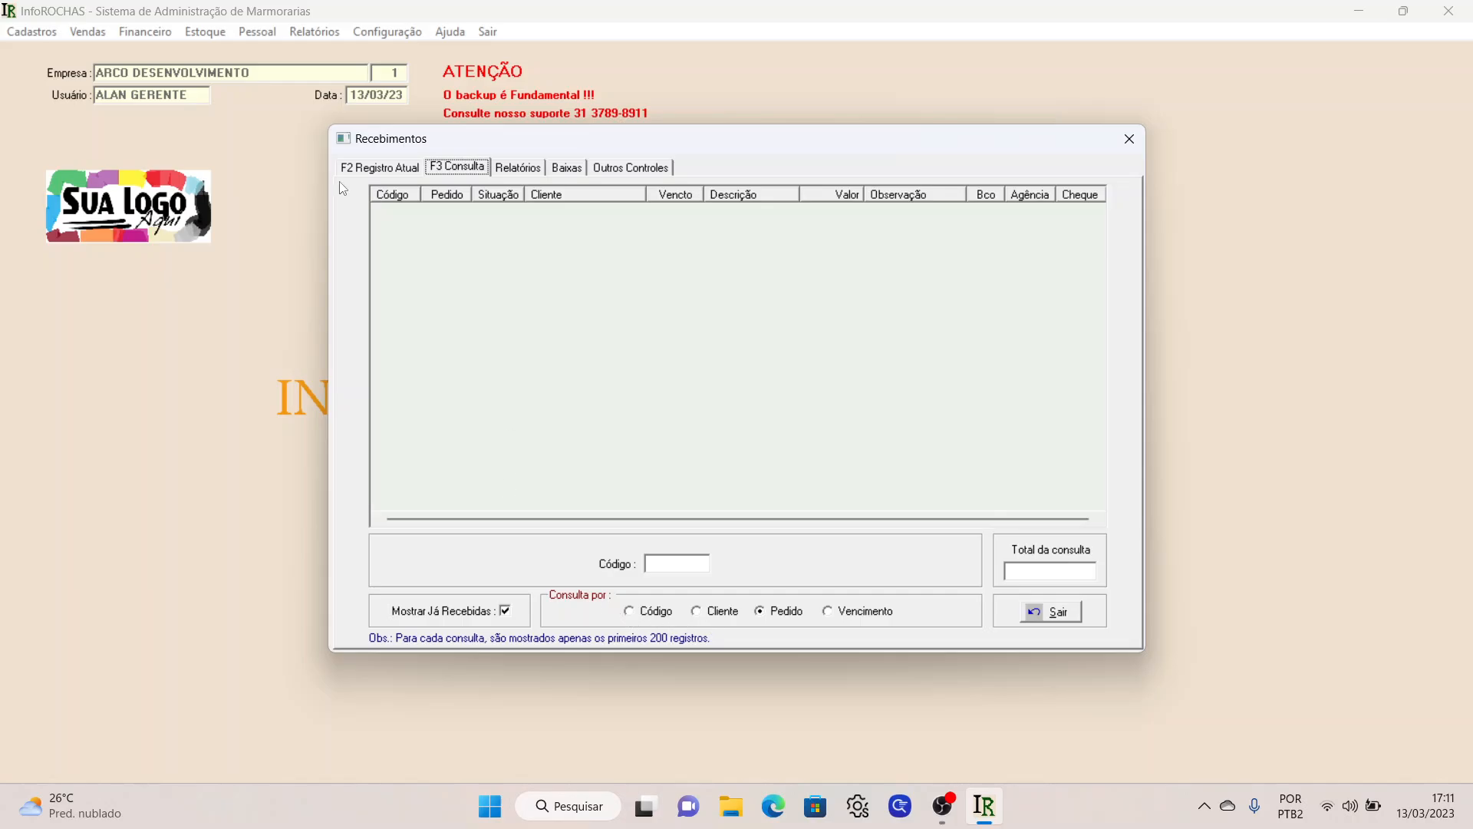
left_click(376, 170)
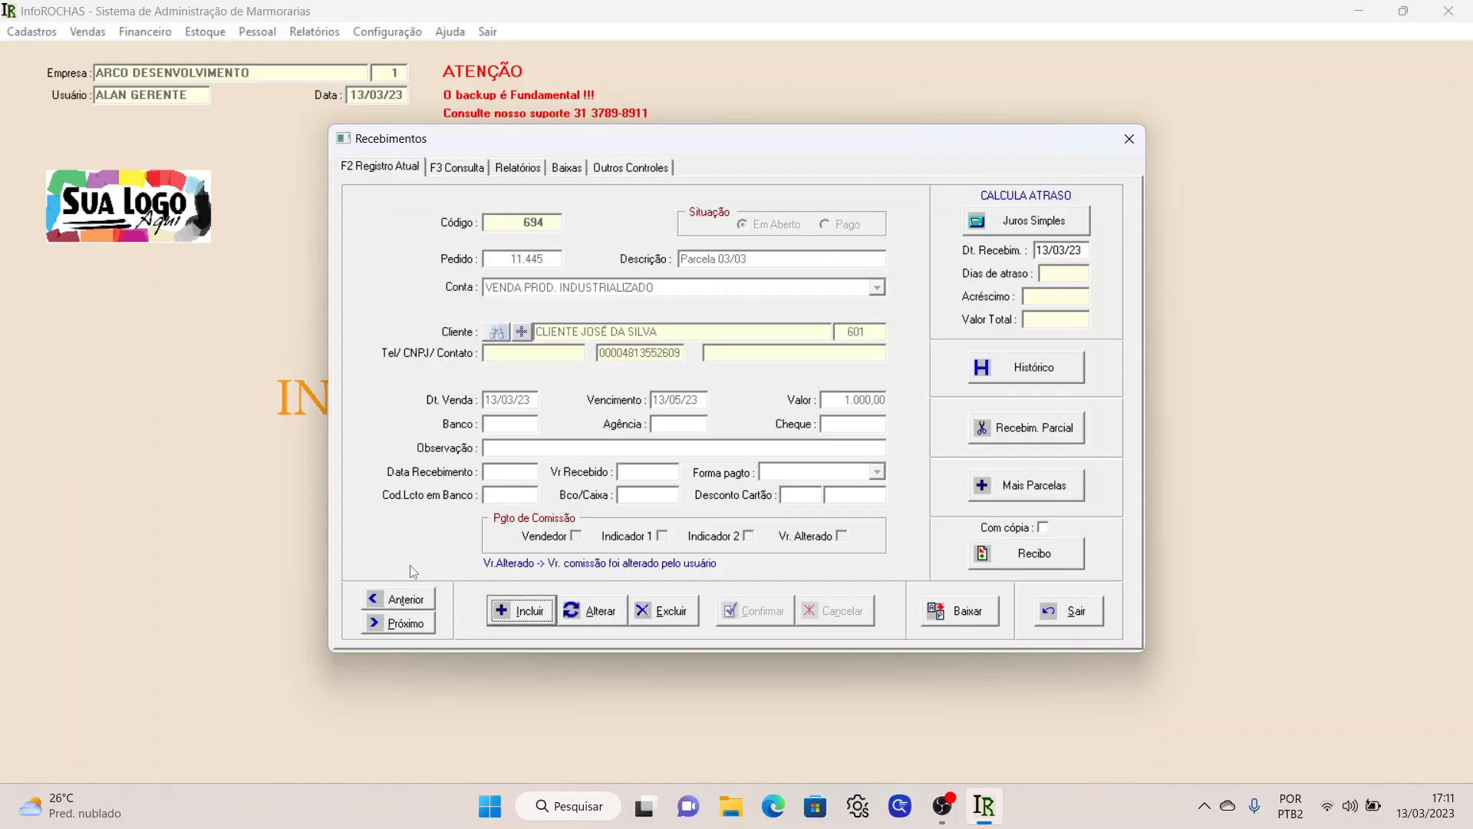
left_click(406, 600)
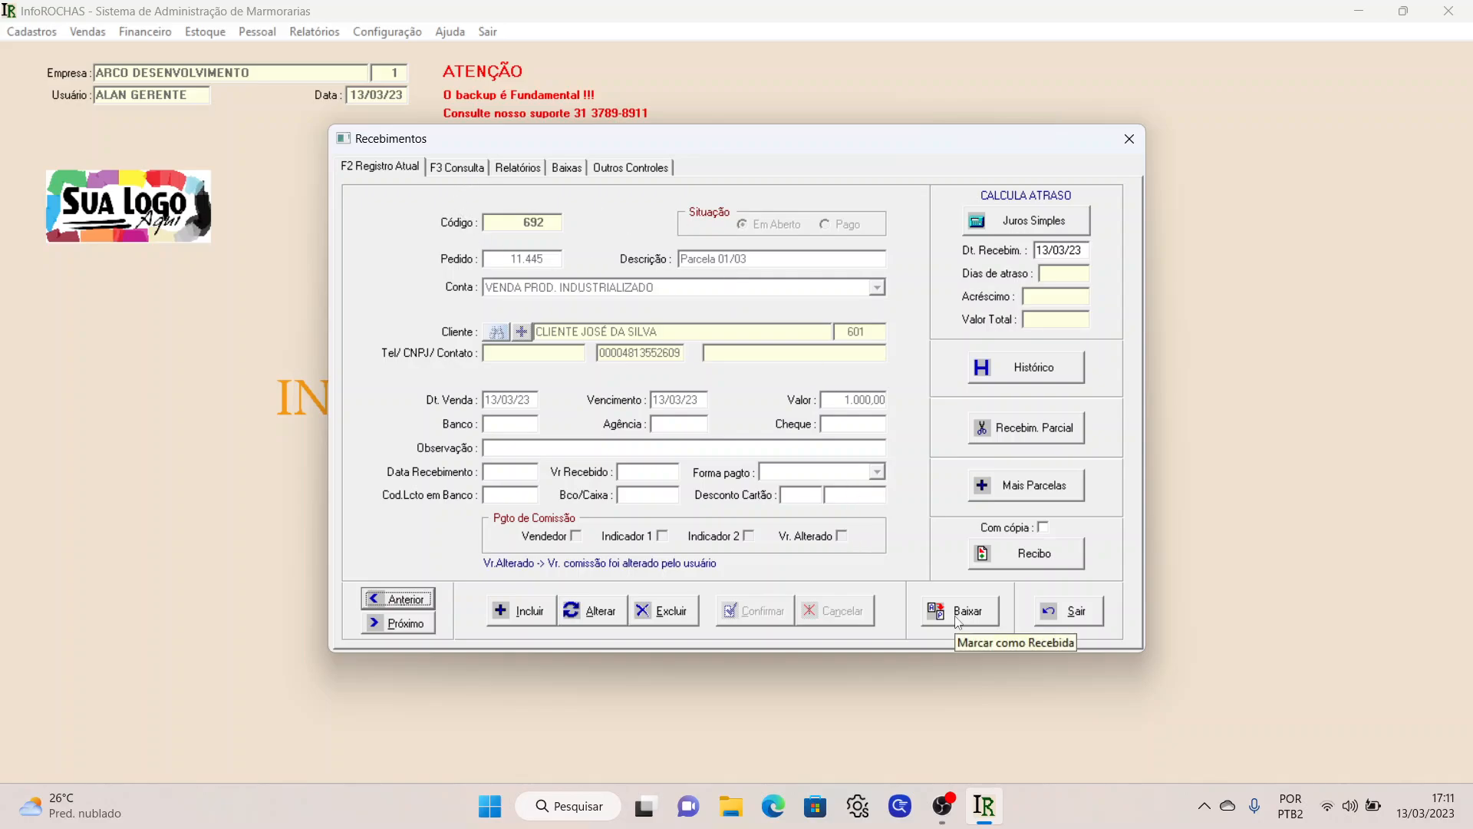
- Search the receipts by the order's code, look through its three installments, and open the record of installment 01/03
left_click(464, 171)
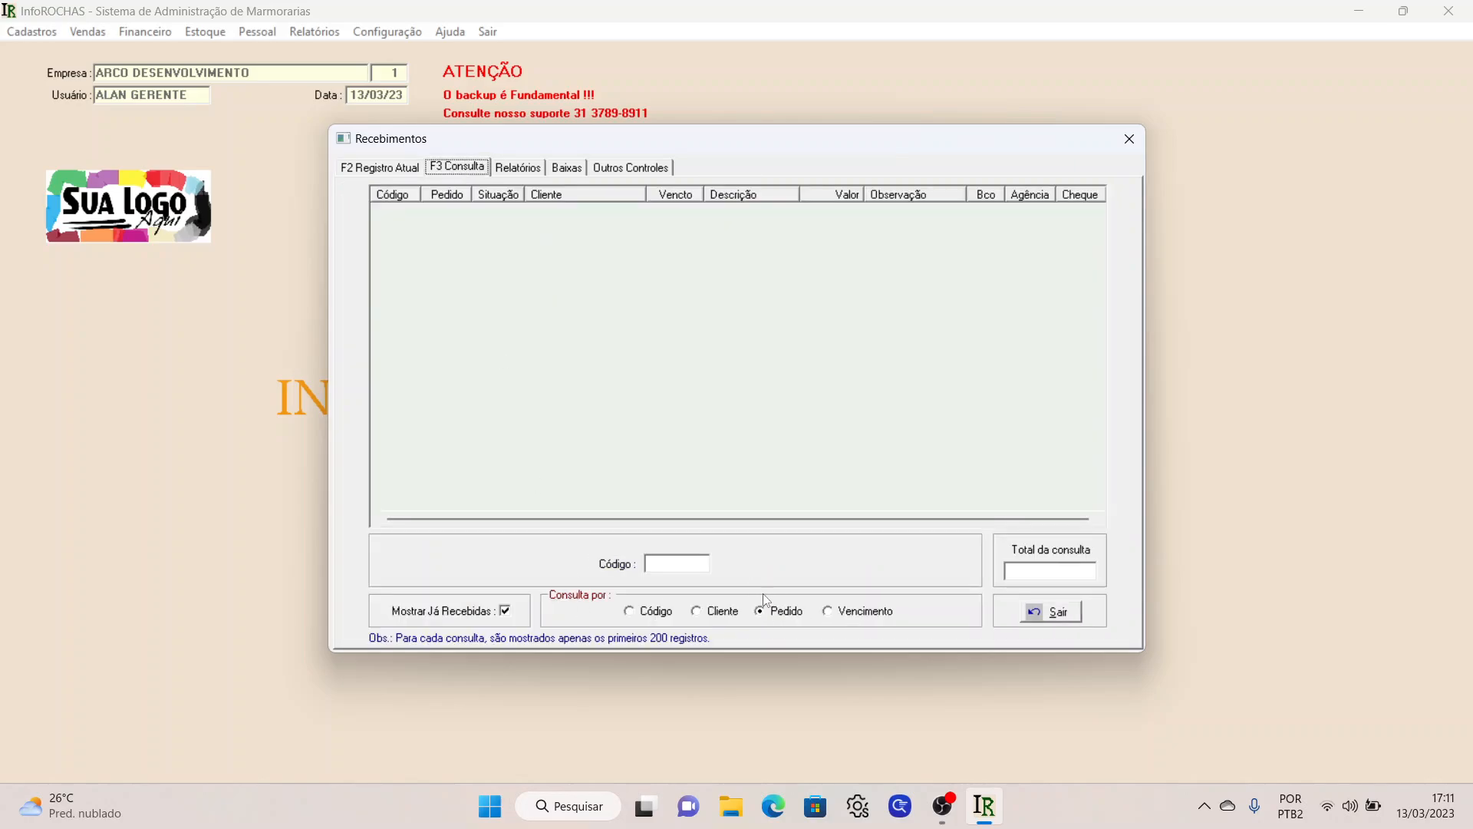
left_click(660, 565)
type("11445")
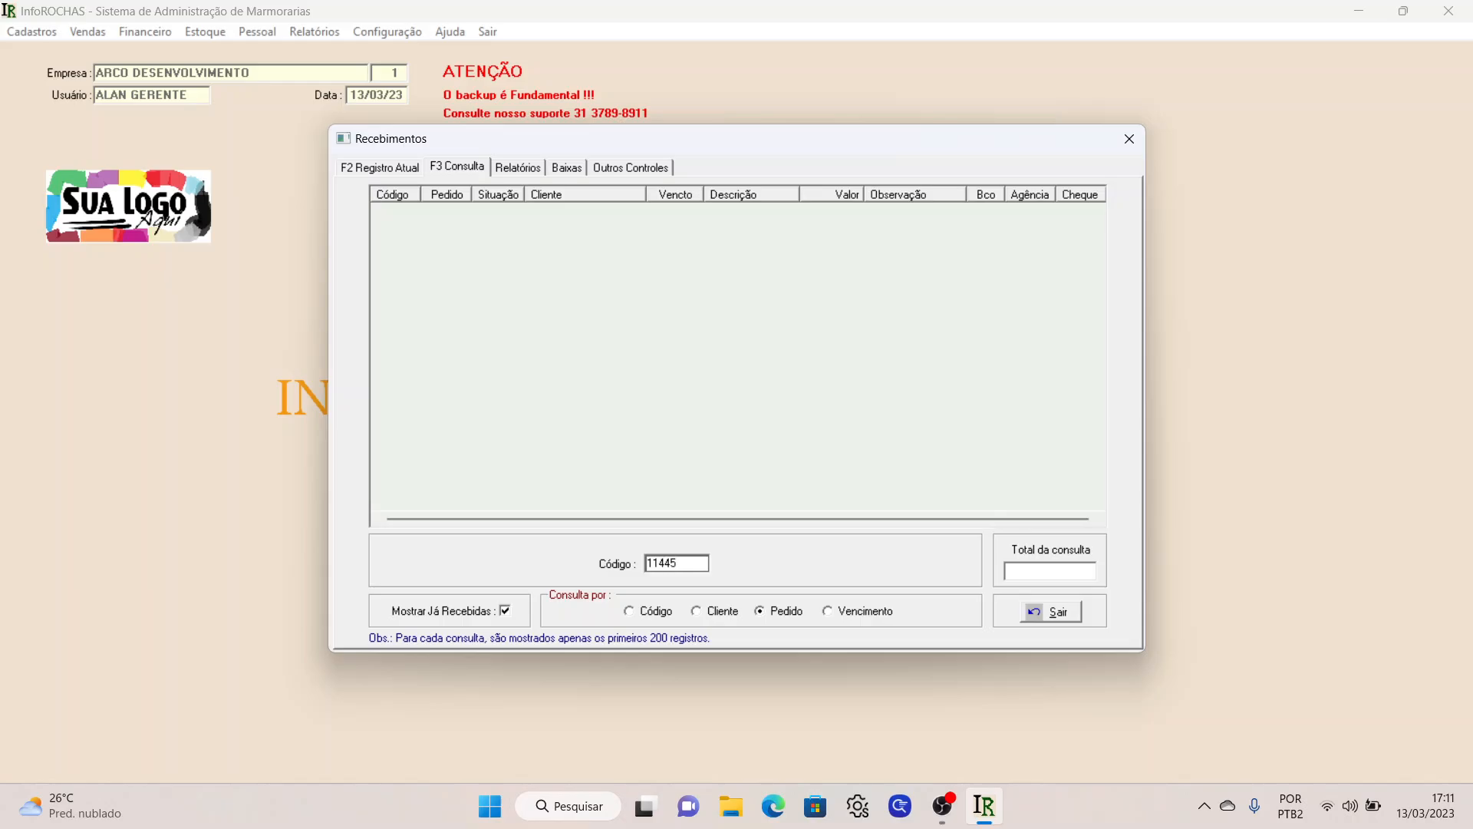
key("Return")
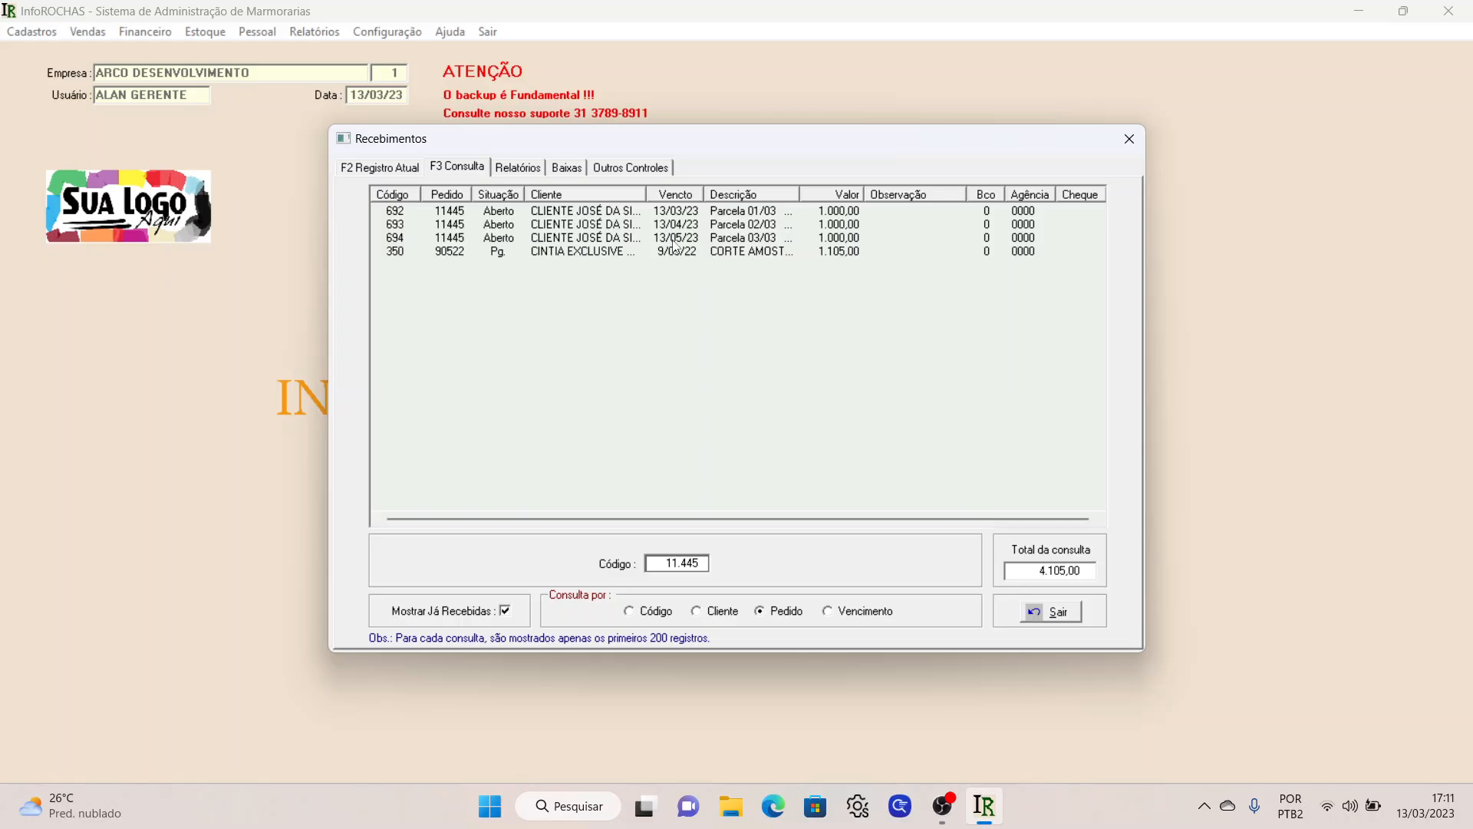
left_click(452, 214)
key("Down")
key("Down")
key("Up")
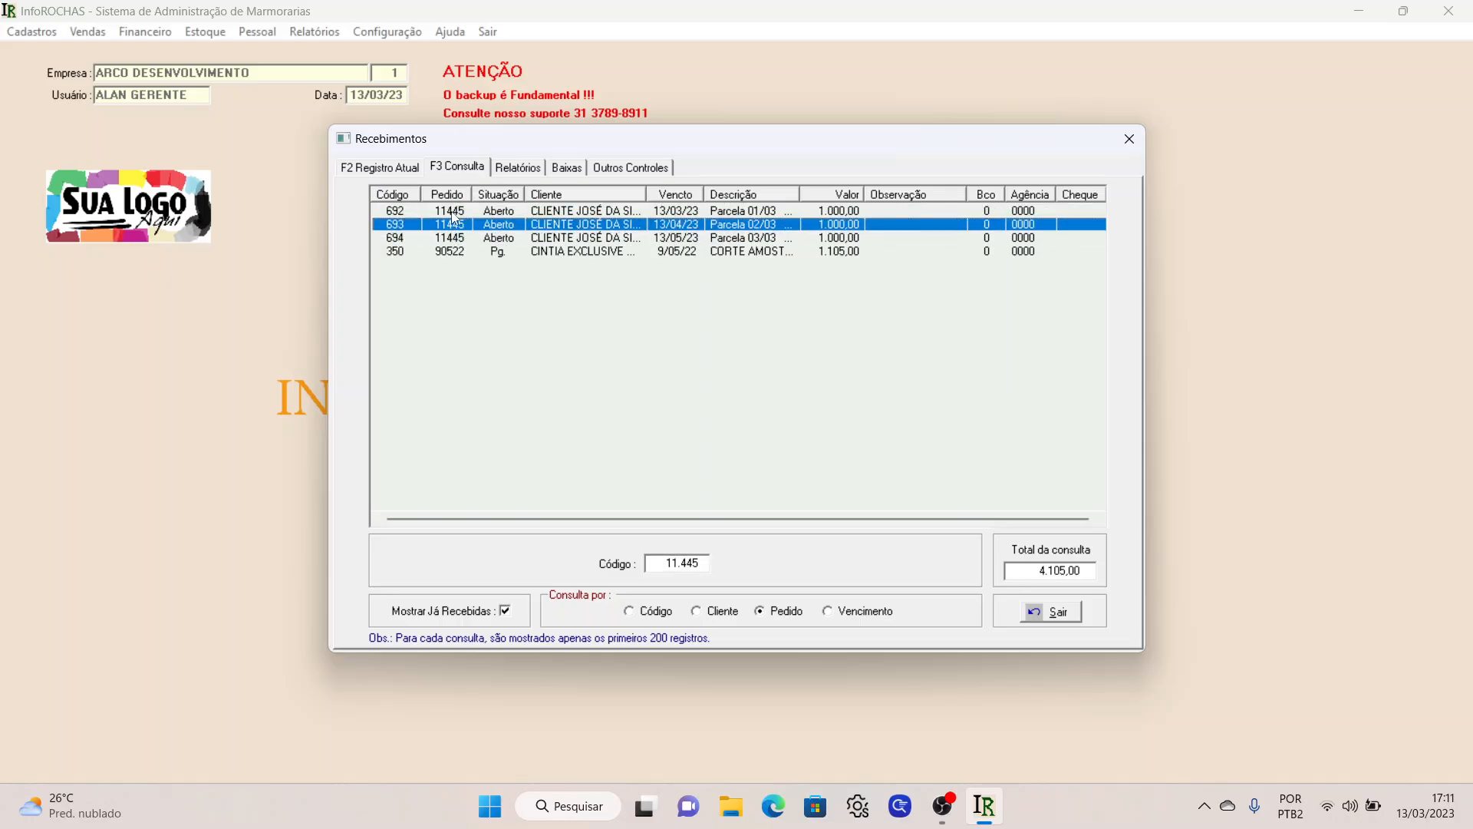
key("Up")
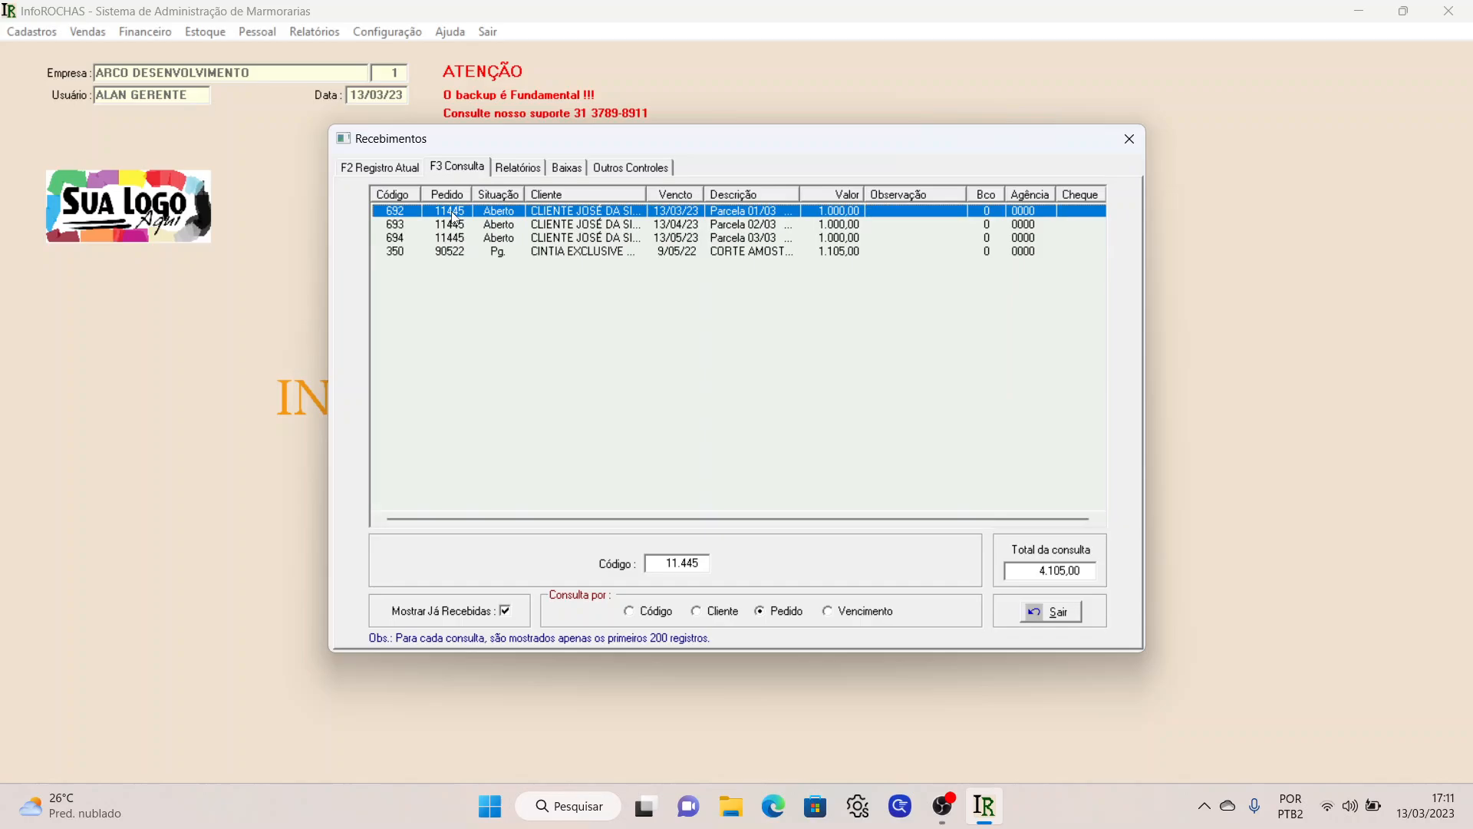
double_click(745, 212)
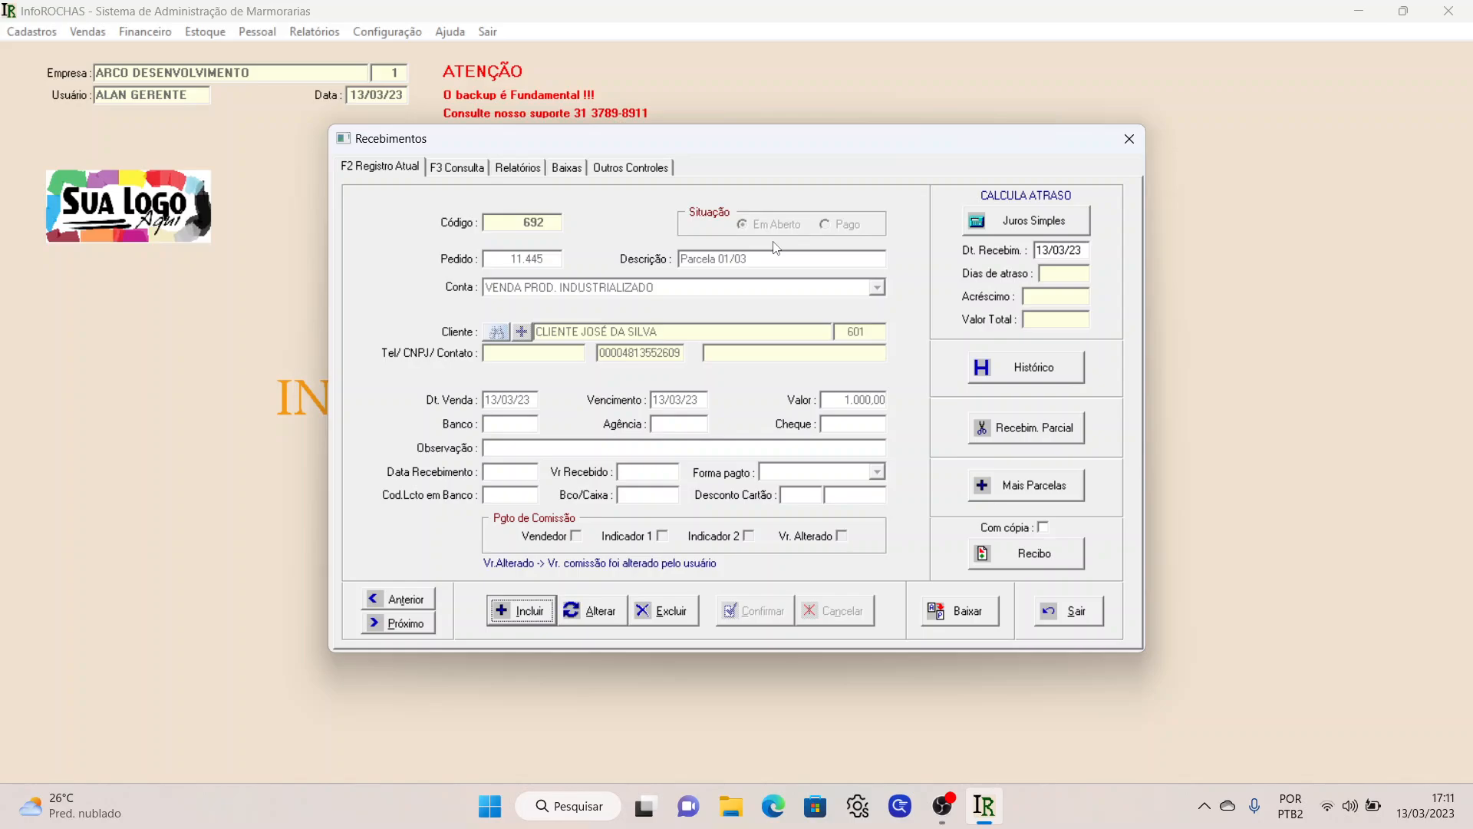
- Mark installment 01/03 as received with 02 - Pix as the payment method, and leave the Recebimentos form
left_click(948, 621)
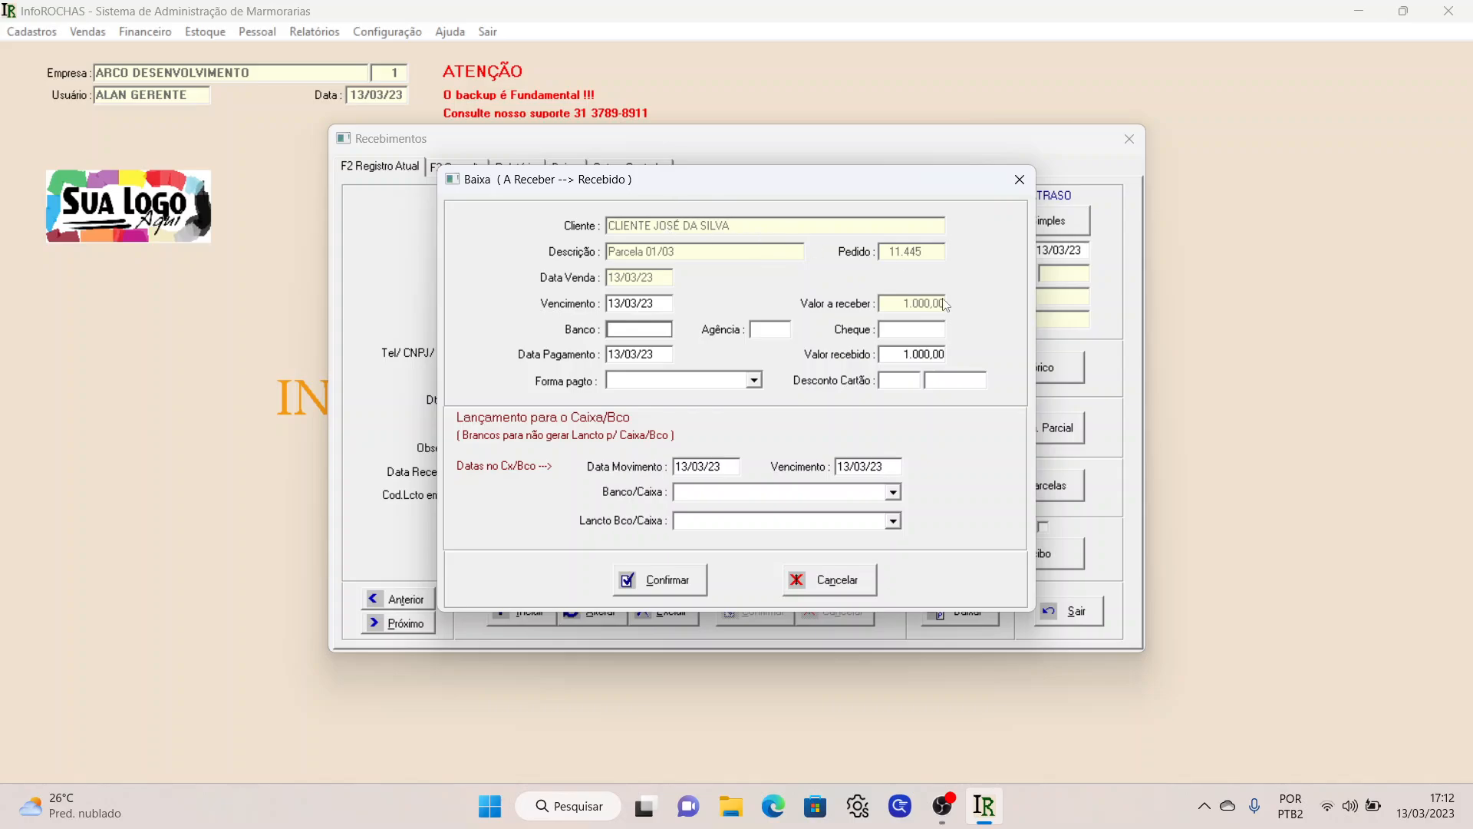
left_click(754, 380)
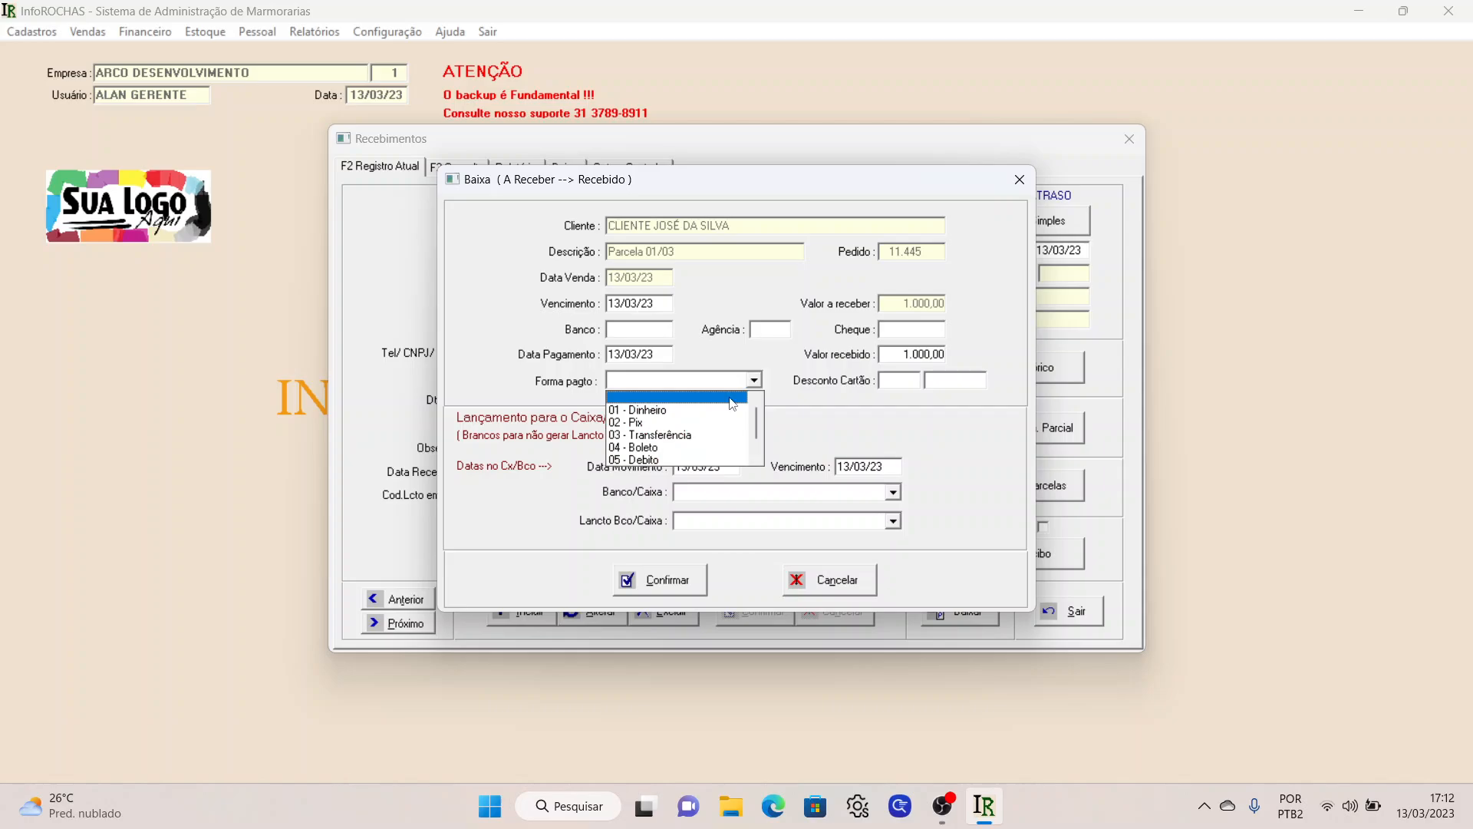
left_click(720, 423)
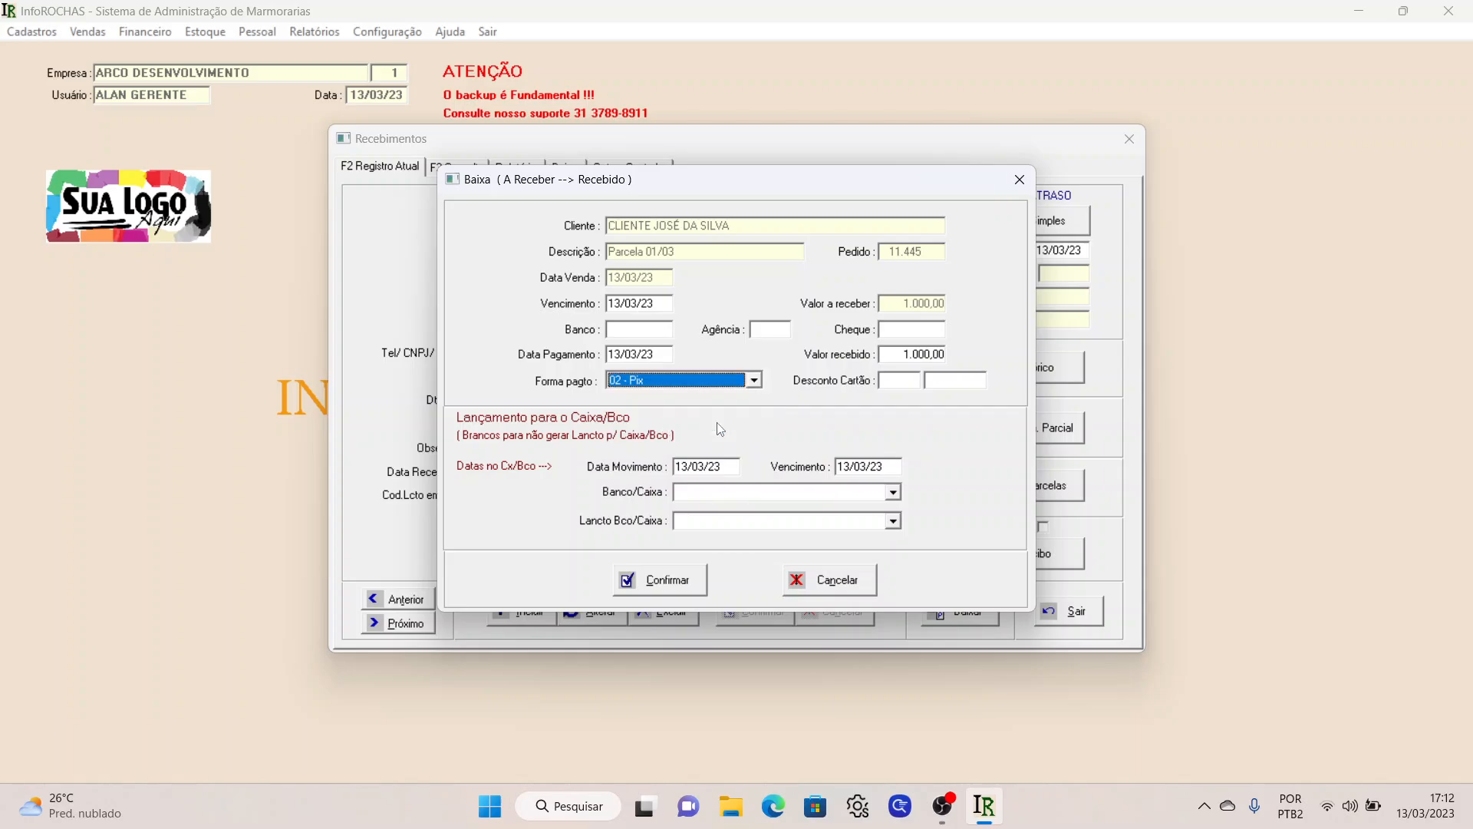
left_click(672, 580)
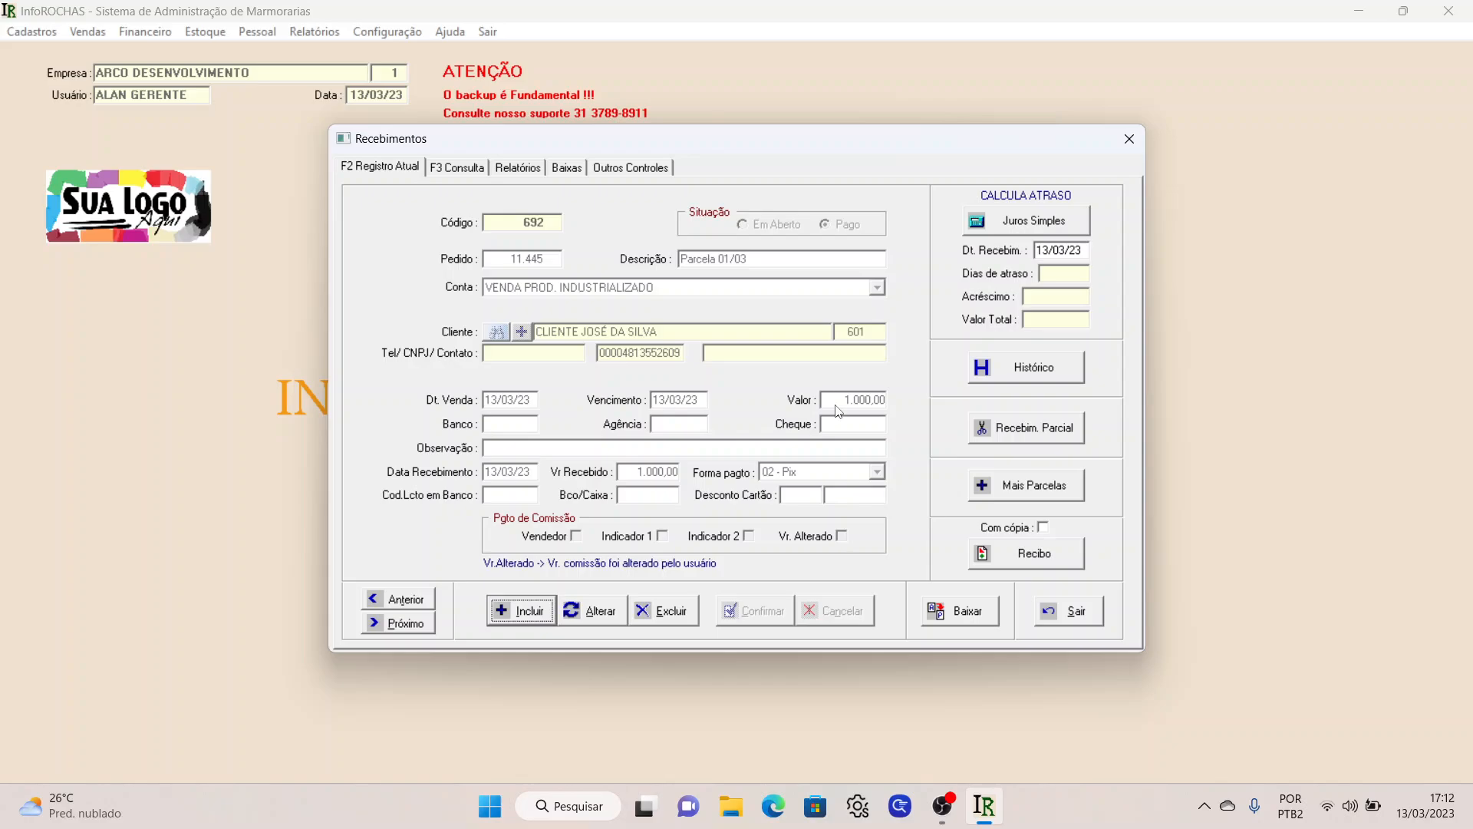
left_click(1047, 616)
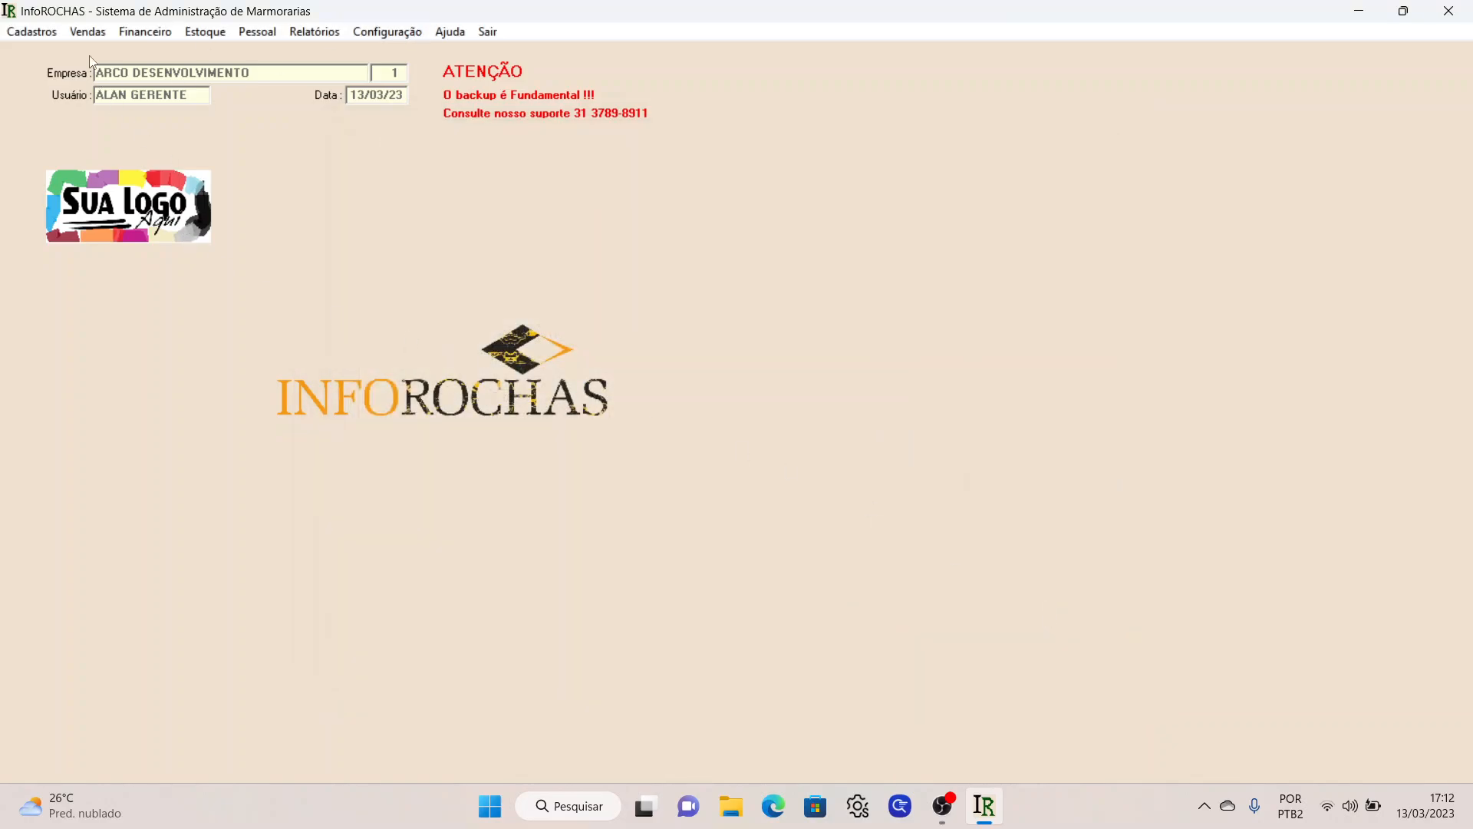
- Open Liberação de Pedido, look over the Pedras / Produtos page, and return to Seleção do Pedido
left_click(89, 33)
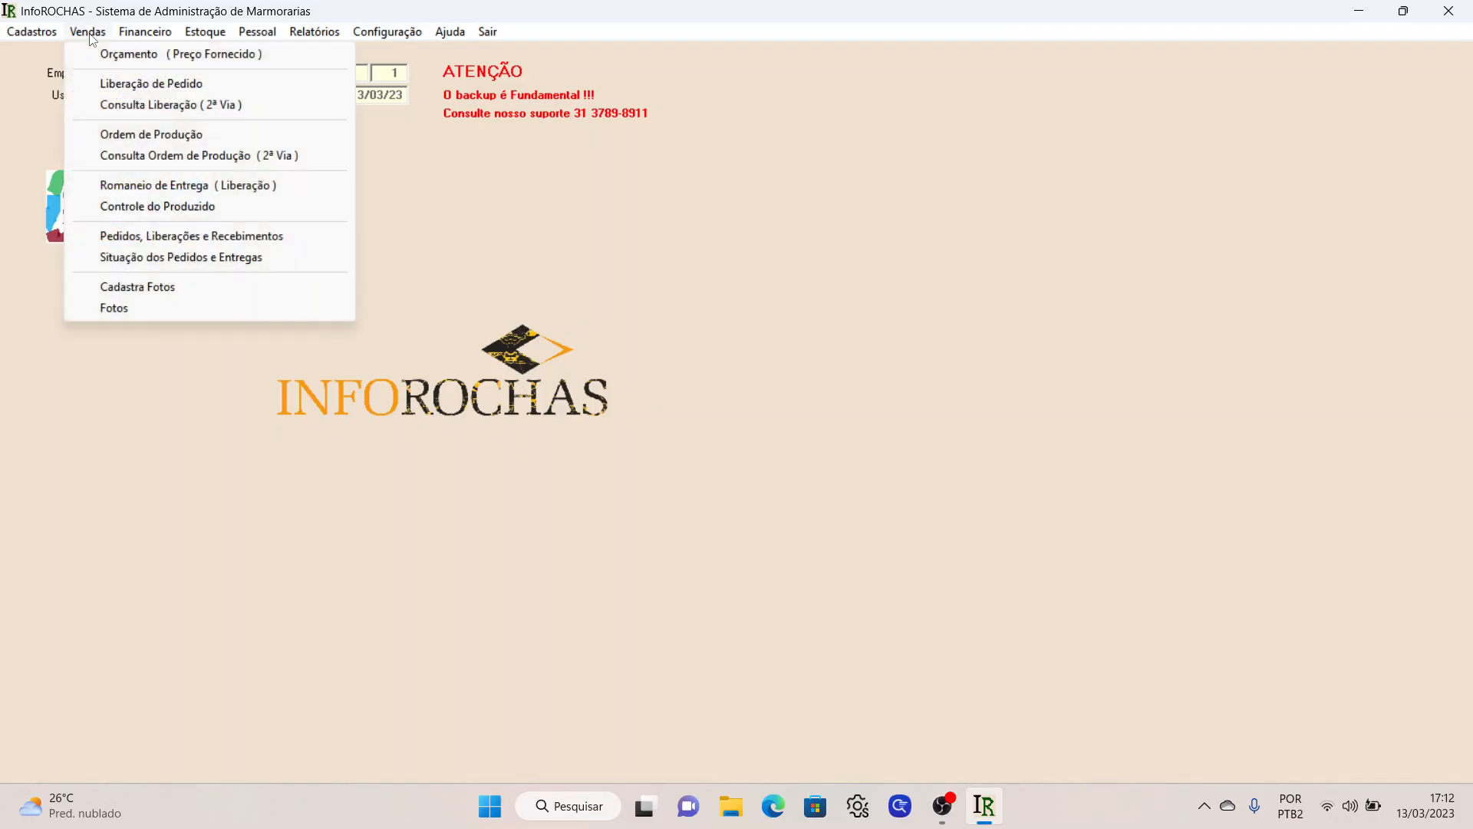
left_click(148, 92)
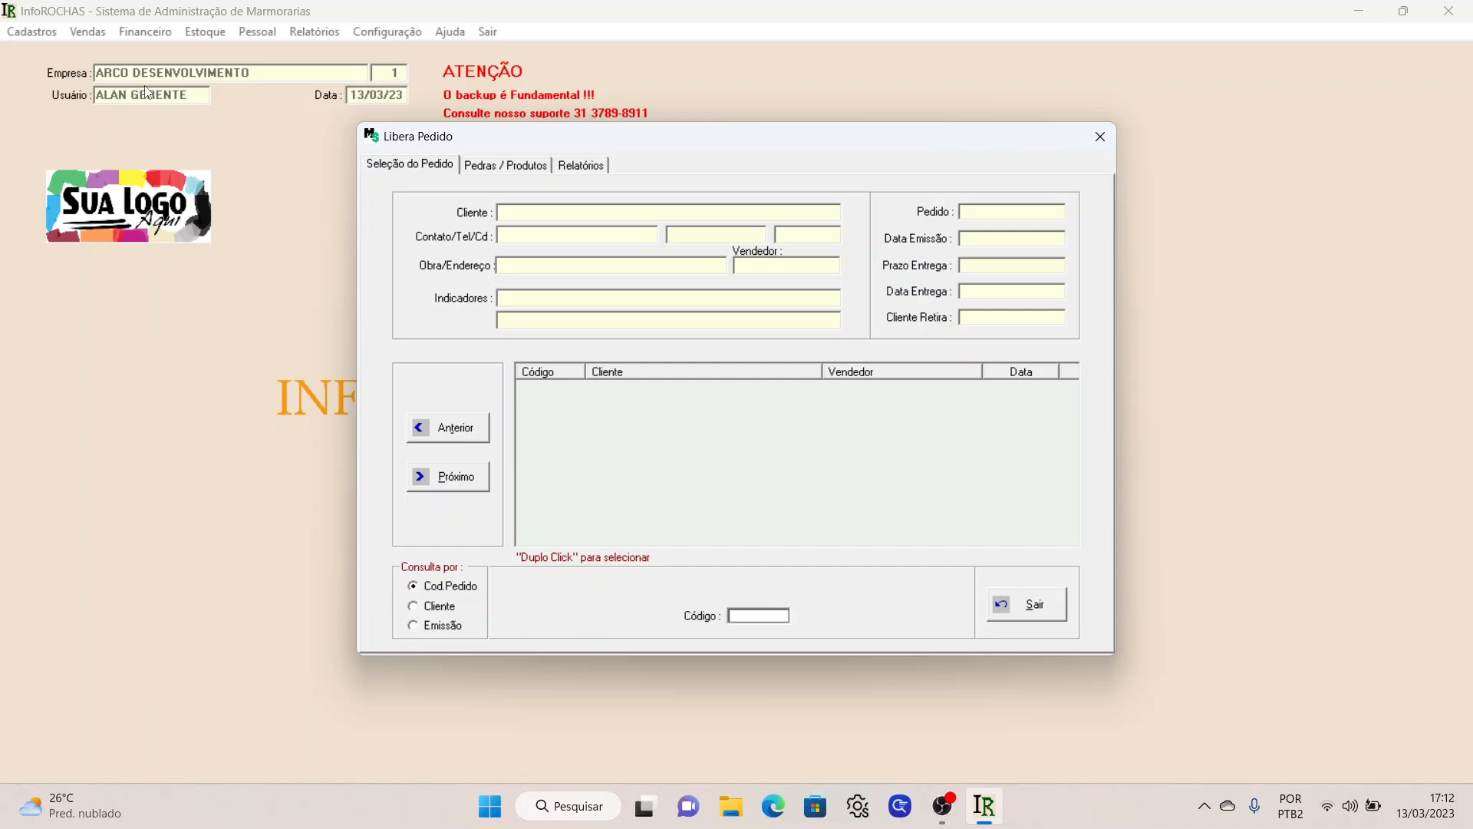
left_click(530, 176)
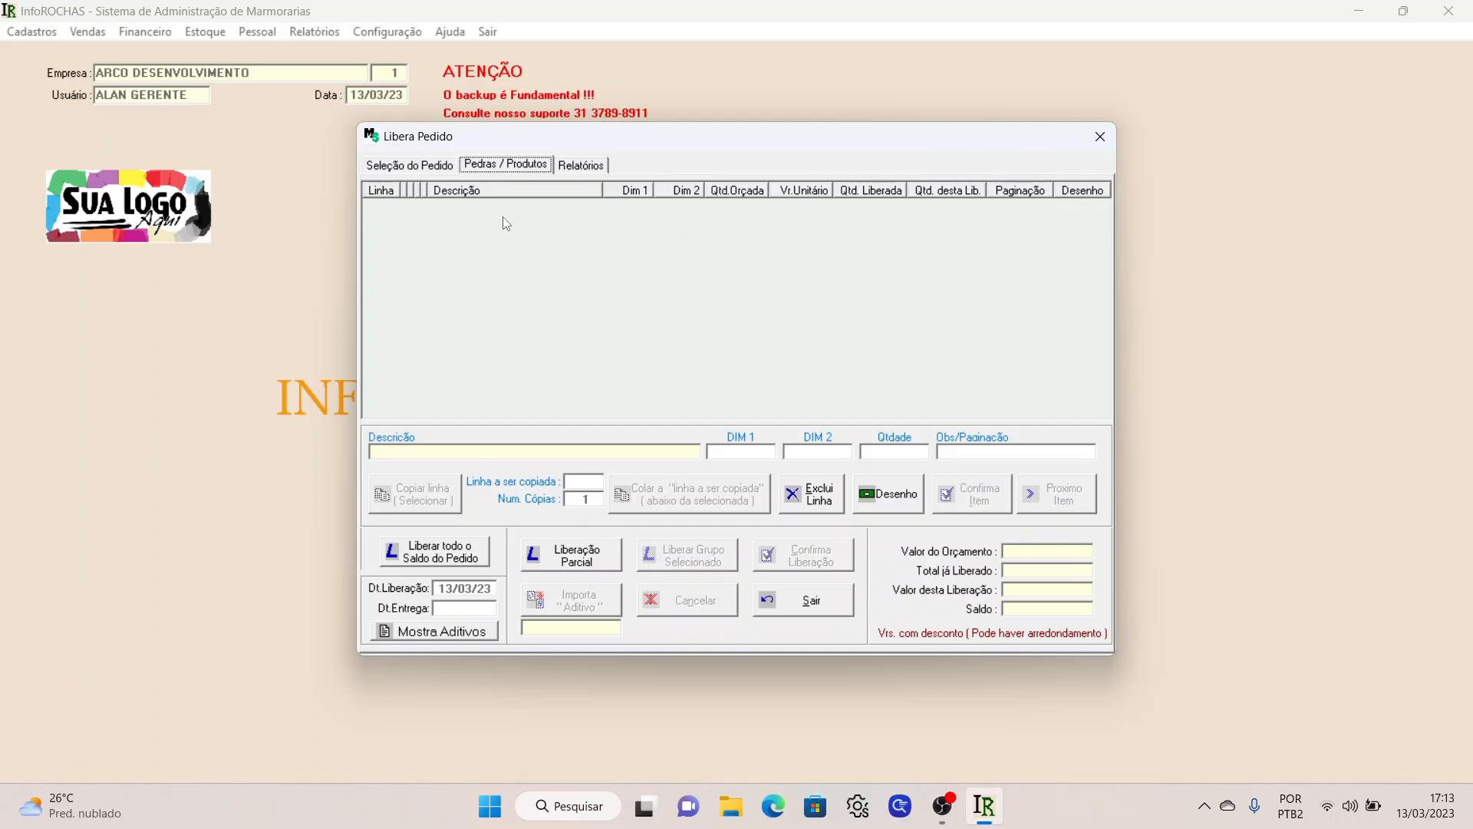
left_click(86, 31)
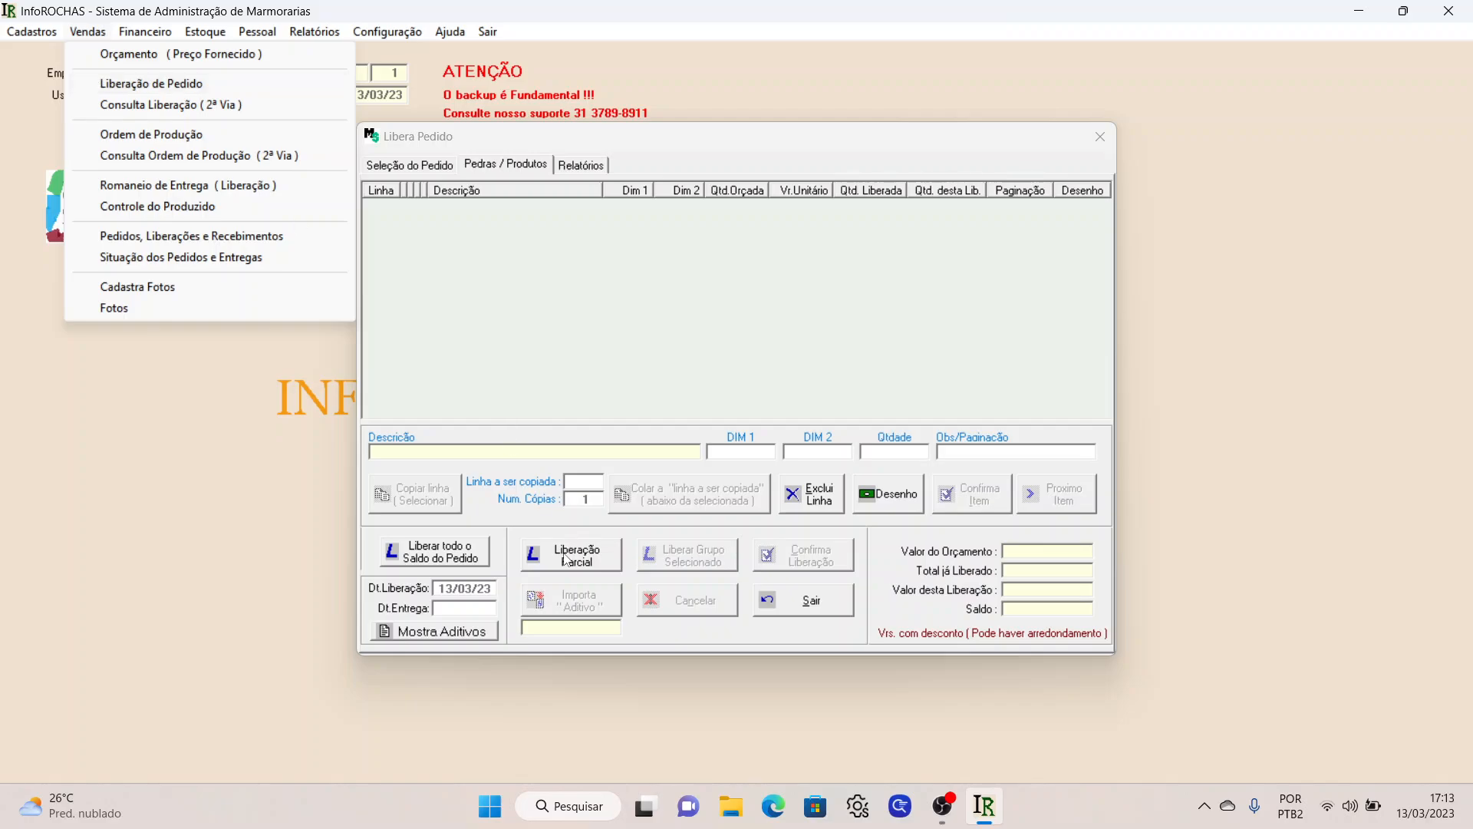
left_click(411, 164)
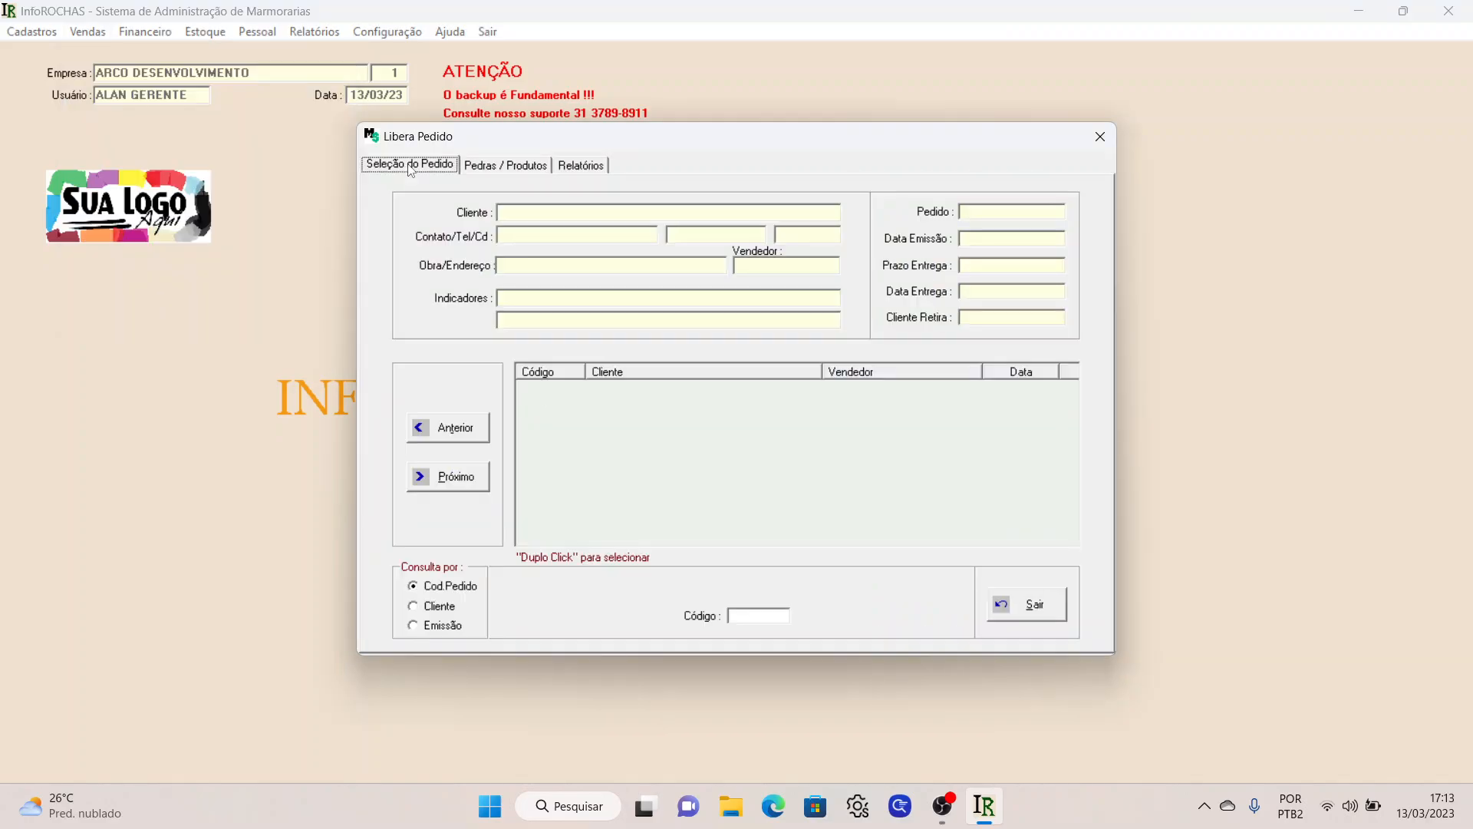
- Search for the order by its code, load it into the release form, and show its Pedras / Produtos lines
left_click(744, 617)
type("11445")
key("Return")
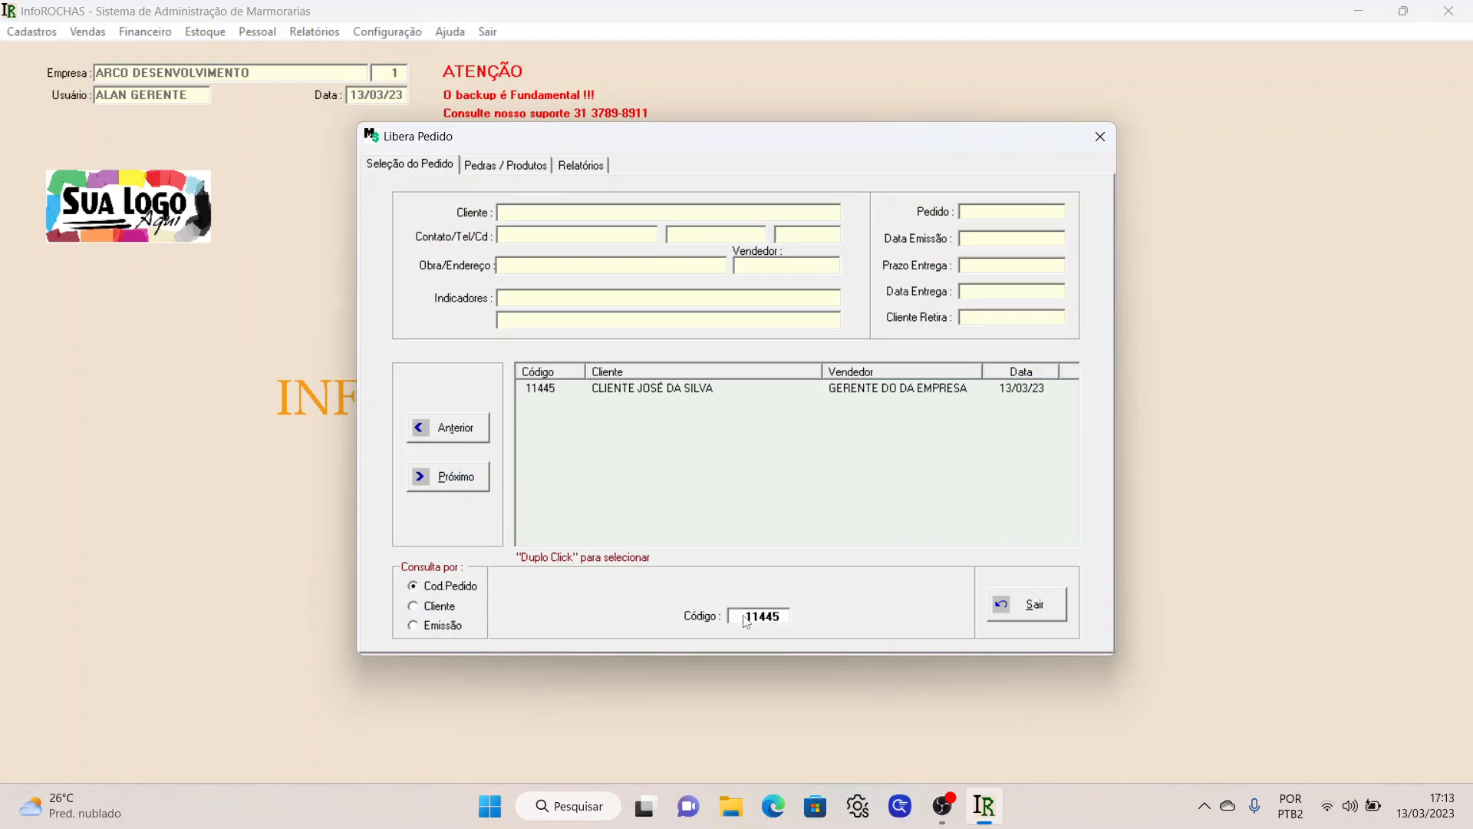
double_click(539, 392)
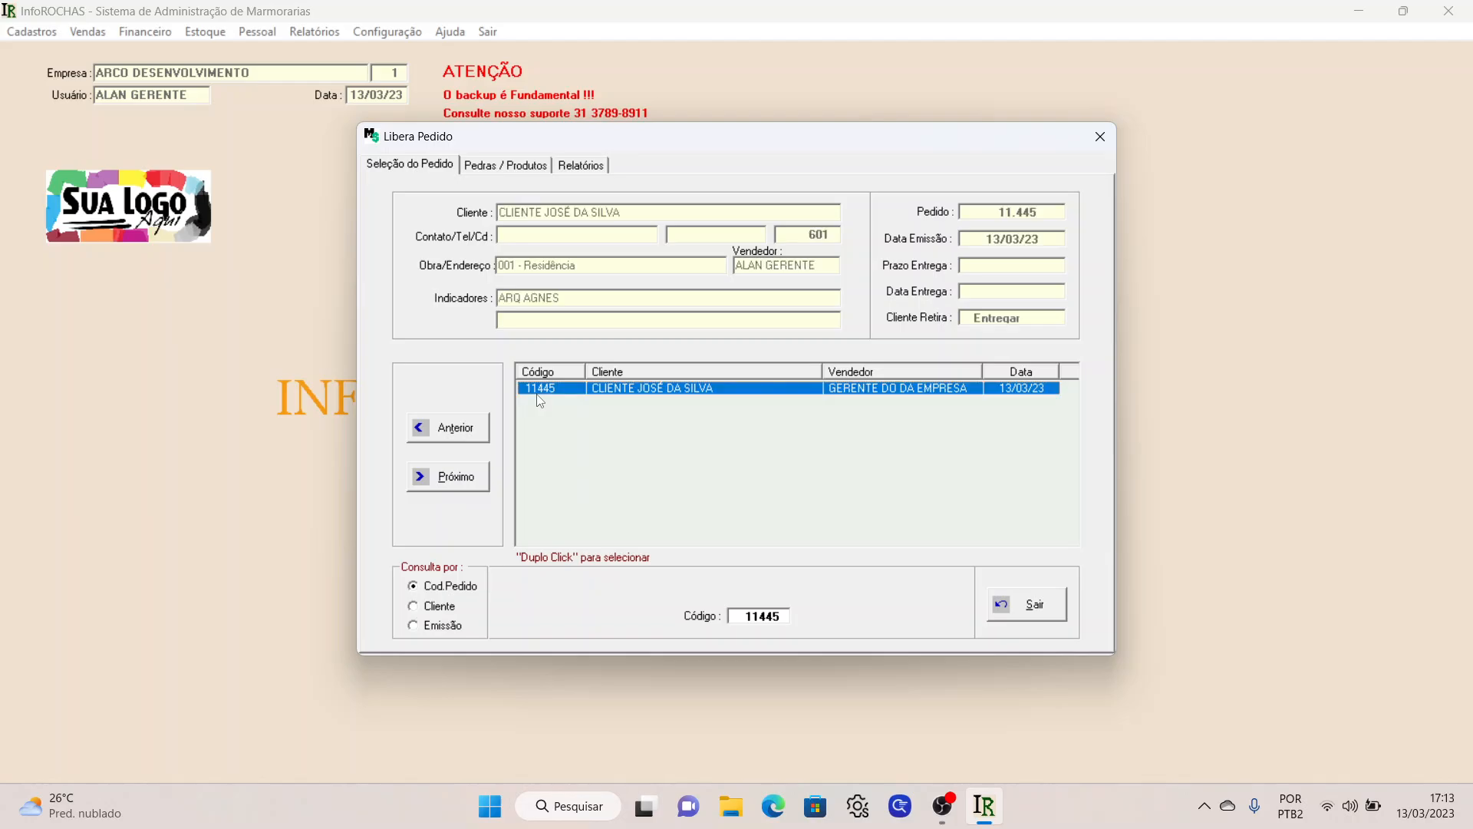
left_click(505, 167)
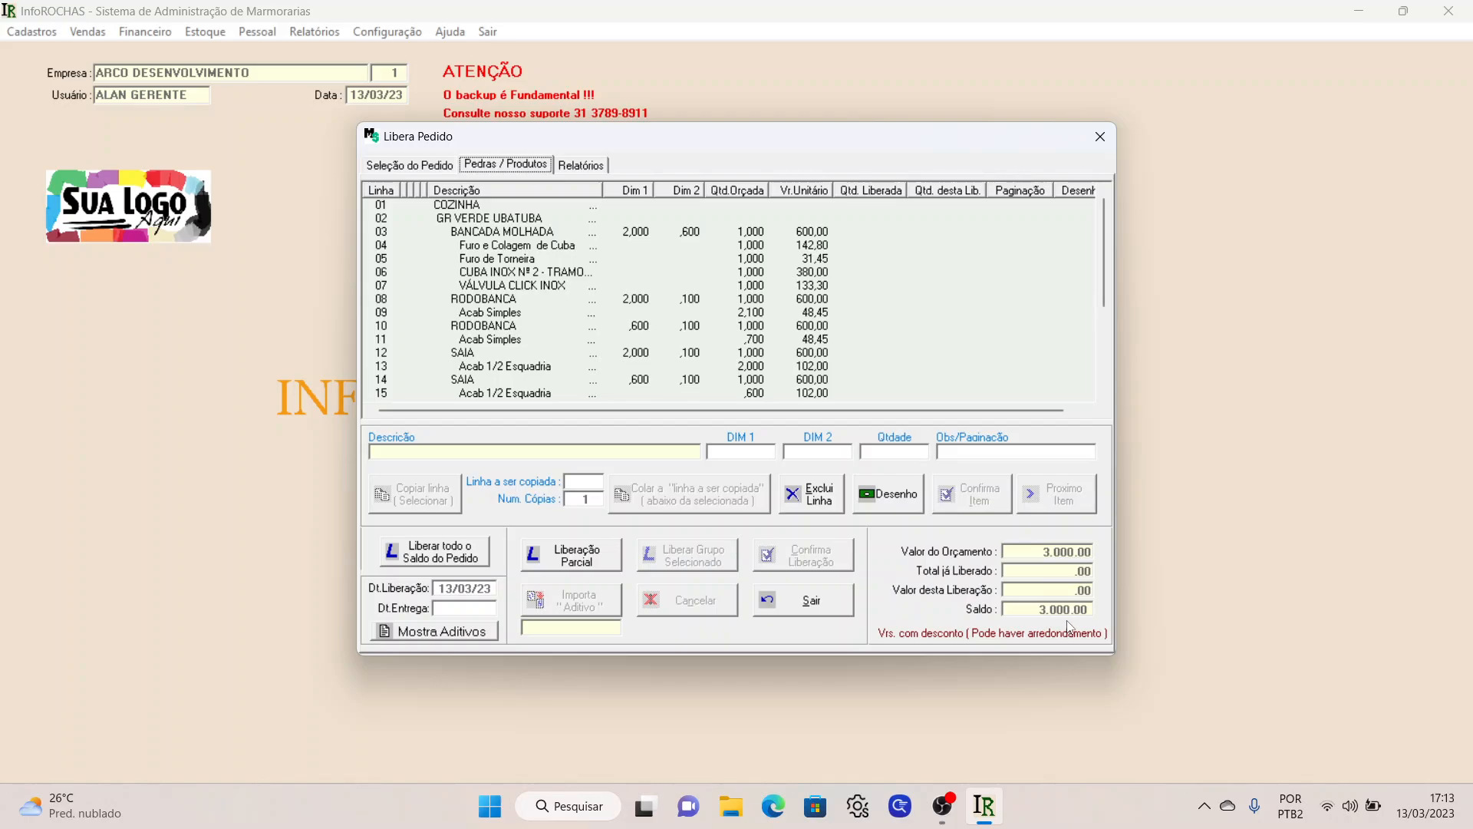
- Make a partial release of the COZINHA group and confirm the release
left_click(587, 550)
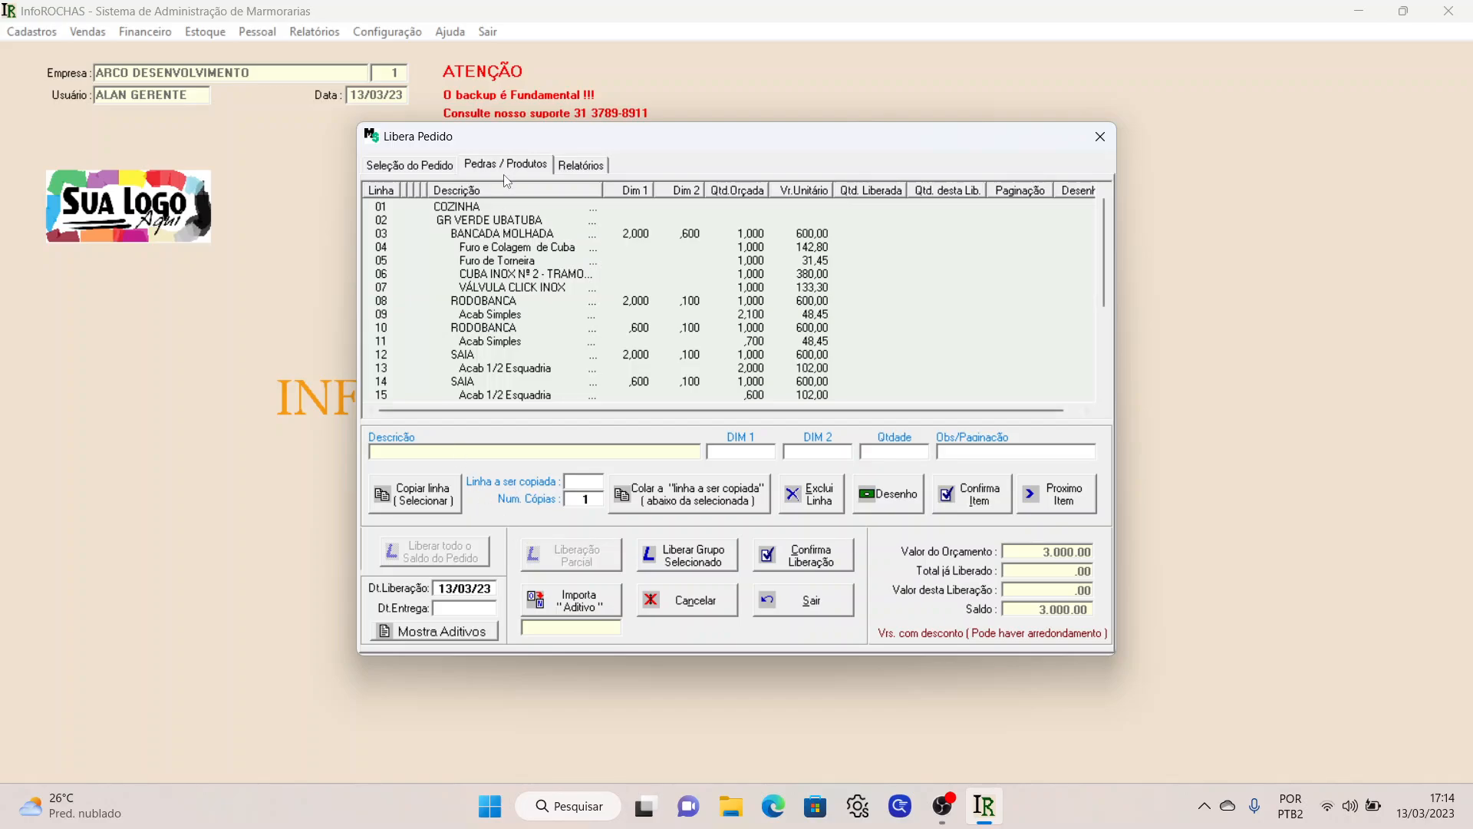
left_click(477, 209)
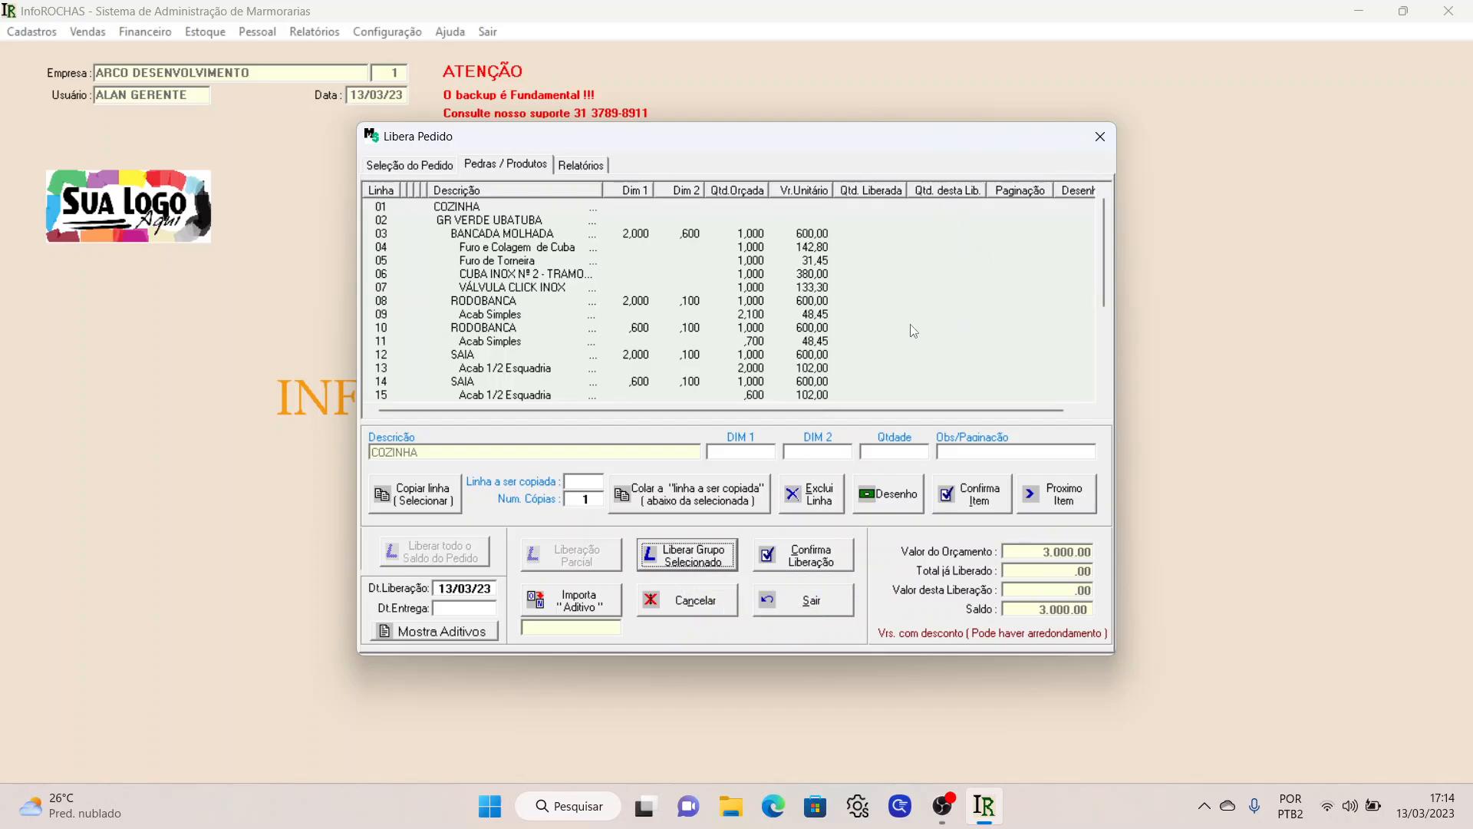
left_click(687, 564)
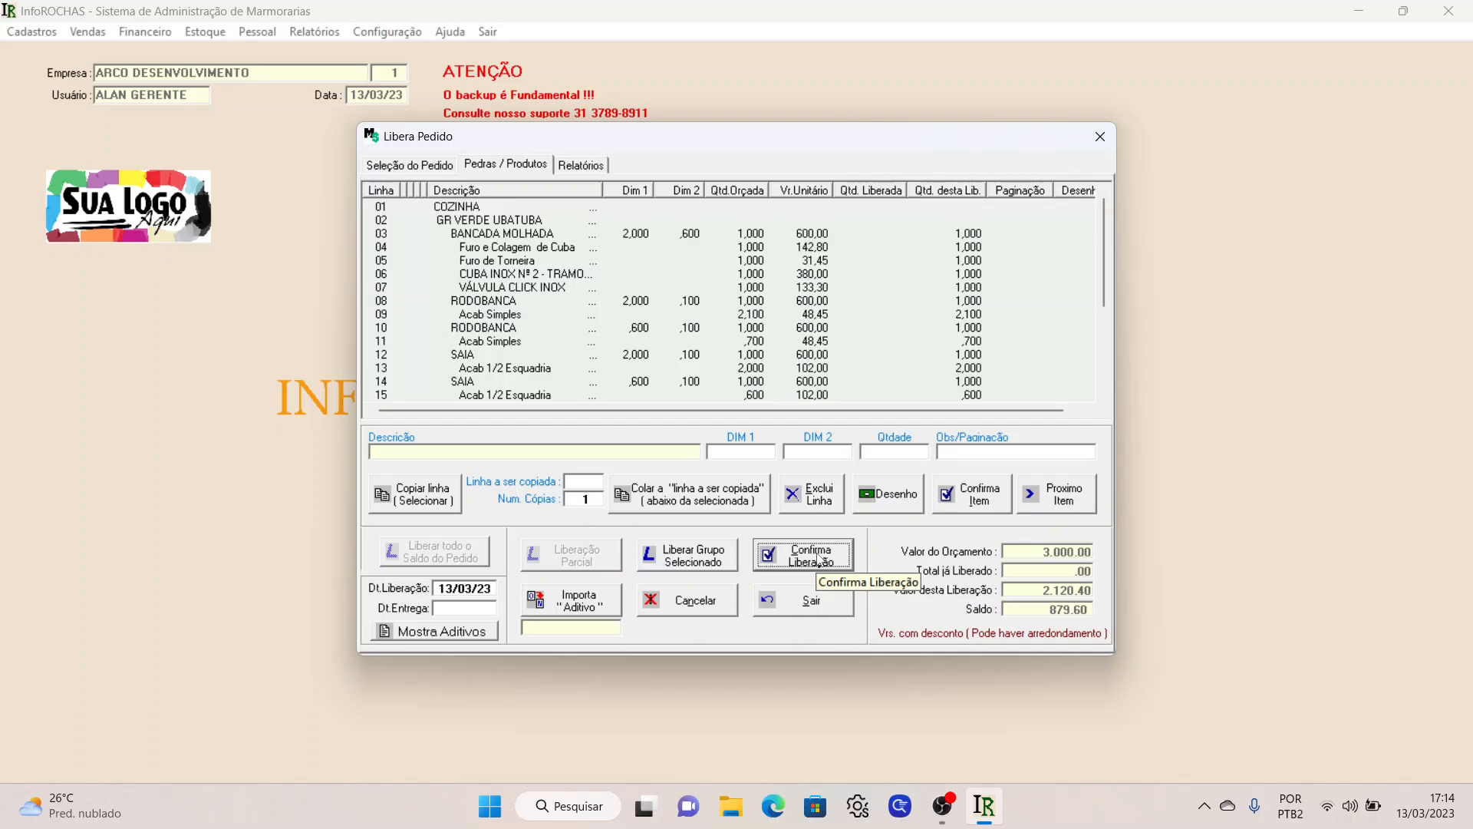
left_click(1102, 348)
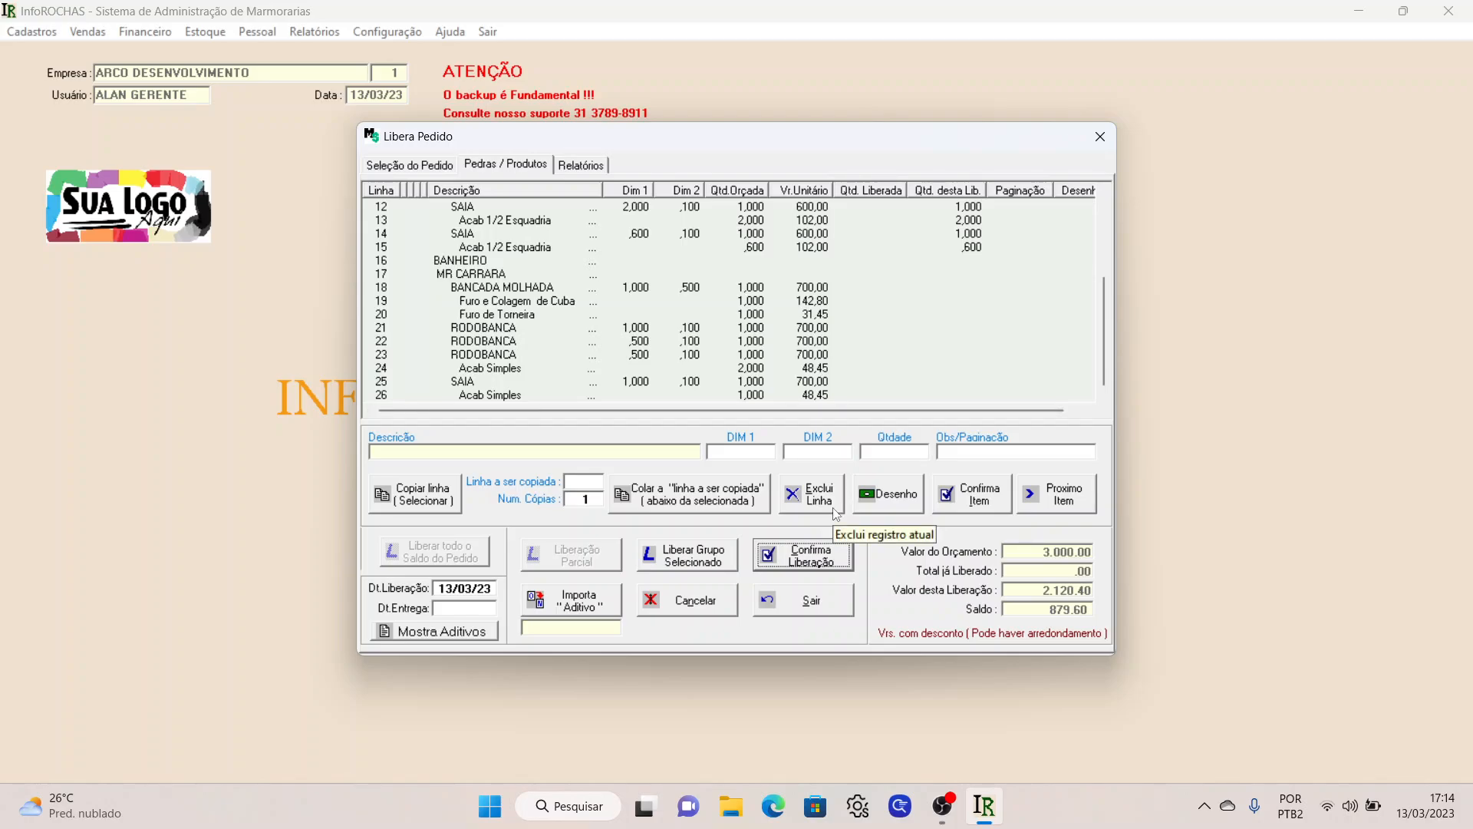
left_click(821, 565)
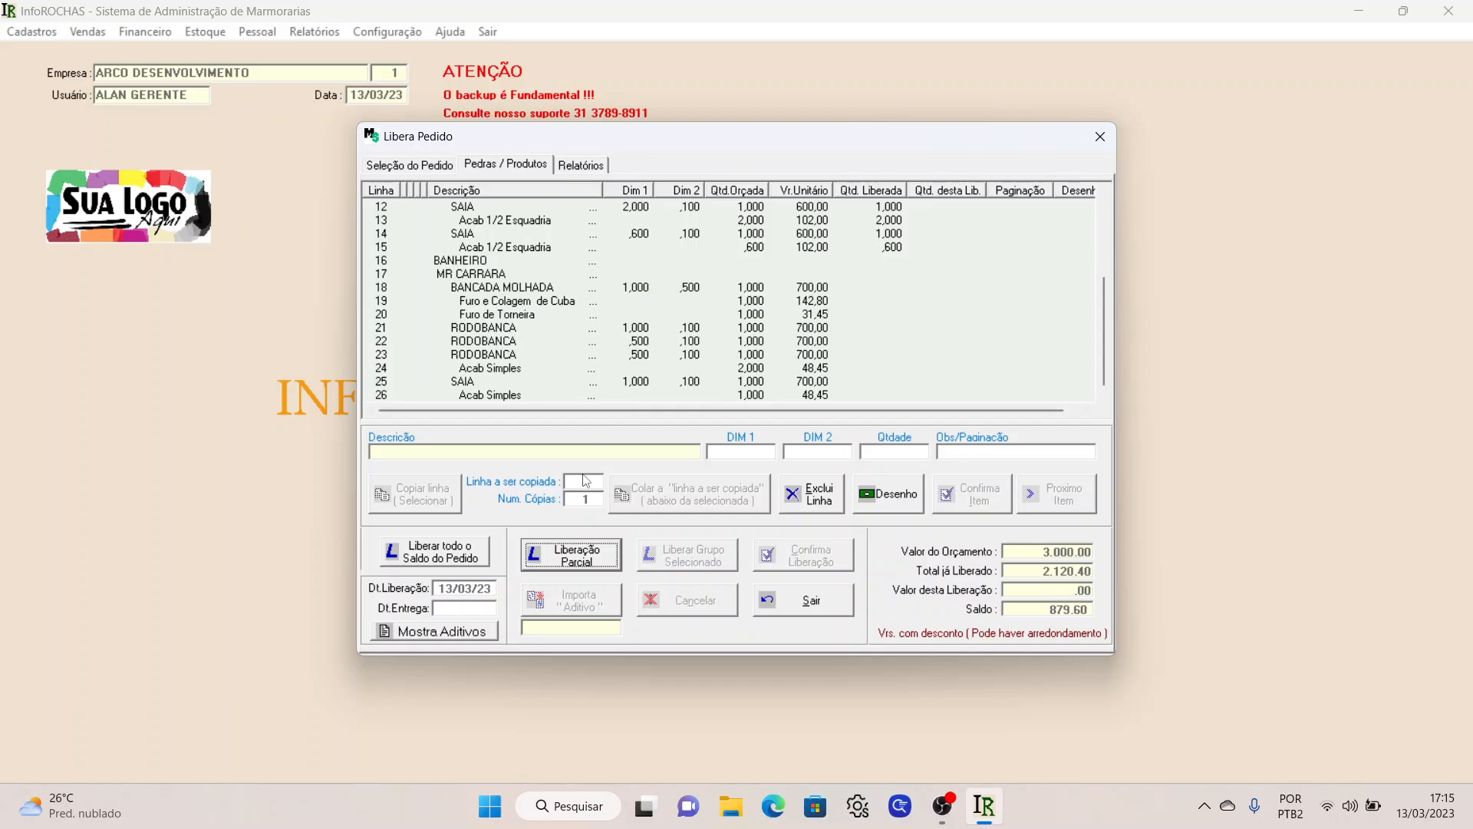
- Start a second partial release and release the BANHEIRO group in it
left_click(578, 557)
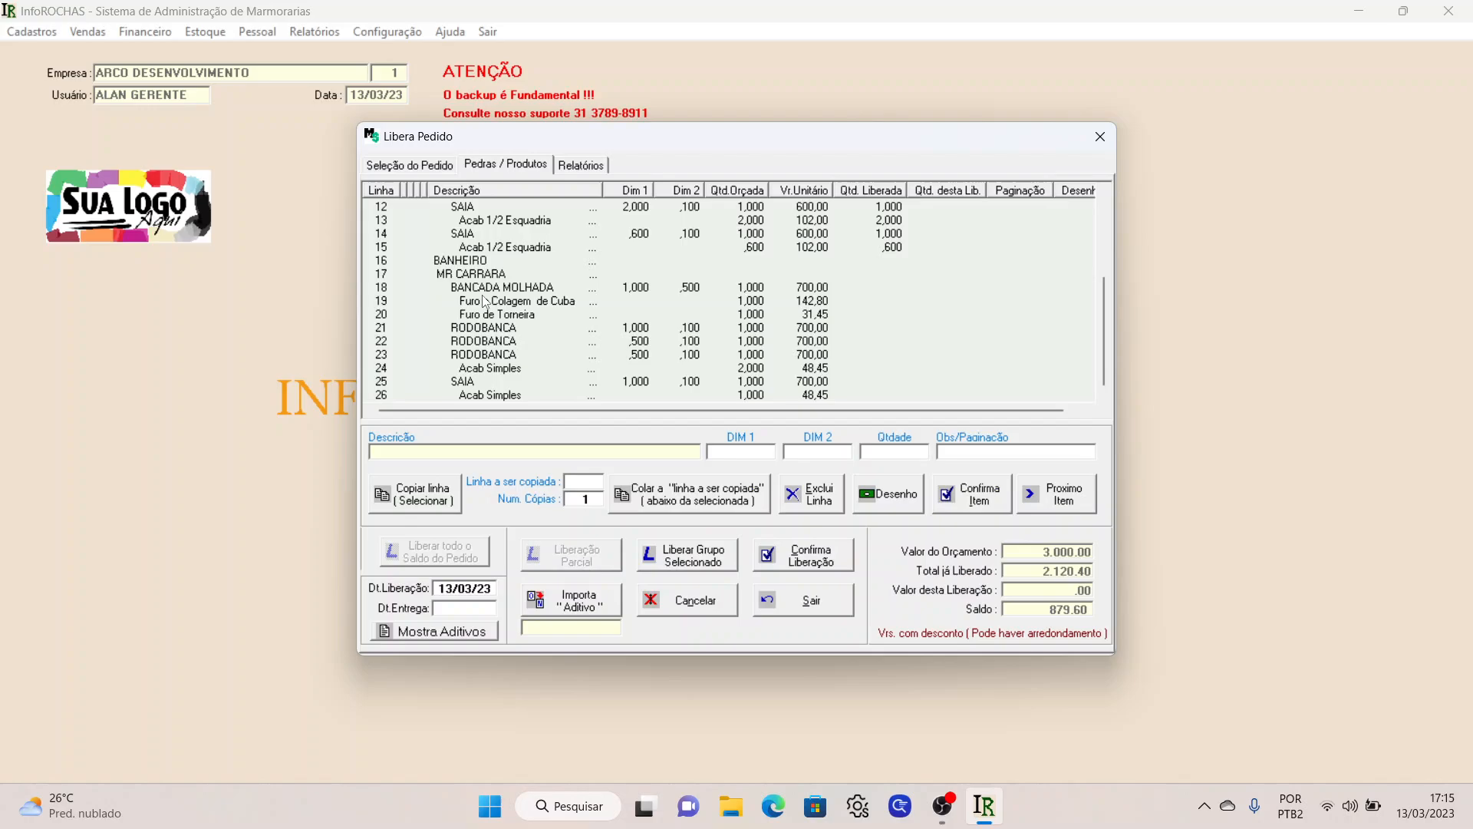
left_click(465, 261)
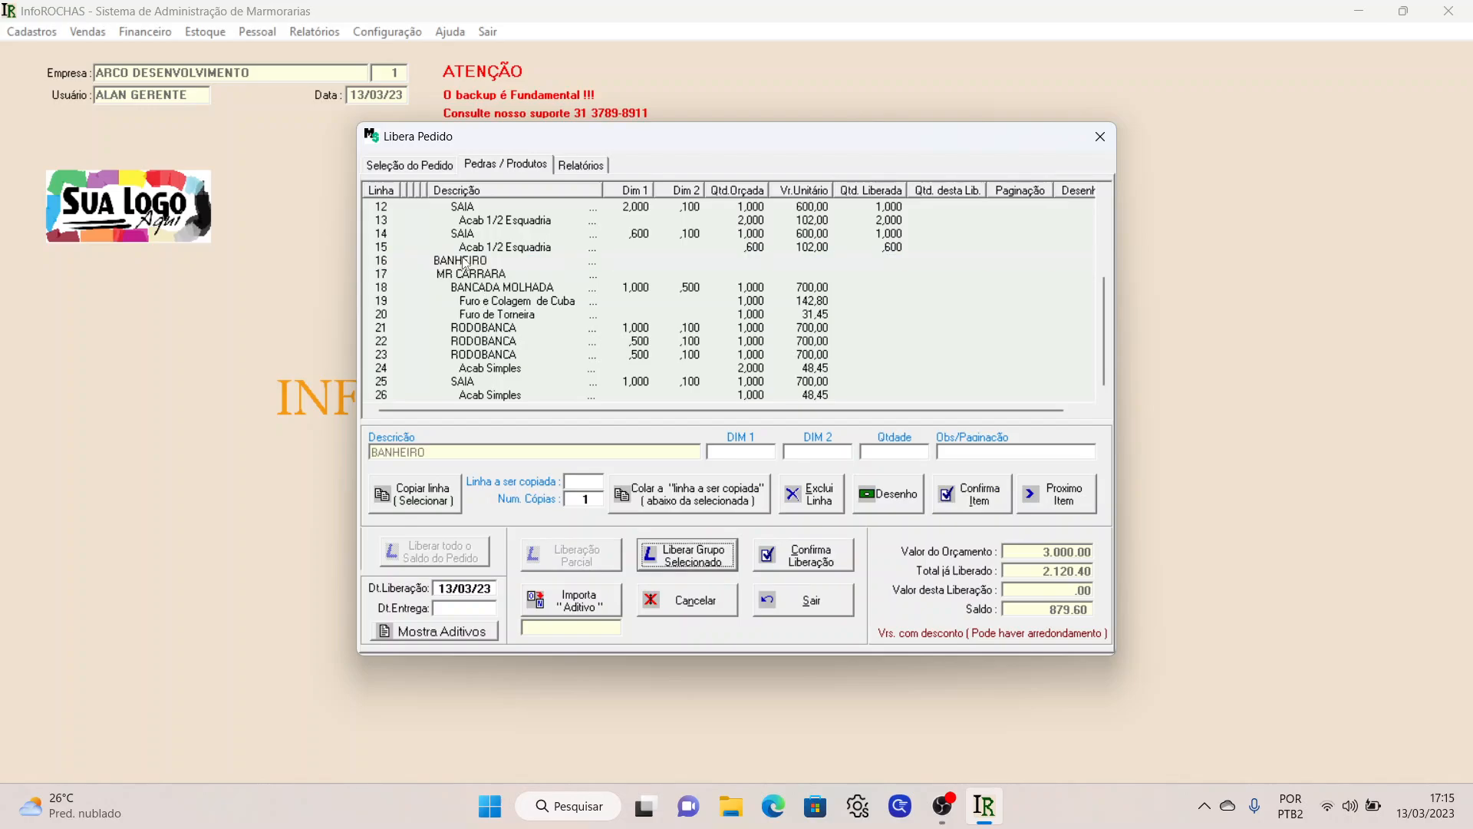
left_click(691, 561)
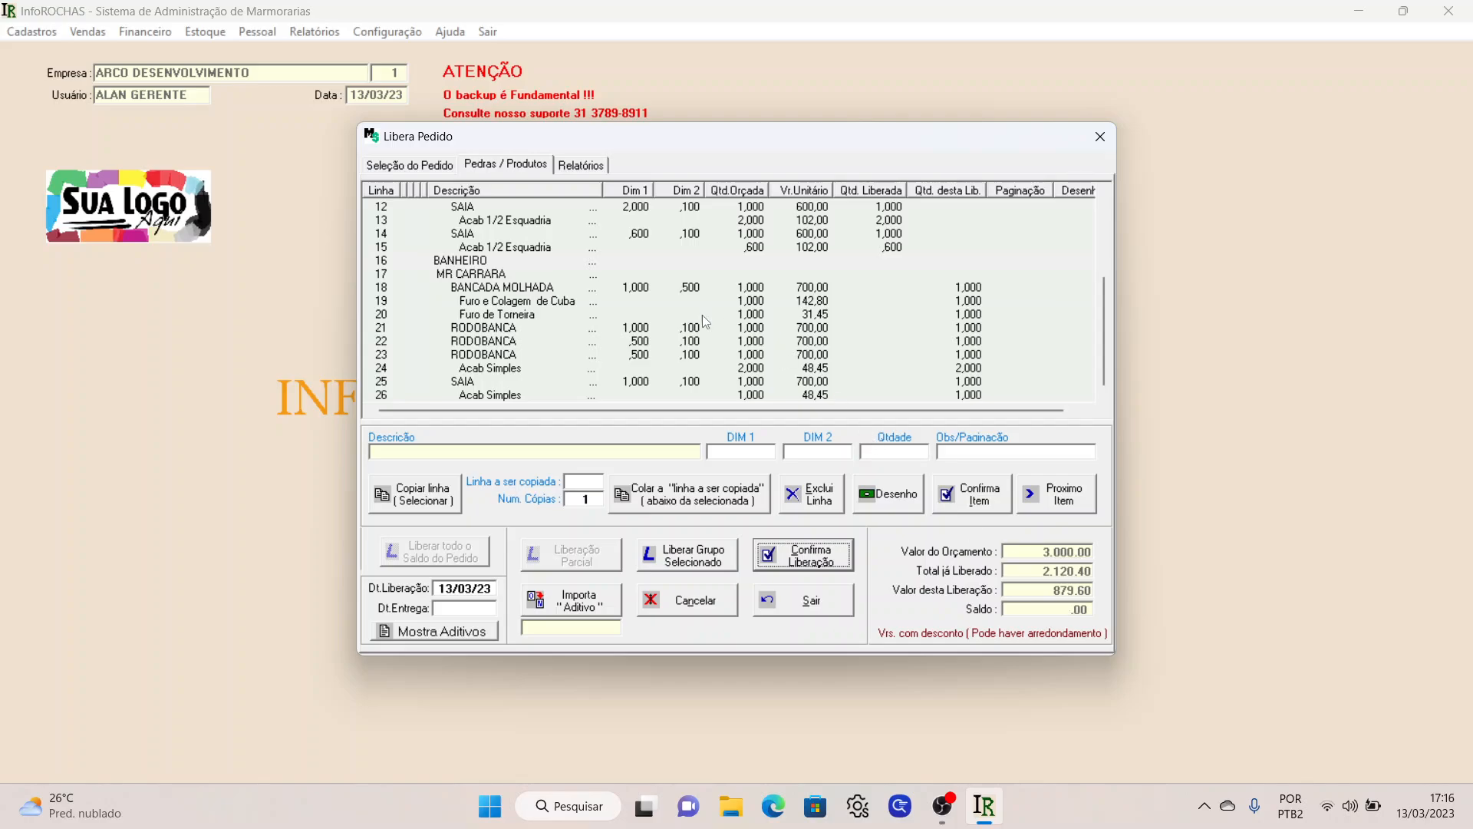
- Set DIM 1 of the BANHEIRO's BANCADA MOLHADA to 1,5 and enter the note "MUDOU MEDIDA" for it
left_click(636, 290)
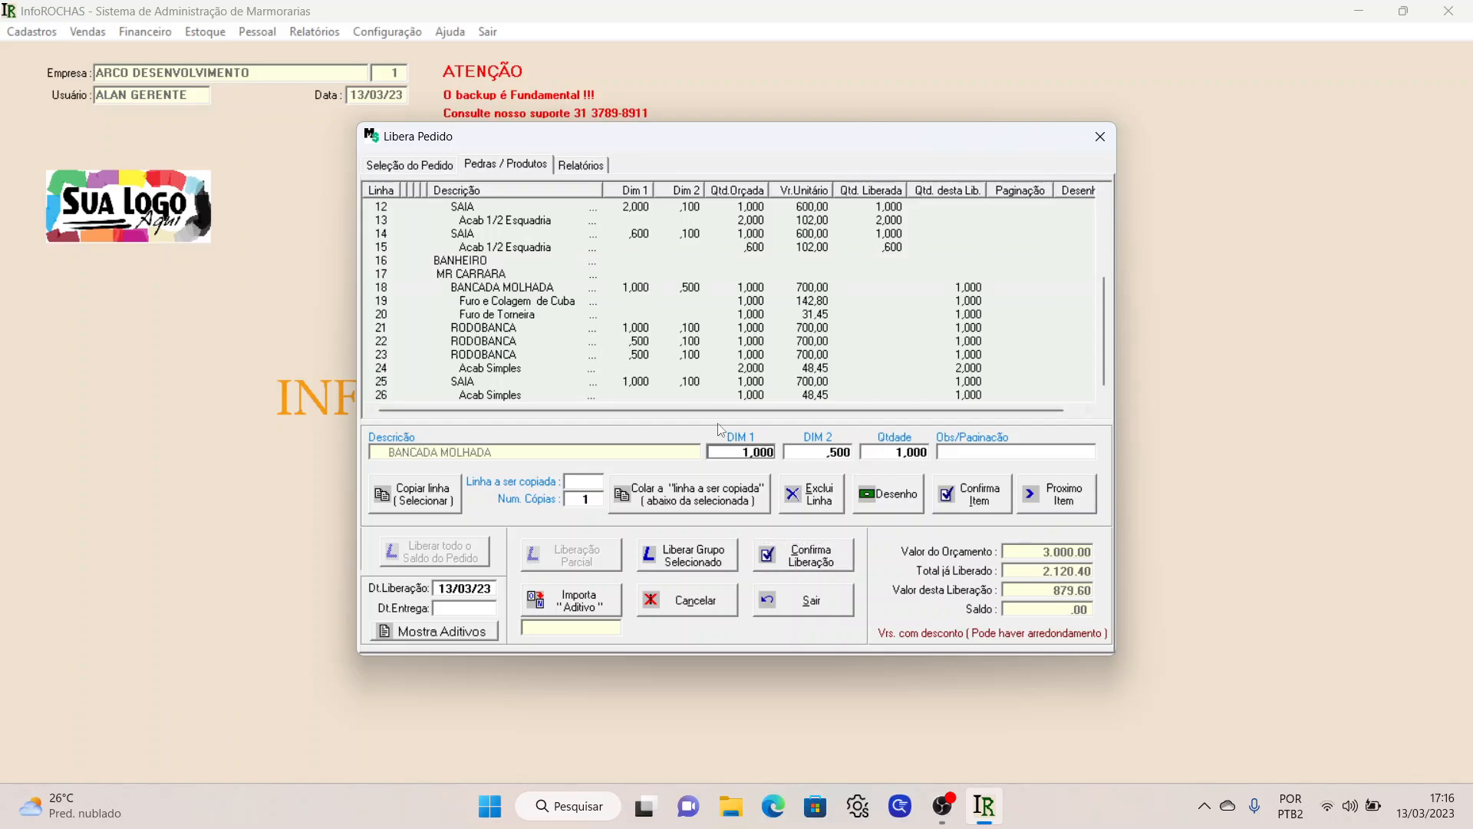
left_click(747, 453)
type("1,5")
key("Return")
key("Return")
key("Return")
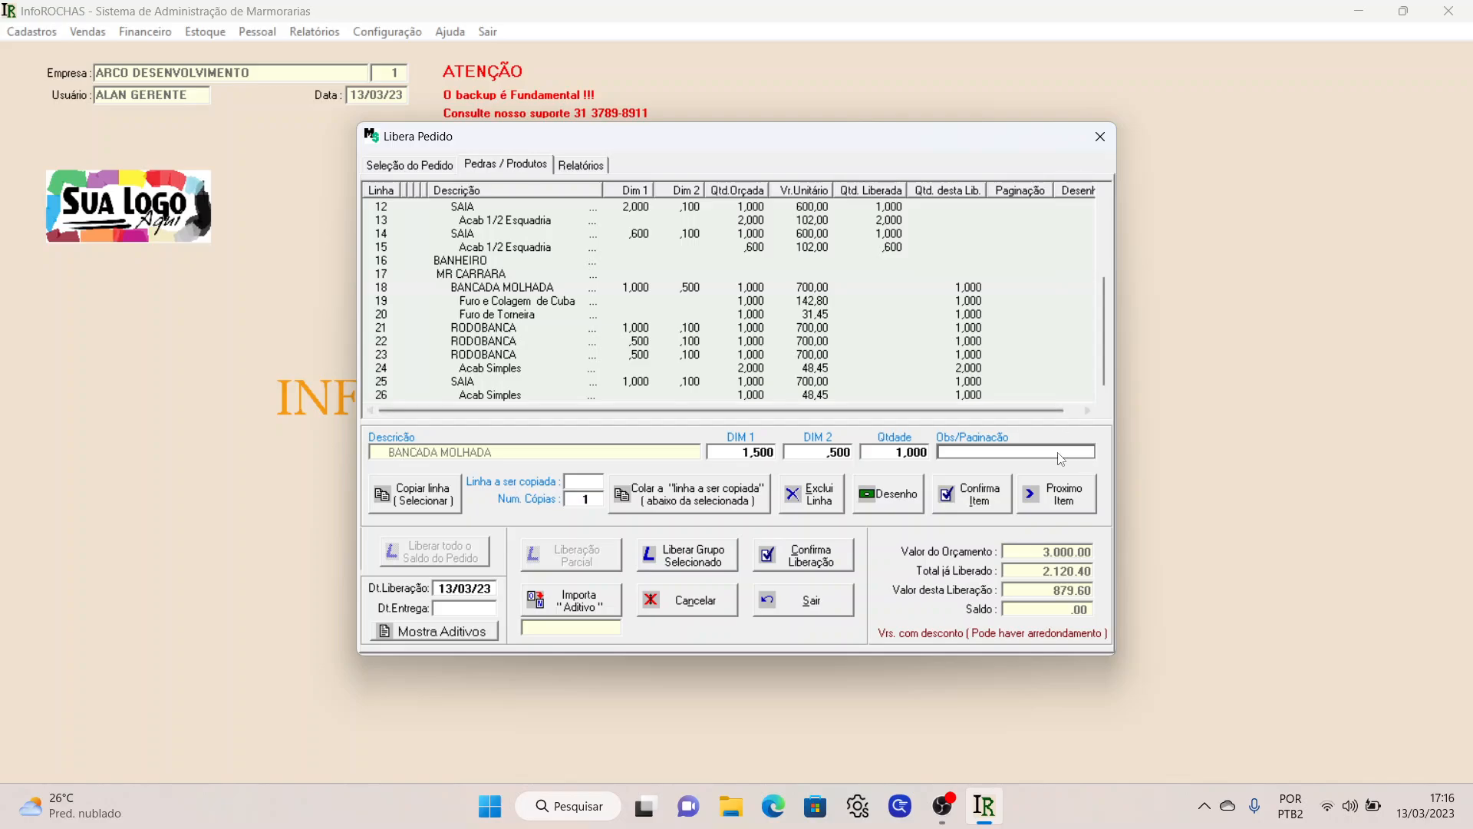
type("MUDO")
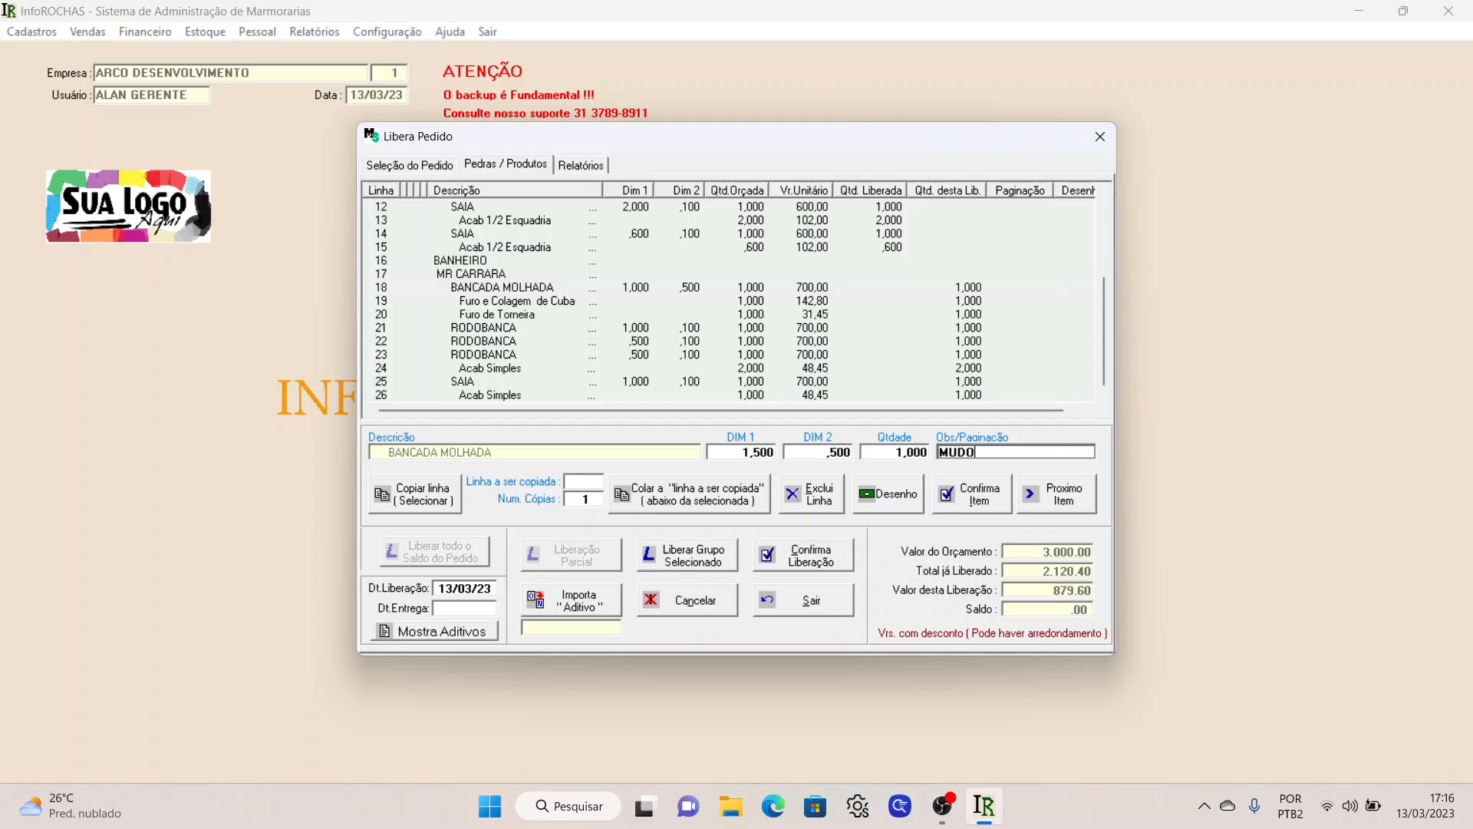
type("U MEDIDA")
key("Return")
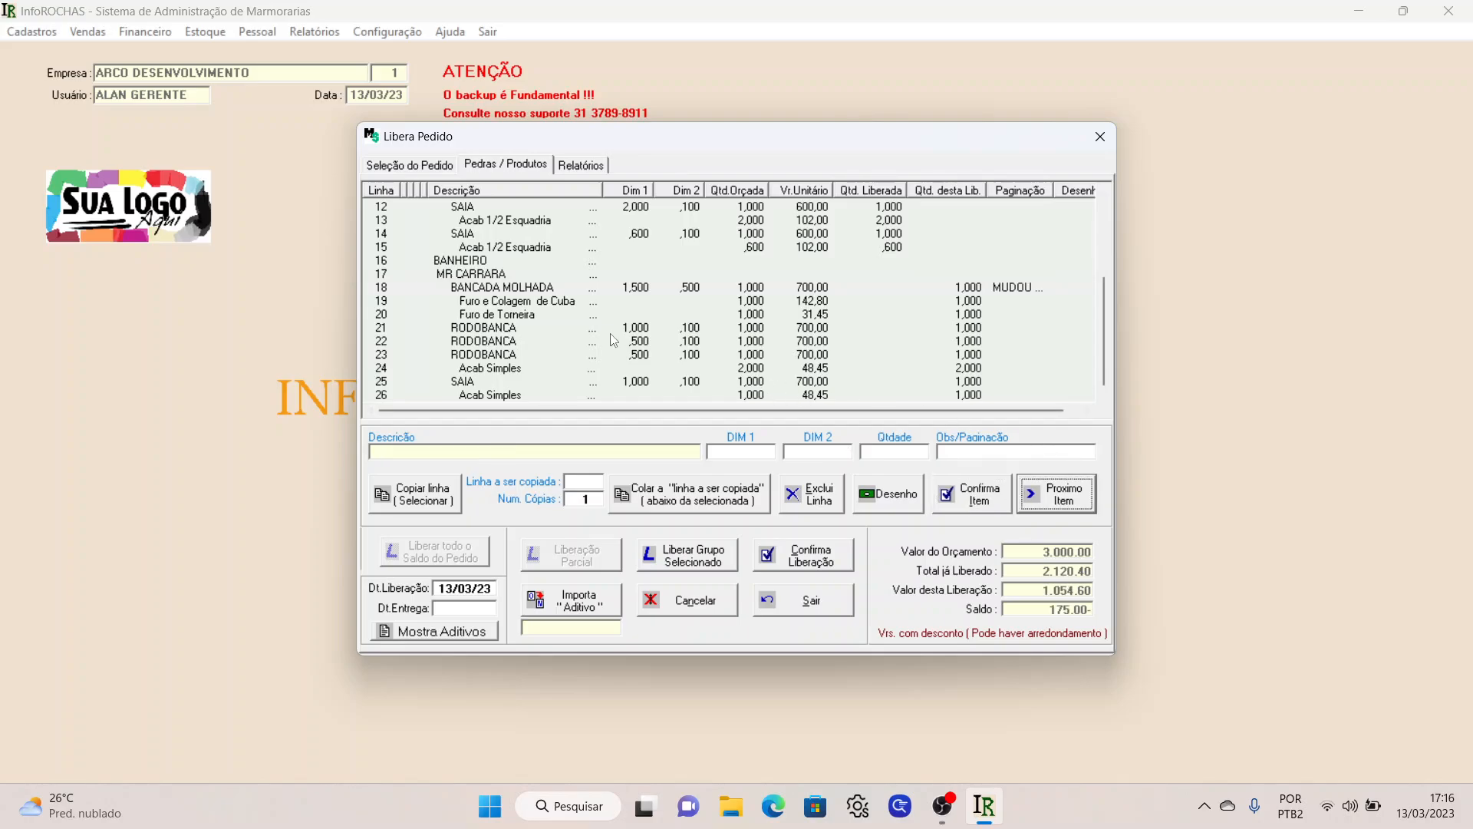
- Set DIM 1 of the RODOBANCA on line 21 to 1,5 and enter the note "MUDOU MEIDIDA" for it
key("Return")
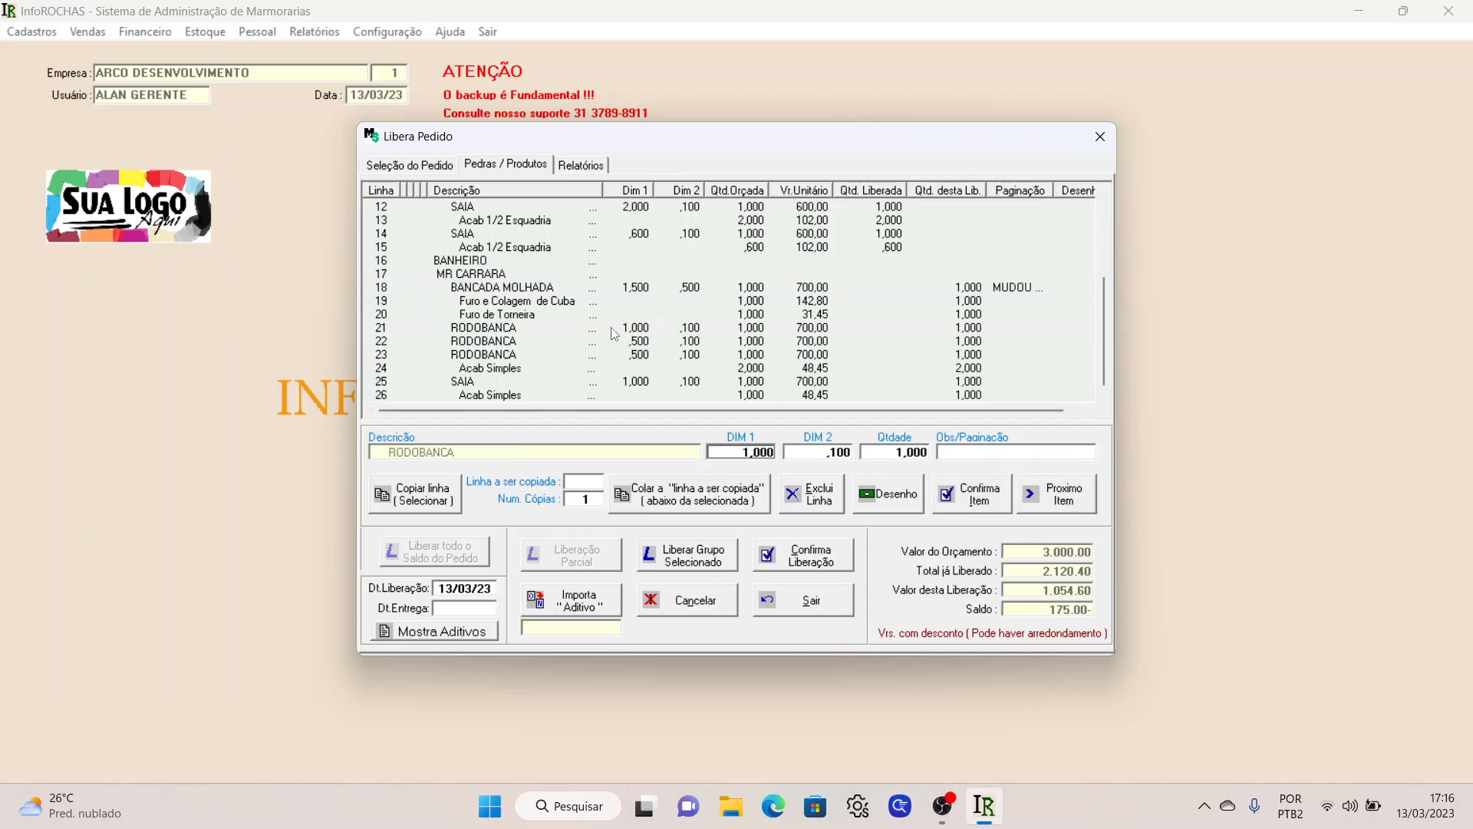
left_click(752, 453)
type("1,5")
key("Return")
key("Return")
key("Return")
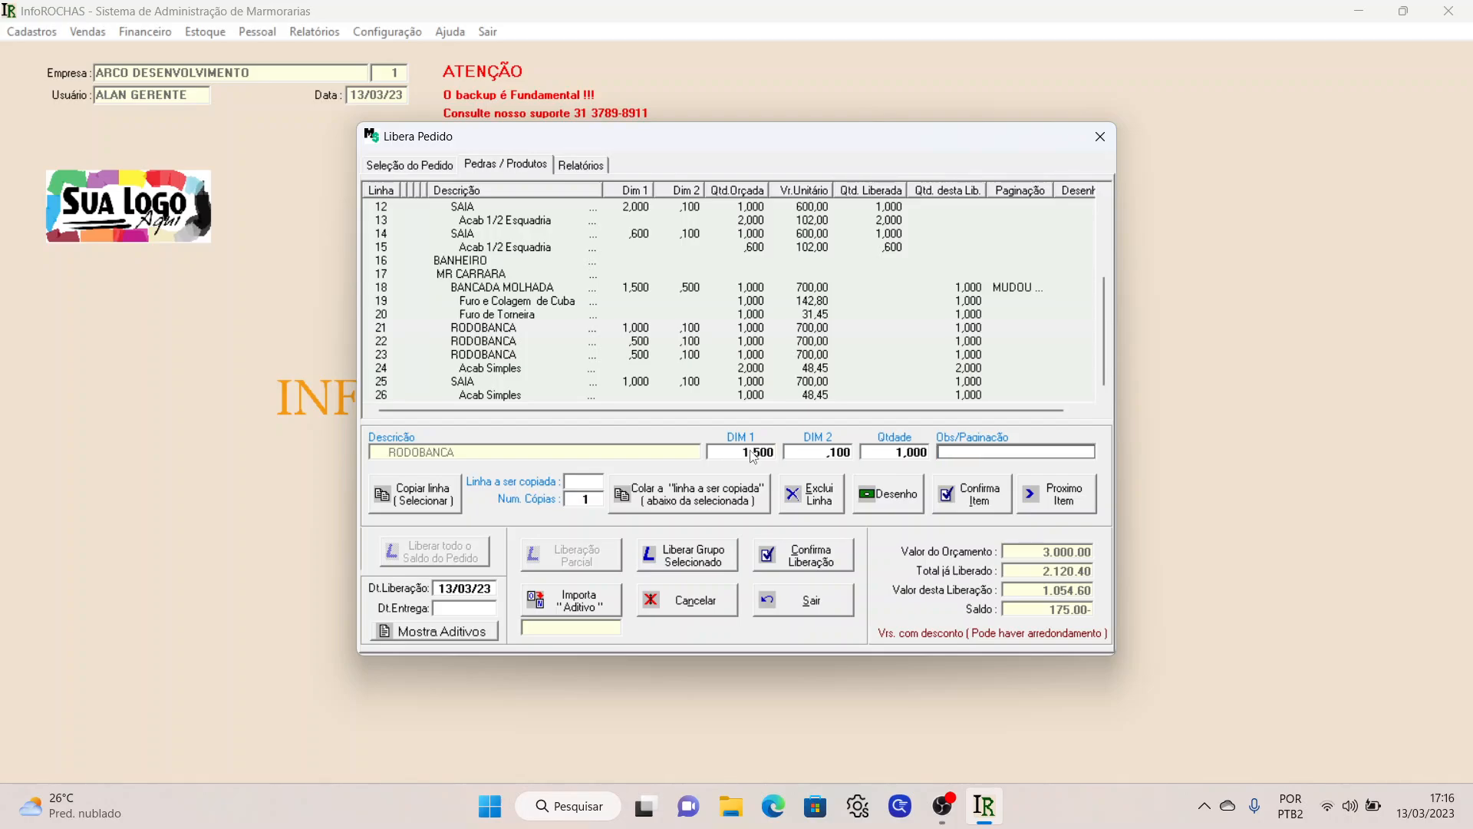
type("MUDOU MEIDIDA")
key("Return")
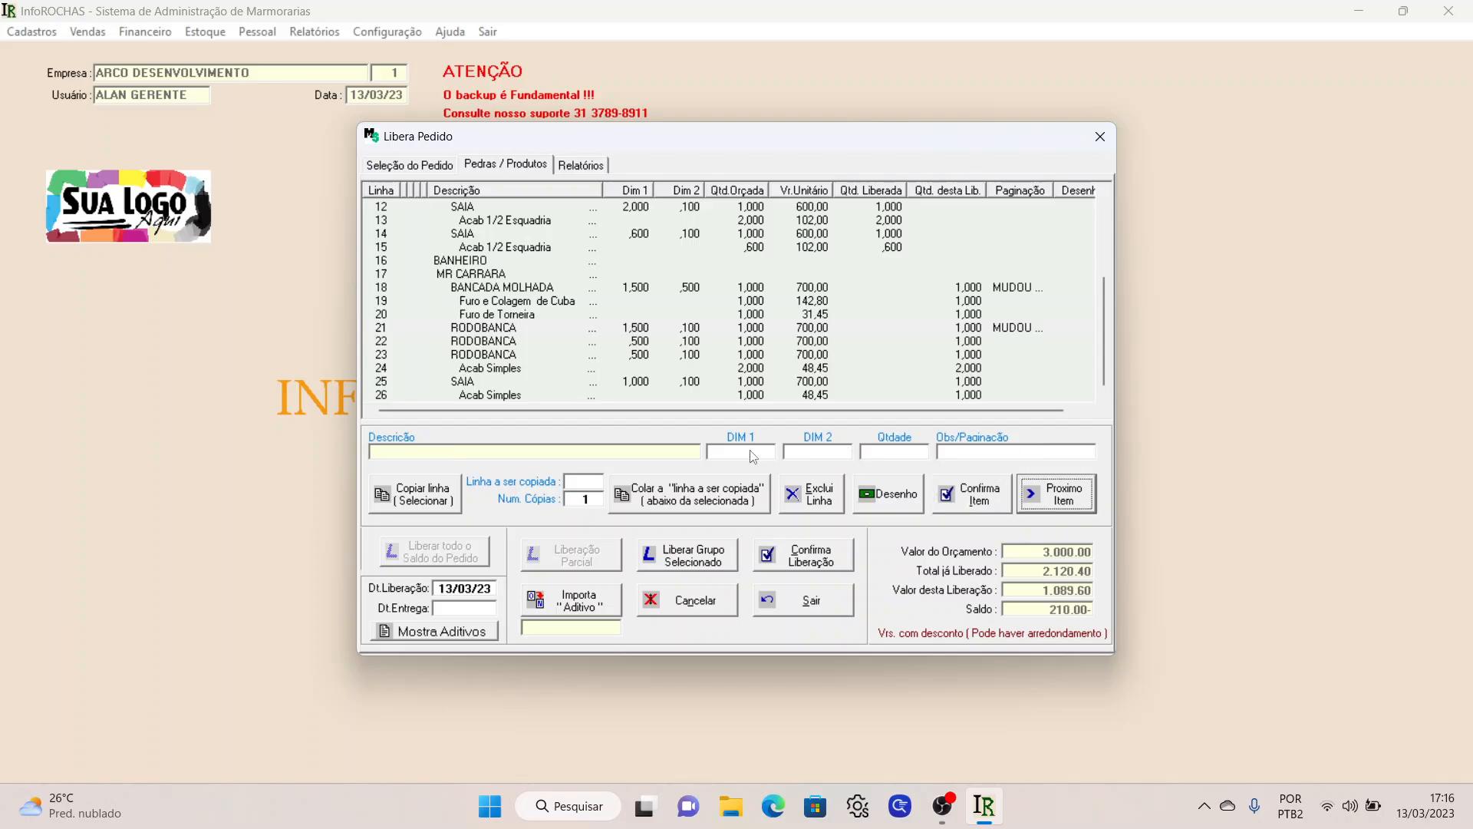
- Enter the note "MUDOU MEDIDA" for the SAIA on line 25, with a quantity of 1, and confirm the item
left_click(472, 383)
key("Return")
key("Return")
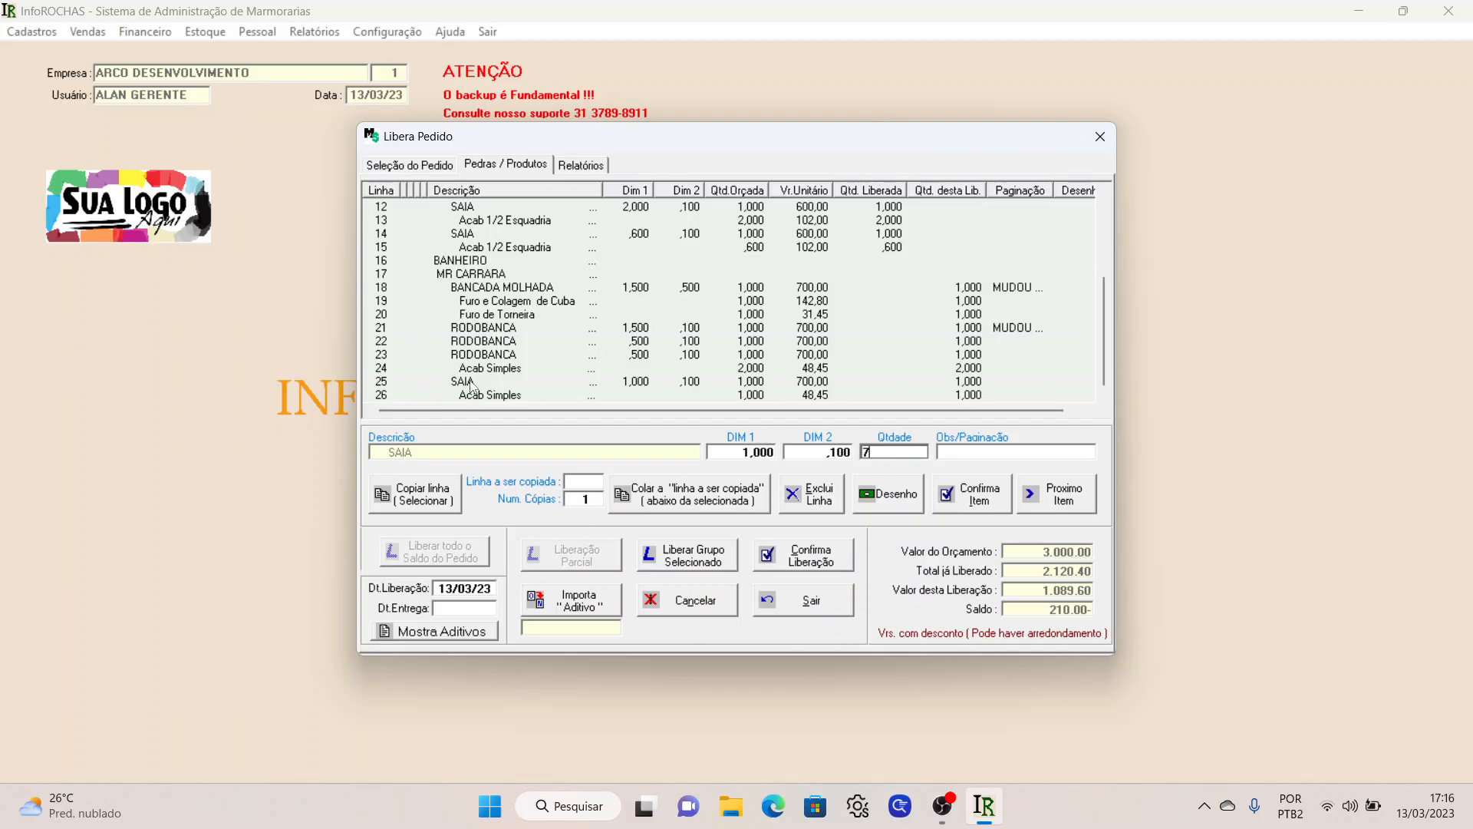
type("7")
key("Return")
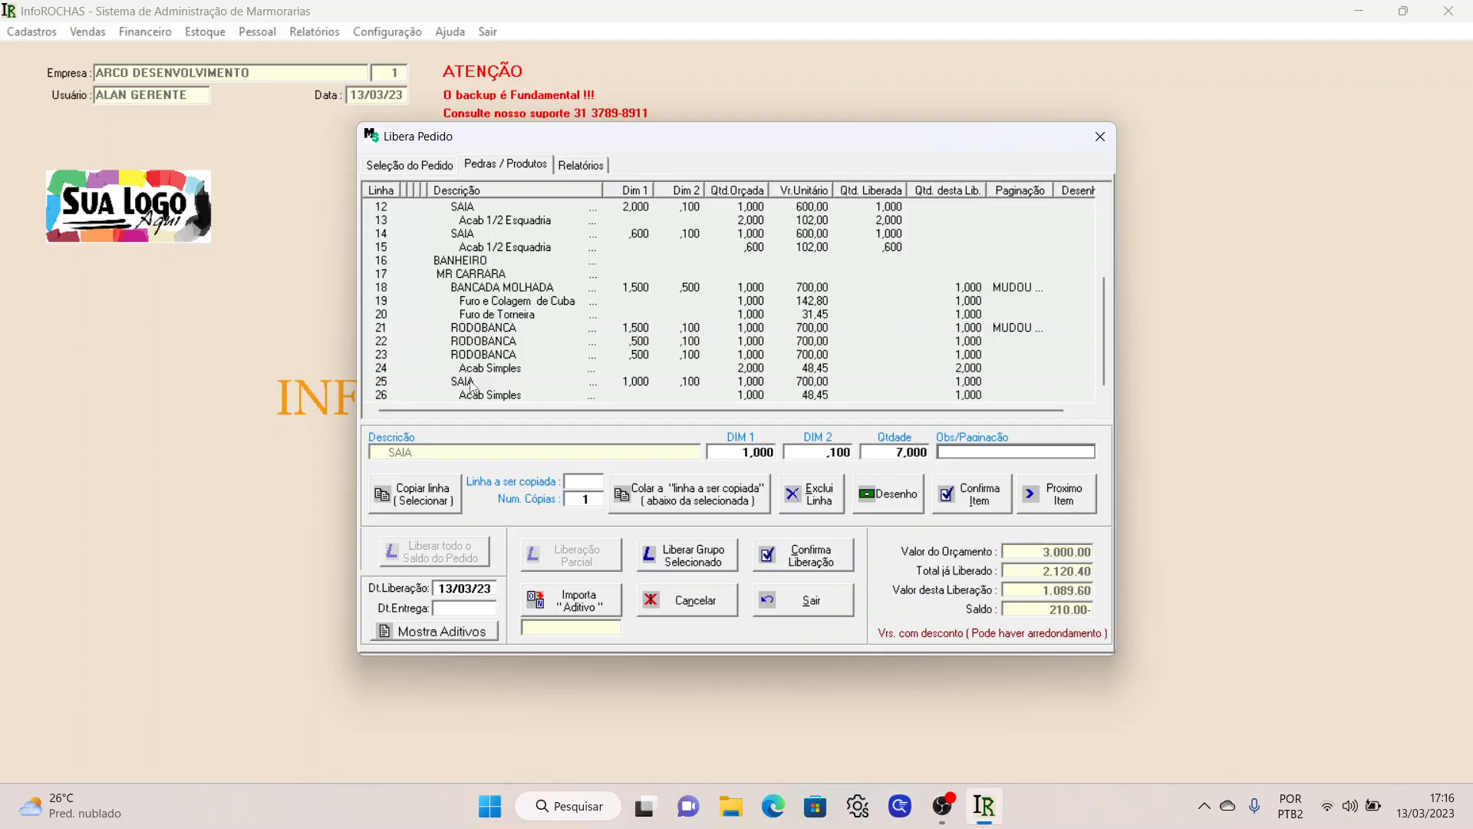
left_click(918, 452)
type("1")
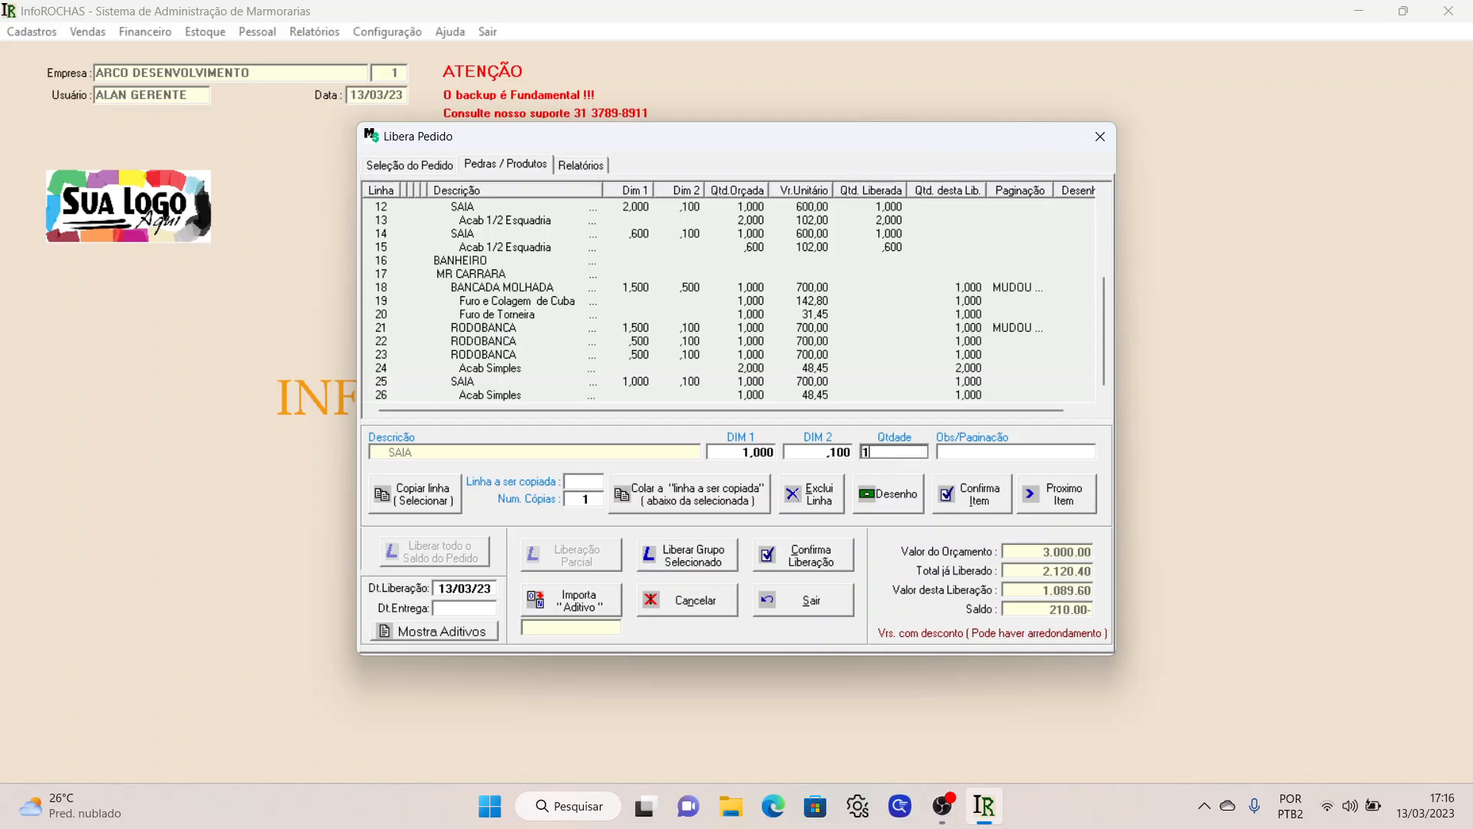
key("Return")
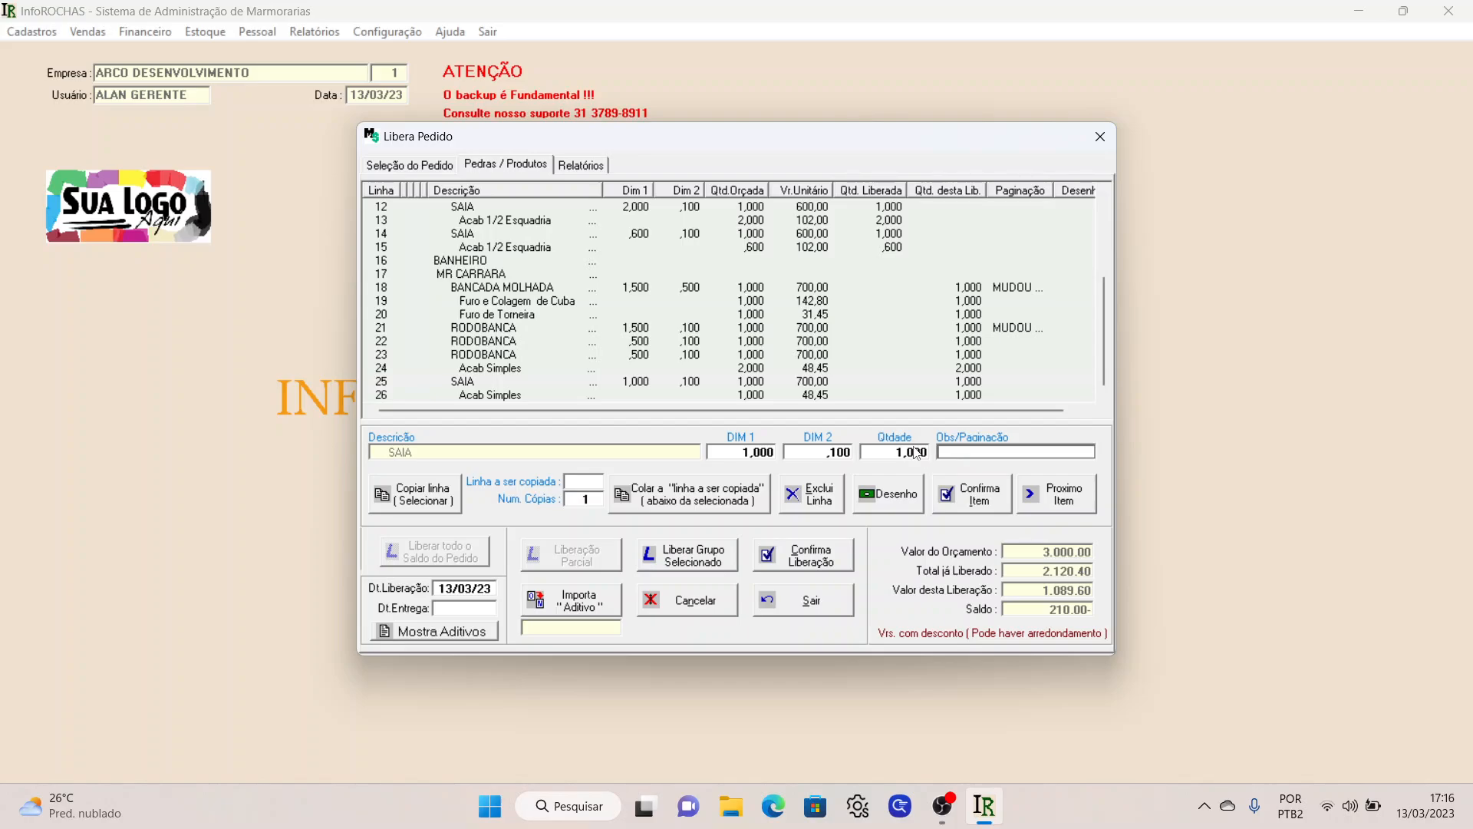
type("MUDOU MEDIDA")
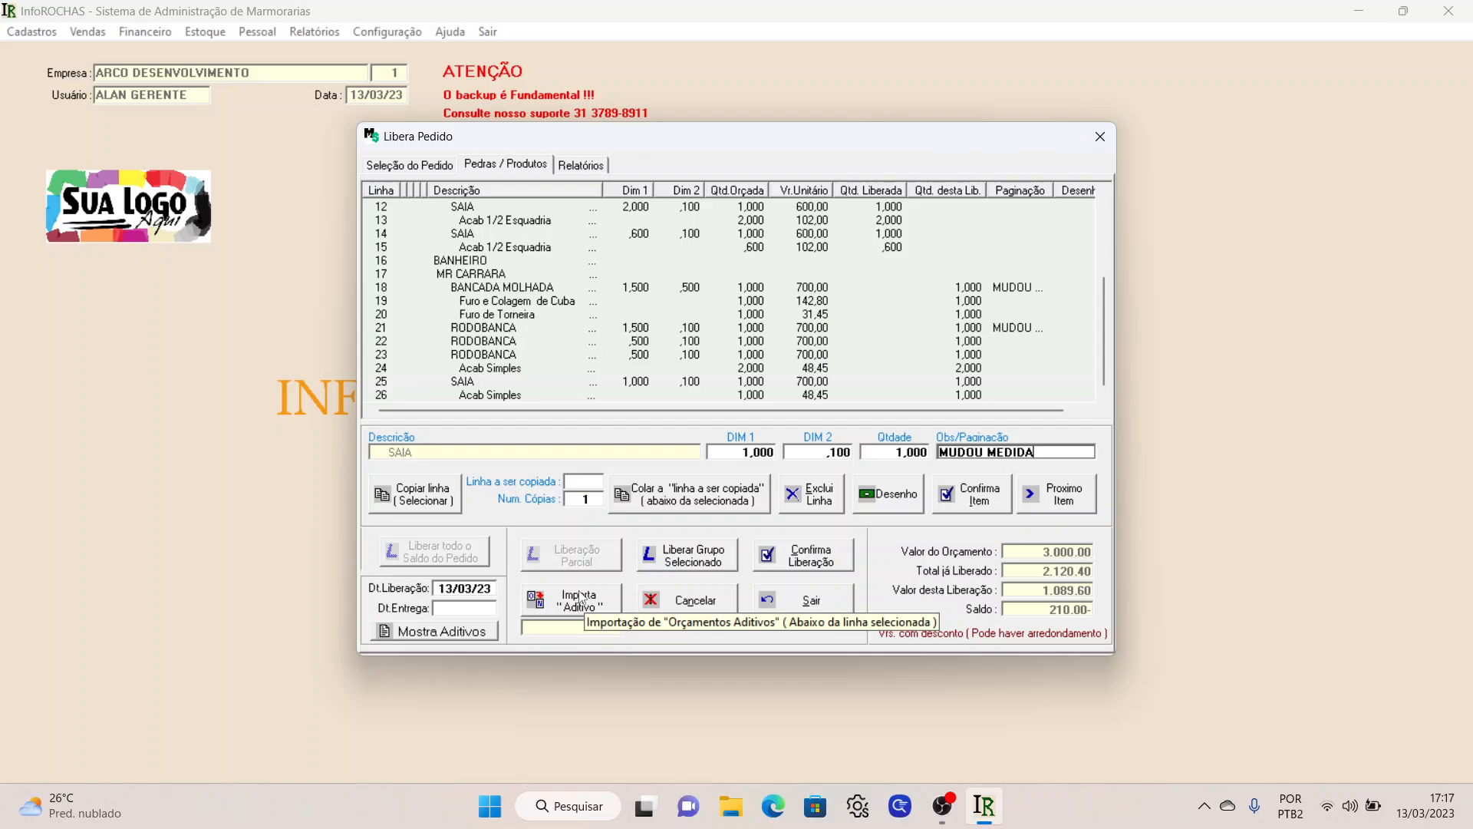
left_click(959, 499)
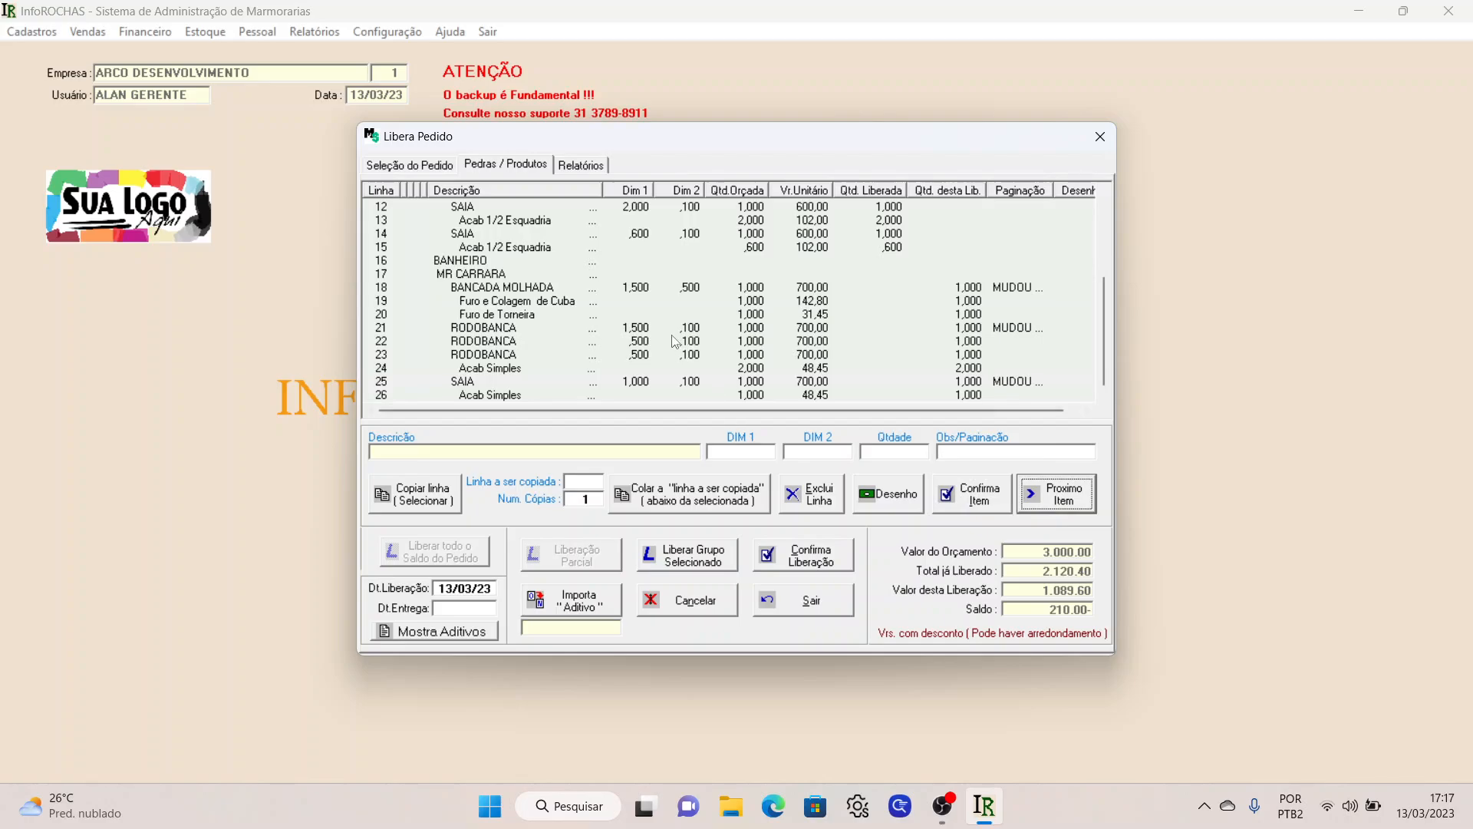
- Set DIM 1 of the SAIA on line 25 to 1,5, confirm the BANHEIRO release, and leave the release form
left_click(651, 386)
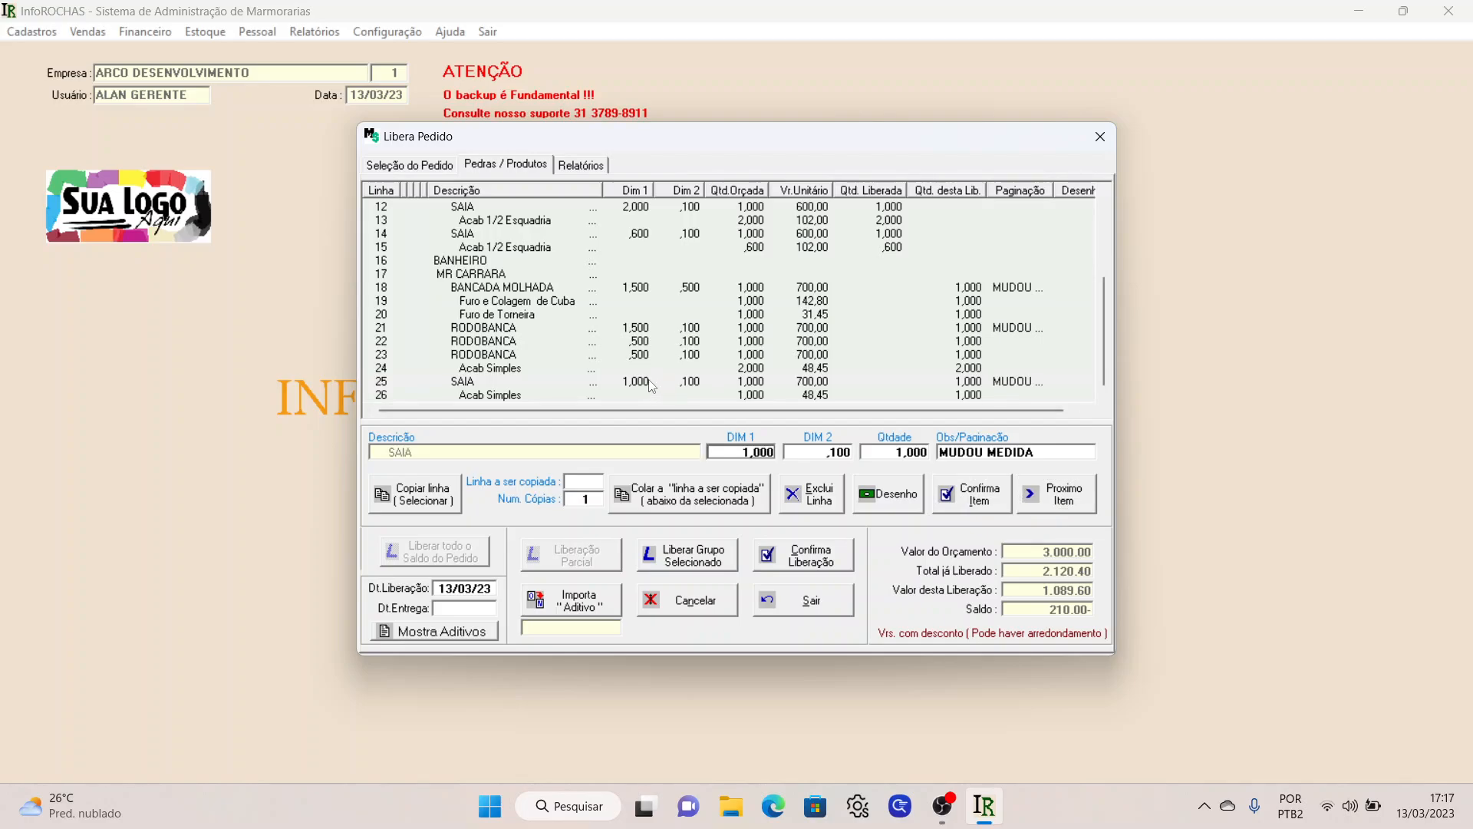
left_click(754, 453)
type("1,5")
left_click(962, 497)
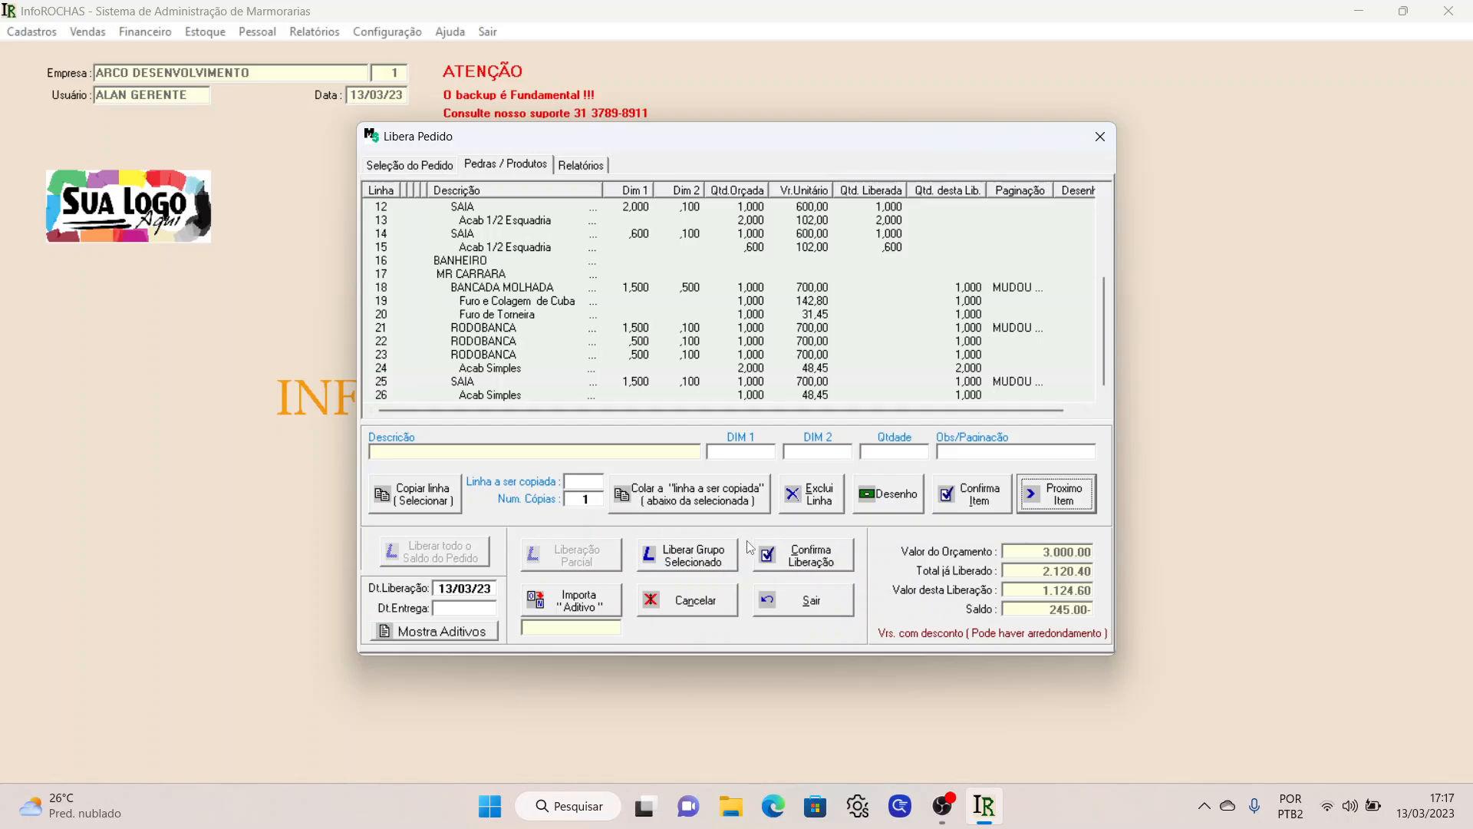
left_click(808, 556)
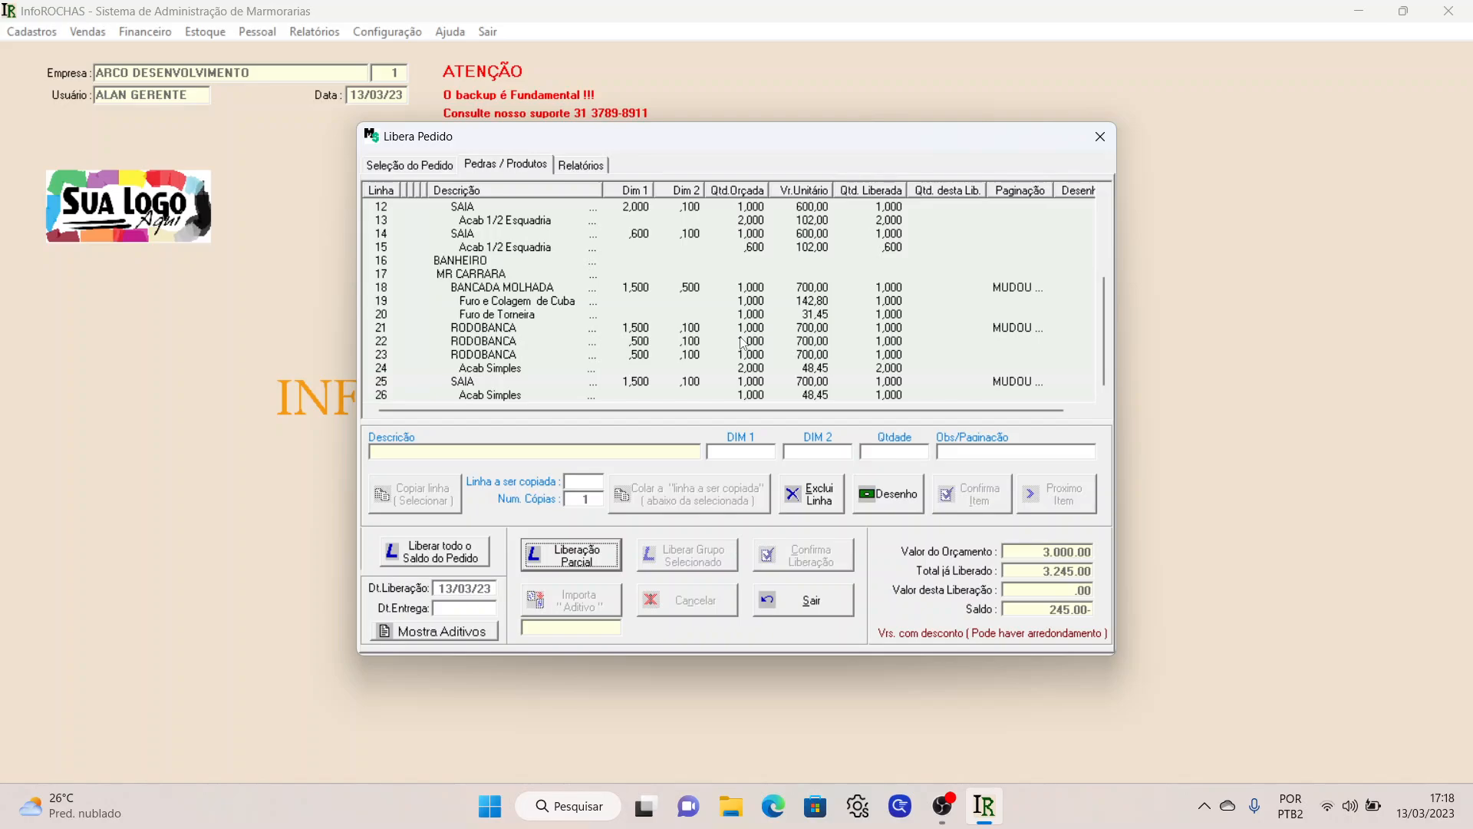
left_click(840, 610)
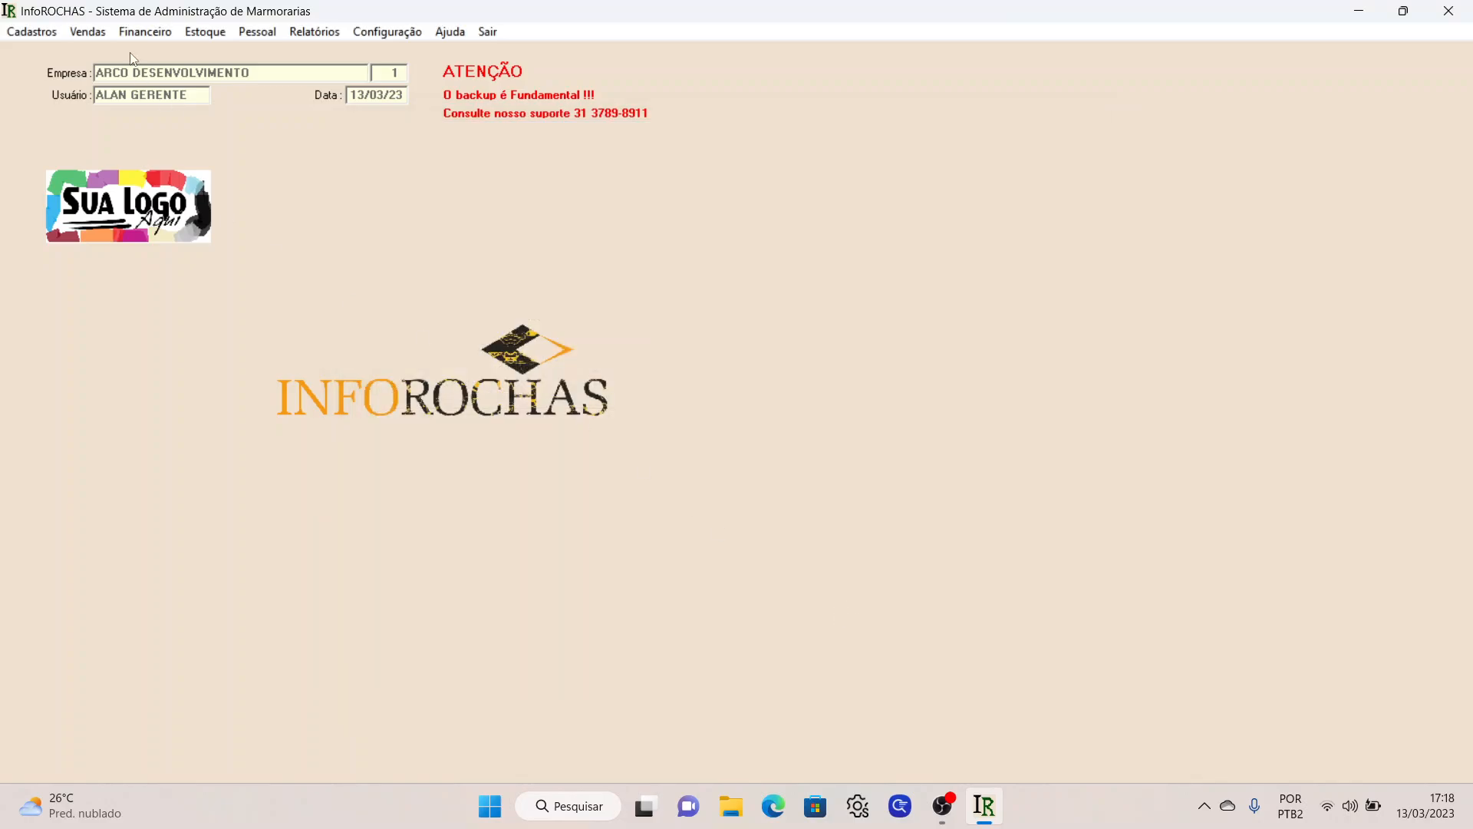
- Open Ordem de Produção and search for the order's releases by its code
left_click(104, 38)
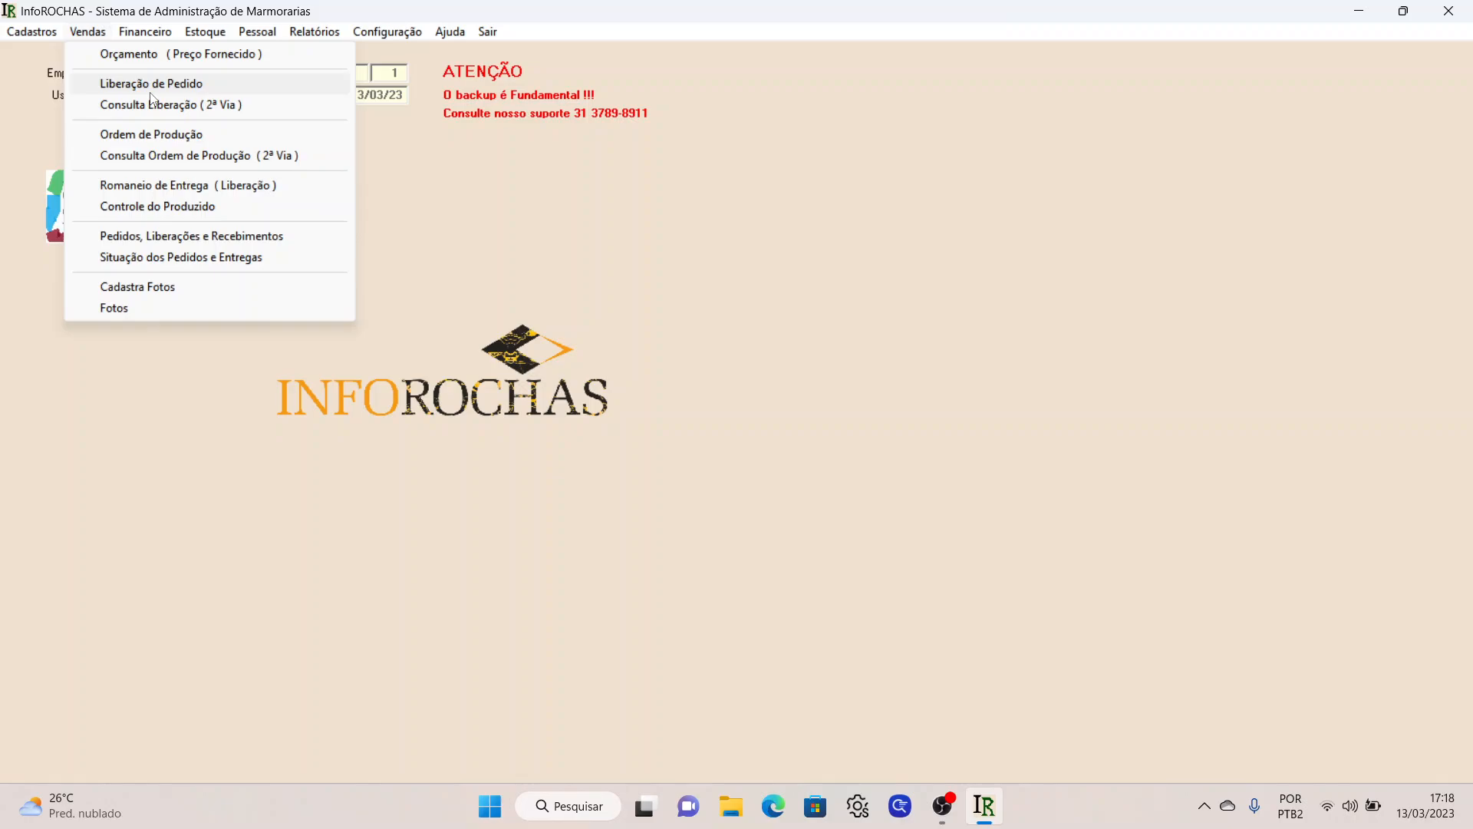
left_click(151, 135)
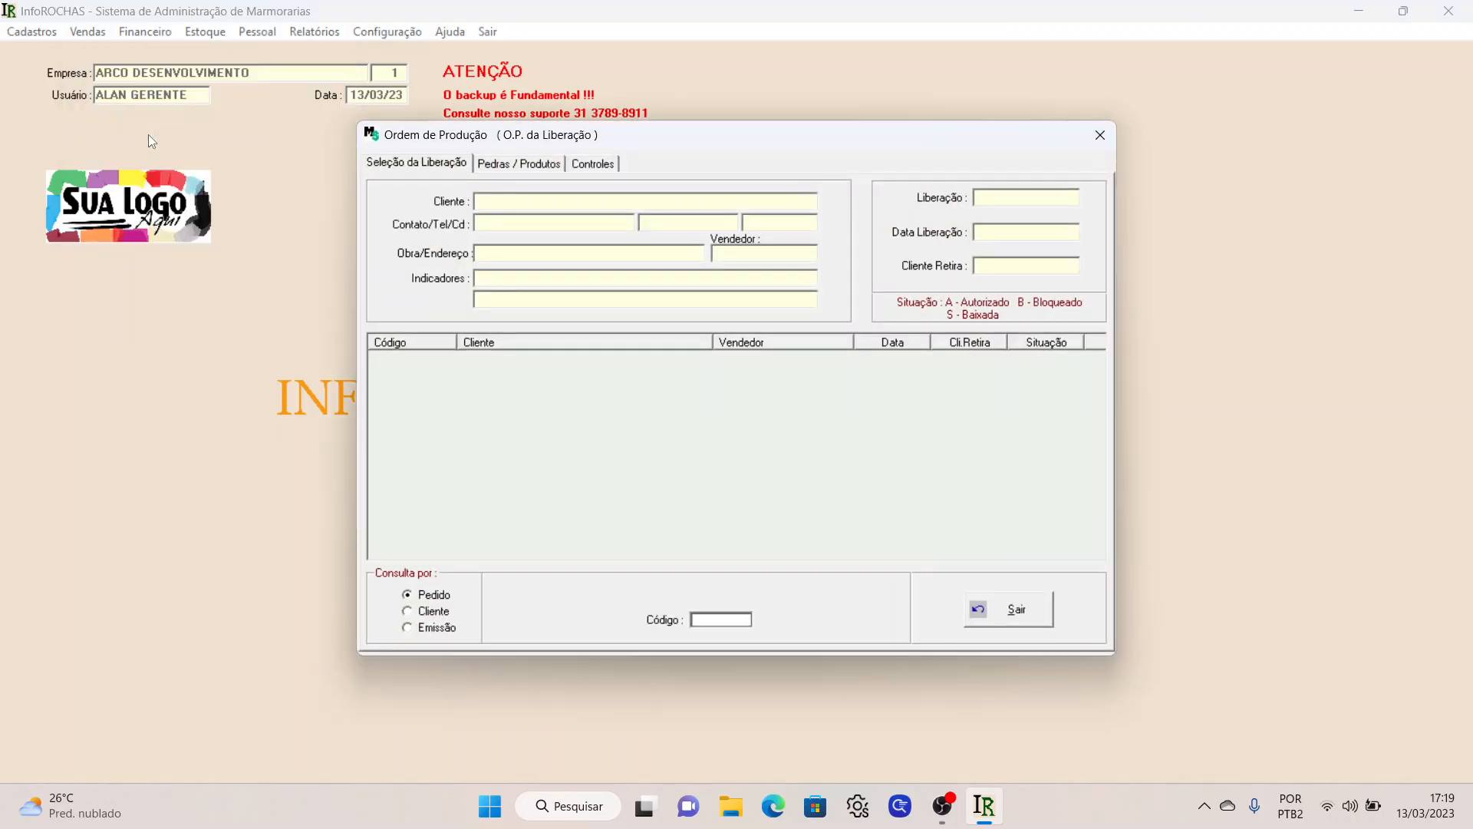
type("11445")
key("Return")
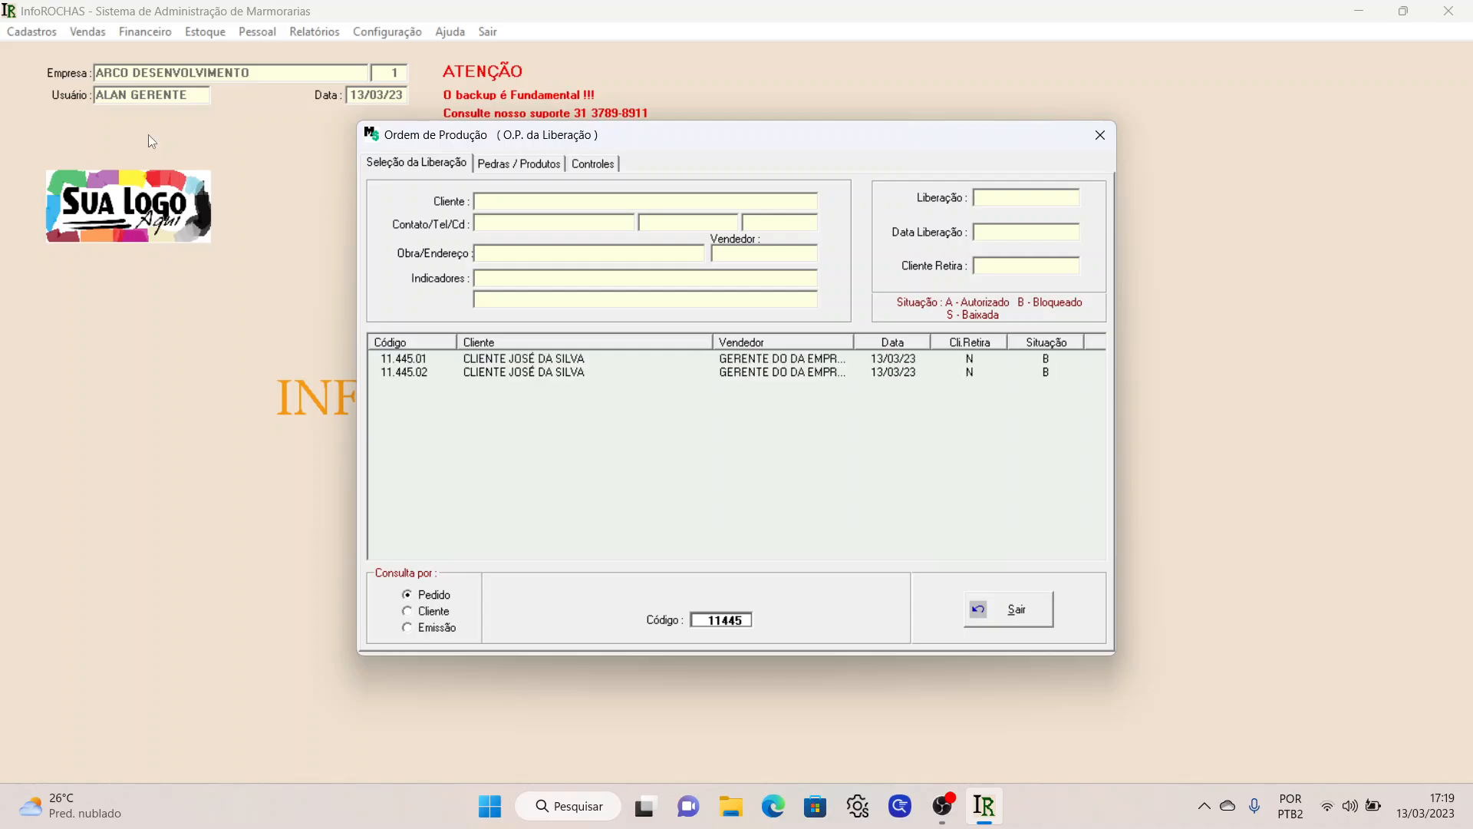
- Try to select the order's first and second releases for a production order, and close the form
double_click(407, 359)
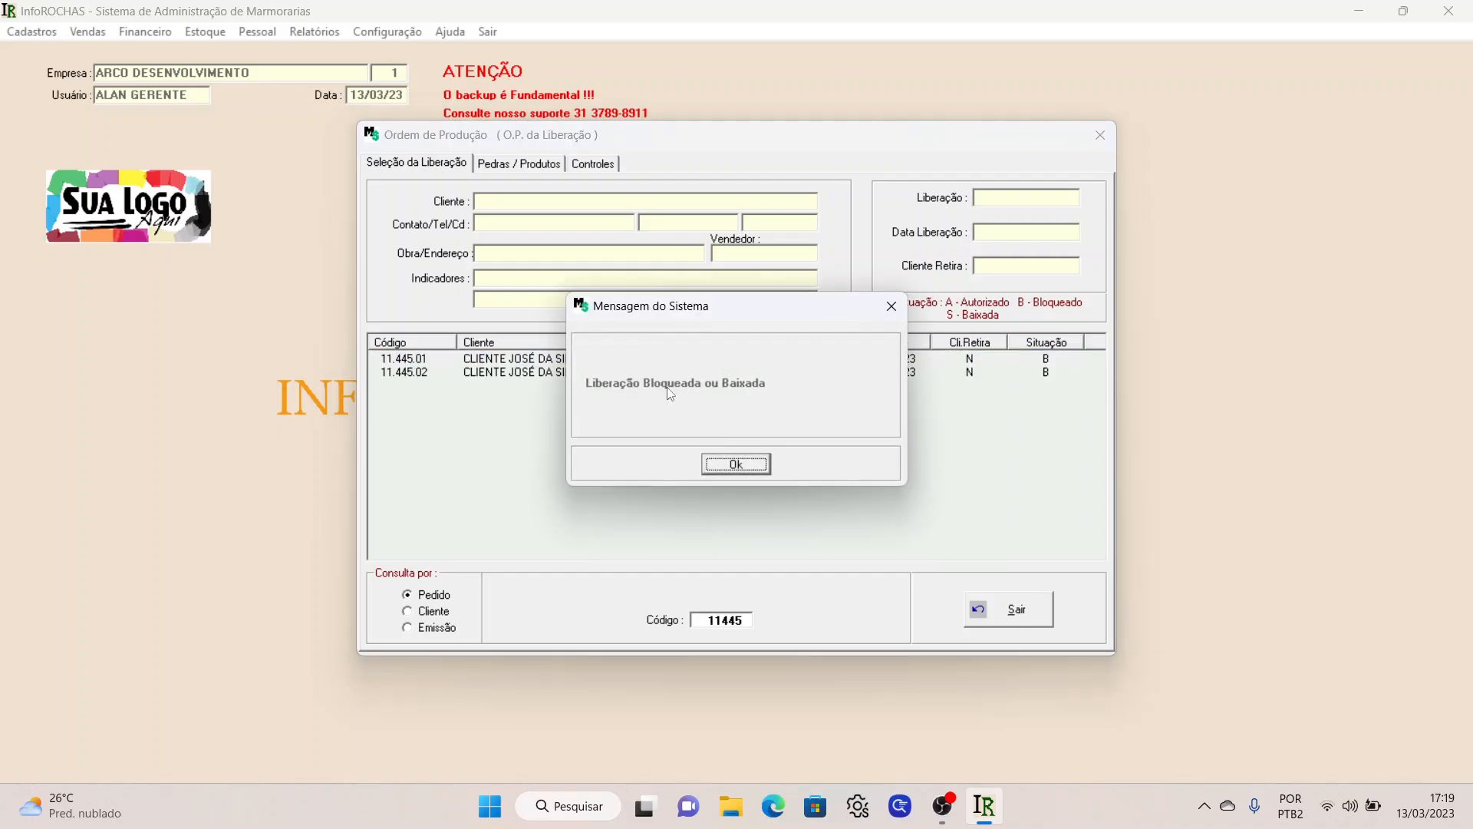
left_click(735, 463)
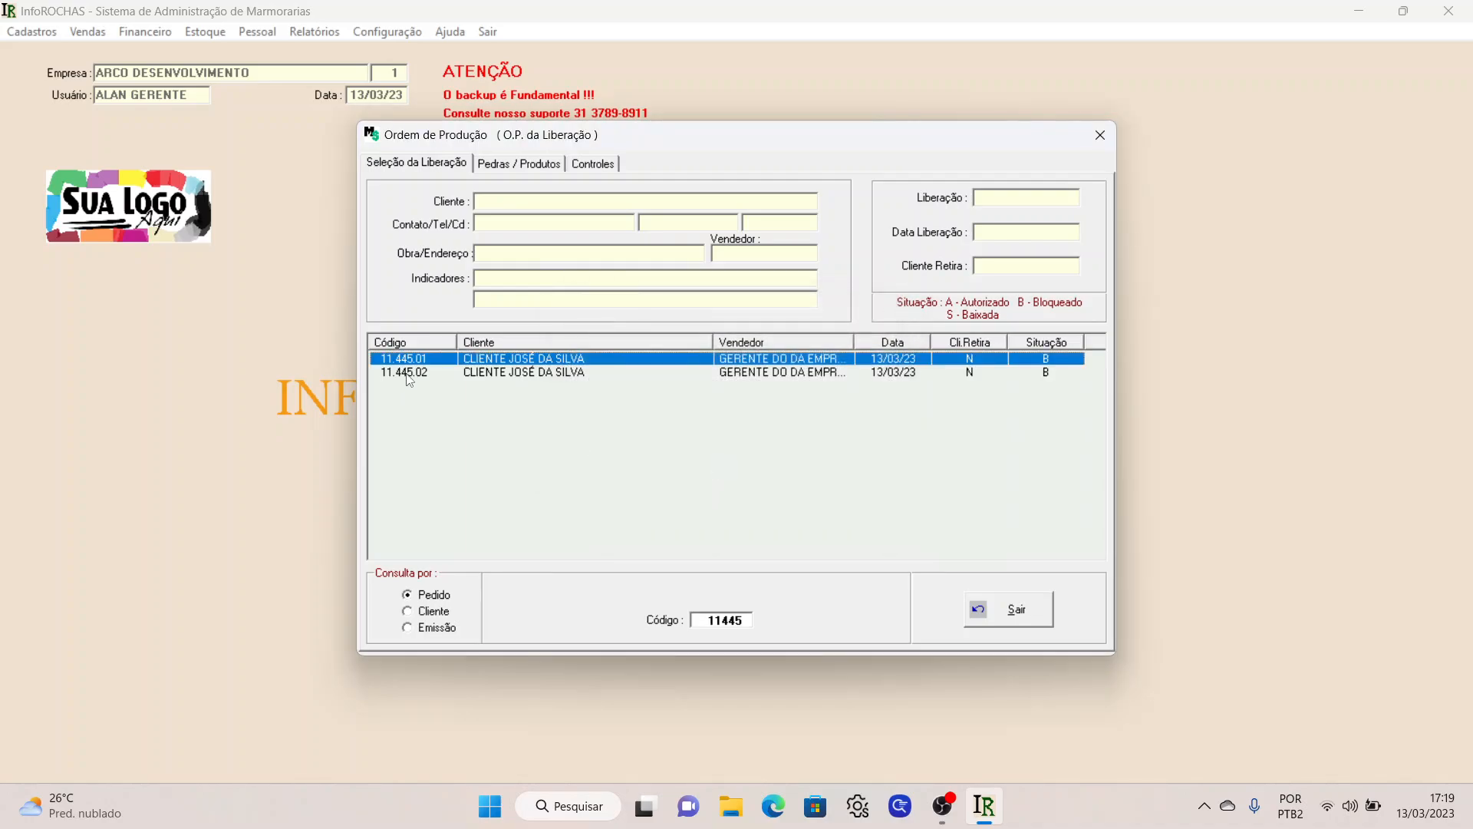
double_click(407, 373)
left_click(758, 465)
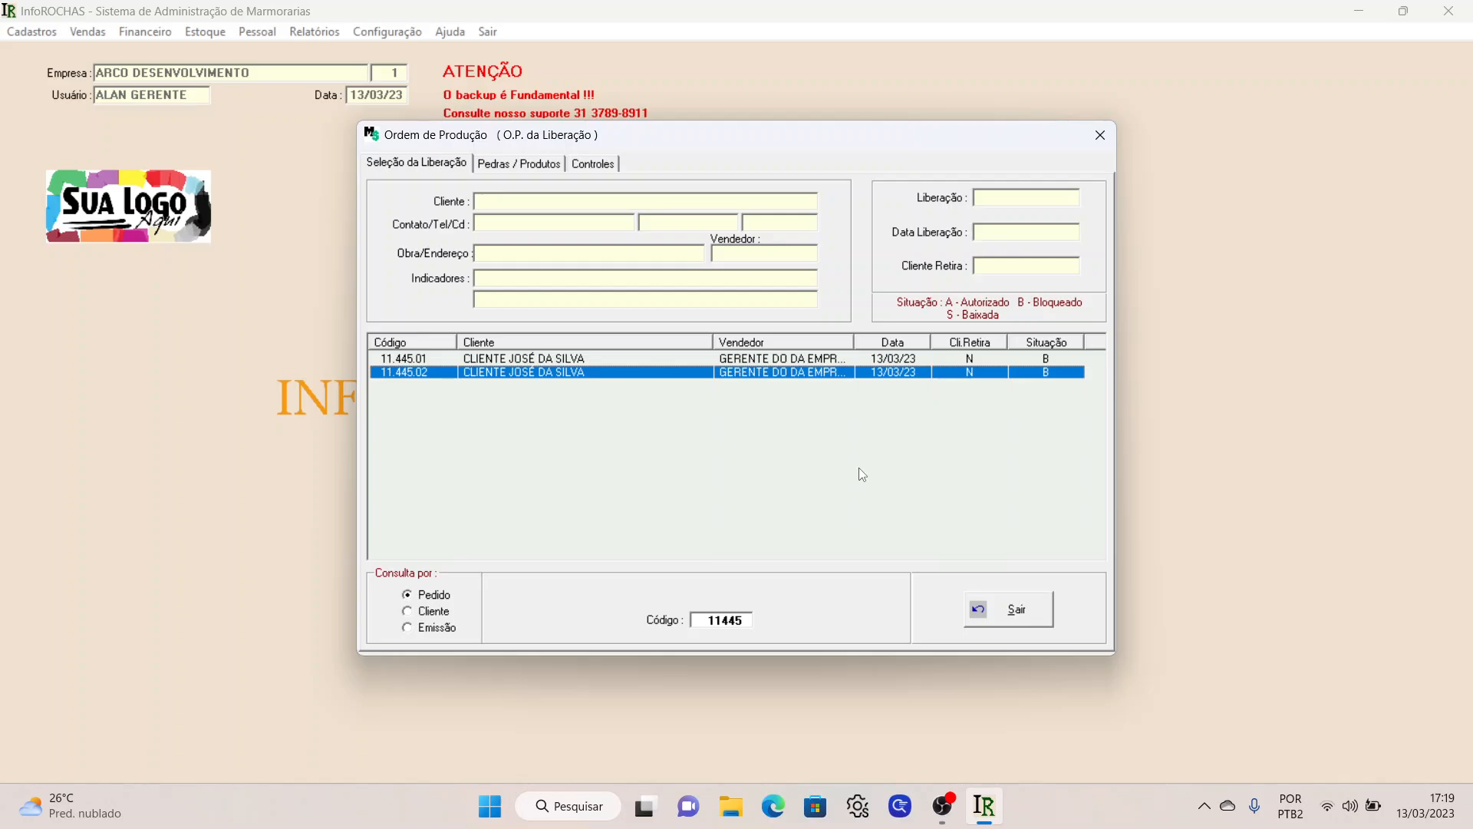
left_click(997, 608)
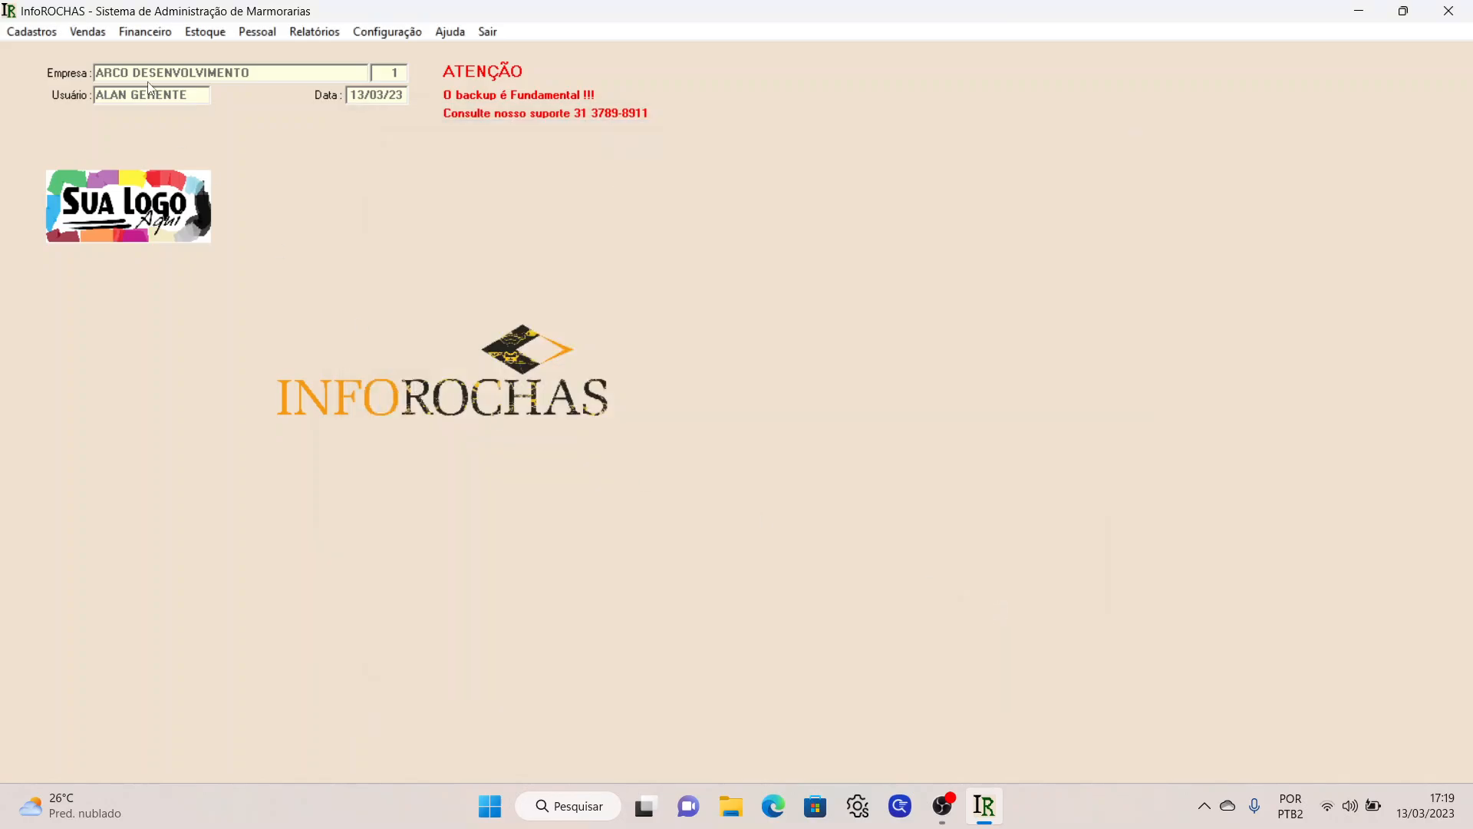
- Open Situação dos Pedidos e Entregas, search for the order by its code, and select it to load its releases
left_click(89, 34)
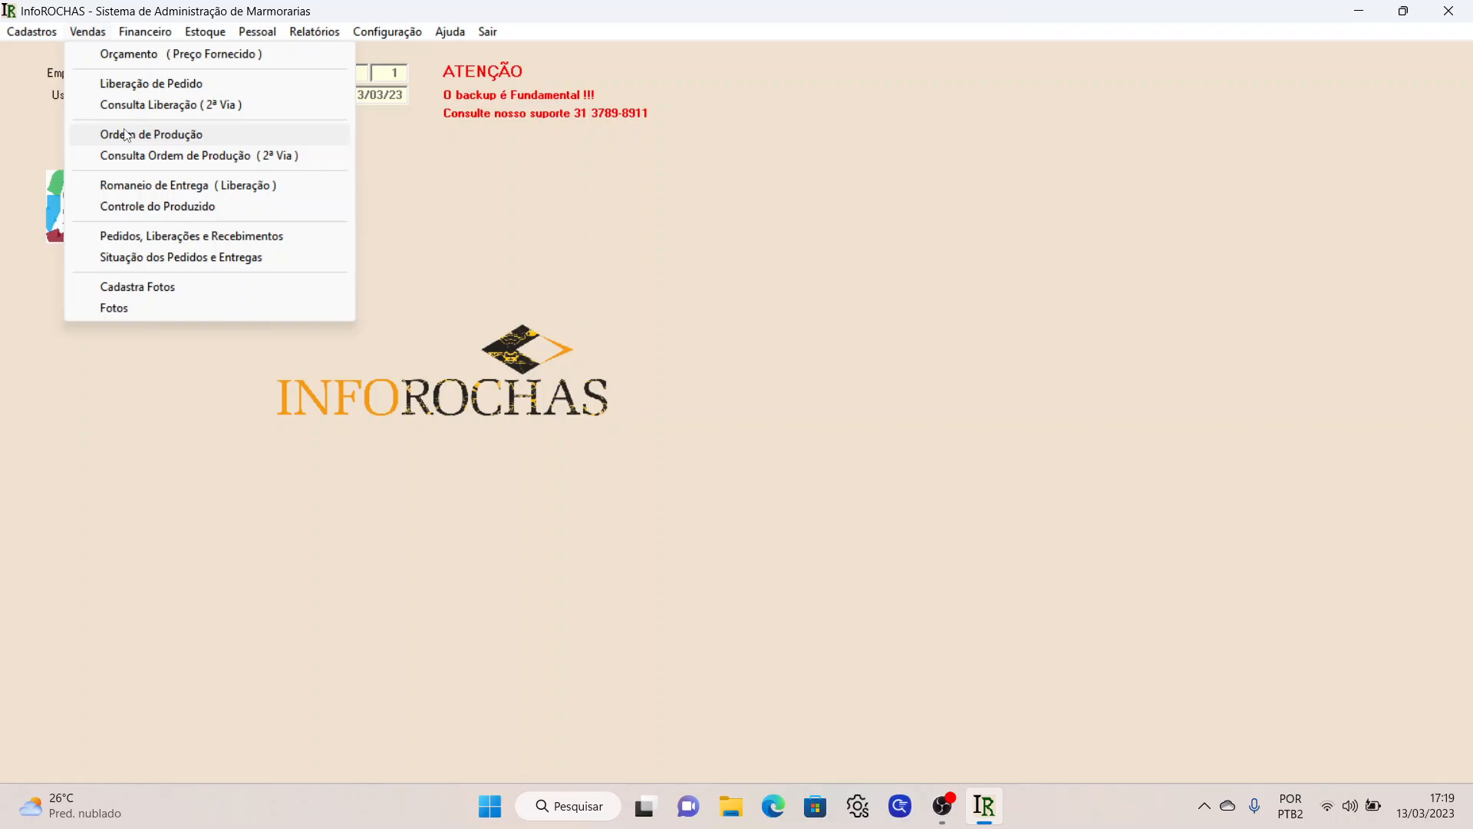
left_click(184, 260)
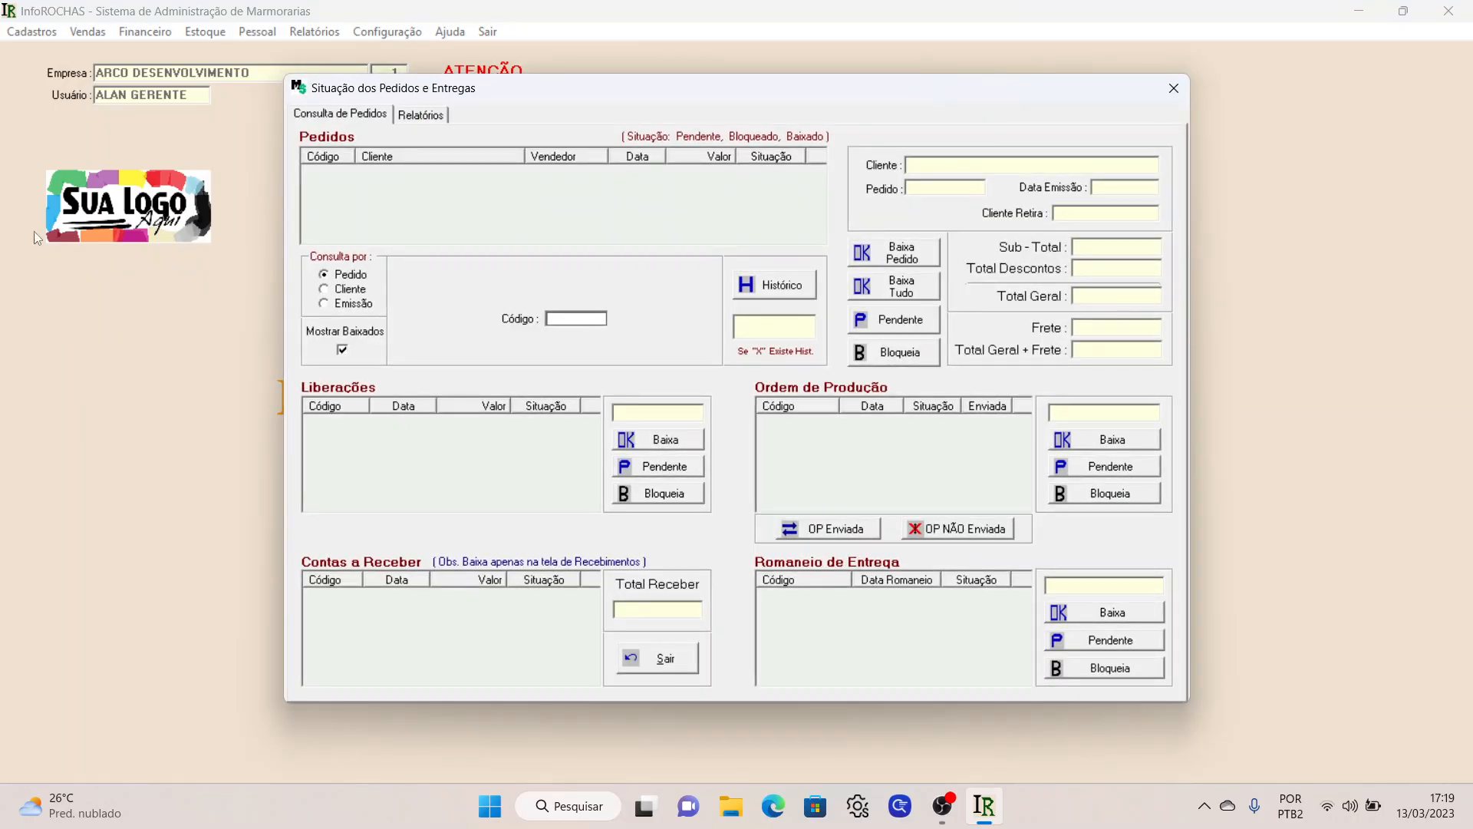
left_click(589, 319)
type("11445")
key("Return")
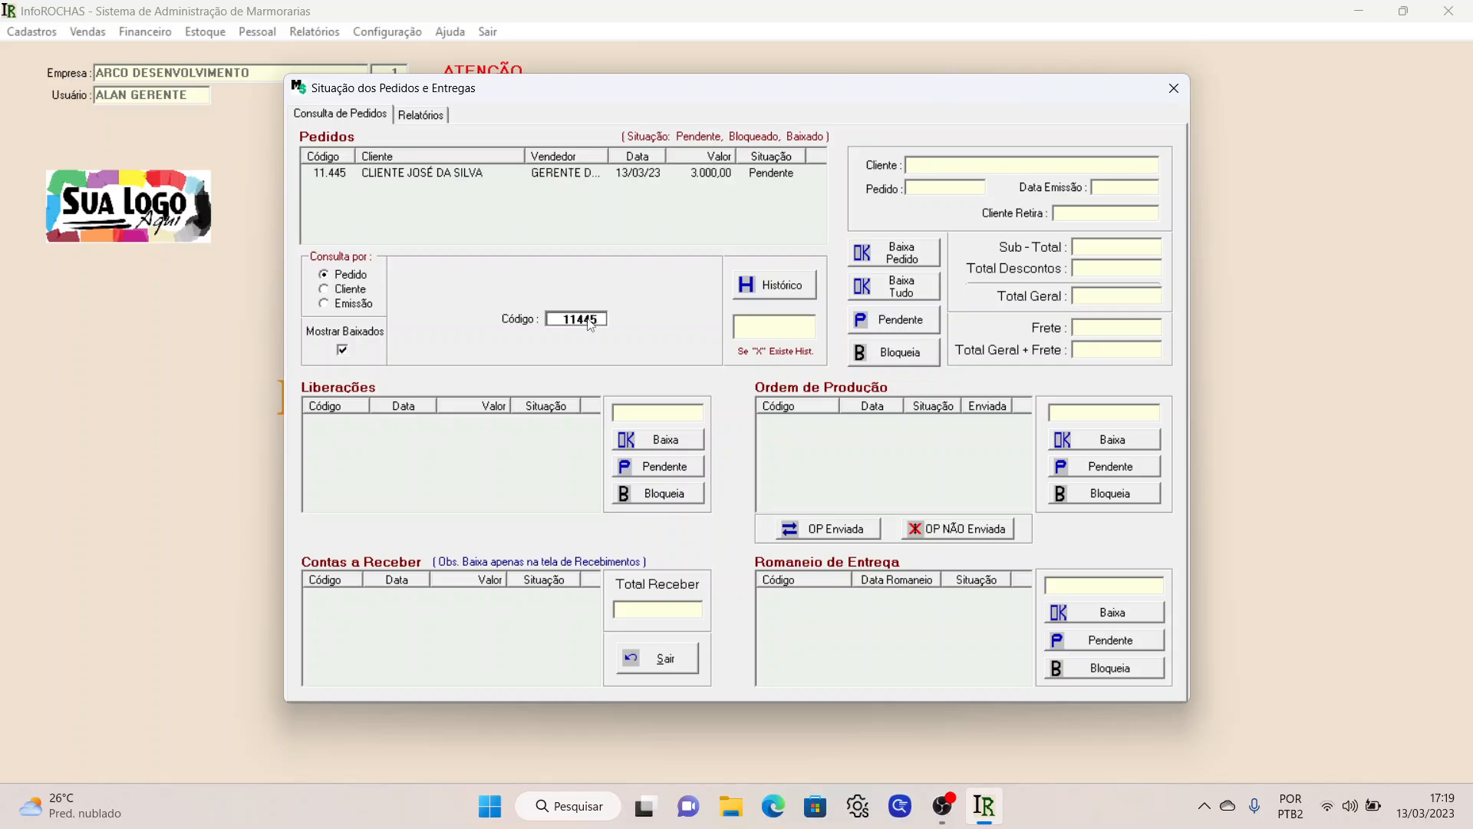
left_click(343, 174)
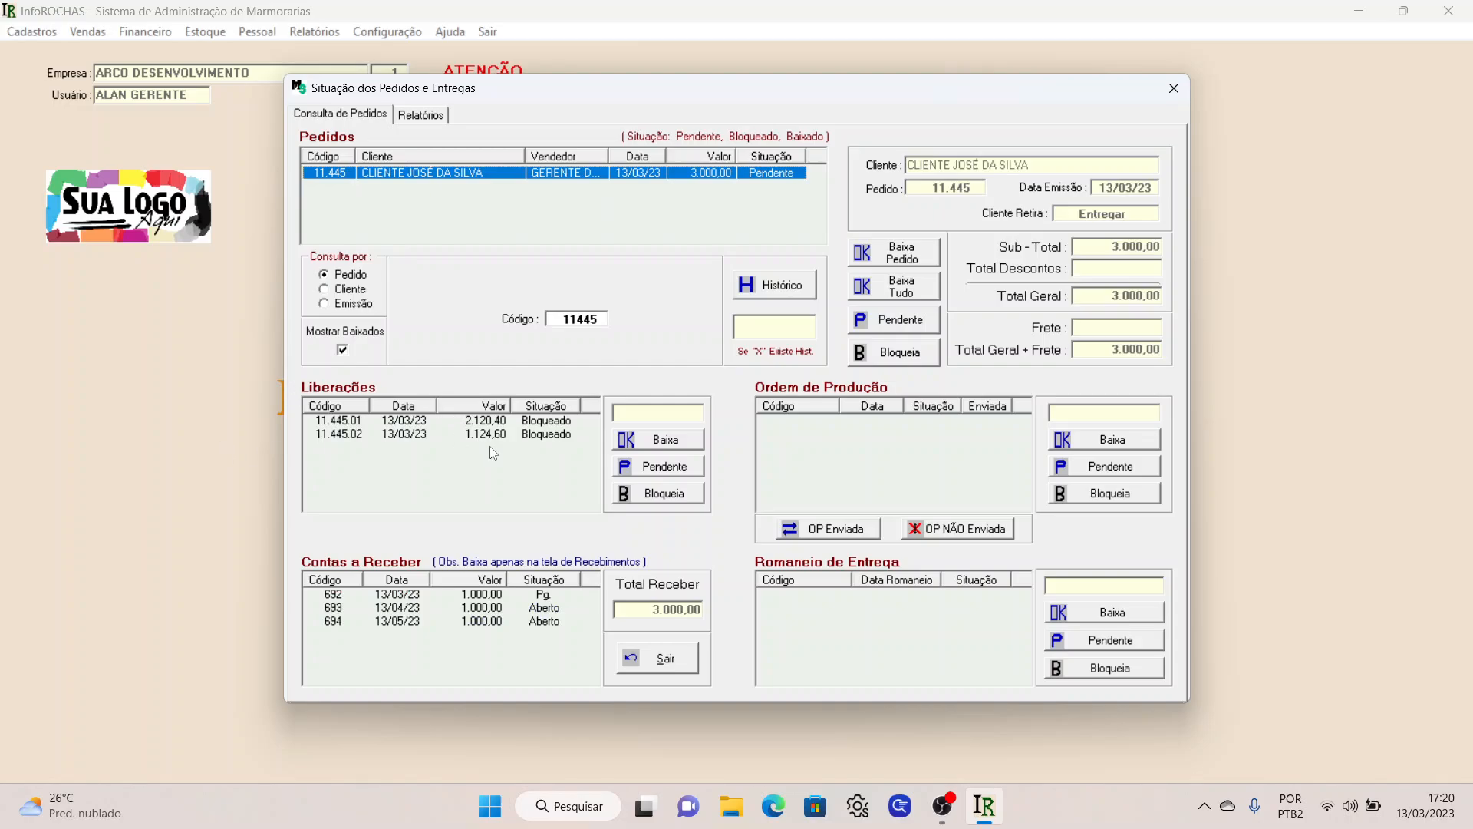
- Set the order's first release (suffix .01) to Pendente and leave the order status form
left_click(335, 422)
left_click(629, 467)
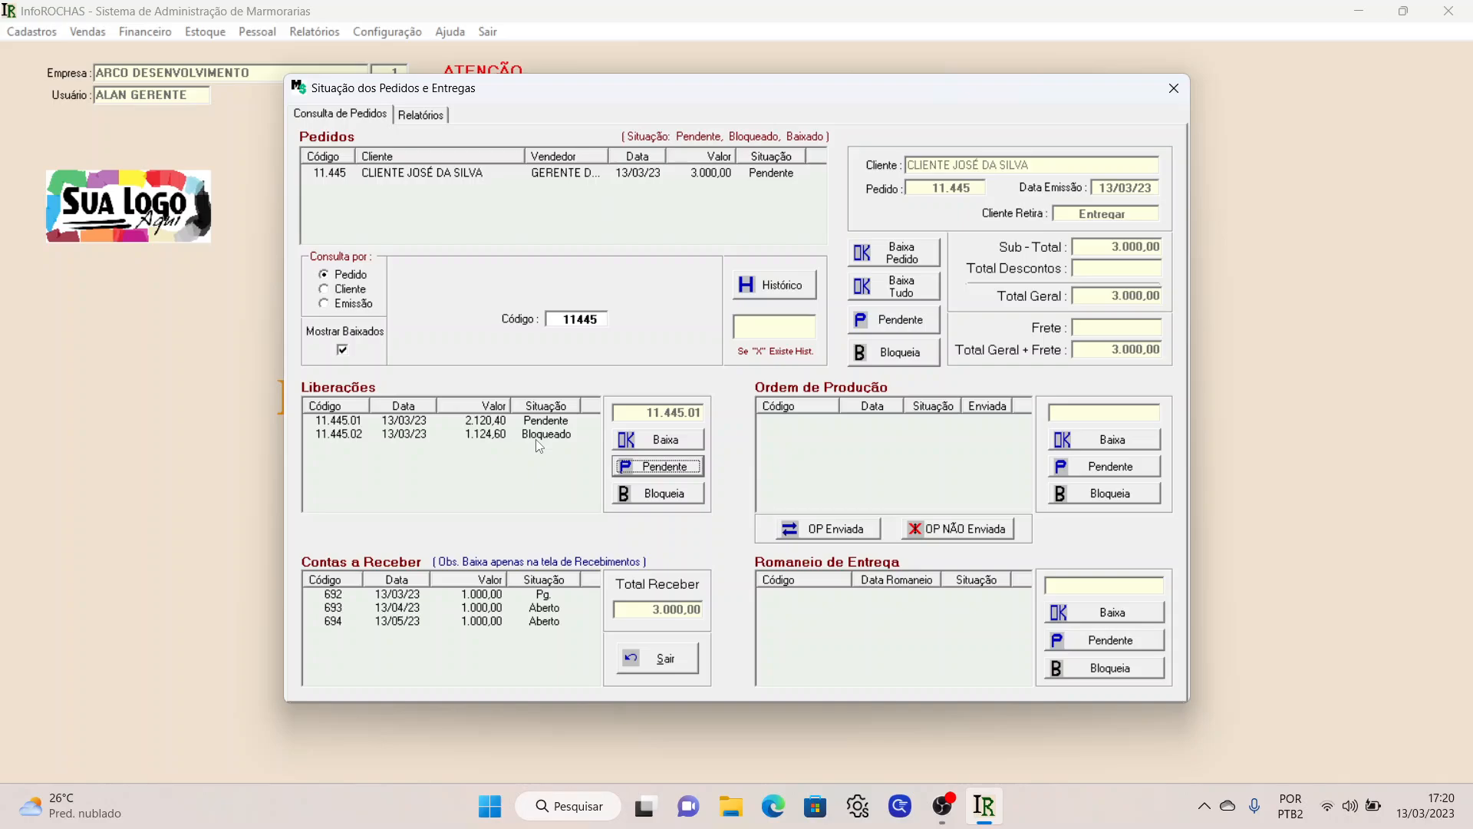
left_click(645, 656)
- Open Pedidos, Liberações e Recebimentos, search for the order by its code, and open its Recebimentos details
left_click(91, 34)
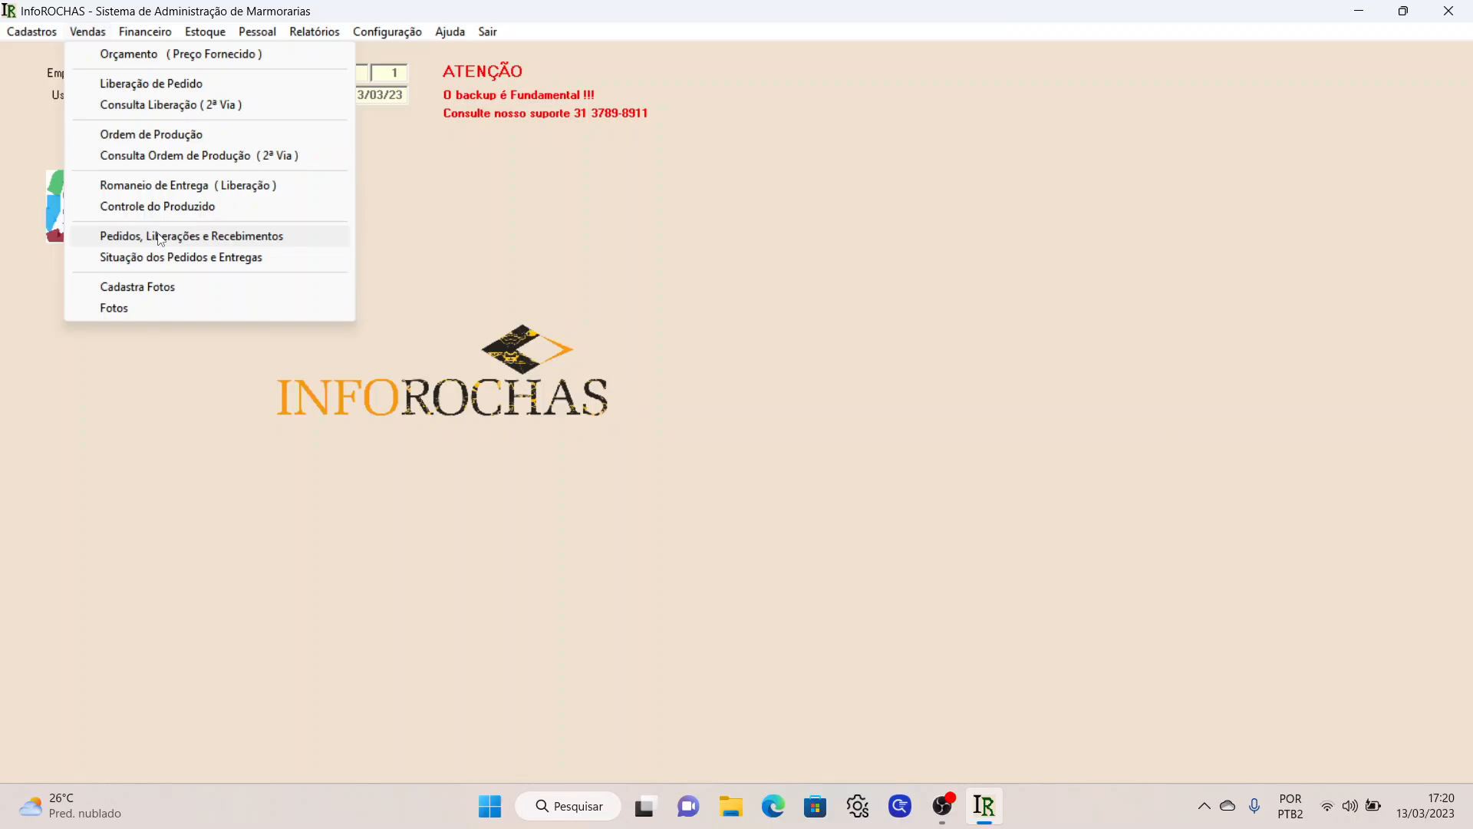
left_click(227, 239)
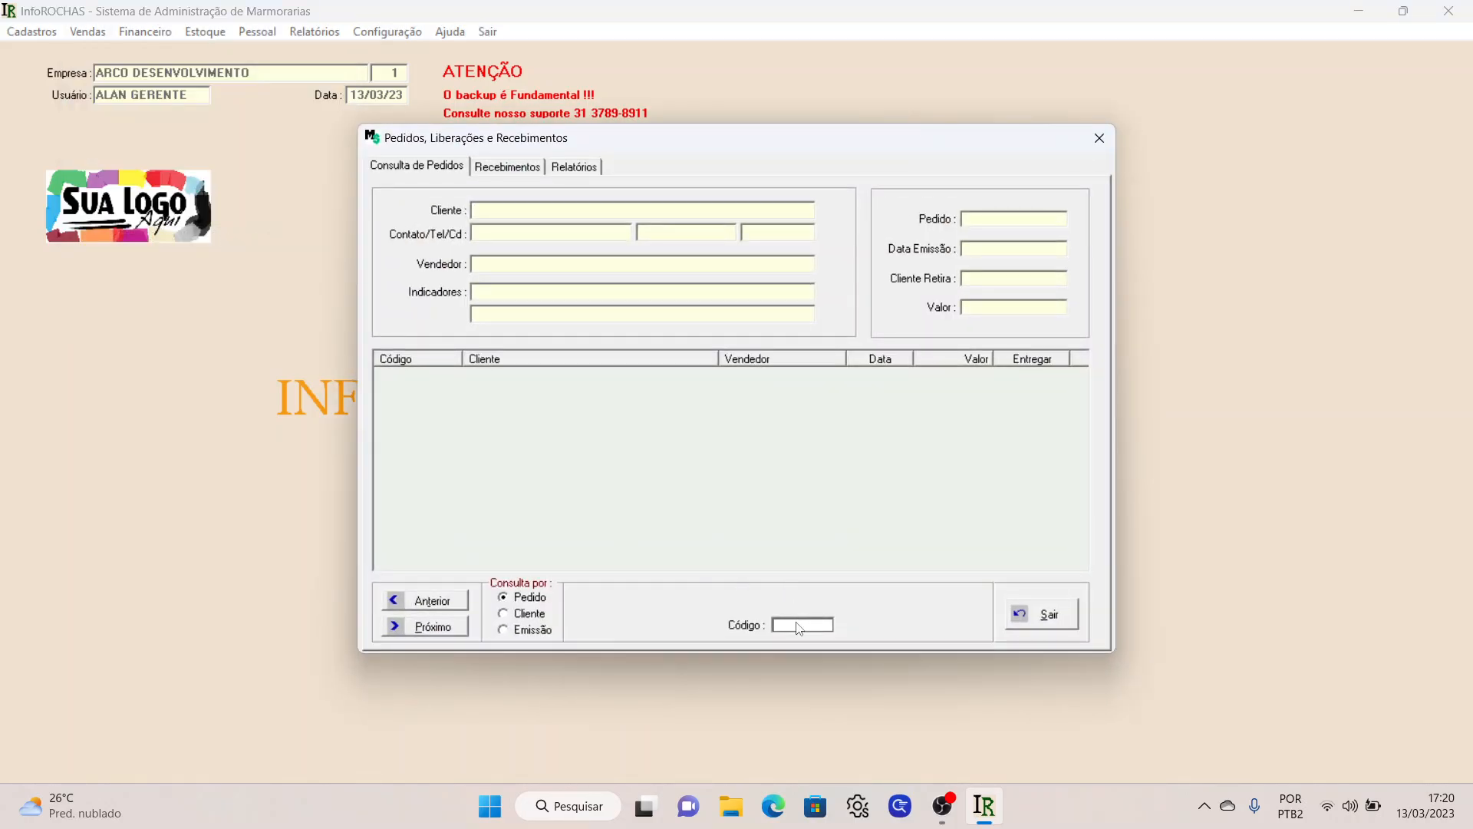
type("11445")
key("Return")
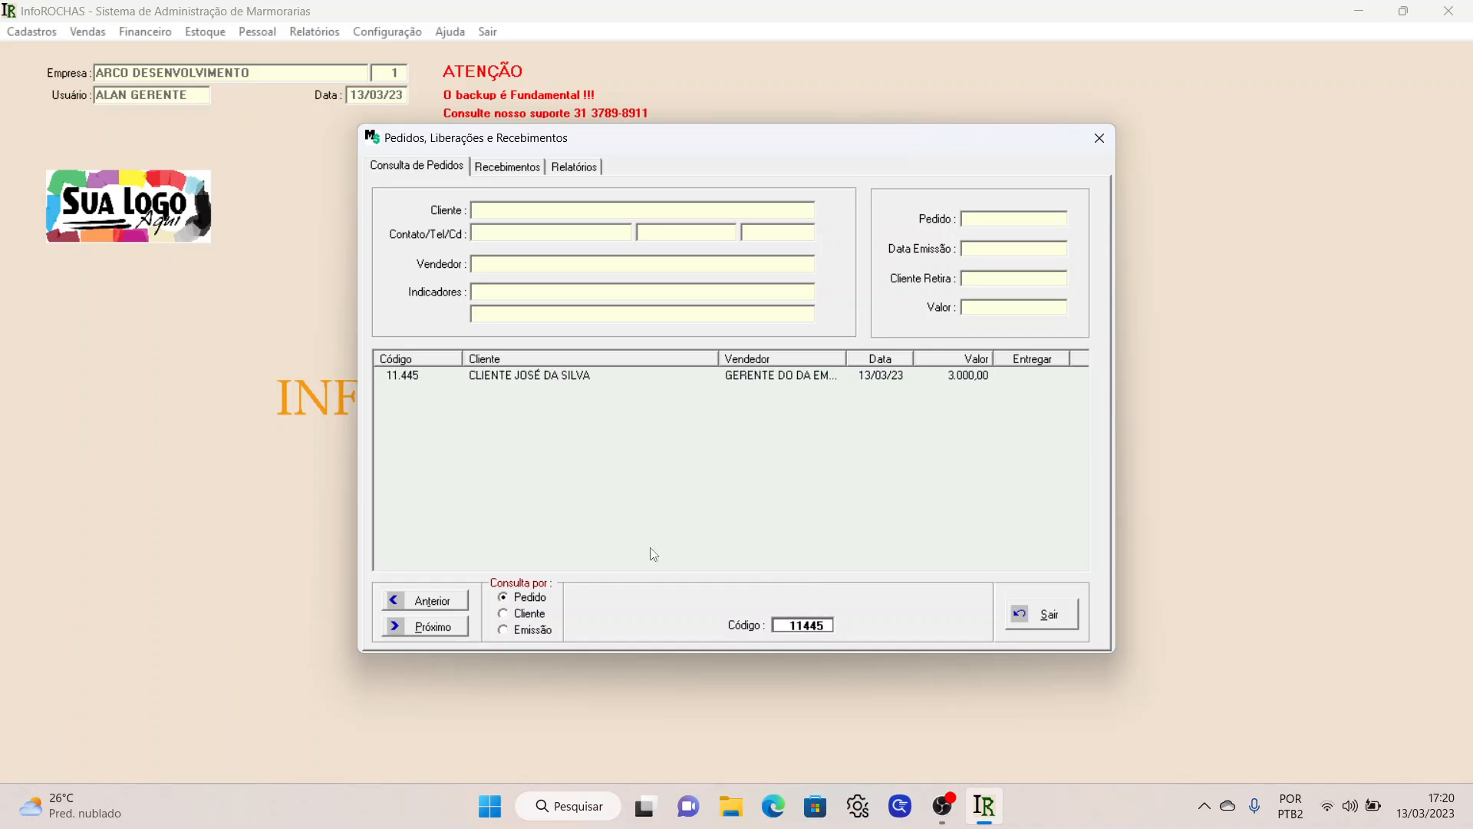
double_click(528, 379)
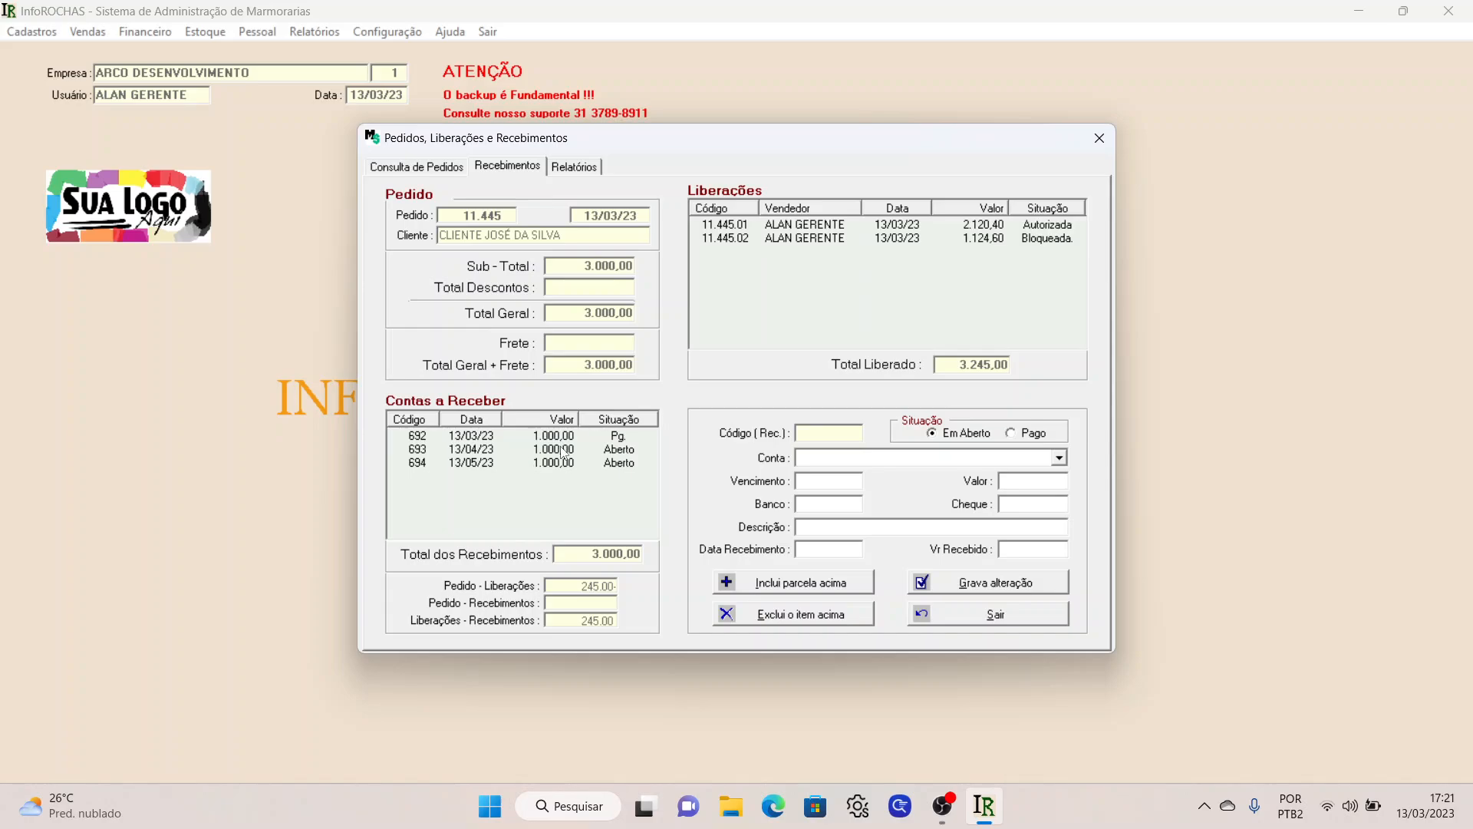
- Check the payment status of the order's three installments in Contas a Receber
left_click(620, 440)
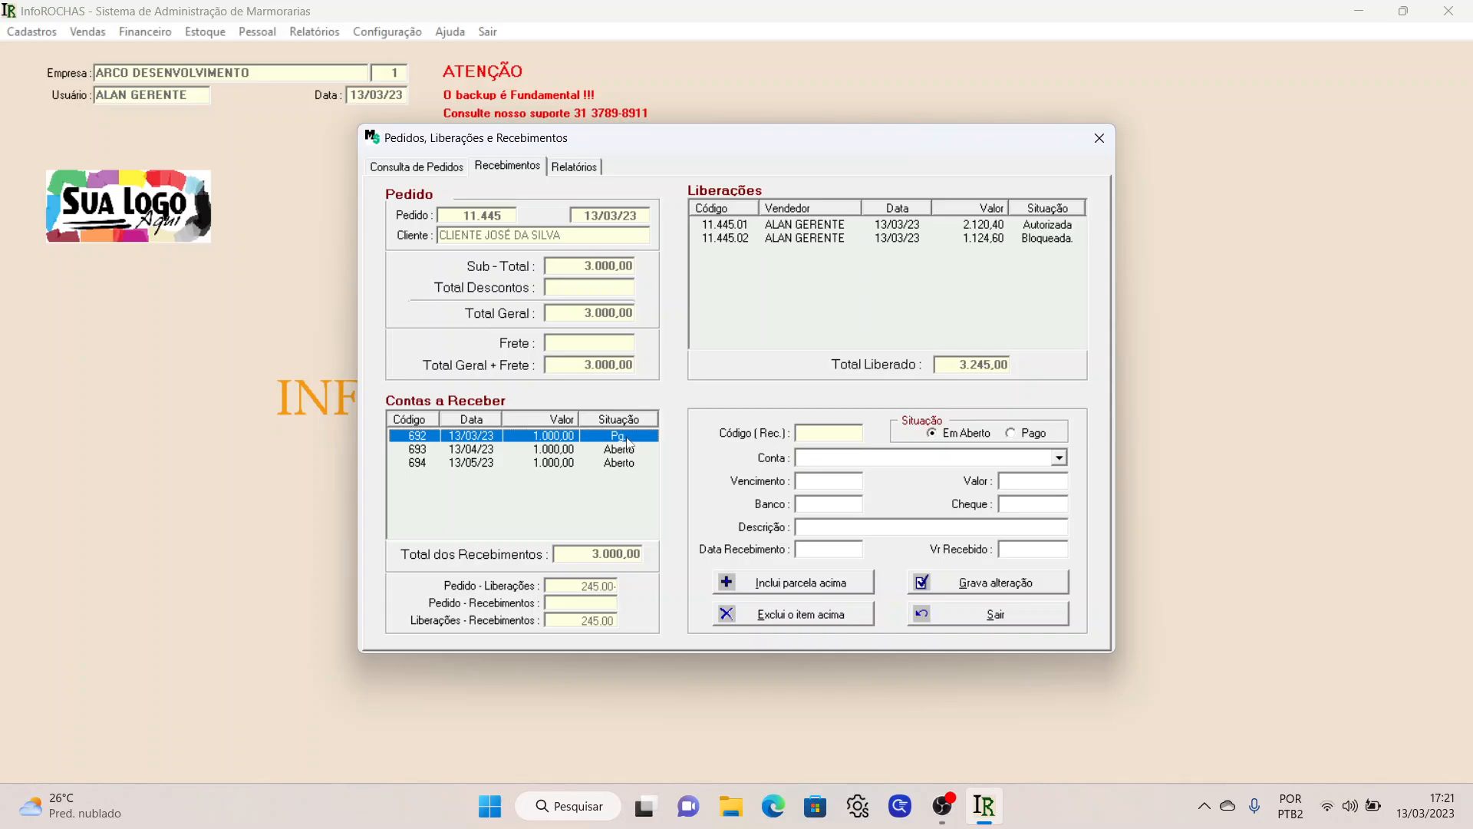
left_click(632, 452)
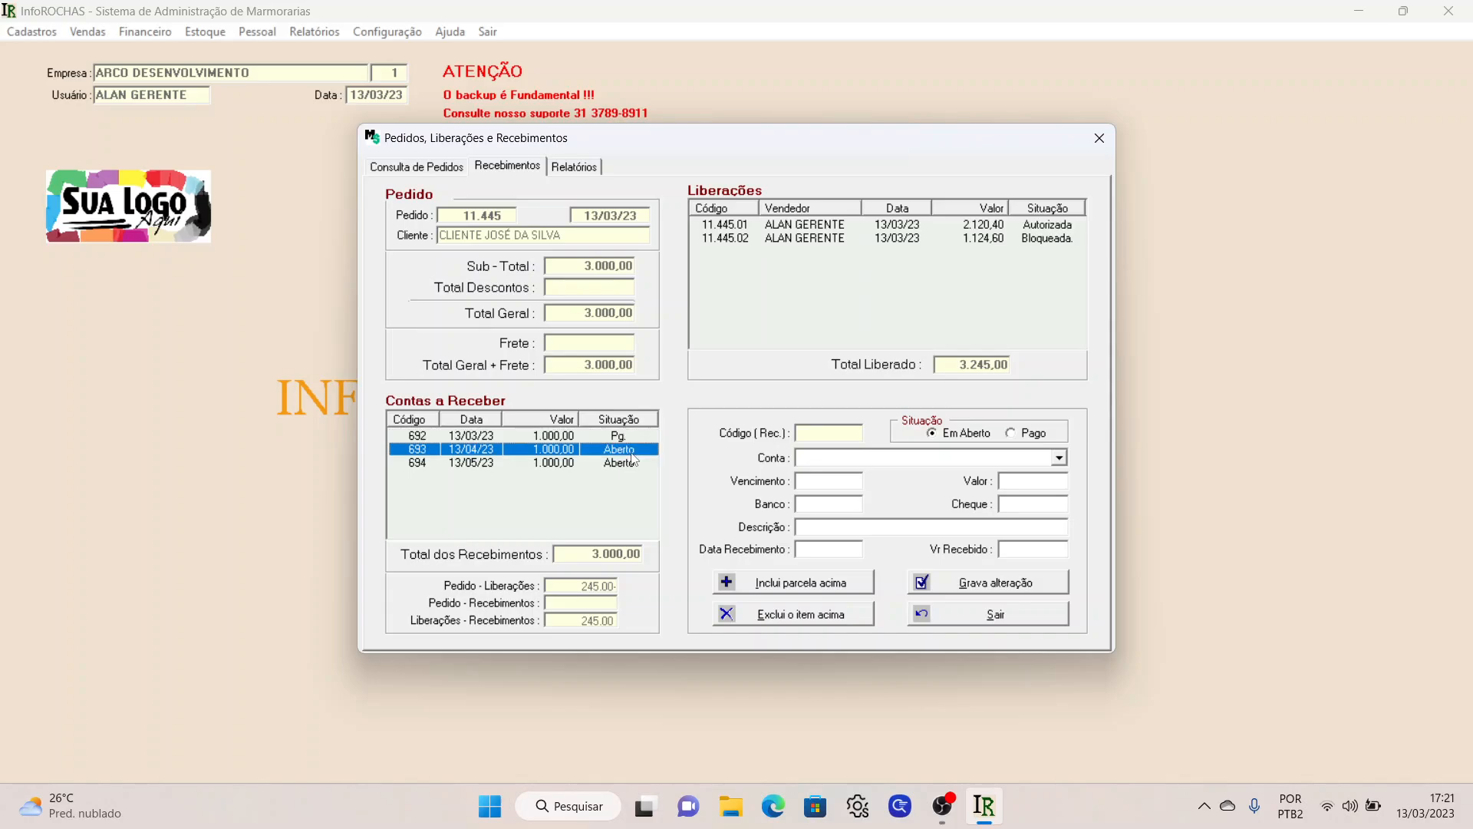
left_click(634, 472)
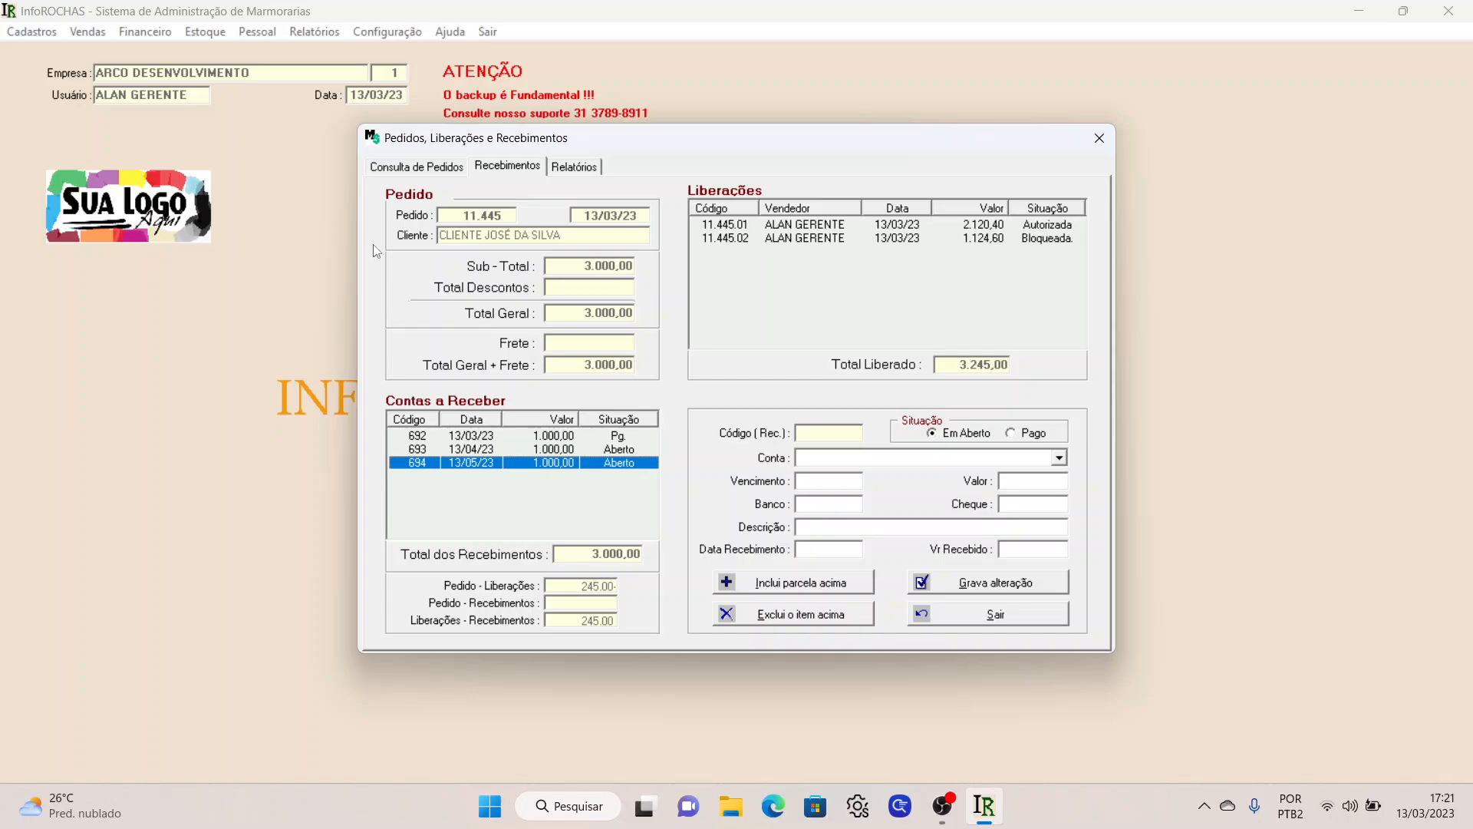
- Generate the order's Pedido x Liberações (Sem Desconto) (Acerto do Cliente) report and enlarge its preview
left_click(576, 168)
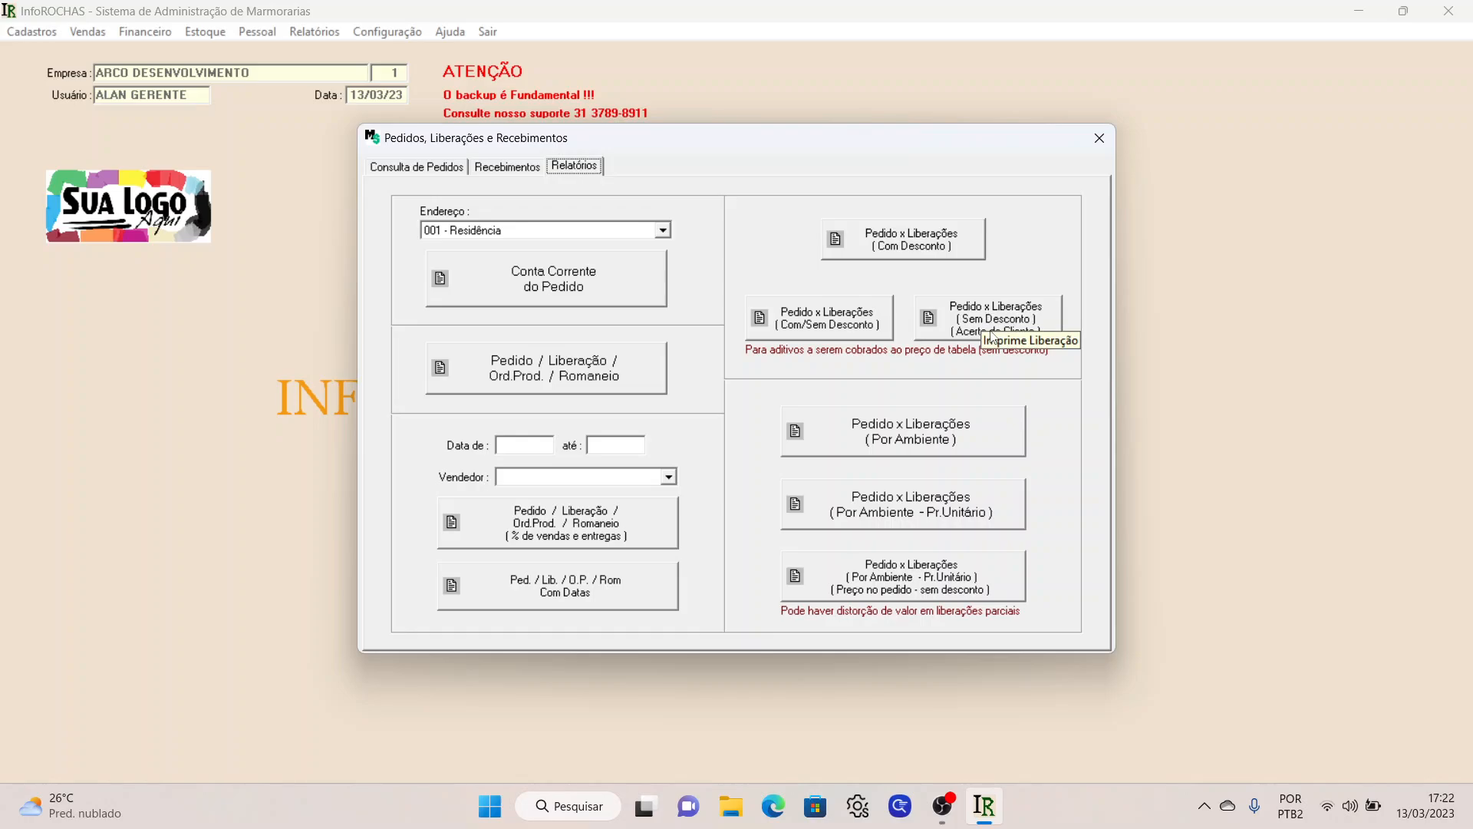
left_click(959, 329)
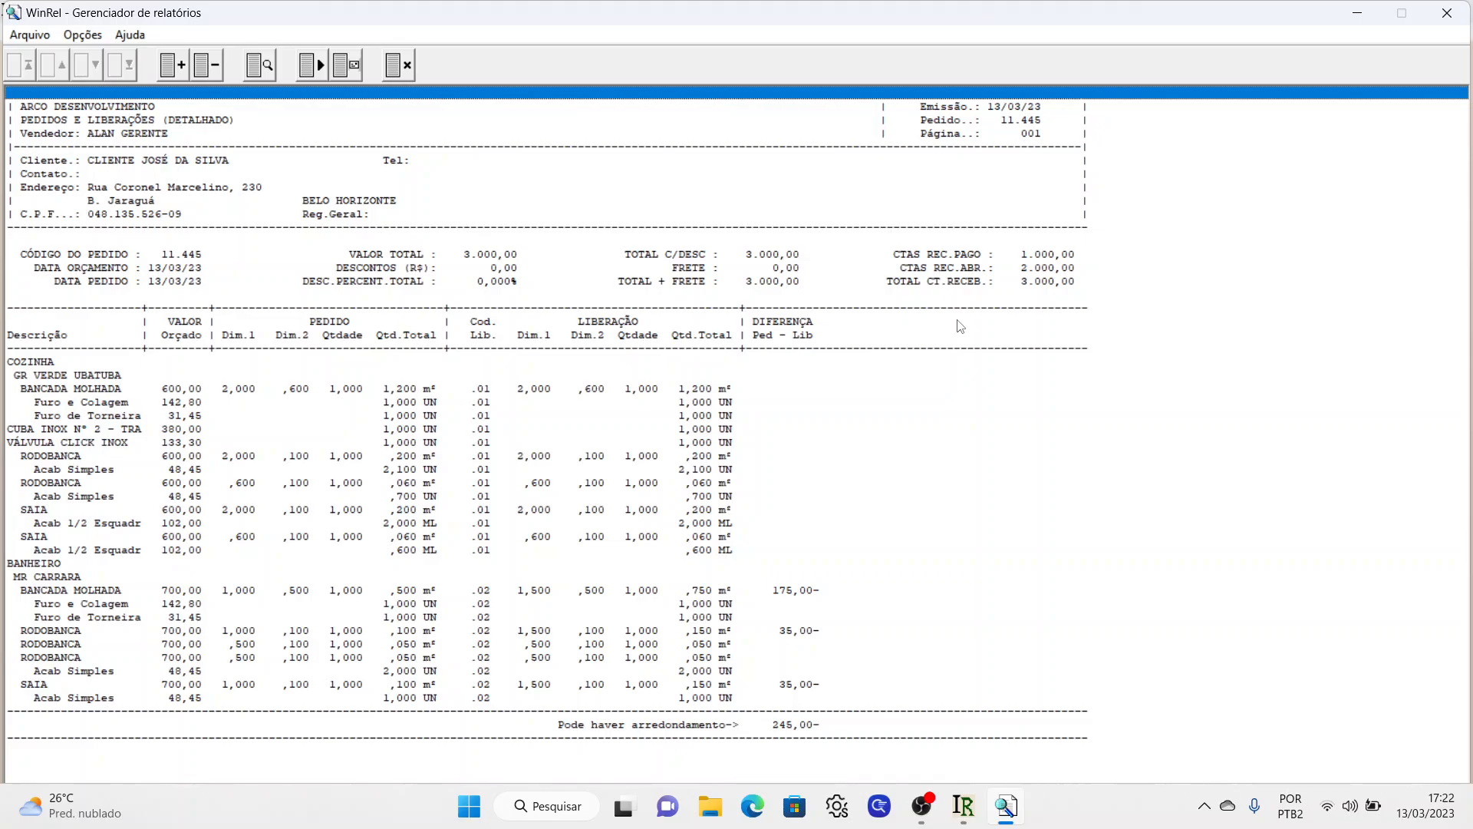
left_click(173, 71)
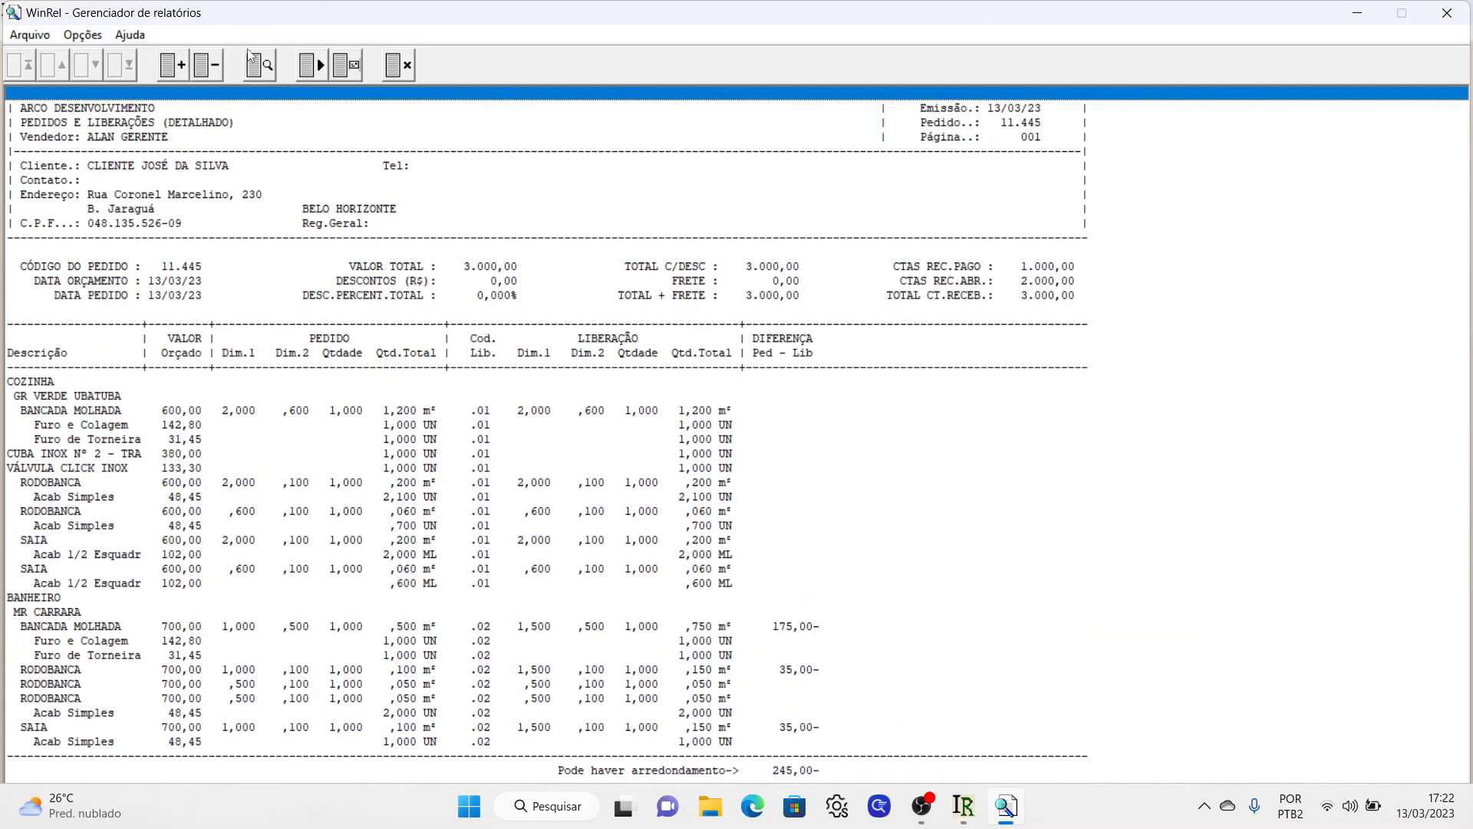
- Read through the report's client data and order totals down to the COZINHA section
key("Down")
key("Down")
key("Down")
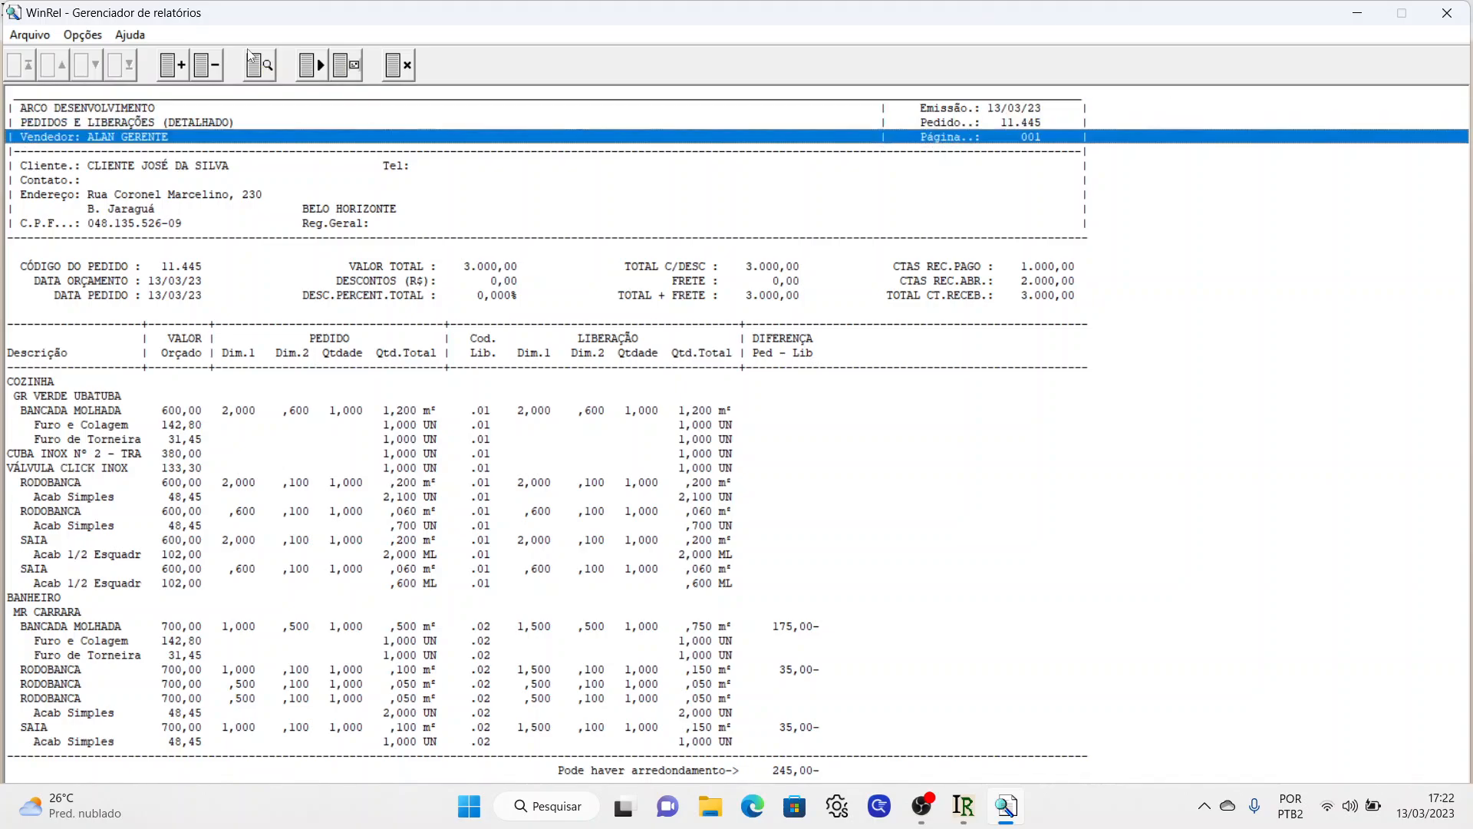
key("Down")
key("Down")
key("Down")
key("Down")
key("Down")
key("Down")
key("Down")
key("Down")
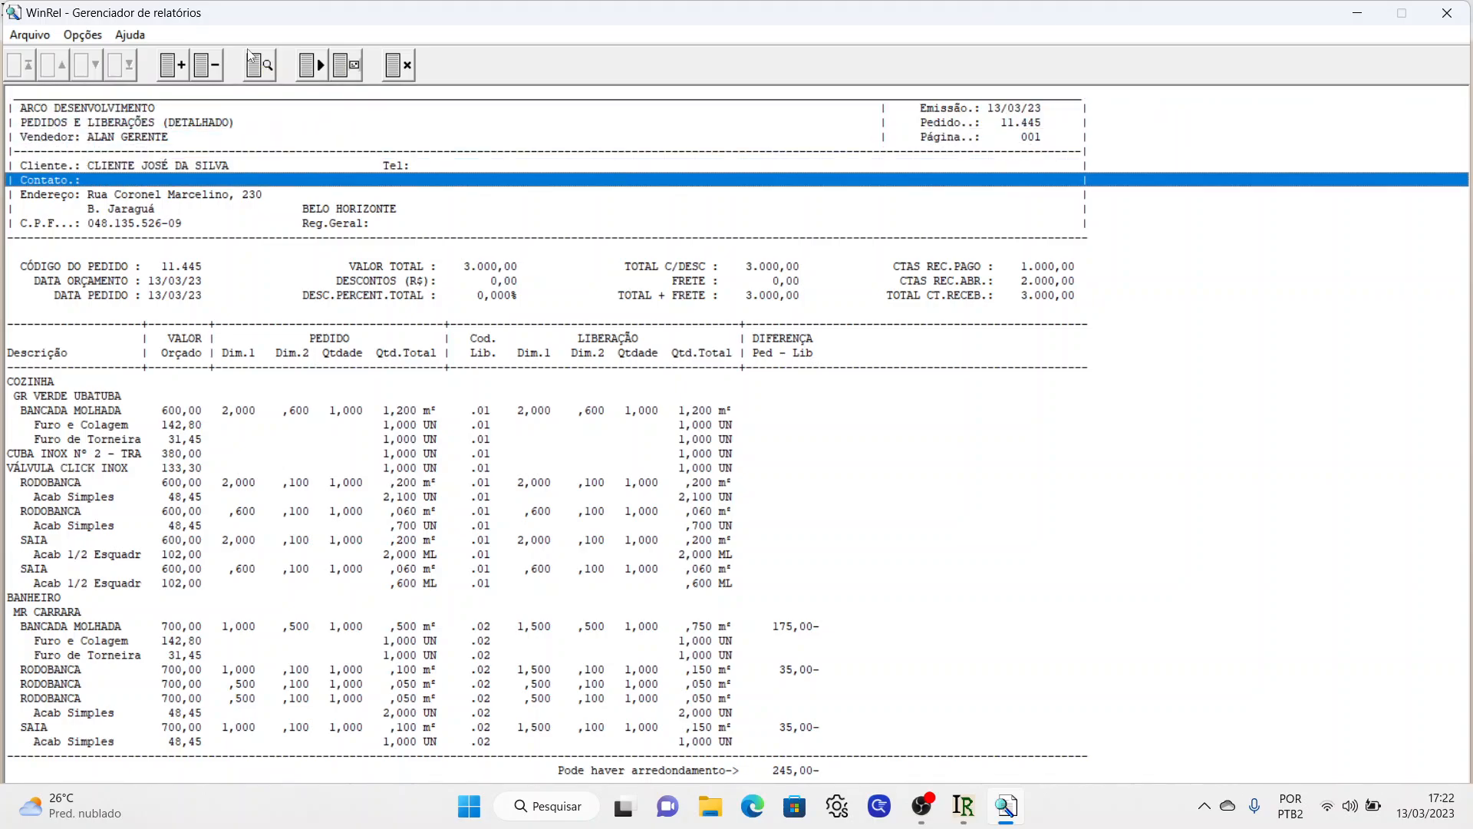
key("Down")
key("Down")
key("Down")
key("Down")
key("Down")
key("Down")
key("Down")
key("Down")
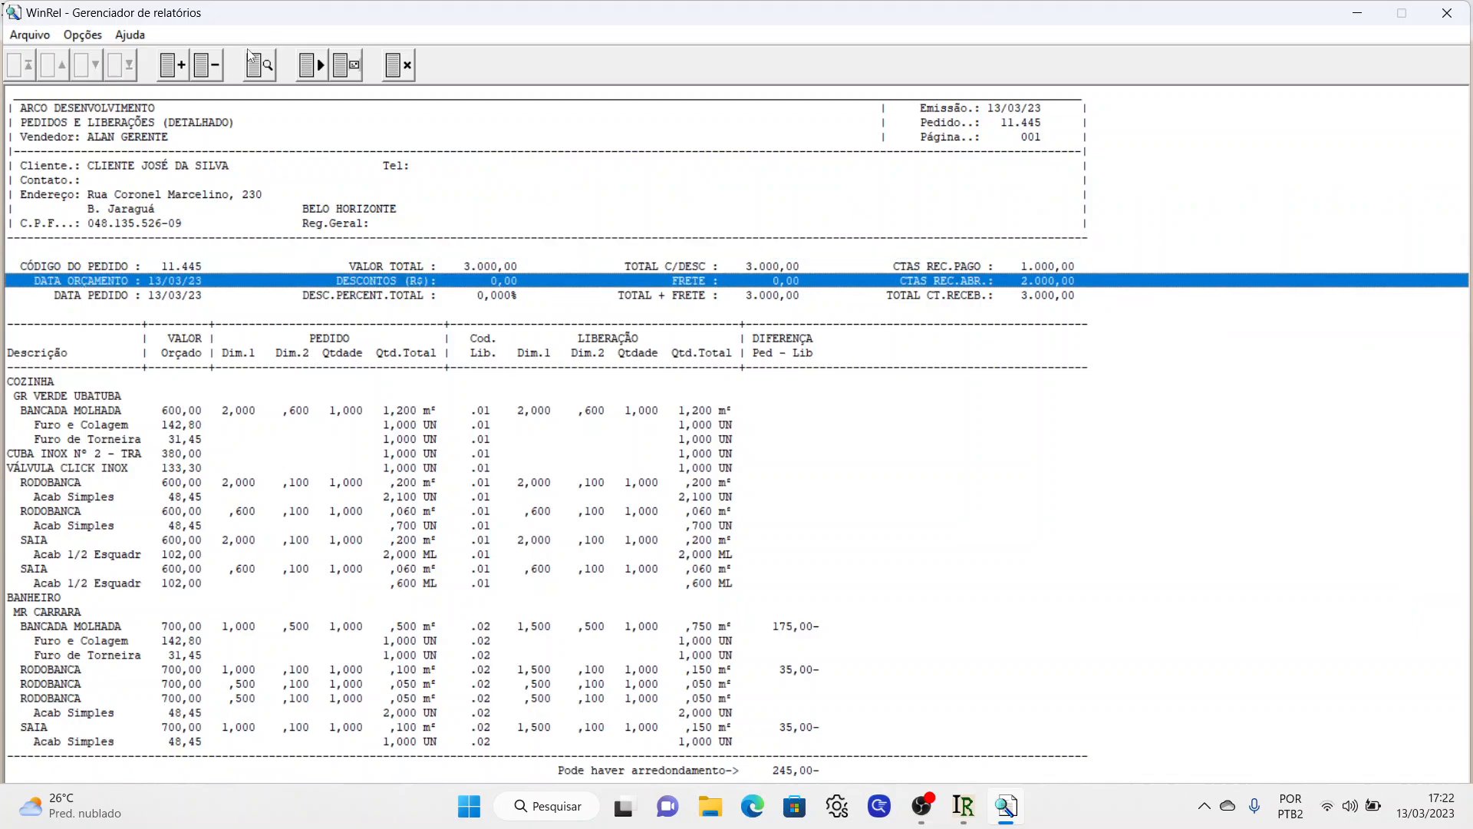
key("Down")
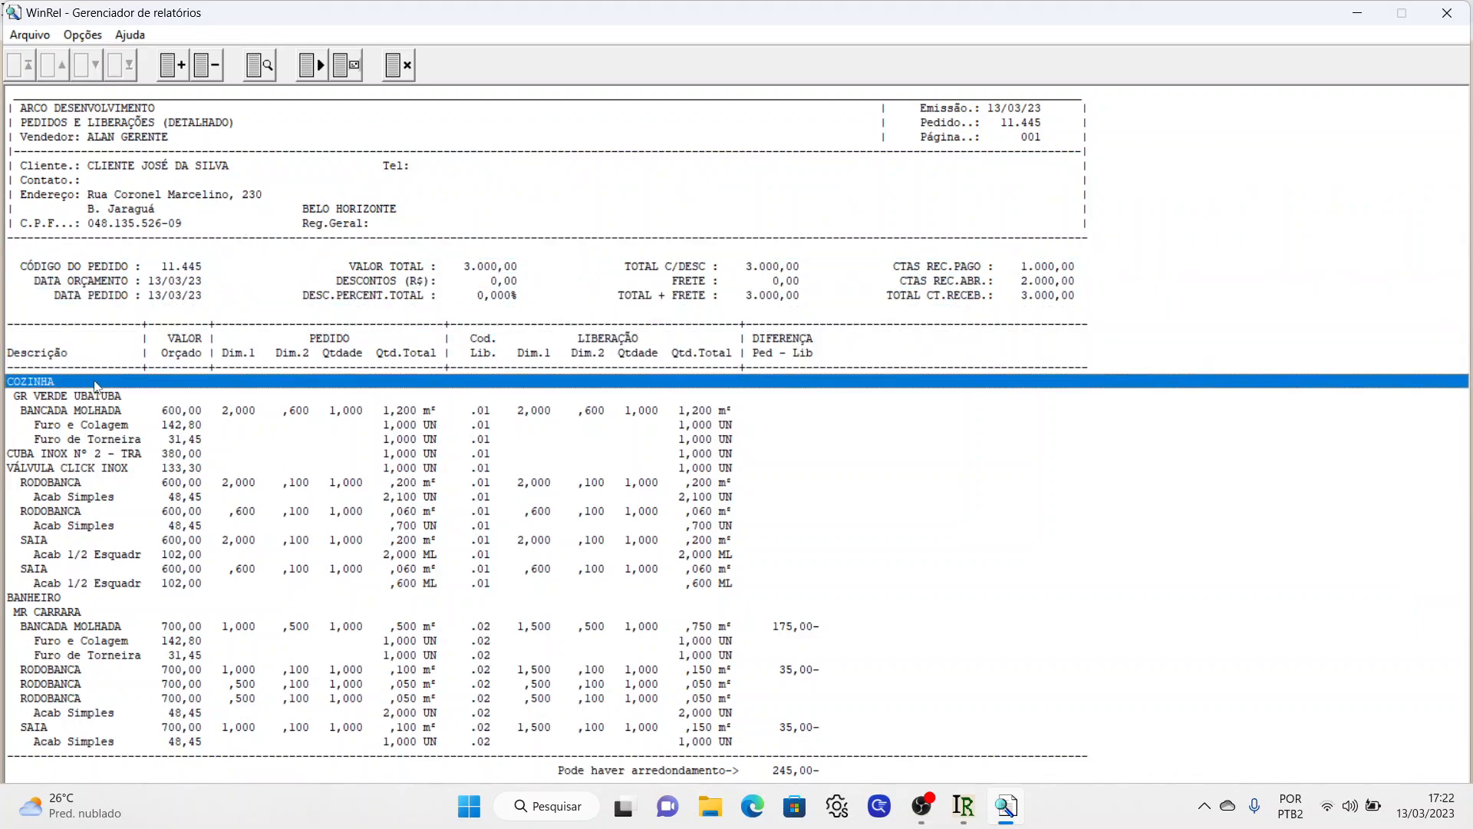
- Locate the BANHEIRO and COZINHA sections and compare the ordered and released measurements of the COZINHA items
left_click(35, 600)
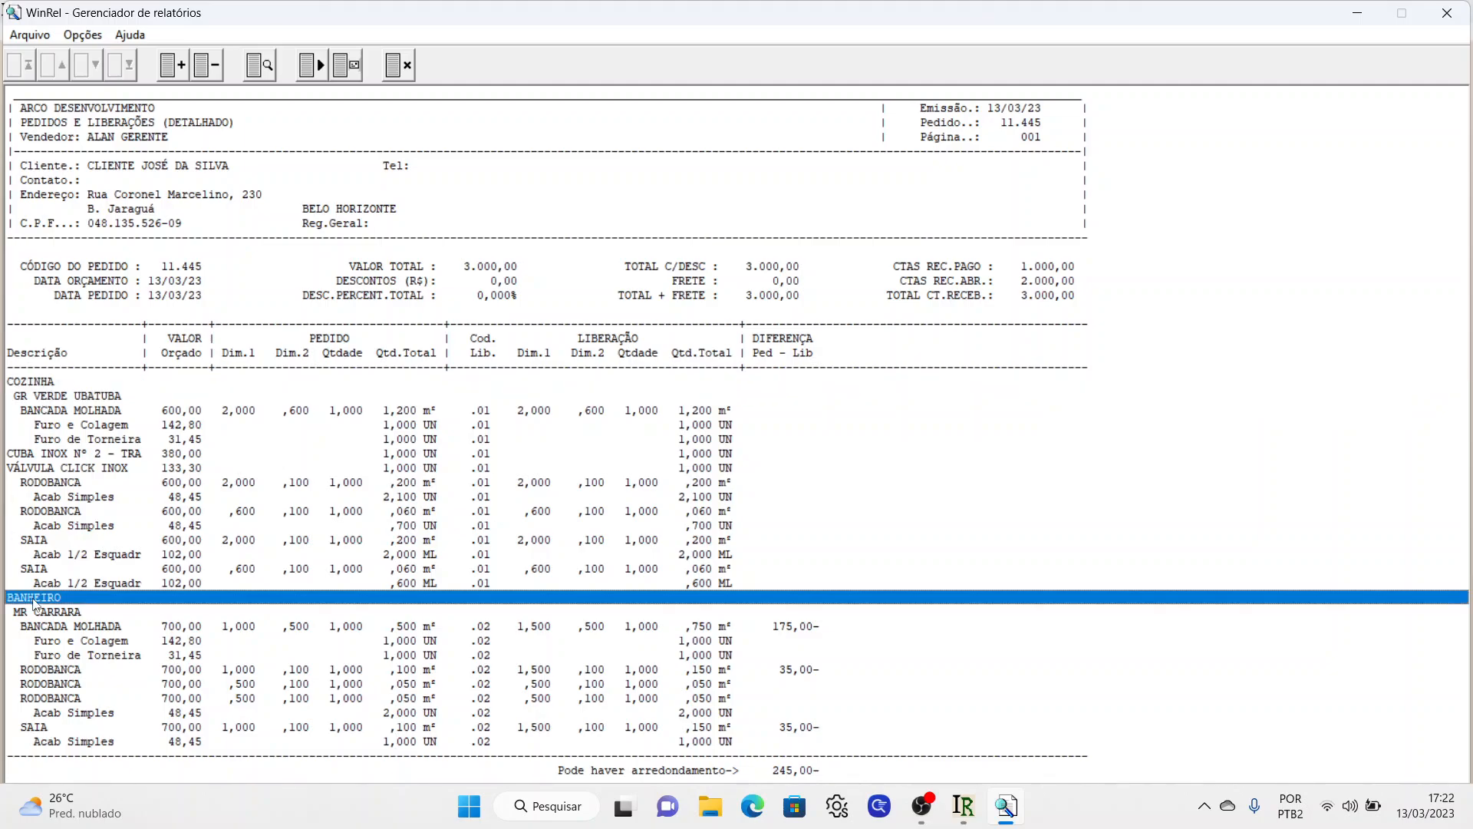
left_click(67, 382)
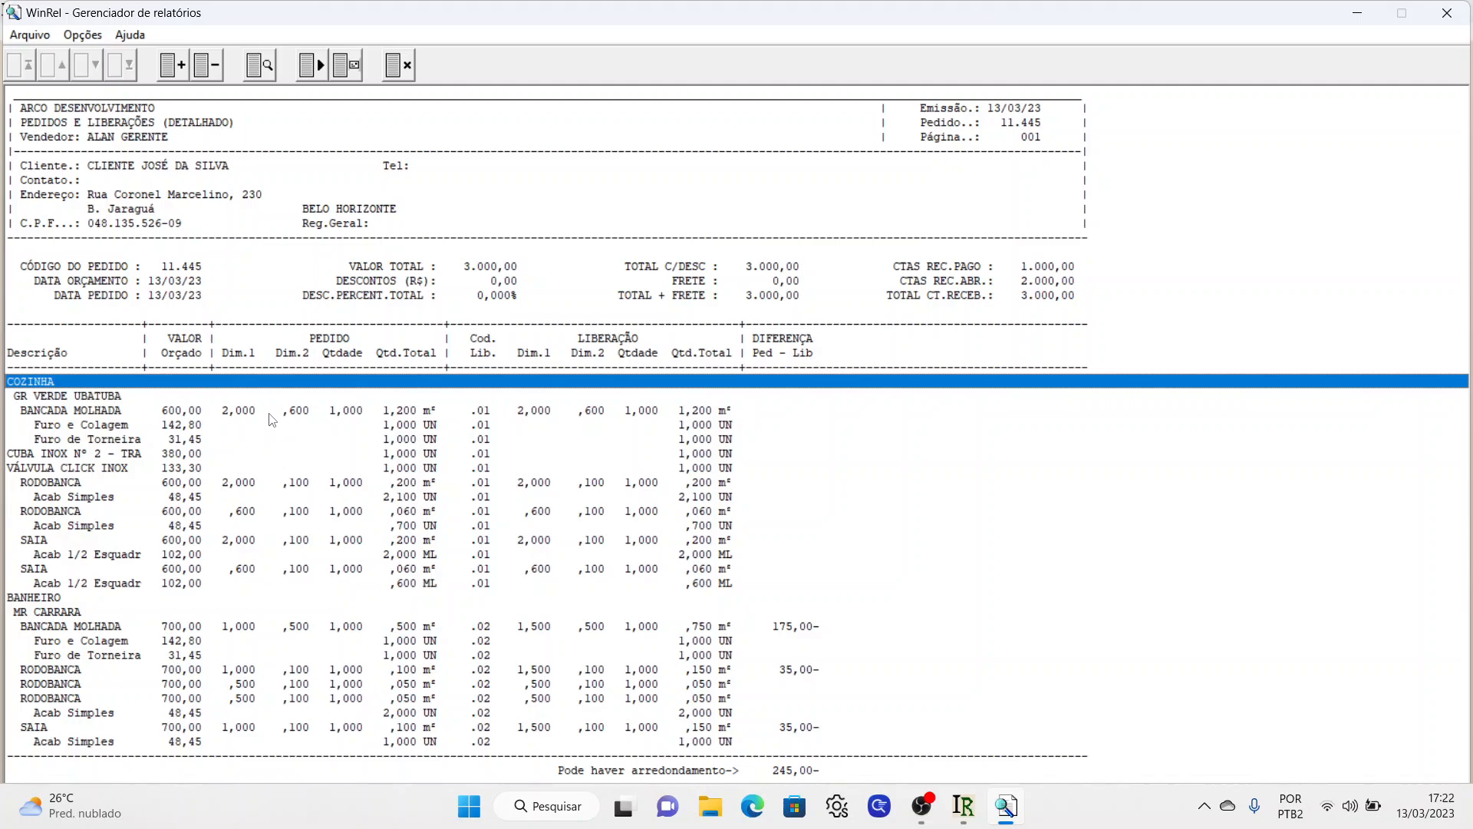
key("Down")
key("Down")
key("Down")
key("Down")
key("Down")
key("Down")
key("Down")
key("Down")
key("Down")
key("Down")
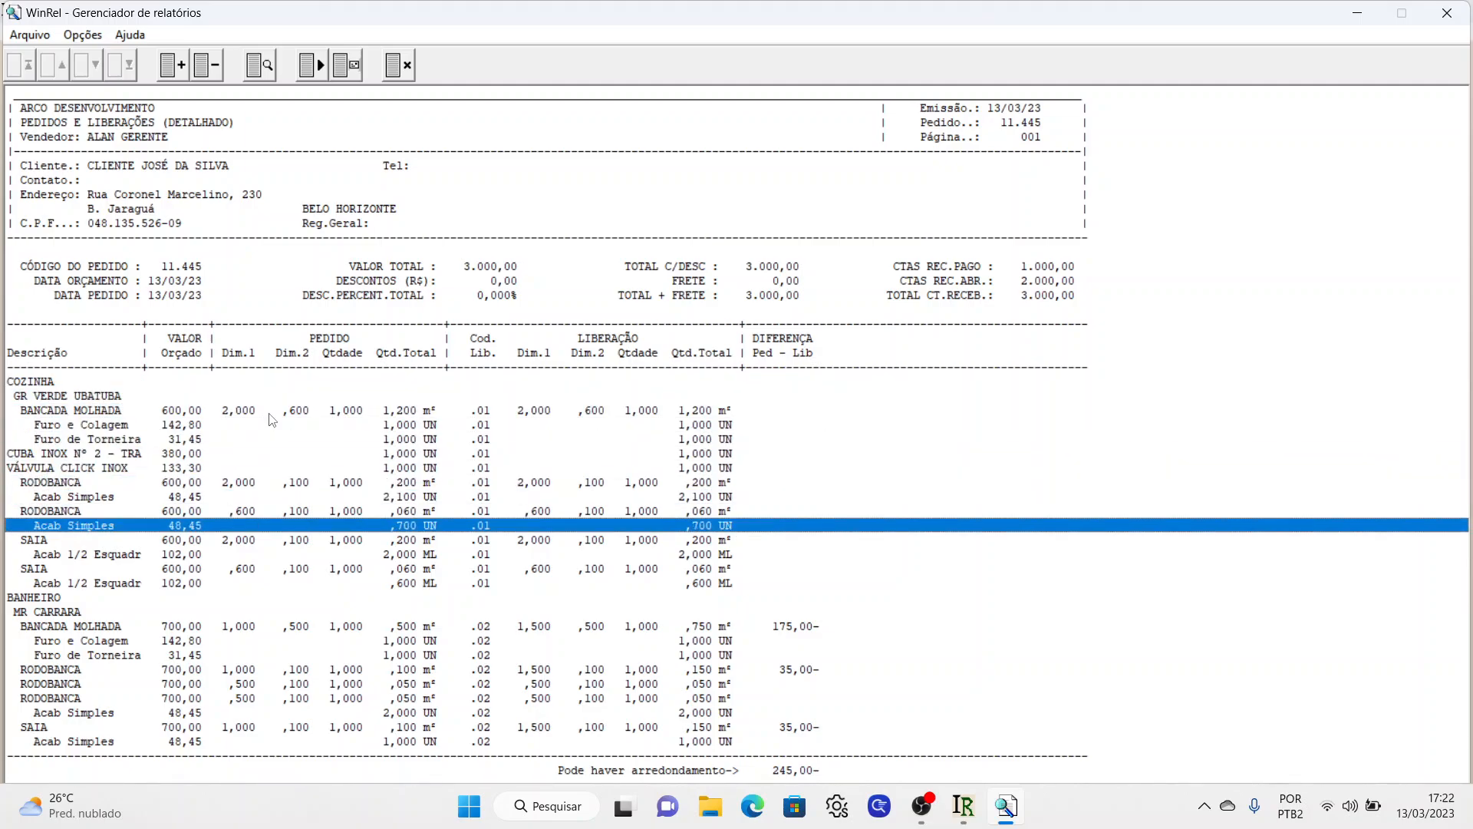
key("Down")
key("Down")
key("Down")
key("Up")
key("Up")
key("Up")
- Review the client line and the order-versus-release differences of the BANHEIRO's BANCADA MOLHADA and first RODOBANCA
left_click(146, 169)
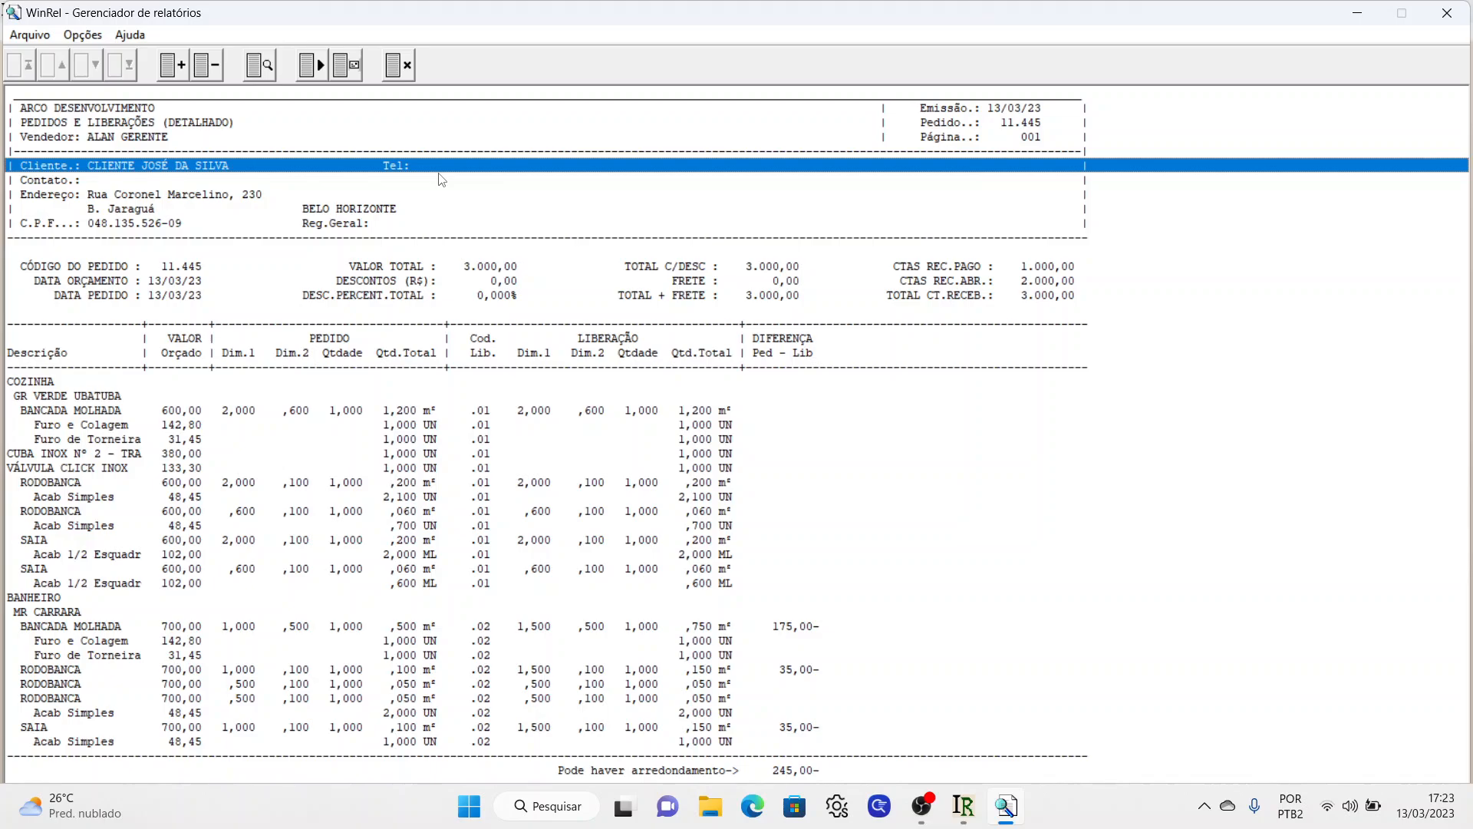
left_click(275, 628)
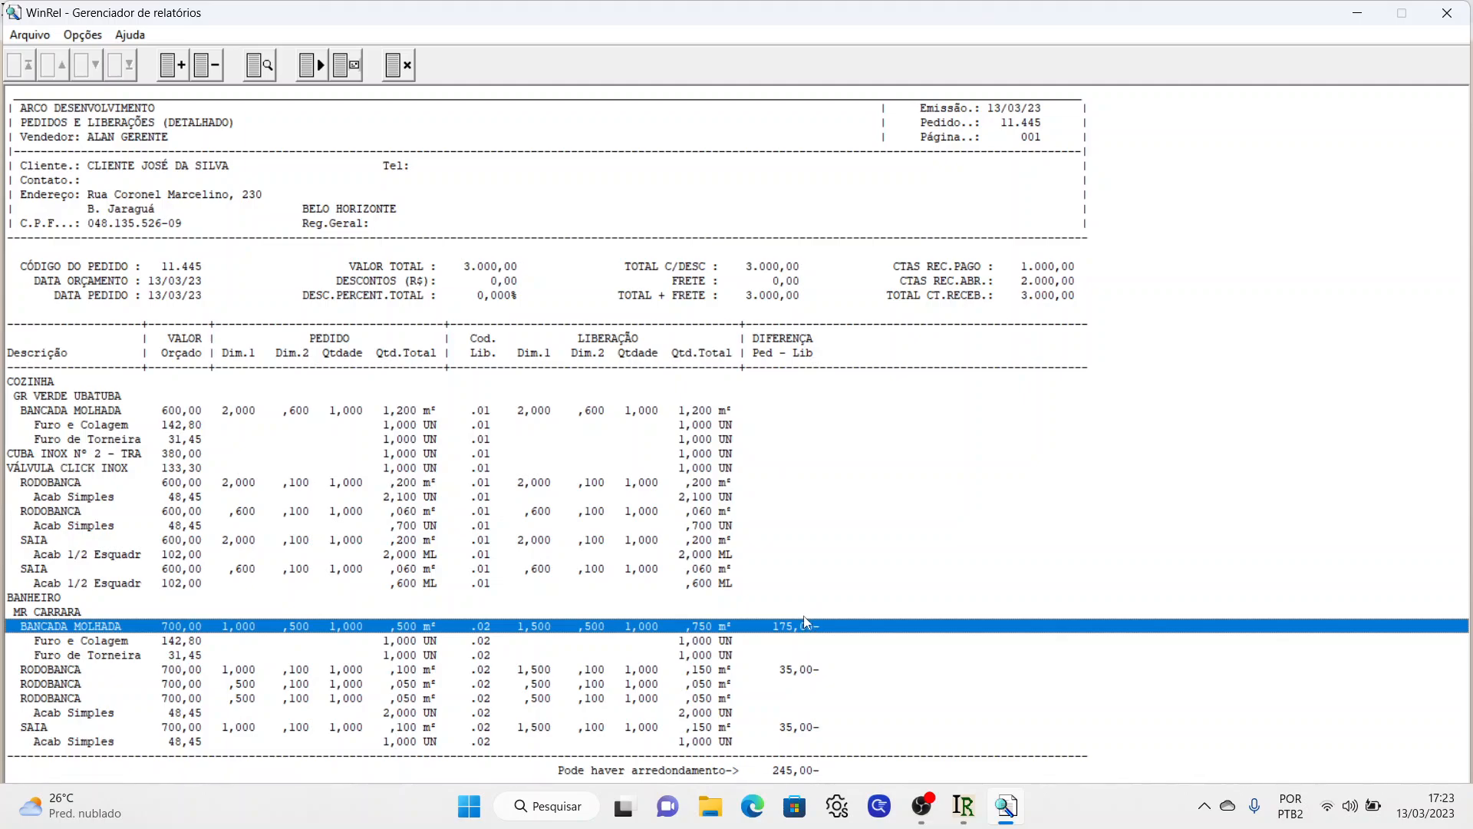
left_click(807, 675)
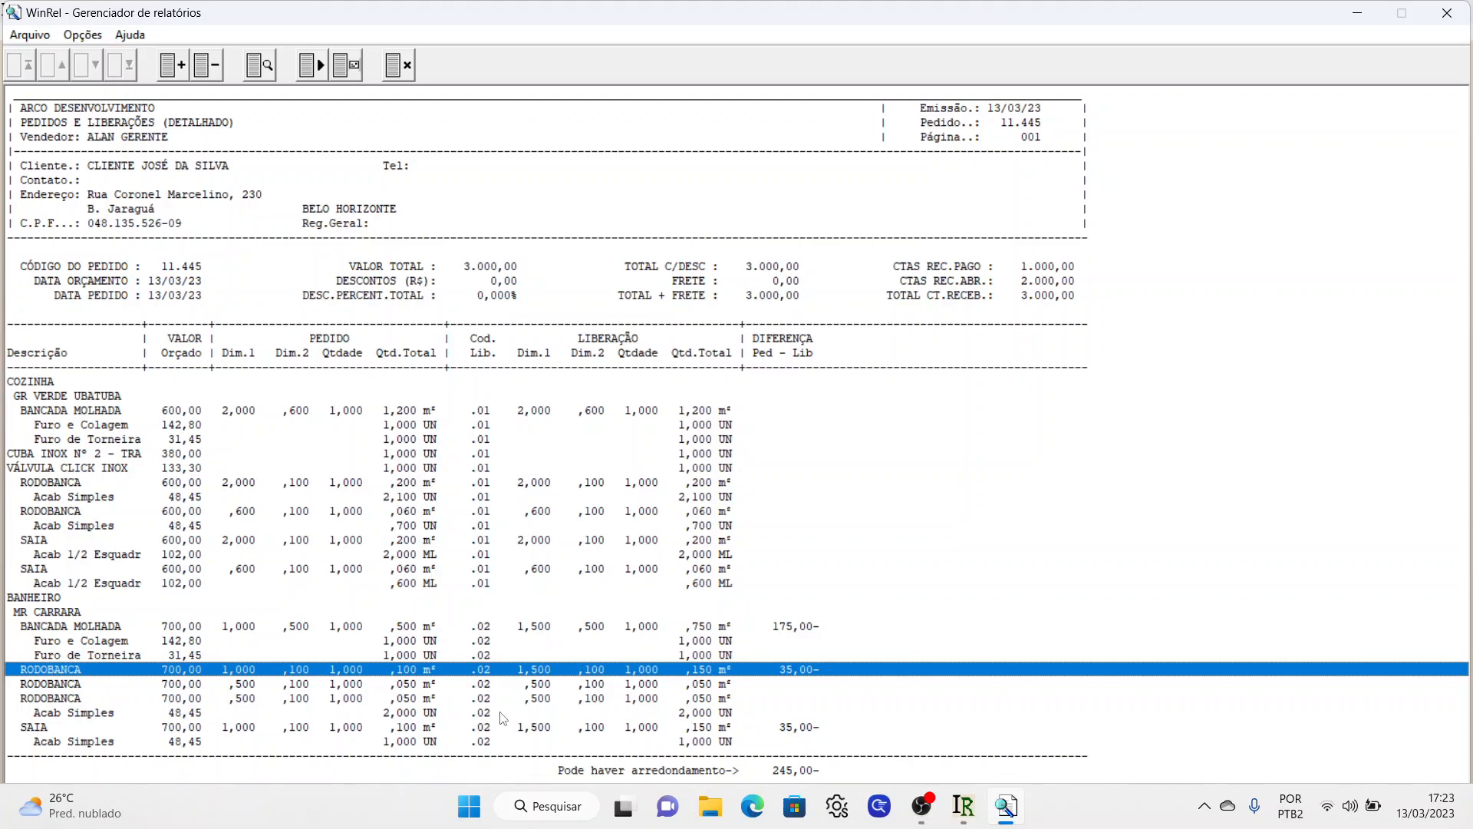
- Examine the SAIA difference and the total difference between order and release in the detailed report, and close it
left_click(524, 729)
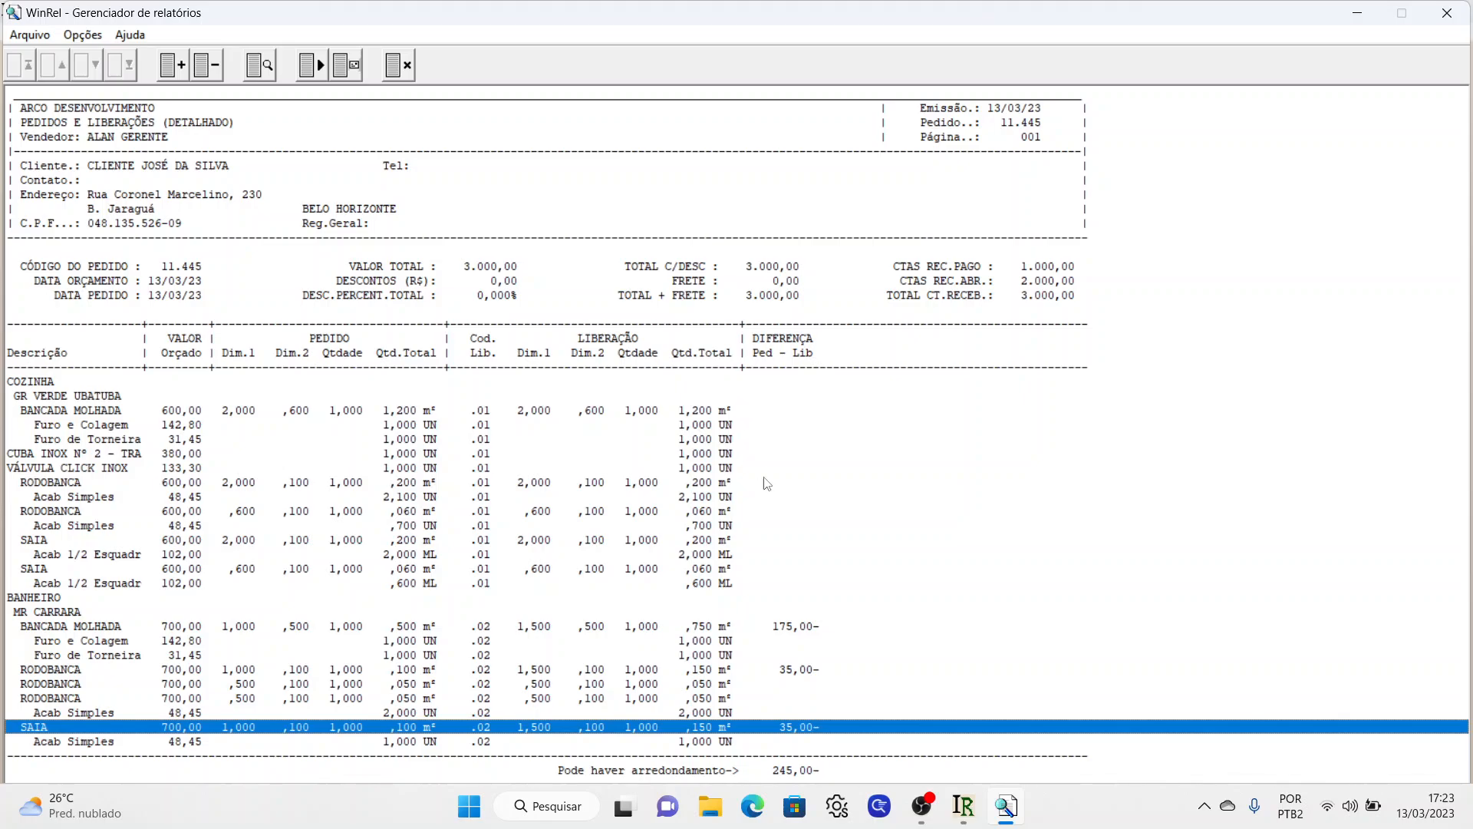
left_click(813, 772)
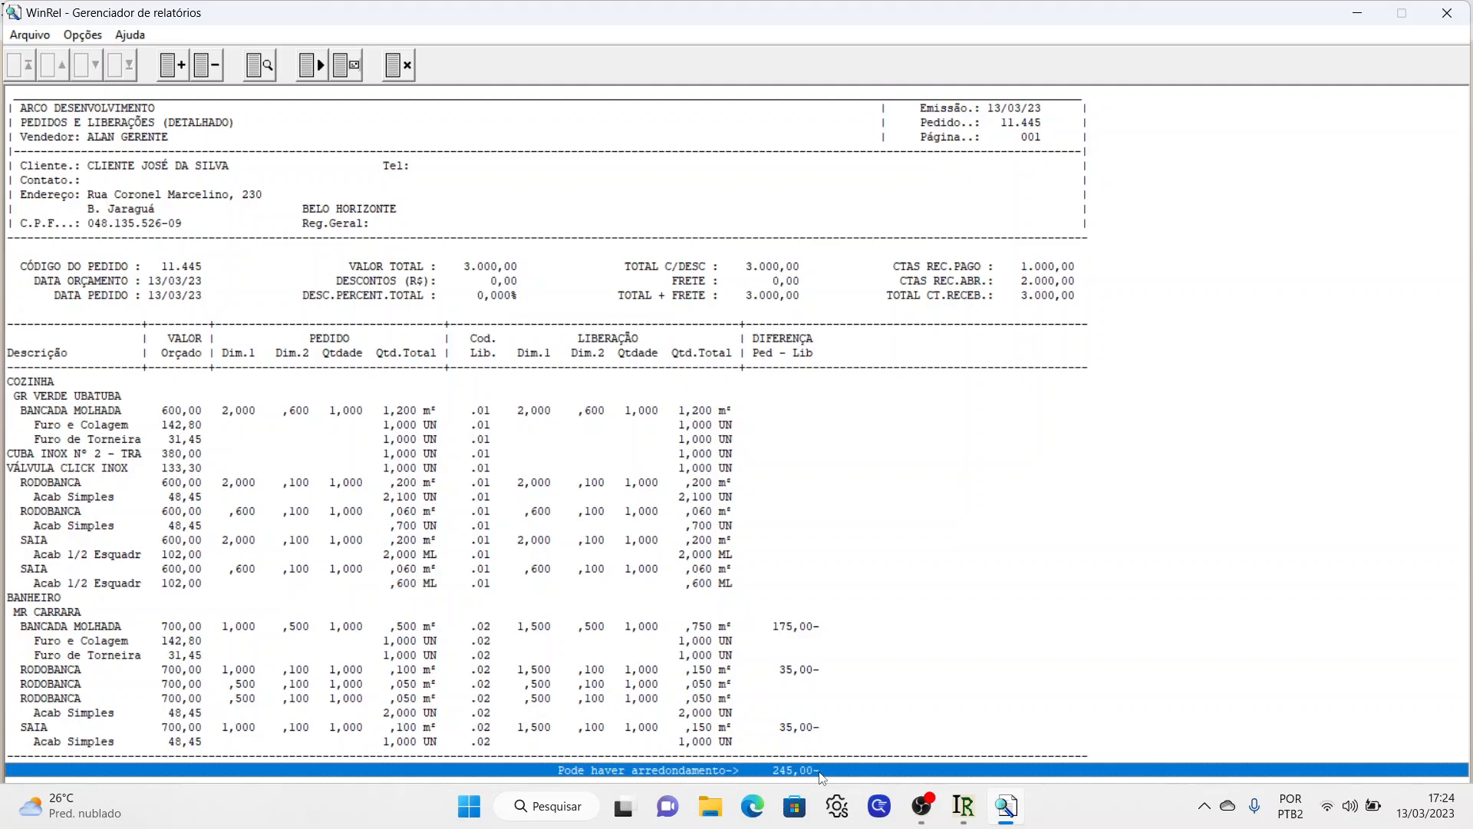
left_click(398, 73)
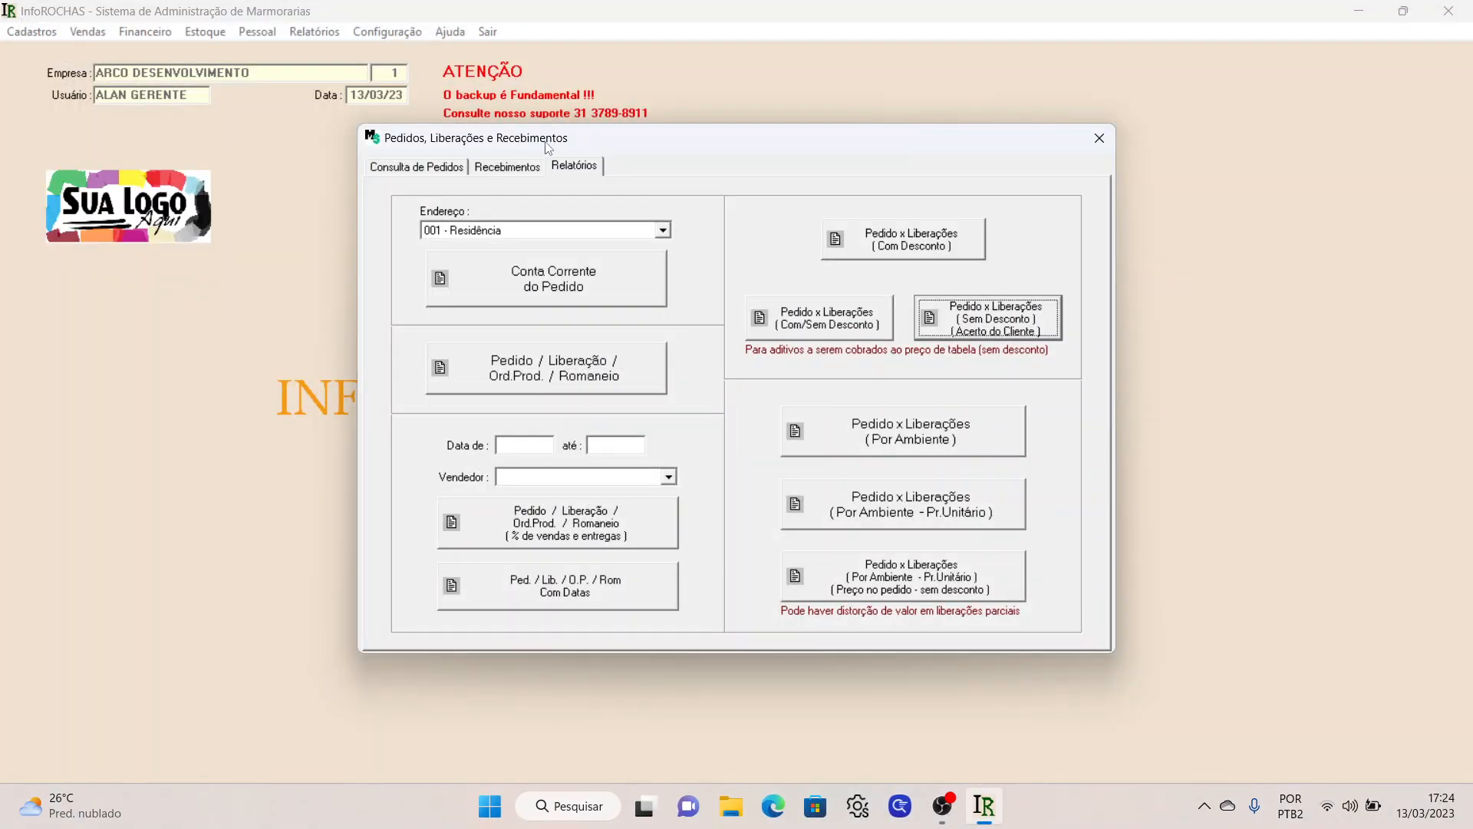
- Add a receivable installment of 245,00 due 13/05/23 under VENDA DE SERVIÇOS to the order and exit the receipts form
left_click(530, 171)
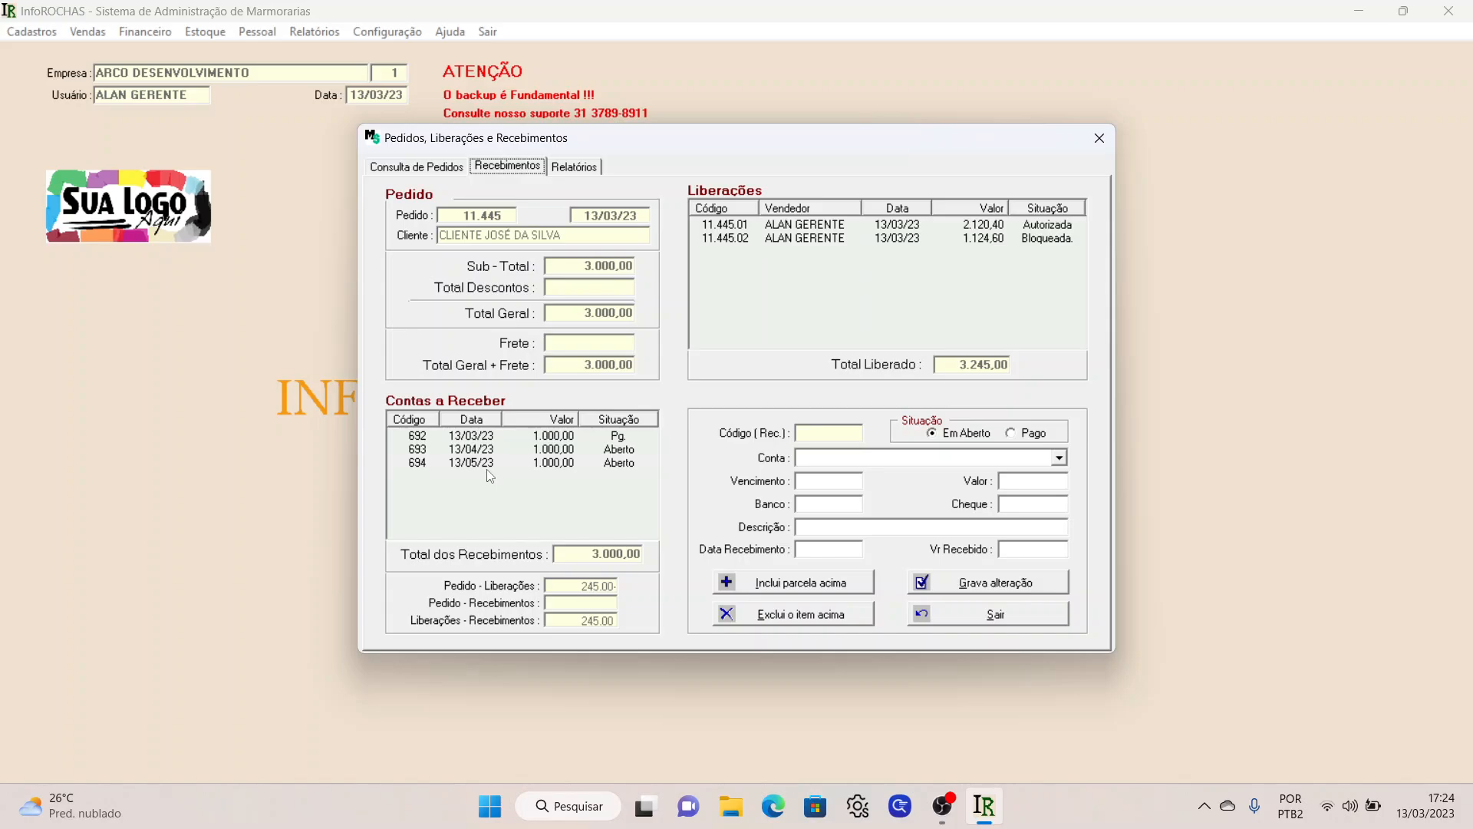
left_click(1059, 458)
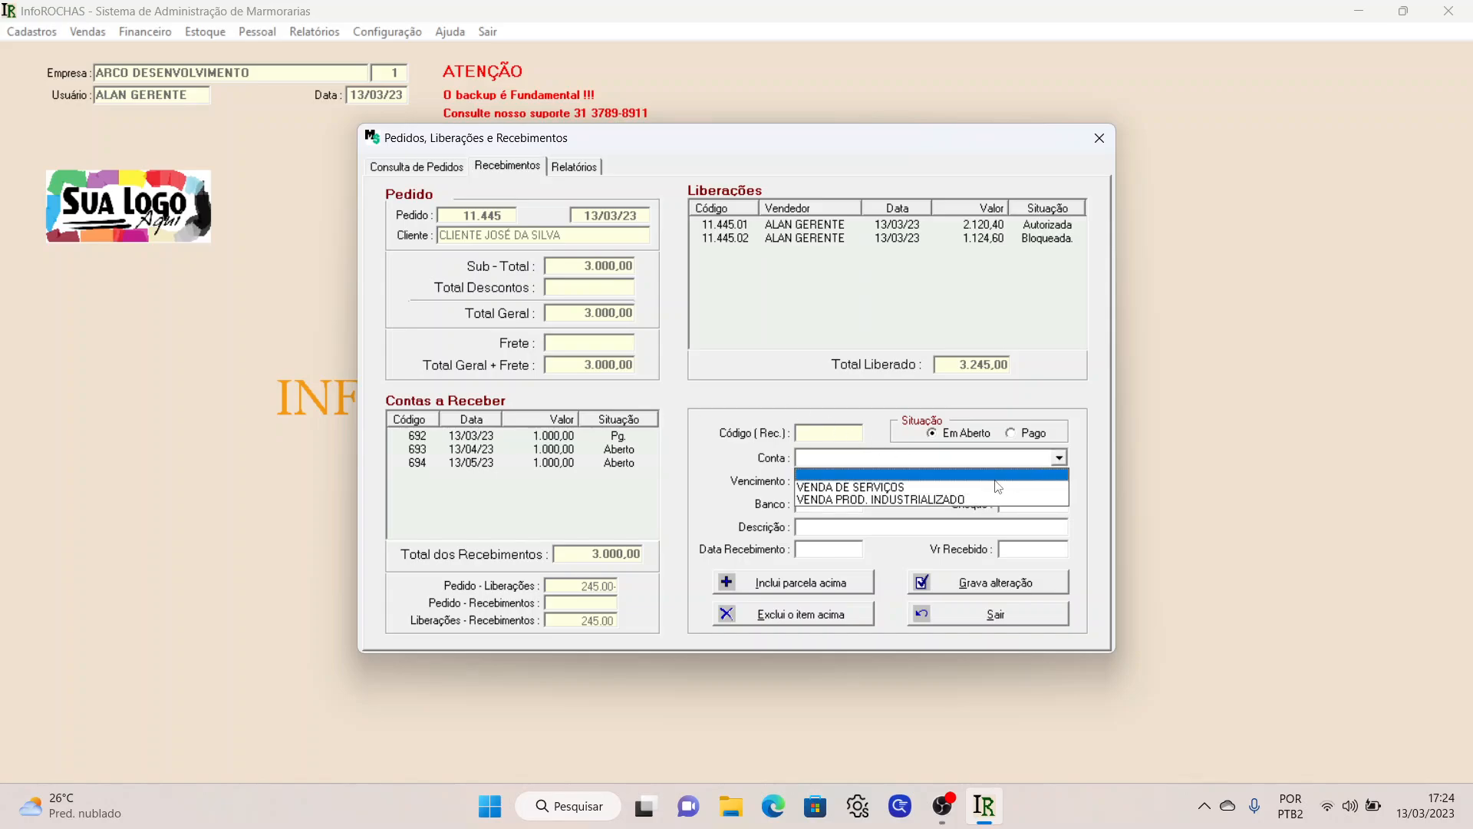
left_click(981, 490)
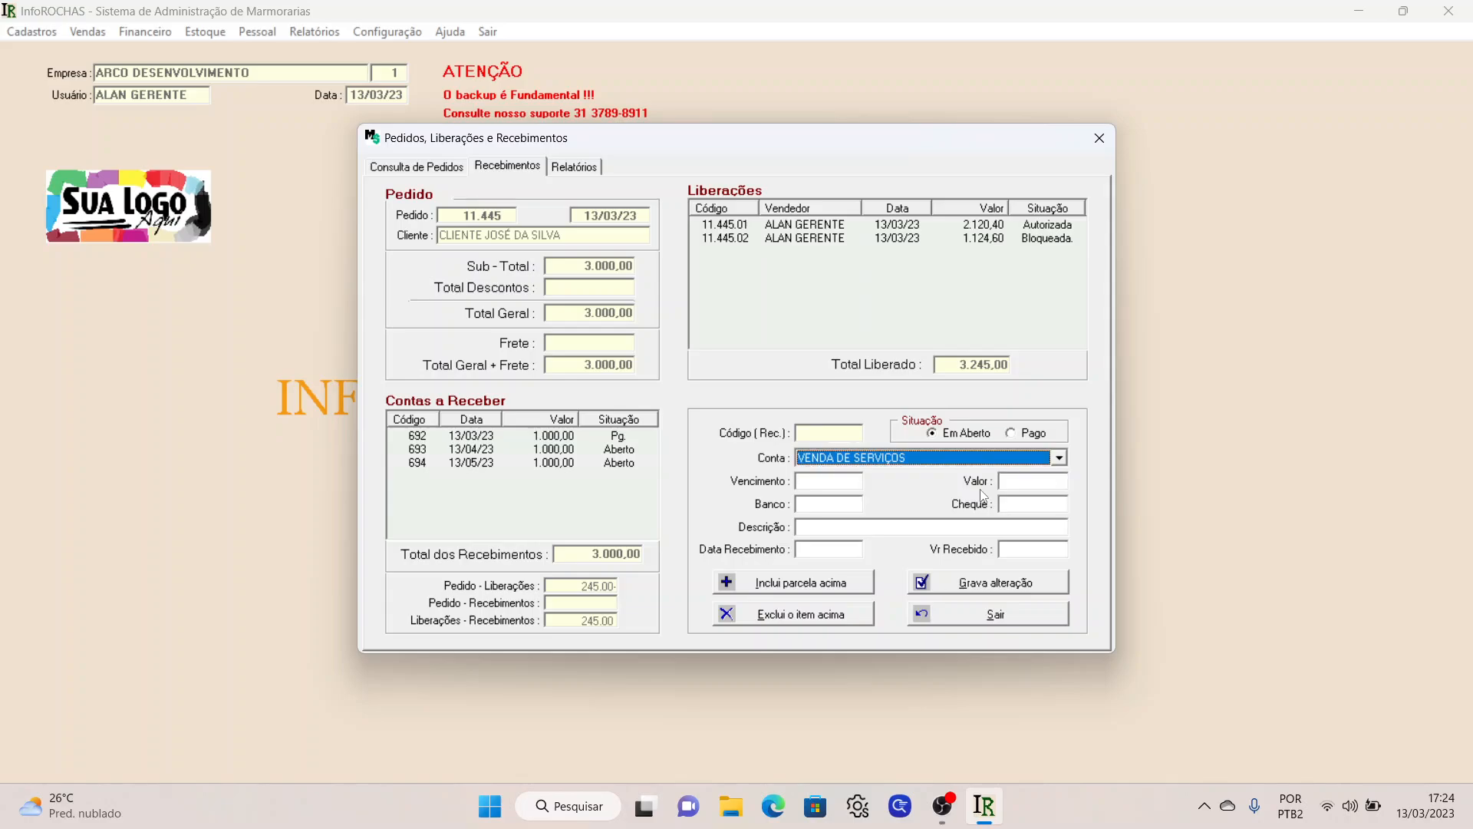
left_click(829, 486)
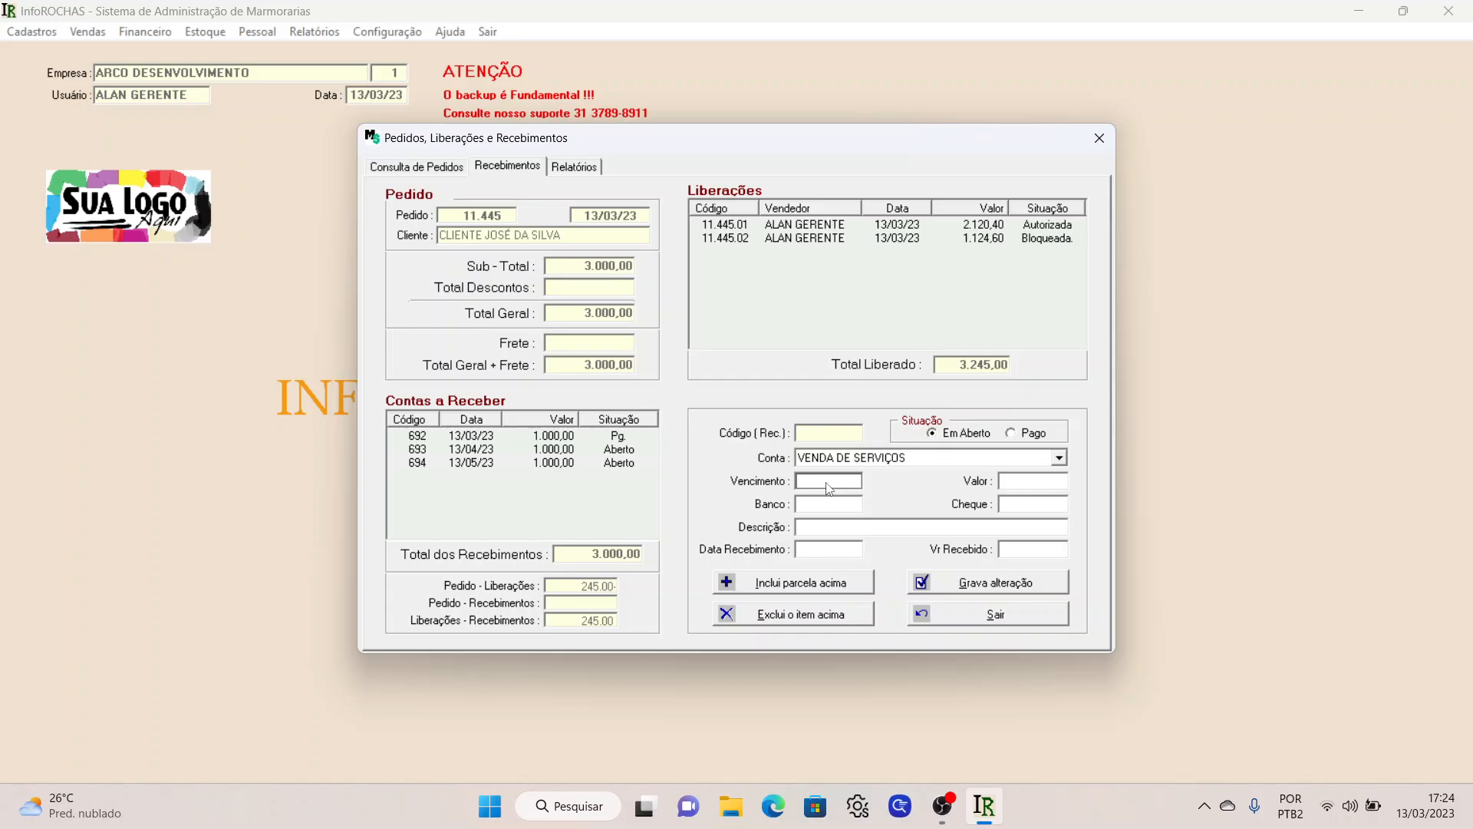
type("130523")
key("Tab")
type("245")
key("Tab")
left_click(805, 590)
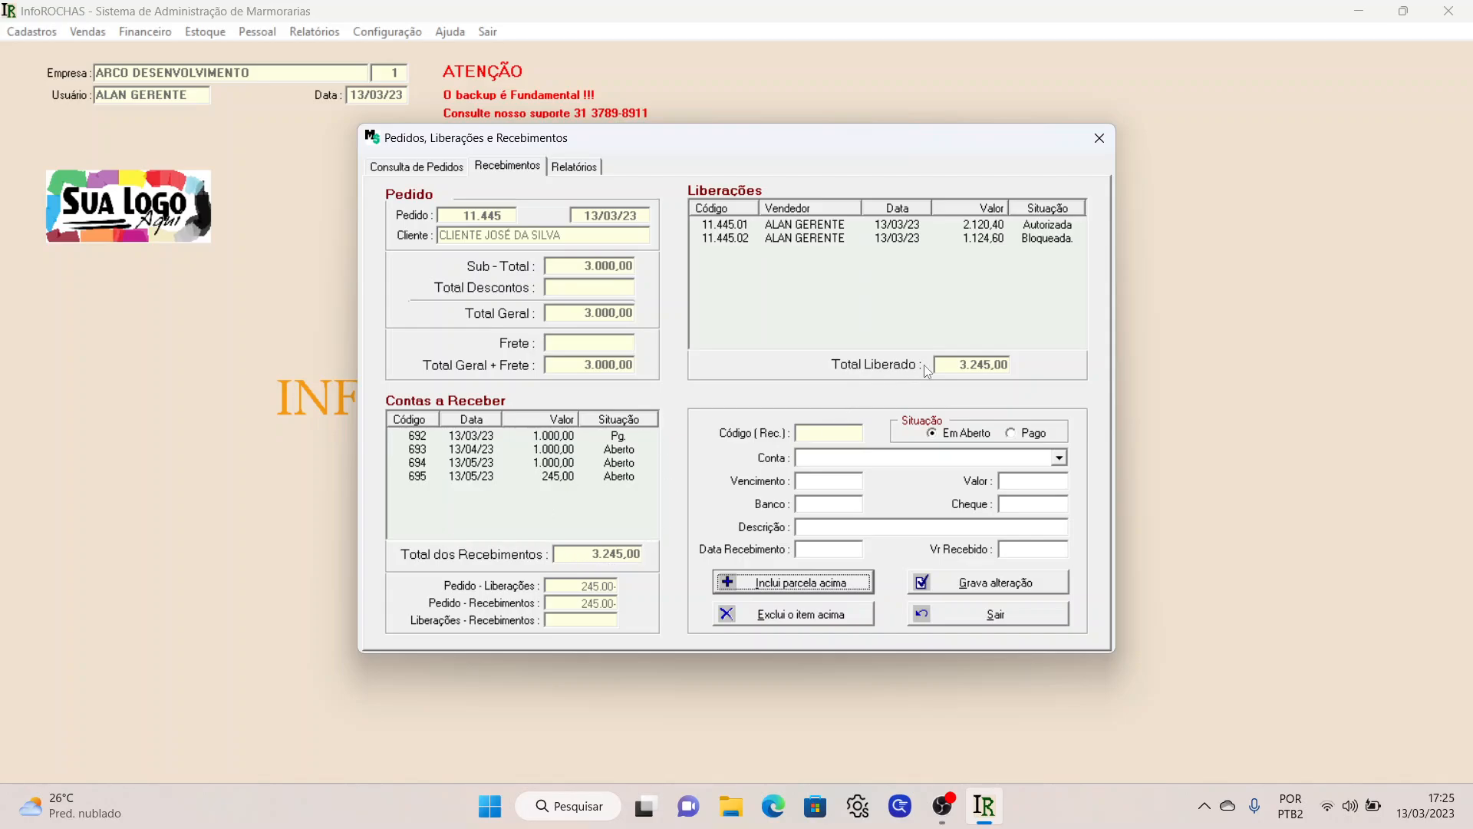
left_click(999, 614)
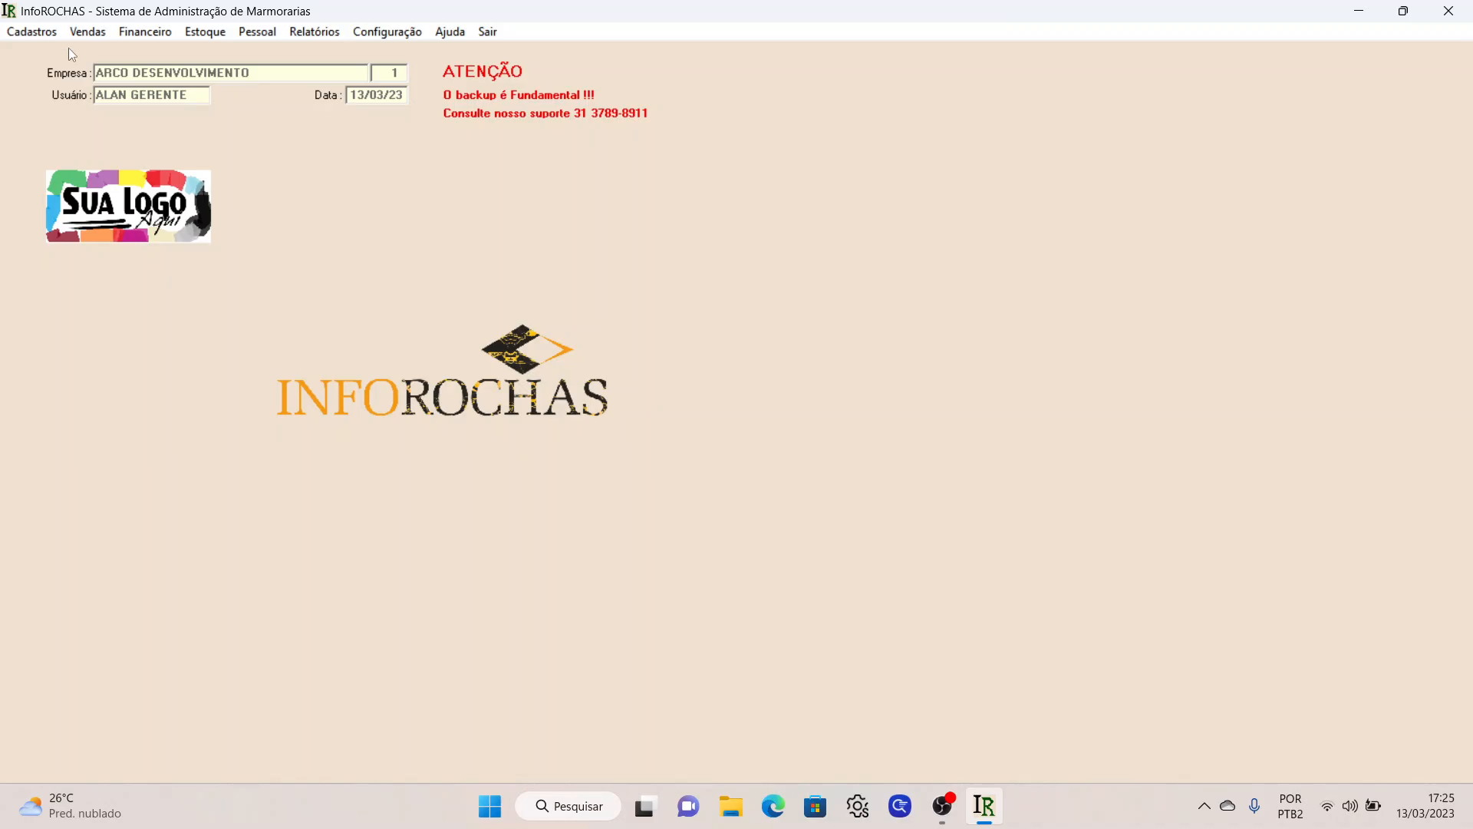
- Open the Ordem de Produção form, look up the releases by order number and select the authorized release .01
left_click(84, 37)
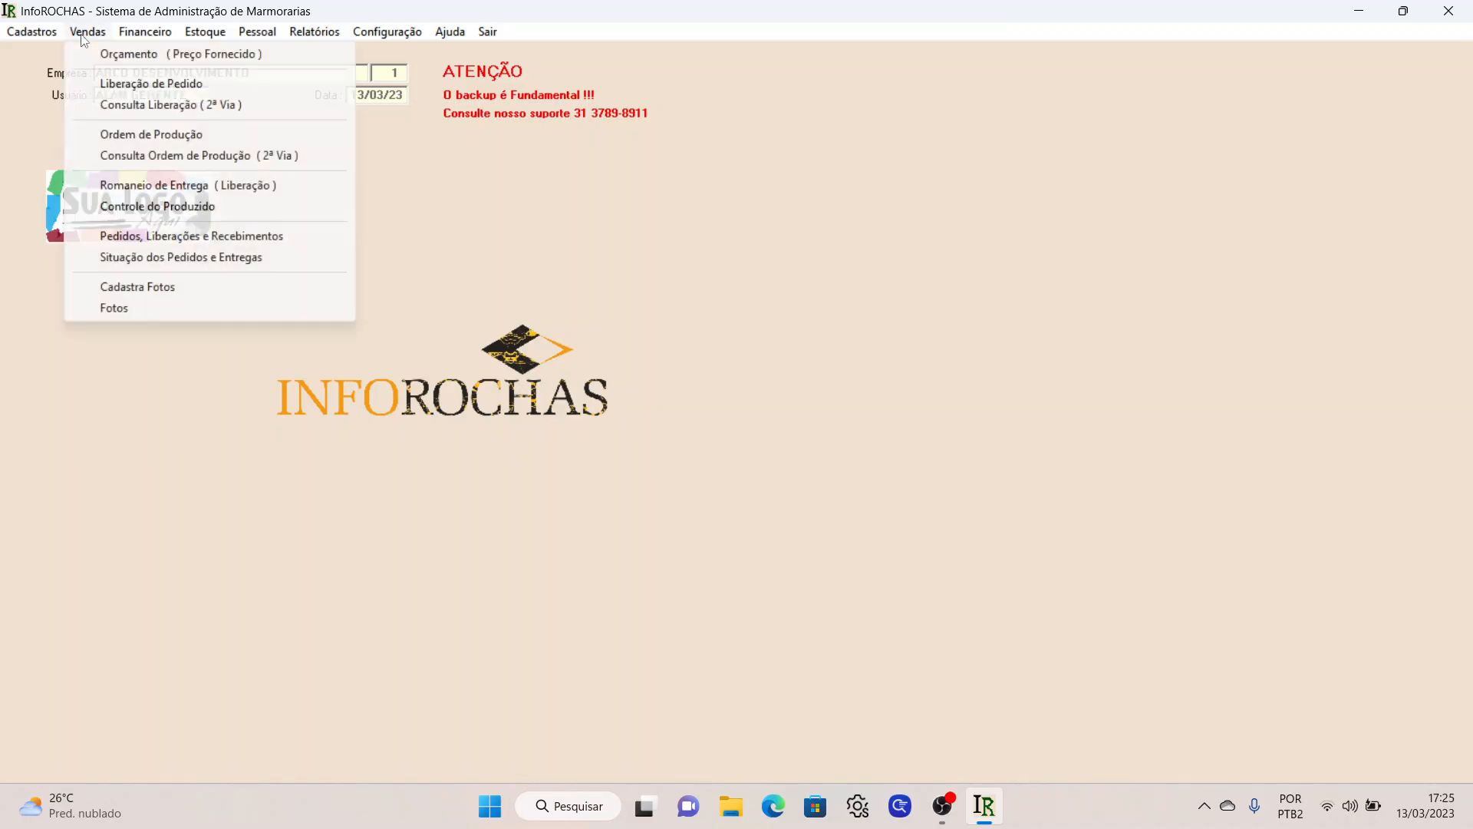
left_click(147, 143)
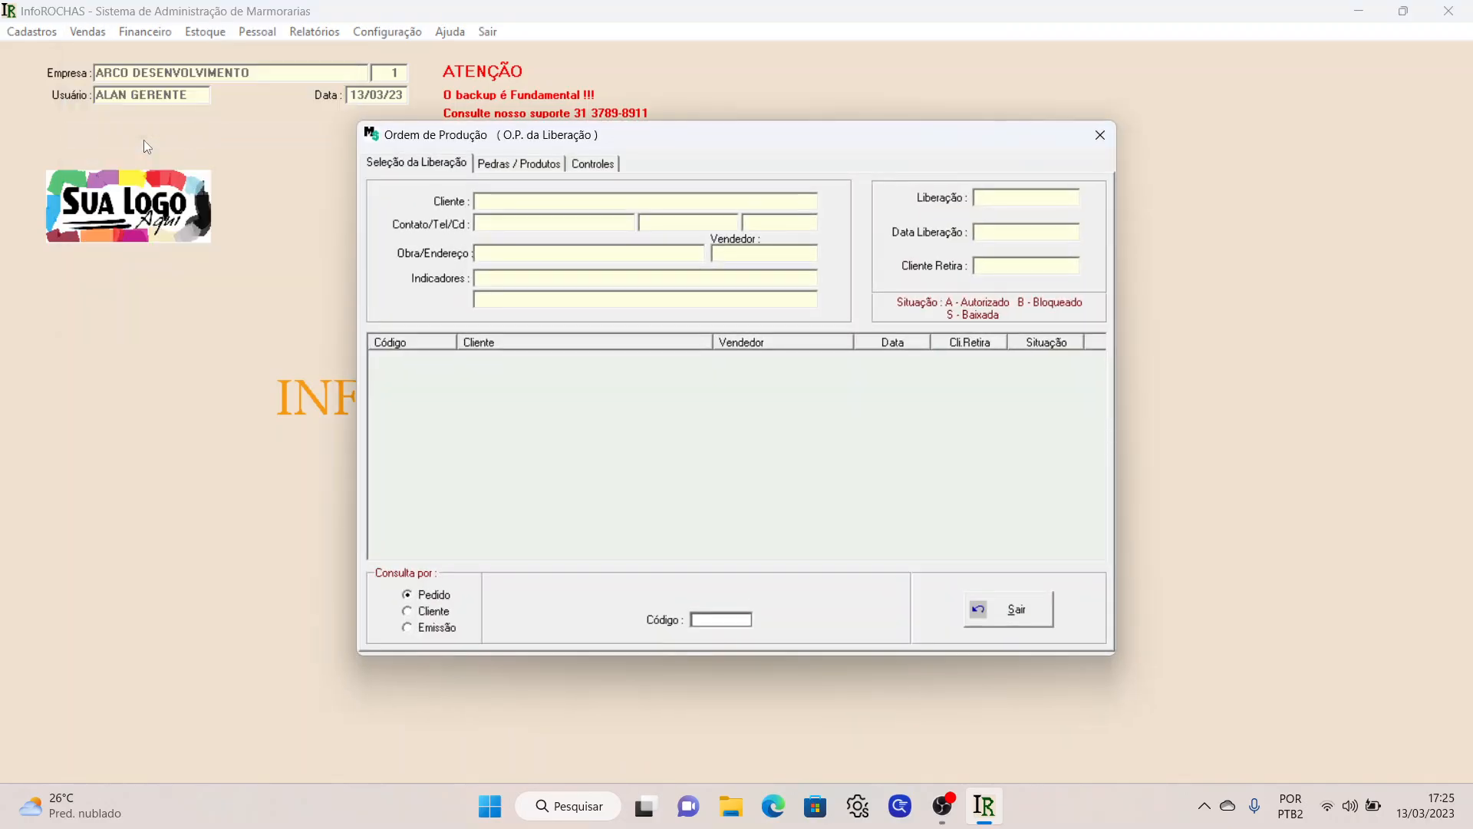
left_click(715, 617)
type("11445")
key("Return")
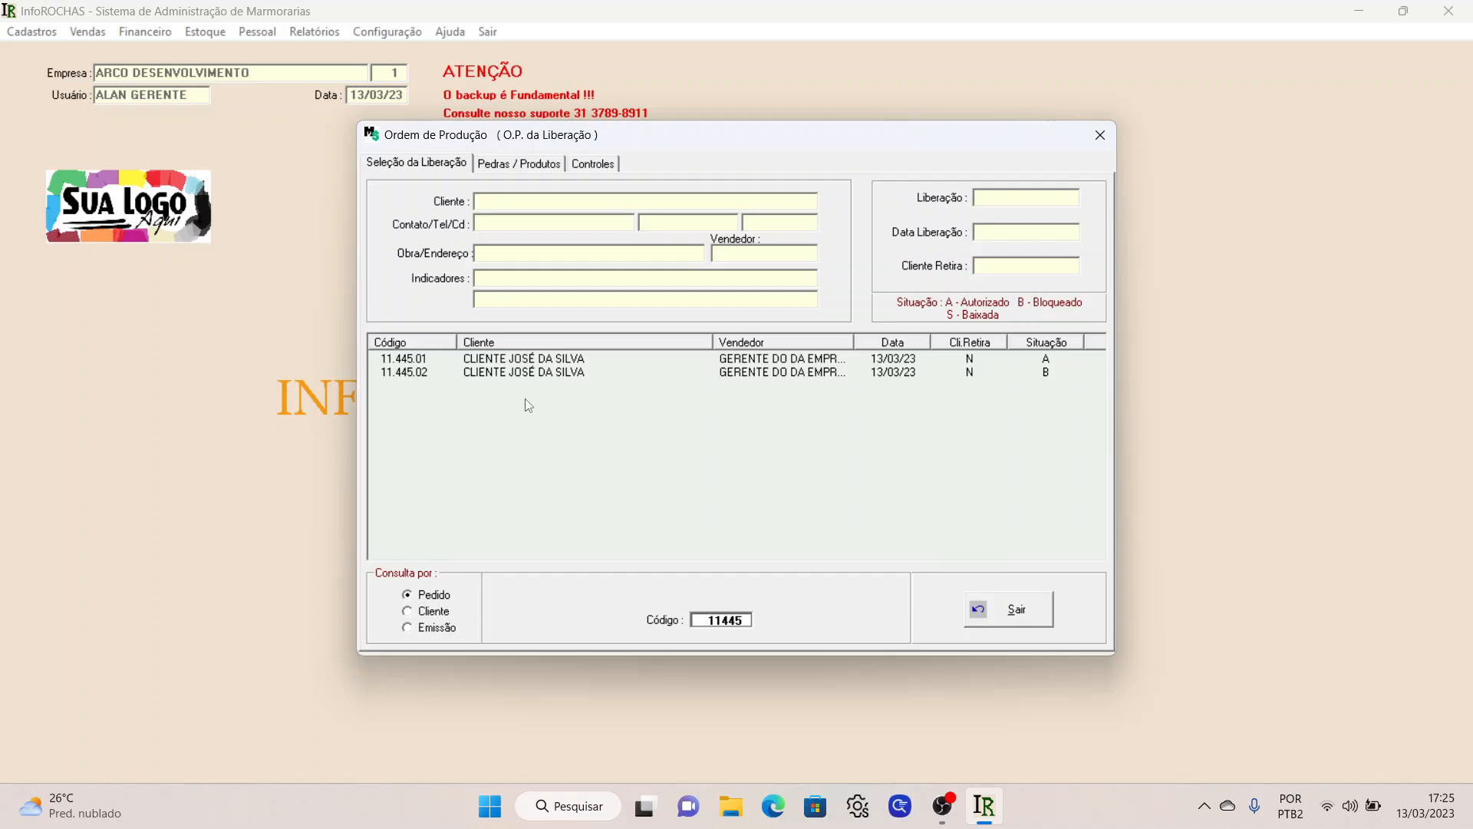
left_click(423, 360)
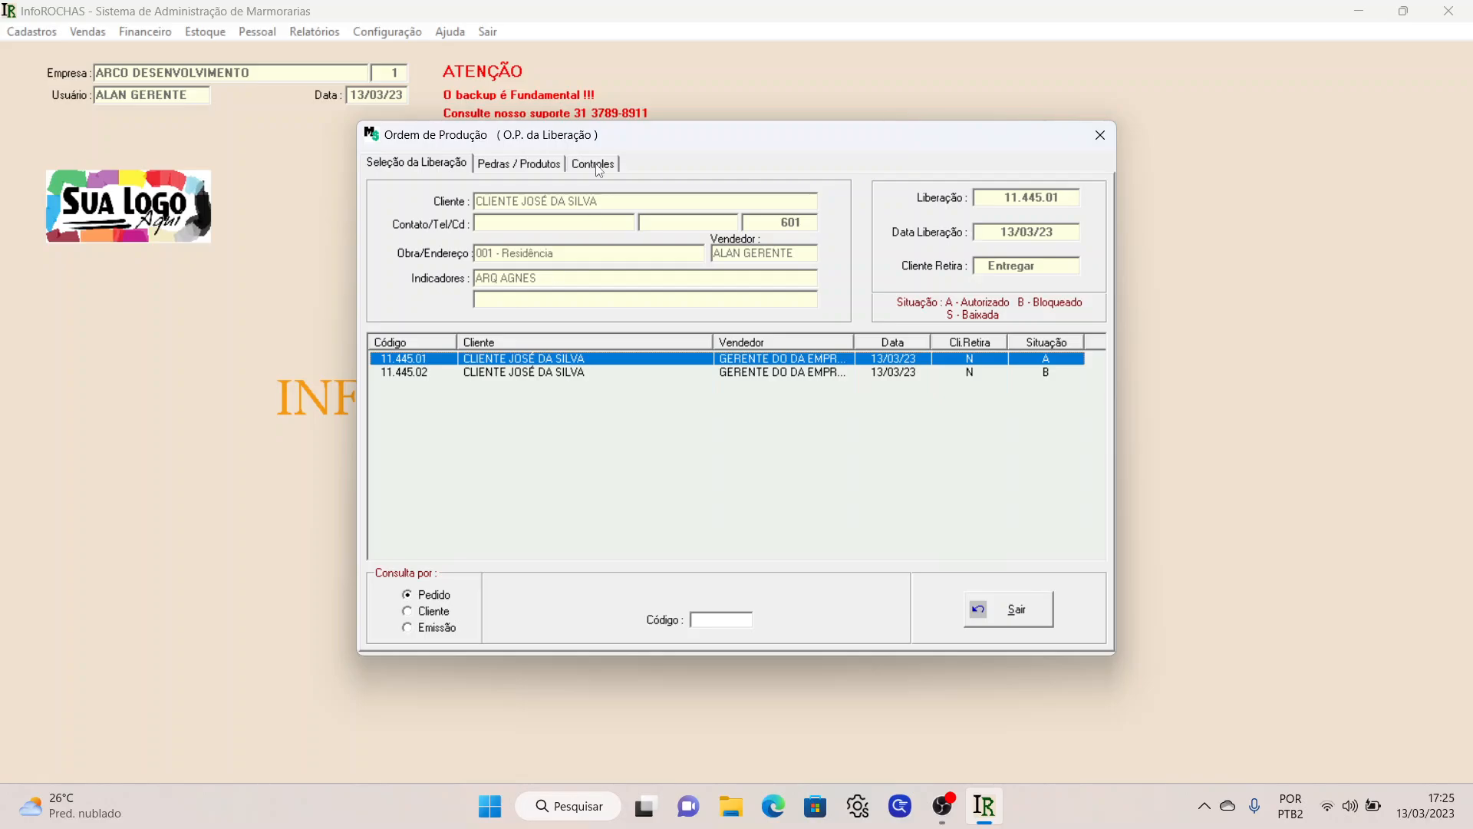
- Produce the entire balance of the selected release as a production order
left_click(553, 165)
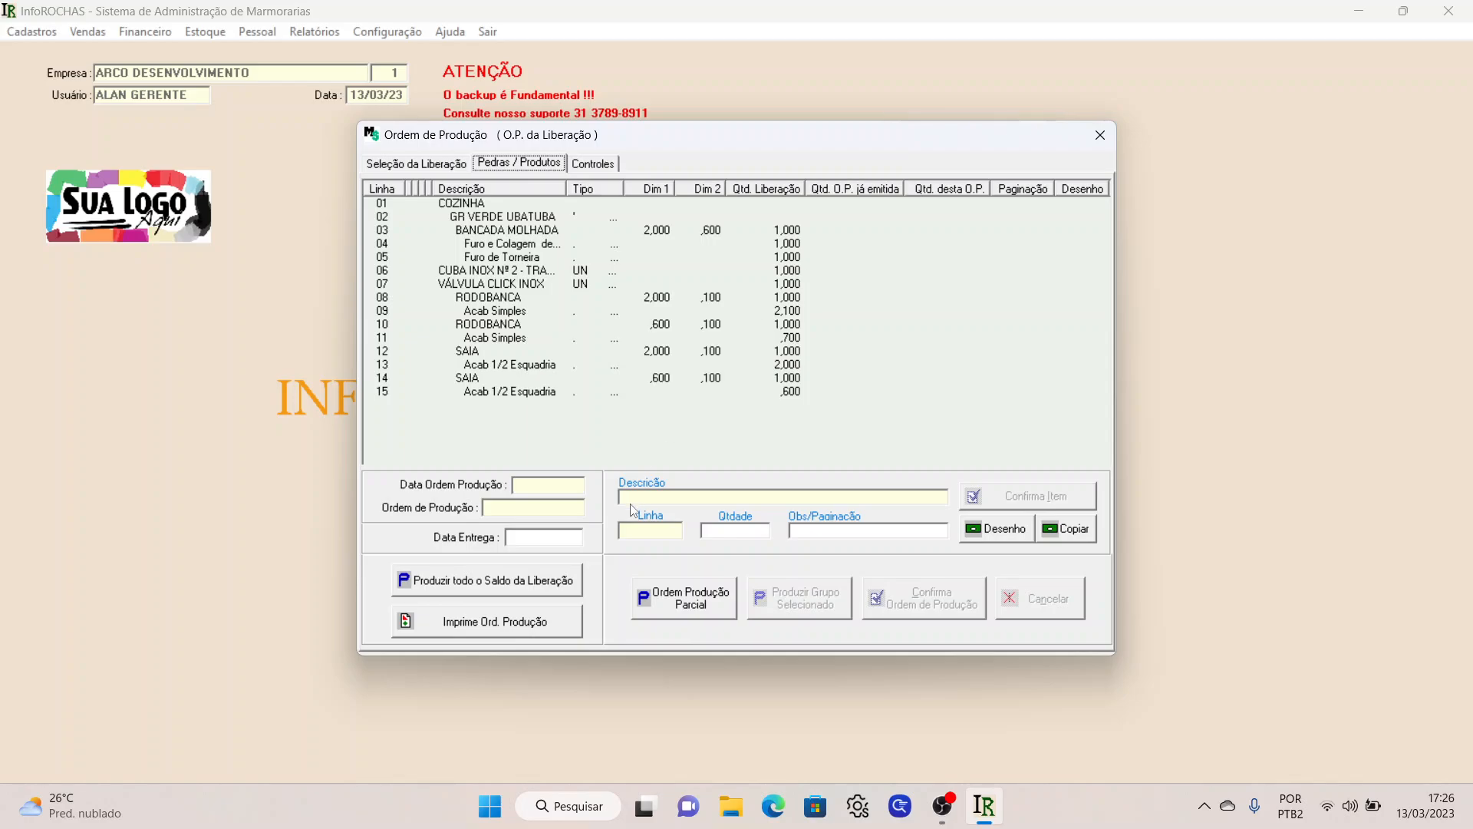
left_click(570, 581)
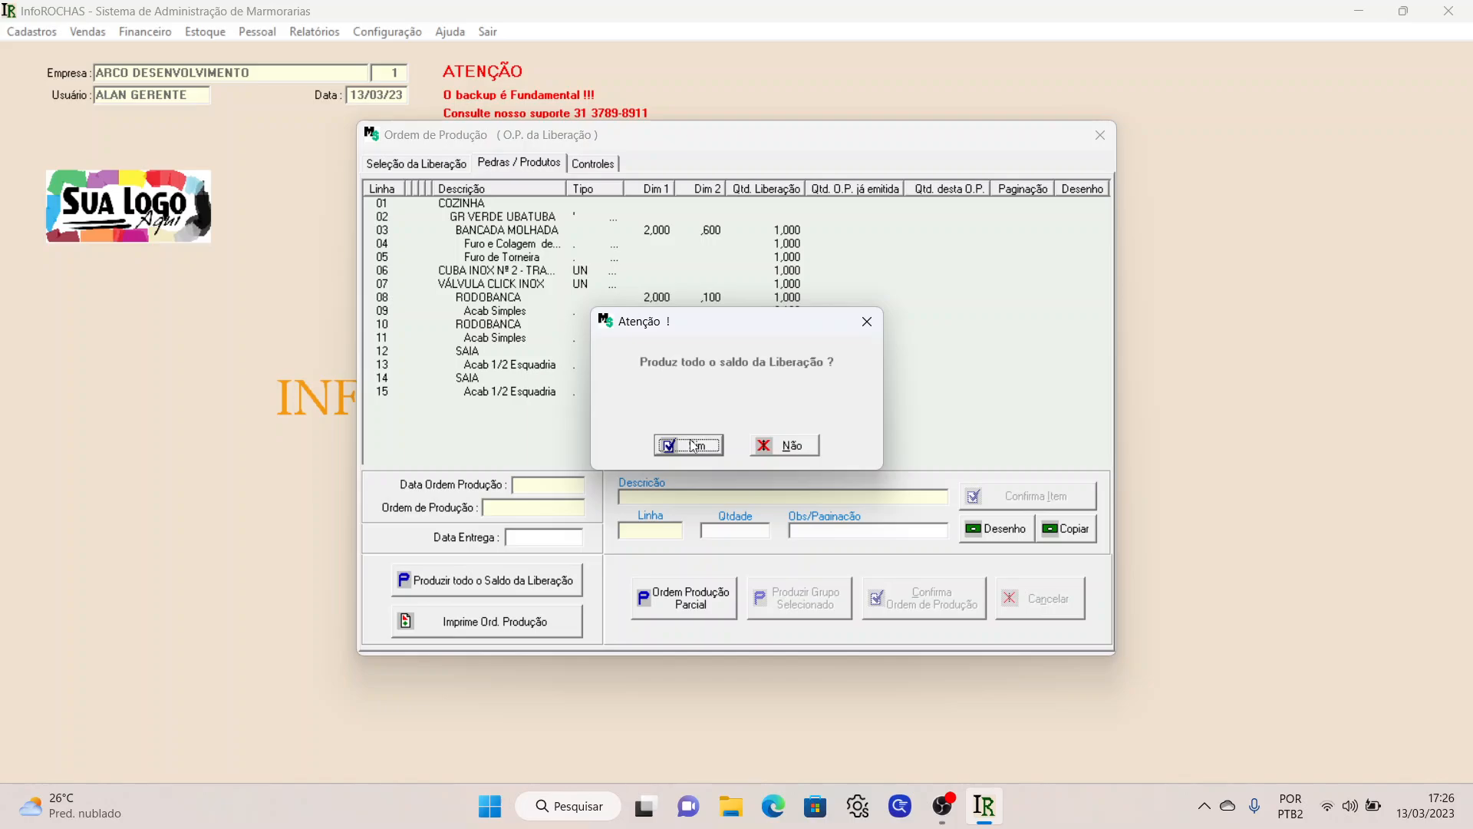
left_click(691, 445)
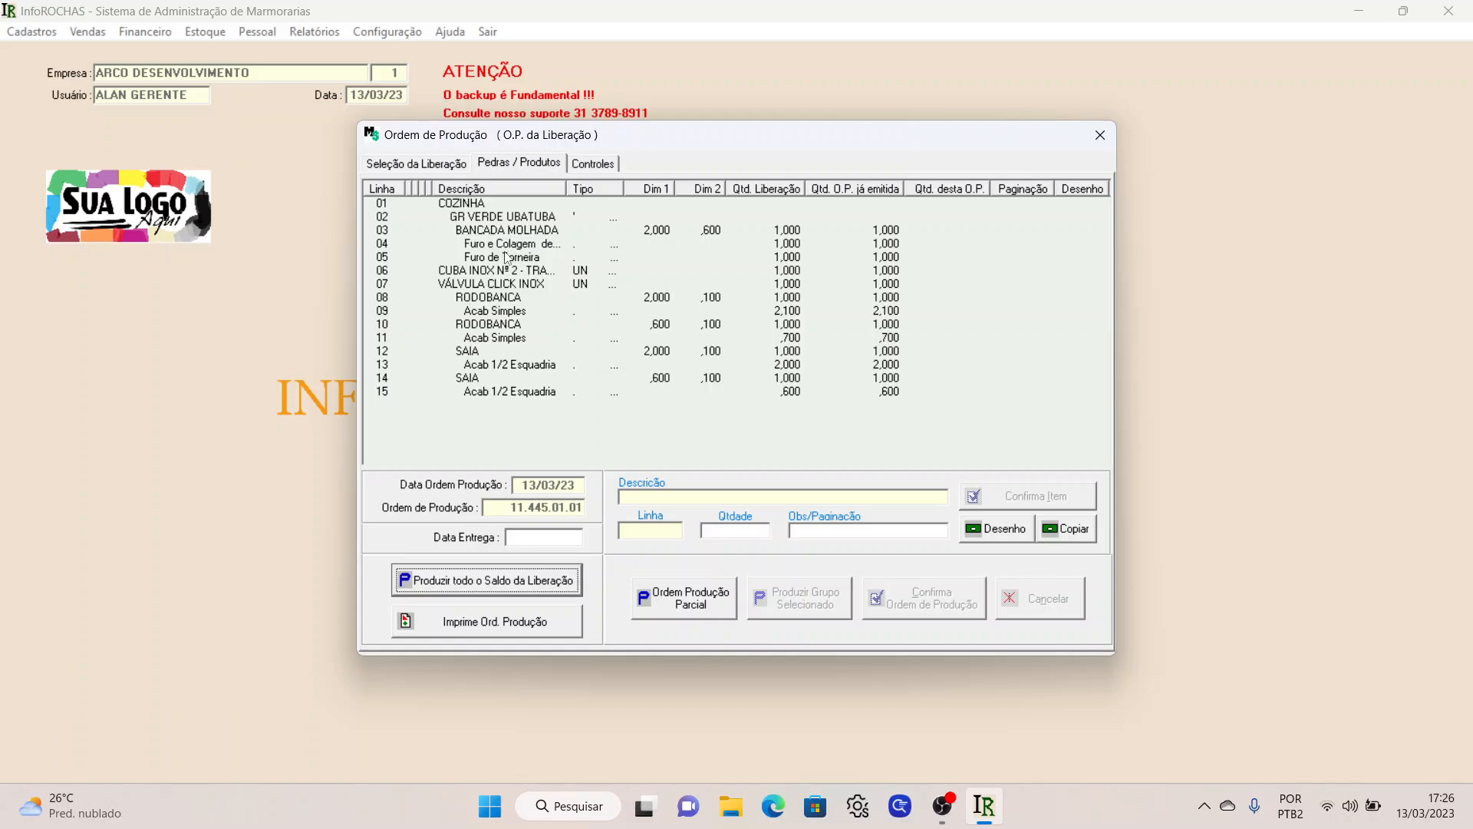
- Start a partial production order and attach the drawing testepia to the BANCADA MOLHADA on line 03
left_click(513, 228)
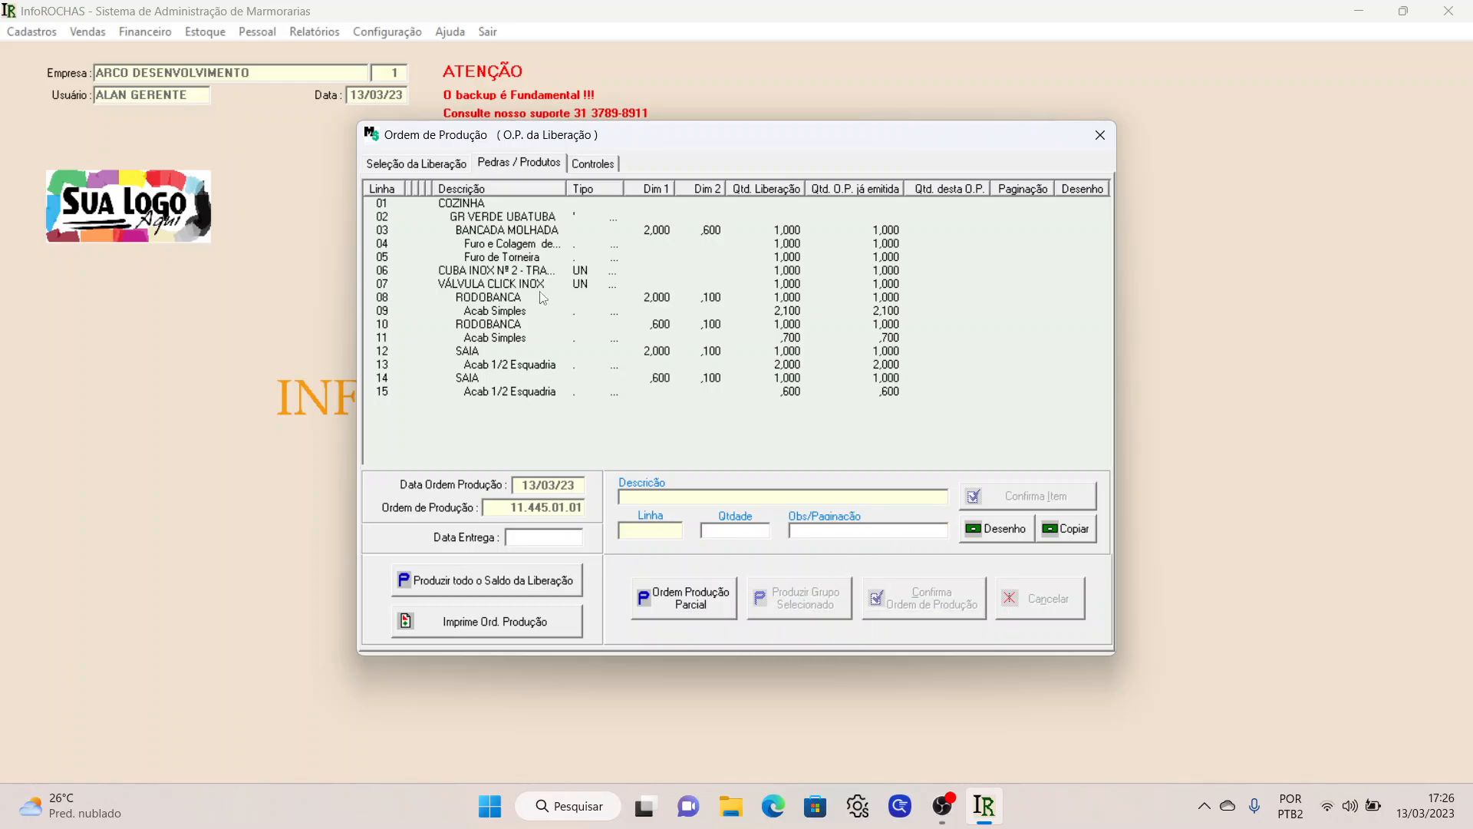
left_click(685, 598)
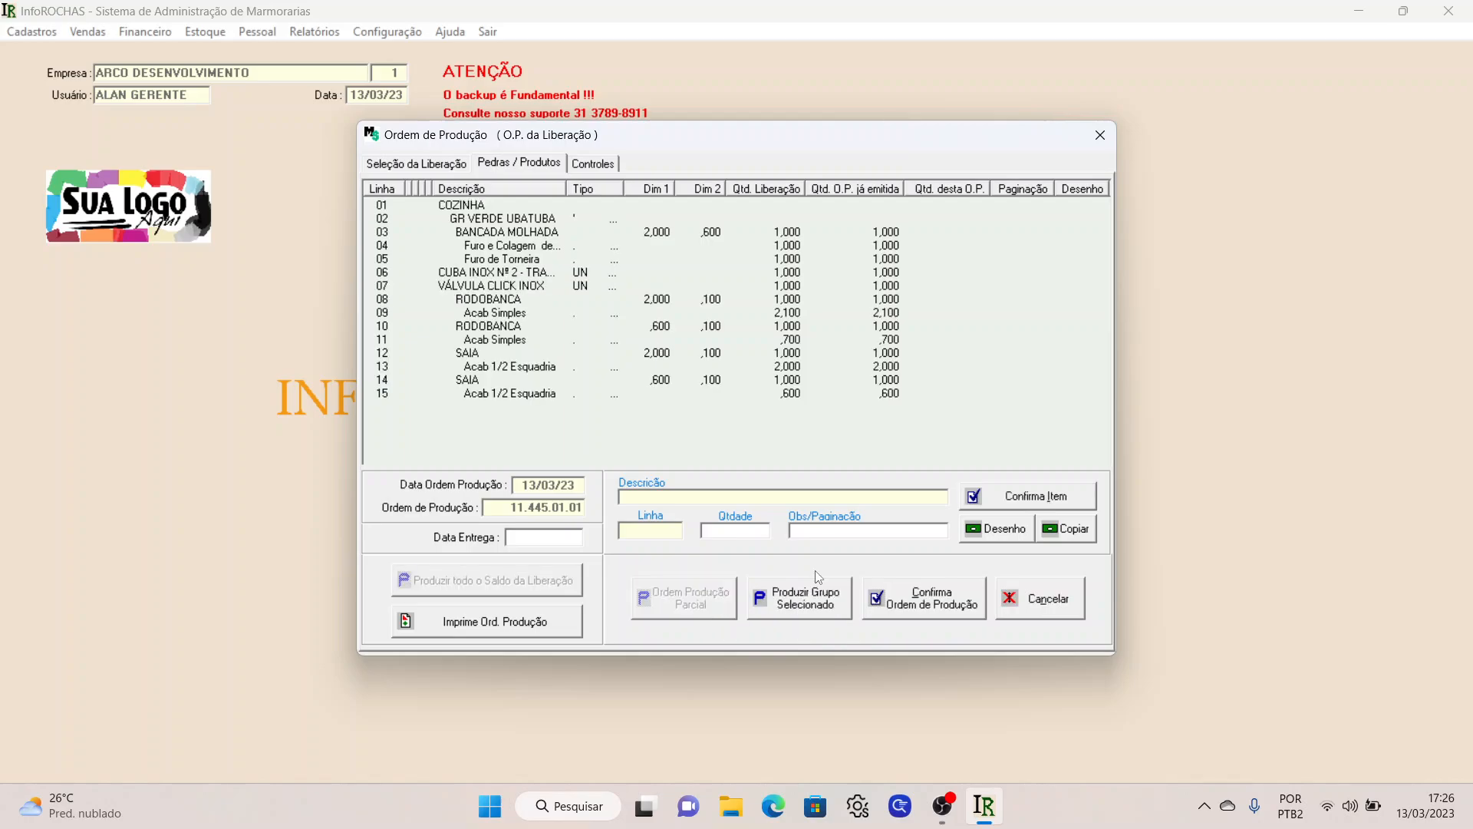
double_click(507, 232)
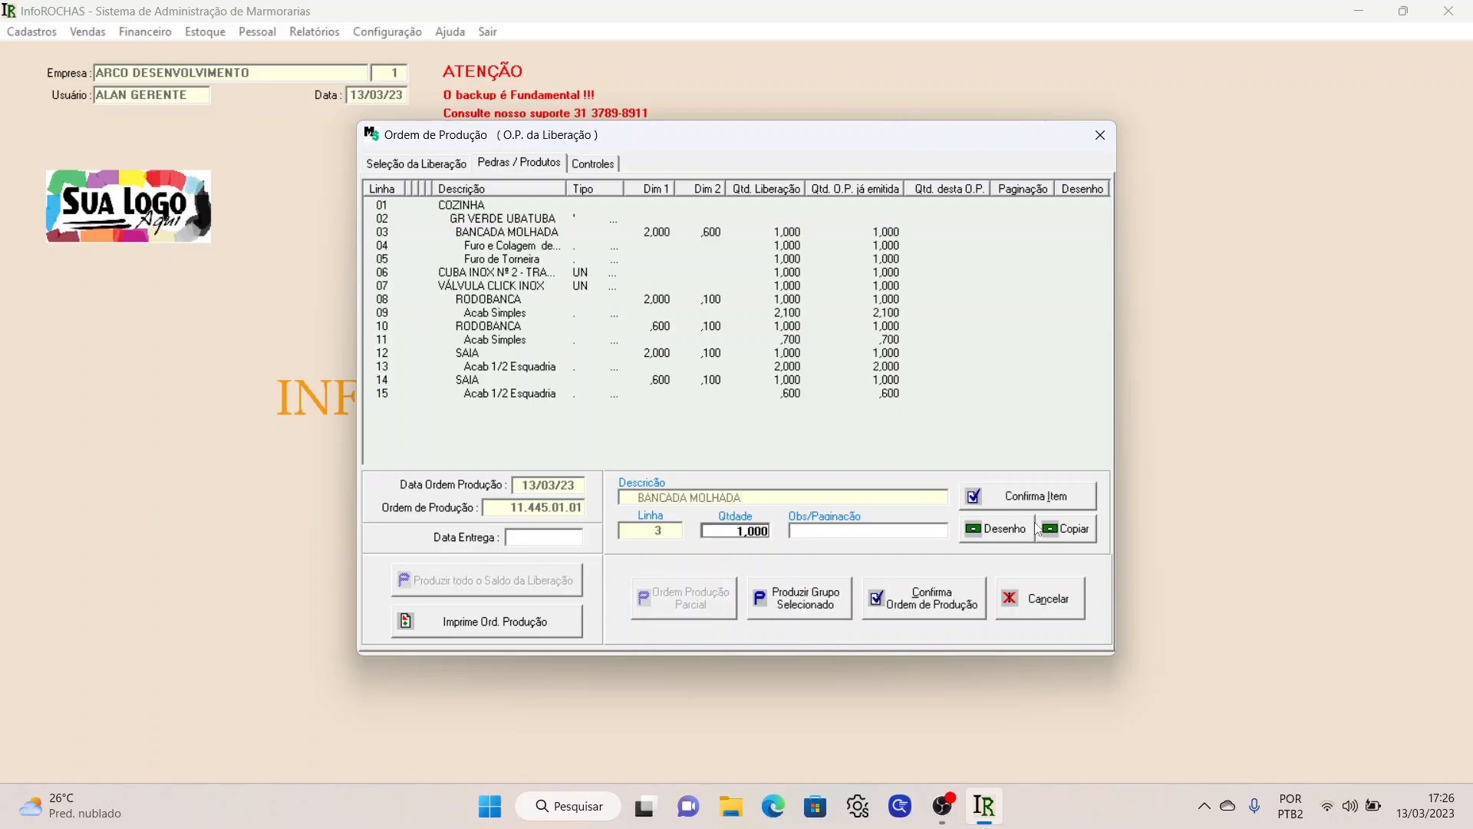
left_click(998, 529)
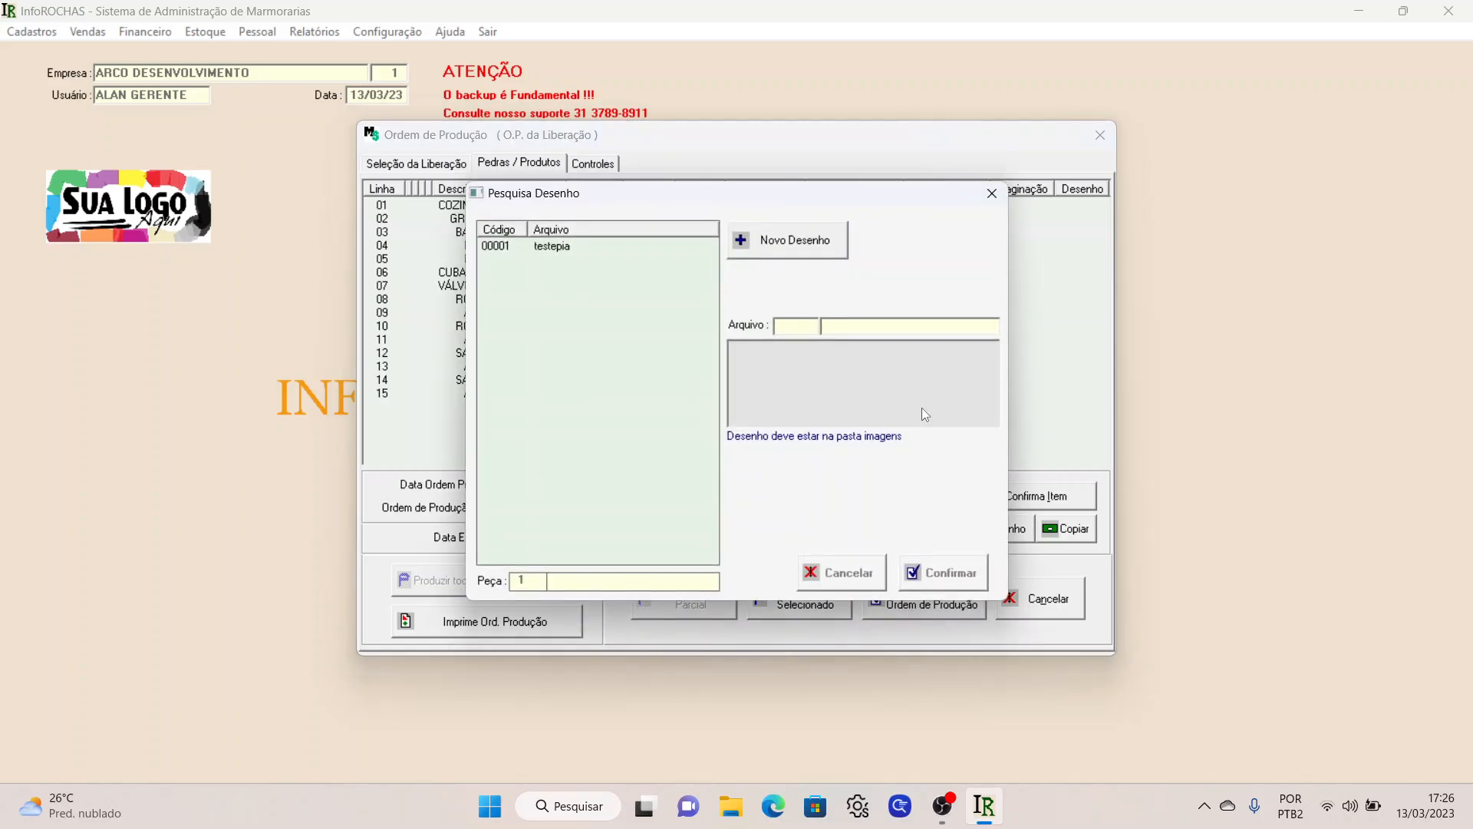
left_click(493, 245)
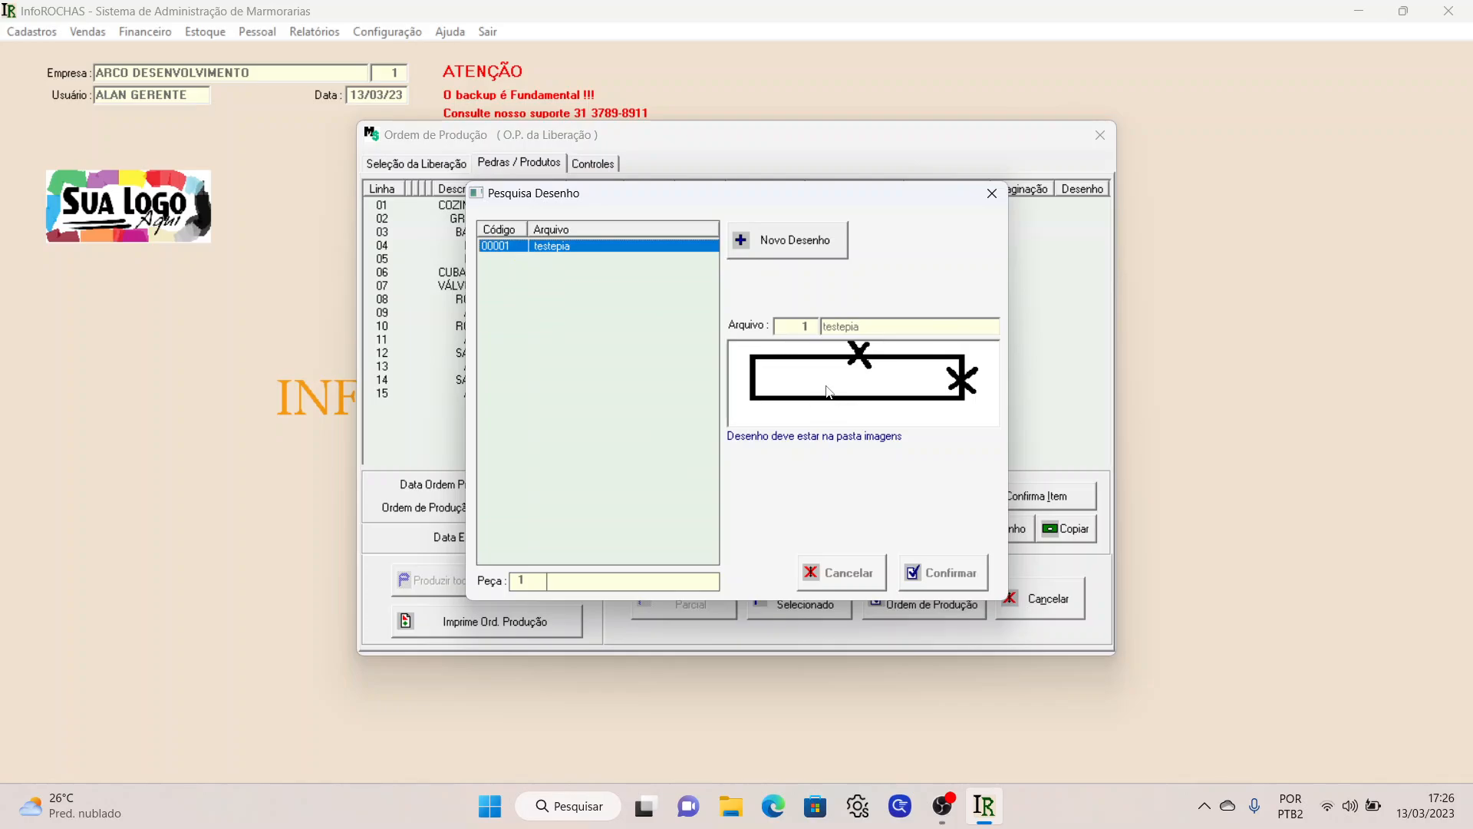
left_click(967, 588)
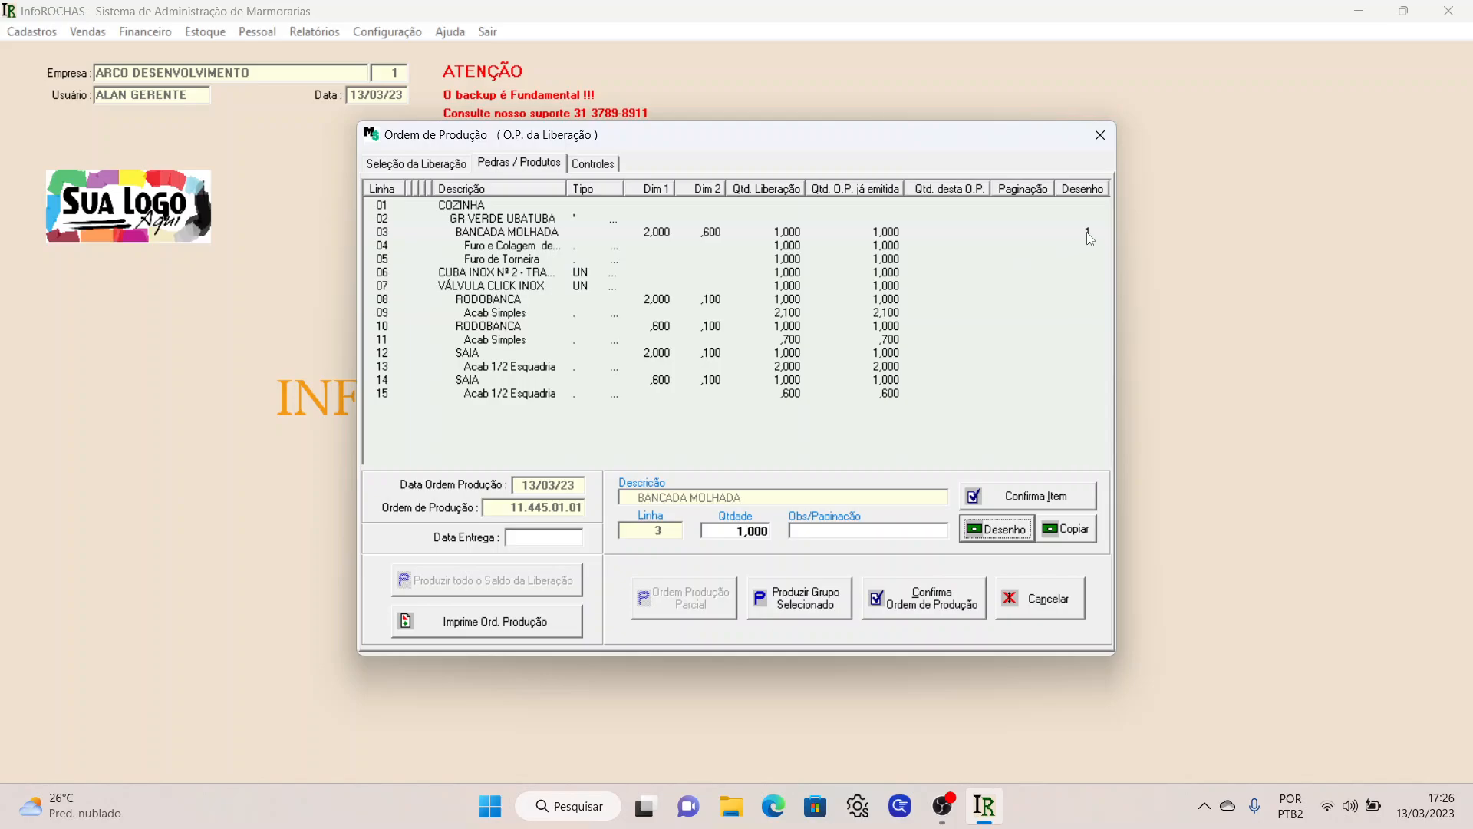
- Try to confirm the partial production order, cancel the operation and close the Ordem de Produção form
left_click(907, 588)
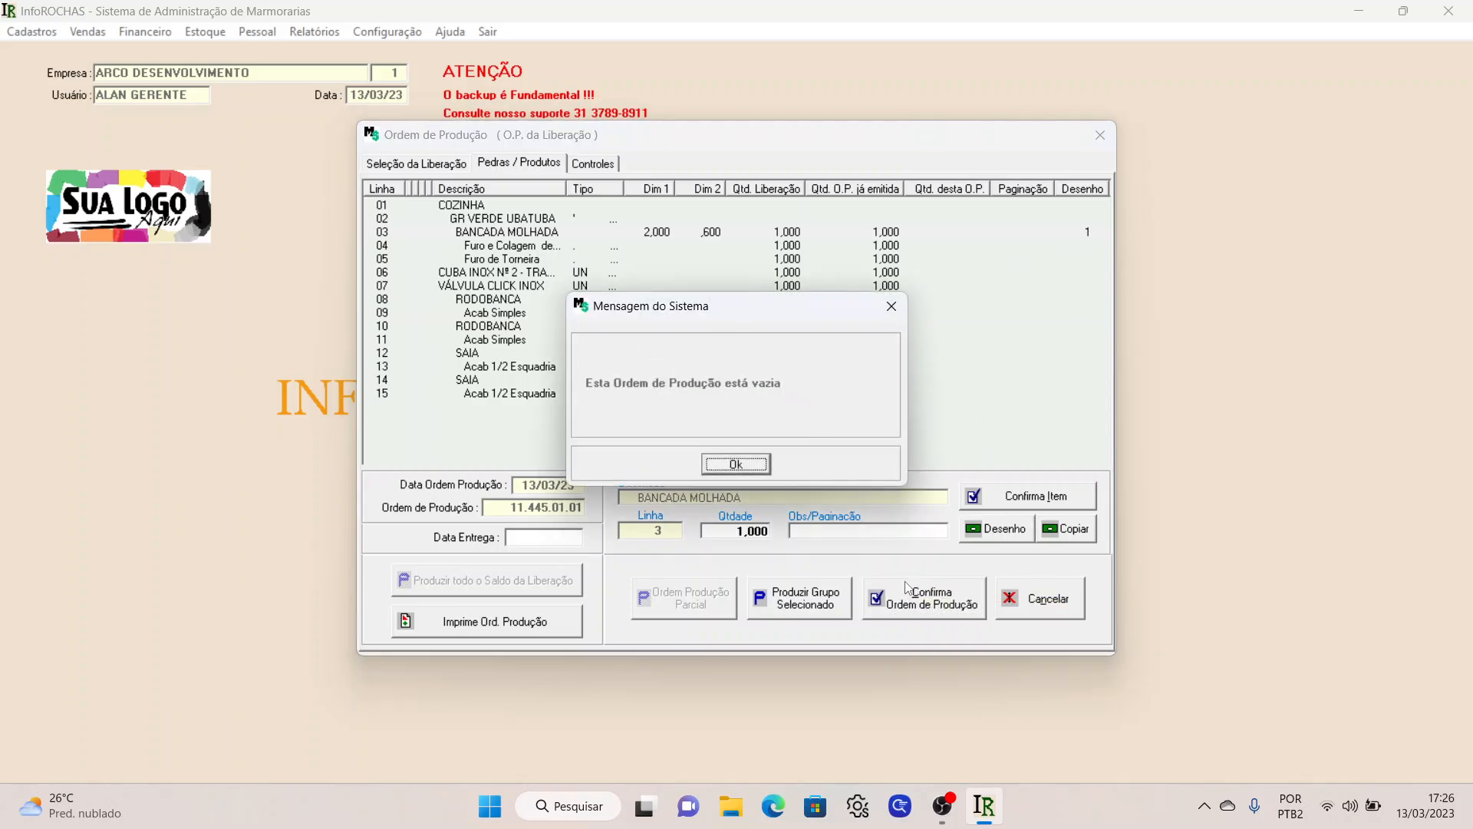
left_click(728, 465)
left_click(440, 163)
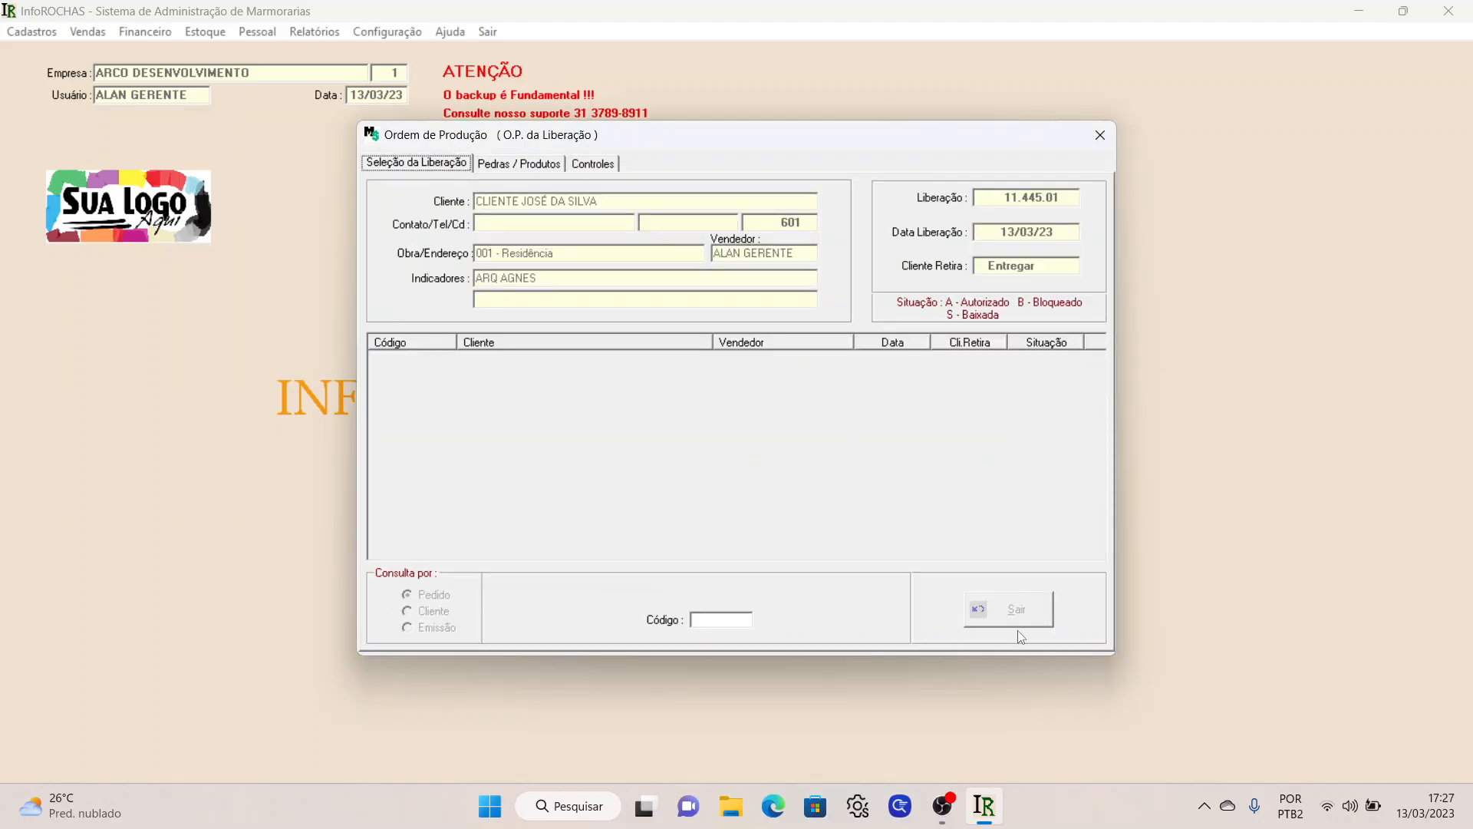
left_click(1100, 138)
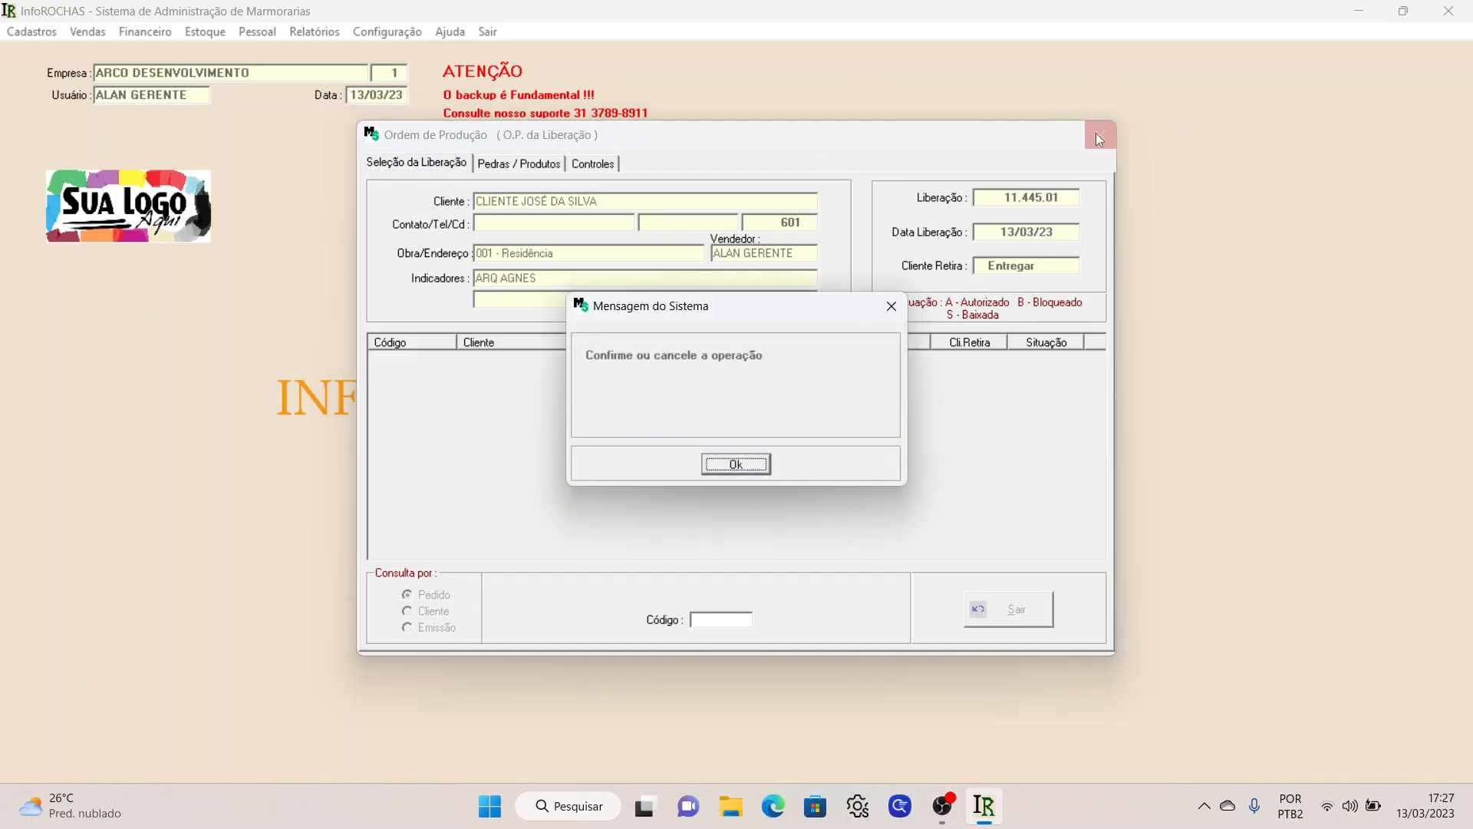
left_click(753, 461)
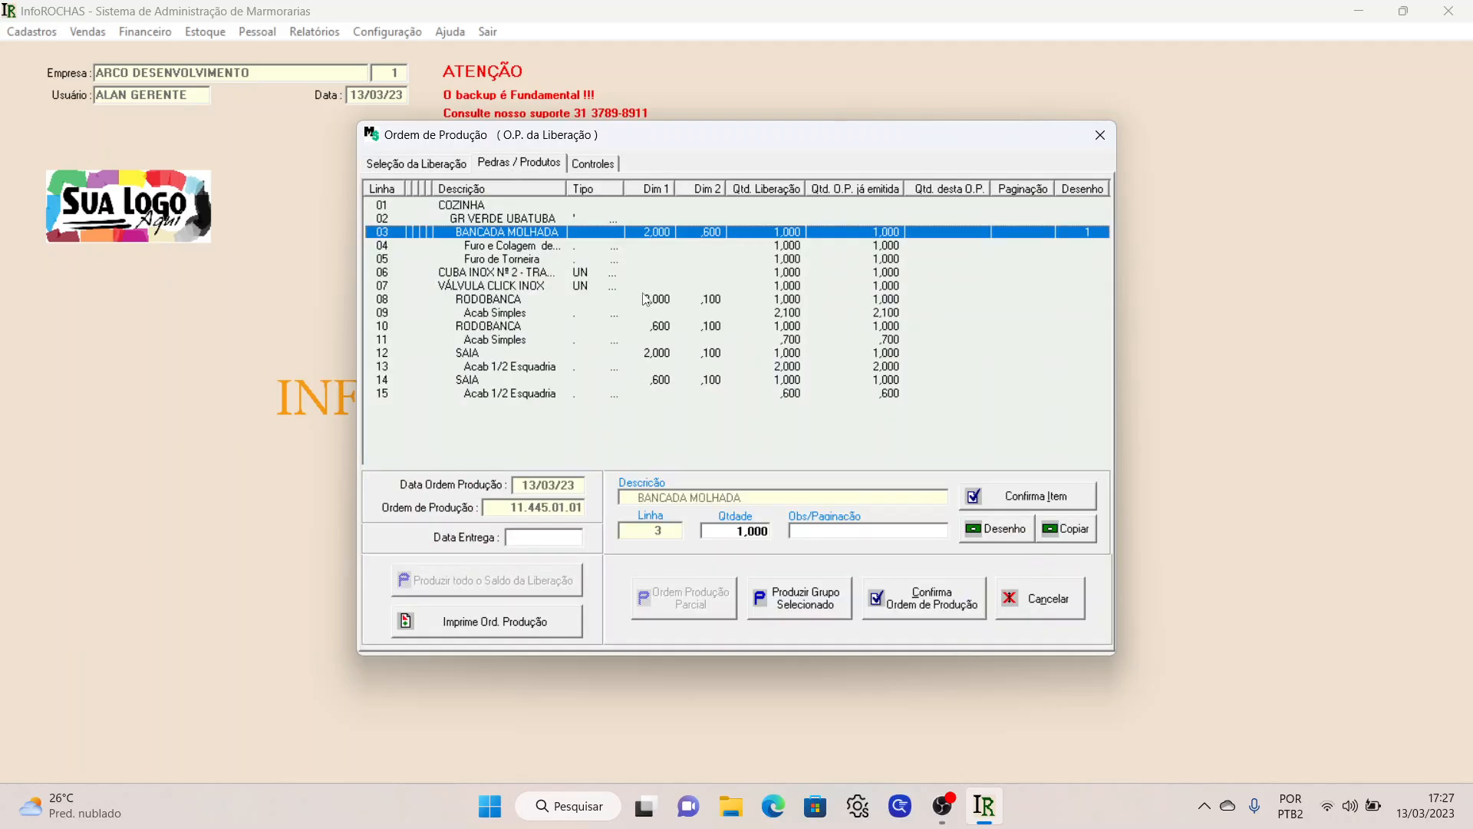
left_click(1020, 605)
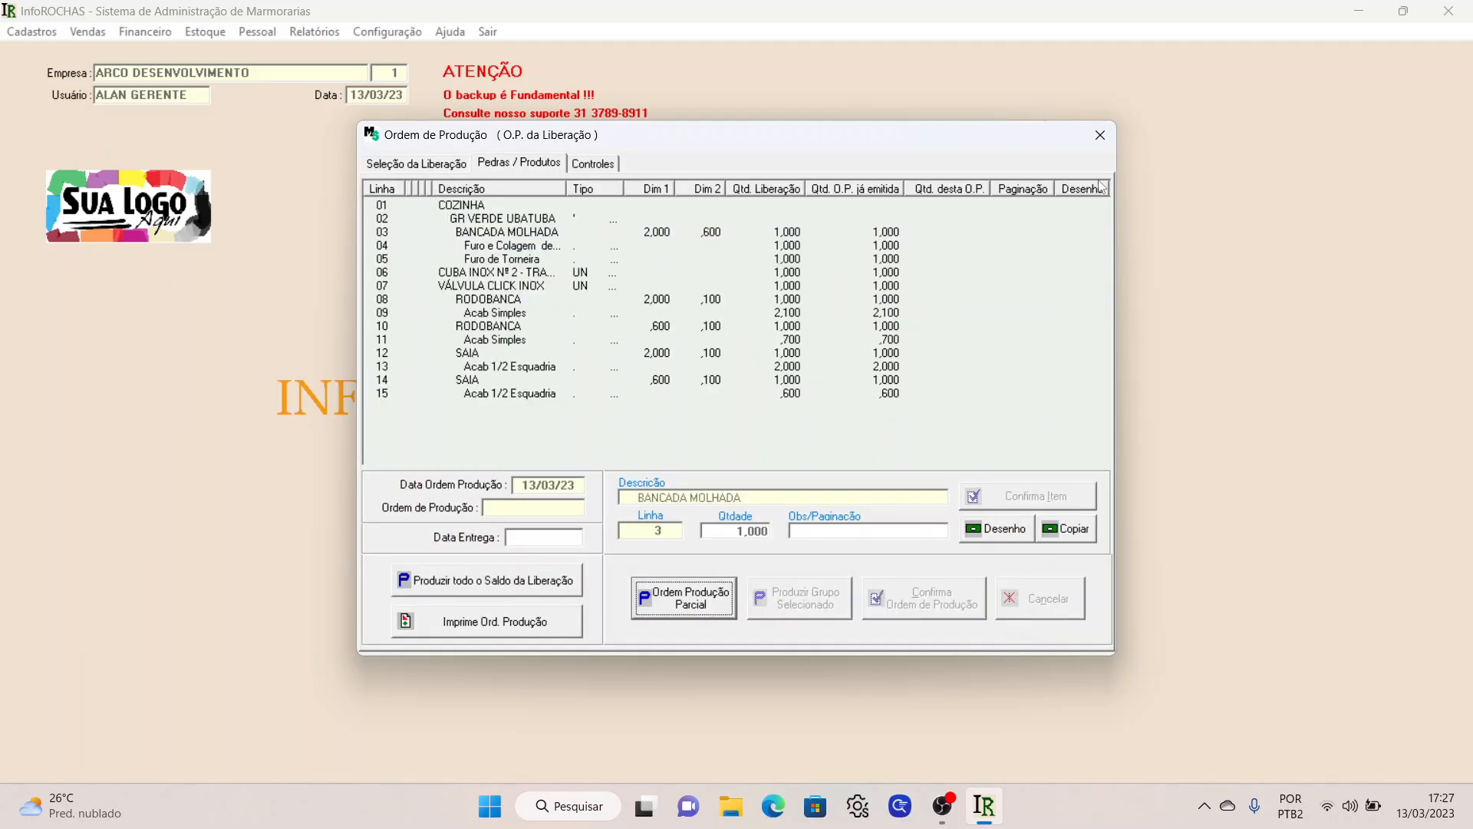
left_click(1100, 137)
- Look up the issued production order by order number in the second-copy consultation, delete it and exit the form
left_click(88, 31)
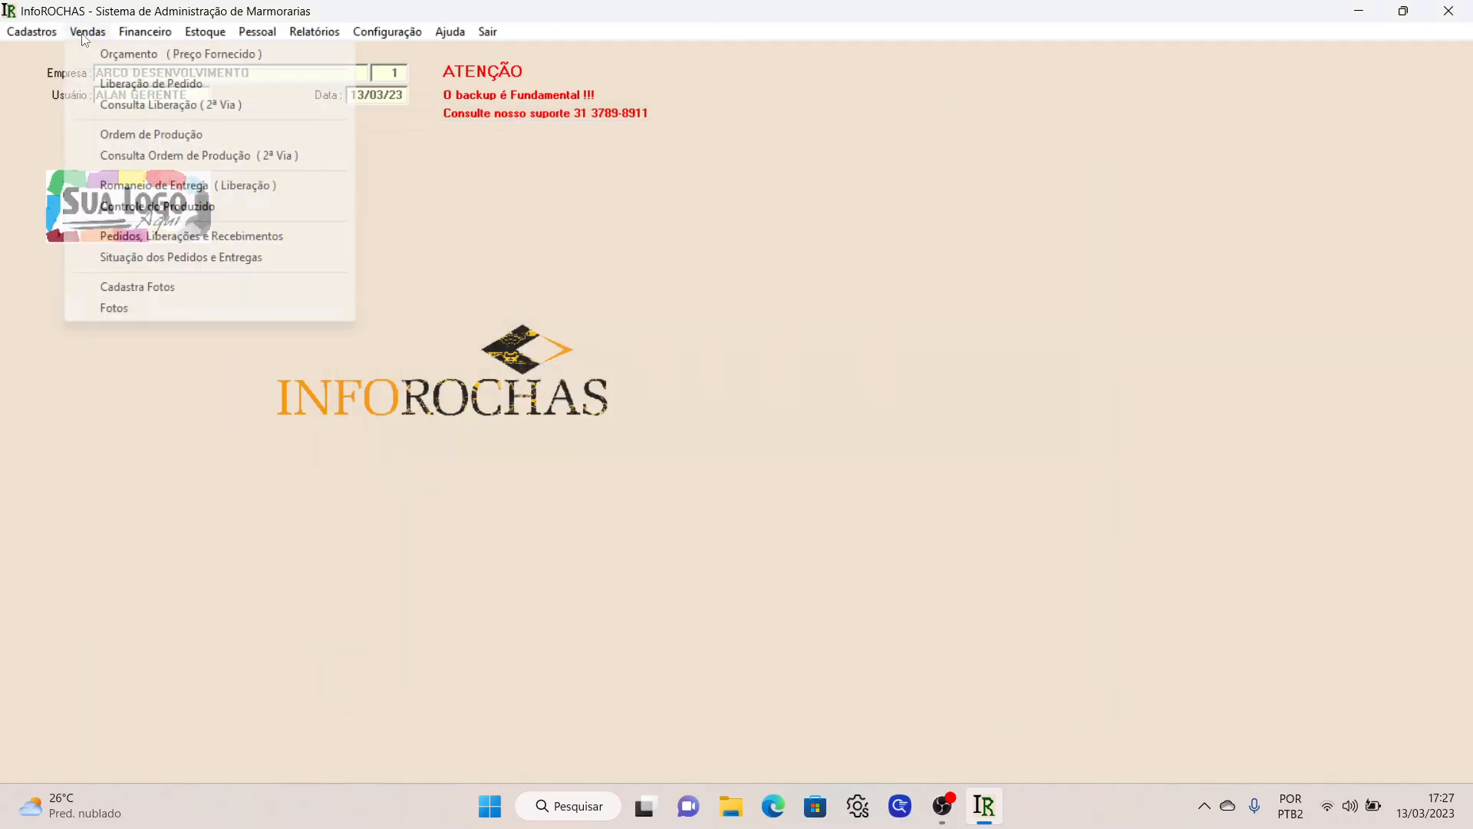
left_click(167, 159)
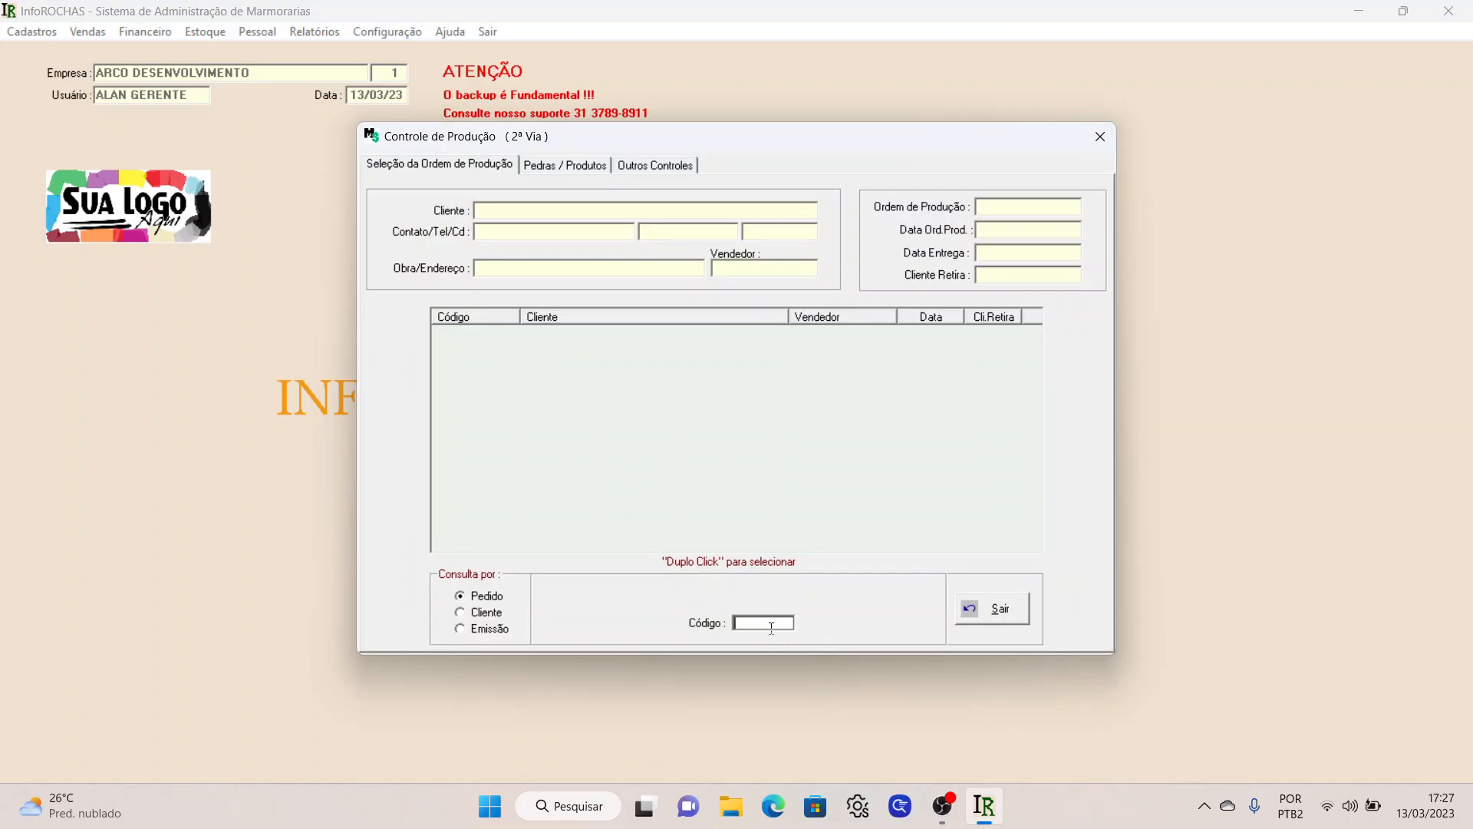
type("11445")
key("Return")
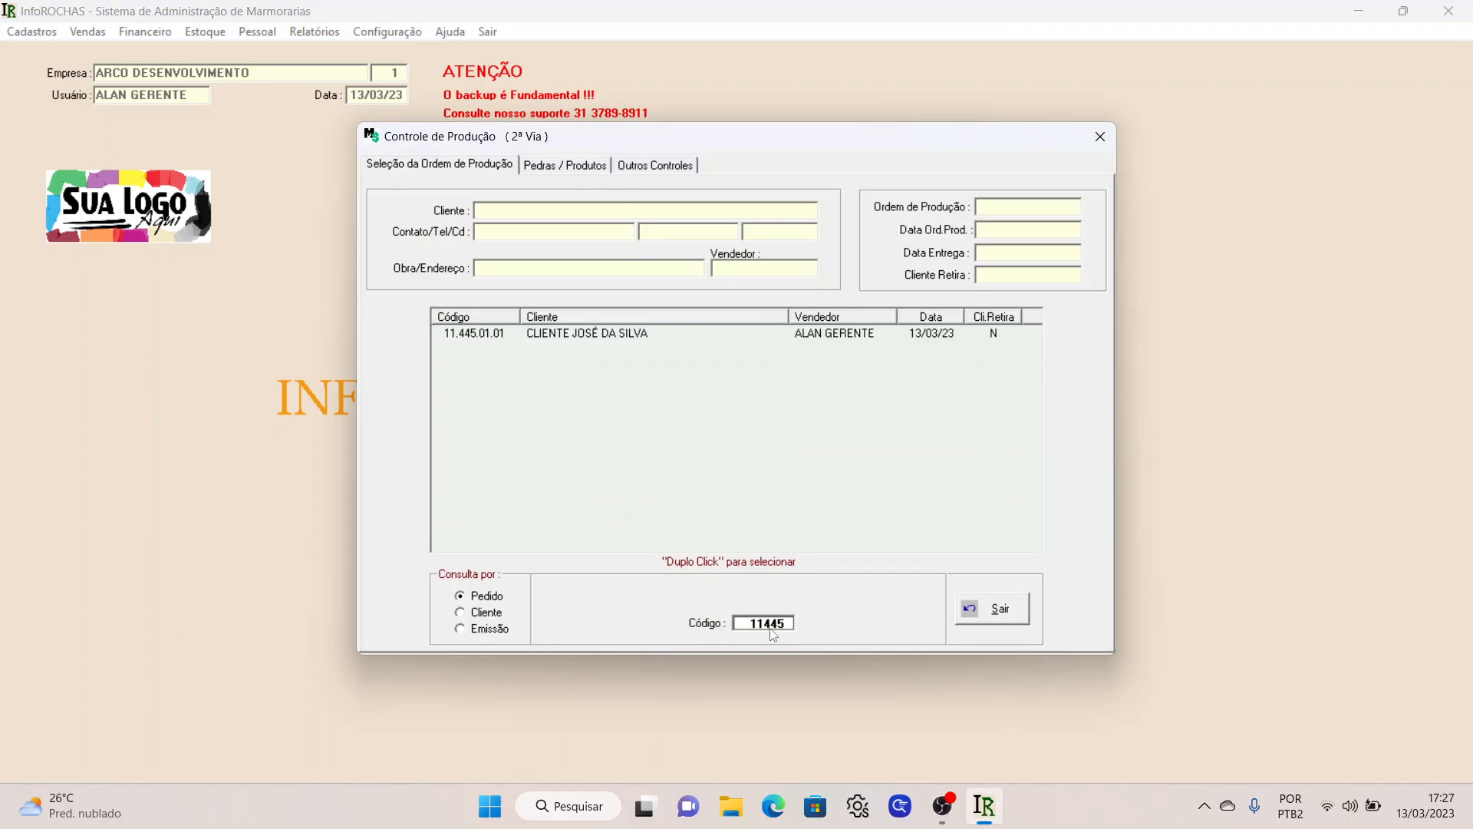
double_click(487, 333)
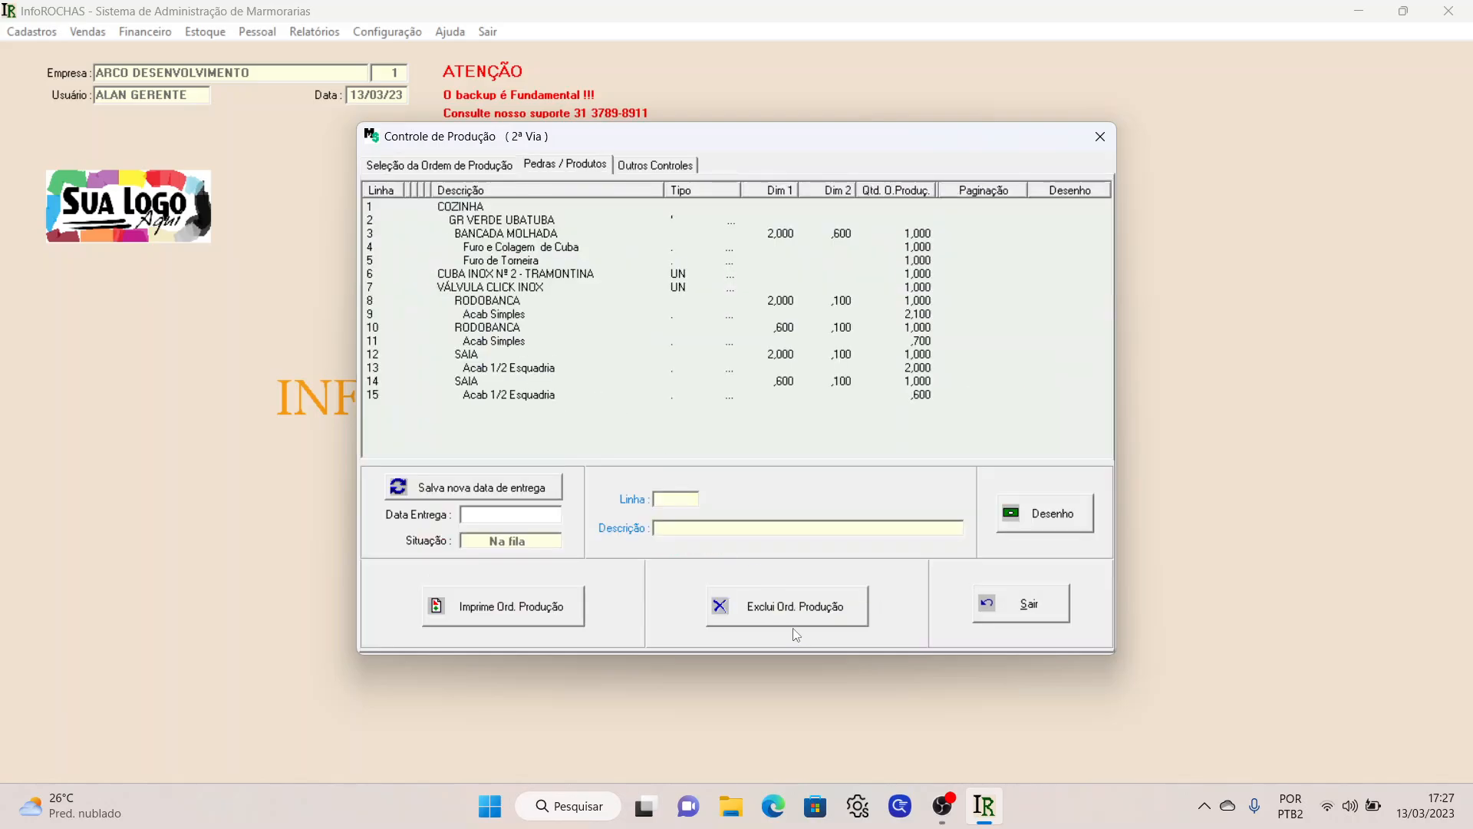
left_click(752, 624)
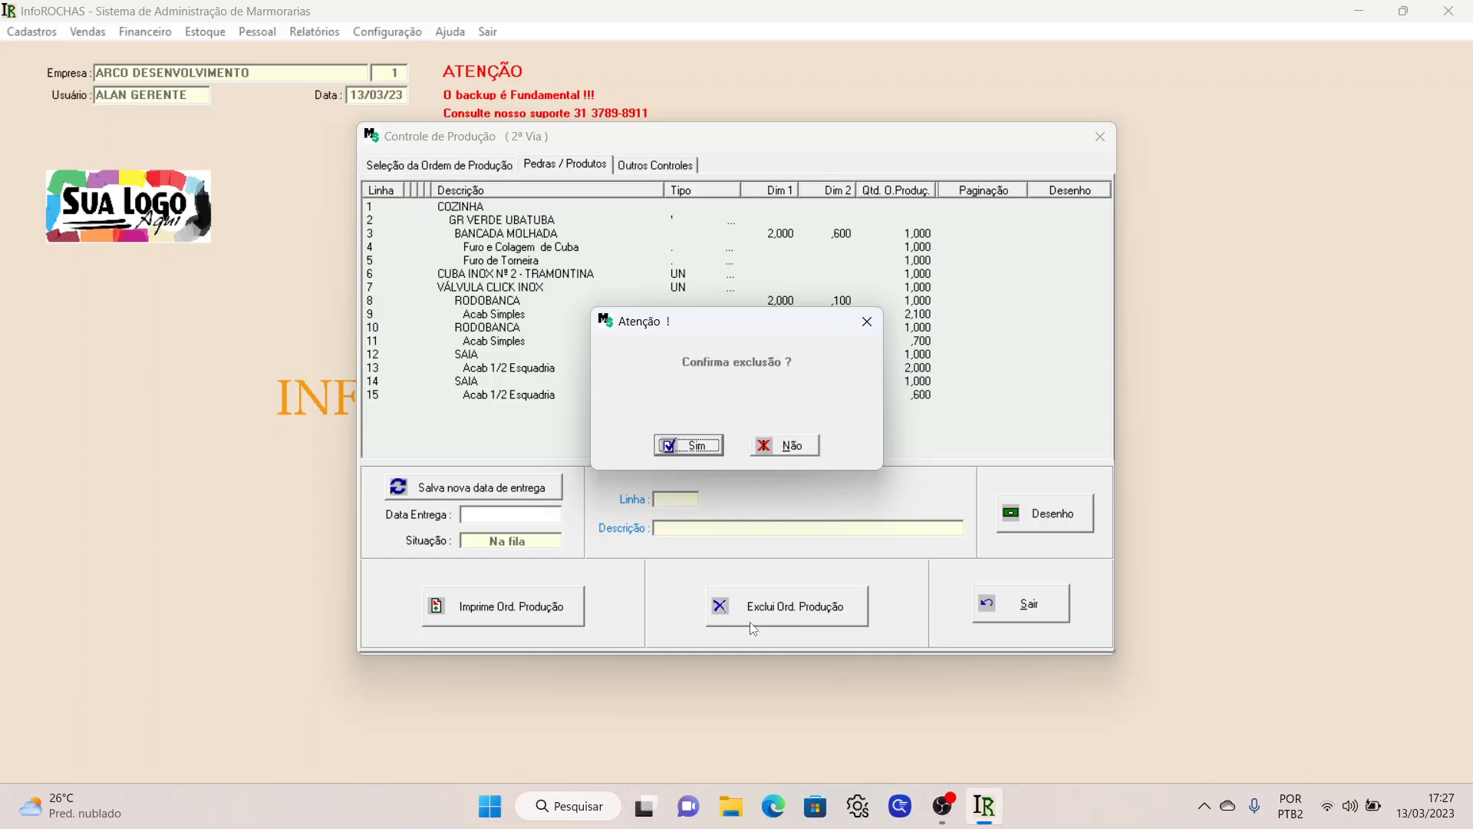
key("Return")
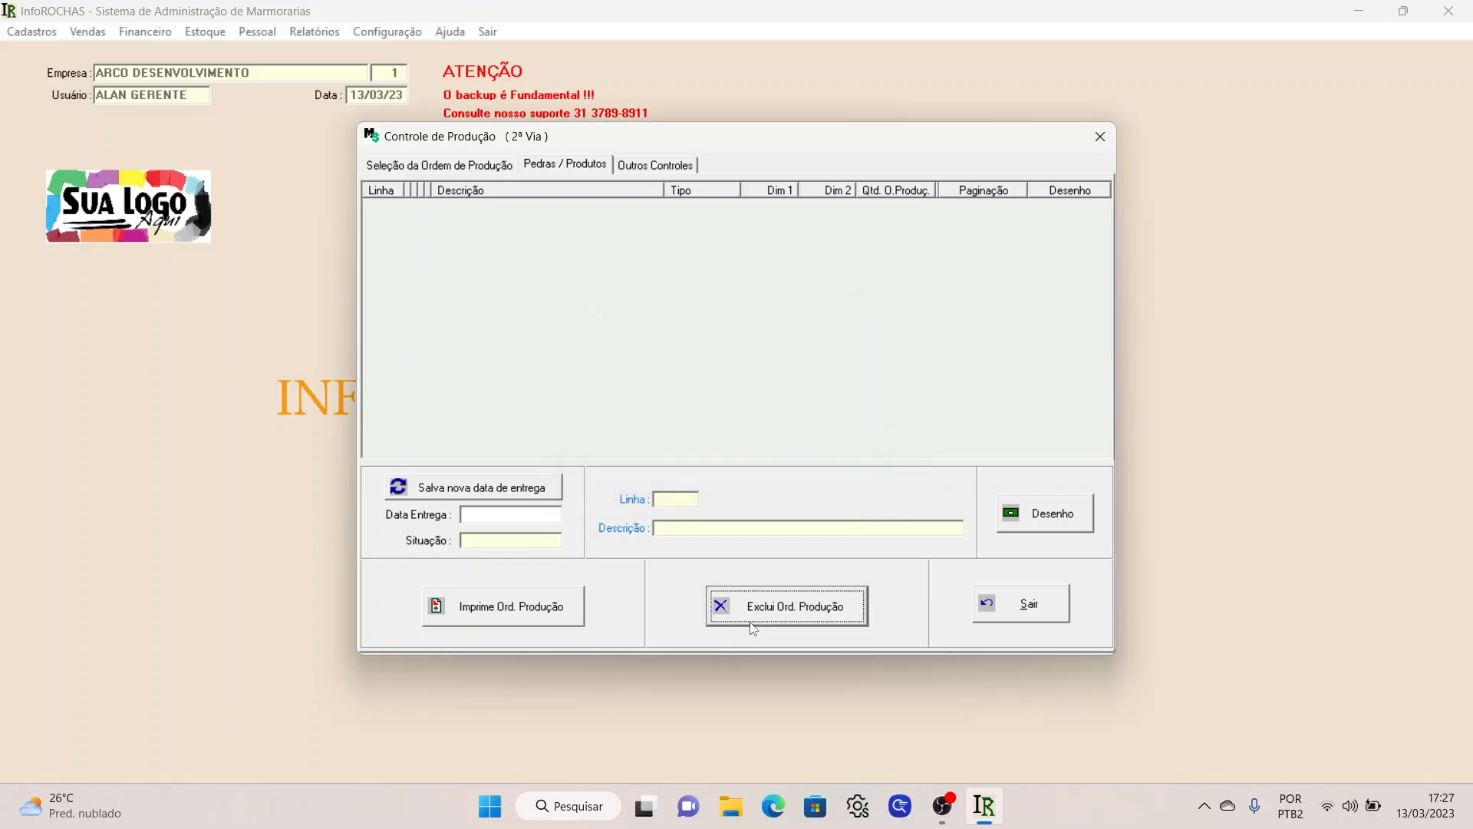
left_click(1029, 607)
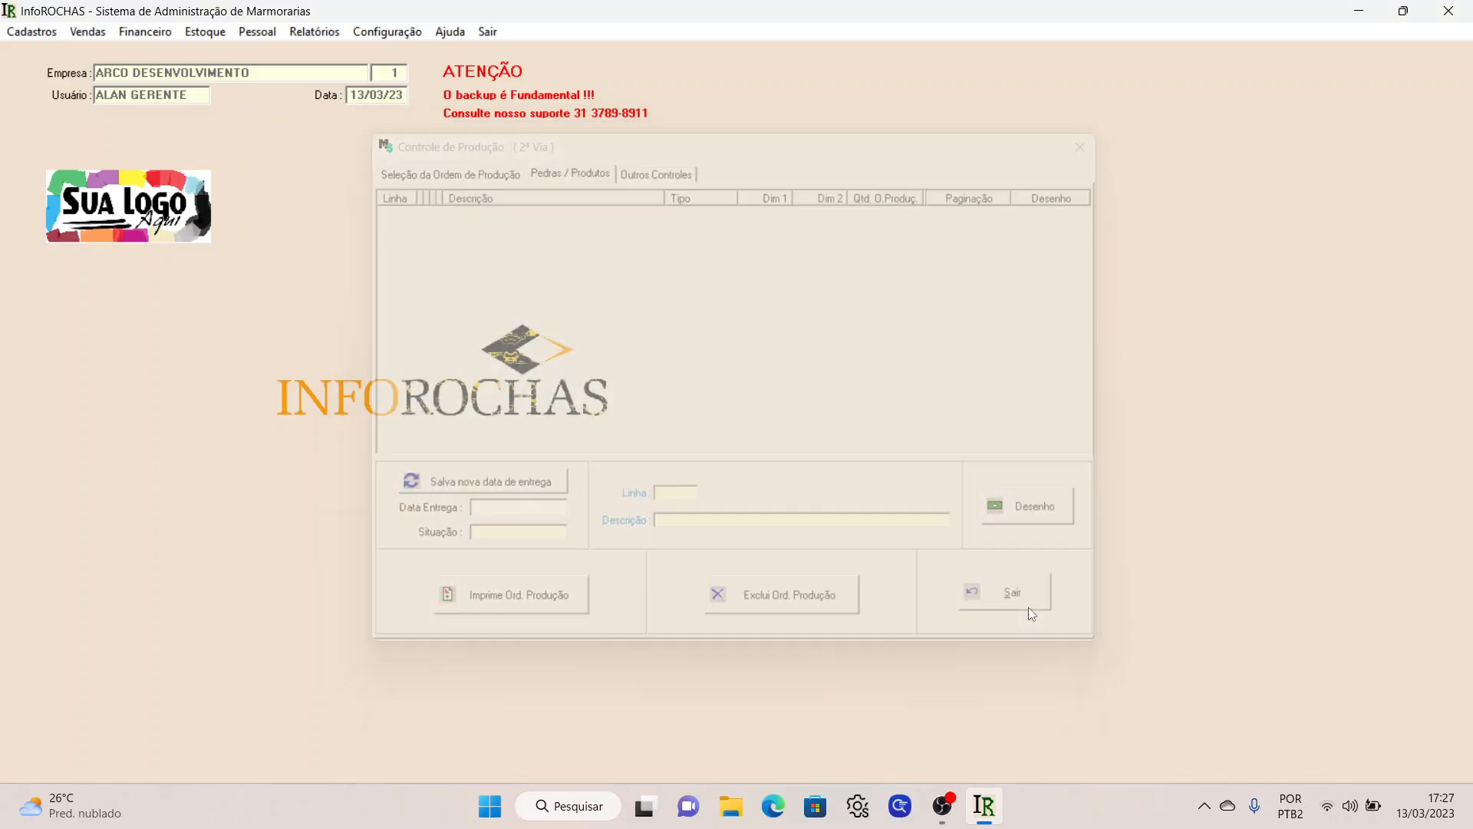
- Open the Ordem de Produção form, look up the releases by order number and select the first release
left_click(87, 32)
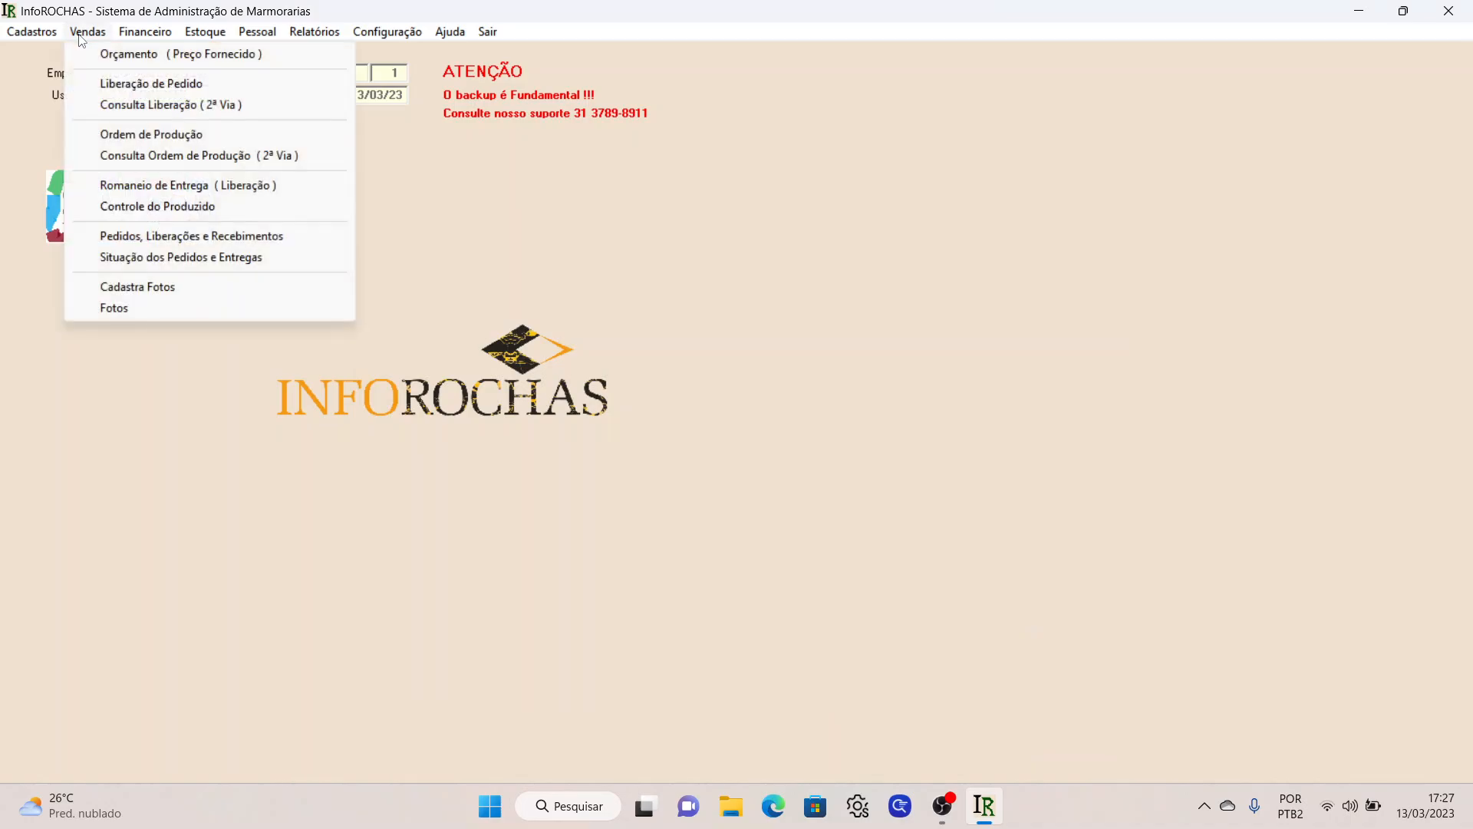
left_click(146, 135)
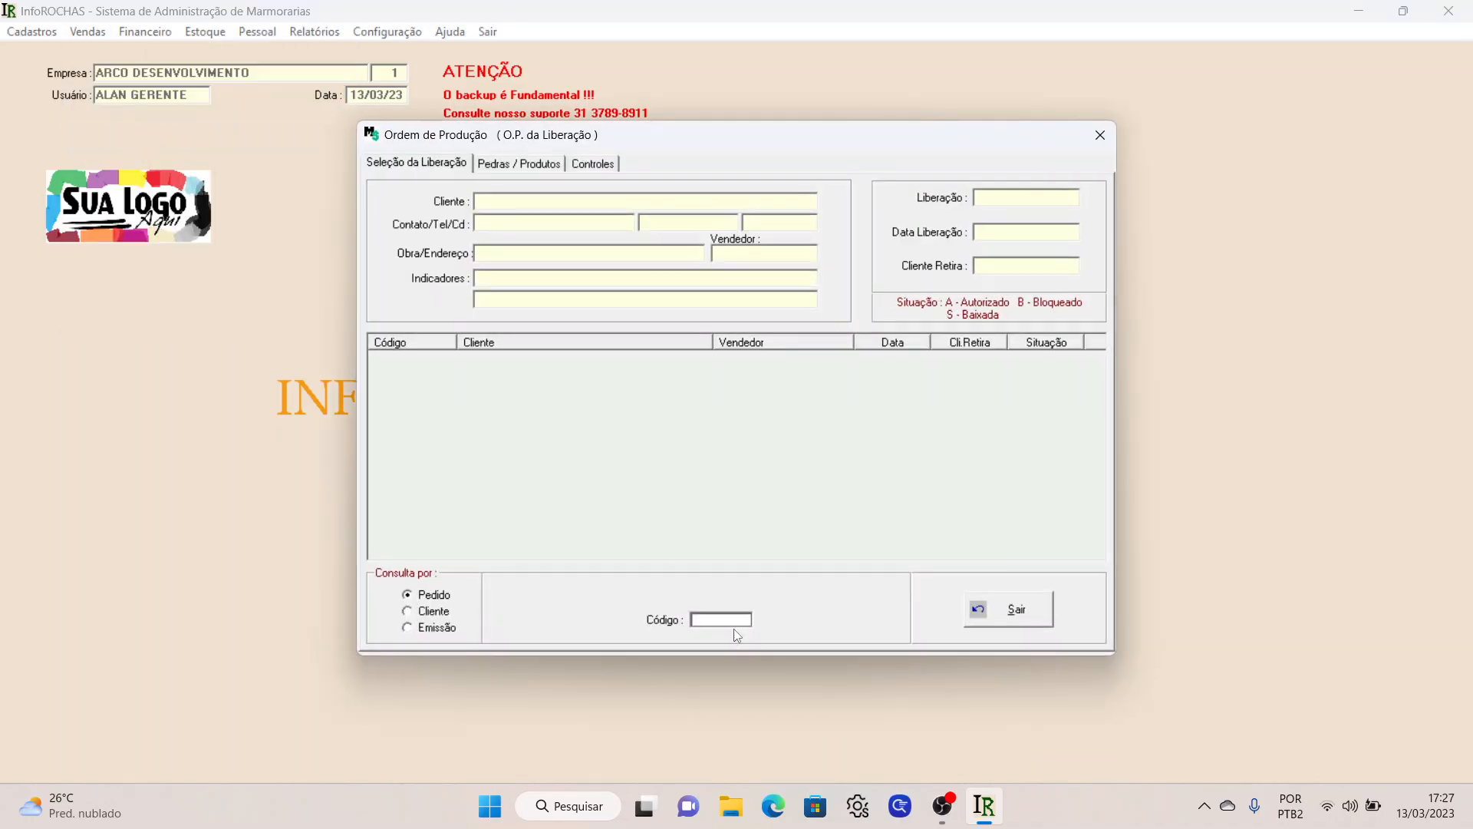
left_click(727, 619)
type("11445")
key("Return")
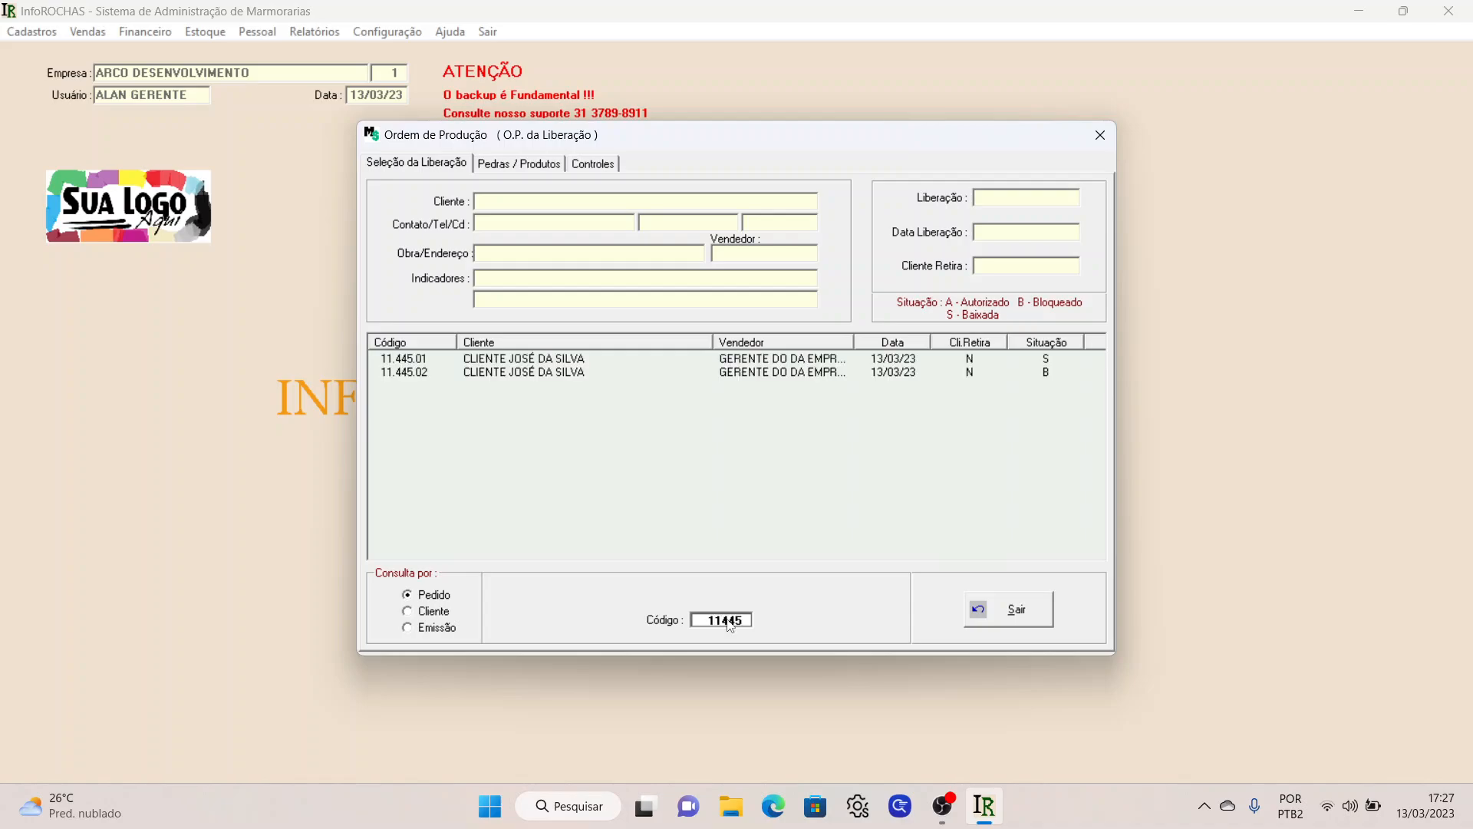
left_click(416, 362)
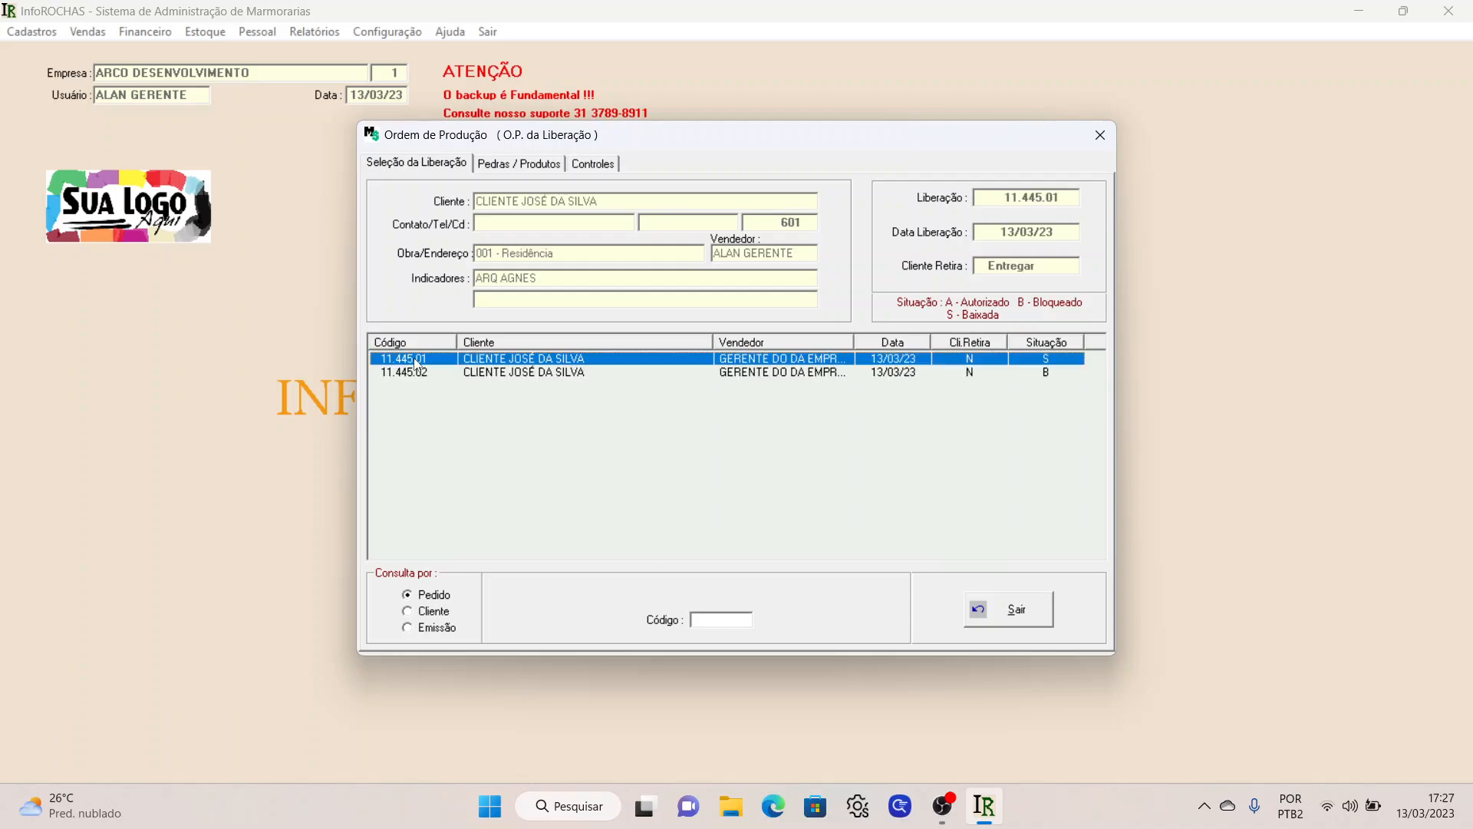
- Start a partial production order for the selected release and produce the entire COZINHA group
left_click(531, 167)
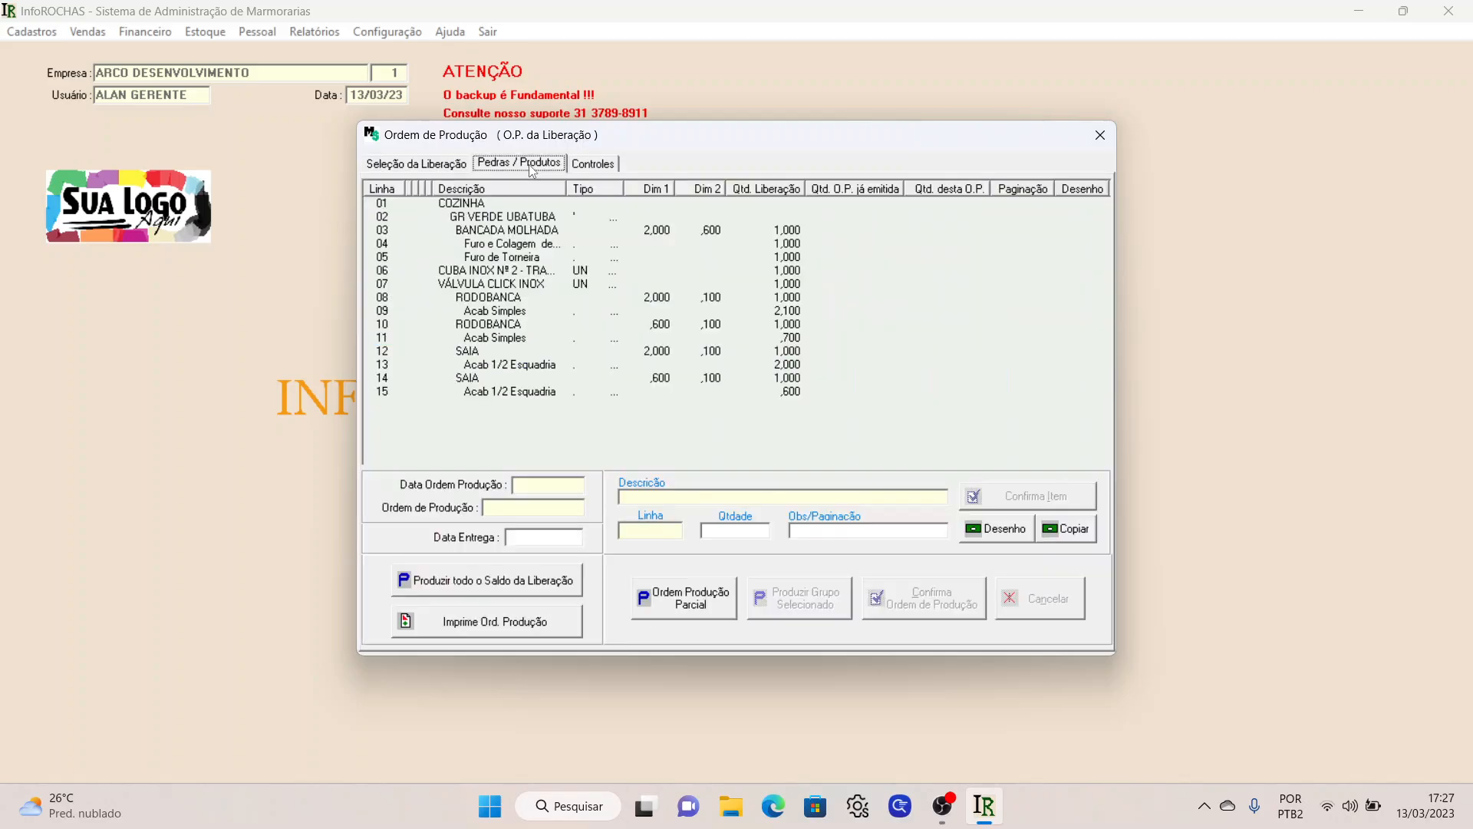
left_click(675, 591)
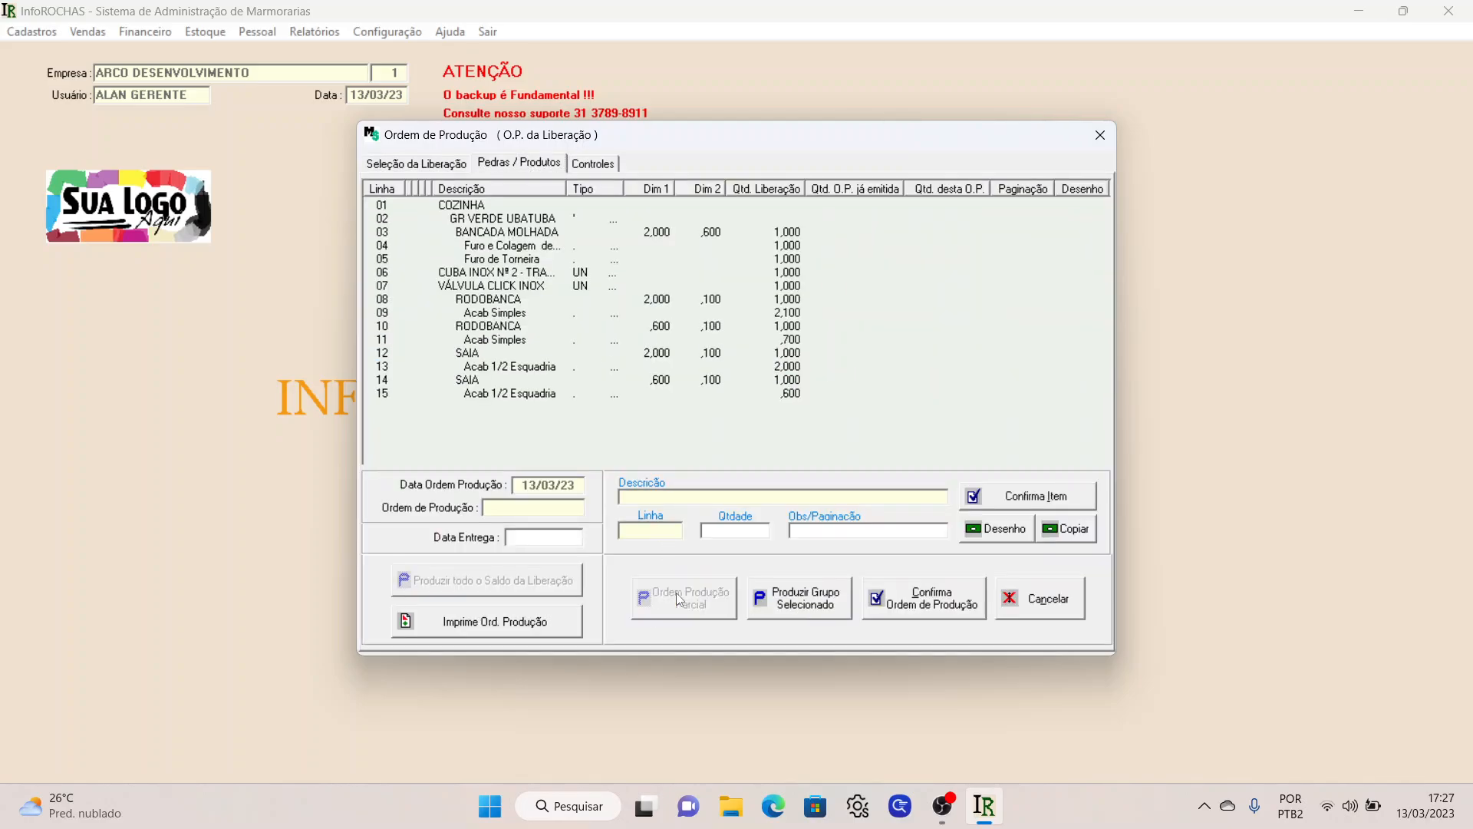
left_click(468, 206)
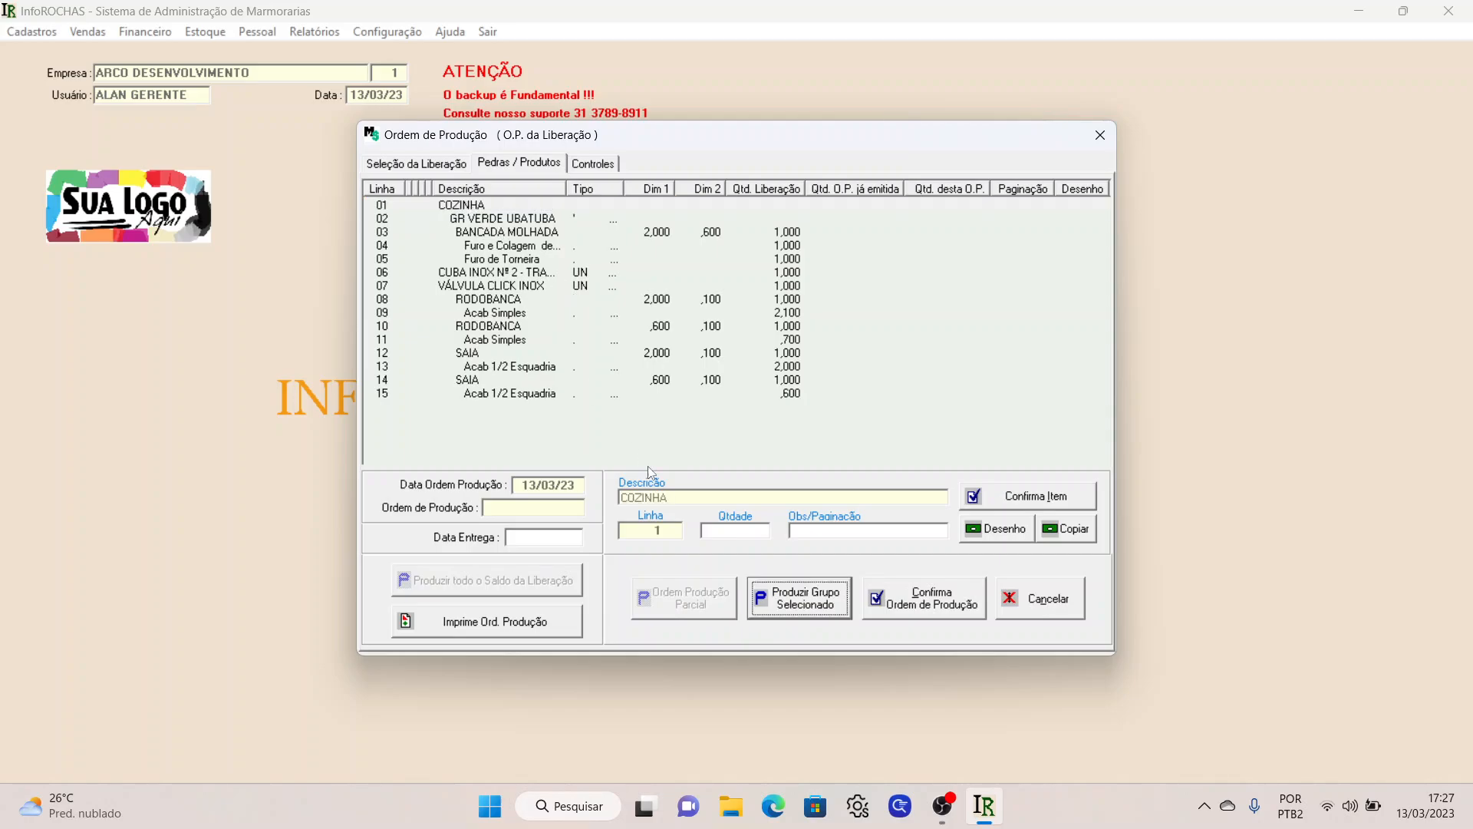
left_click(791, 606)
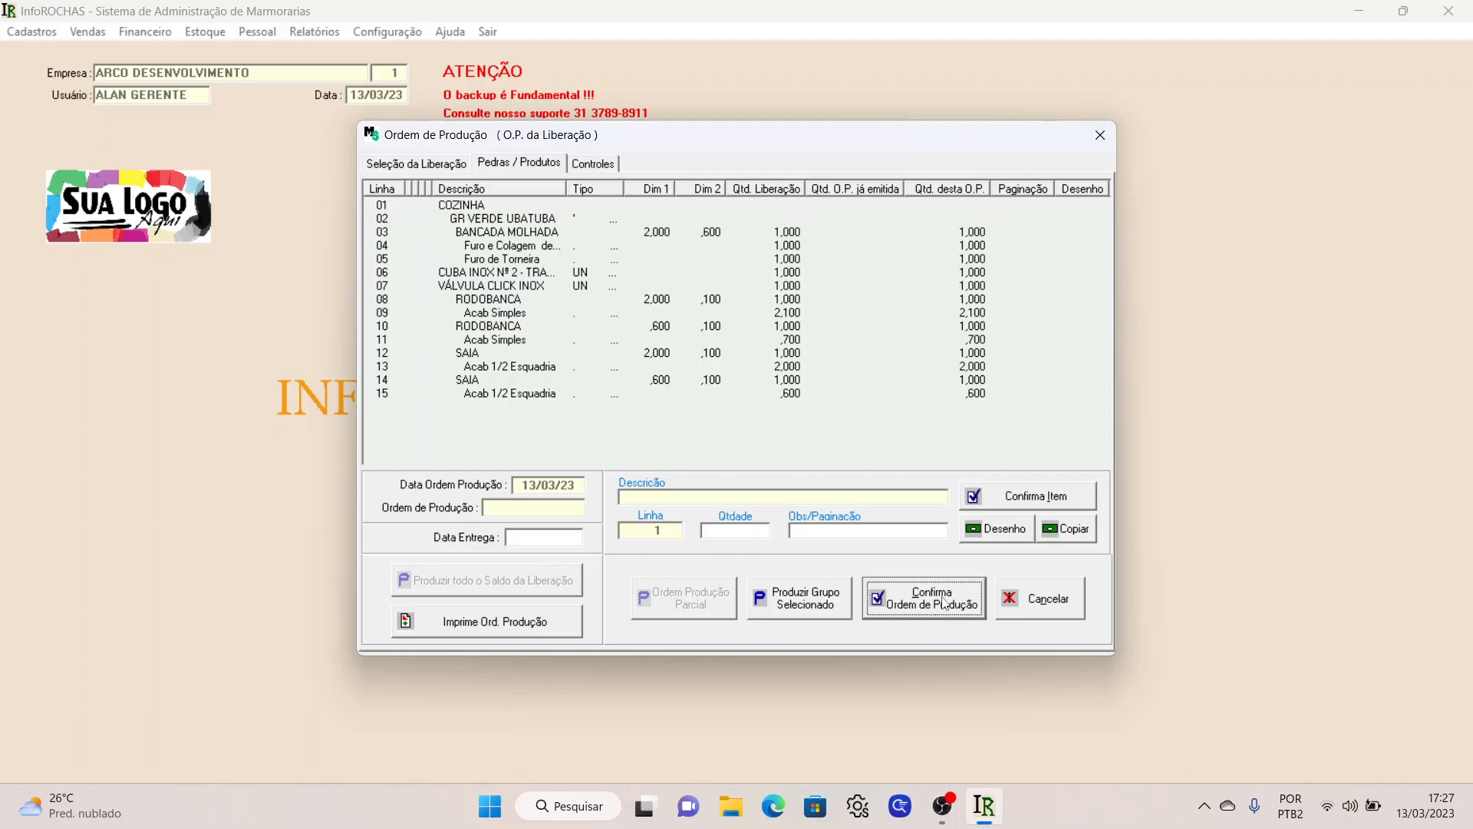
- Attach the drawing testepia to the BANCADA MOLHADA on line 03 and confirm the production order
left_click(979, 535)
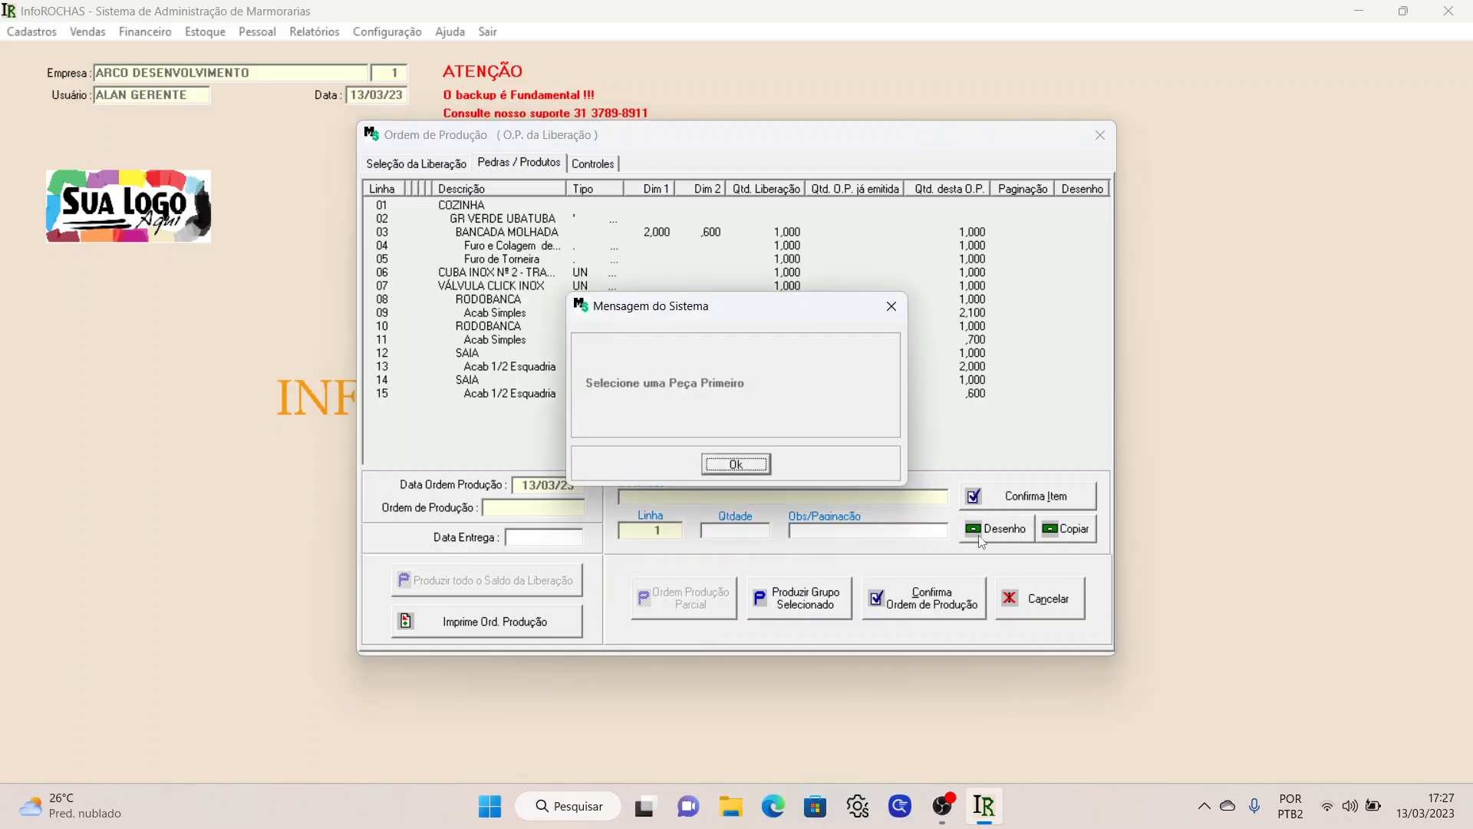
left_click(727, 463)
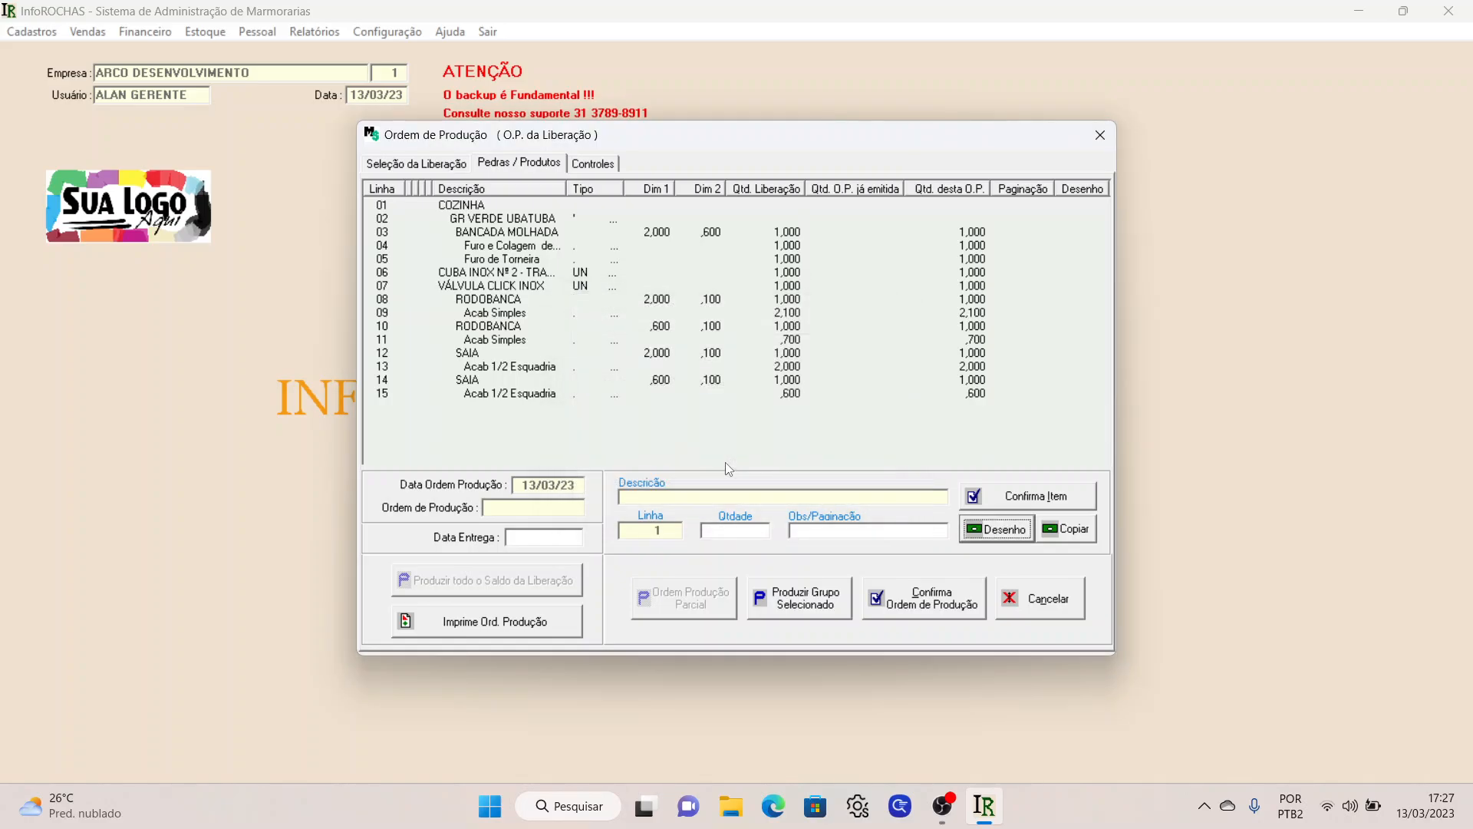
left_click(492, 233)
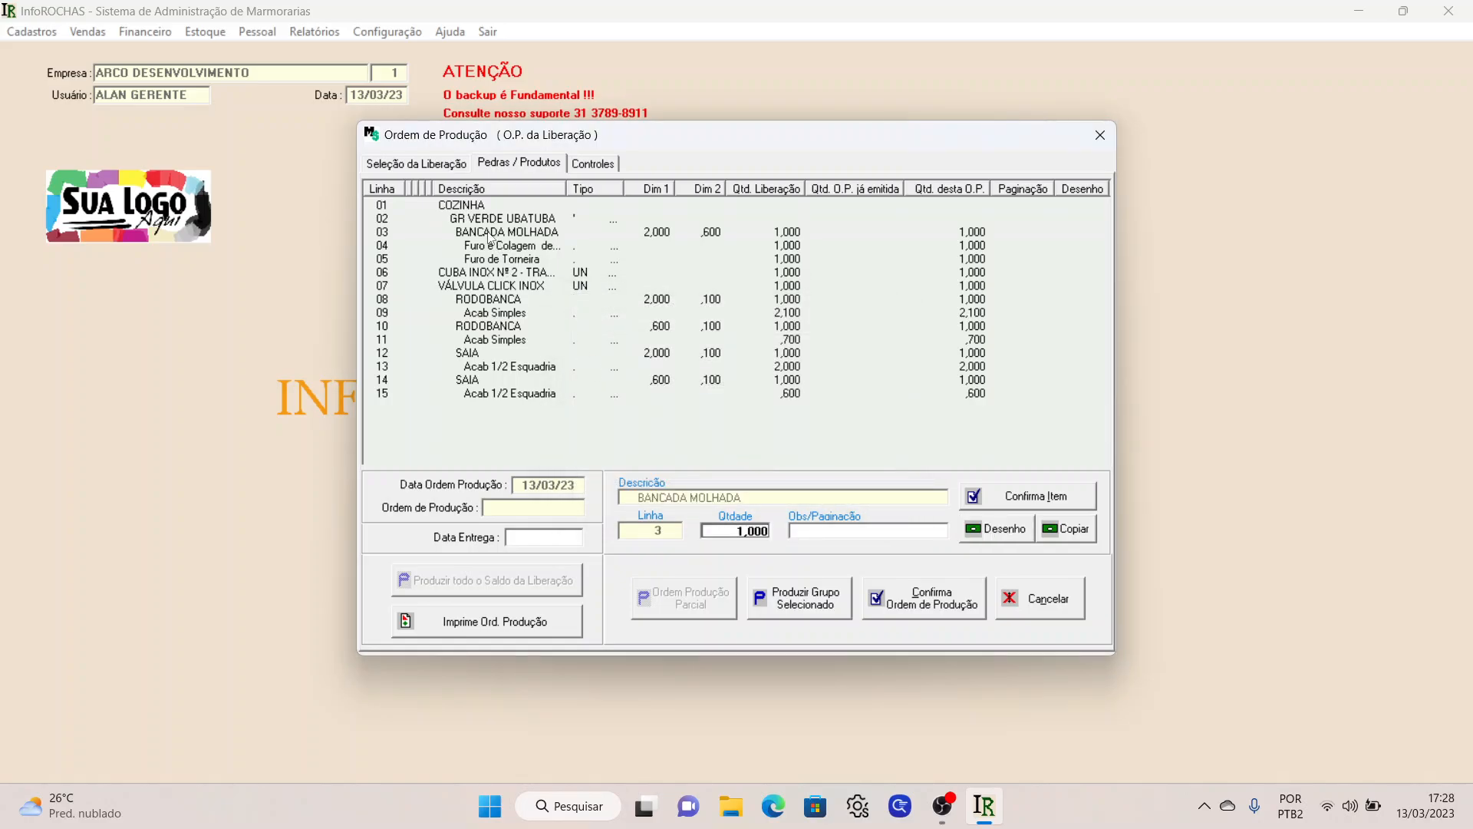
left_click(992, 539)
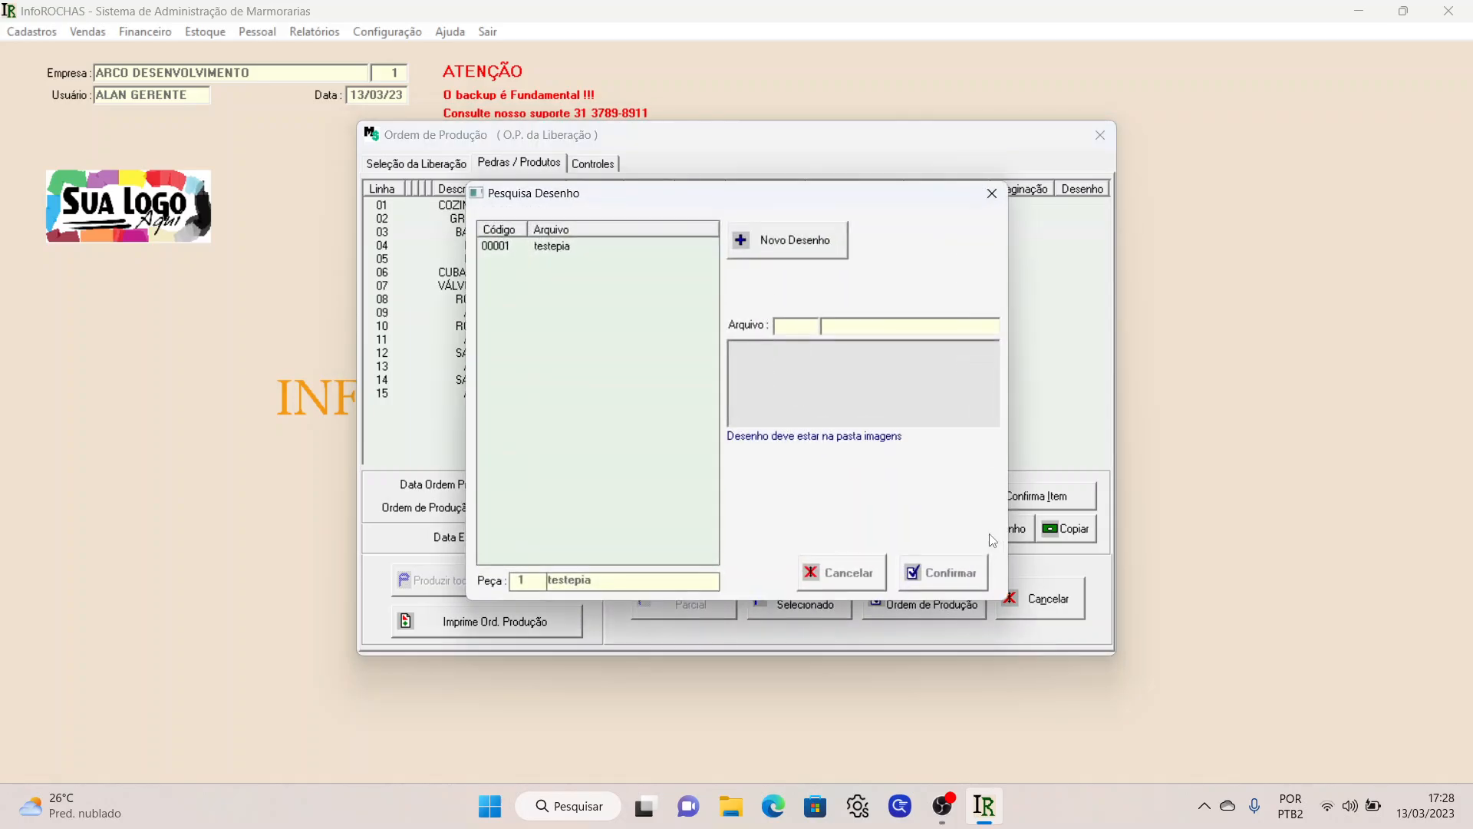
left_click(512, 247)
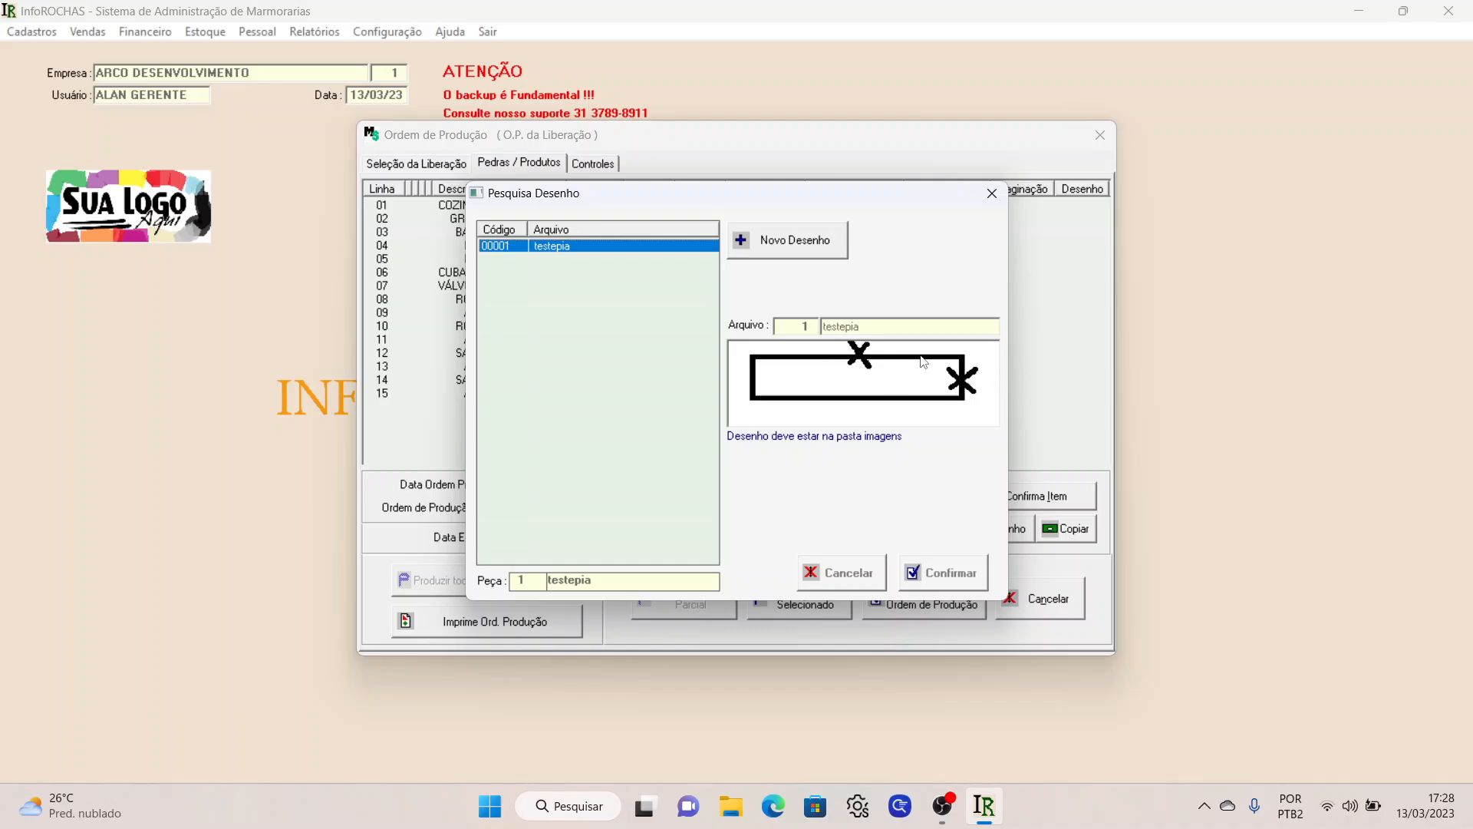
left_click(959, 574)
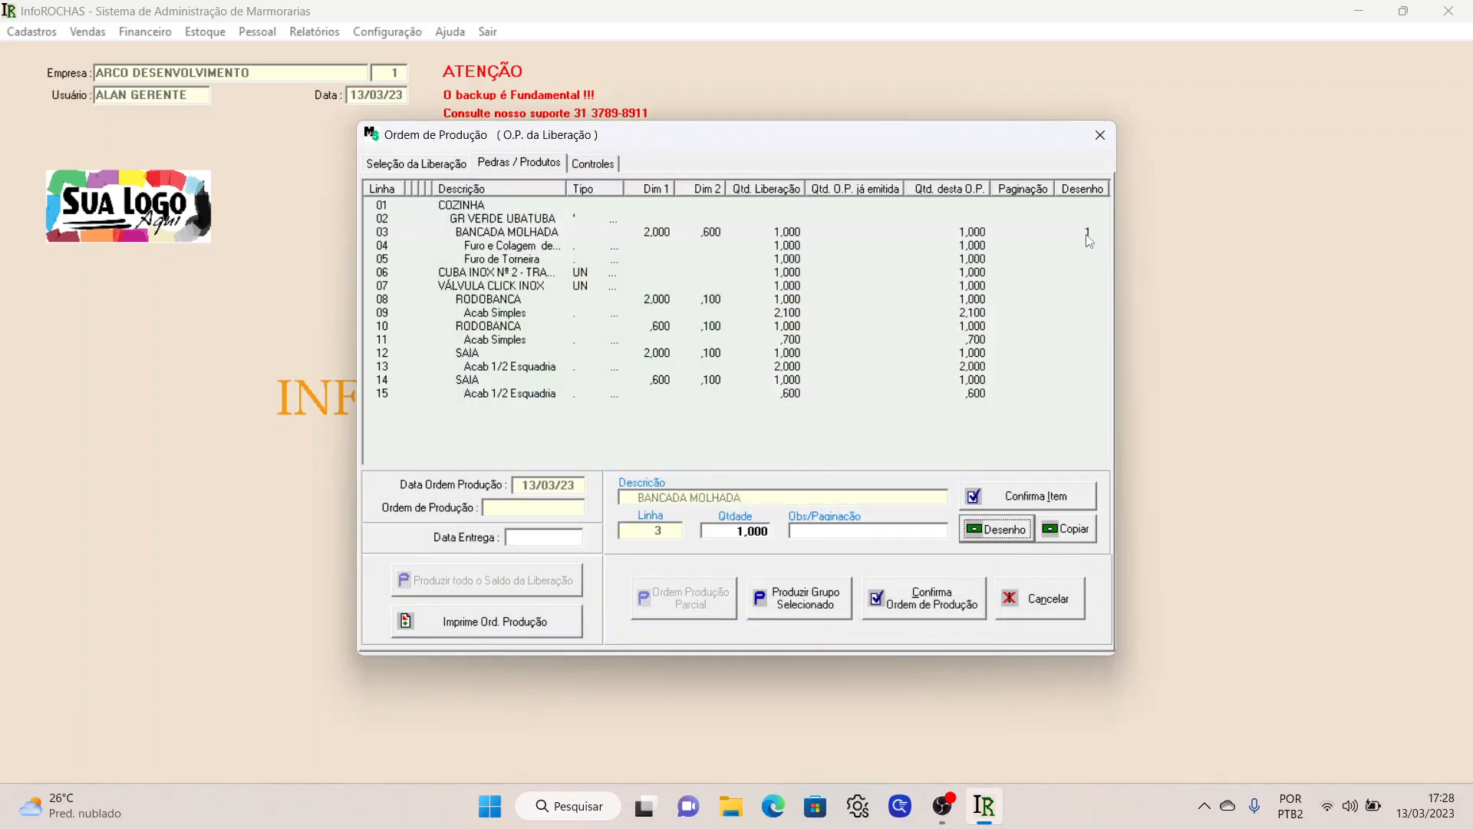
left_click(935, 592)
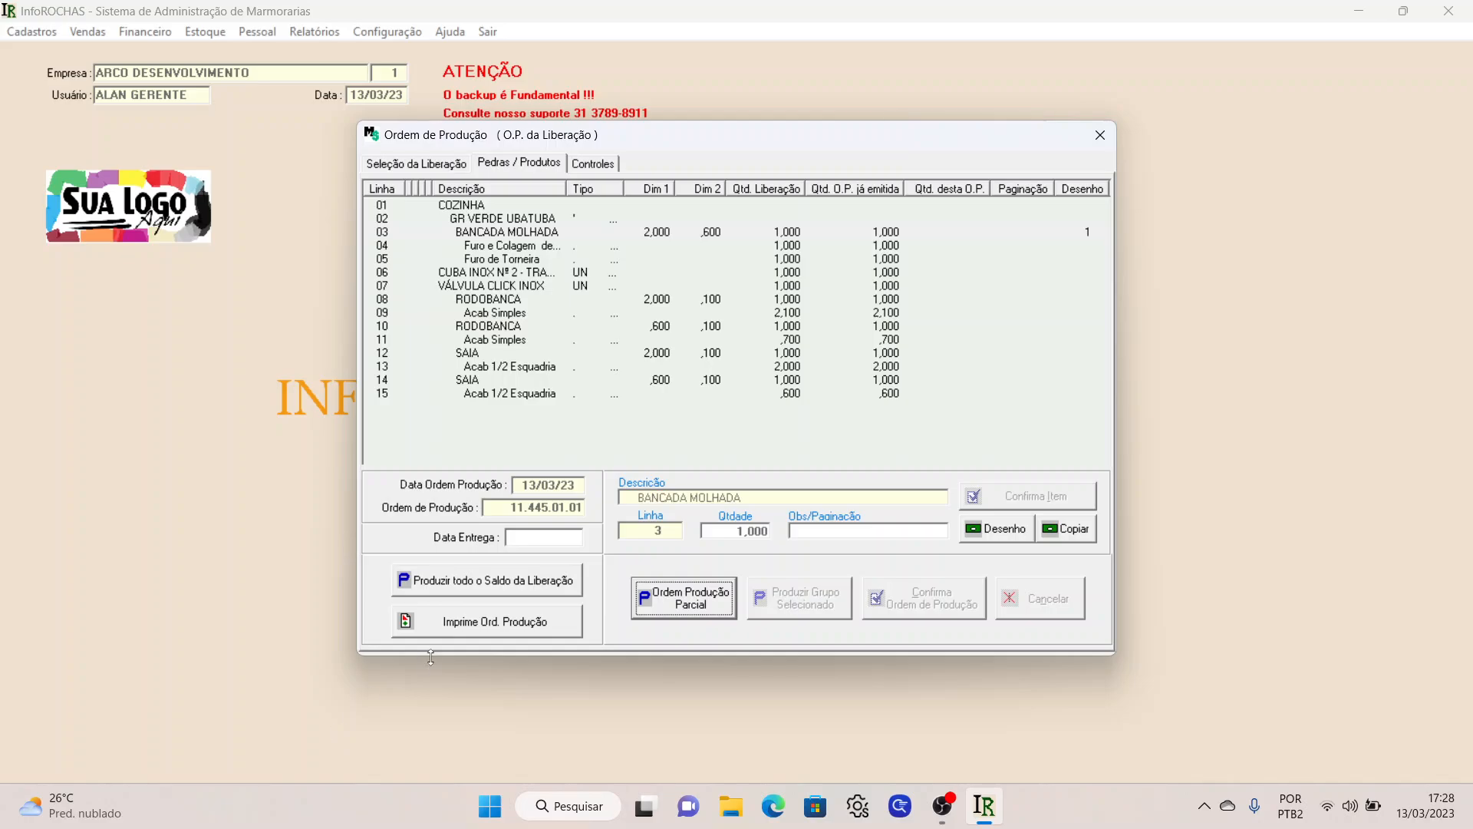
- Preview the Ordem de Produção 1 report with Microsoft Print to PDF in portrait and examine its pieces and drawing
left_click(461, 630)
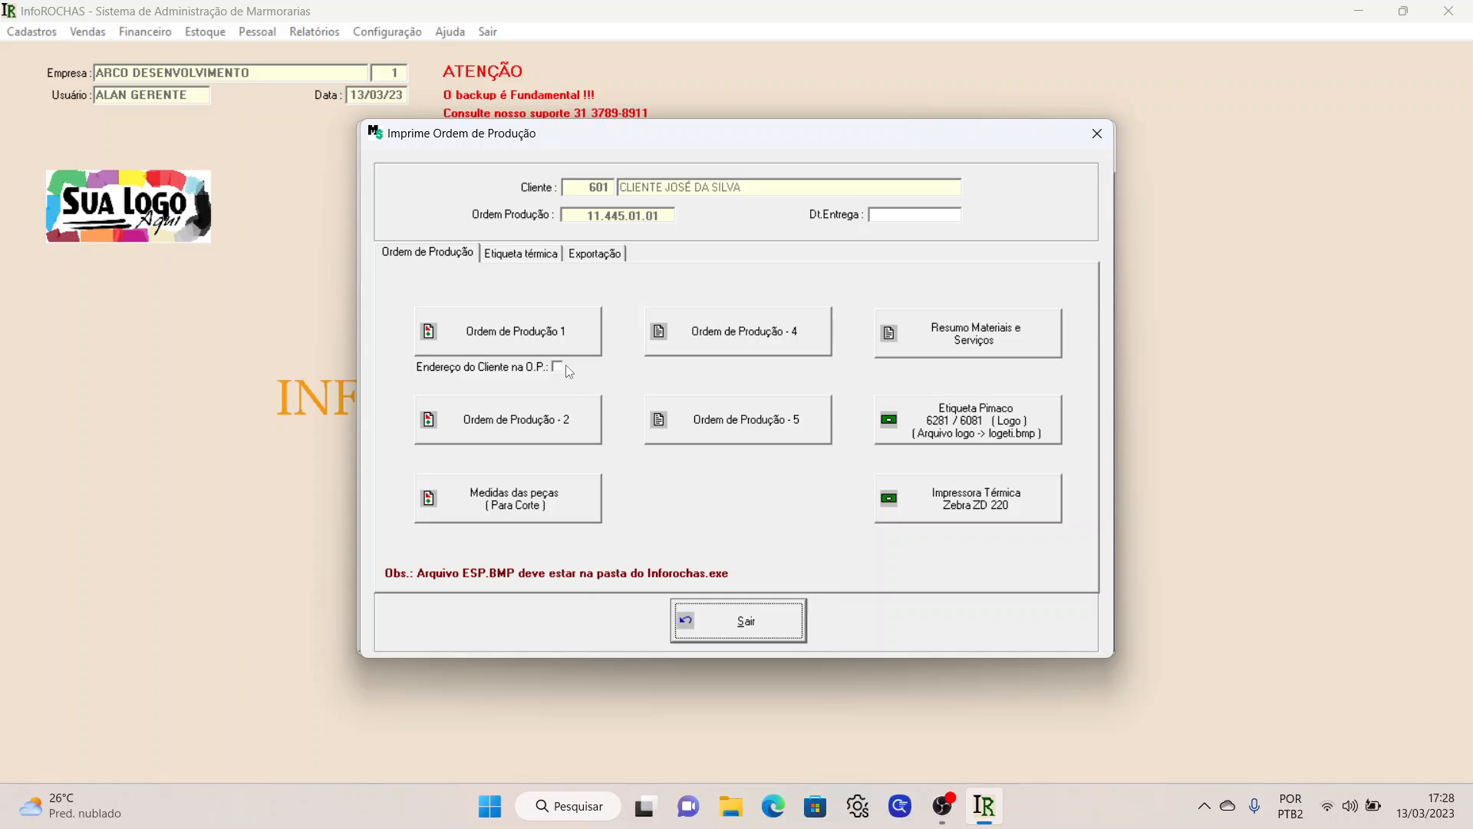
left_click(554, 340)
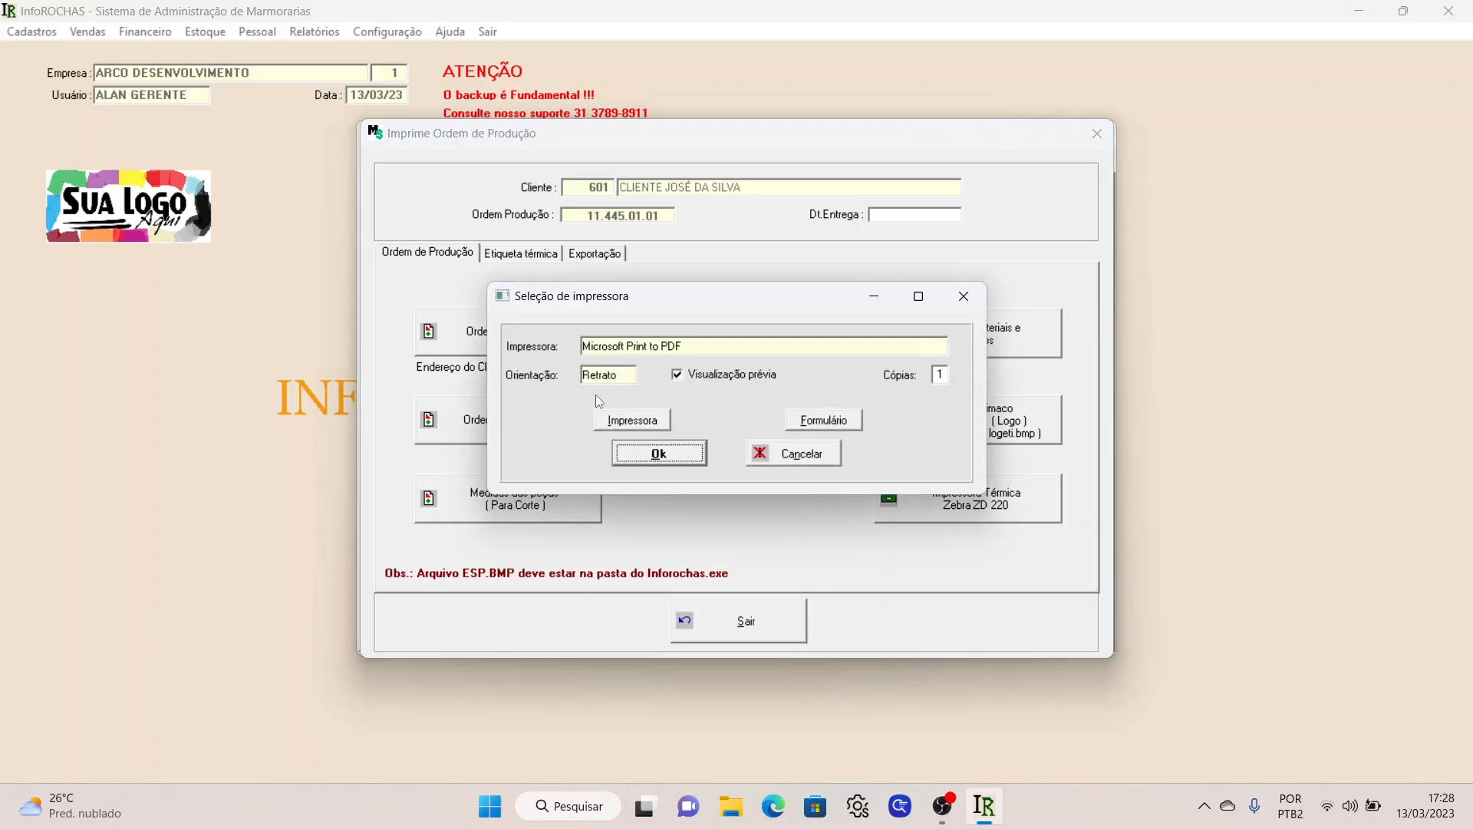
left_click(651, 454)
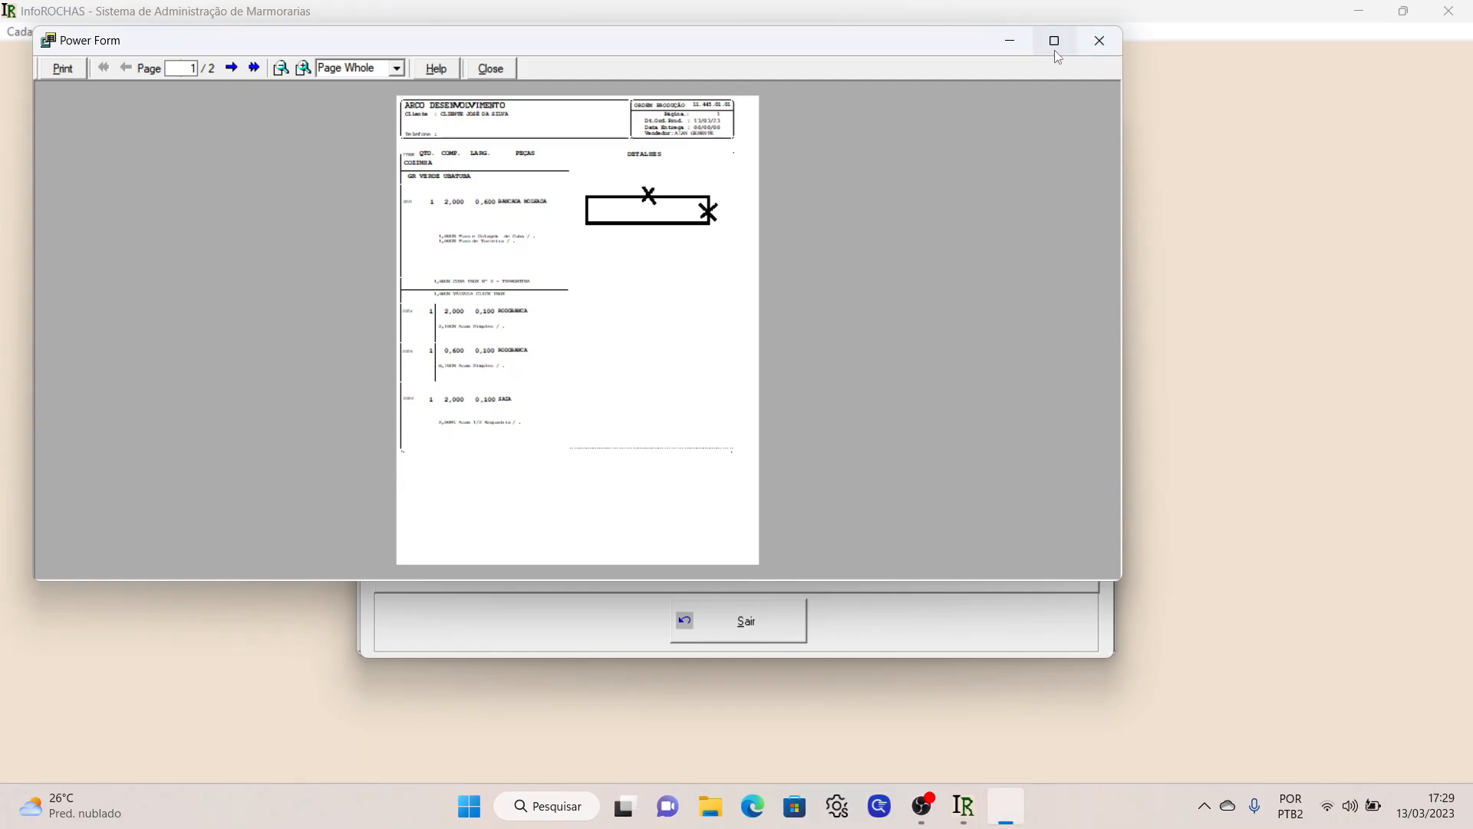
left_click(1058, 42)
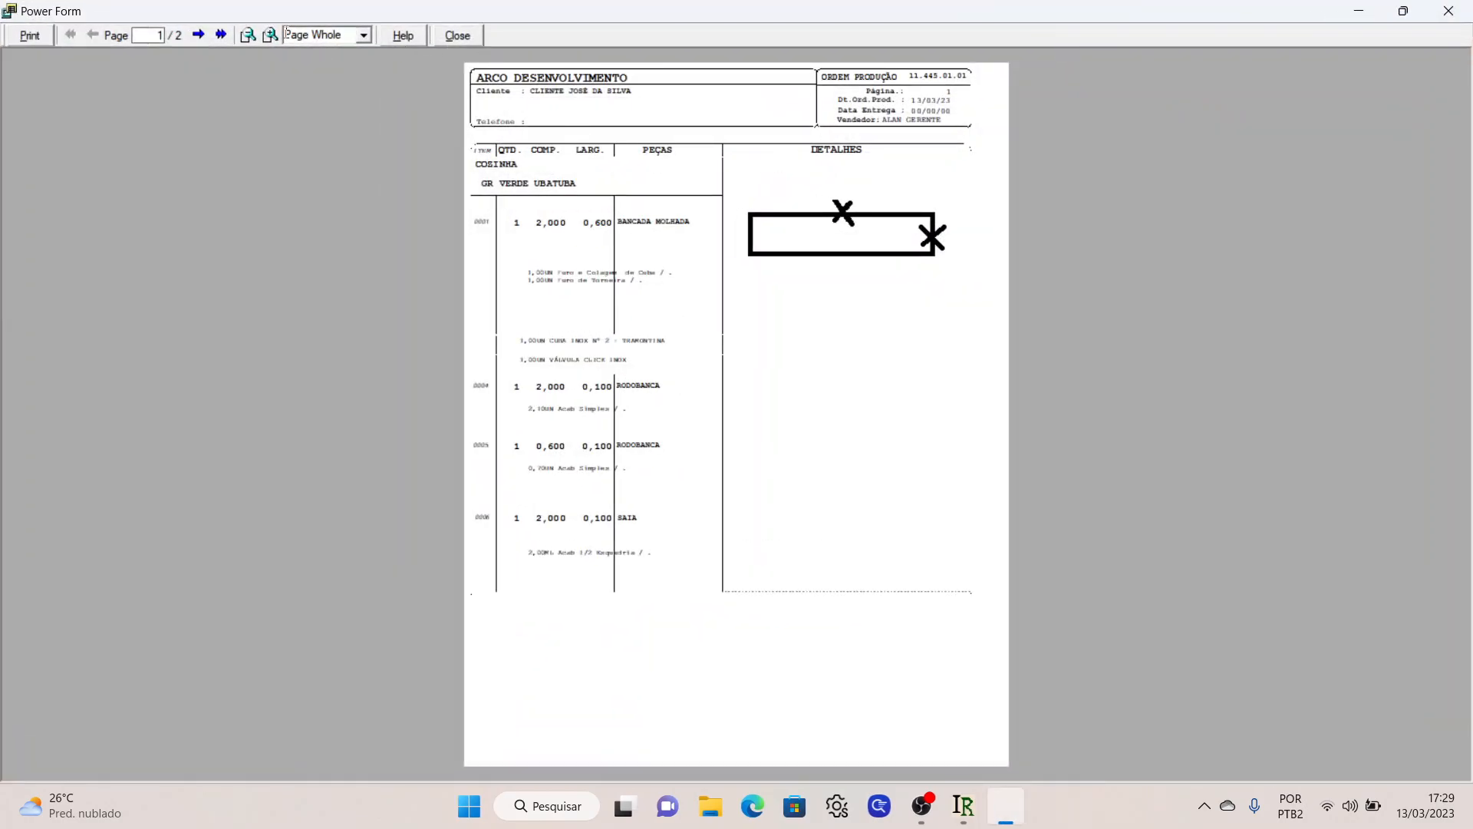
left_click(270, 35)
left_click(270, 35)
left_click(270, 35)
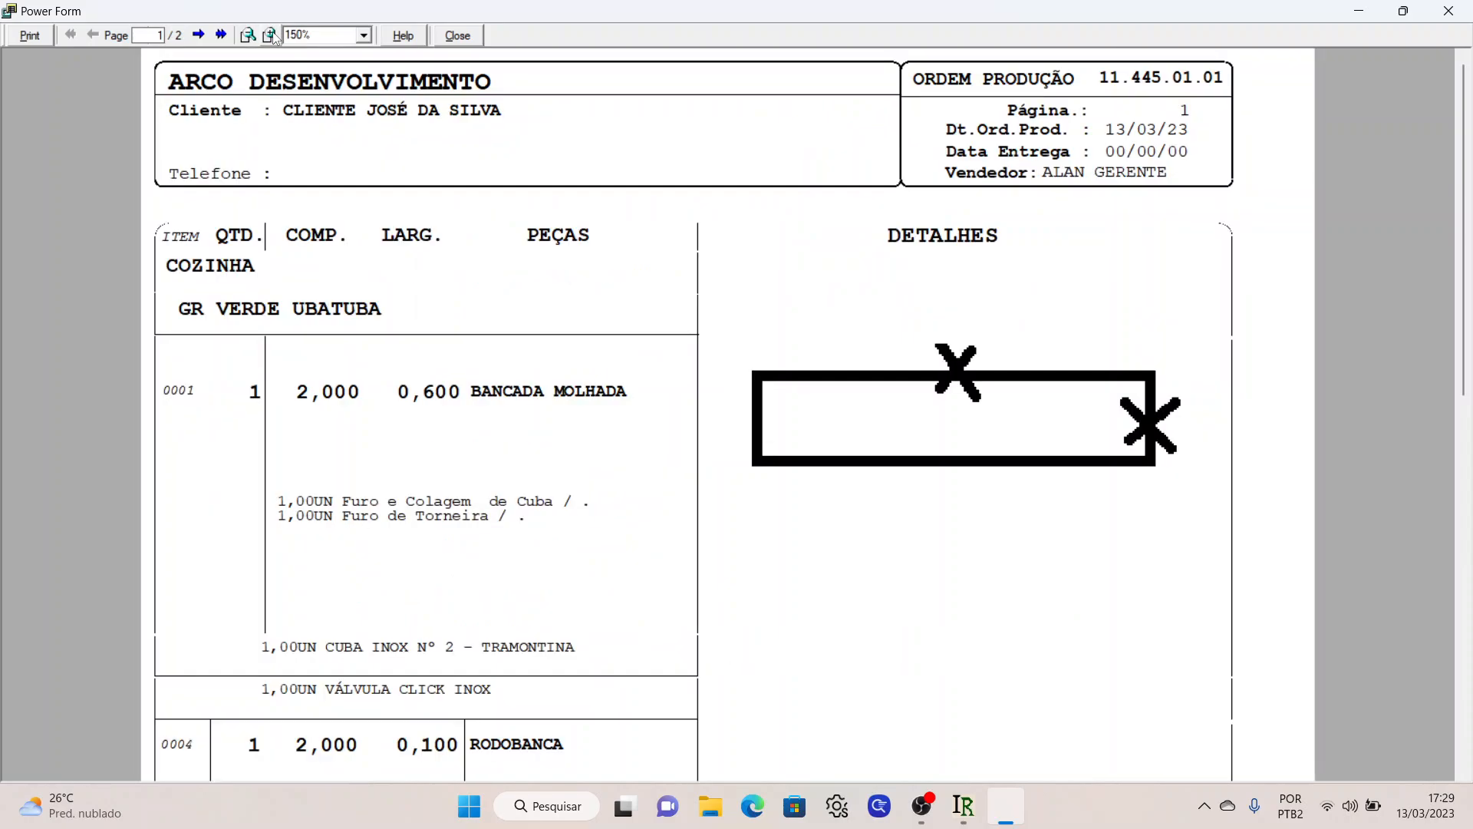
left_click(270, 35)
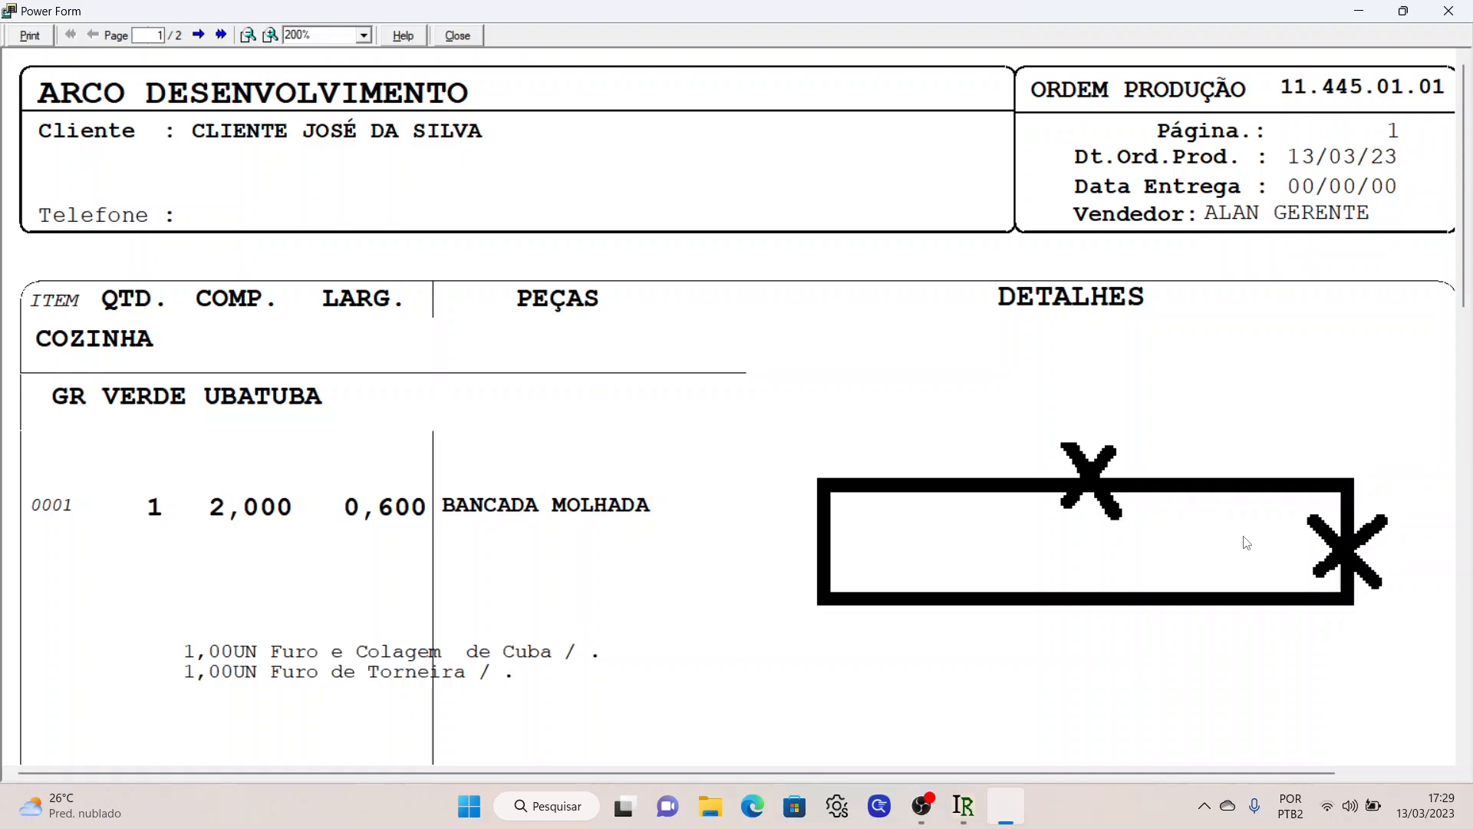
left_click(1468, 720)
left_click(1468, 720)
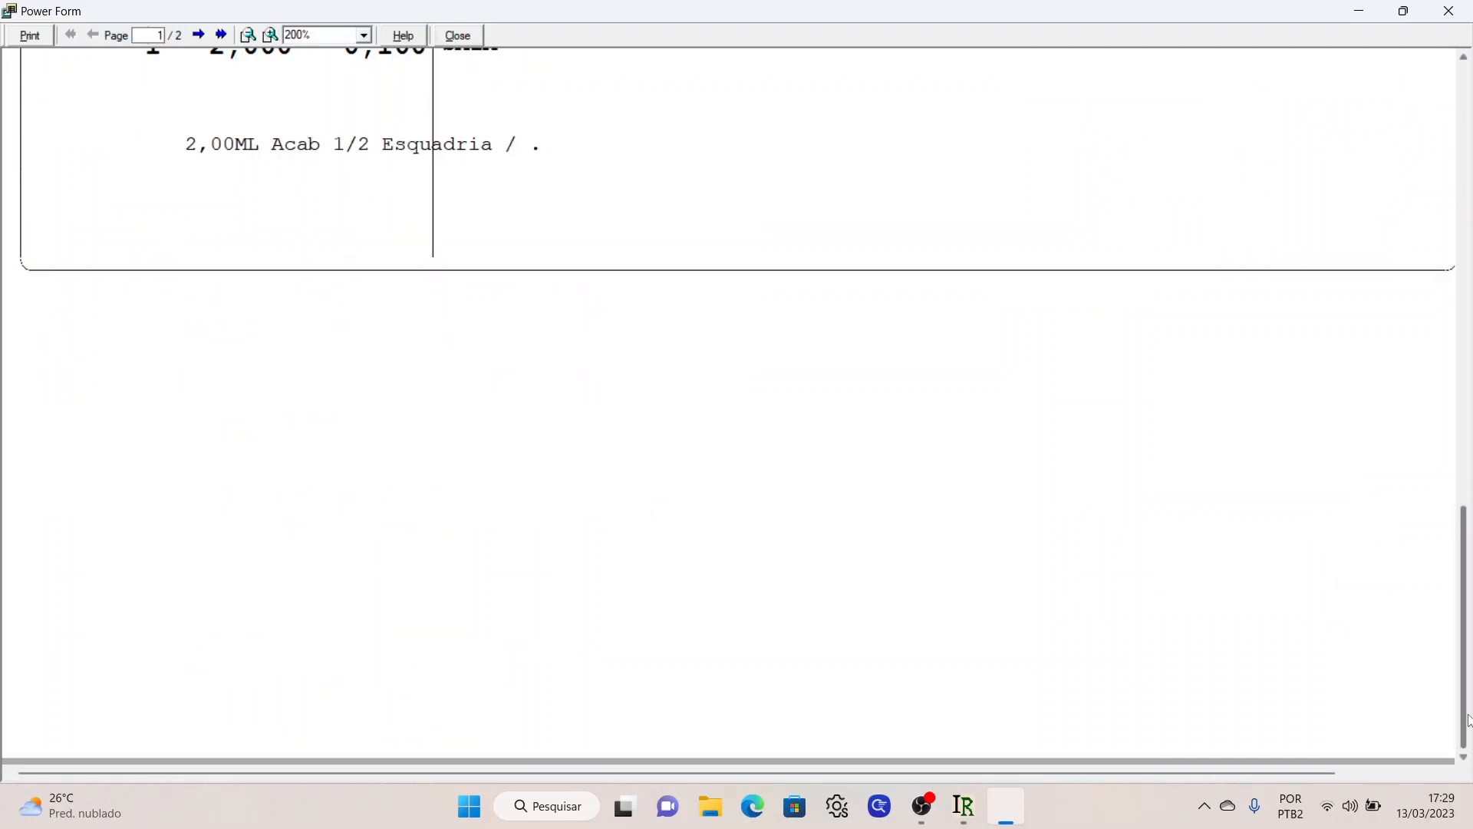
left_click_drag(1468, 637, 1419, 115)
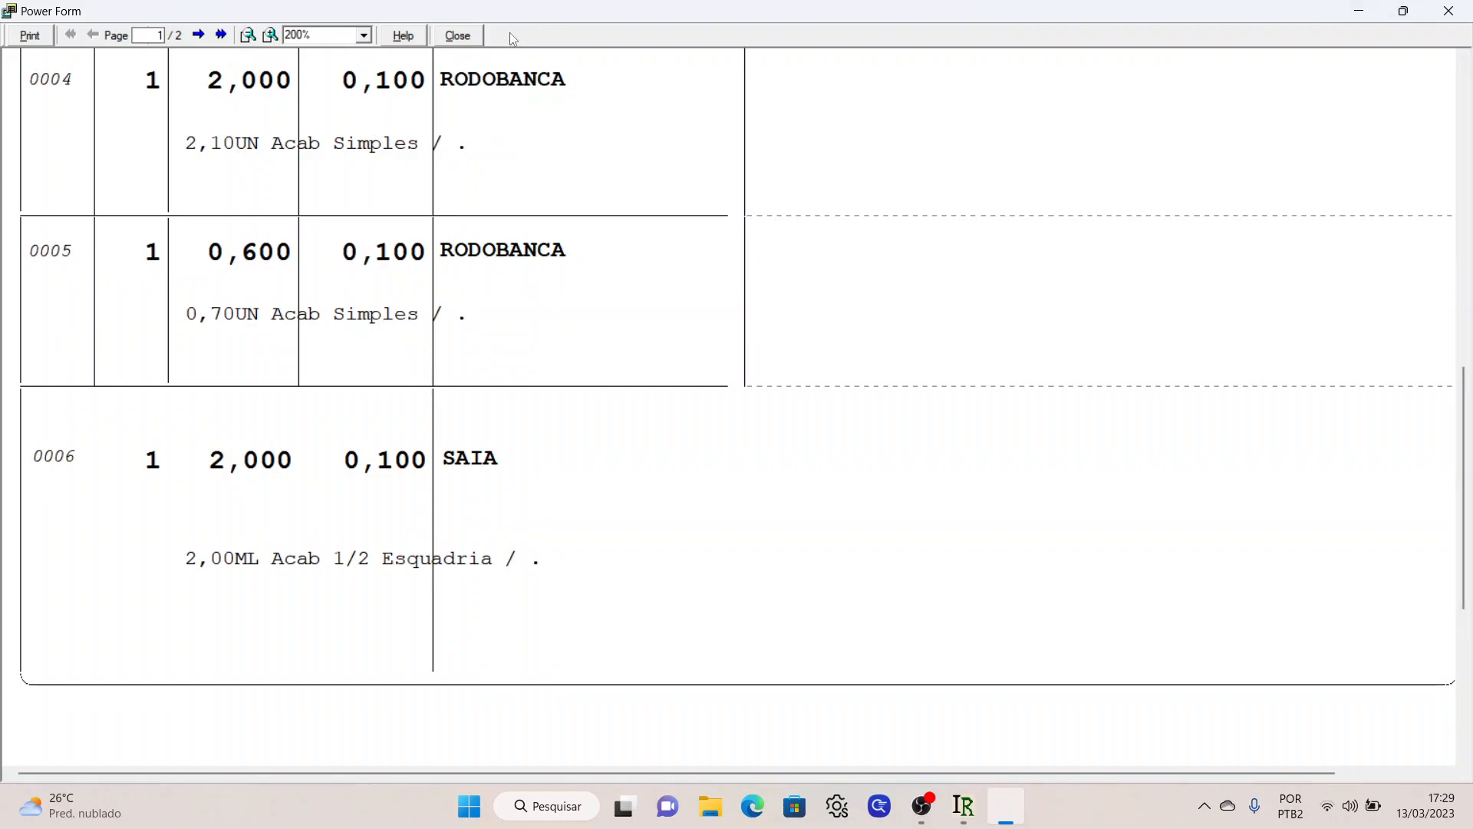
- Close the report preview and exit the printing and production order forms
left_click(474, 35)
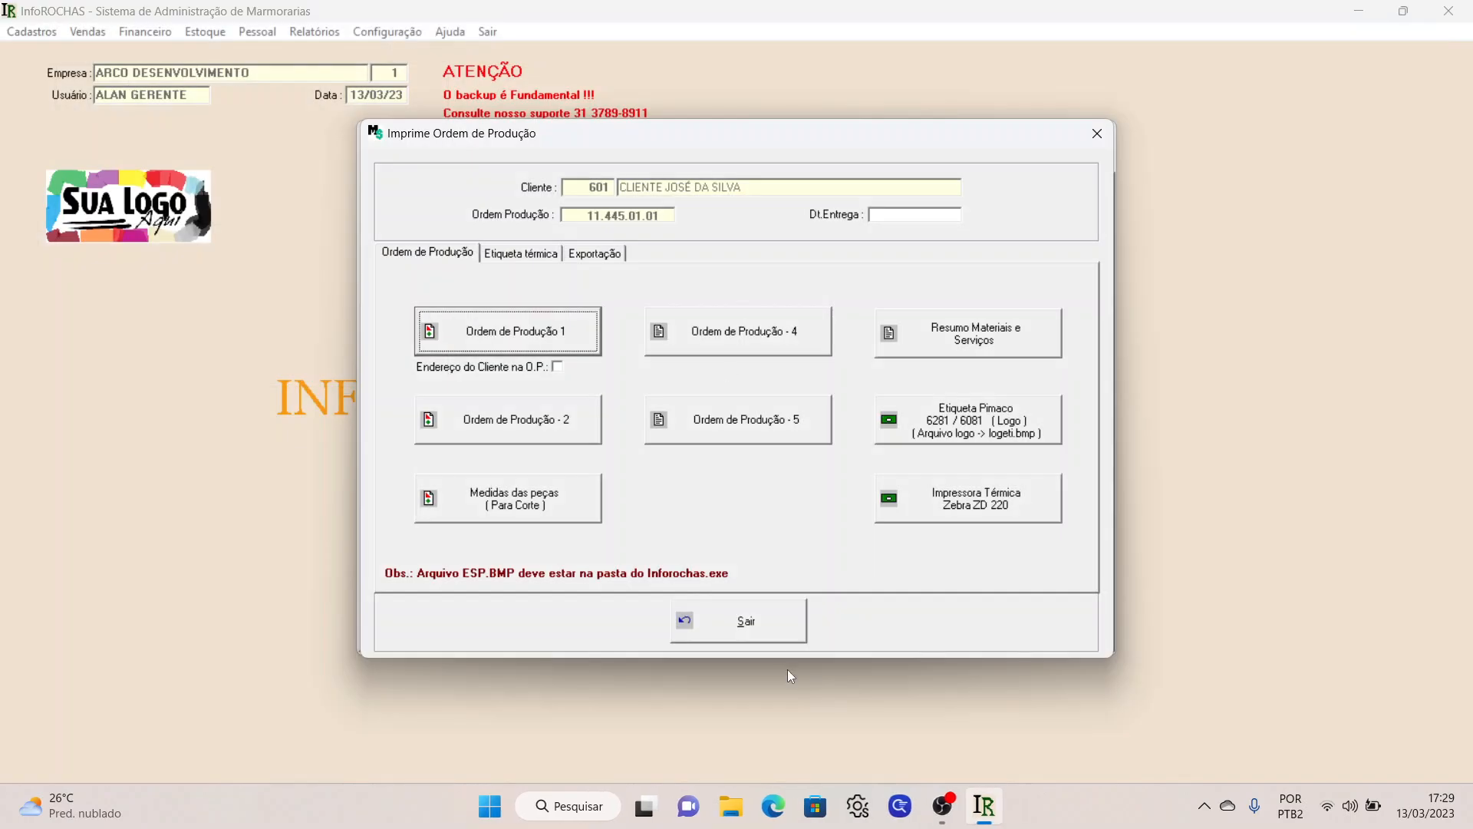
left_click(763, 632)
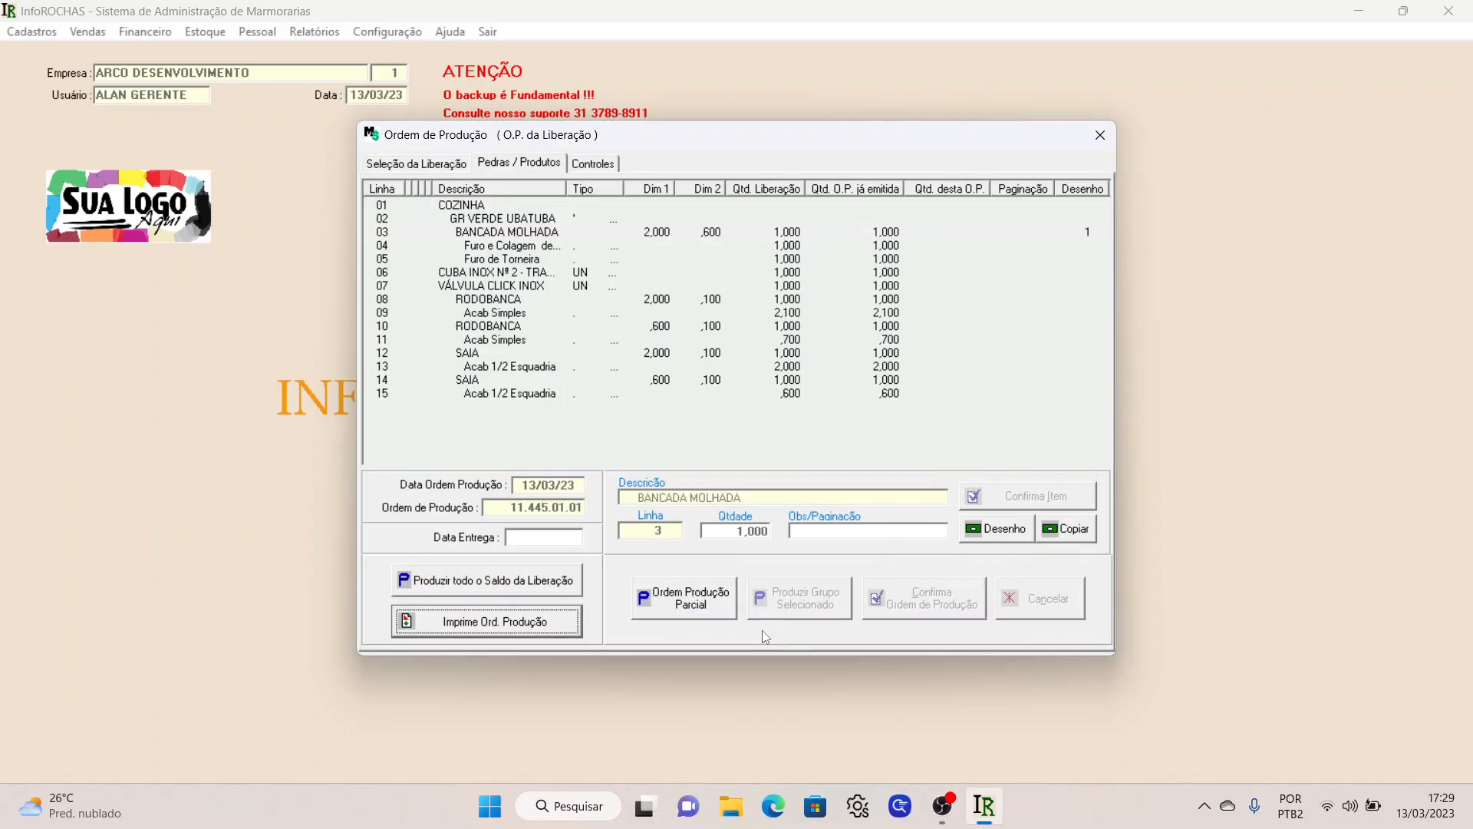
left_click(1101, 135)
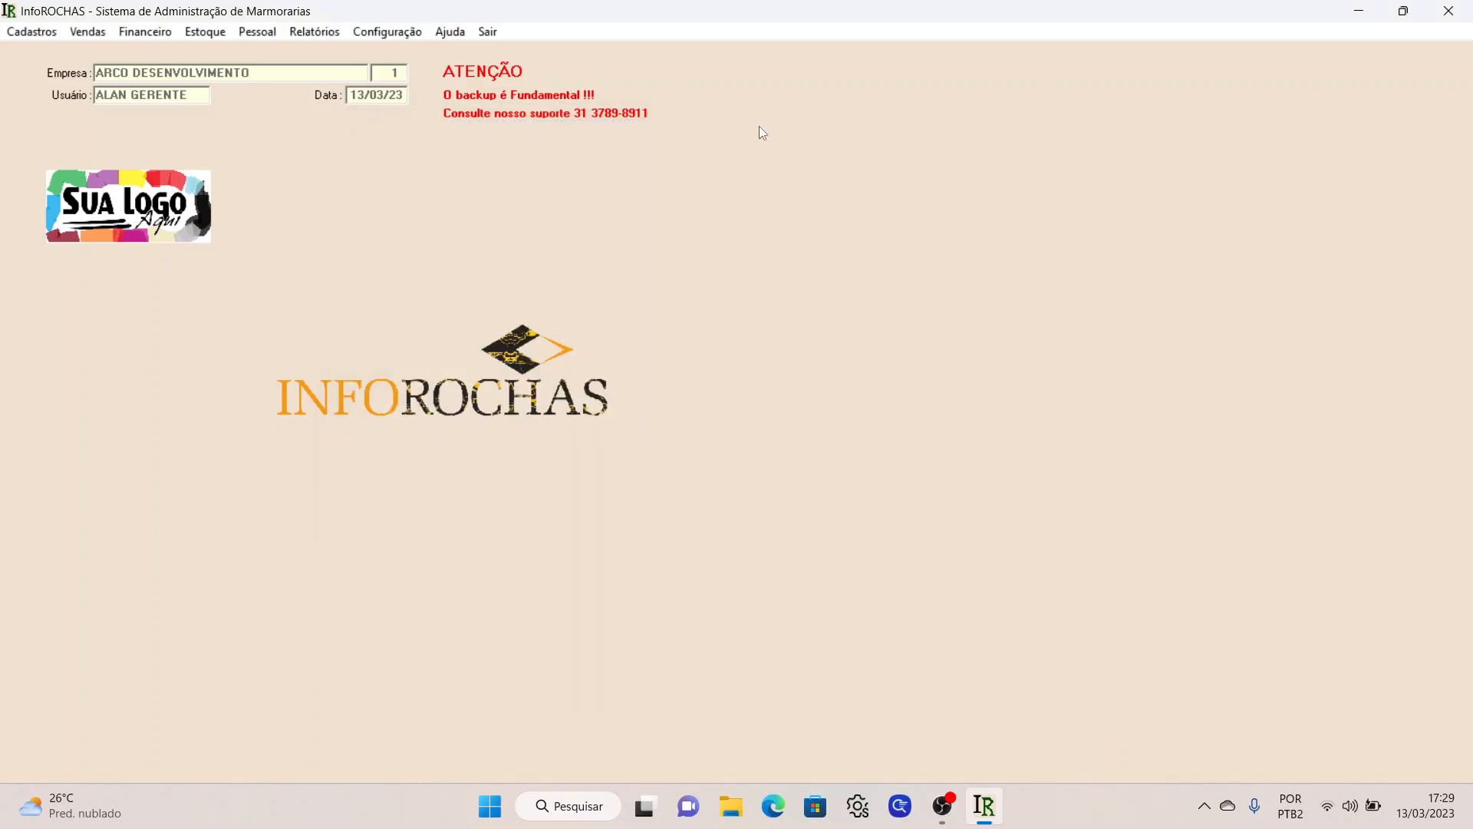
- Look up the order's releases again, try to select the blocked second release for production and exit the form
left_click(88, 32)
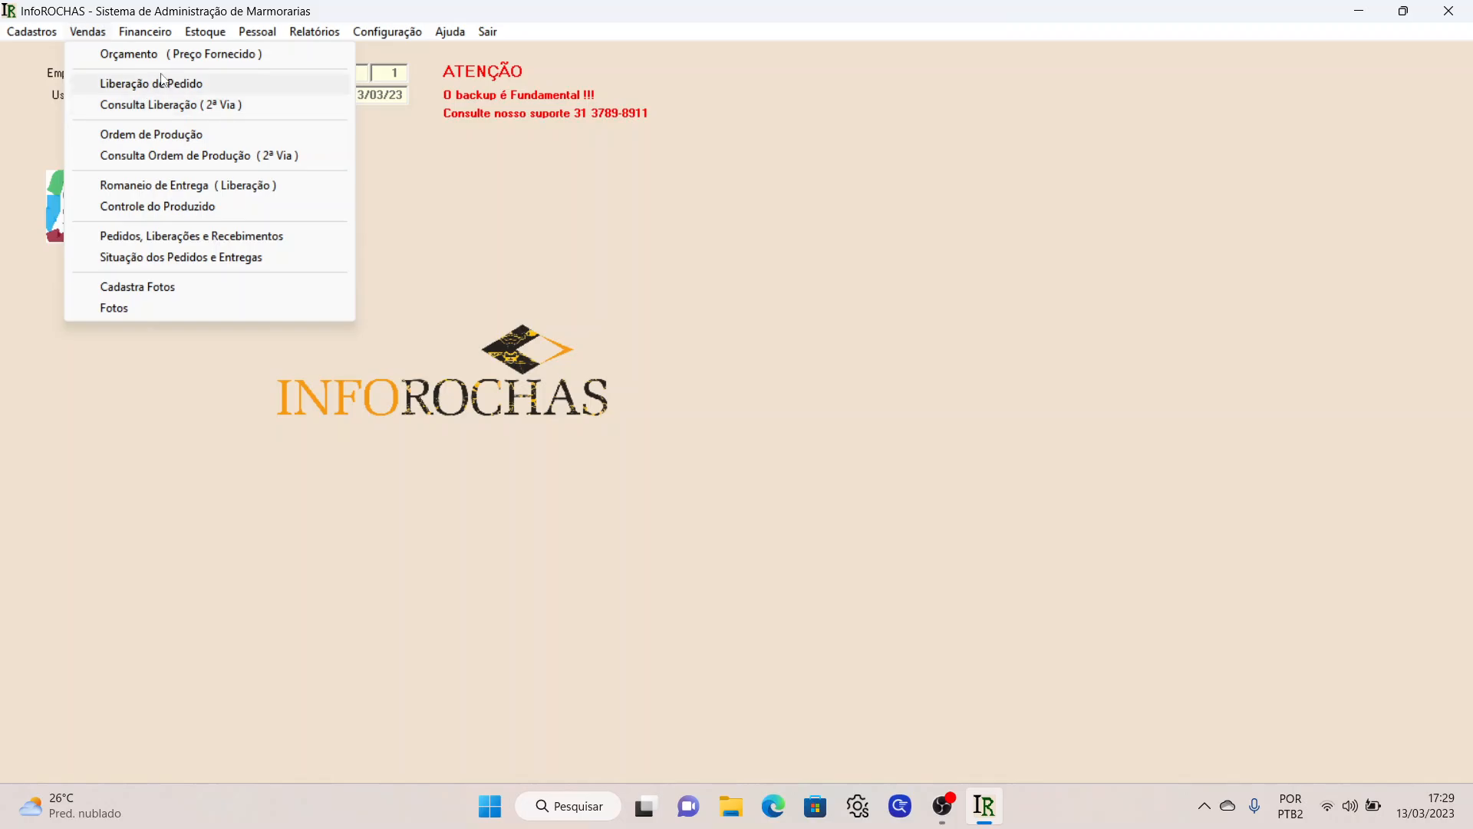
left_click(154, 135)
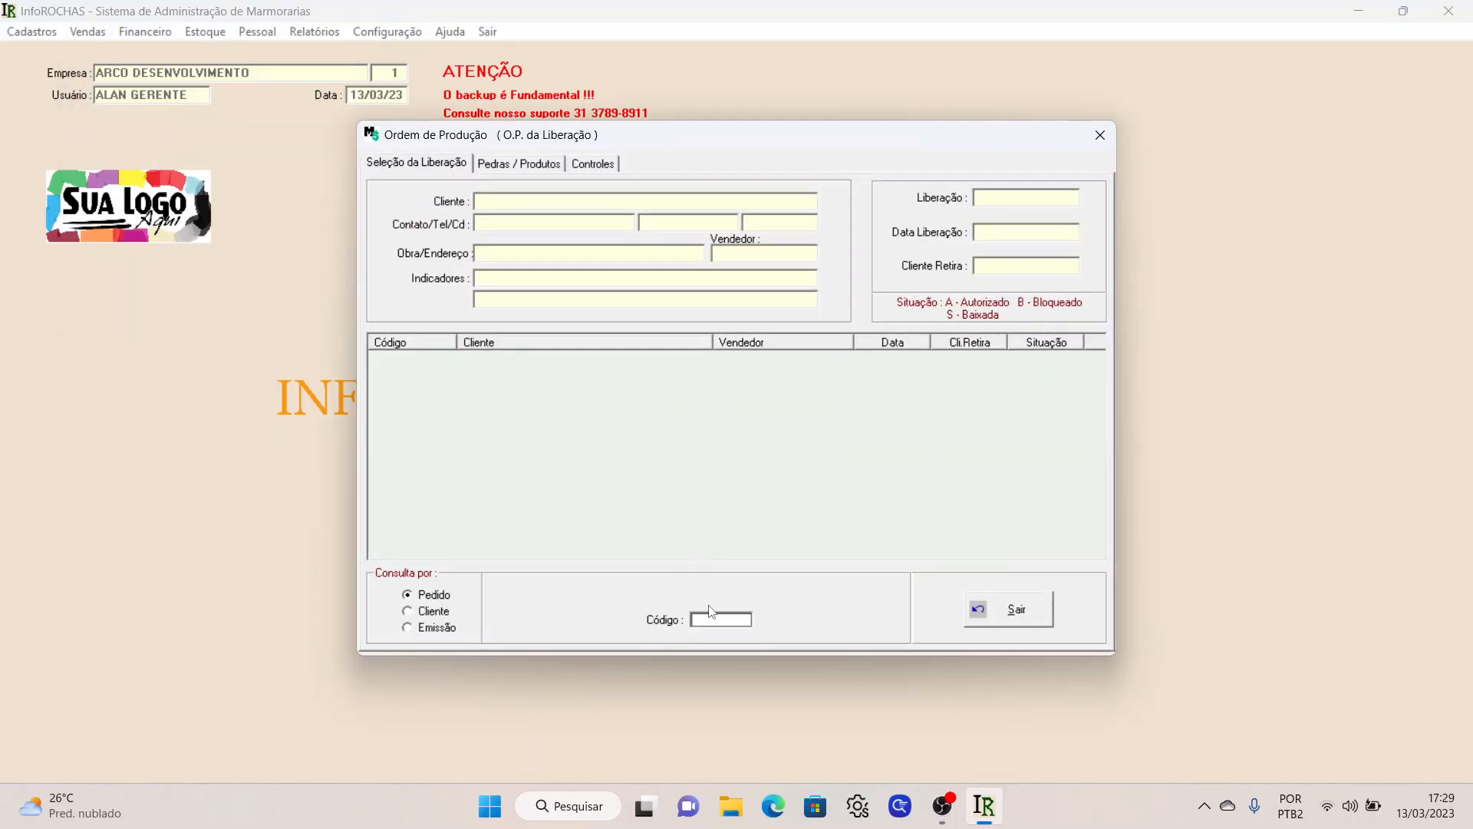
left_click(711, 619)
type("11445")
key("Return")
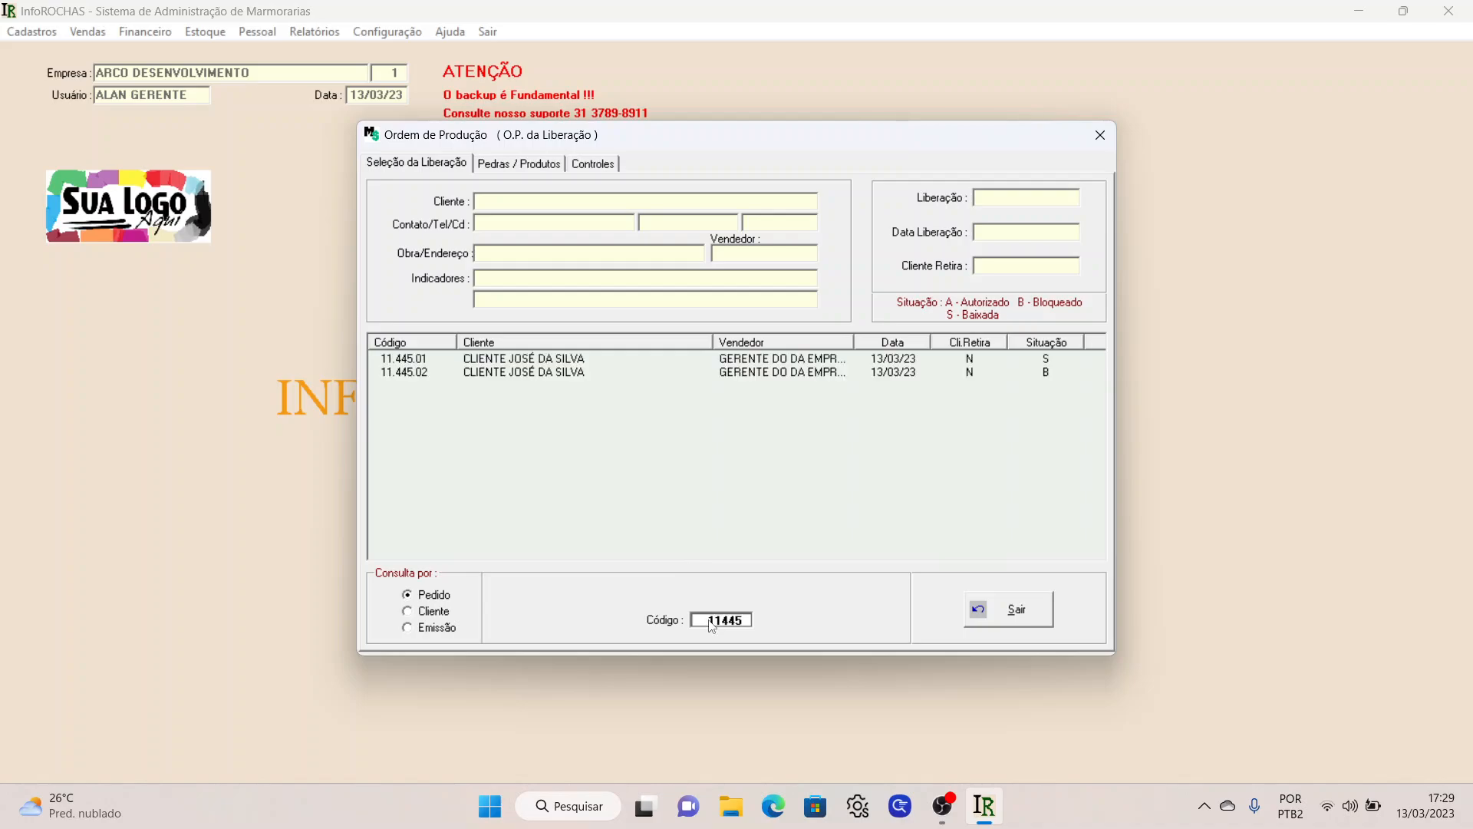
double_click(421, 375)
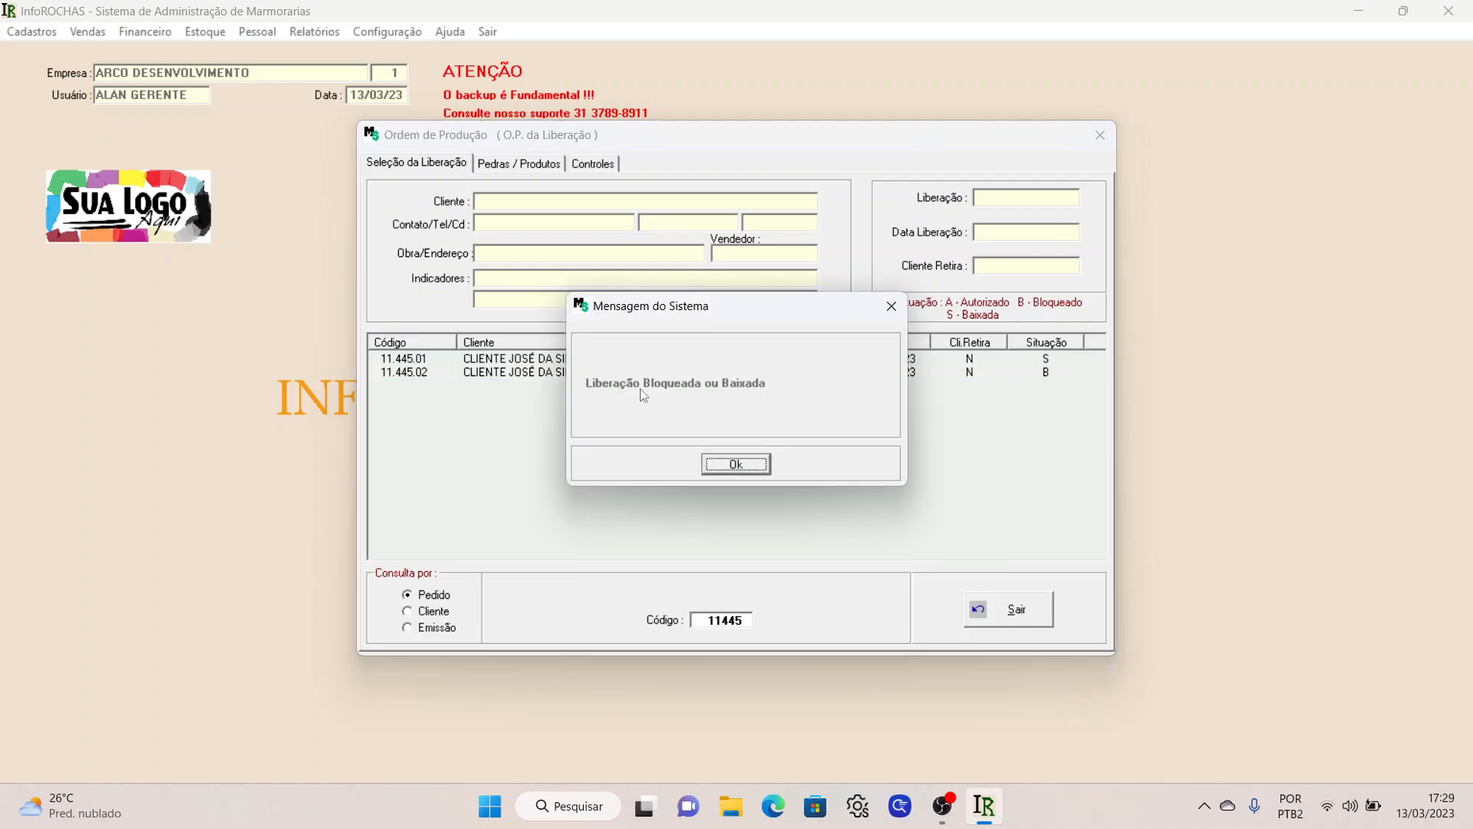
left_click(758, 462)
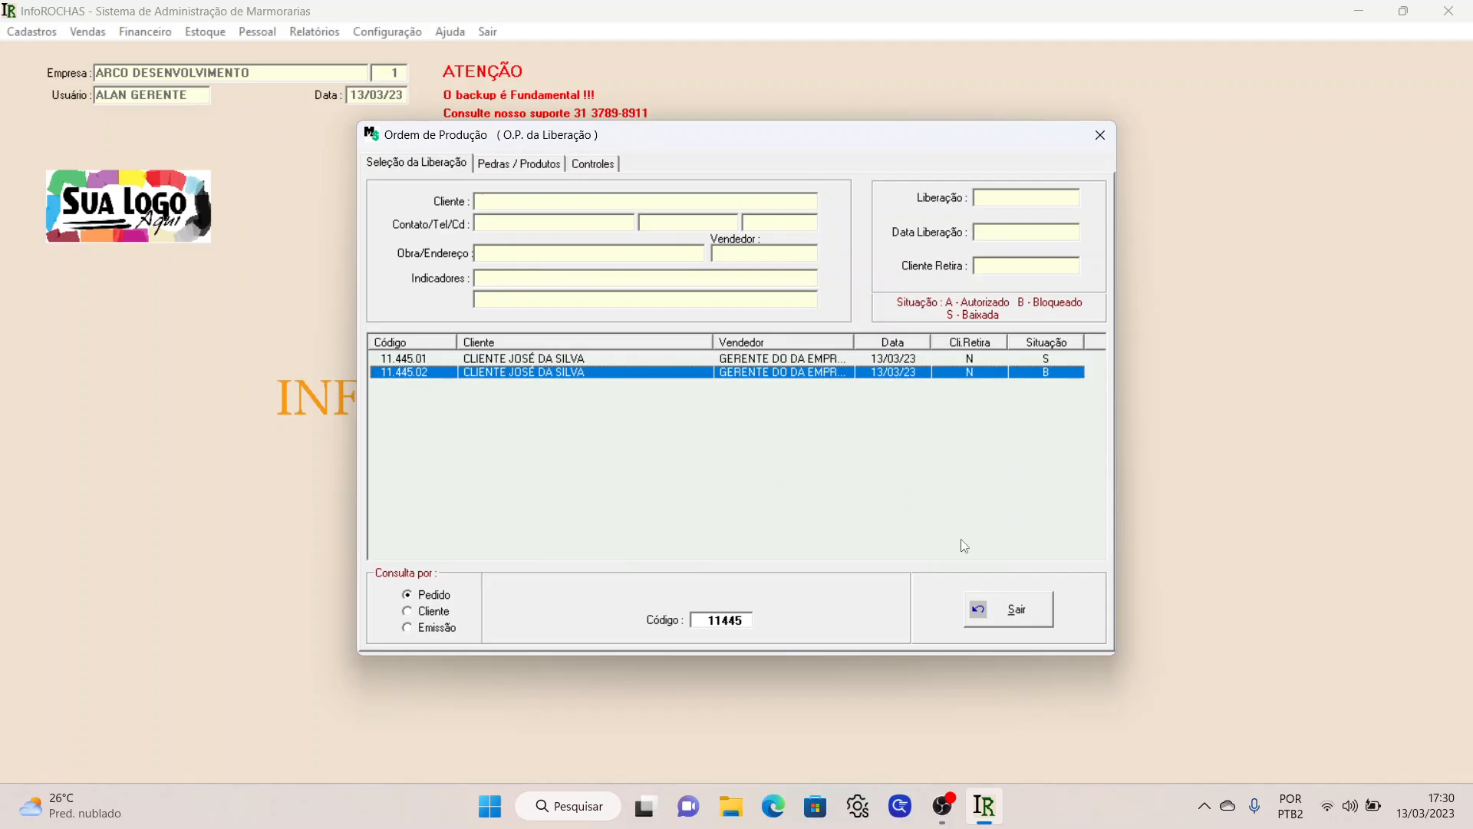
left_click(1017, 603)
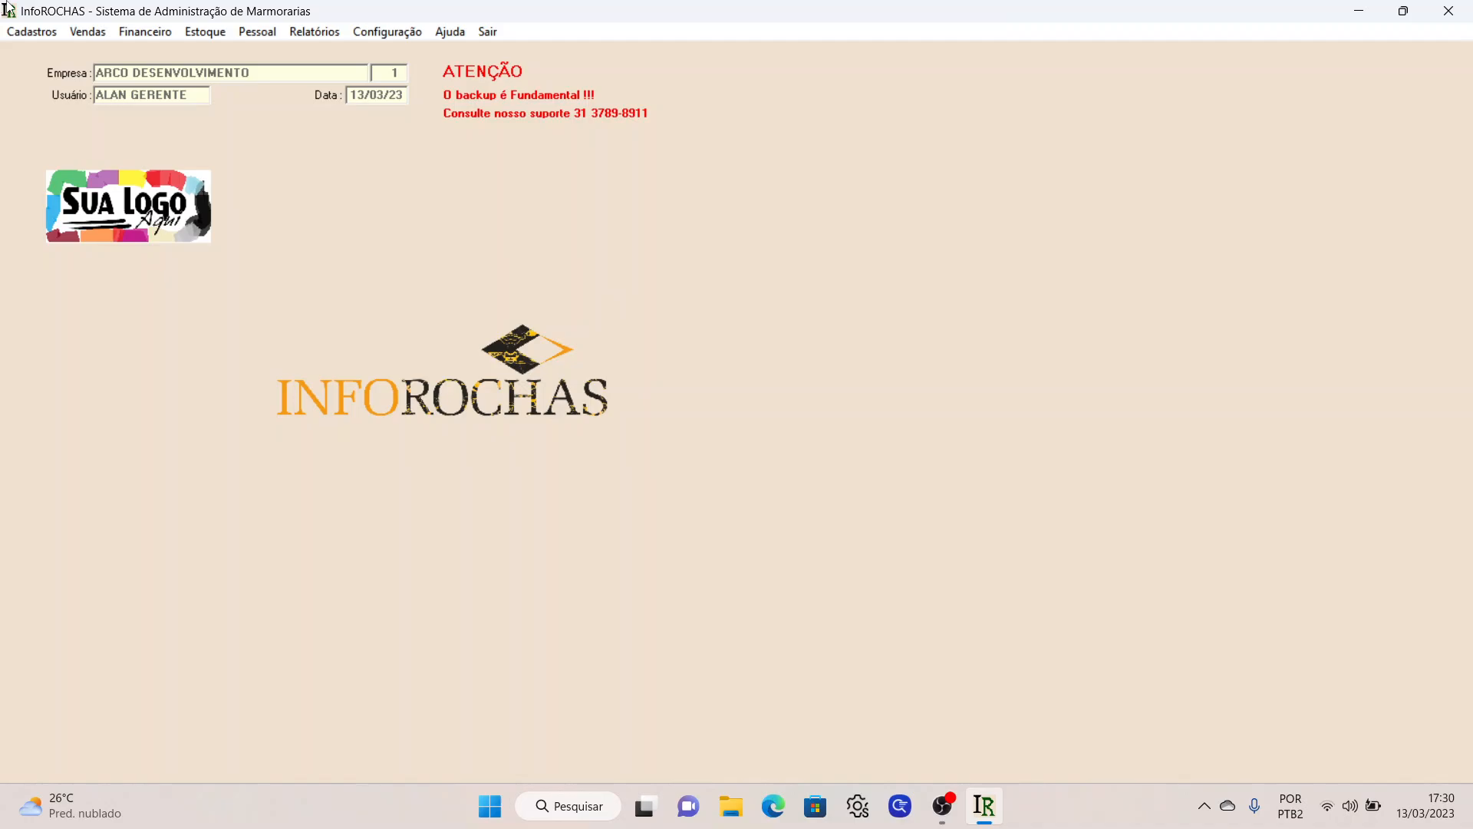
- Open Situação dos Pedidos e Entregas and look up the order by its number
left_click(87, 31)
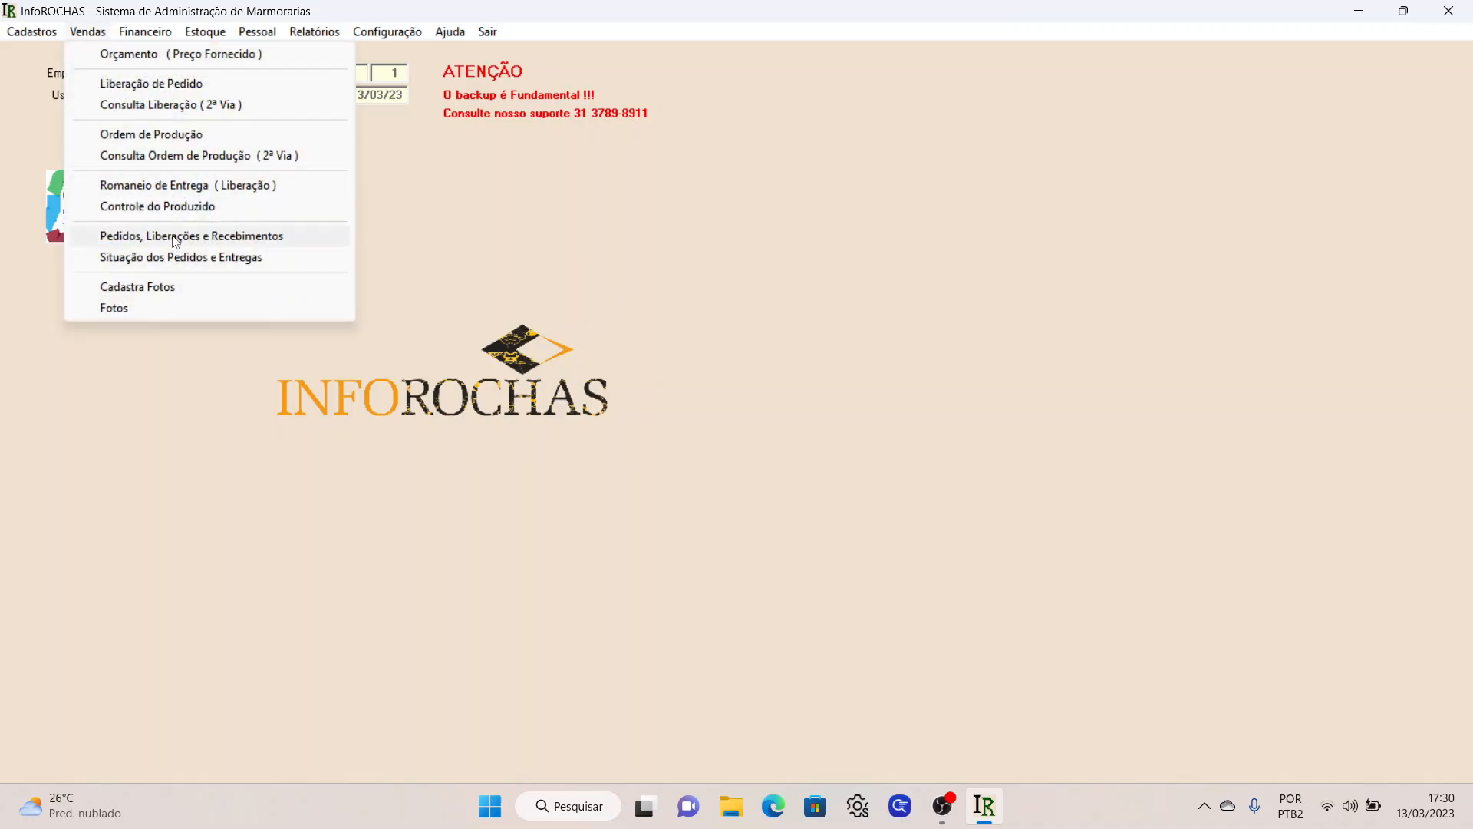
left_click(205, 264)
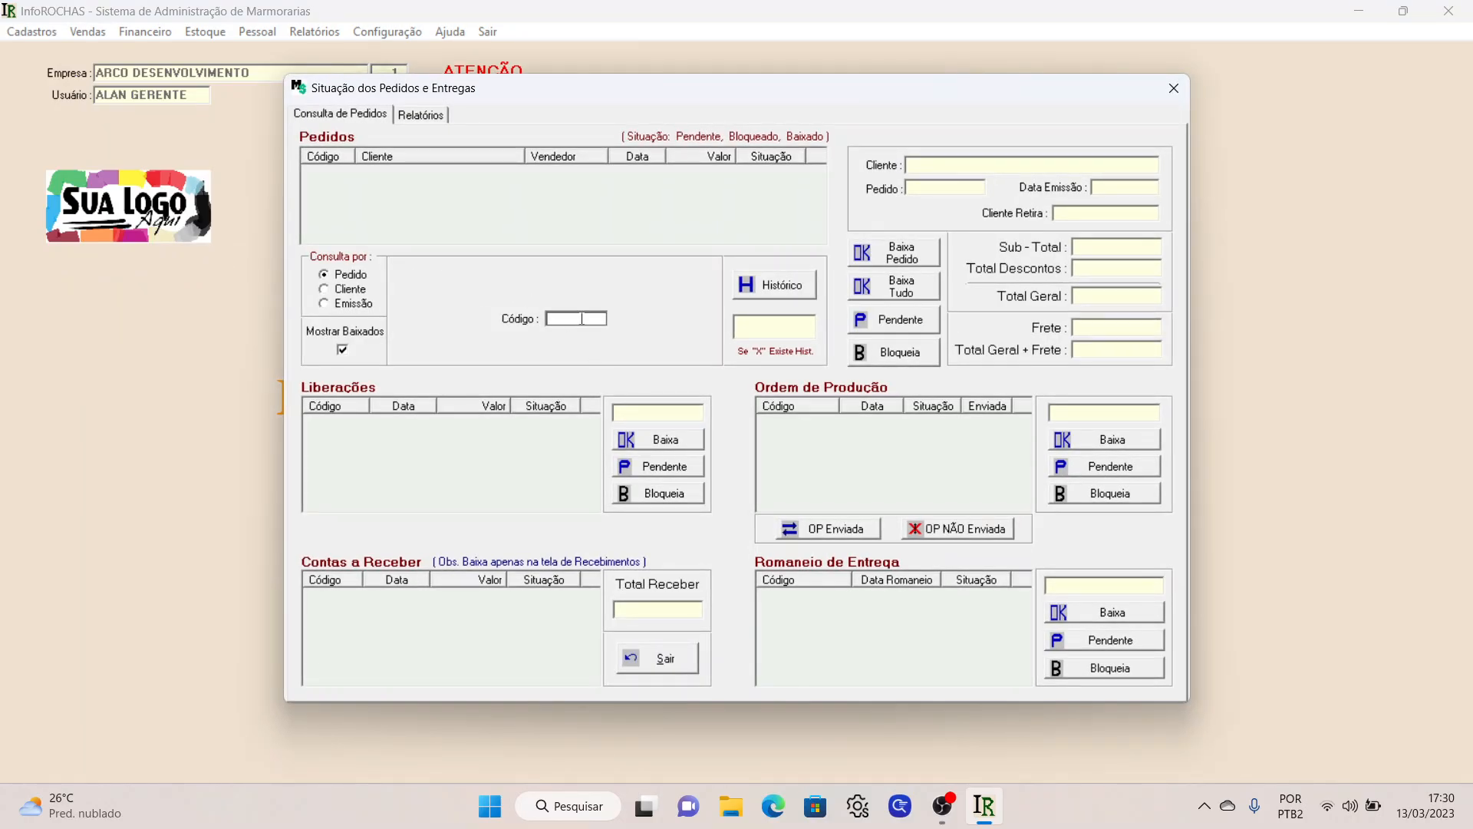
type("11445")
key("Return")
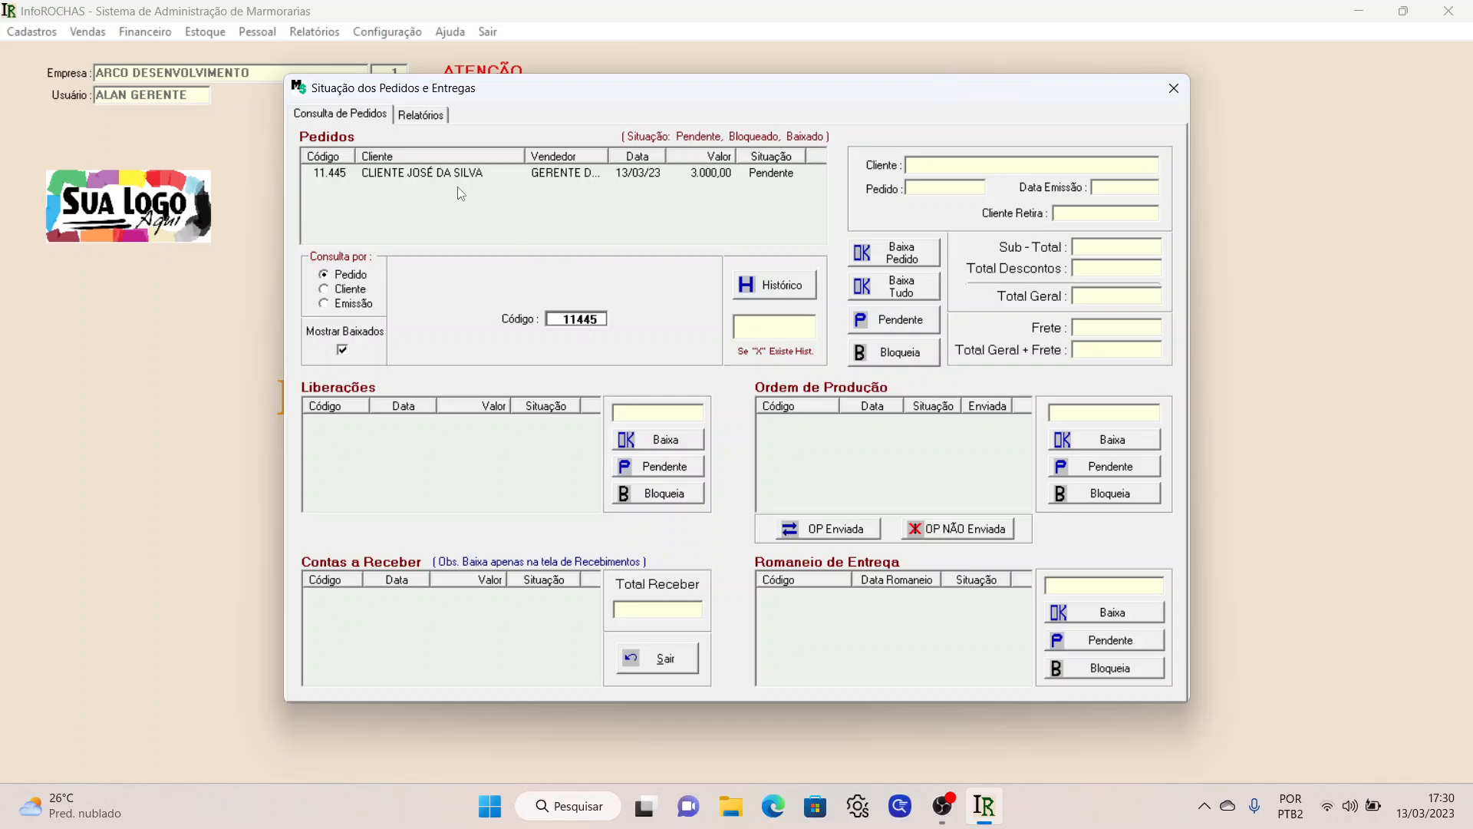
- Select the order, change its blocked second release to Pendente and exit the status form
left_click(326, 174)
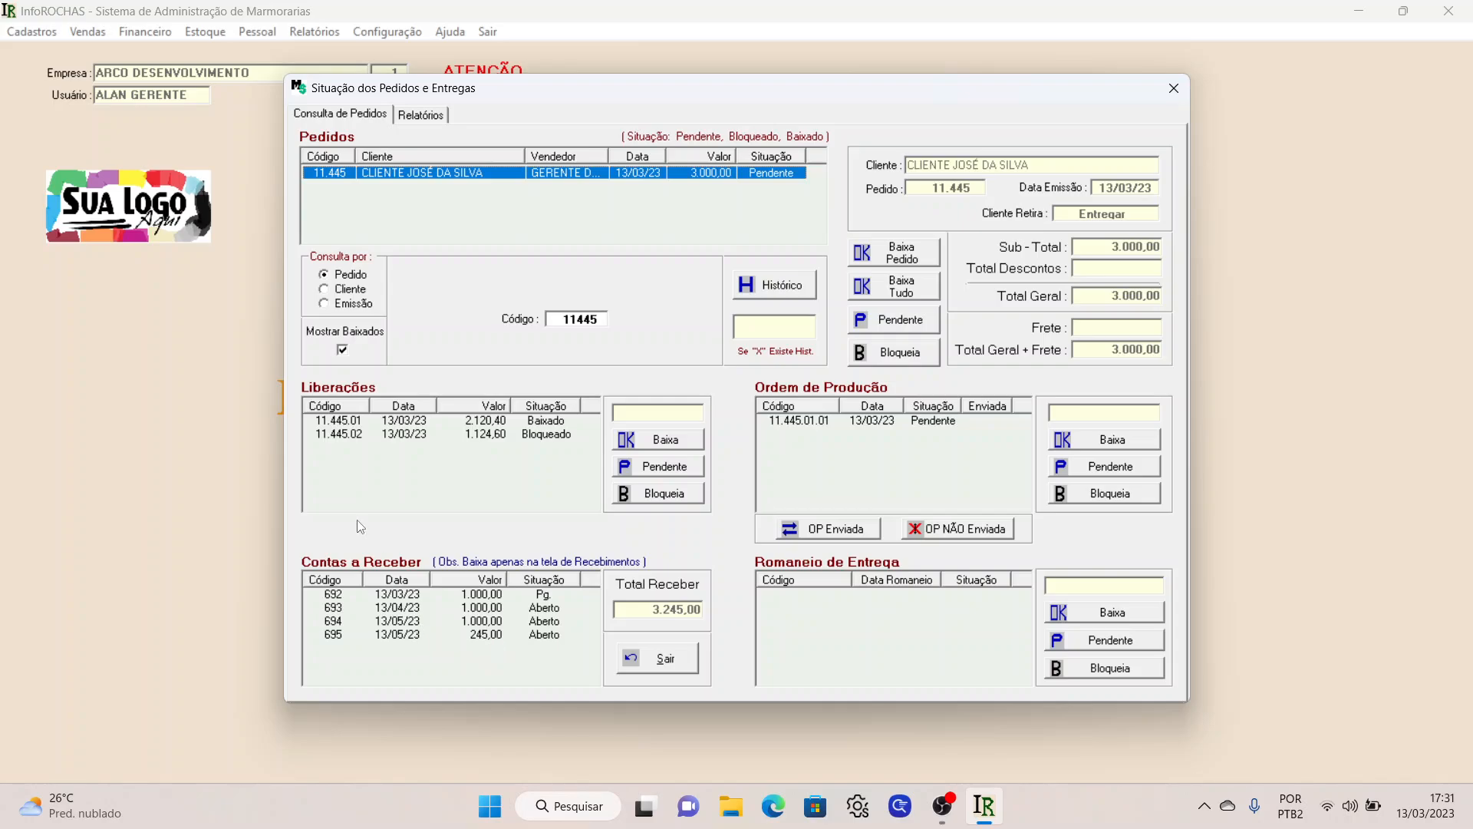
left_click(334, 434)
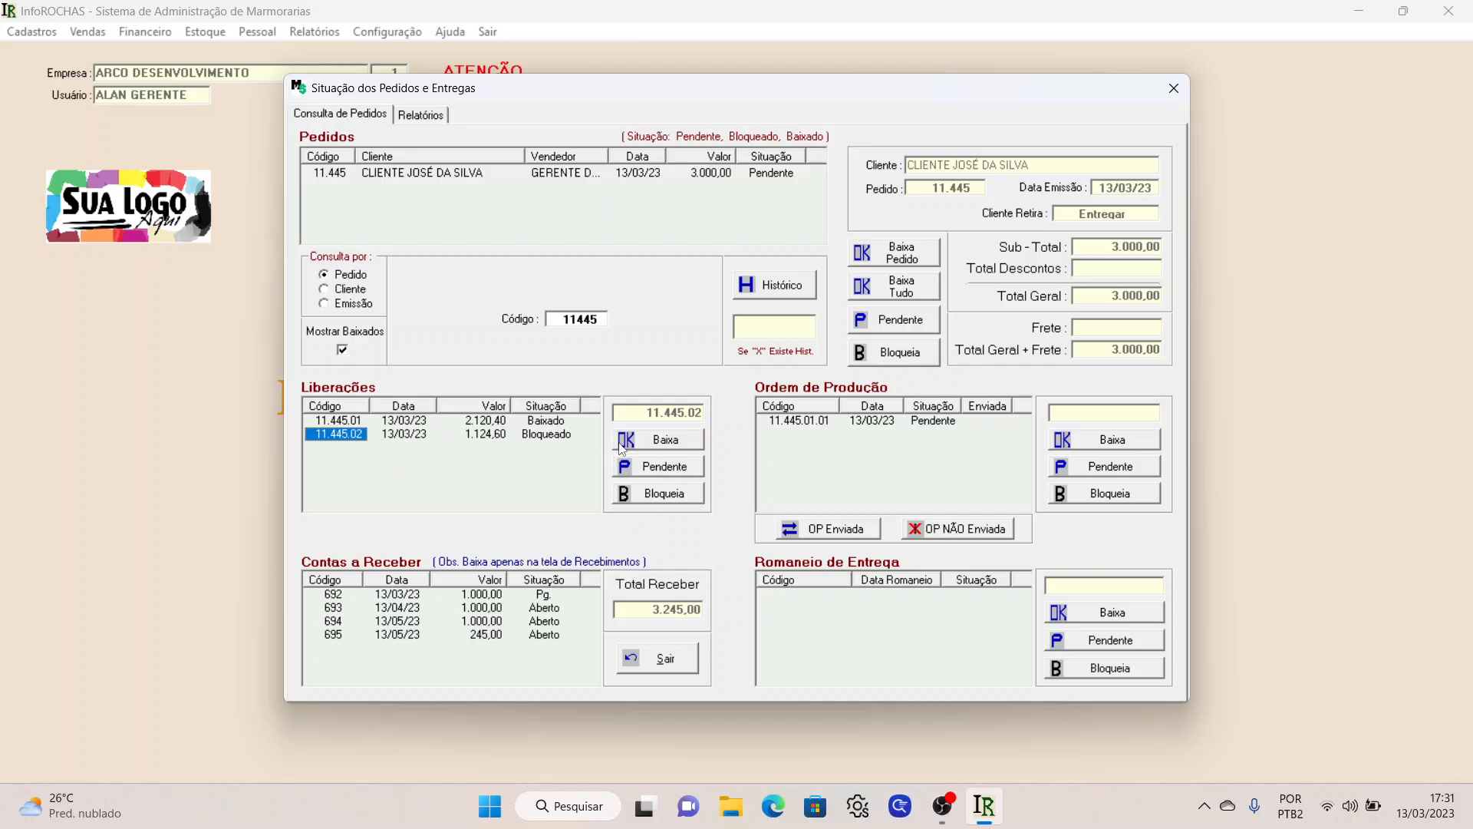
left_click(646, 467)
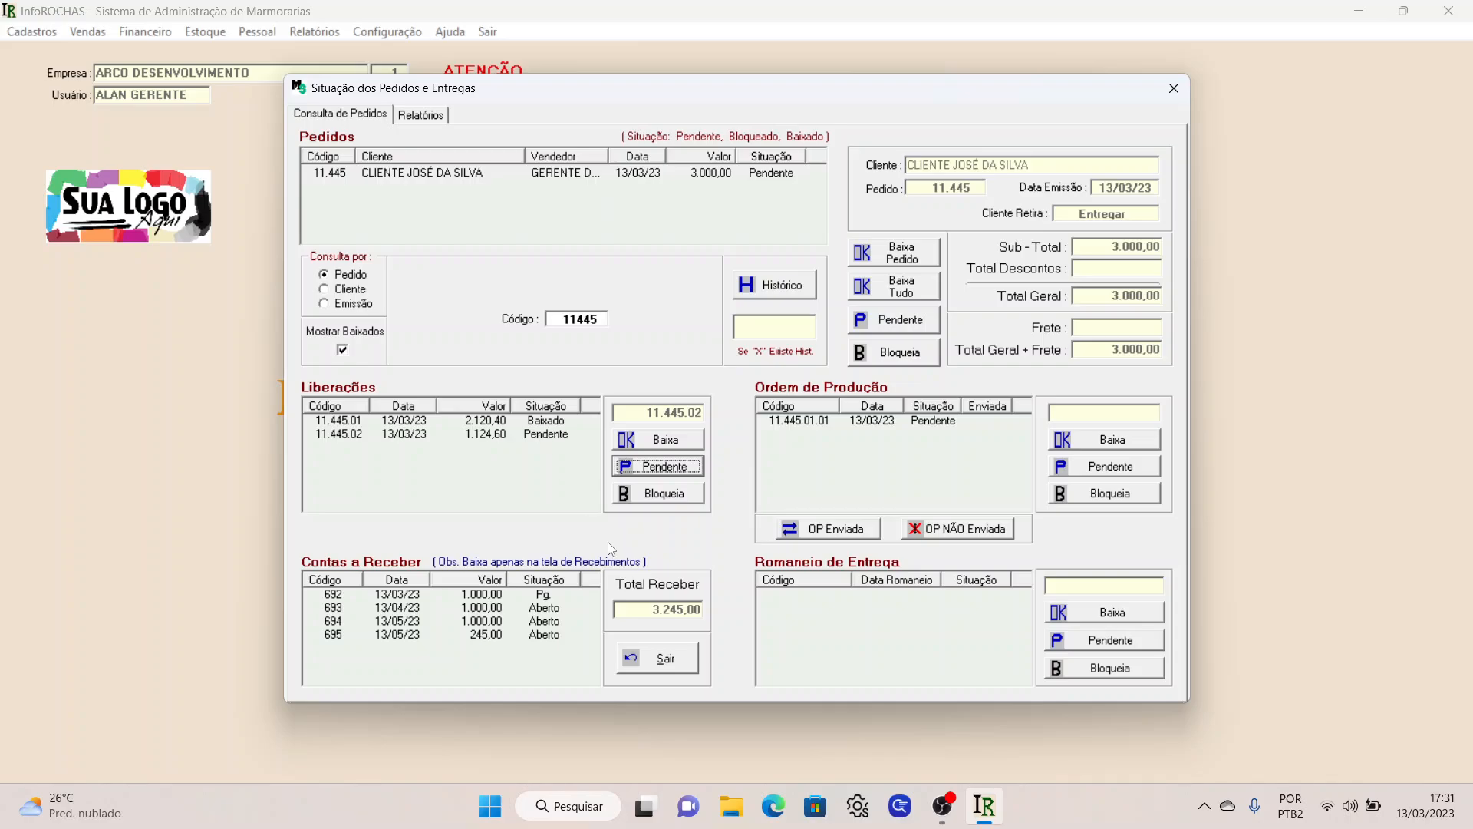
left_click(638, 659)
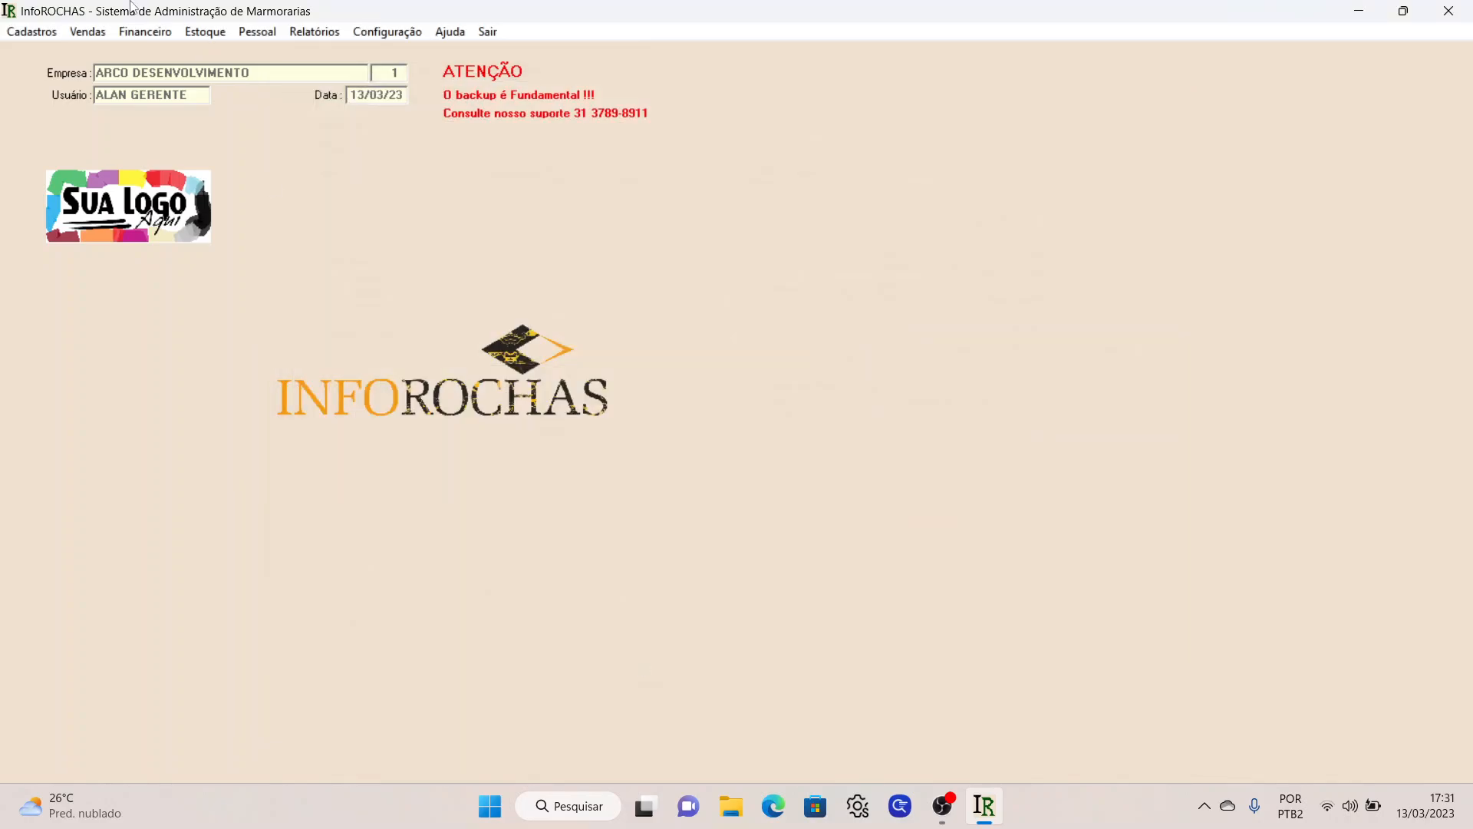
- Open Ordem de Produção, look up the order by its number and select its second release
left_click(79, 31)
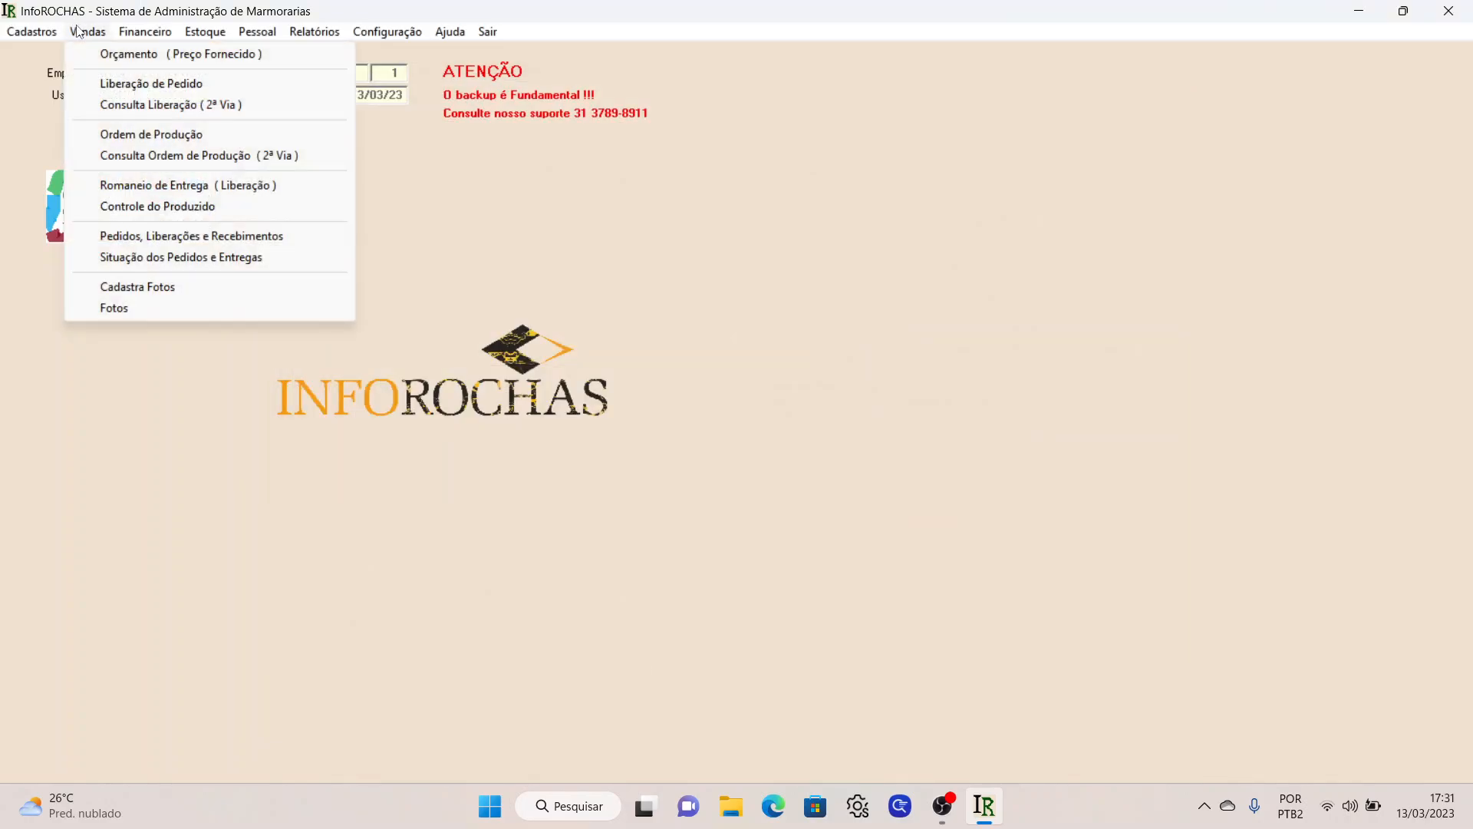
left_click(124, 135)
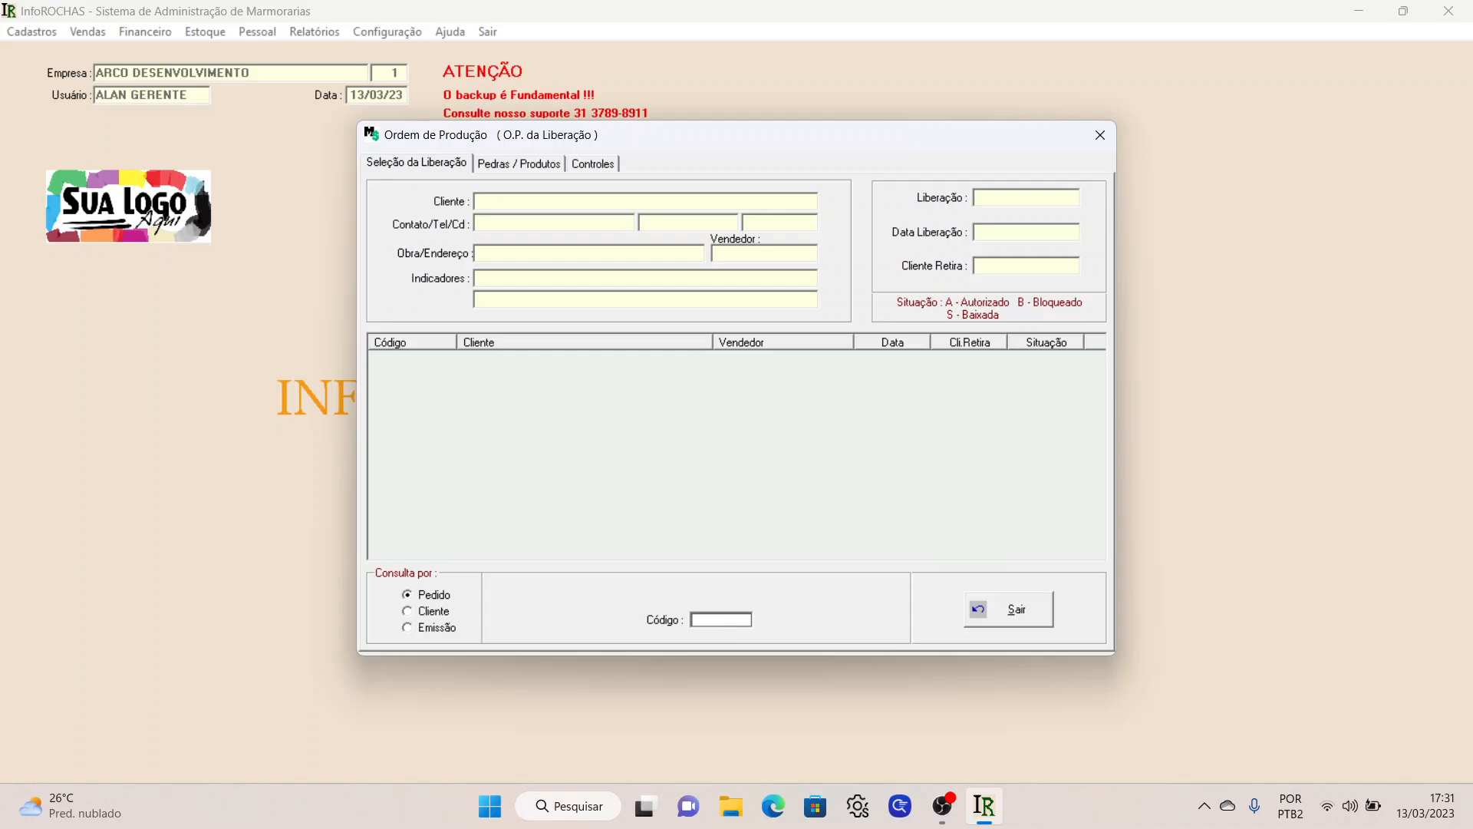
type("11445")
key("Return")
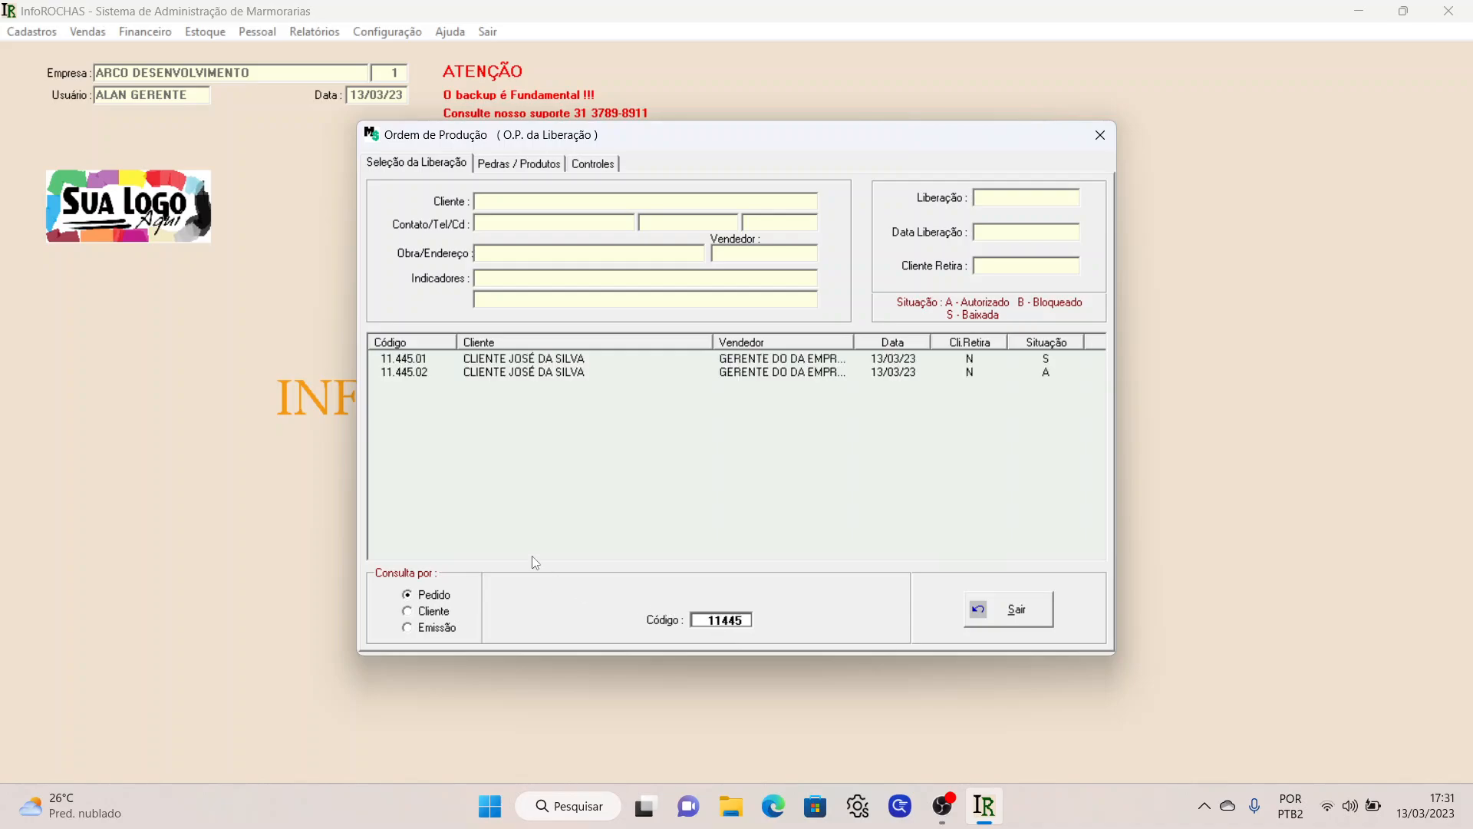
left_click(411, 373)
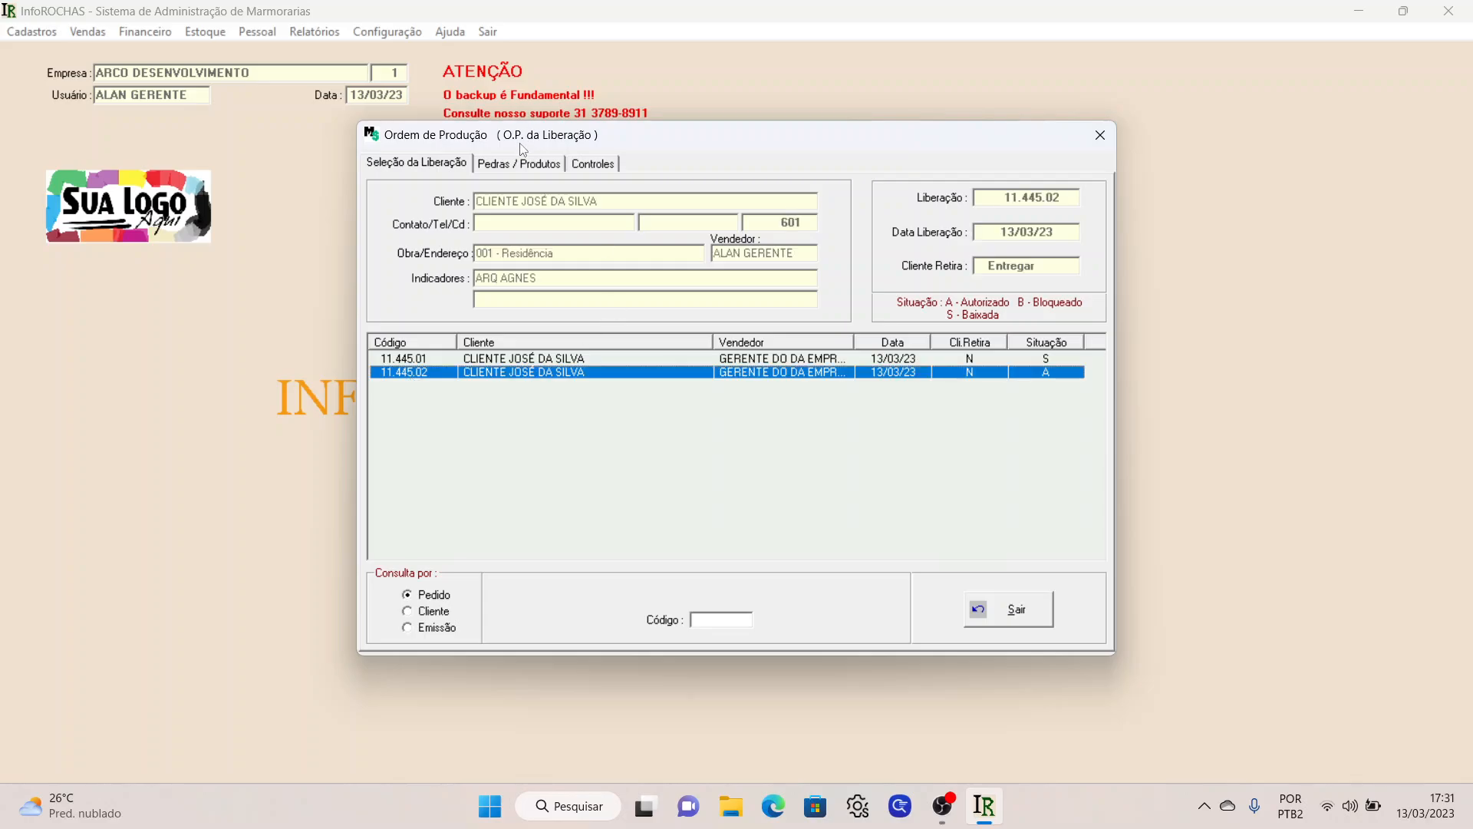
- Issue a production order for the entire balance of the second release's bathroom pieces
left_click(519, 164)
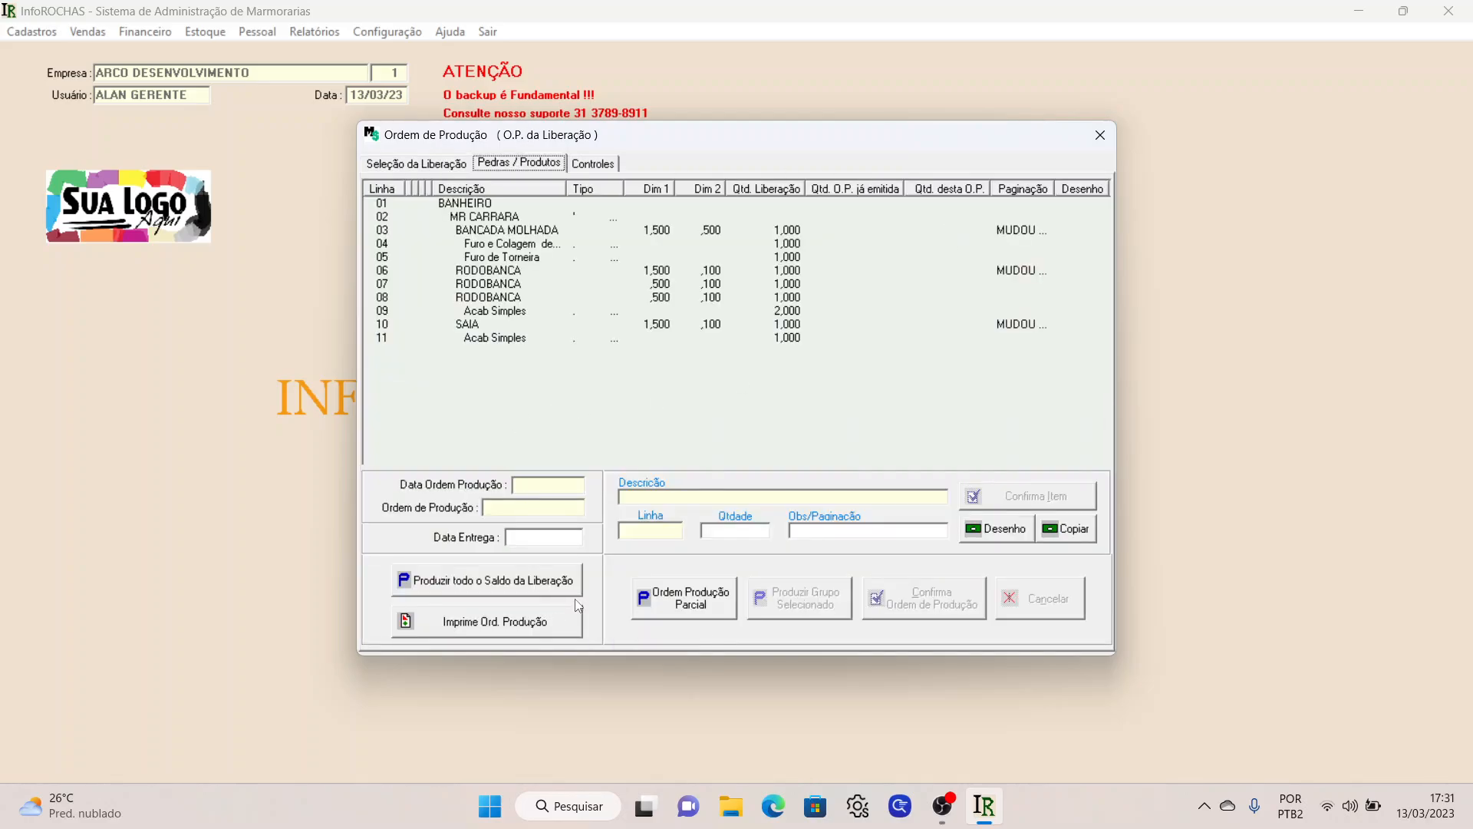
left_click(510, 585)
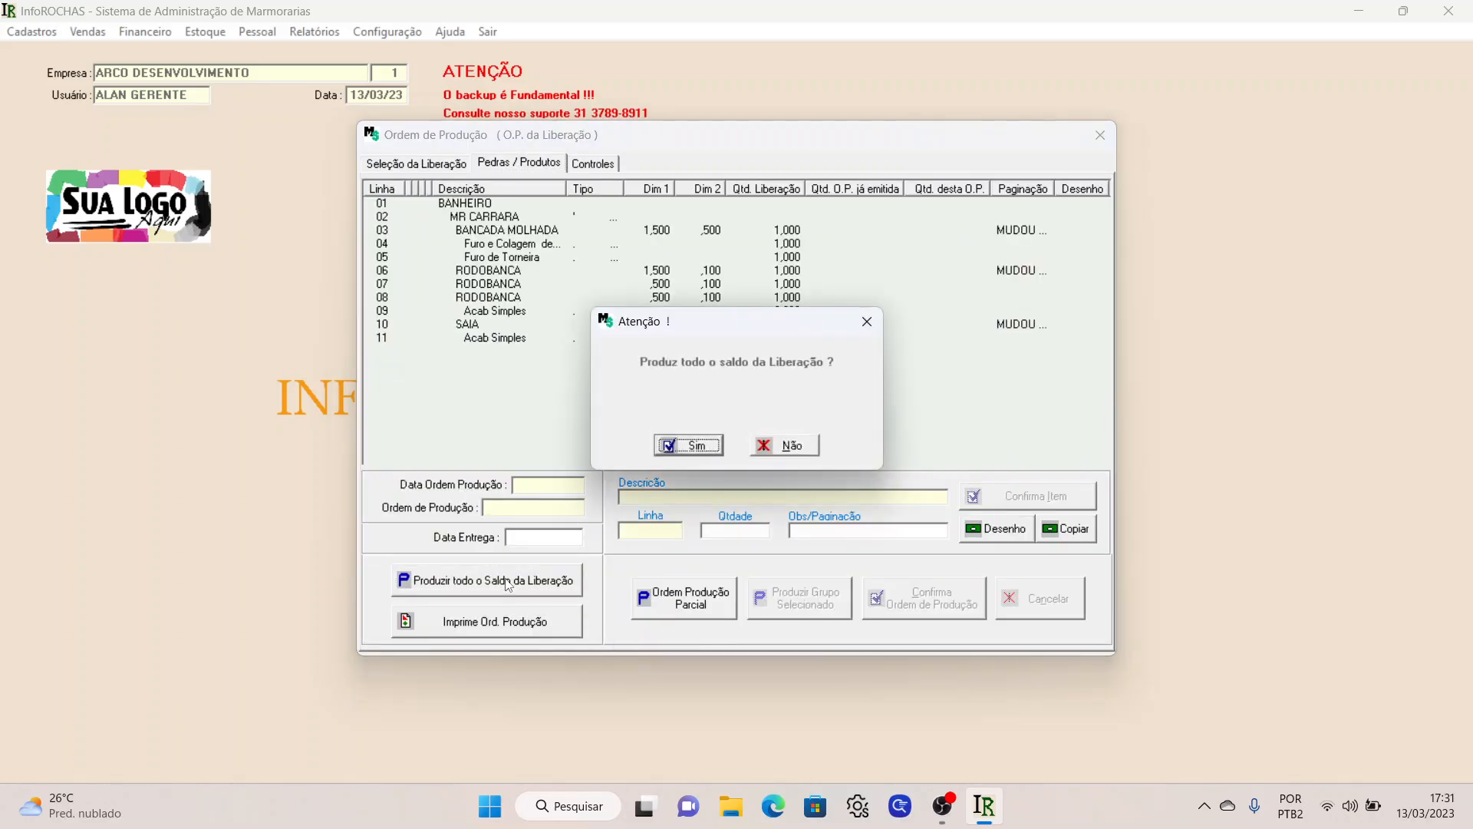
left_click(690, 445)
- Preview the Ordem de Produção - 5 report enlarged and examine its bathroom pieces, services and estimated times
left_click(540, 621)
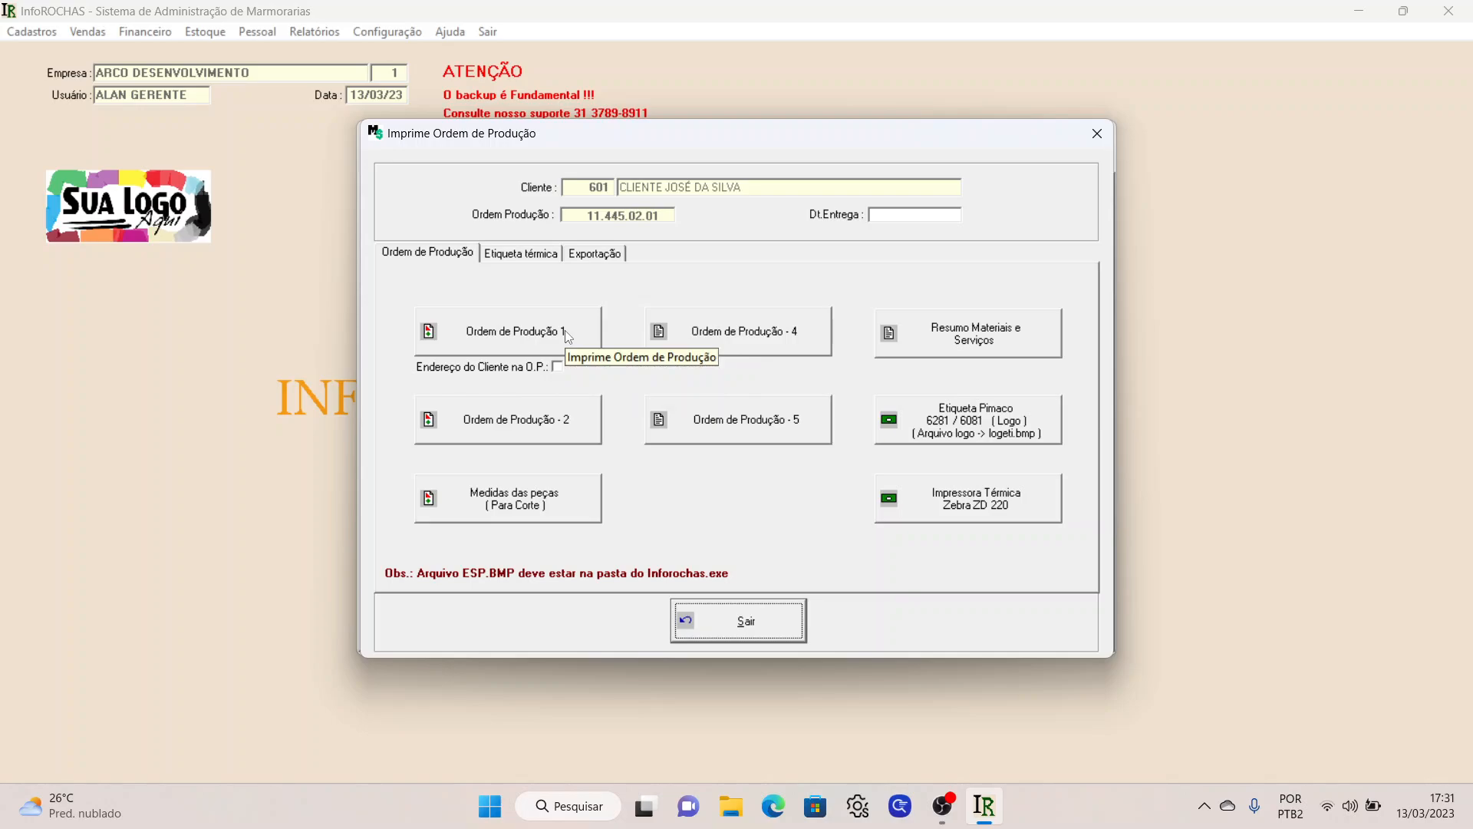
left_click(737, 413)
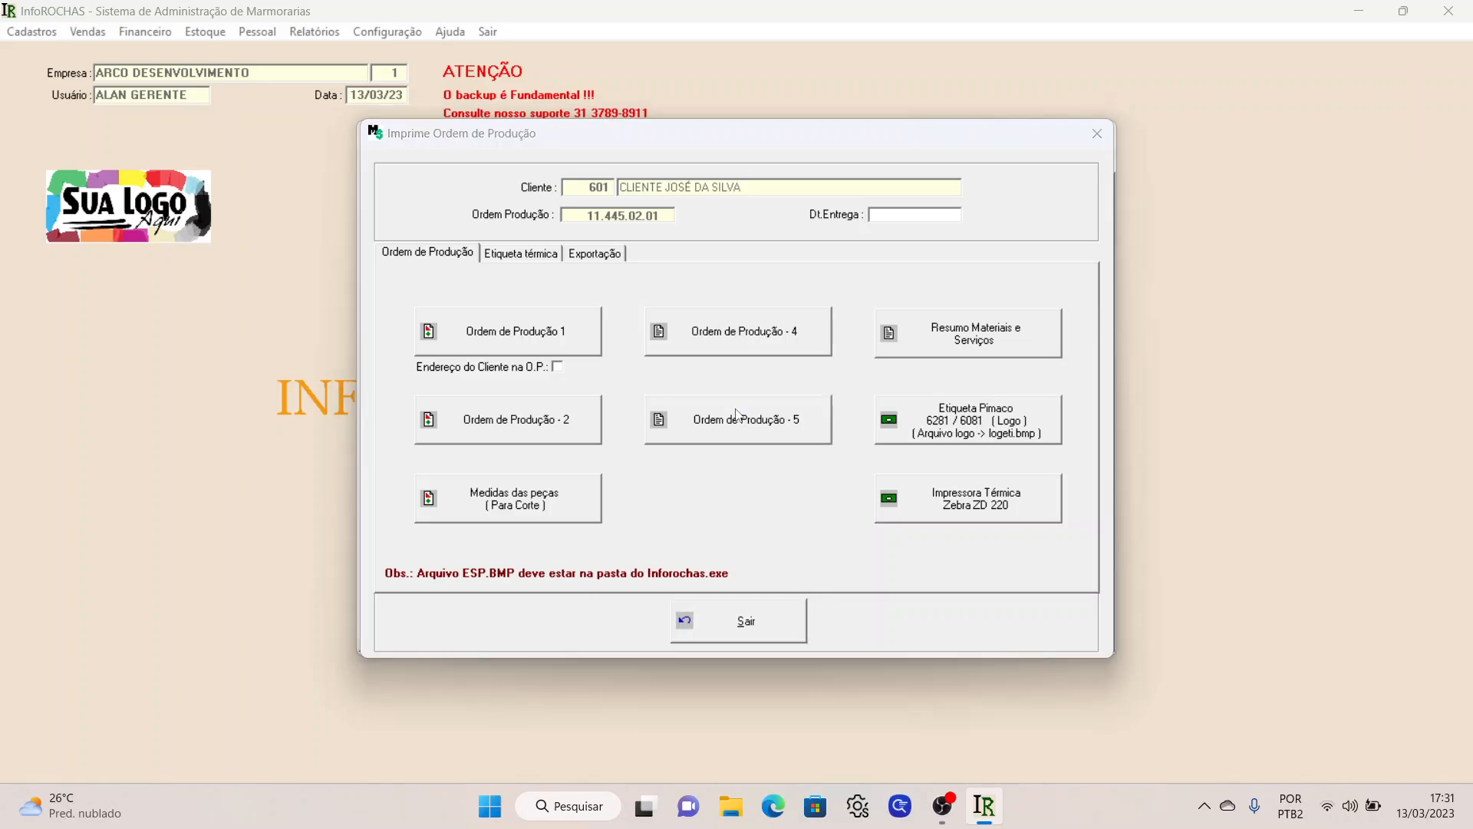
left_click(174, 66)
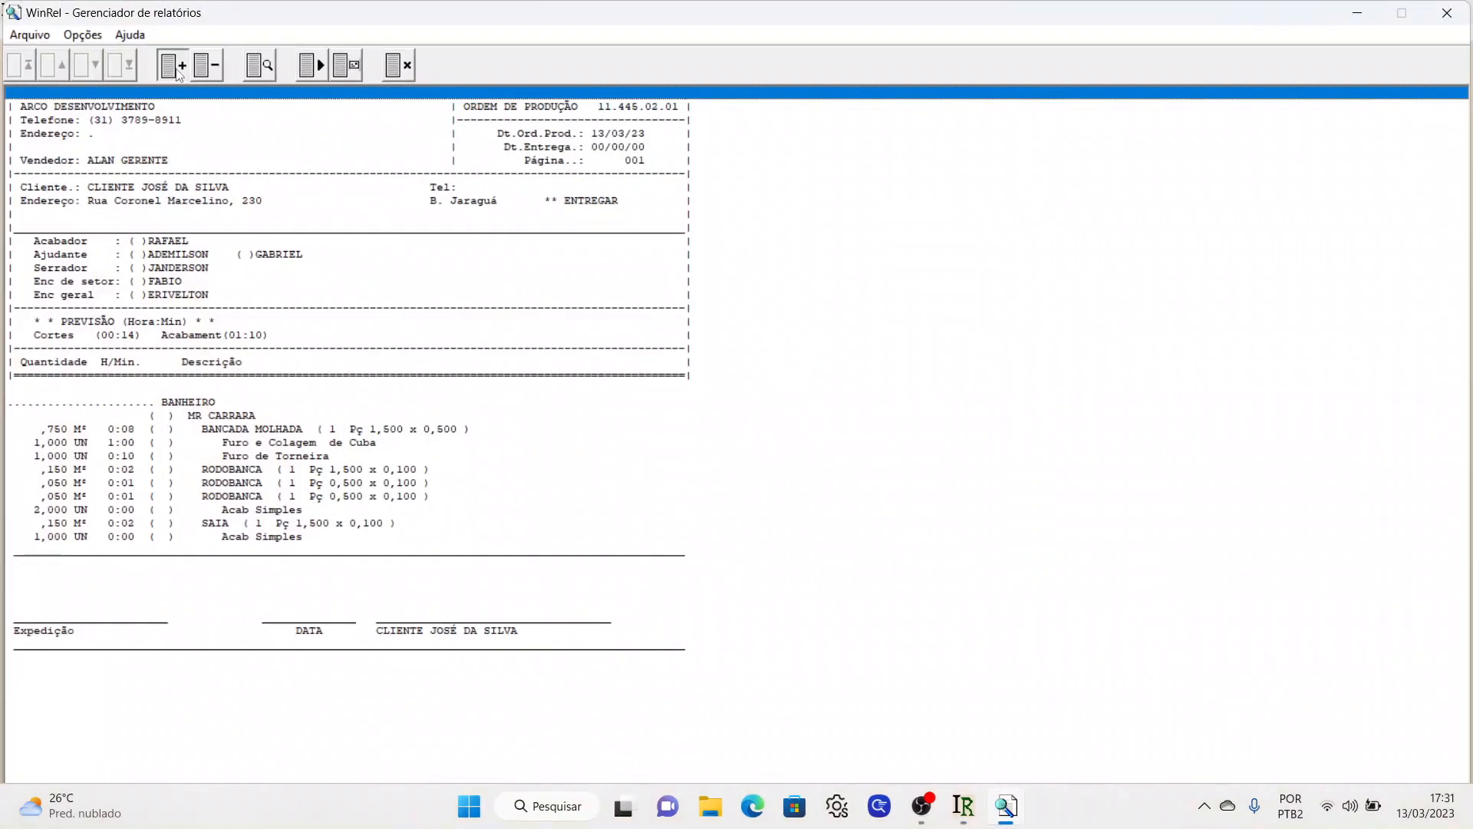
left_click(175, 68)
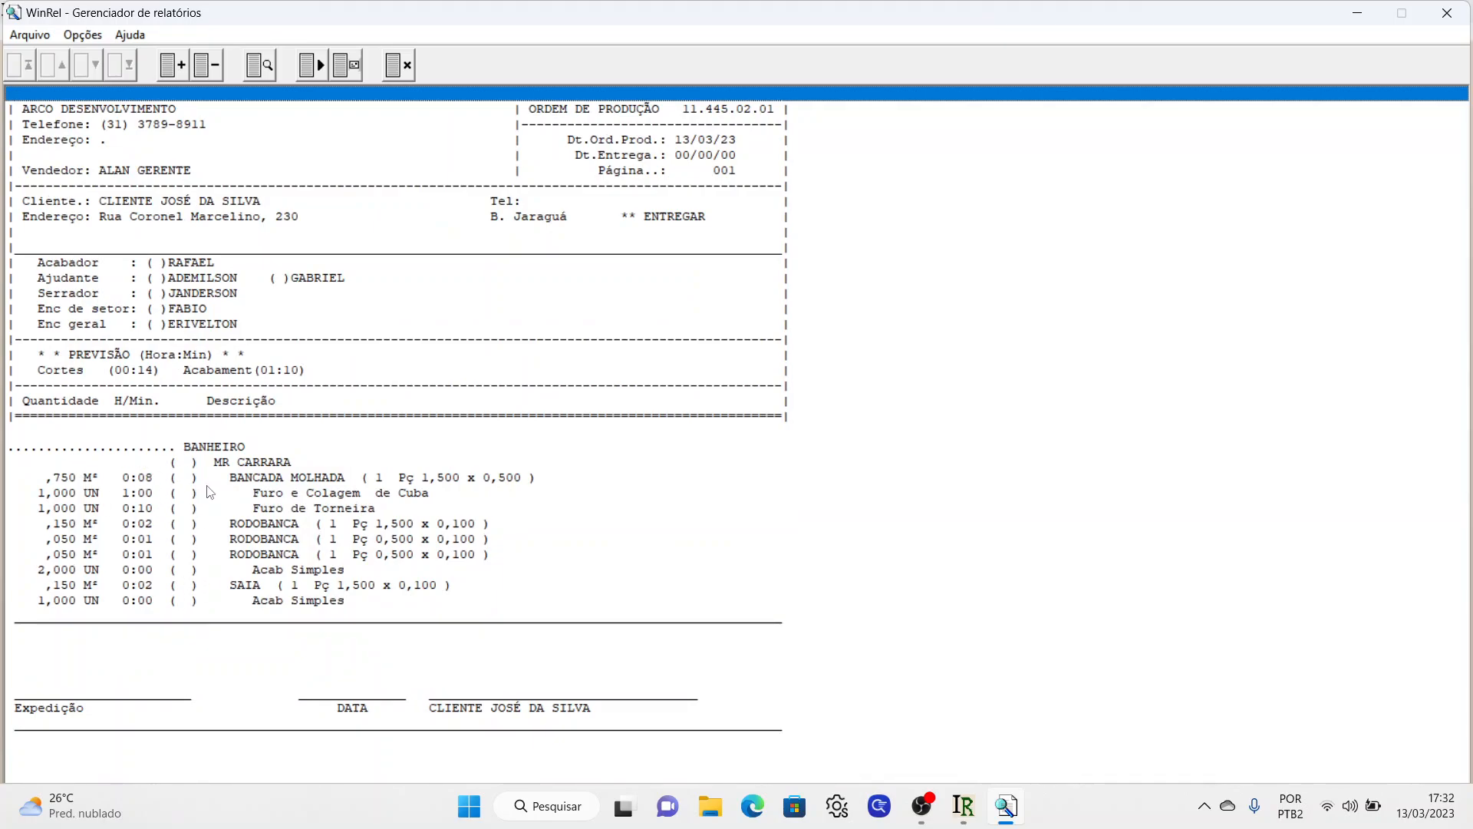
left_click(218, 466)
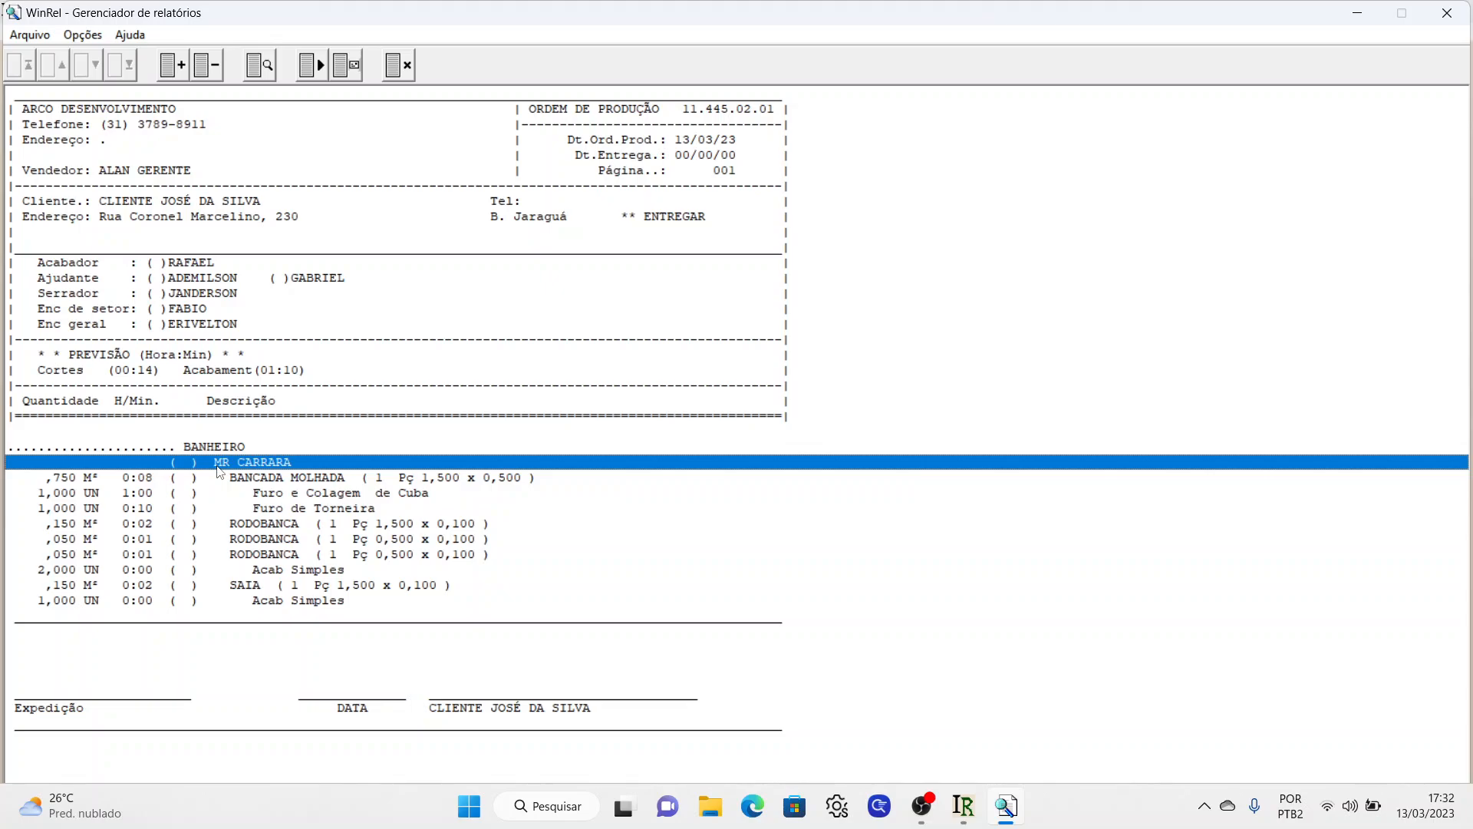
key("Down")
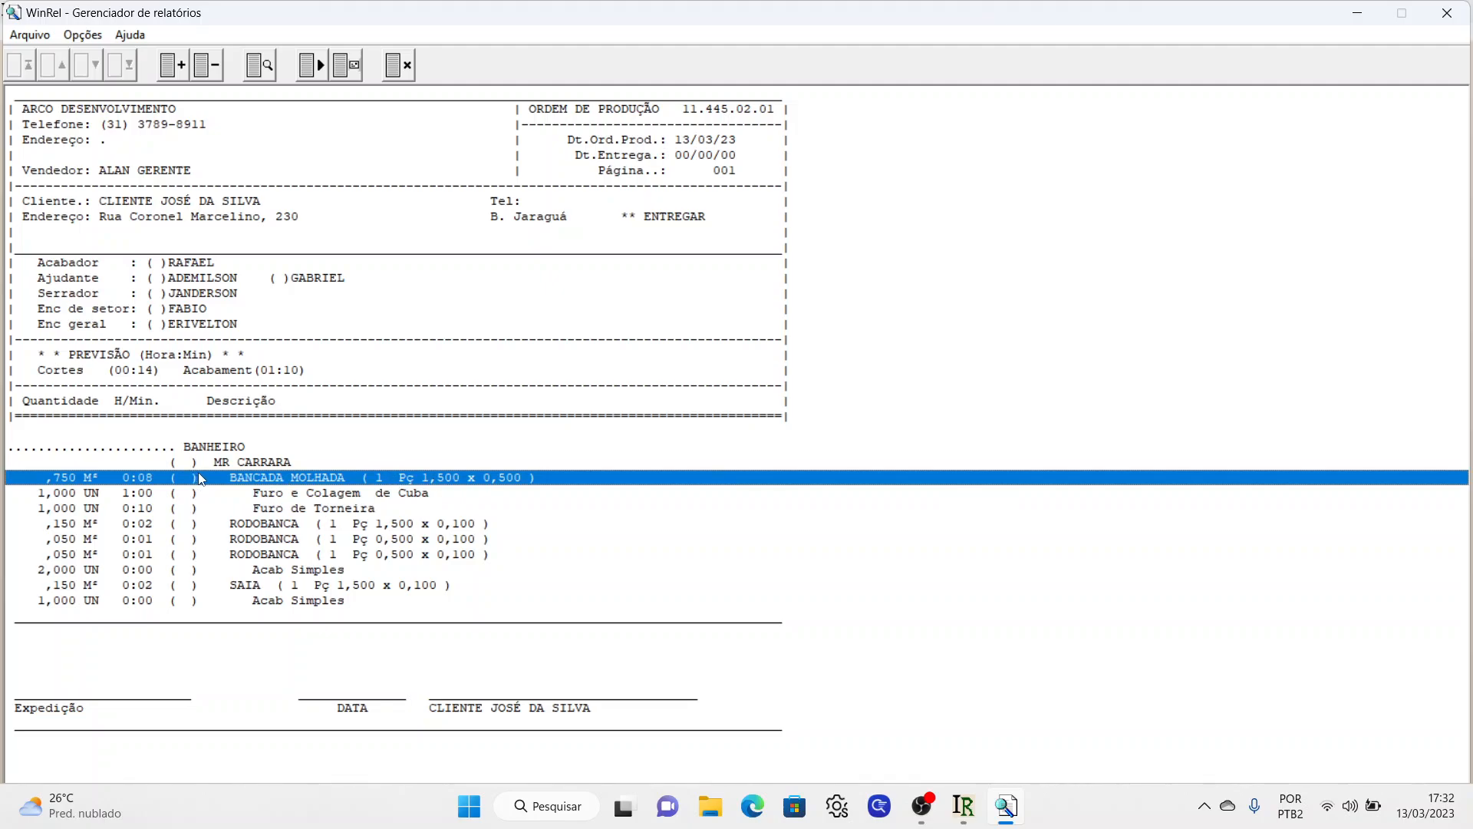
key("Down")
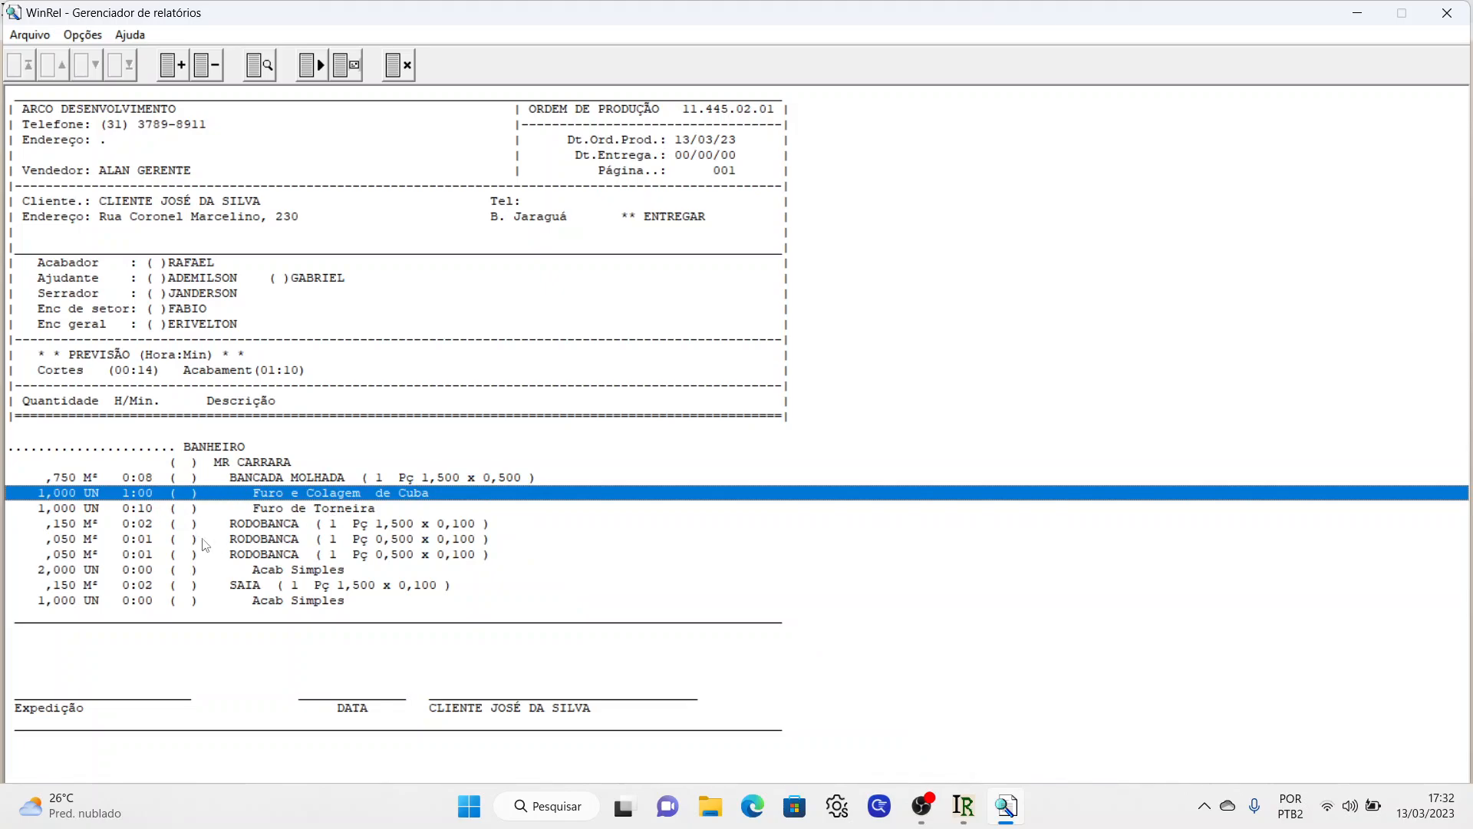
key("Down")
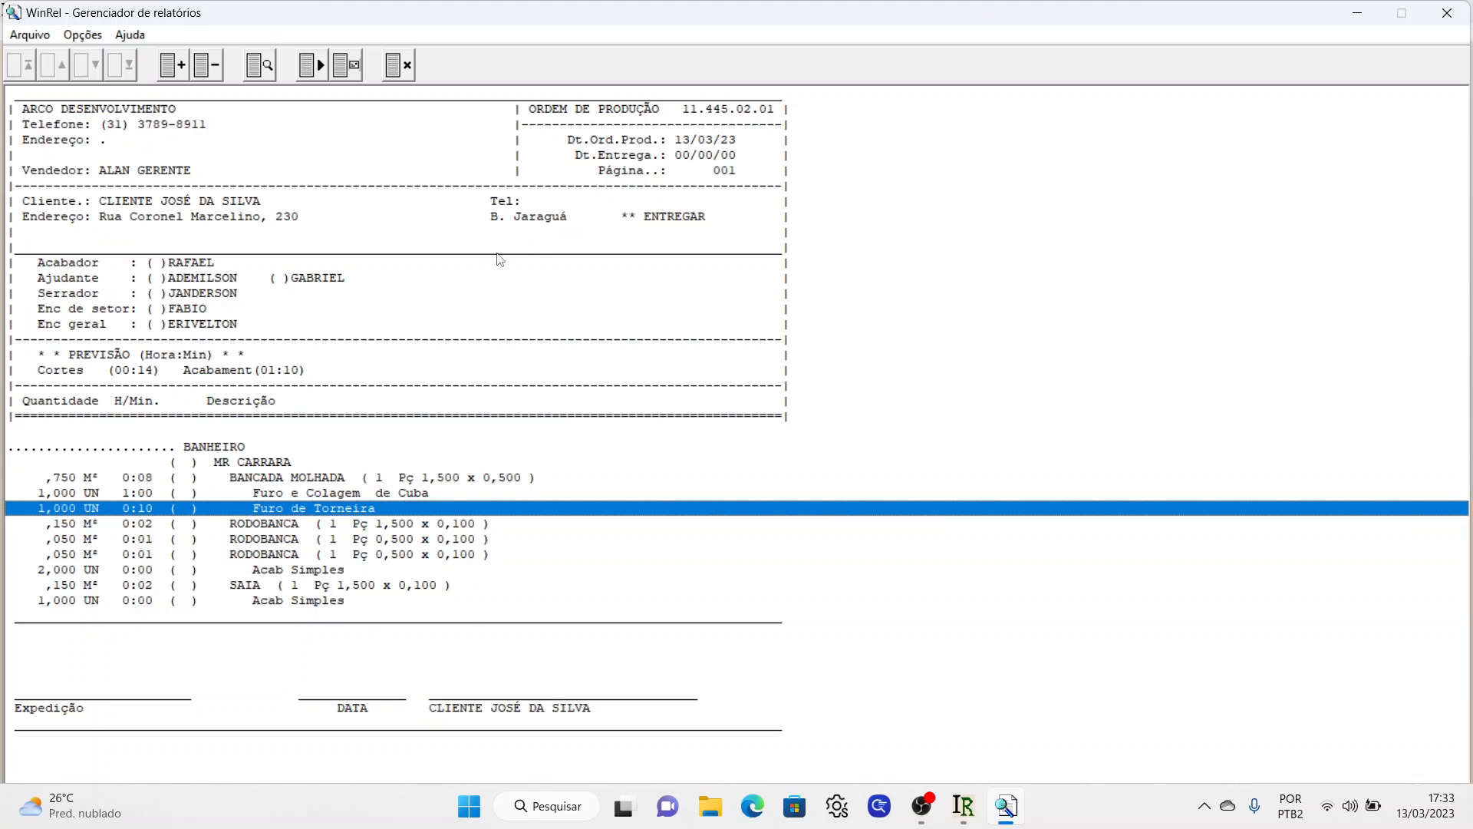
- Close the Ordem de Produção - 5 preview and exit the printing and production order forms
left_click(399, 66)
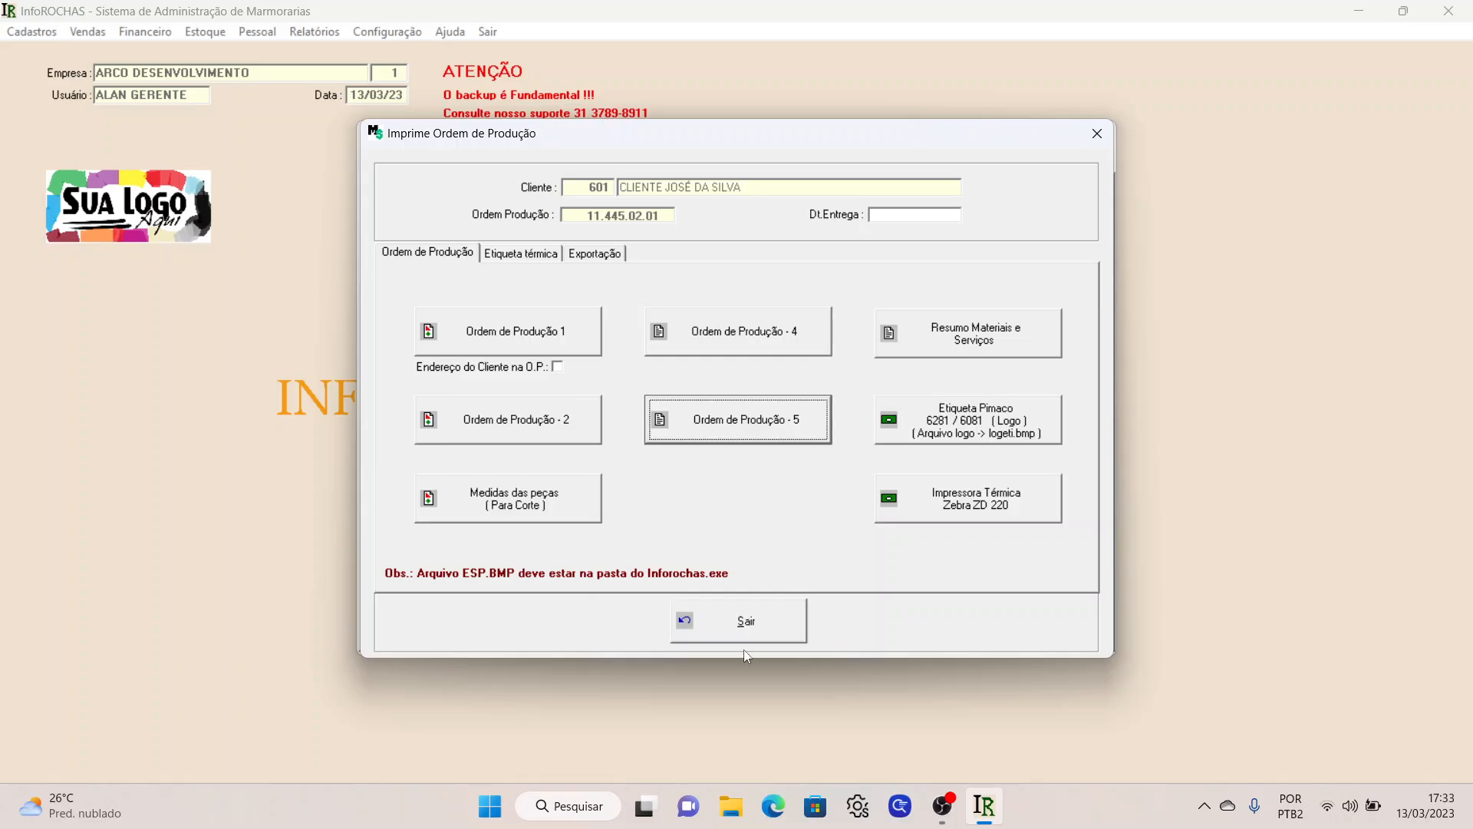
left_click(750, 628)
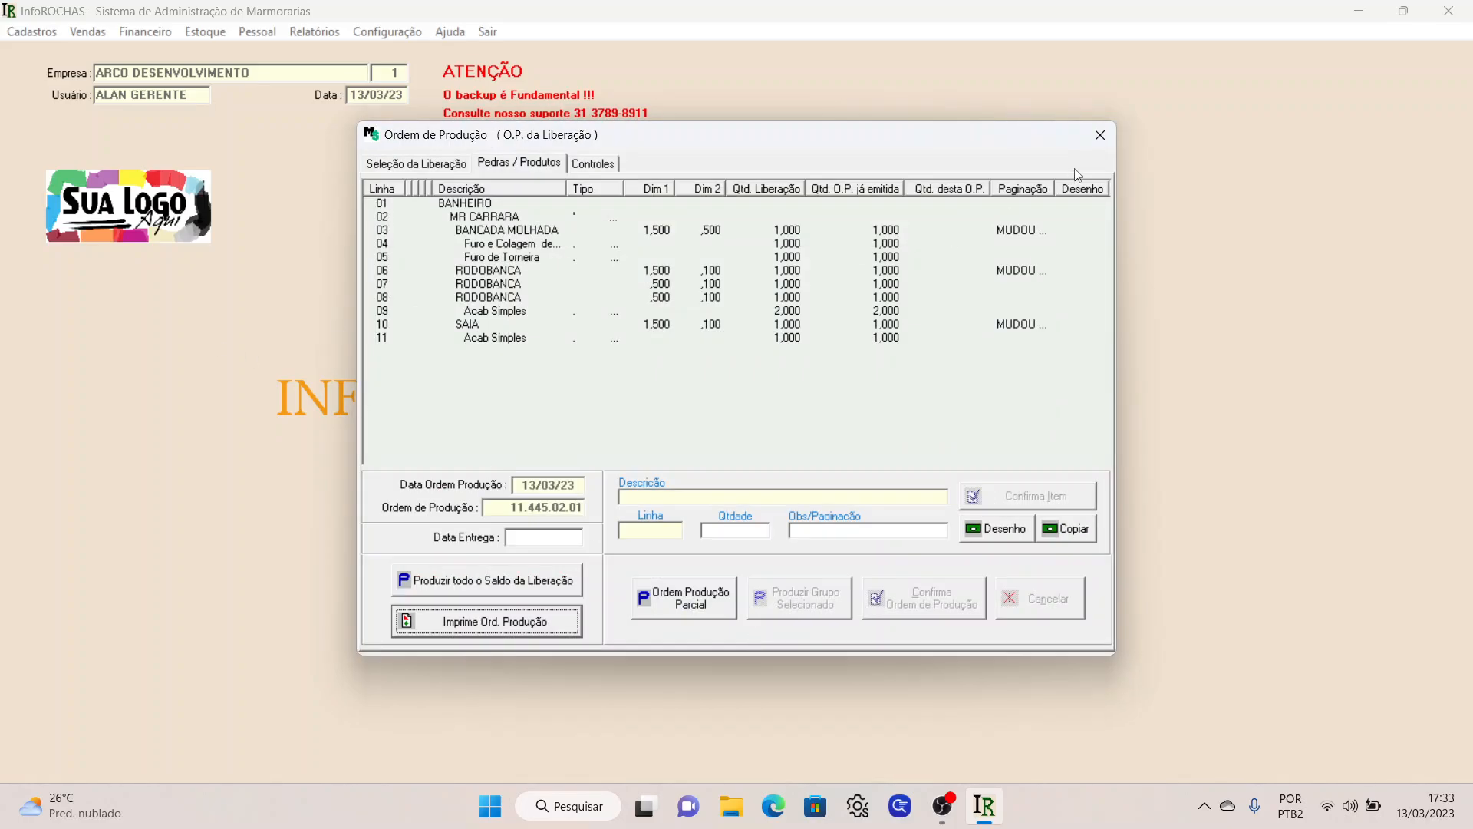
left_click(1100, 135)
- Open Romaneio de Entrega, look up the order by its number and select its first production order
left_click(88, 32)
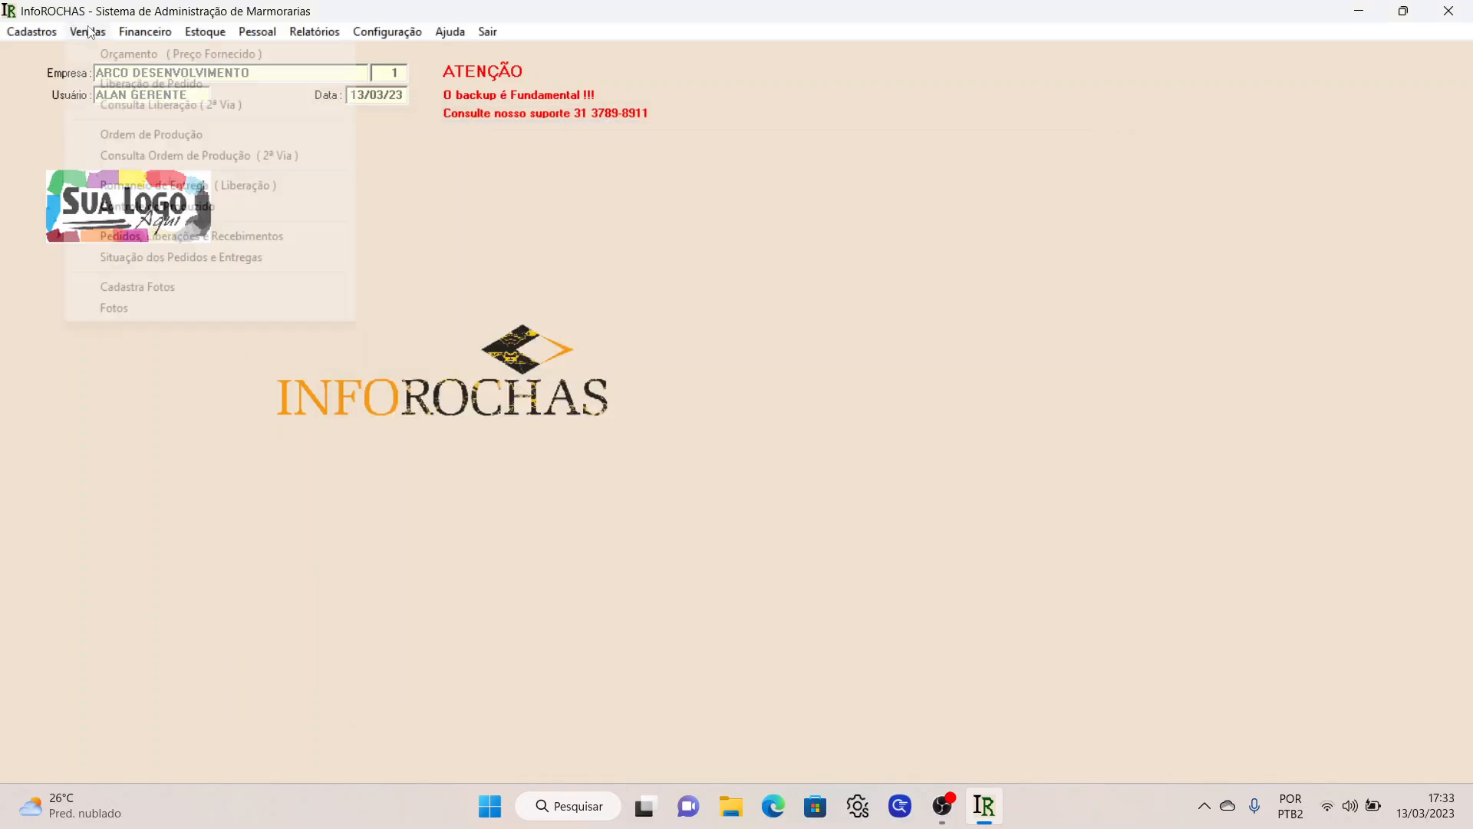
left_click(126, 187)
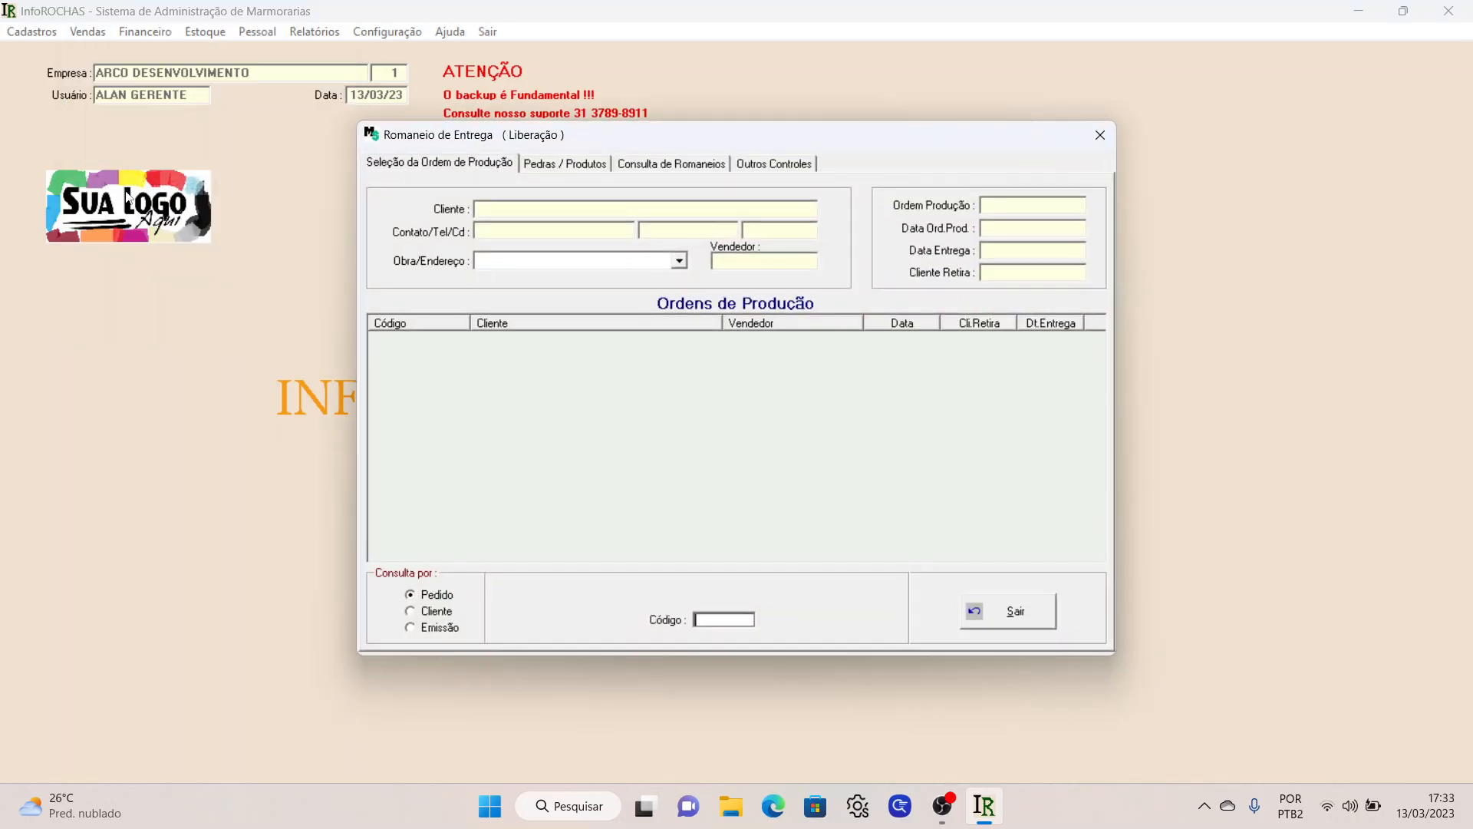
type("11445")
key("Return")
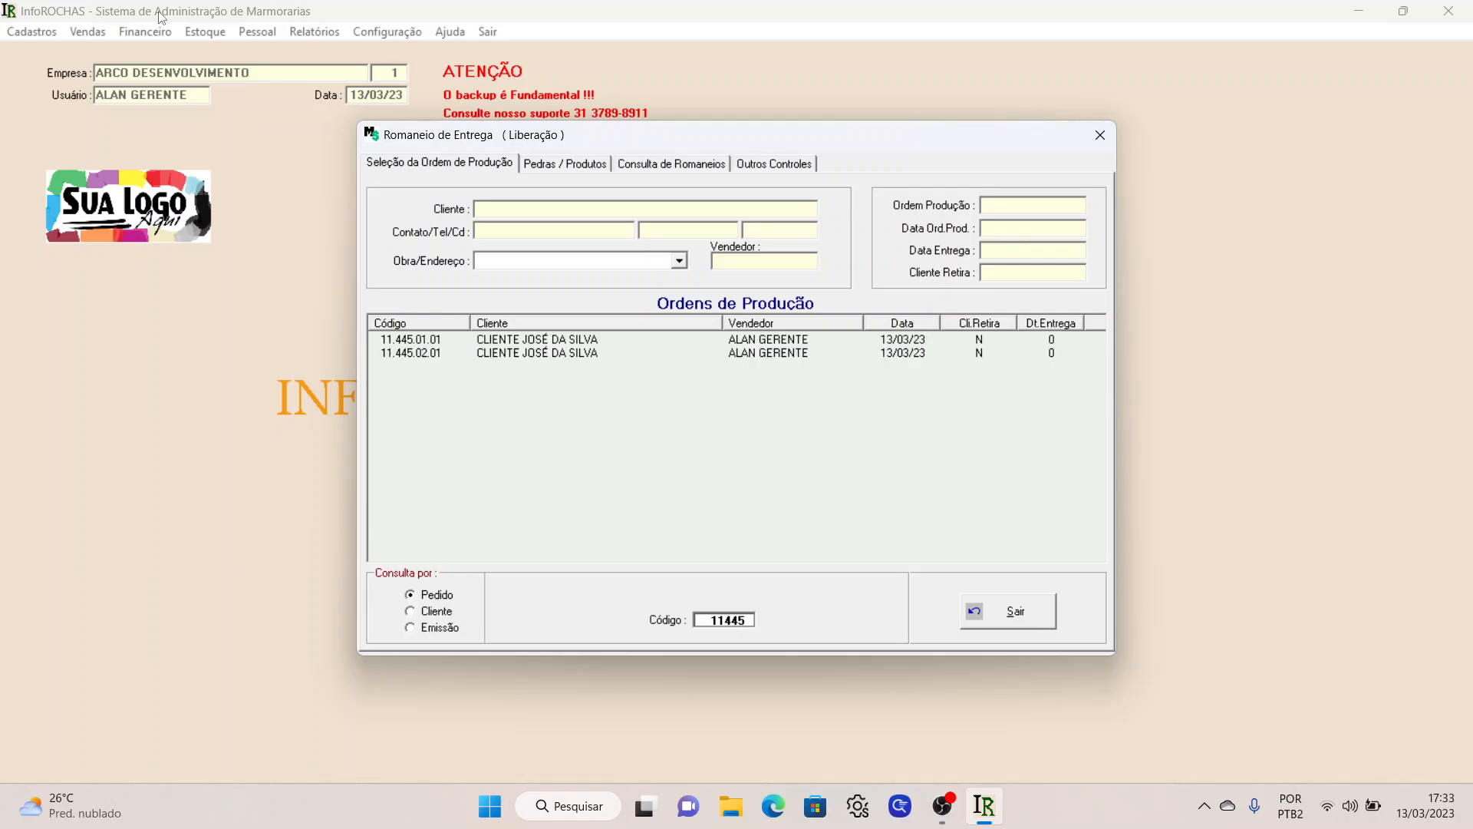
left_click(435, 342)
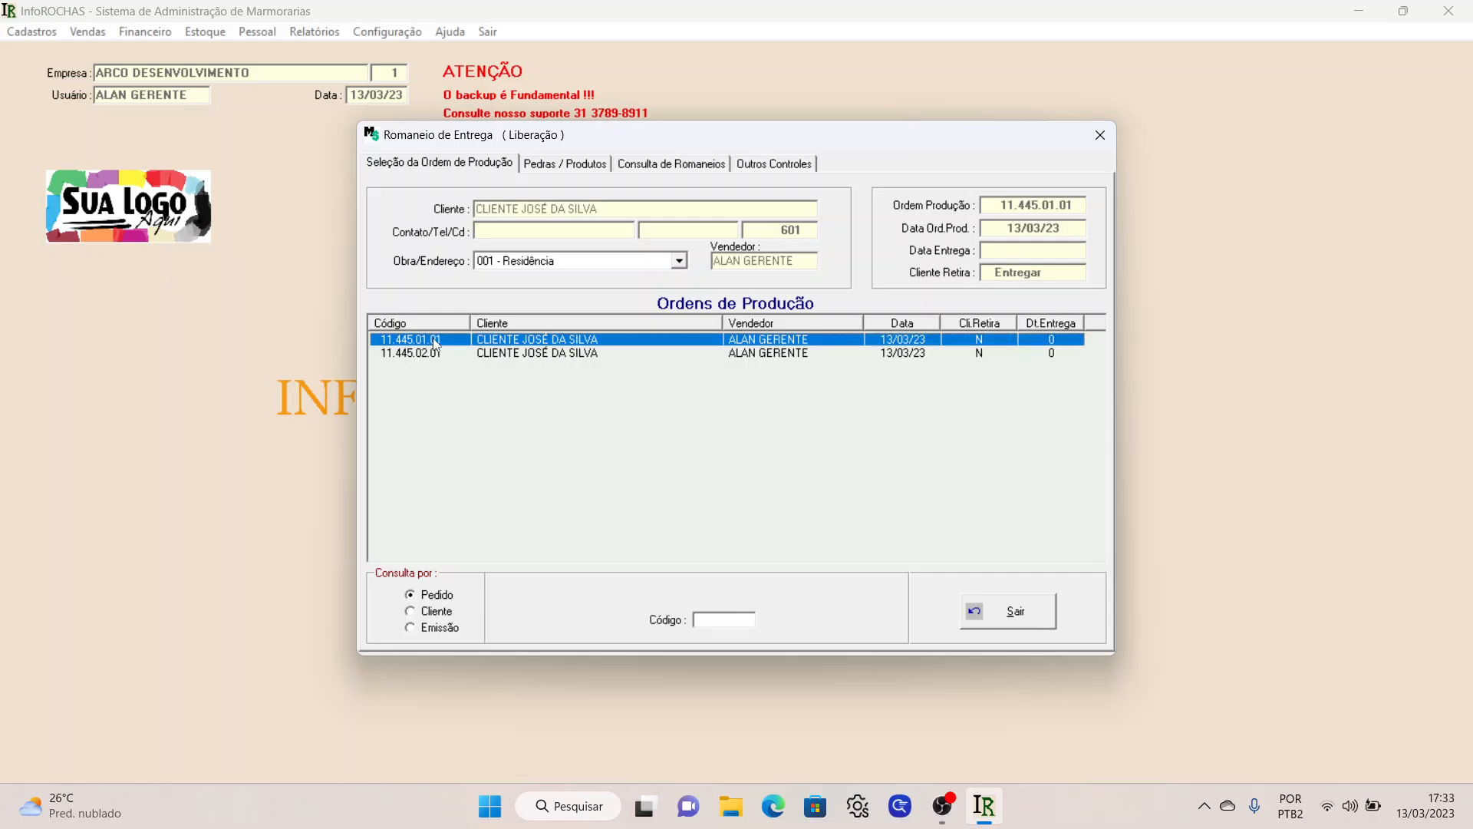
- Issue a delivery note for the entire produced balance of the first production order's kitchen items
left_click(557, 165)
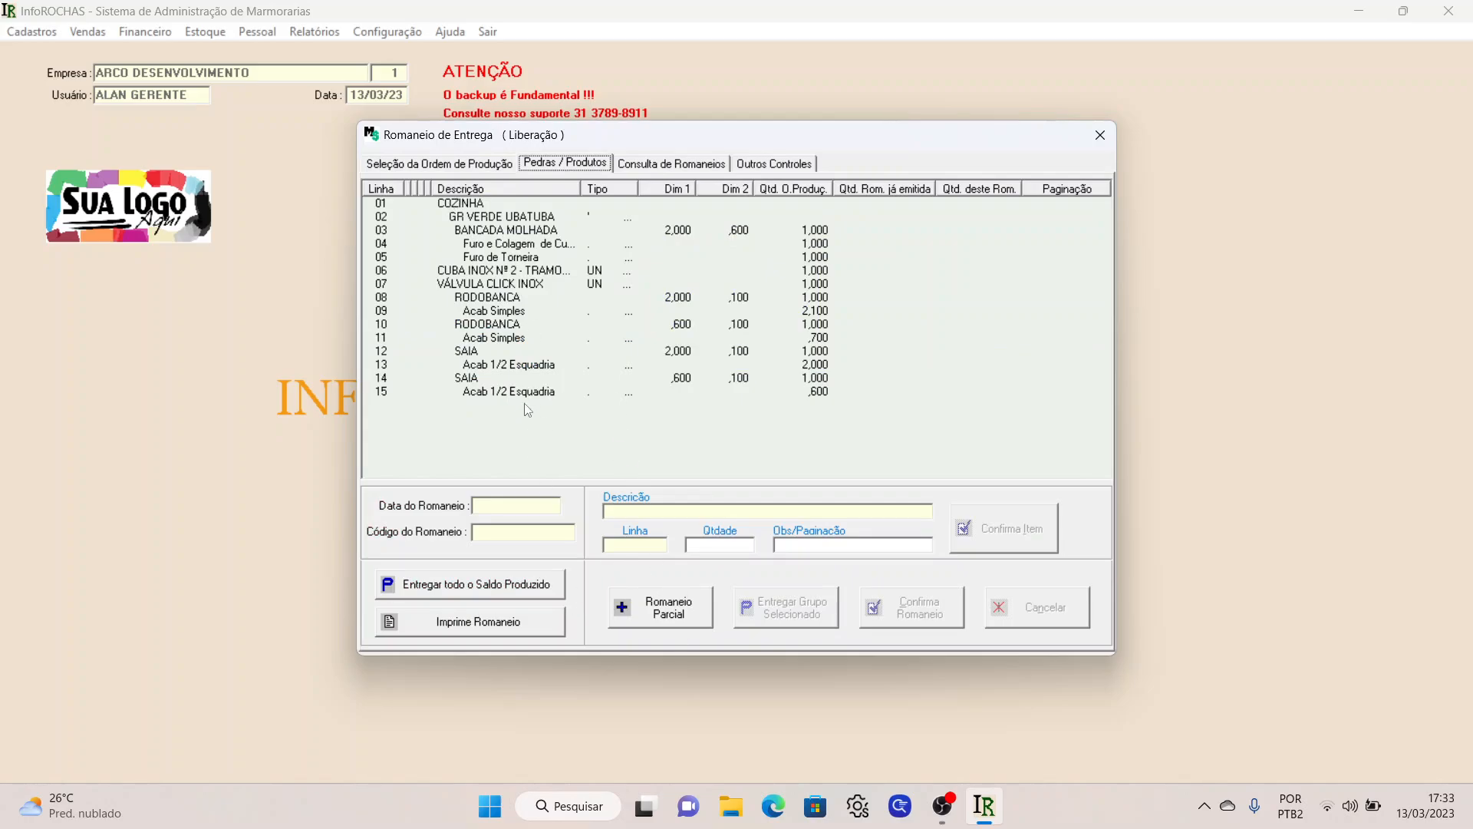
left_click(497, 587)
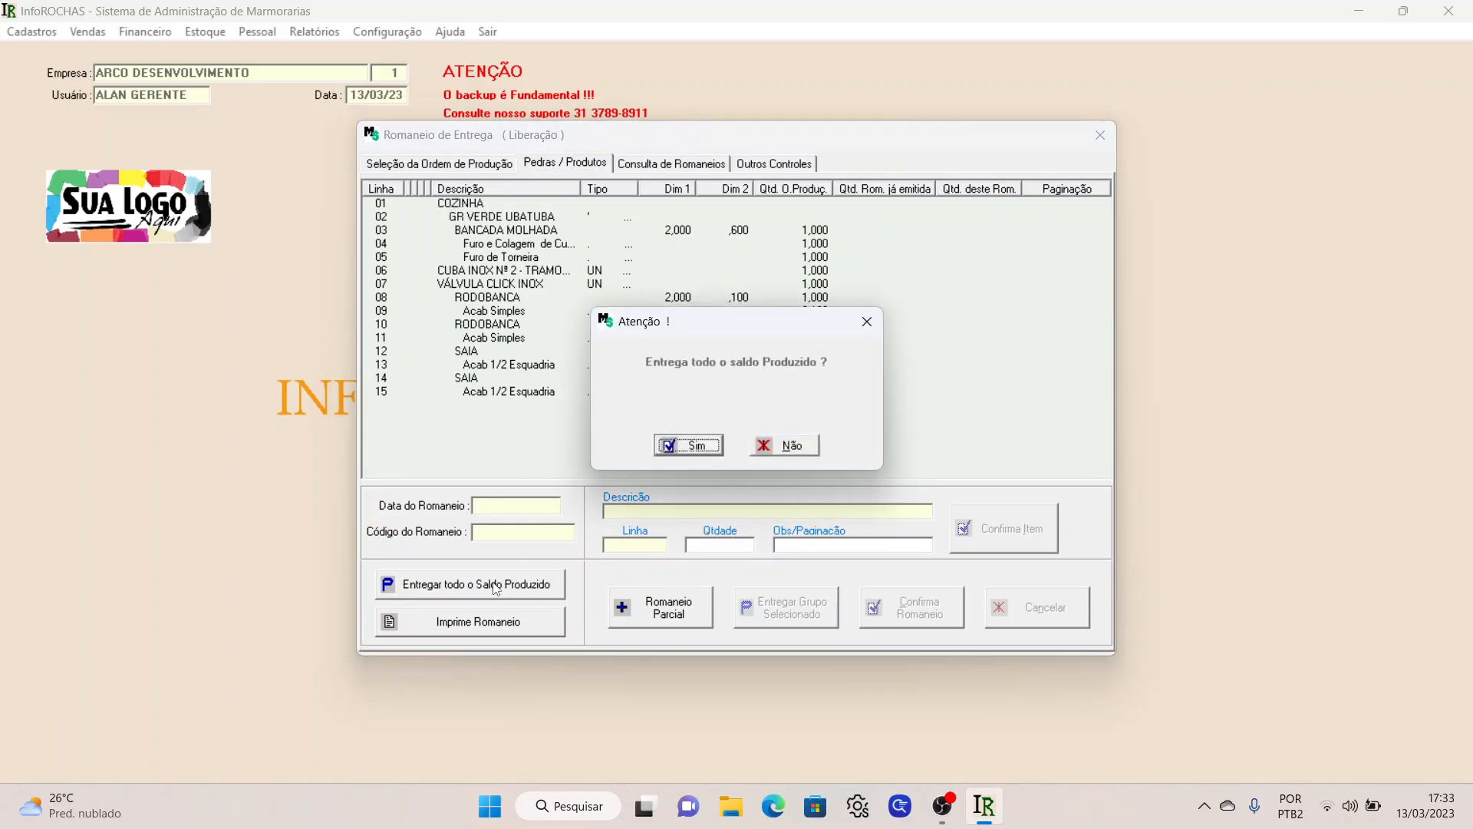
key("Return")
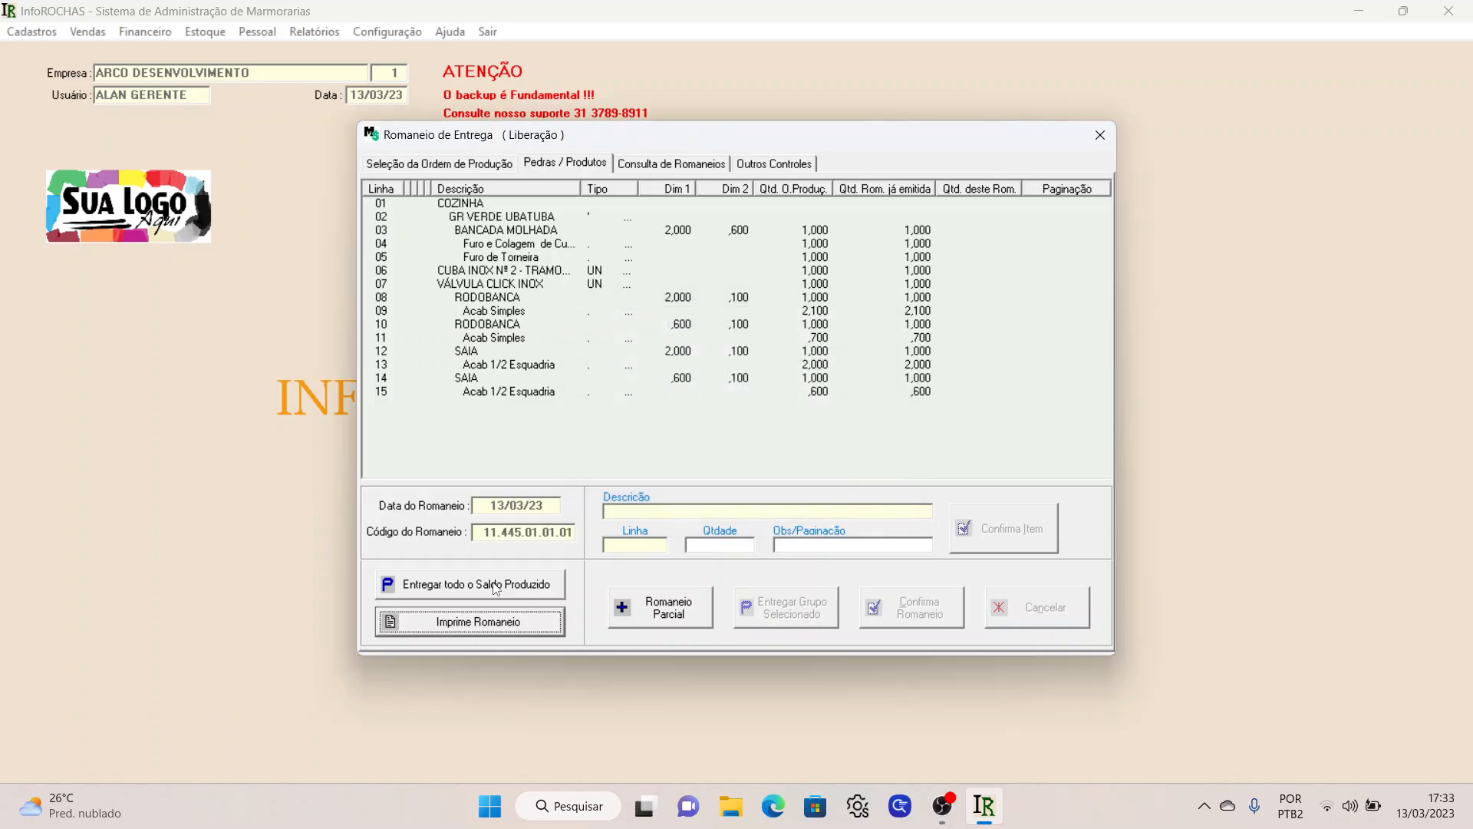
- Preview the Romaneio with logo using Microsoft Print to PDF in portrait, examine its items and totals, and exit the printing form
left_click(486, 620)
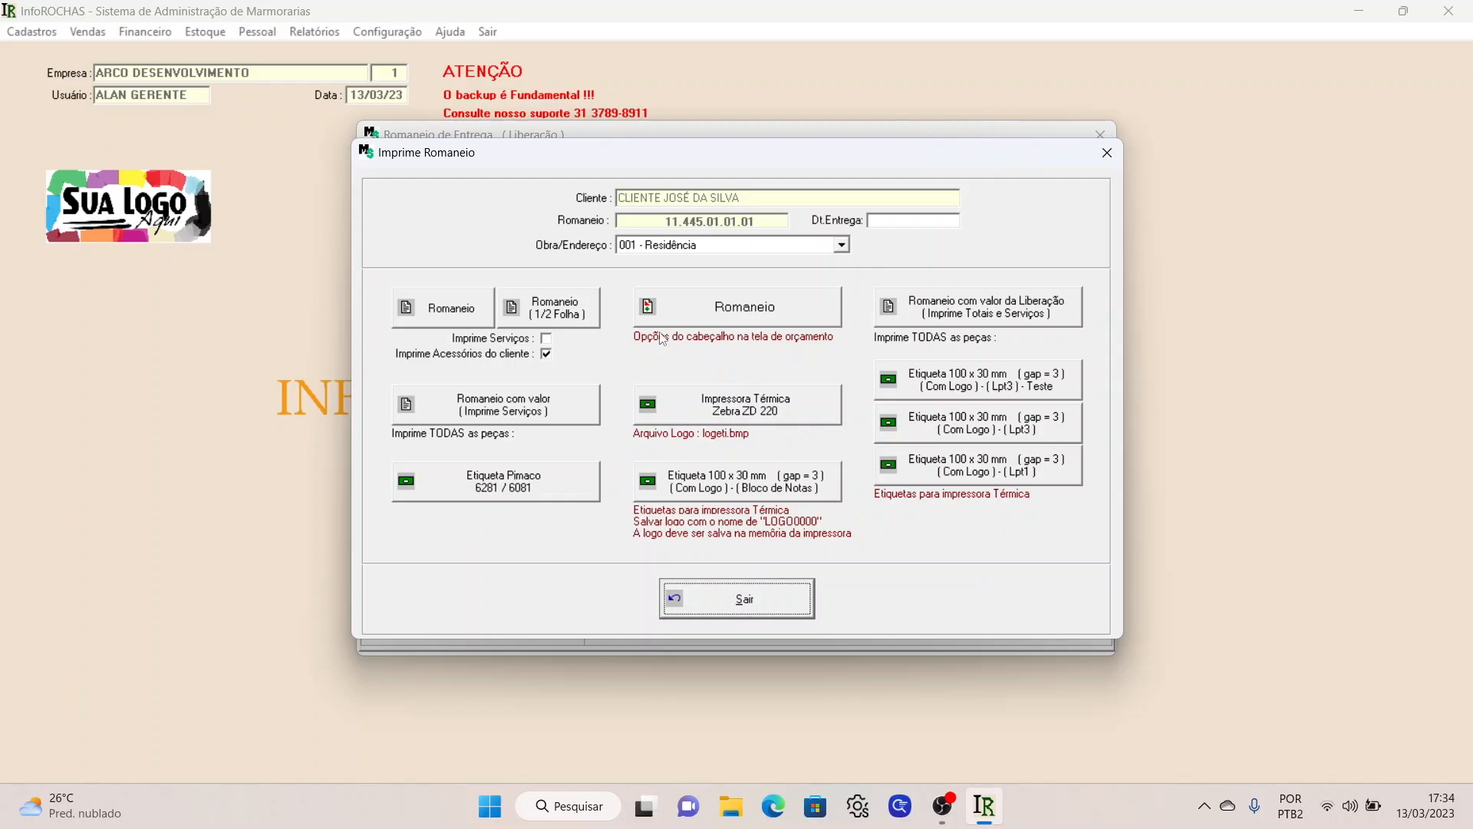
left_click(717, 318)
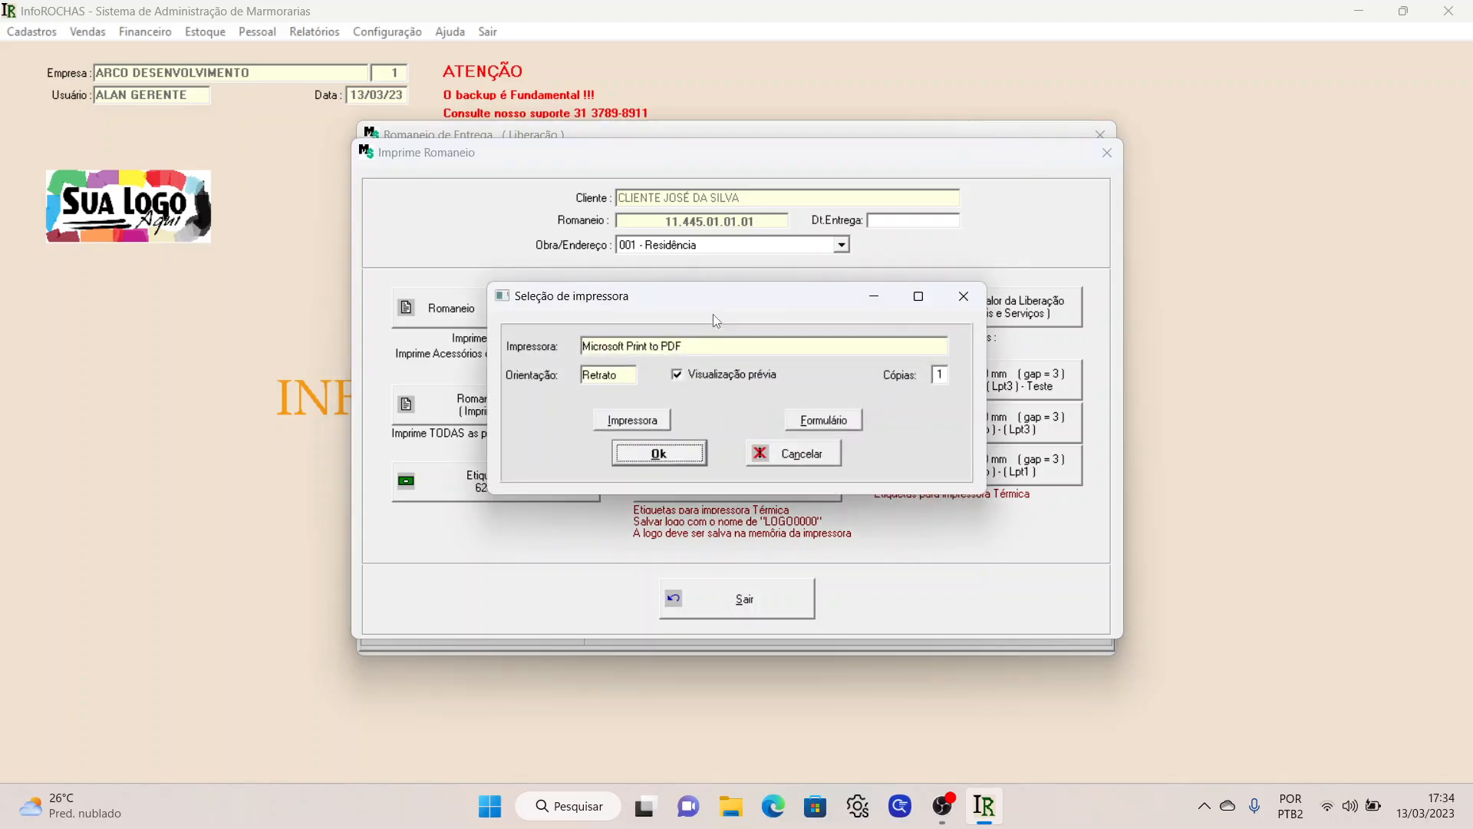
left_click(661, 453)
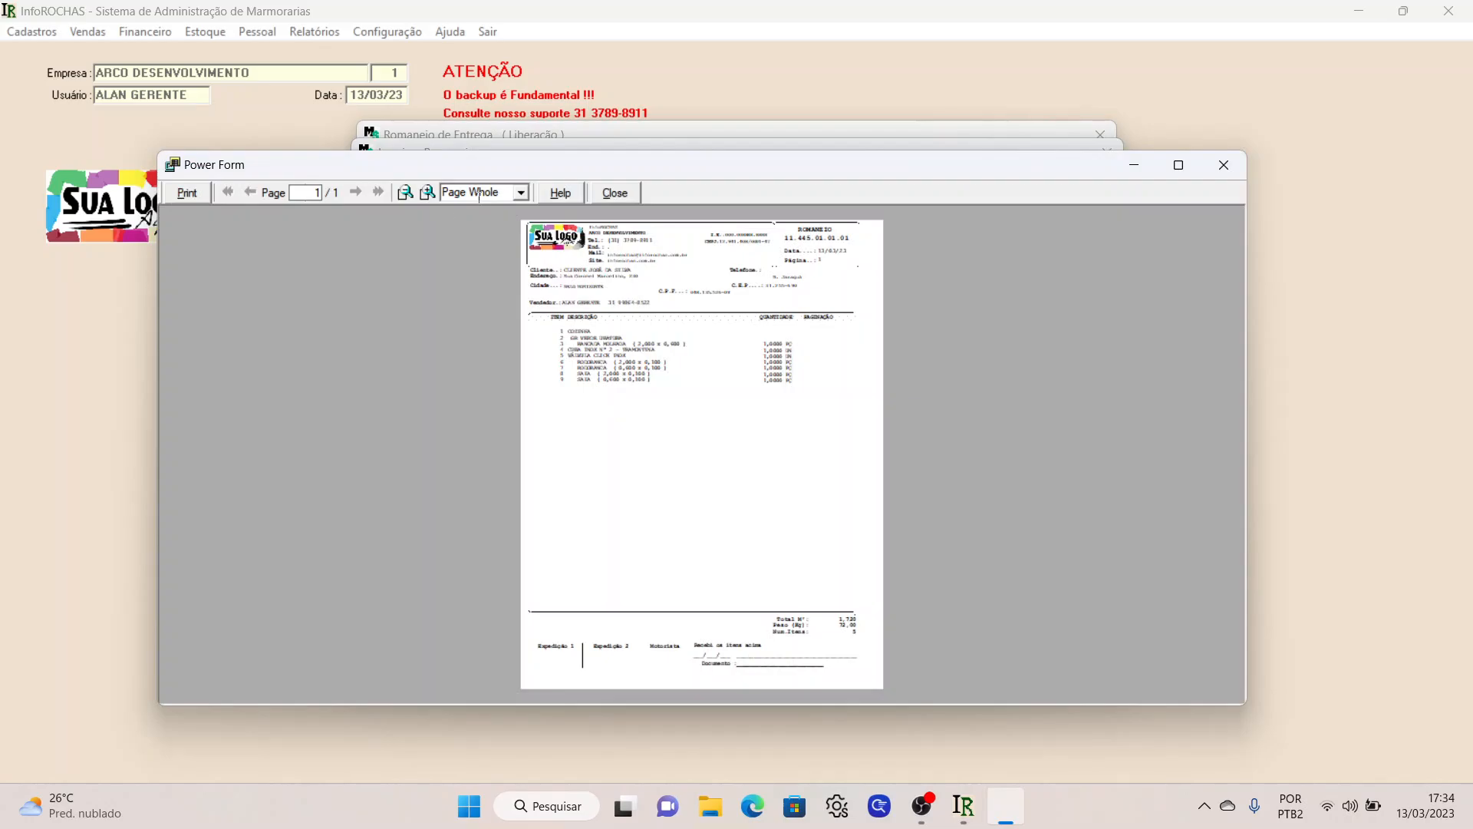
double_click(716, 170)
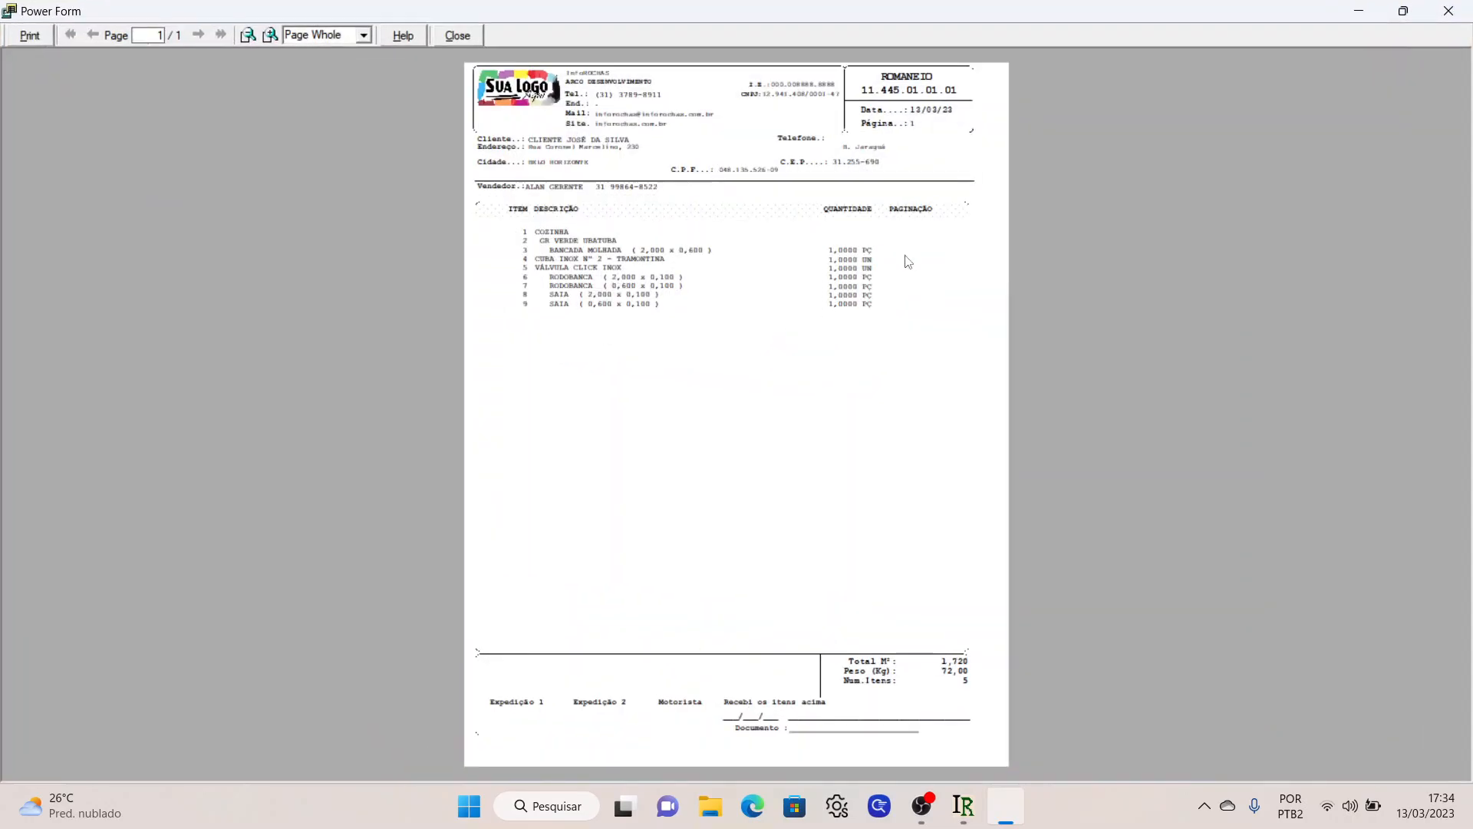
left_click(270, 35)
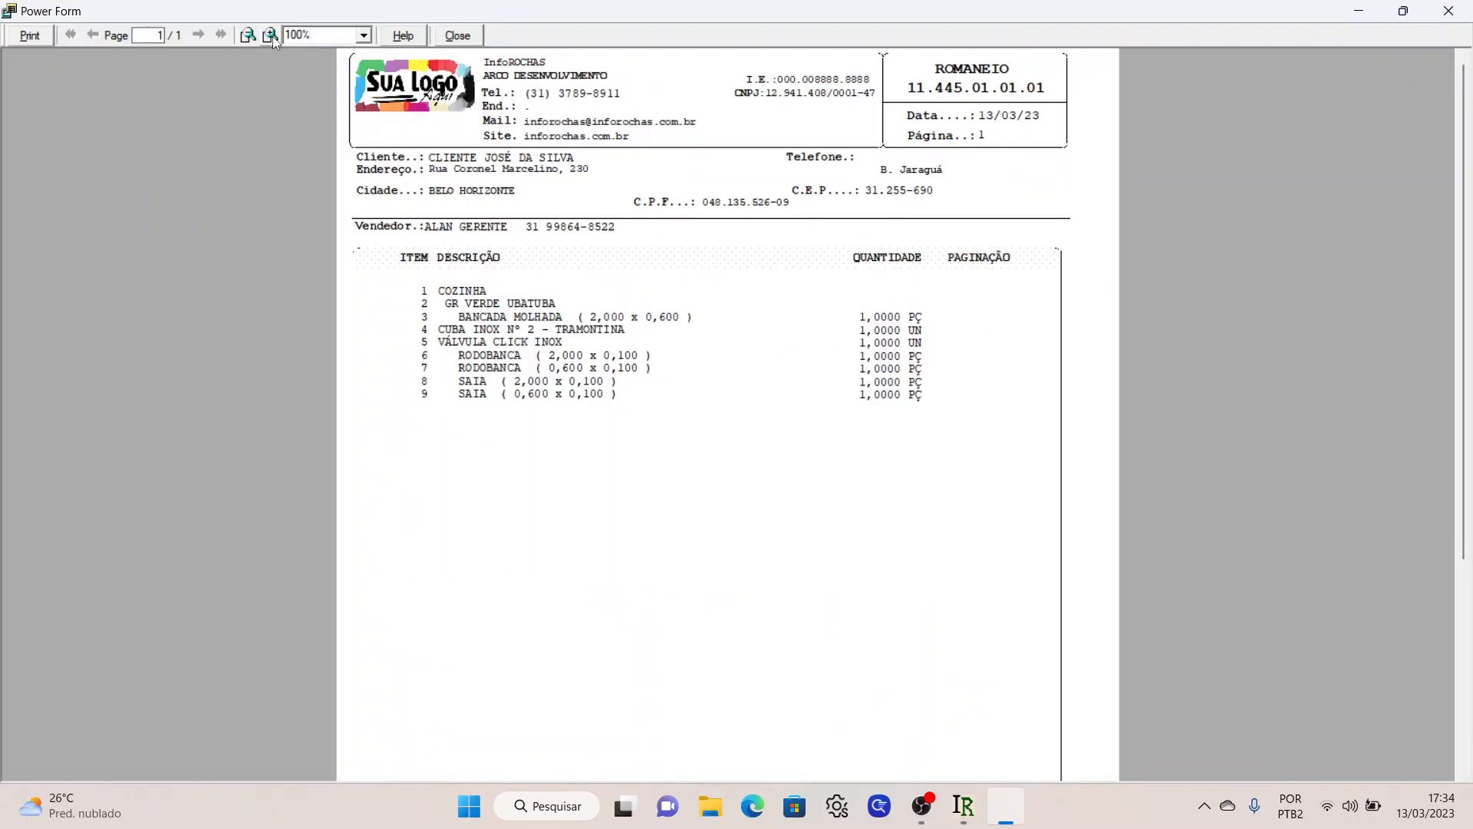
left_click(1465, 721)
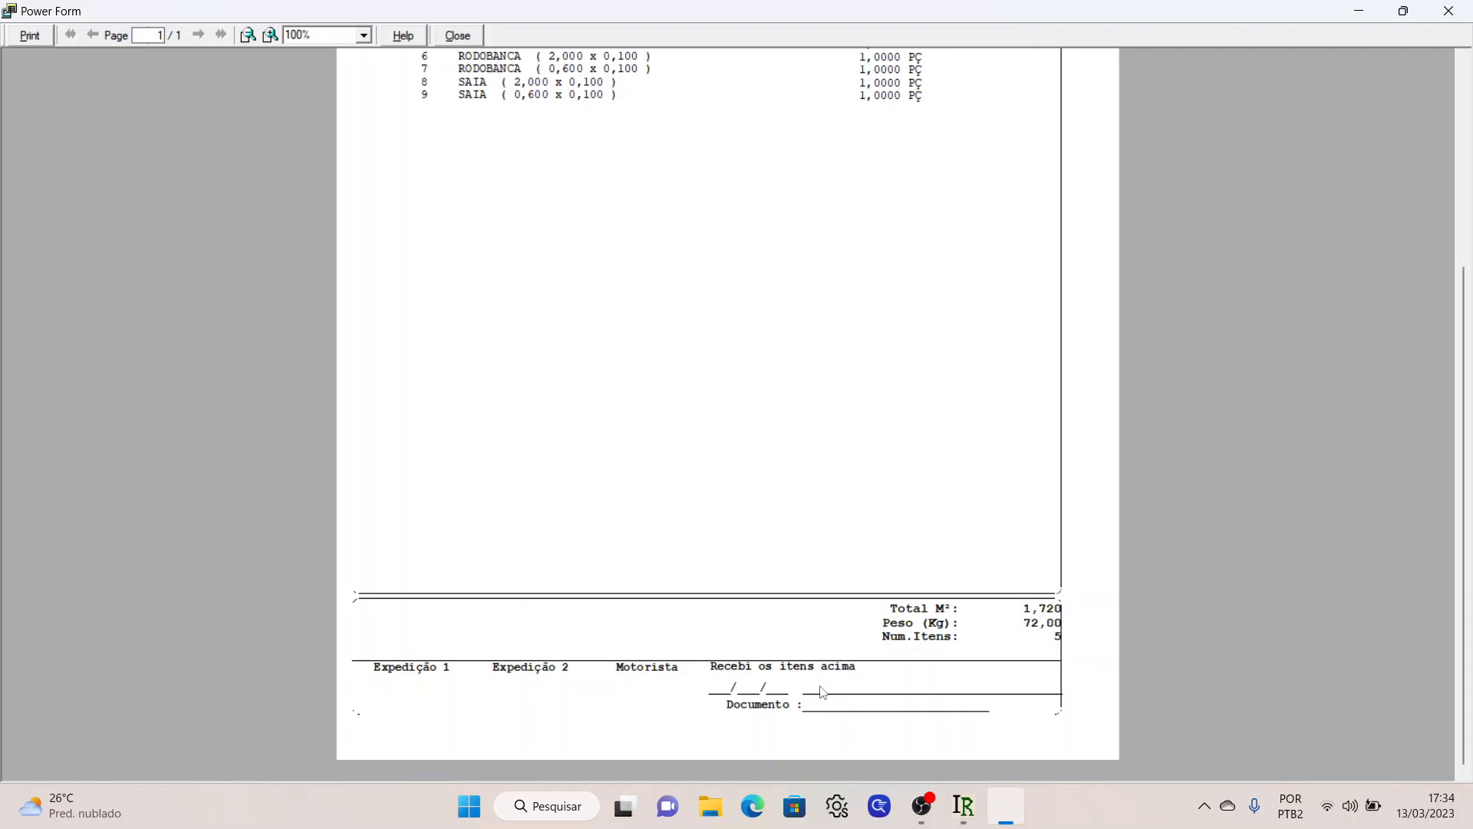
left_click(458, 35)
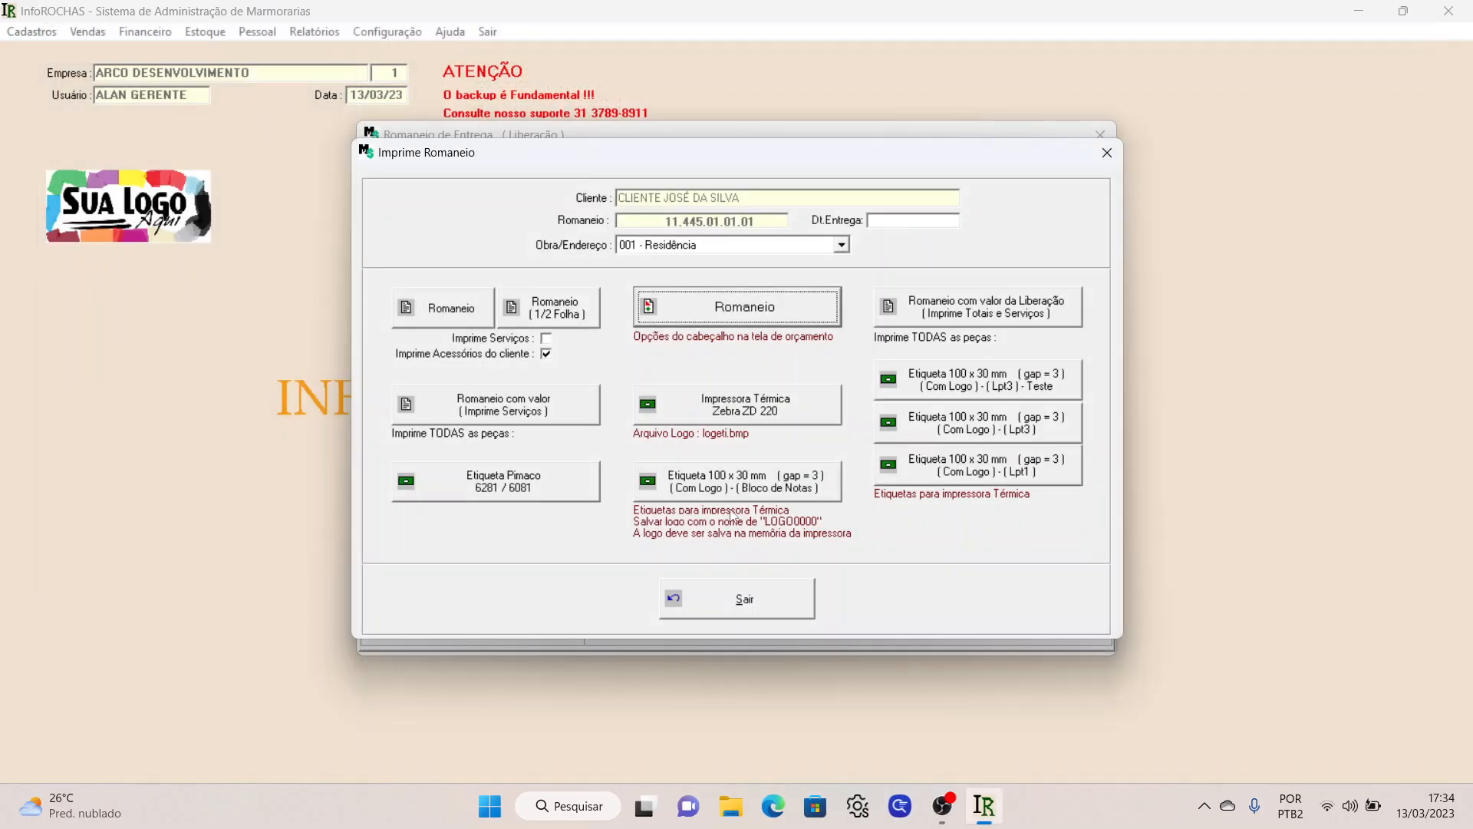
left_click(719, 591)
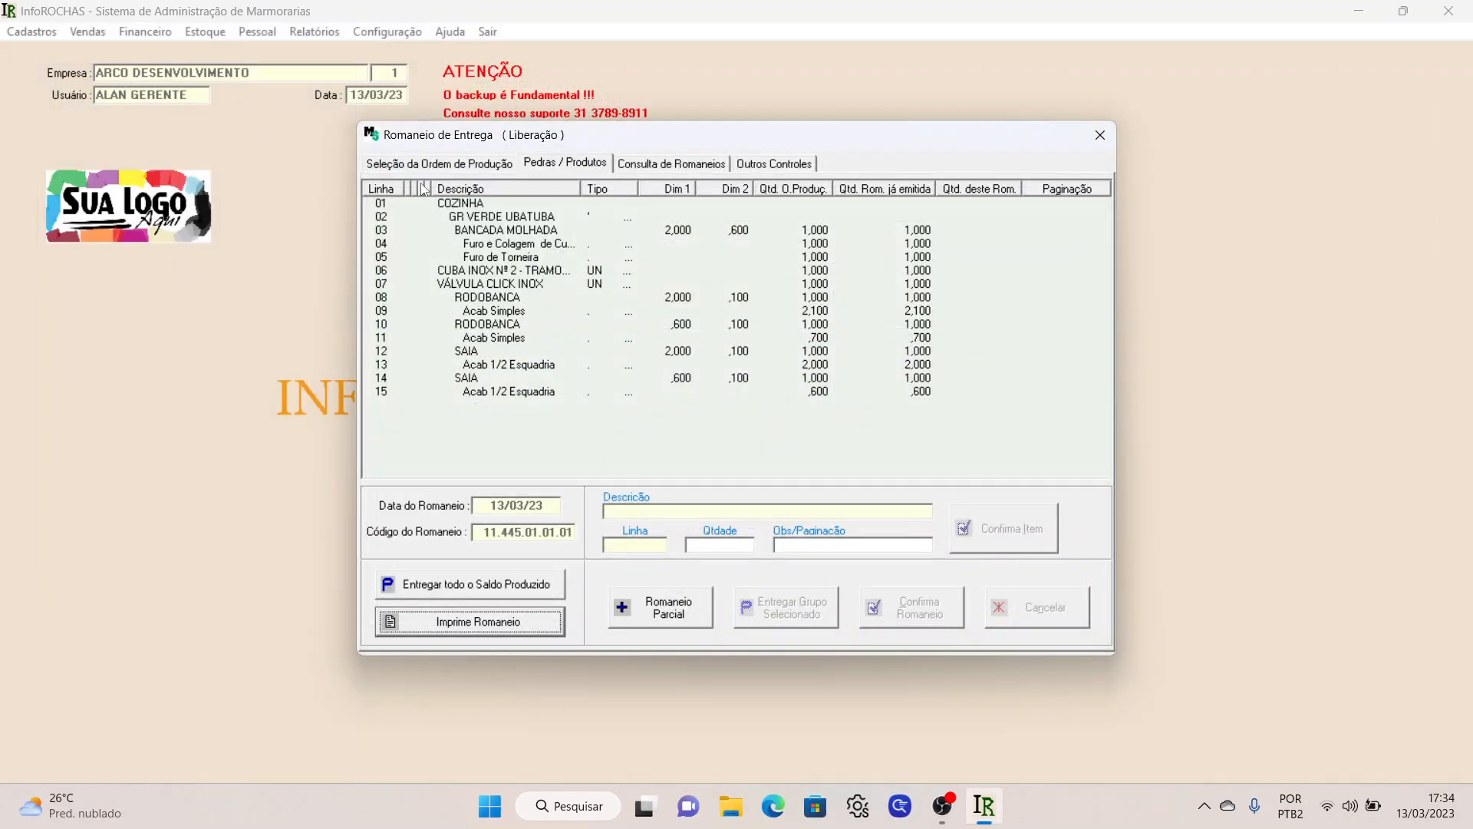
- Reopen Romaneio de Entrega, look up the order by its number and select its second production order
left_click(428, 163)
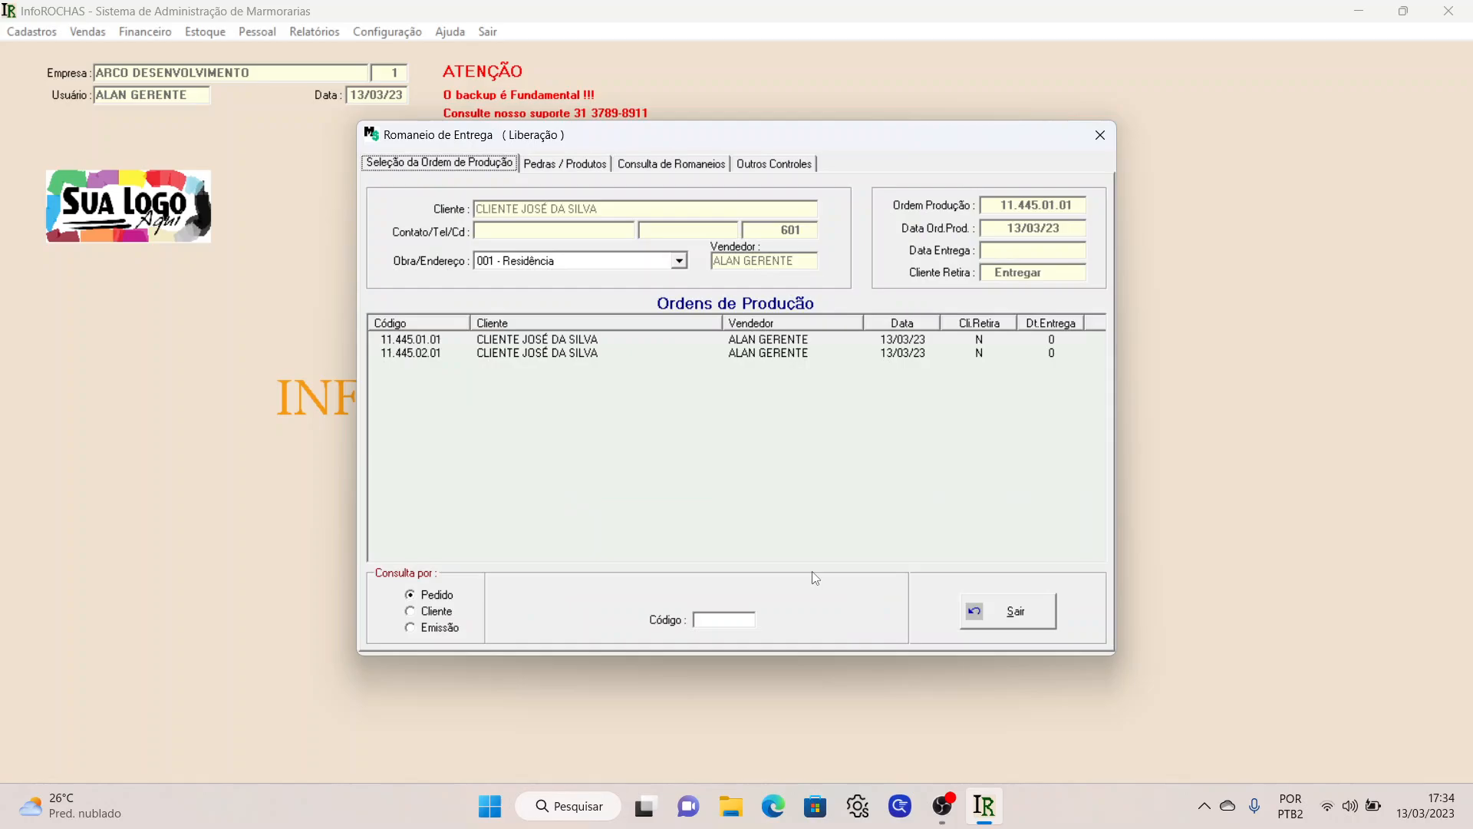
left_click(1011, 612)
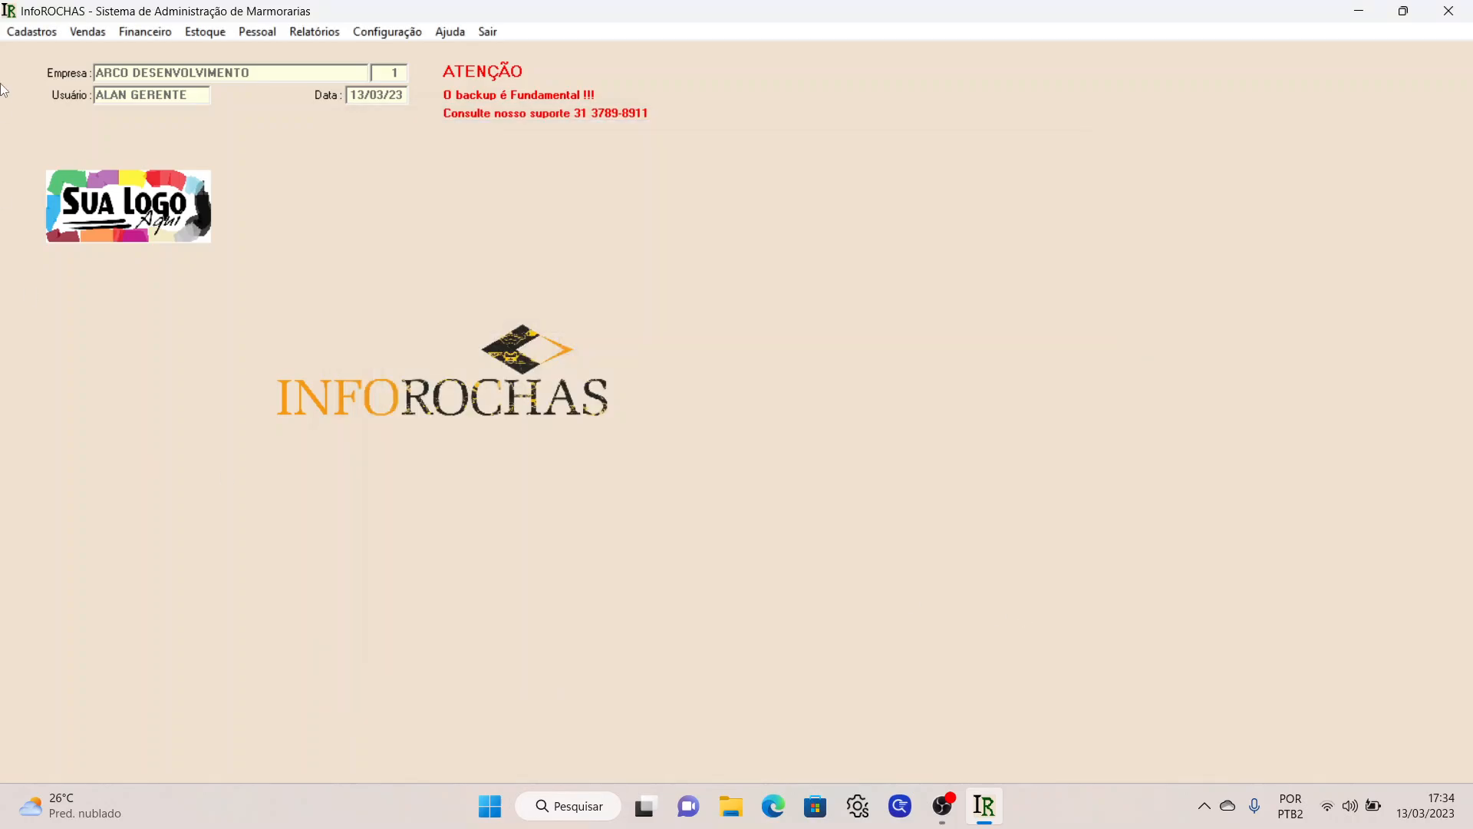
left_click(88, 31)
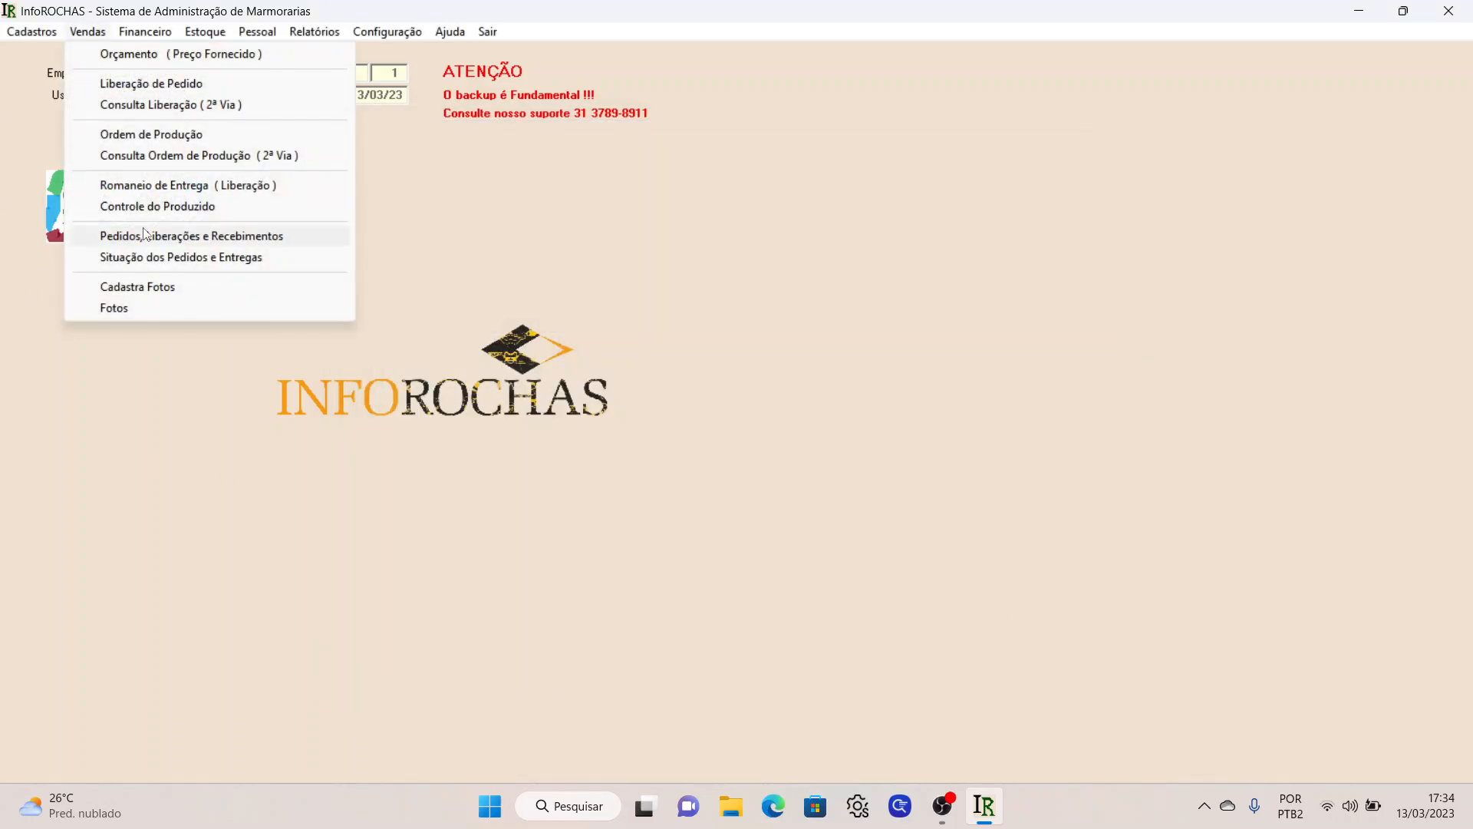
left_click(173, 187)
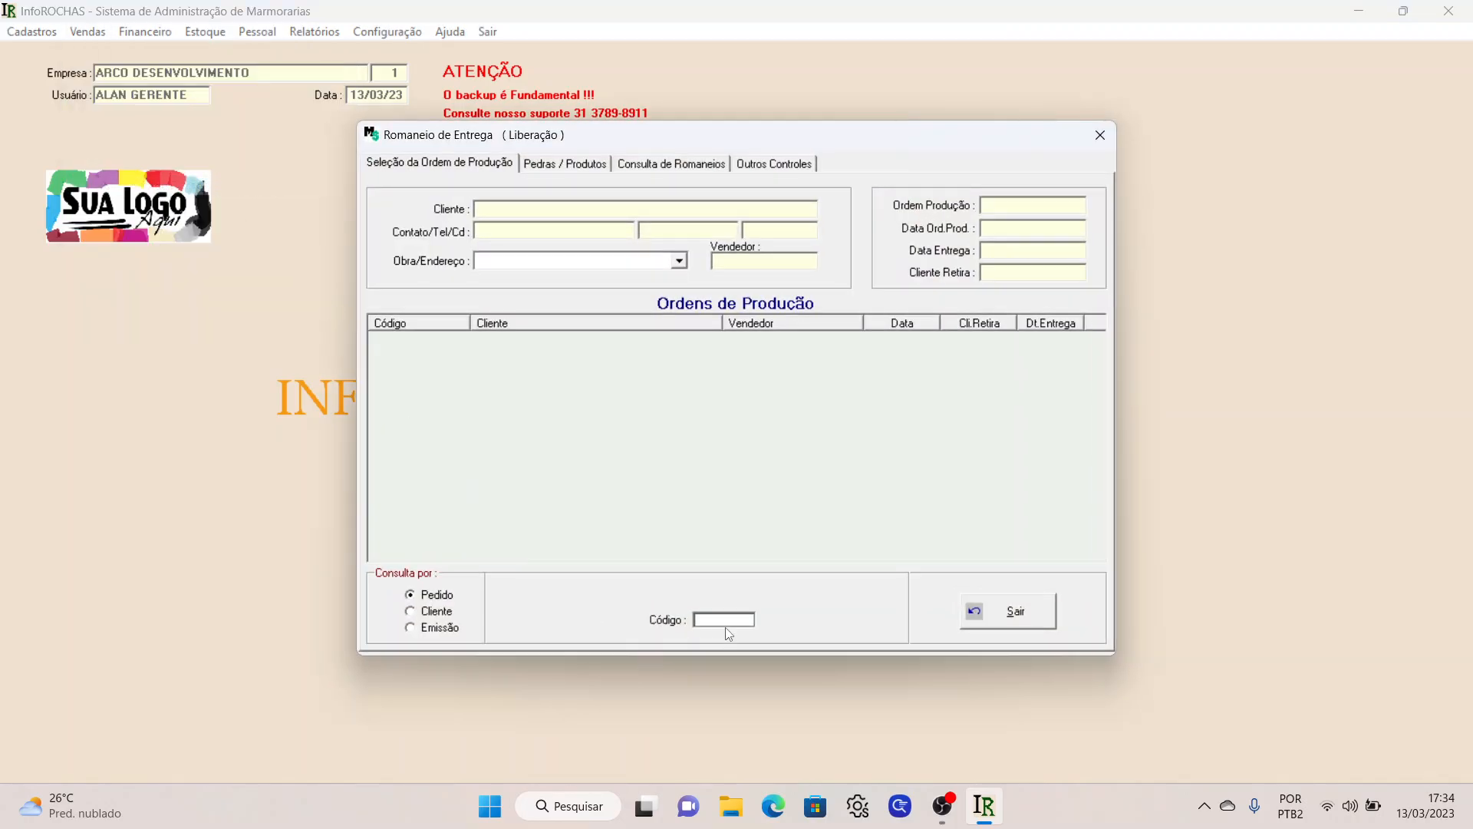
type("11445")
key("Return")
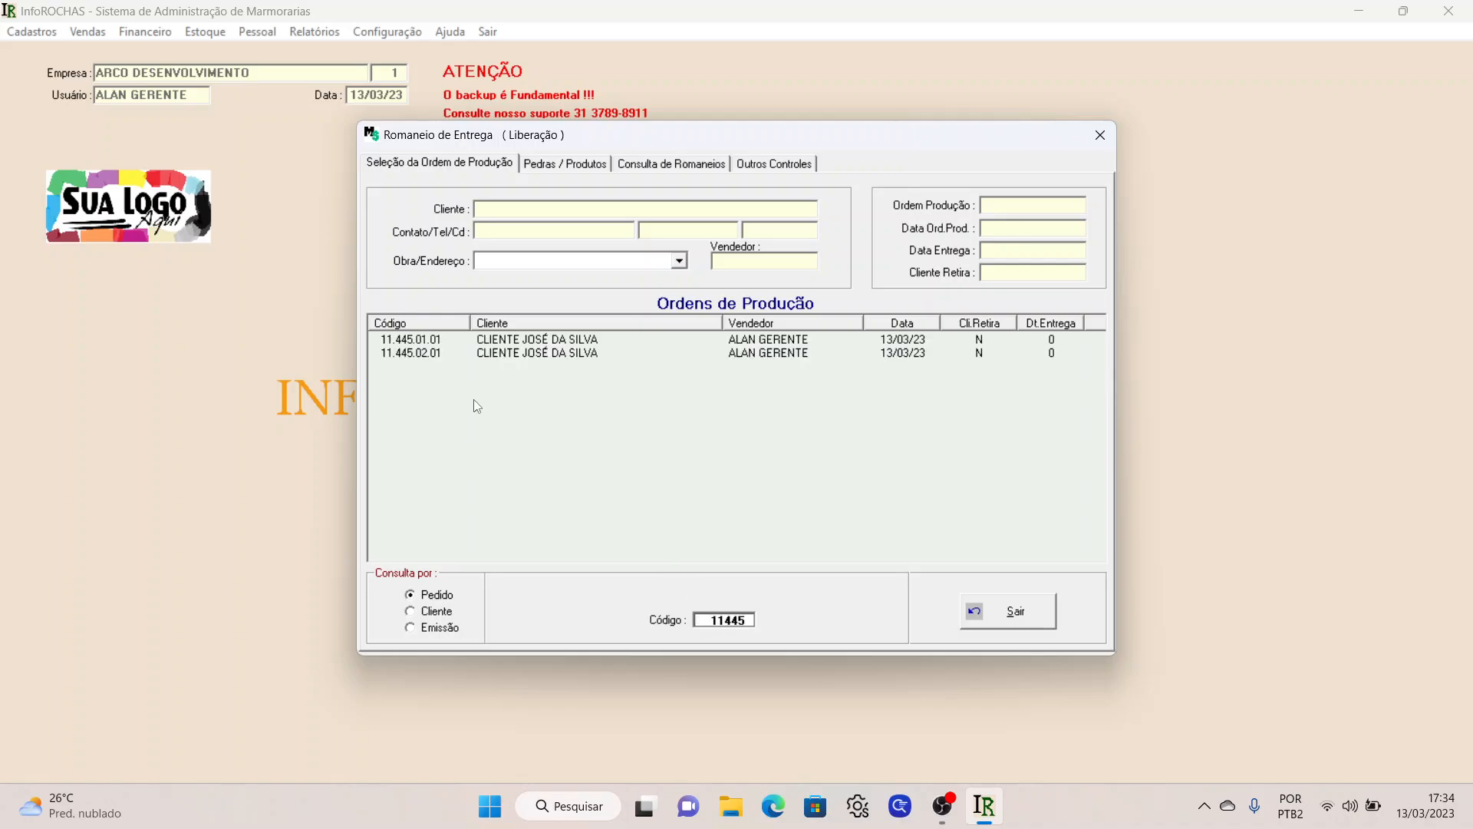
left_click(439, 357)
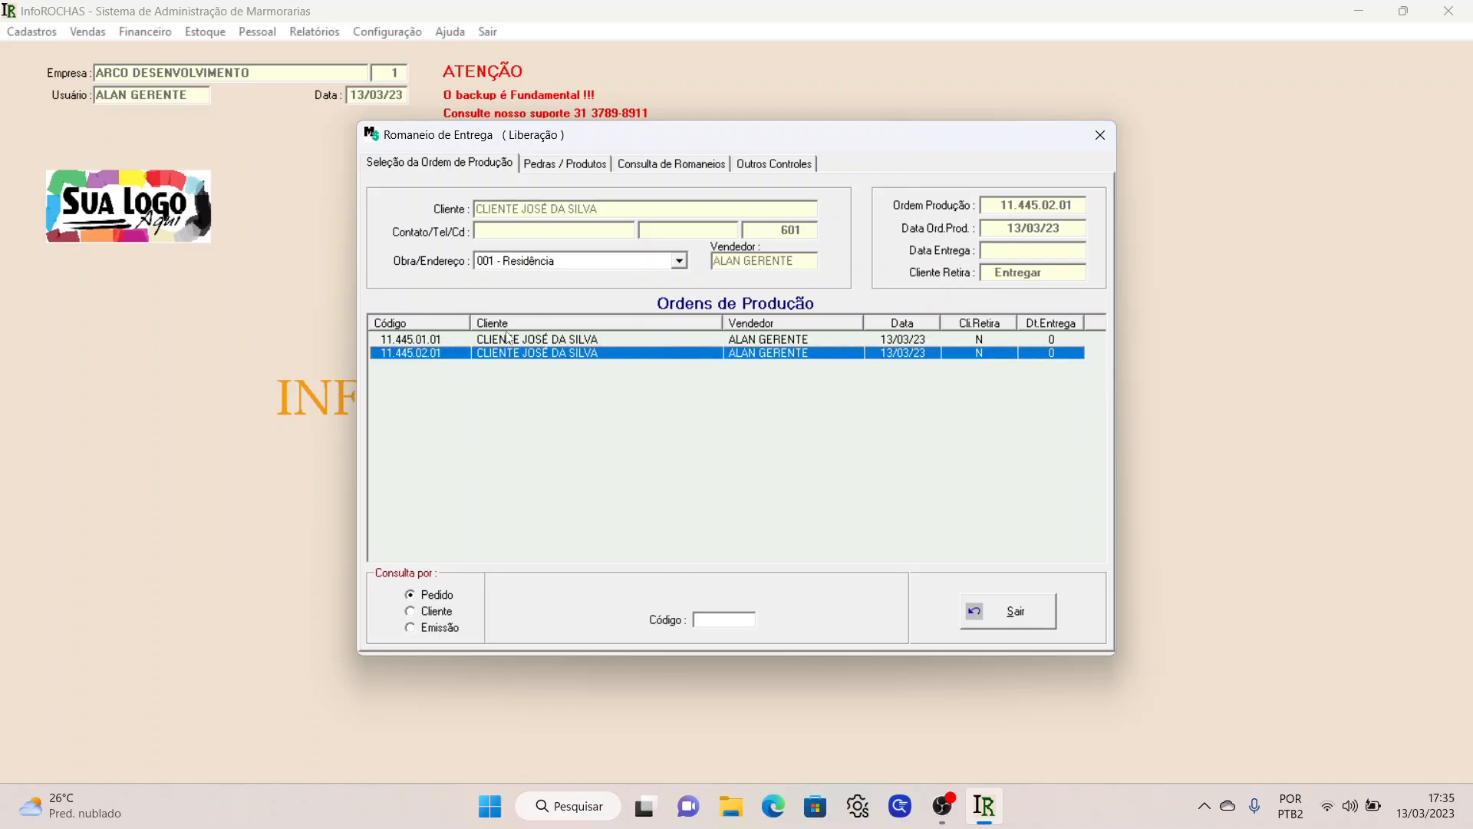
- Issue a delivery note for the entire produced balance of the second production order's bathroom items
left_click(558, 164)
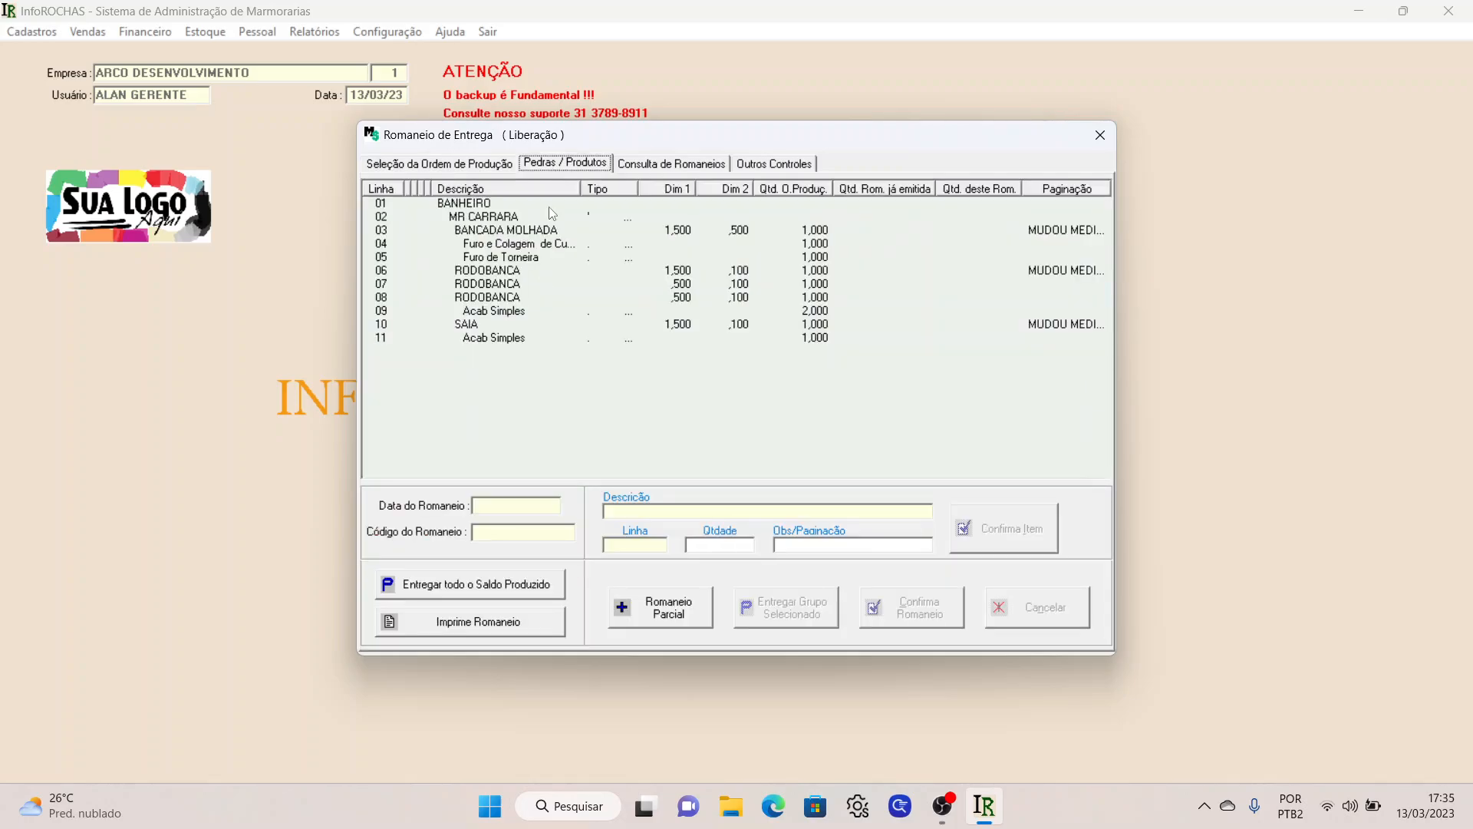
left_click(514, 588)
key("Return")
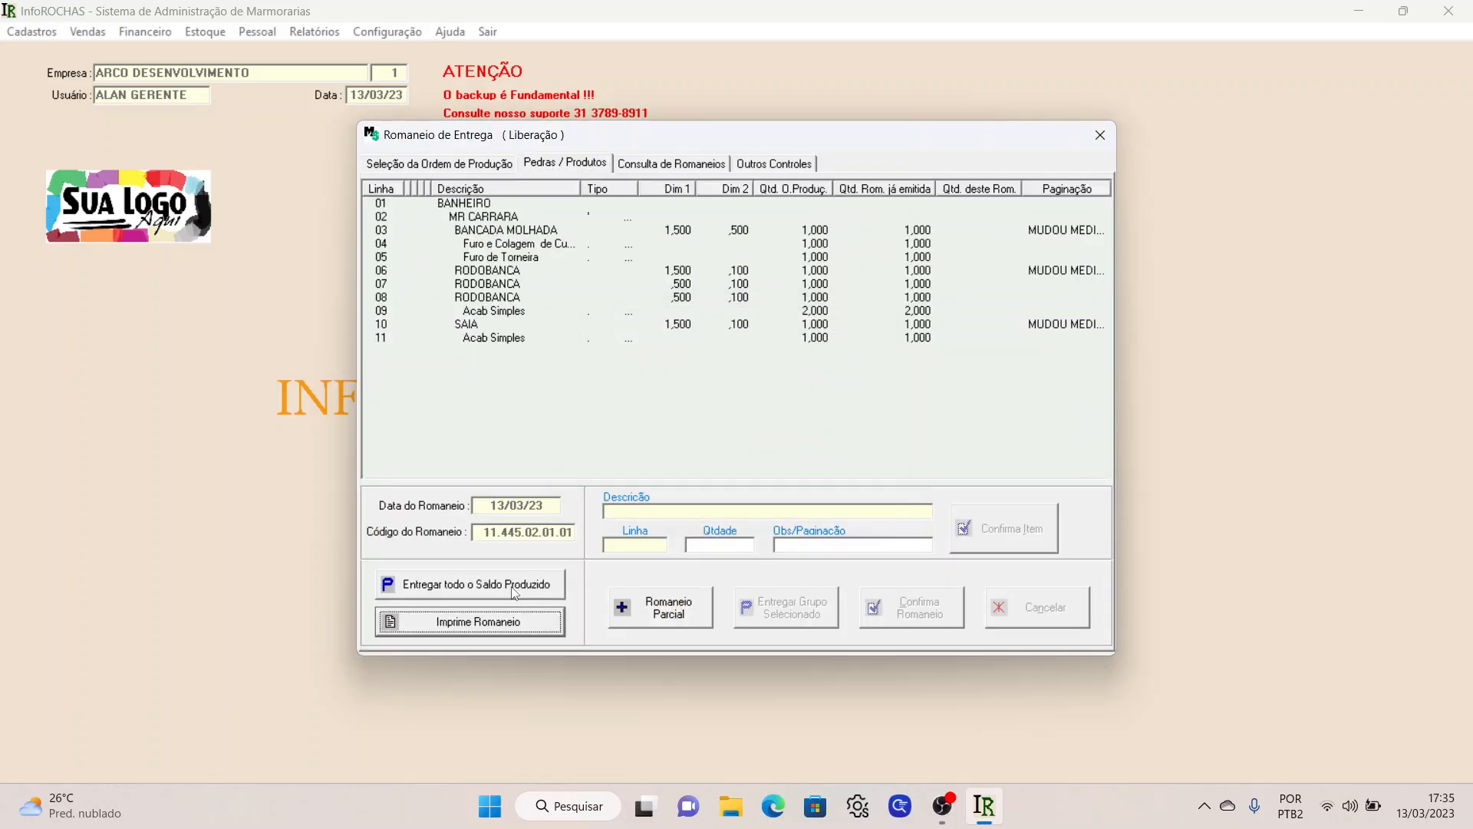
- Preview the half-sheet Romaneio, examine the pieces marked MUDOU MEDIDA, and exit the preview, printing and delivery note forms
left_click(503, 623)
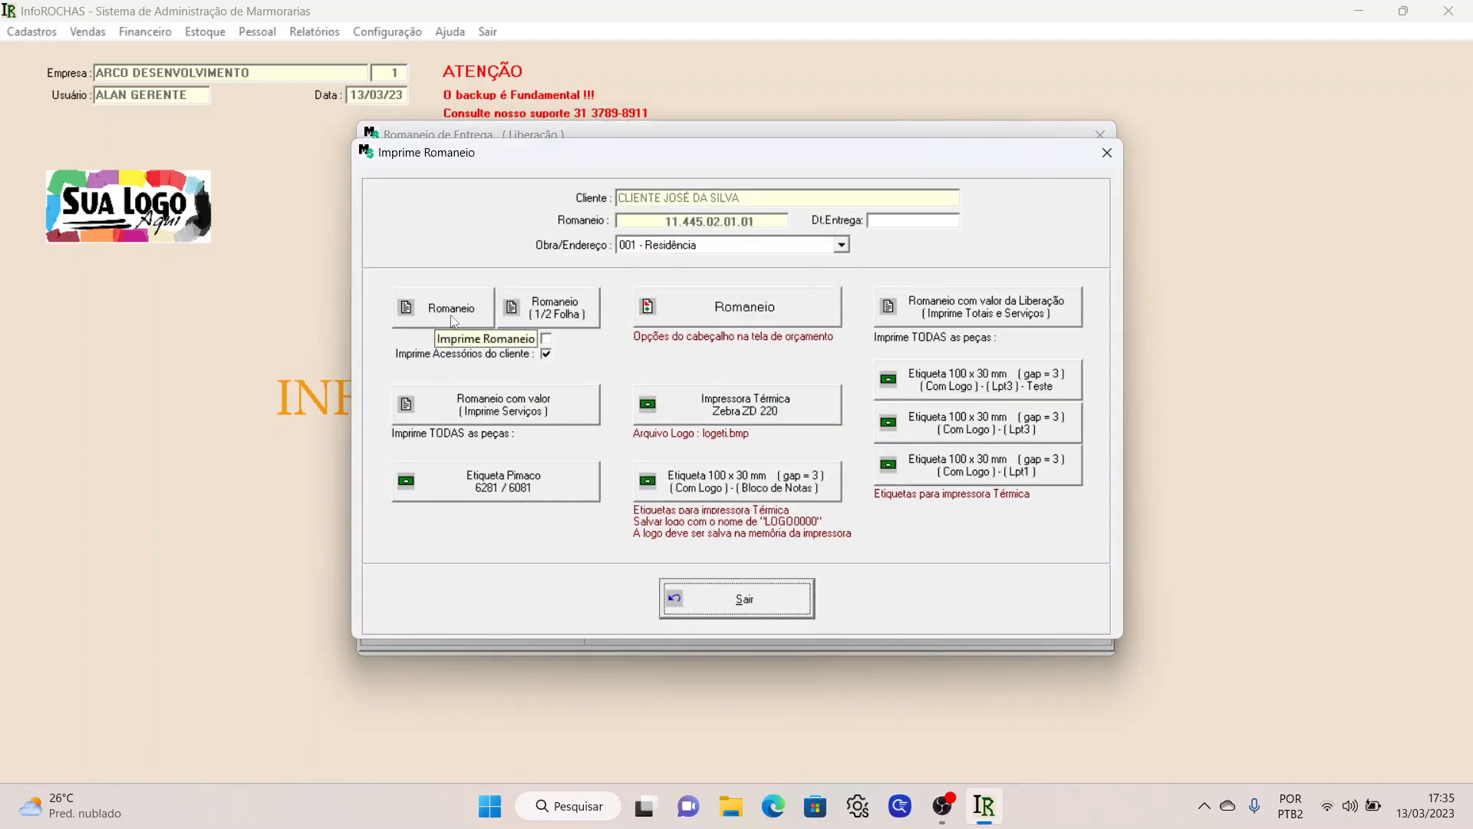
left_click(563, 323)
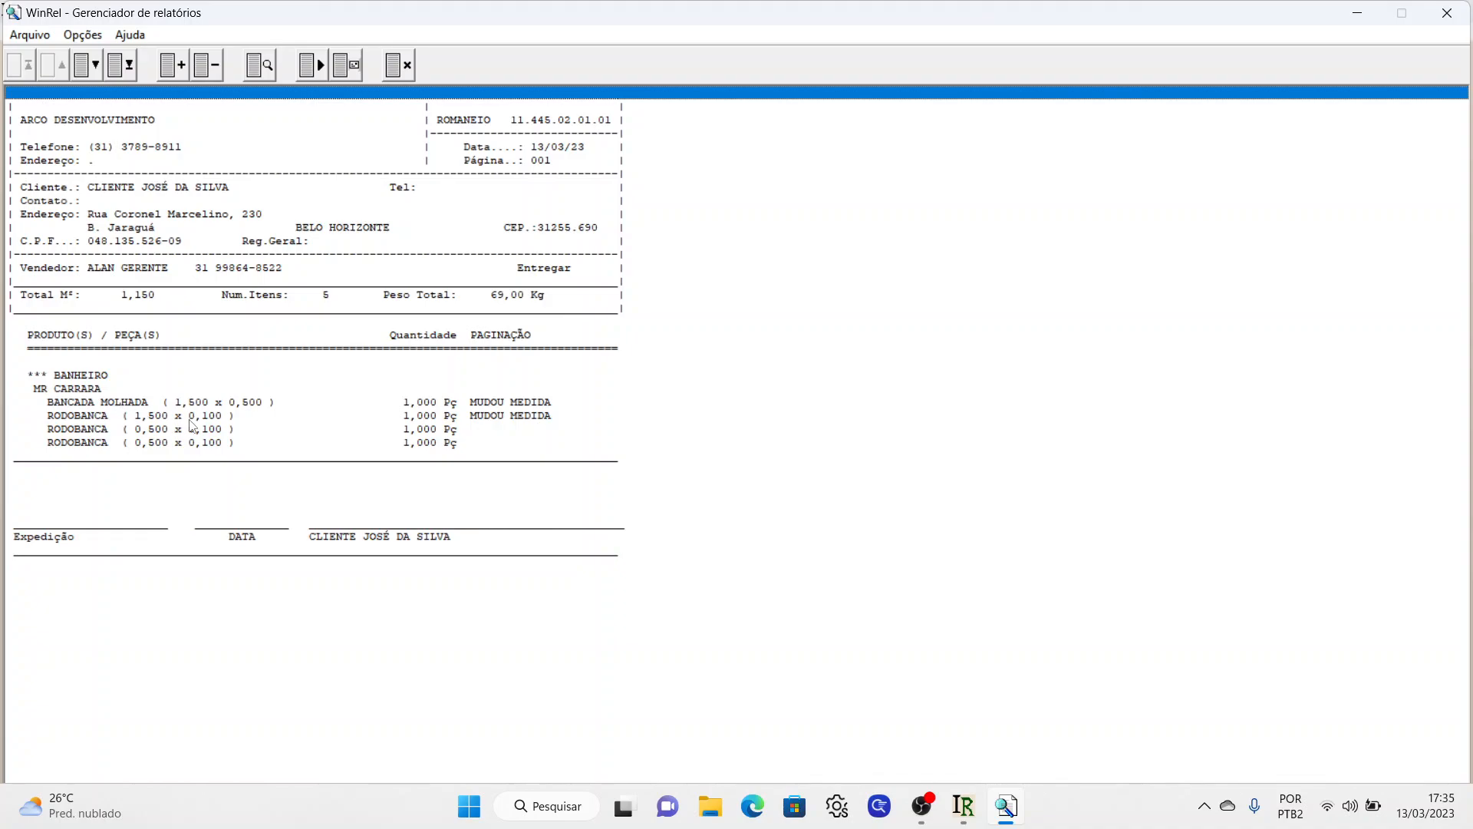
left_click(531, 406)
left_click(531, 416)
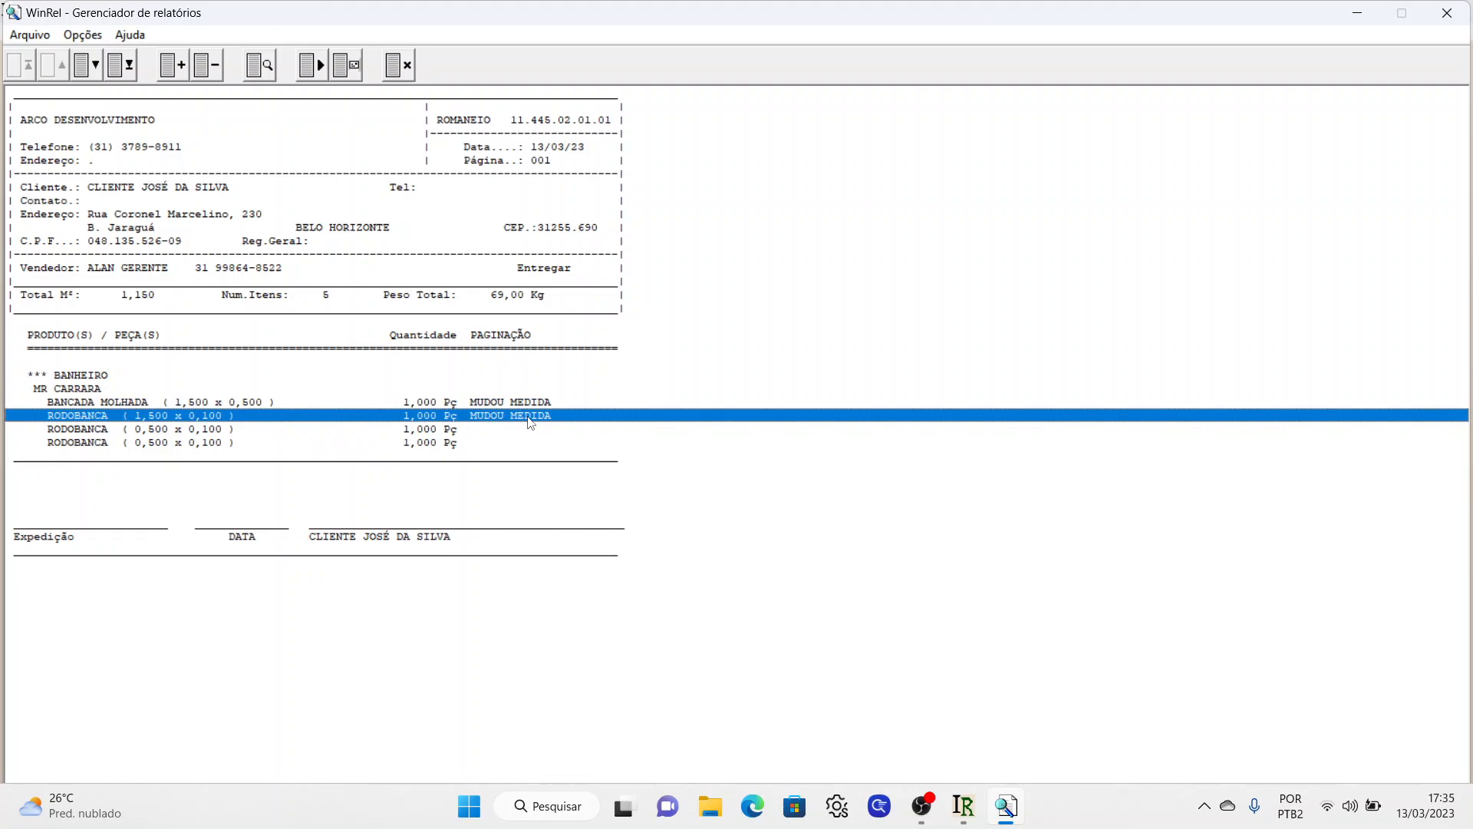
left_click(531, 404)
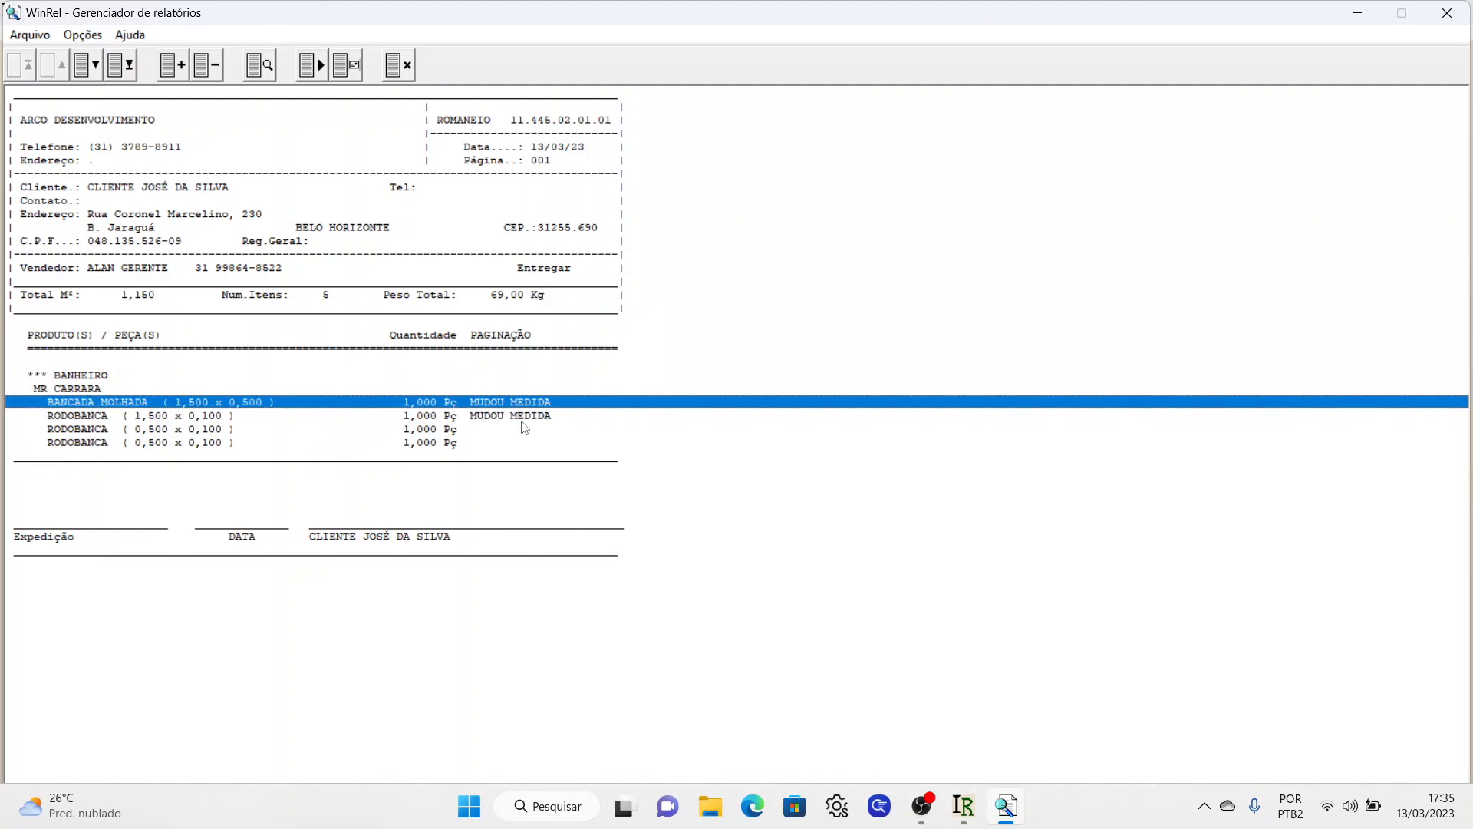
left_click(521, 418)
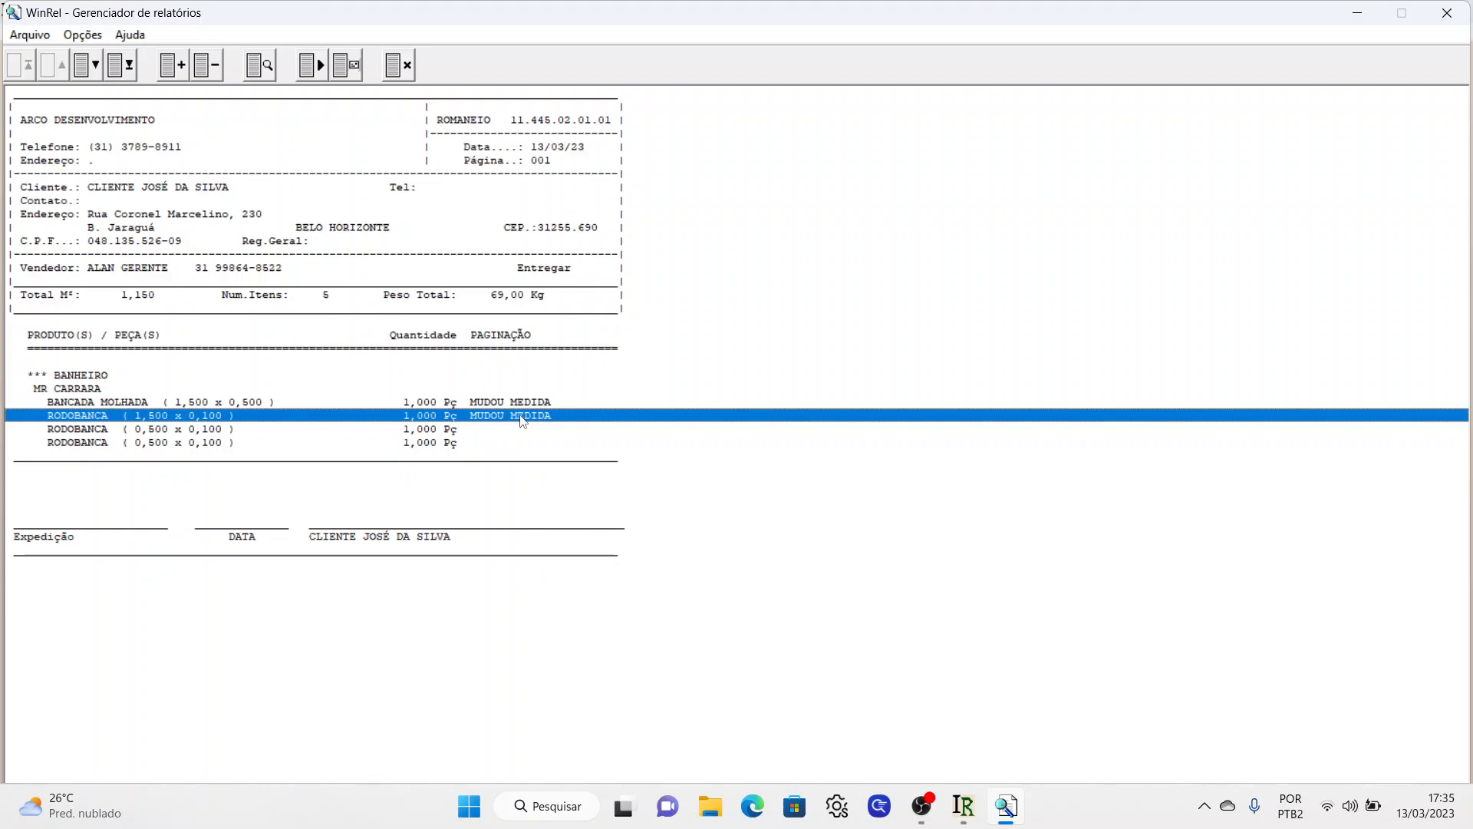
left_click(399, 65)
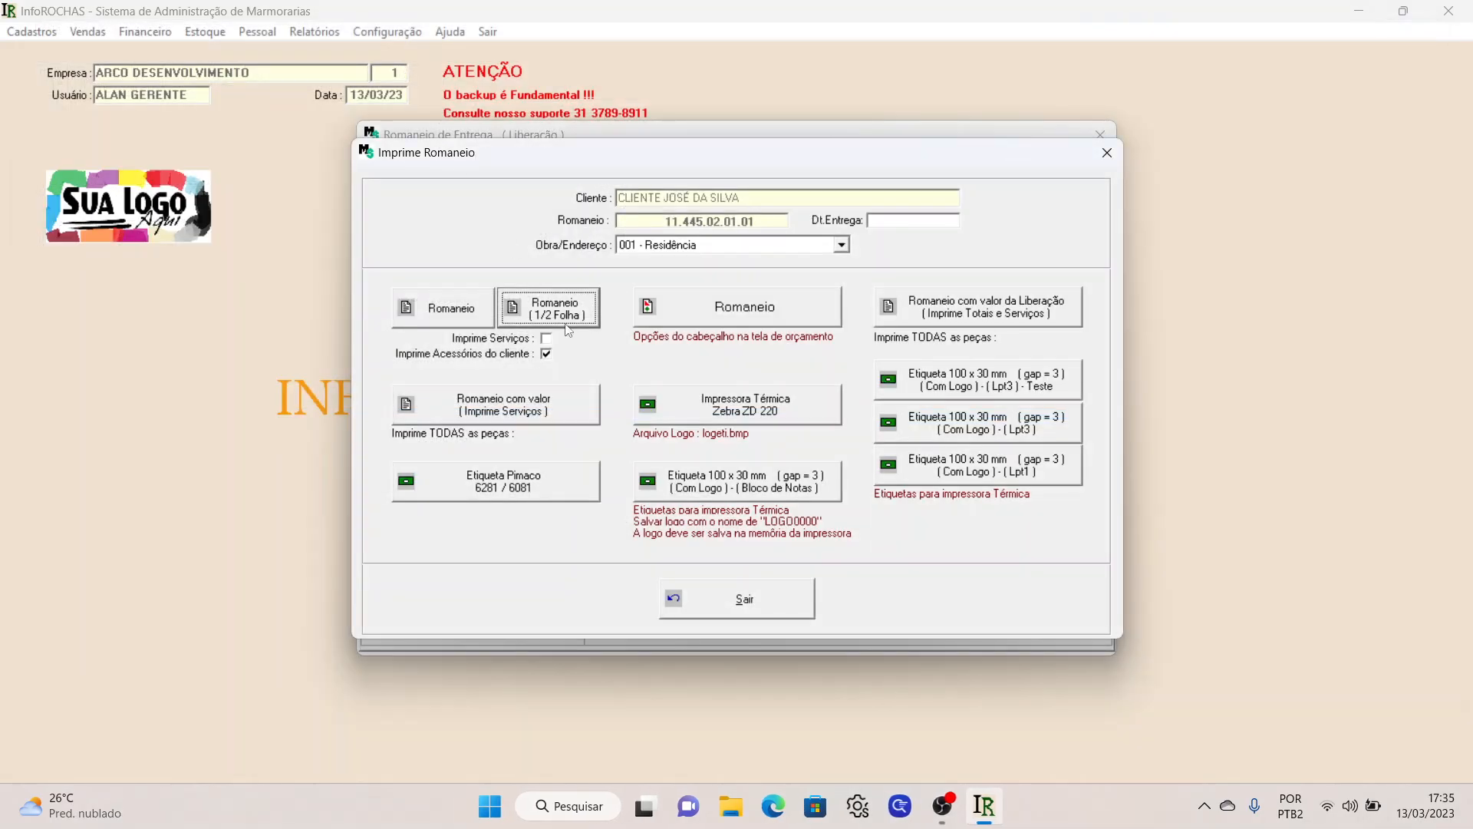
left_click(717, 594)
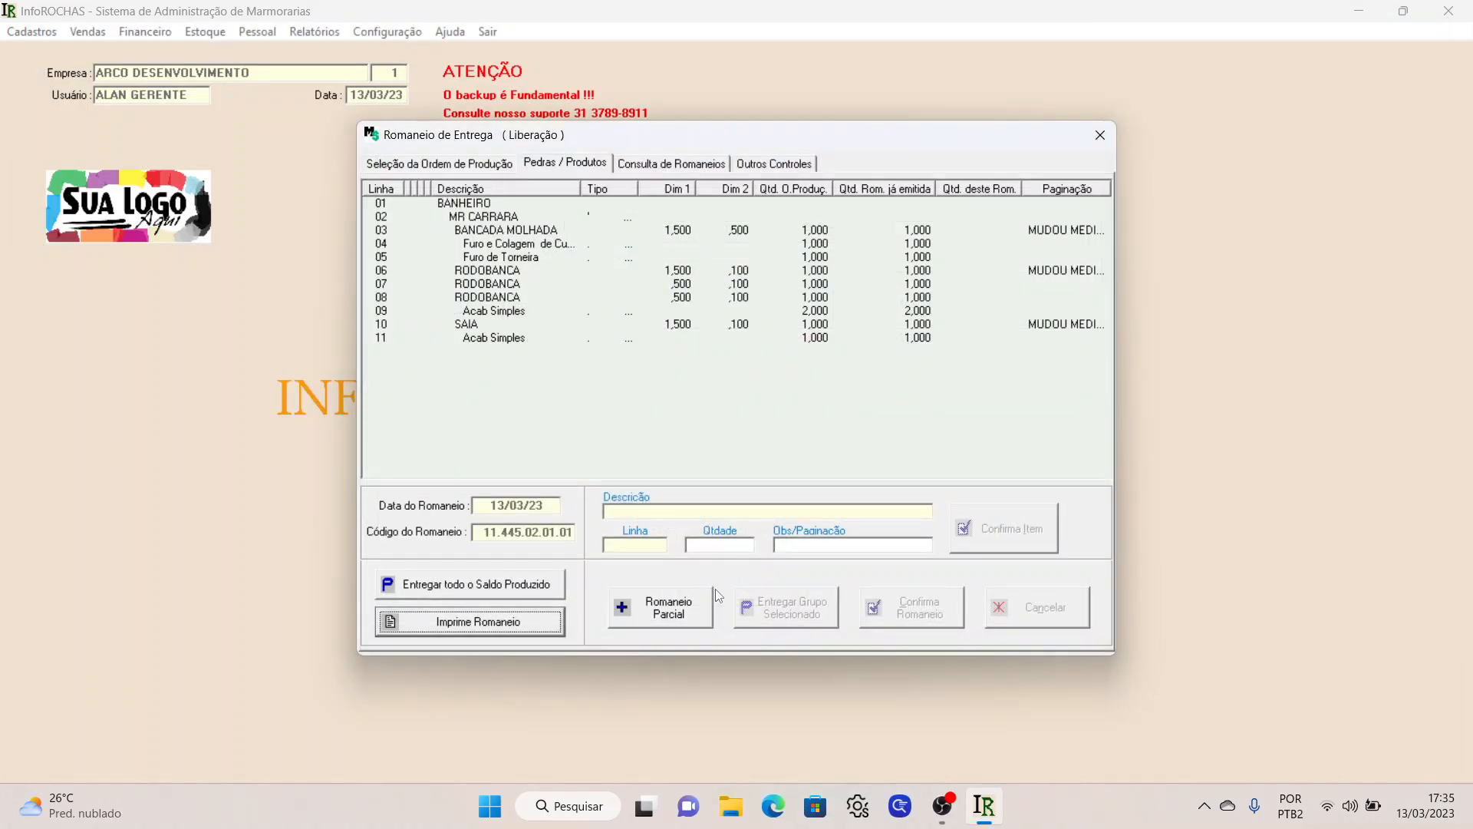
left_click(1101, 136)
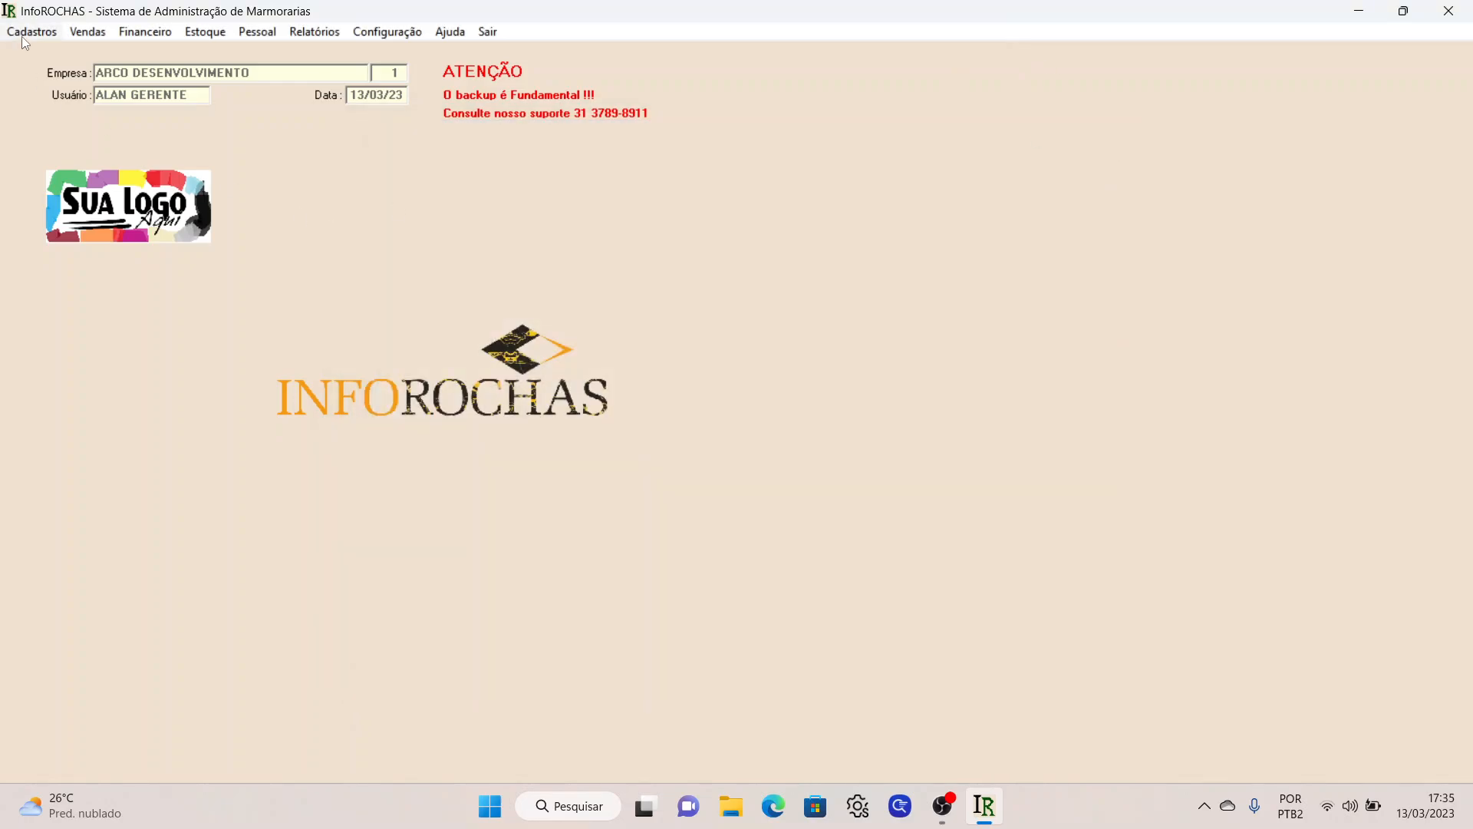
- Open the Fotos form for viewing stone and project photos
left_click(87, 33)
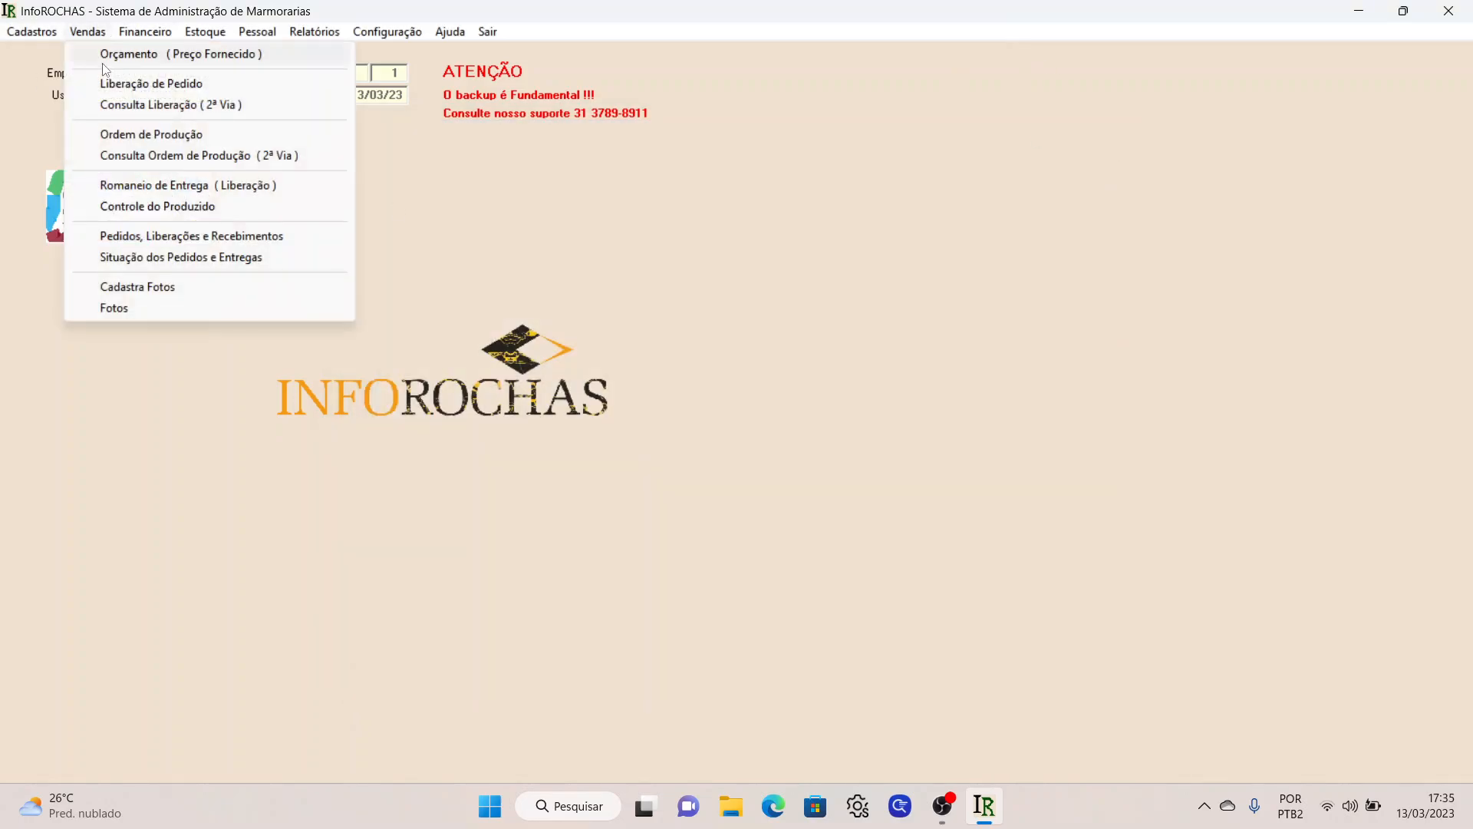
left_click(147, 313)
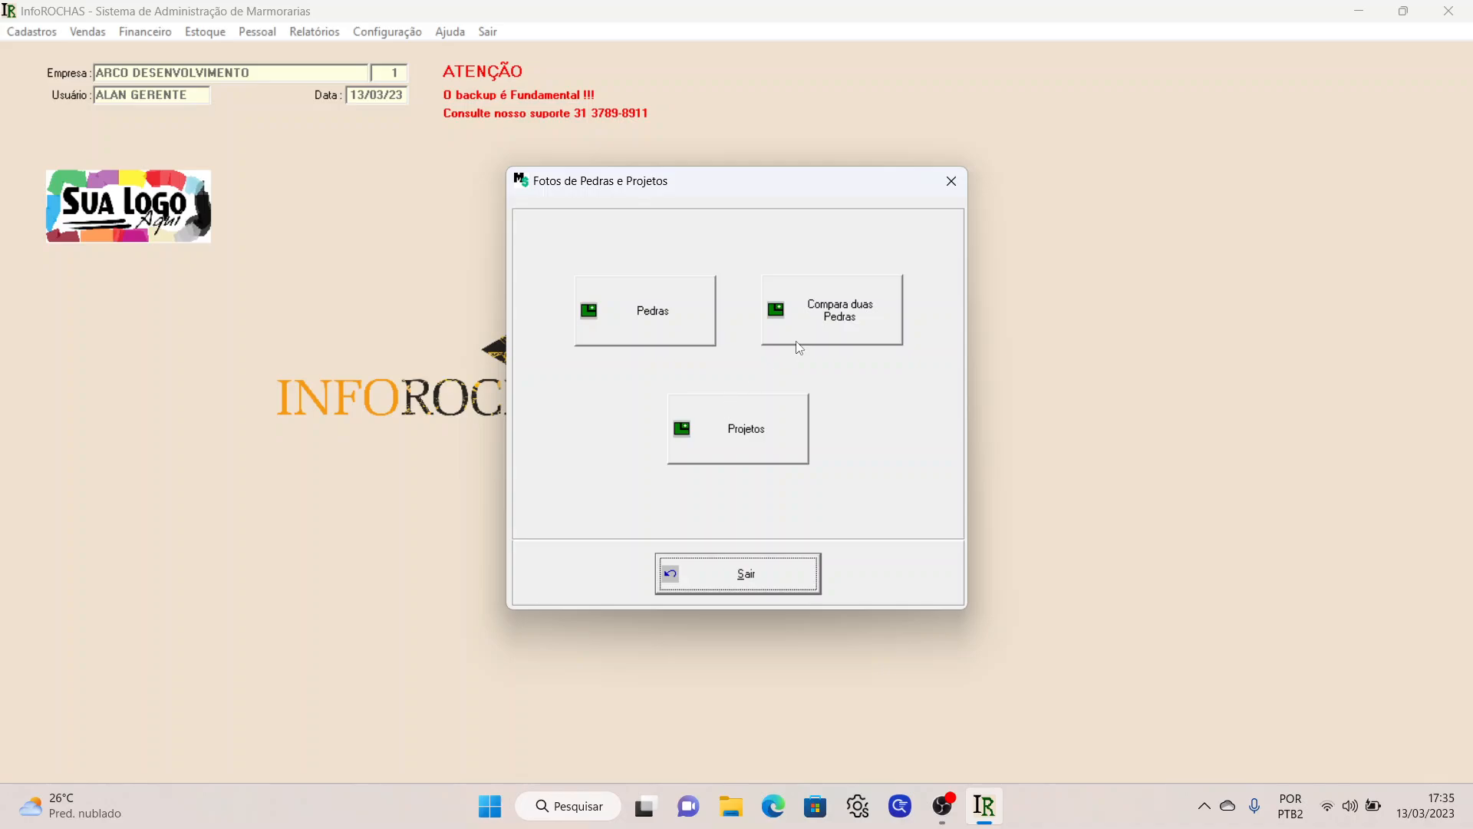
left_click(814, 326)
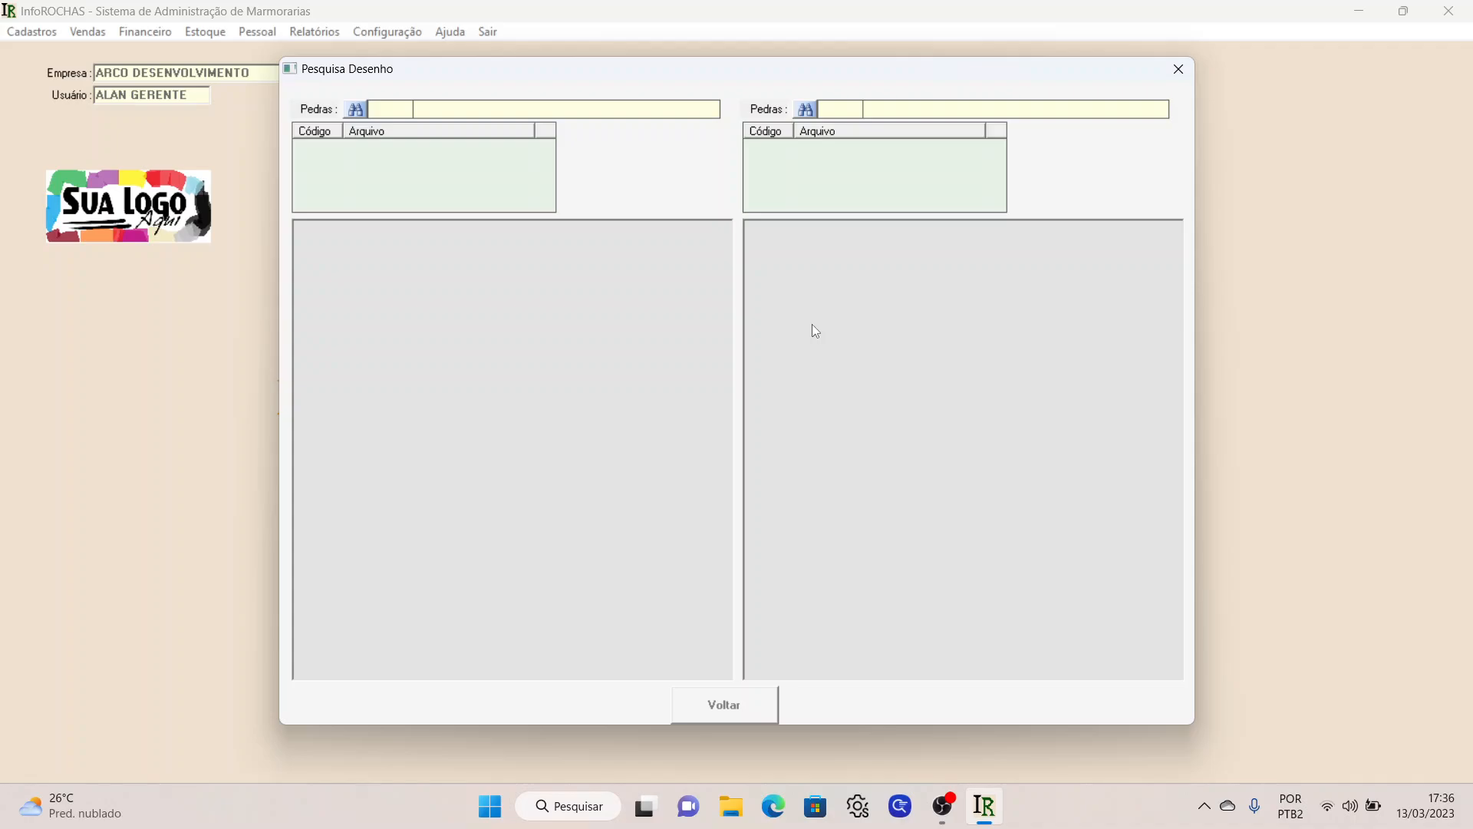
left_click(363, 112)
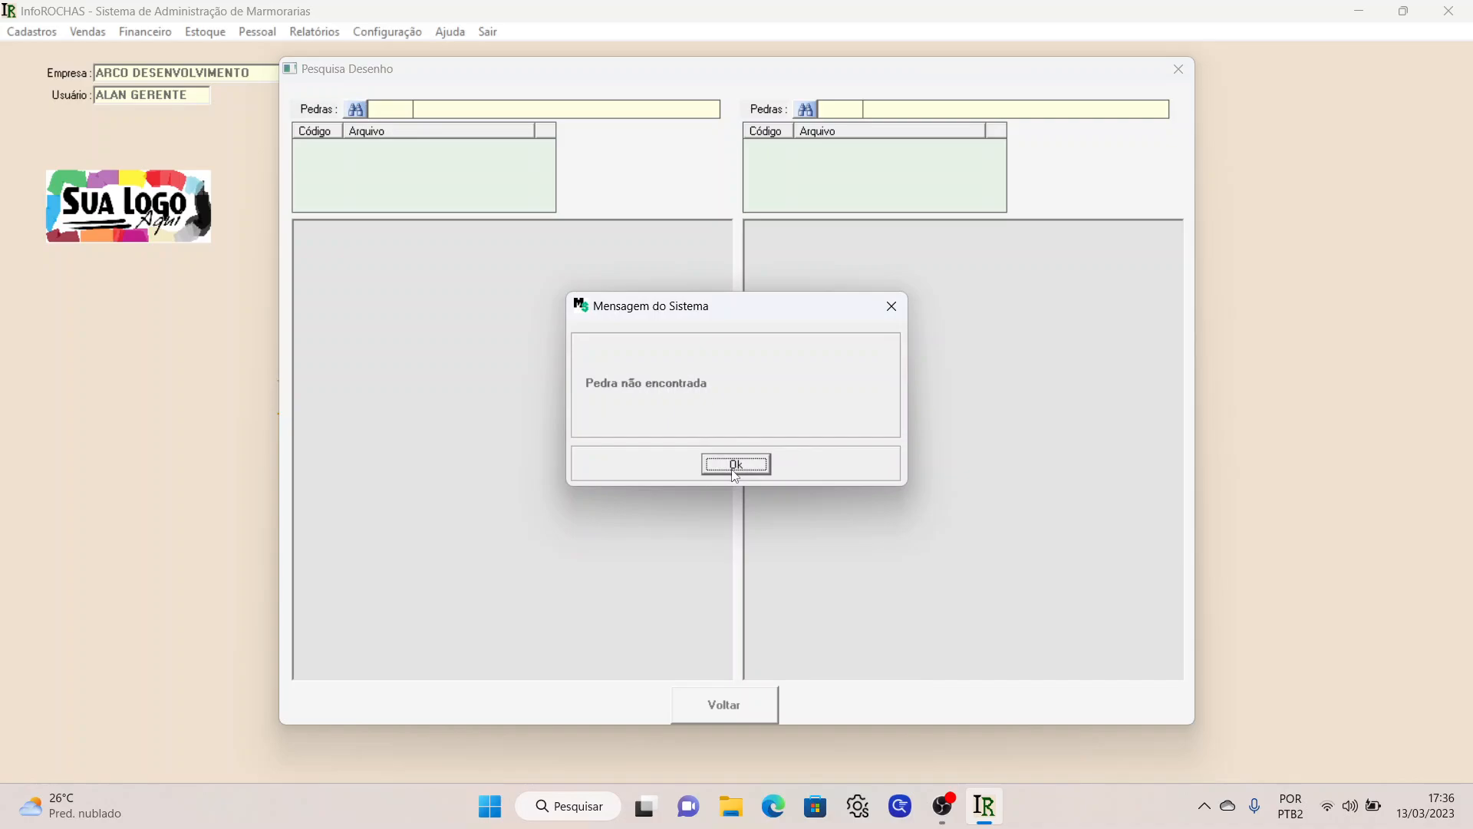
left_click(735, 465)
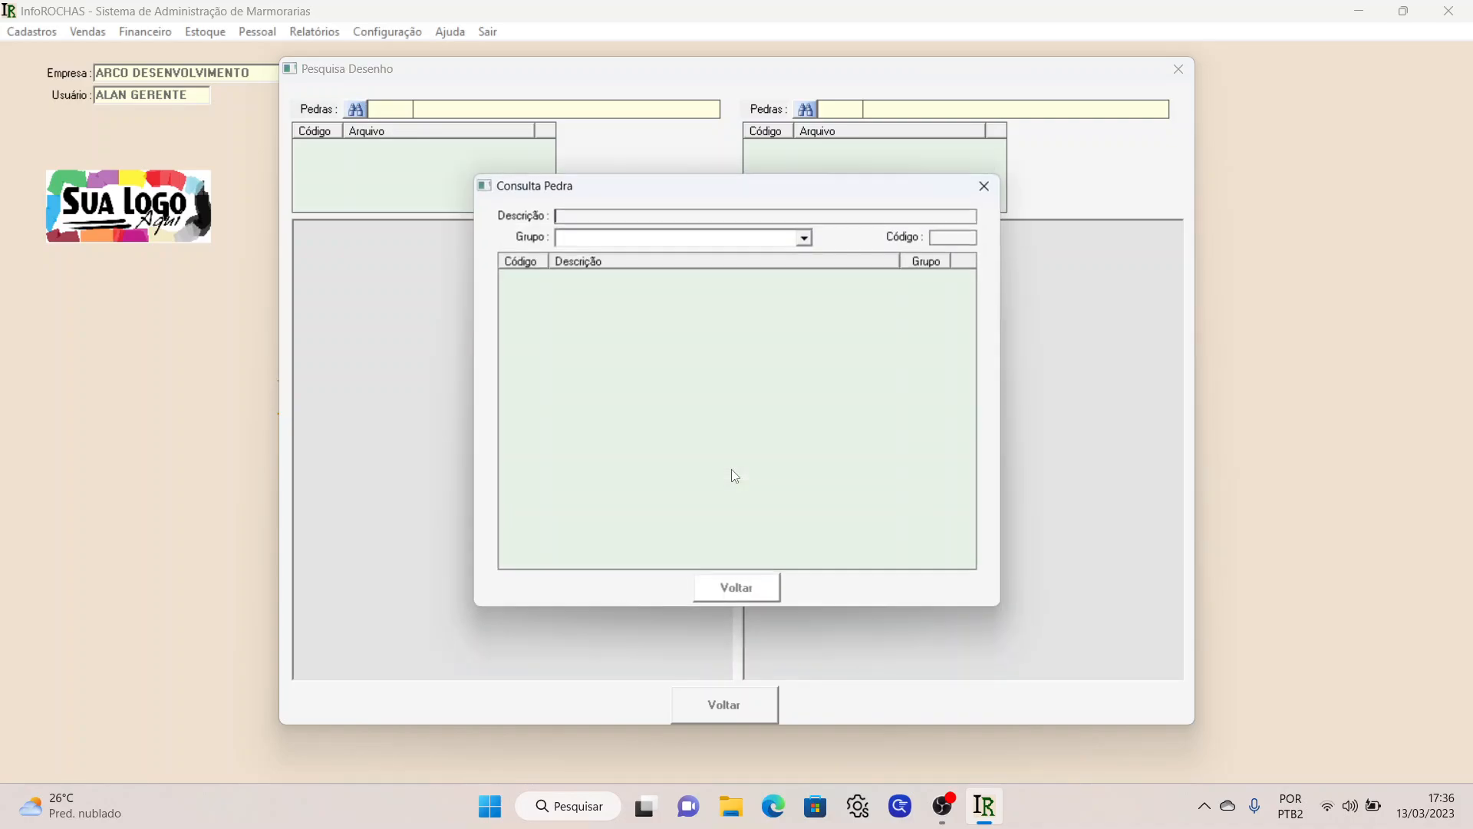
left_click(751, 592)
left_click(738, 703)
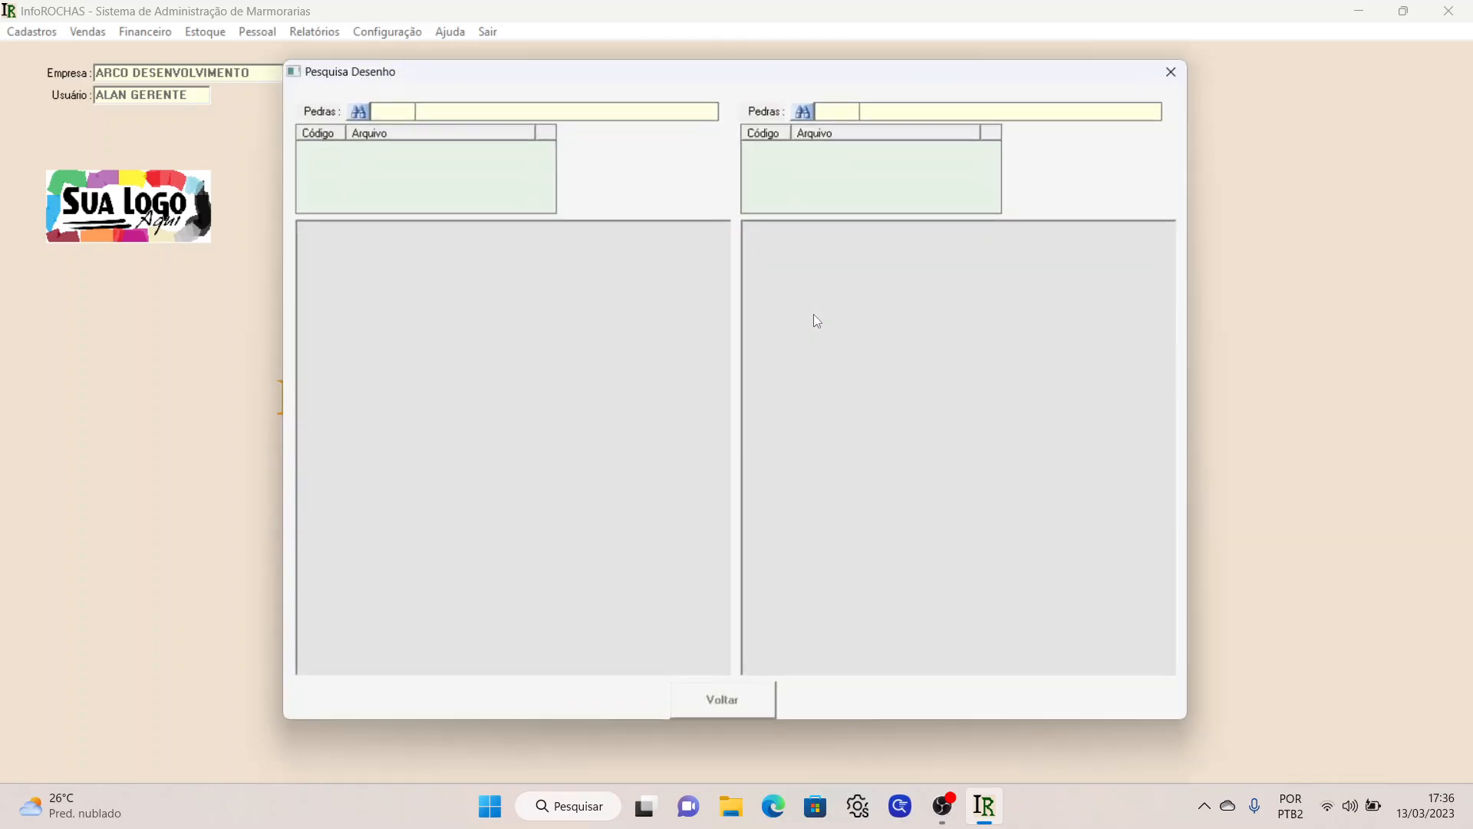
- Start a comparison of two stones, choose MR CARRARA as the first and view its carrara and carrara2 photos
left_click(814, 314)
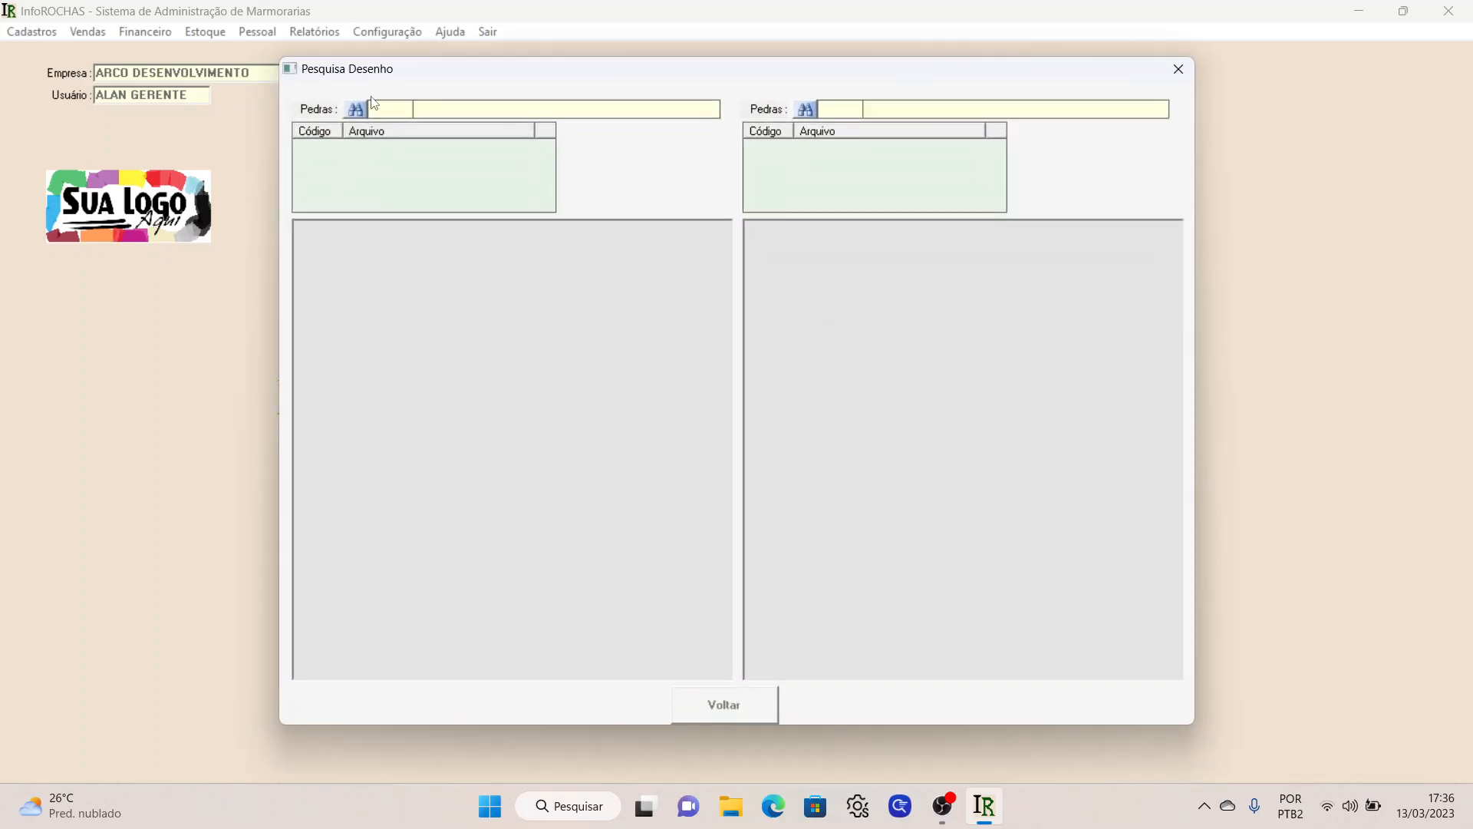
left_click(358, 114)
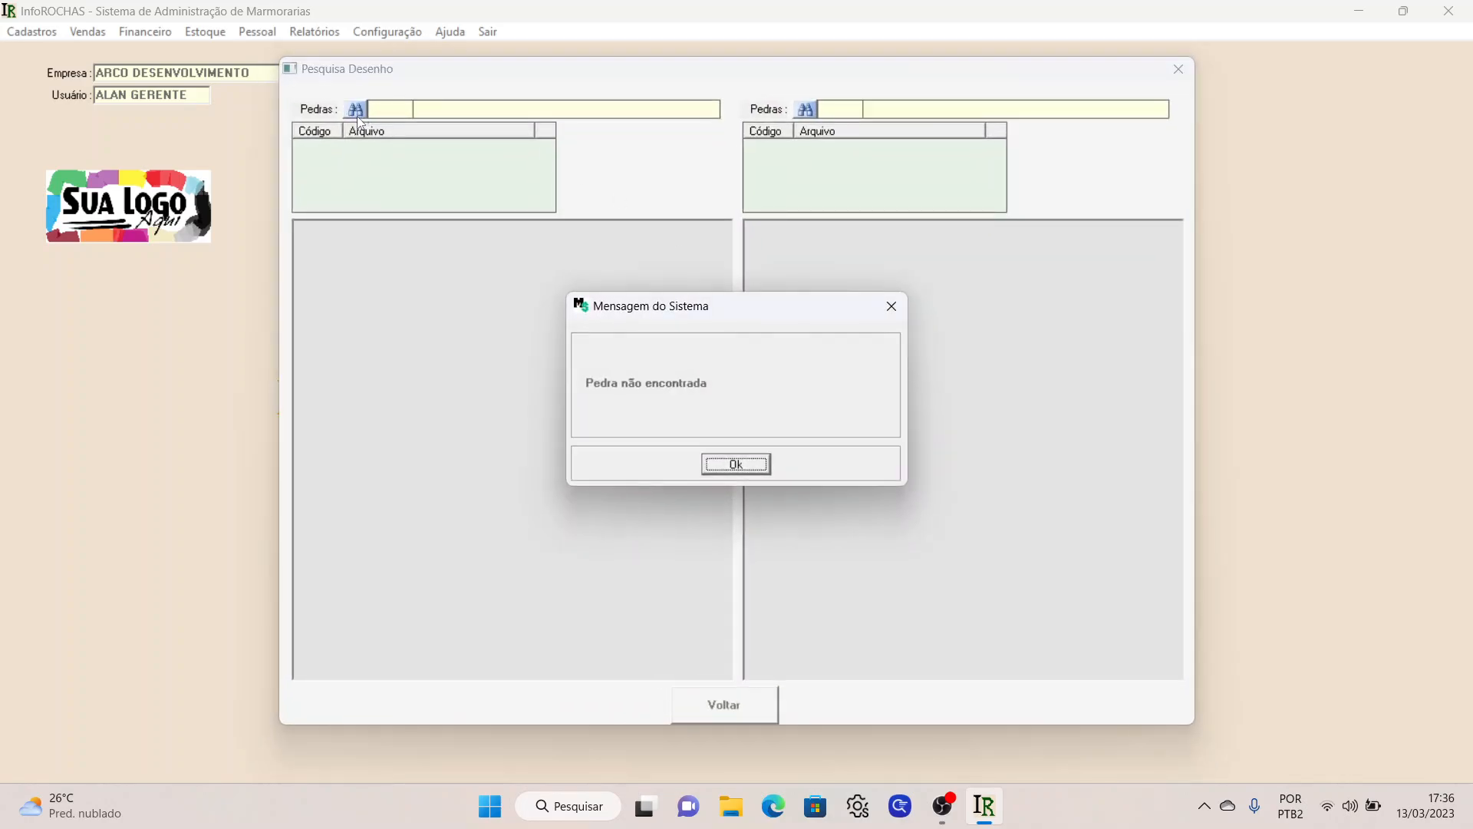
left_click(732, 466)
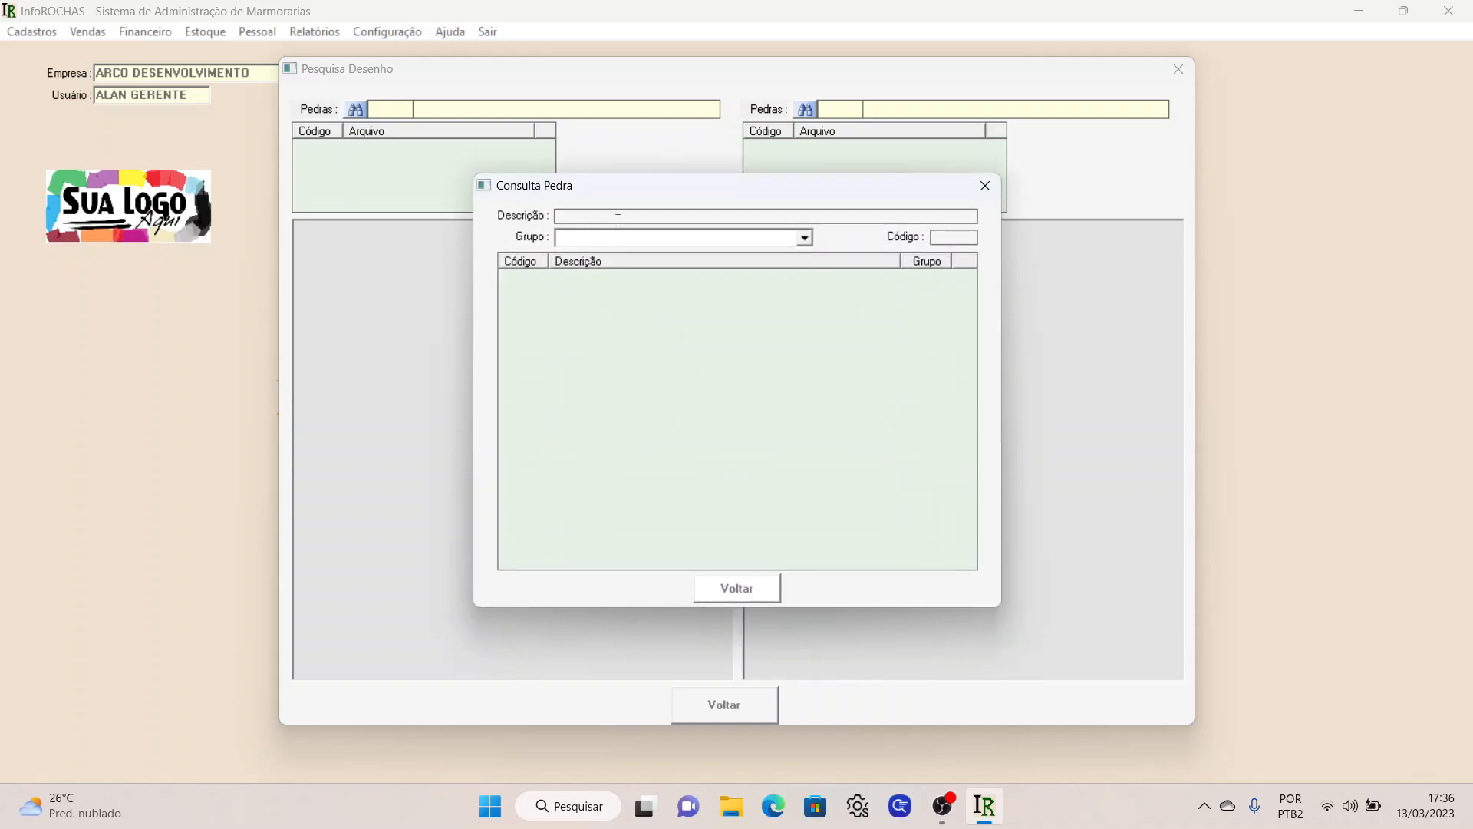
type("PMAR")
key("BackSpace")
type("R")
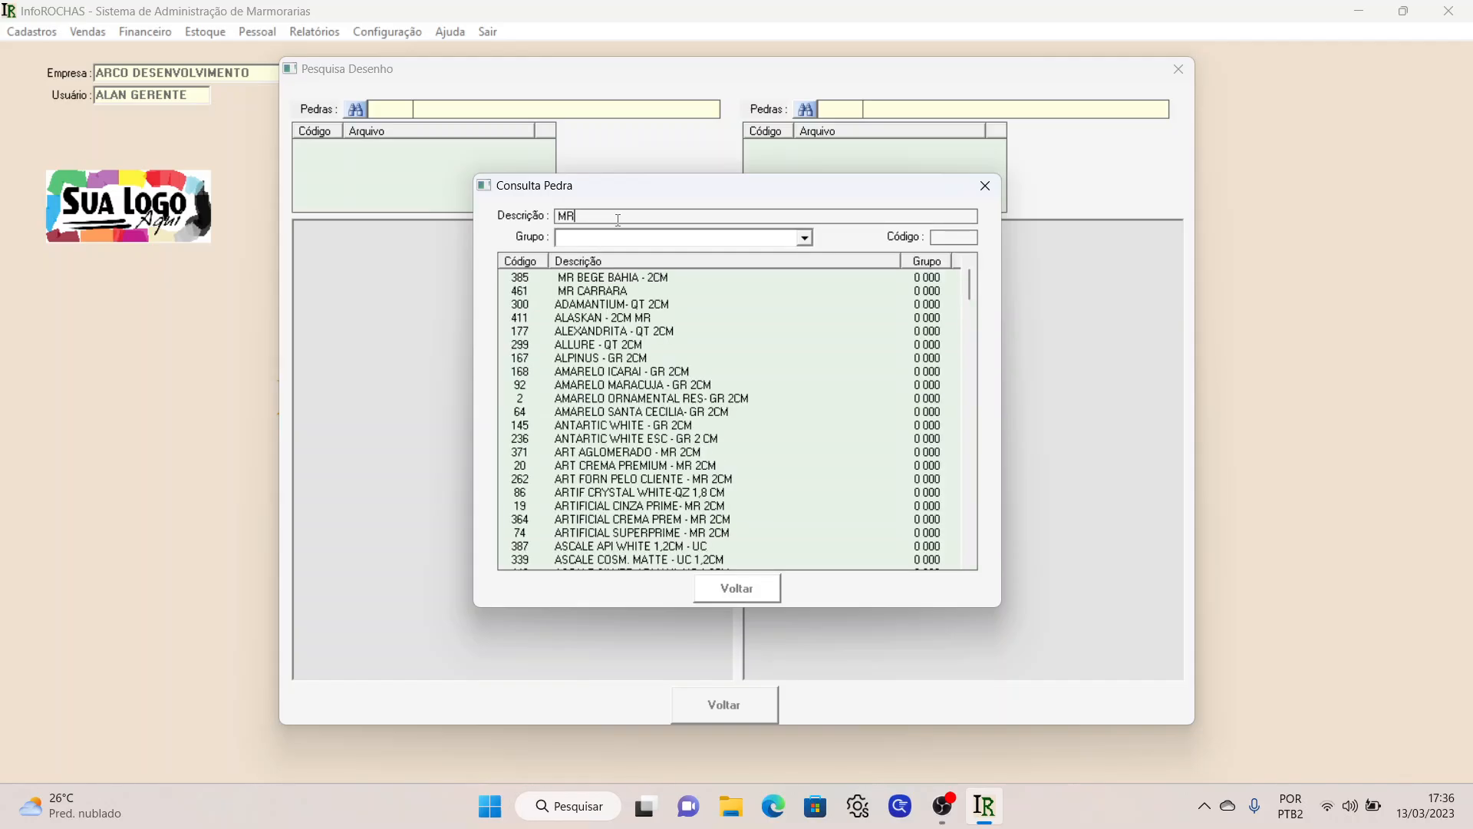
double_click(588, 295)
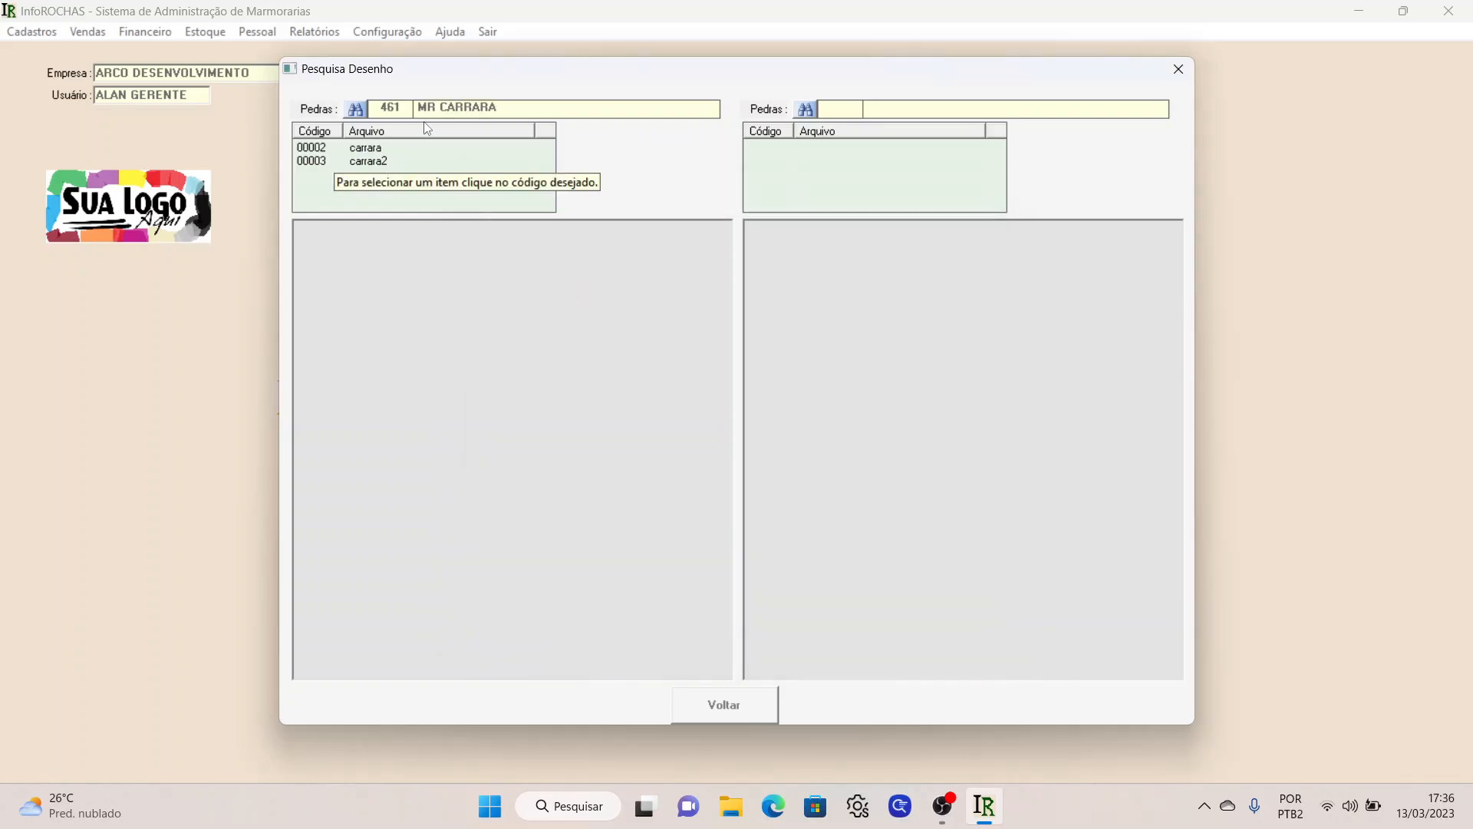
left_click(305, 150)
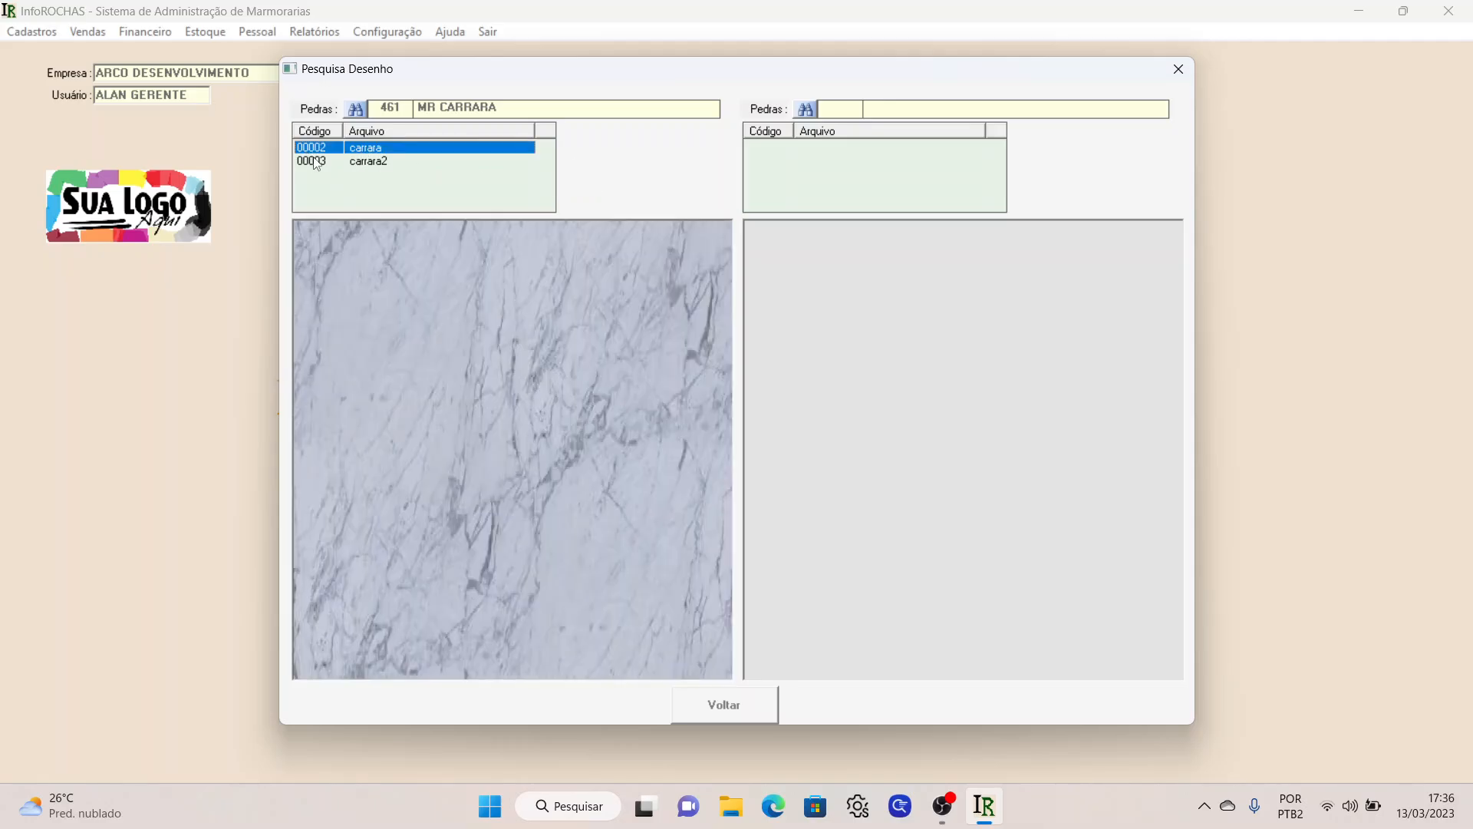
left_click(317, 162)
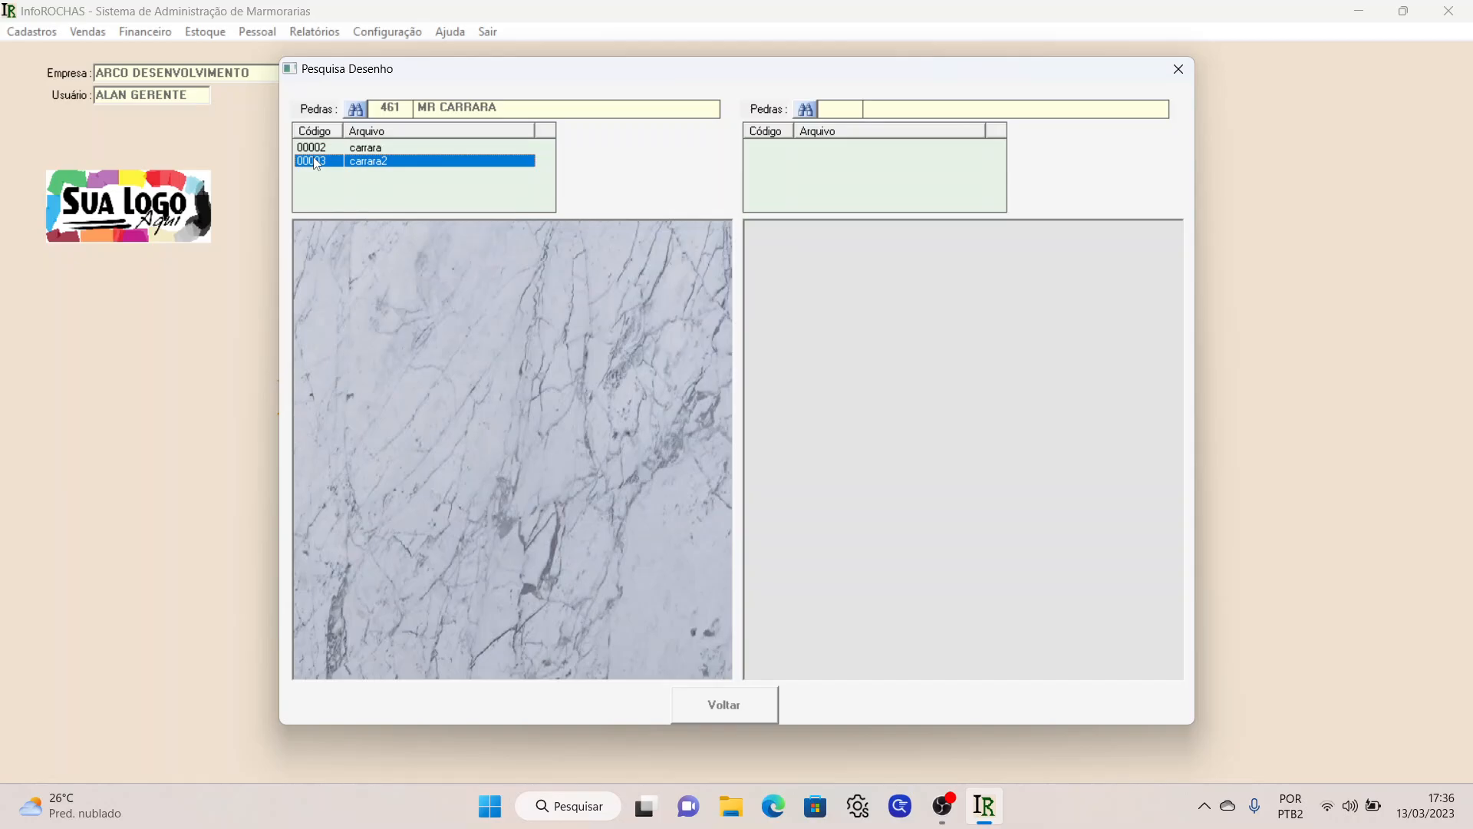
- Choose GR VERDE UBATUBA as the second stone, compare its verdeuba photo with the Carrara photo, and close the comparison
left_click(805, 109)
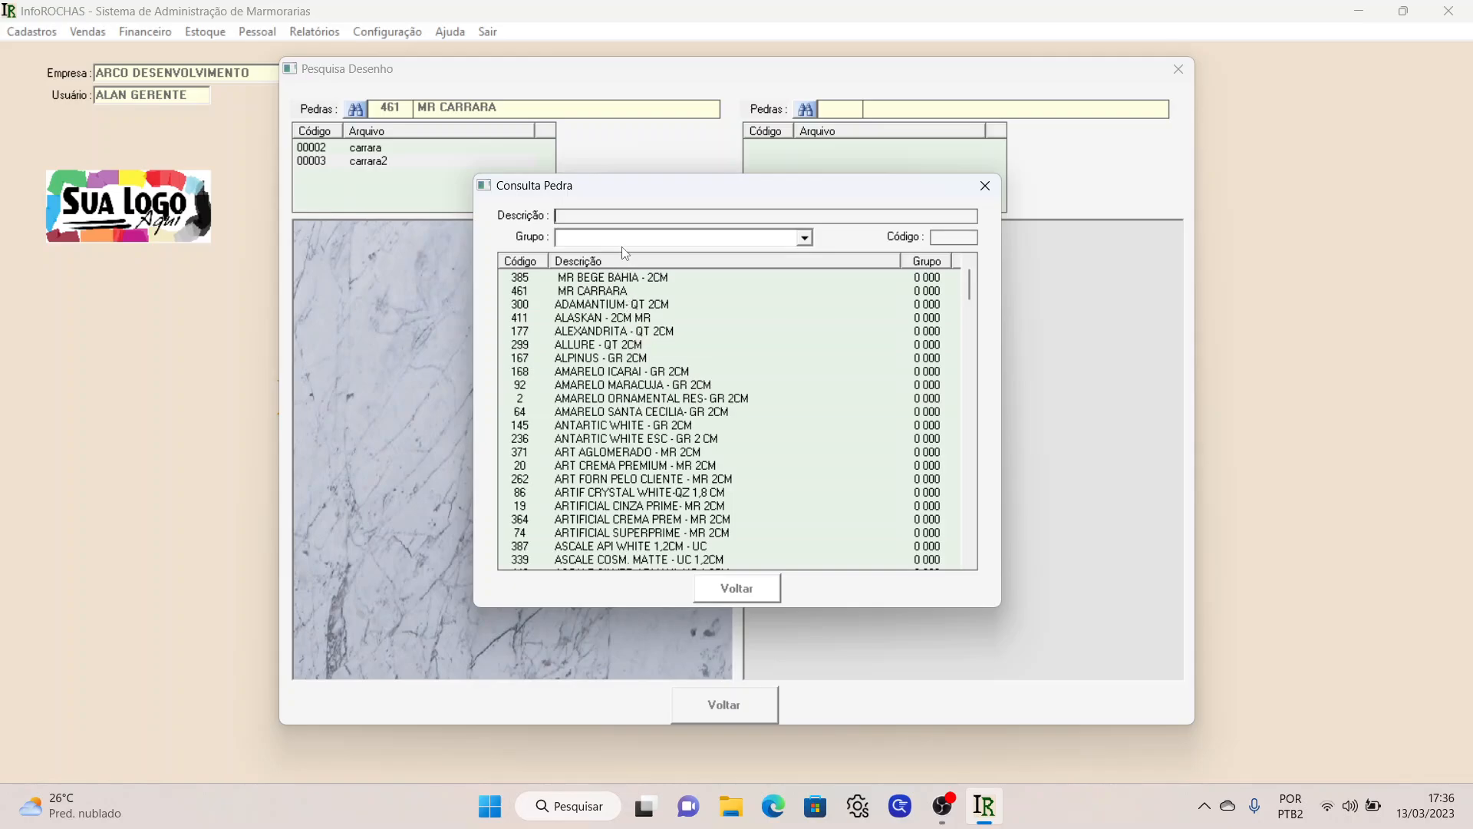
type("GR")
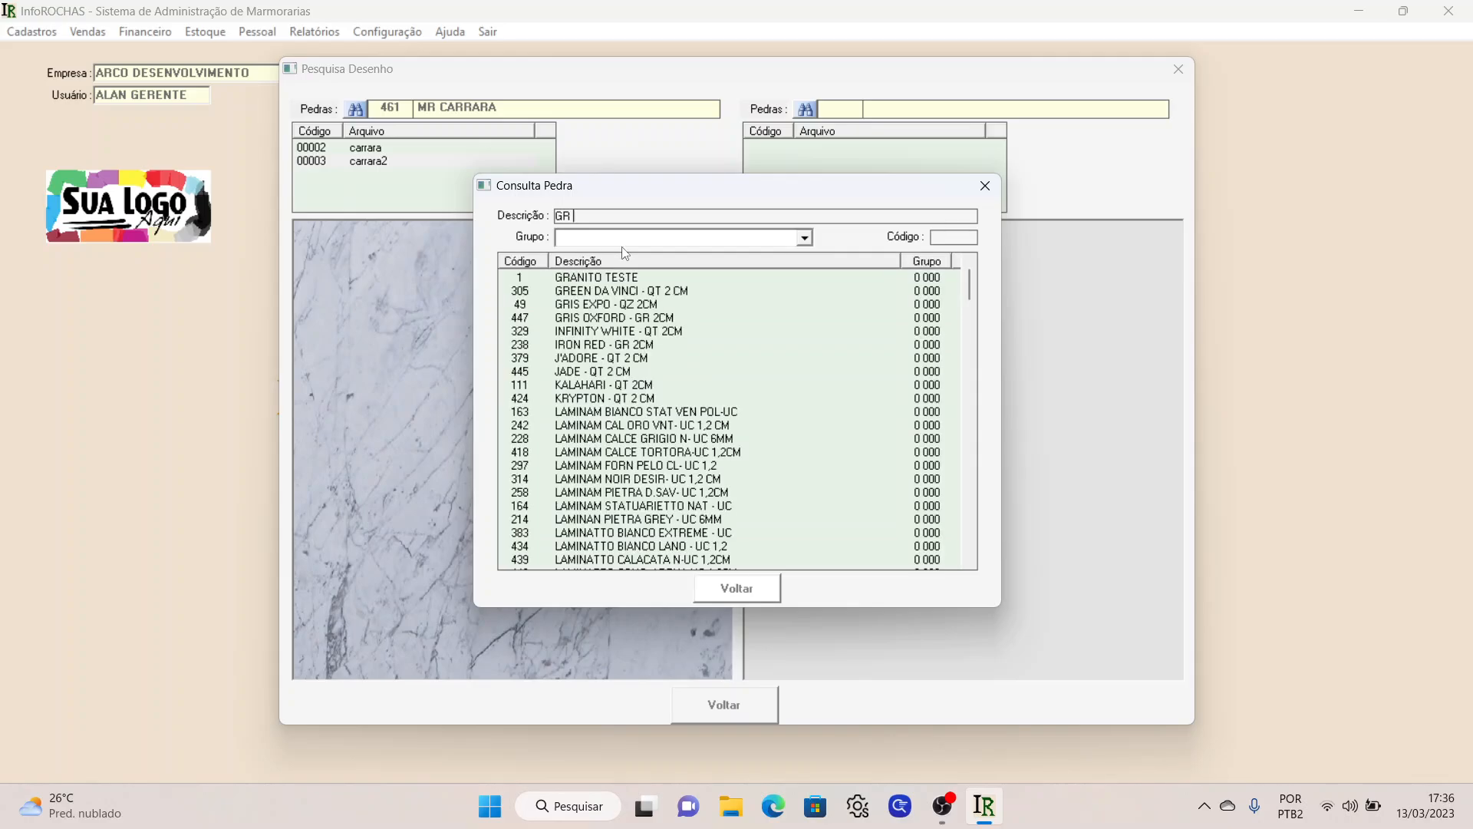
type(" VER")
left_click(558, 216)
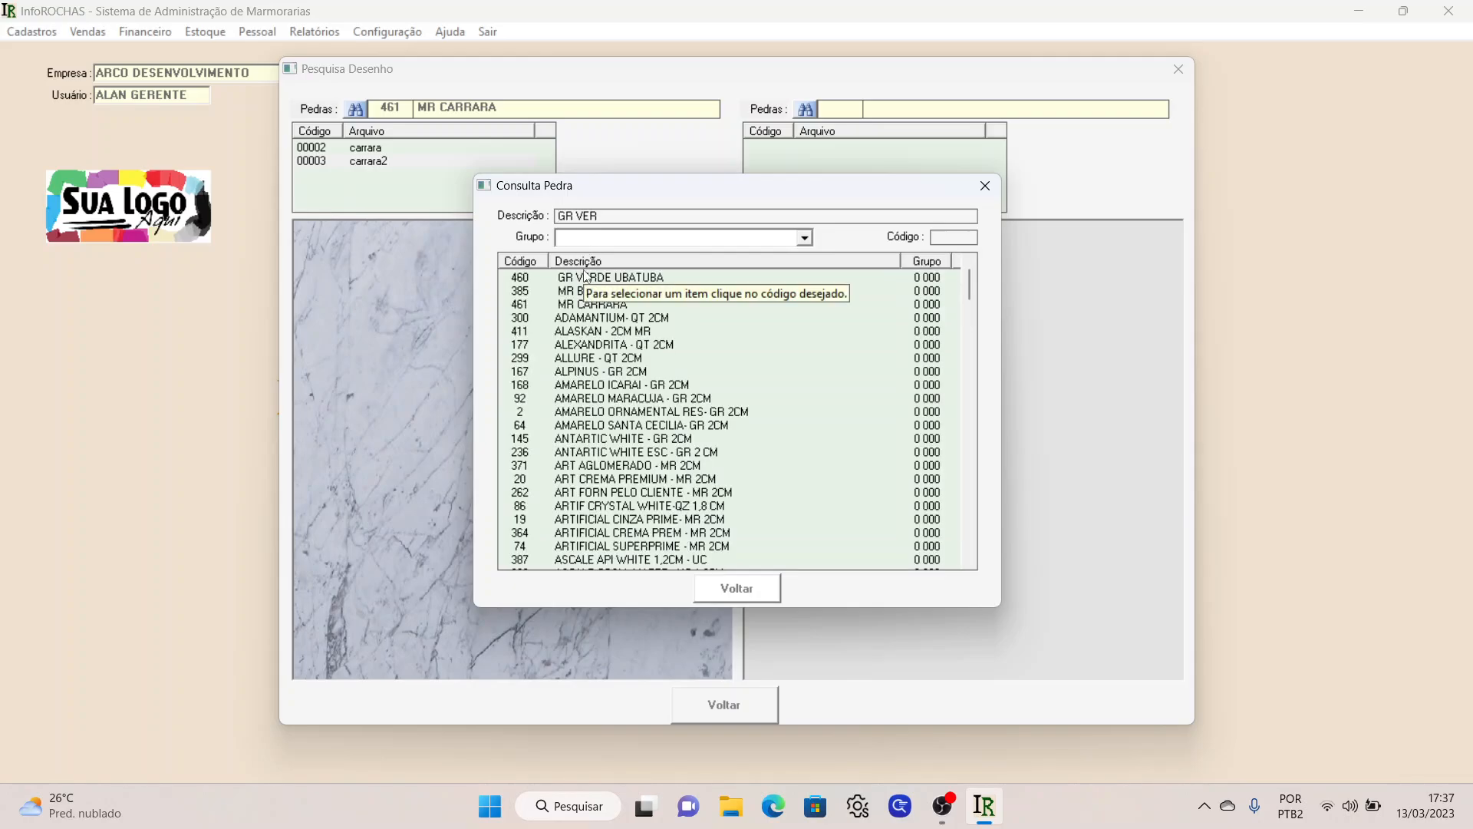
left_click(585, 276)
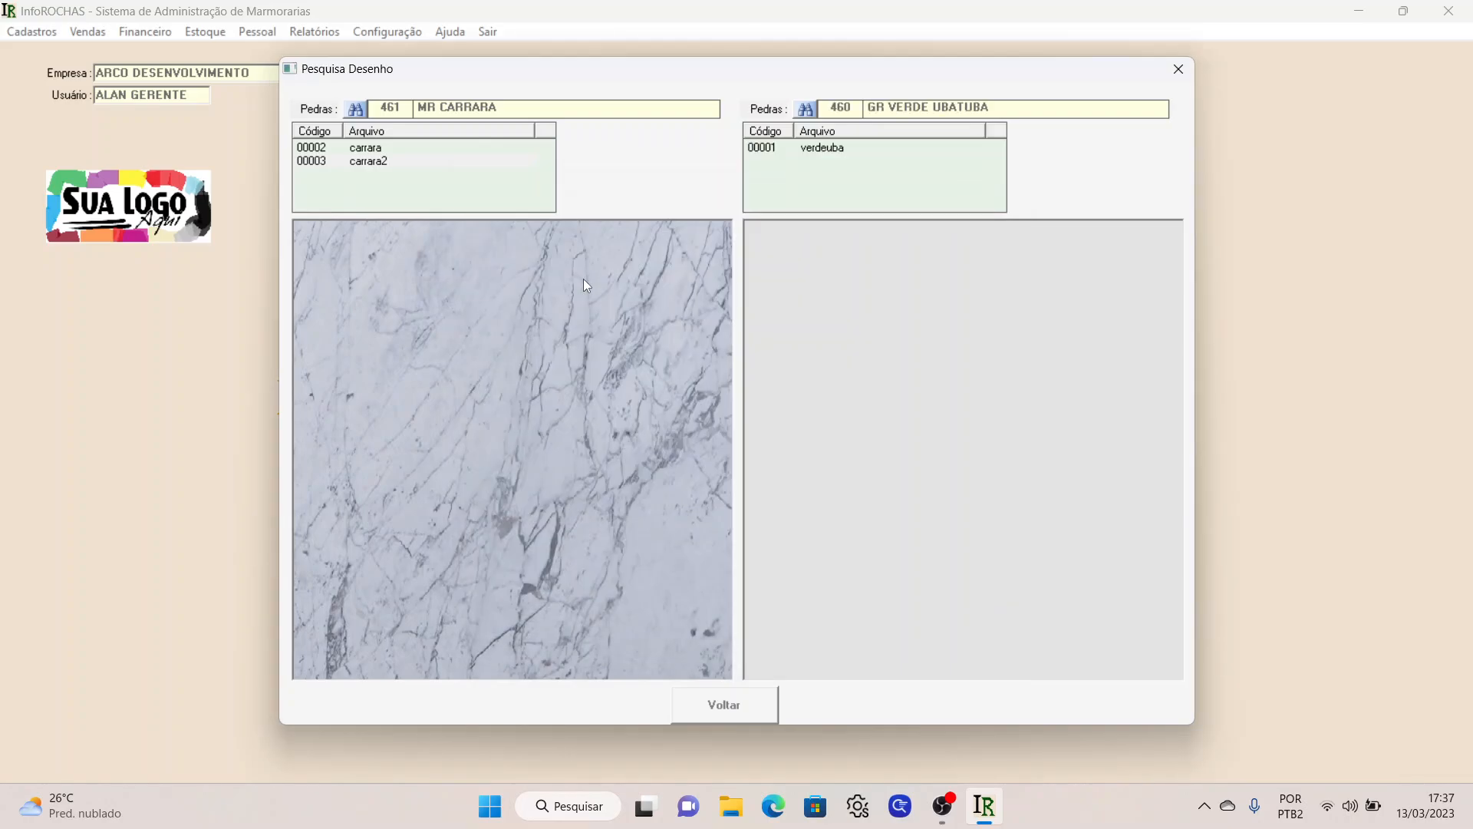
left_click(786, 148)
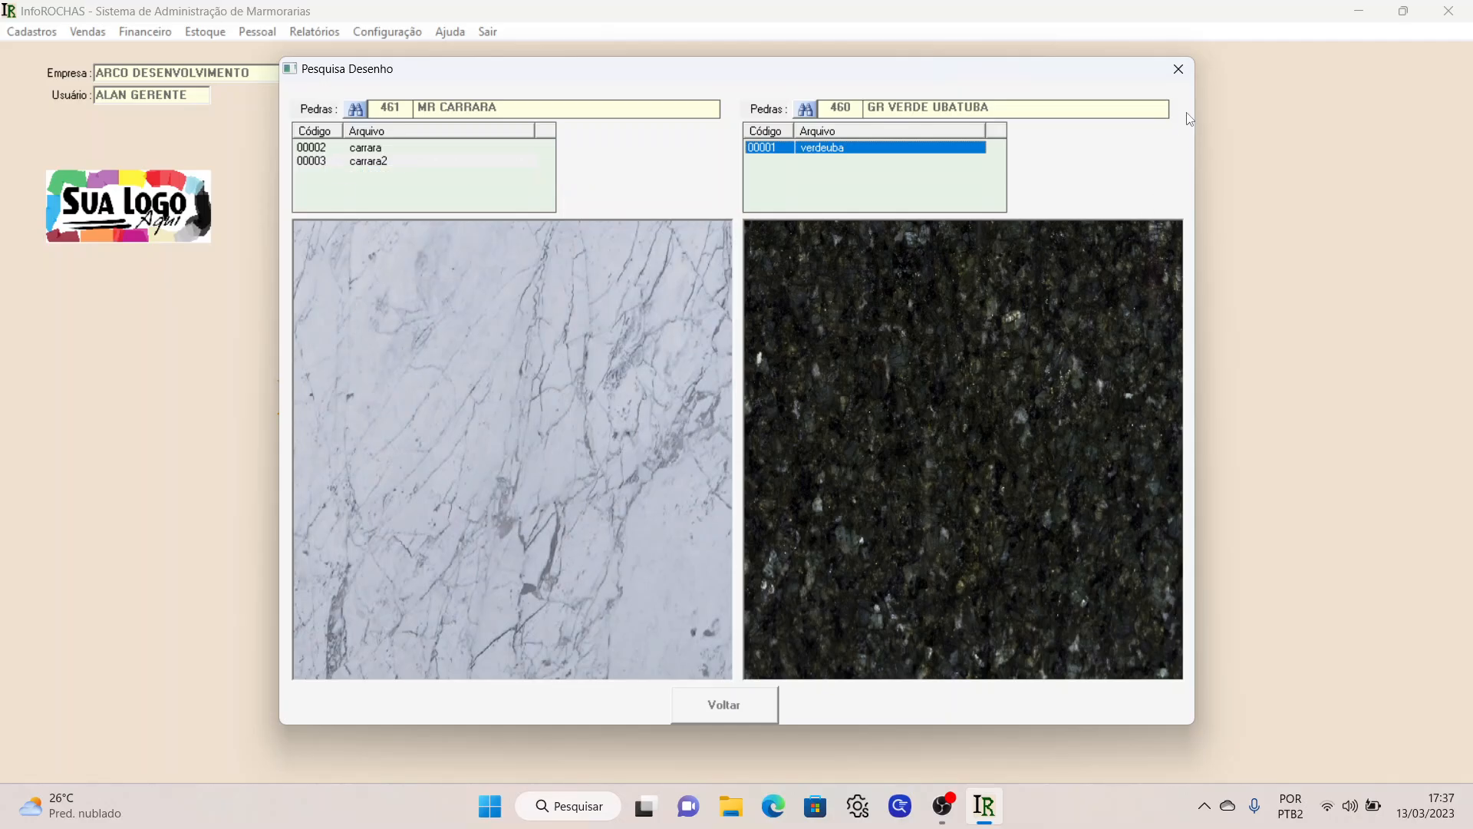
left_click(1178, 70)
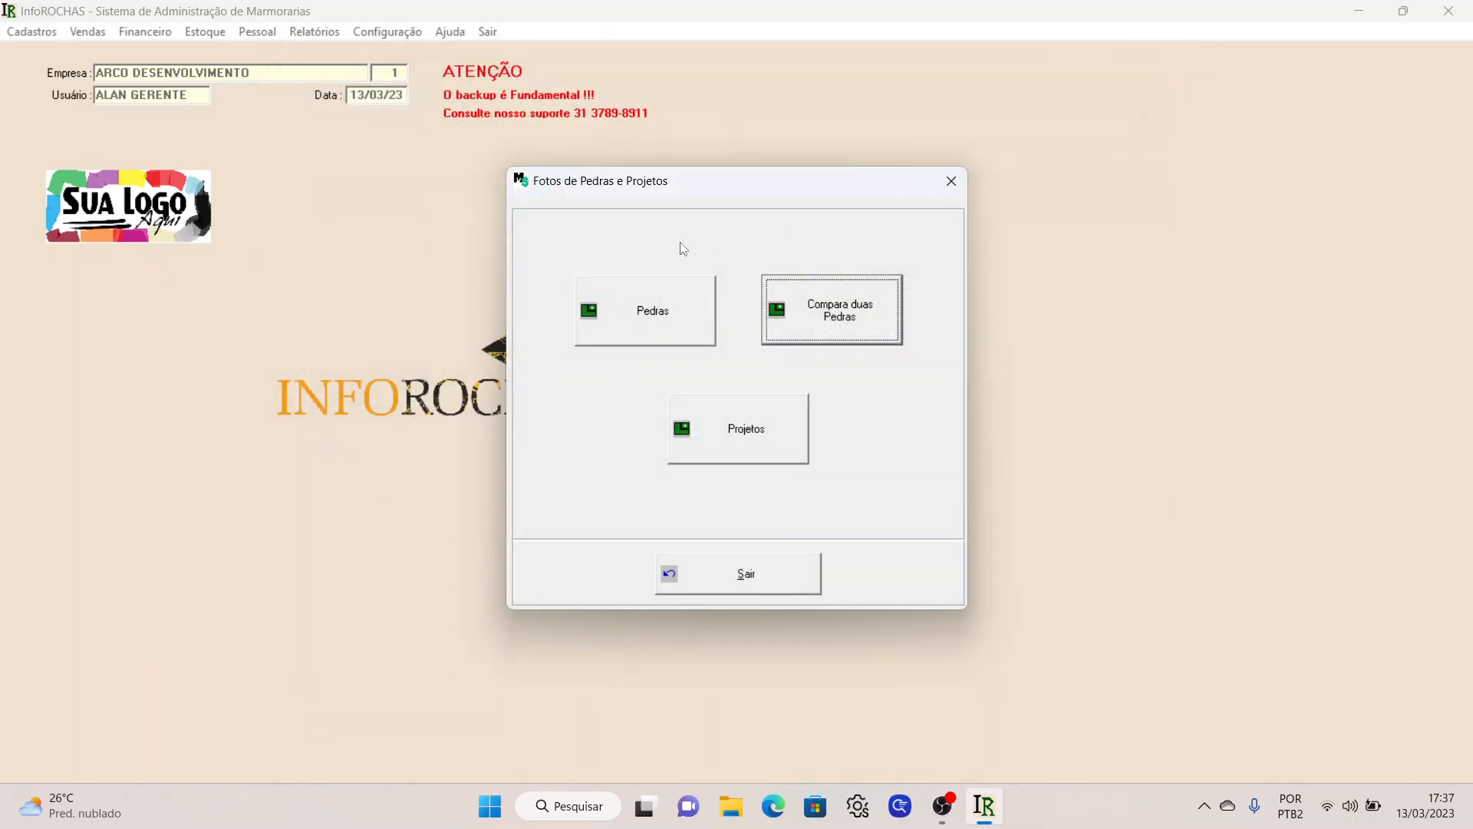
- View the project drawings search form, return from it, and exit the stone and project photos form
left_click(791, 445)
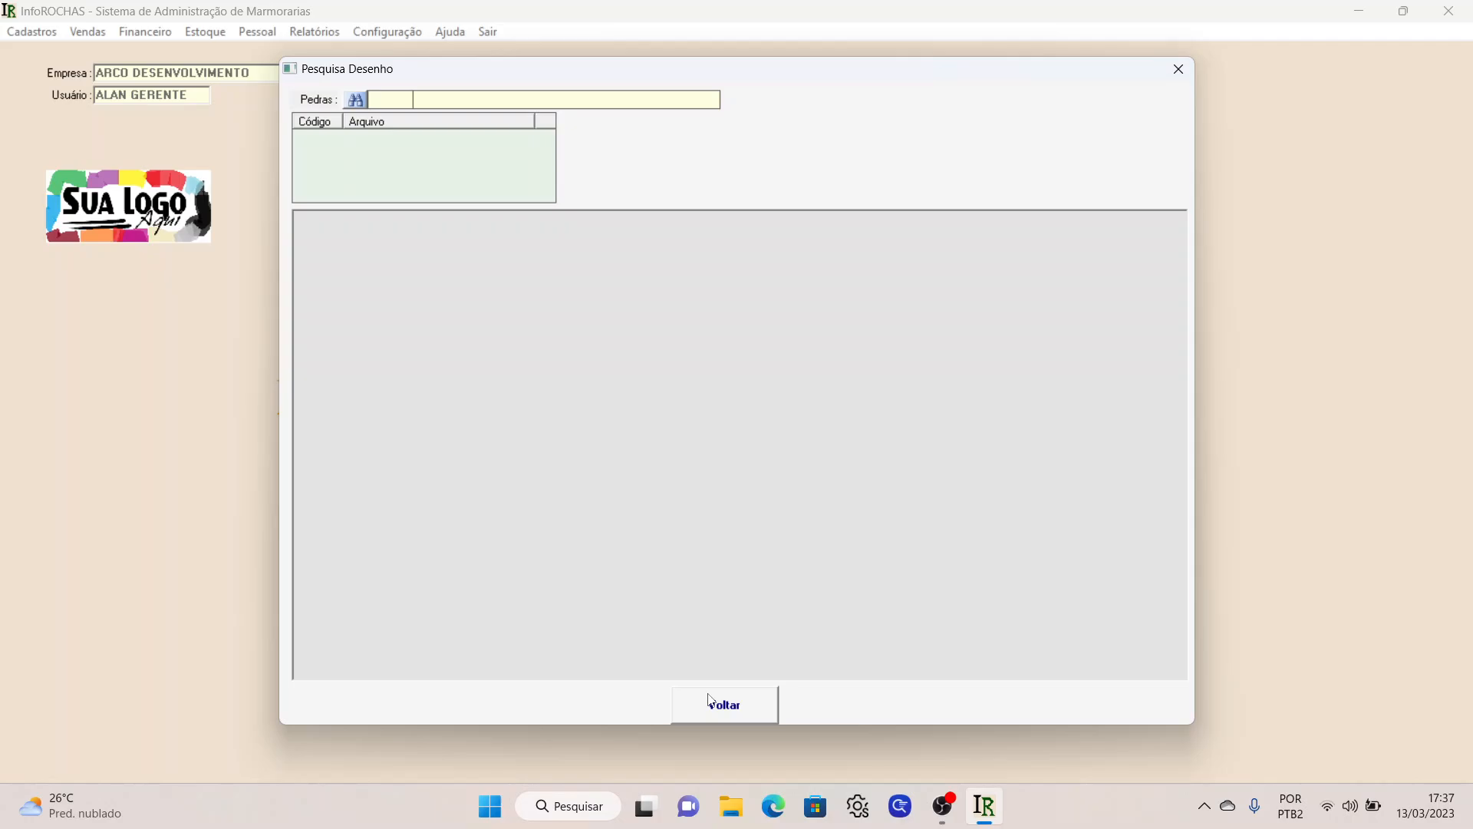
left_click(710, 700)
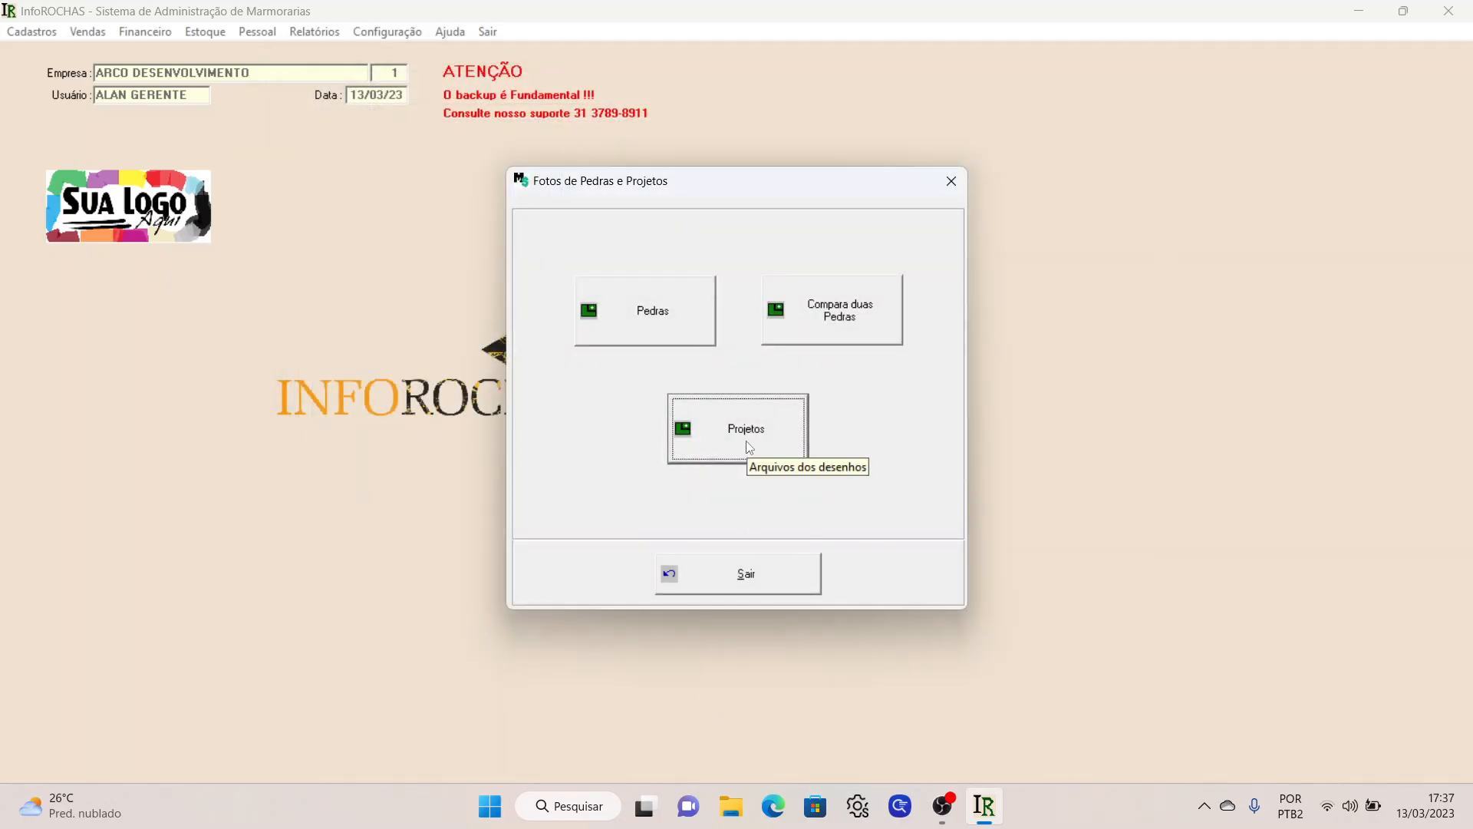
left_click(721, 587)
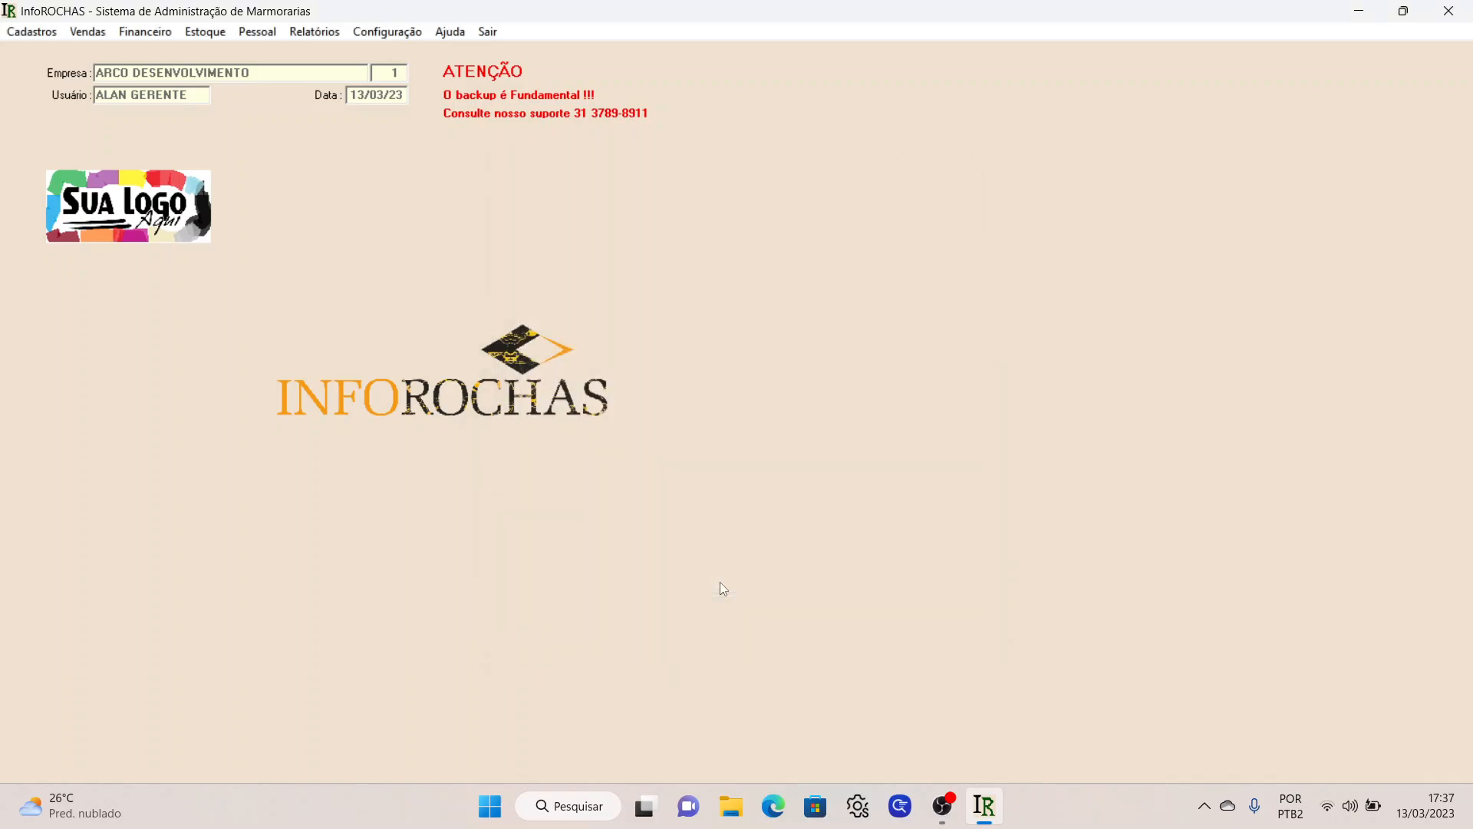
- View the current records in the Pagamentos and Recebimentos forms, closing each form after viewing
left_click(75, 38)
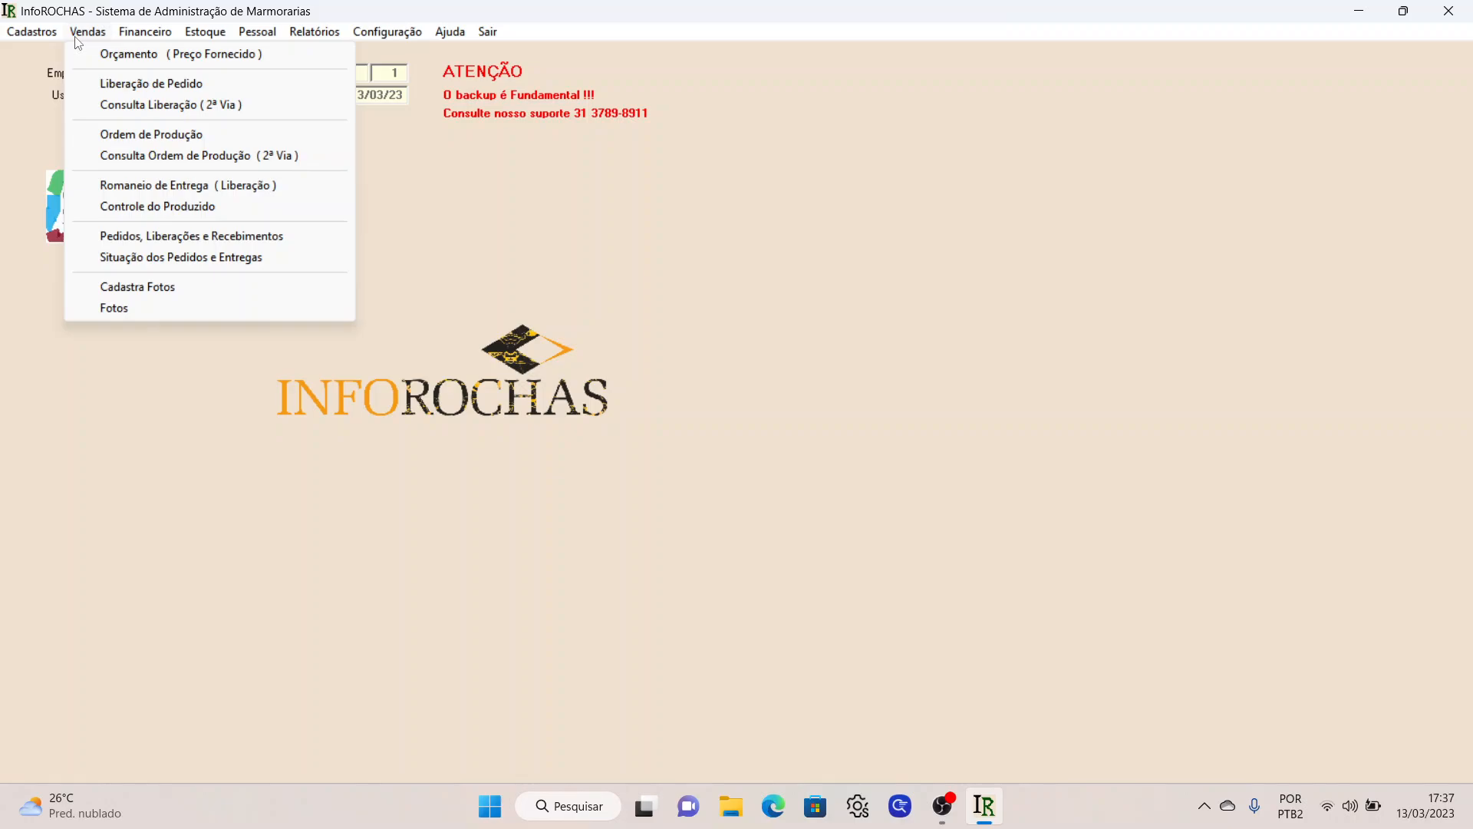
mouse_move(135, 43)
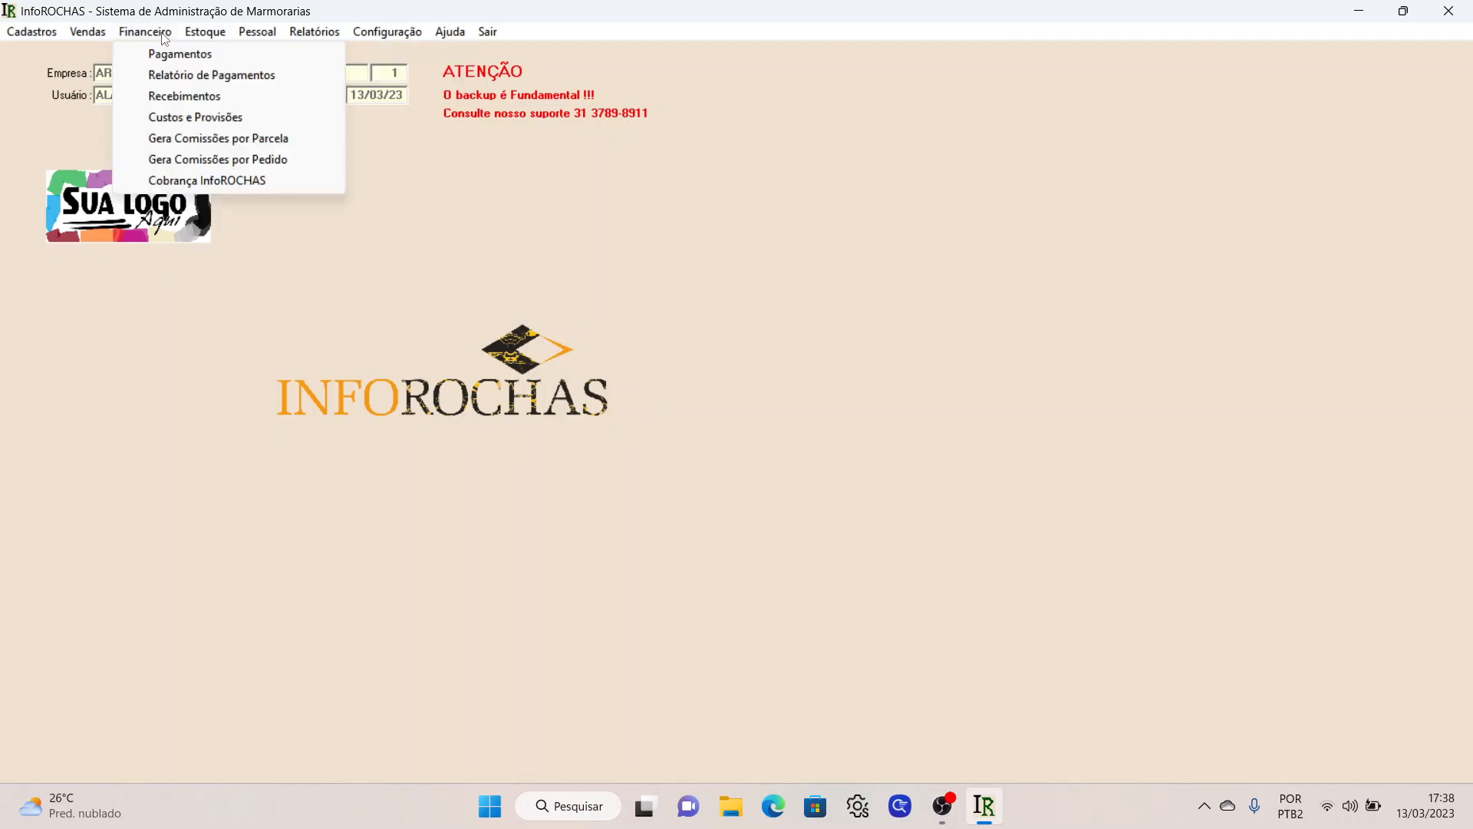
left_click(172, 55)
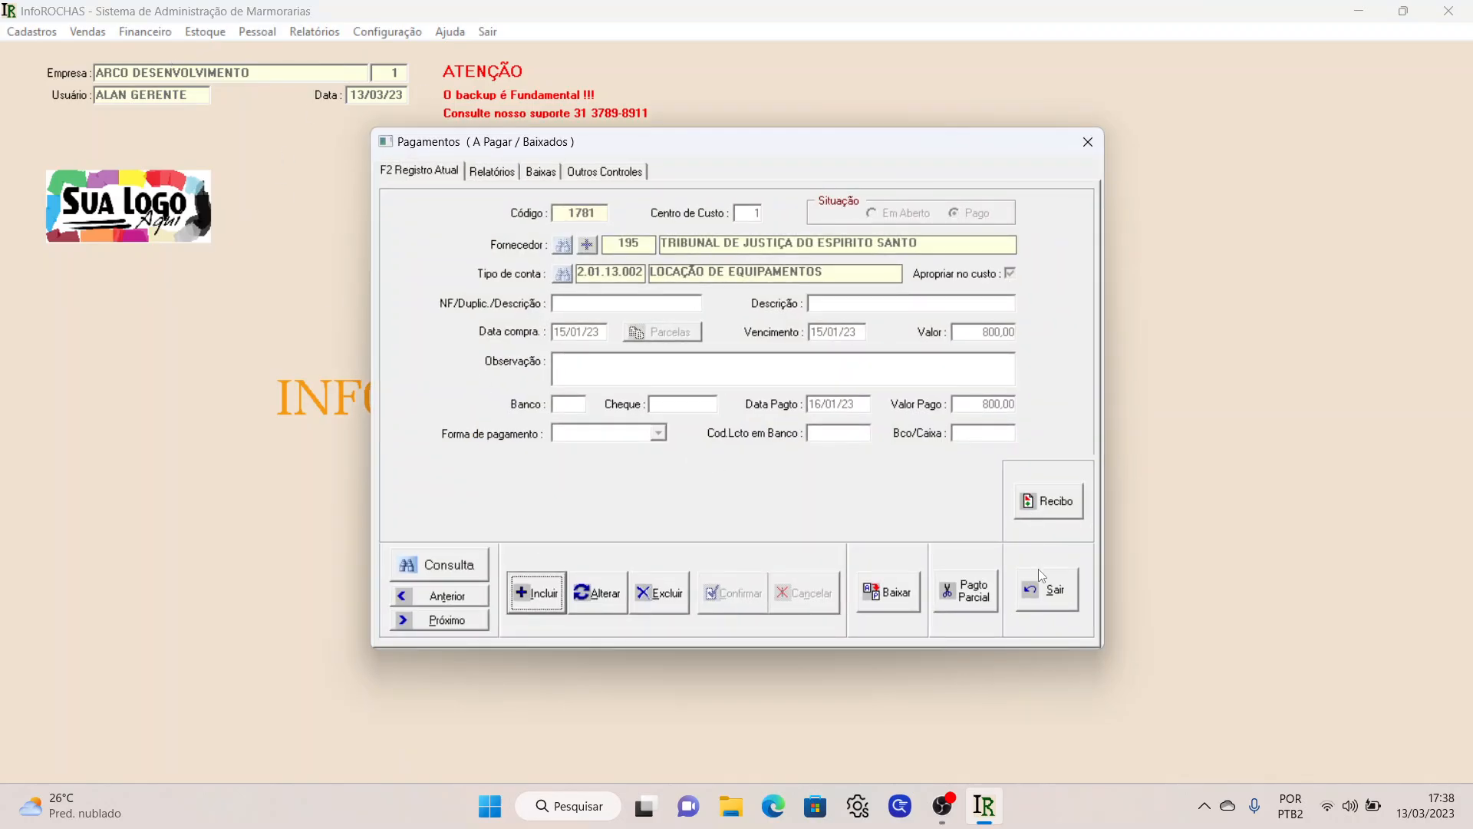
left_click(1045, 591)
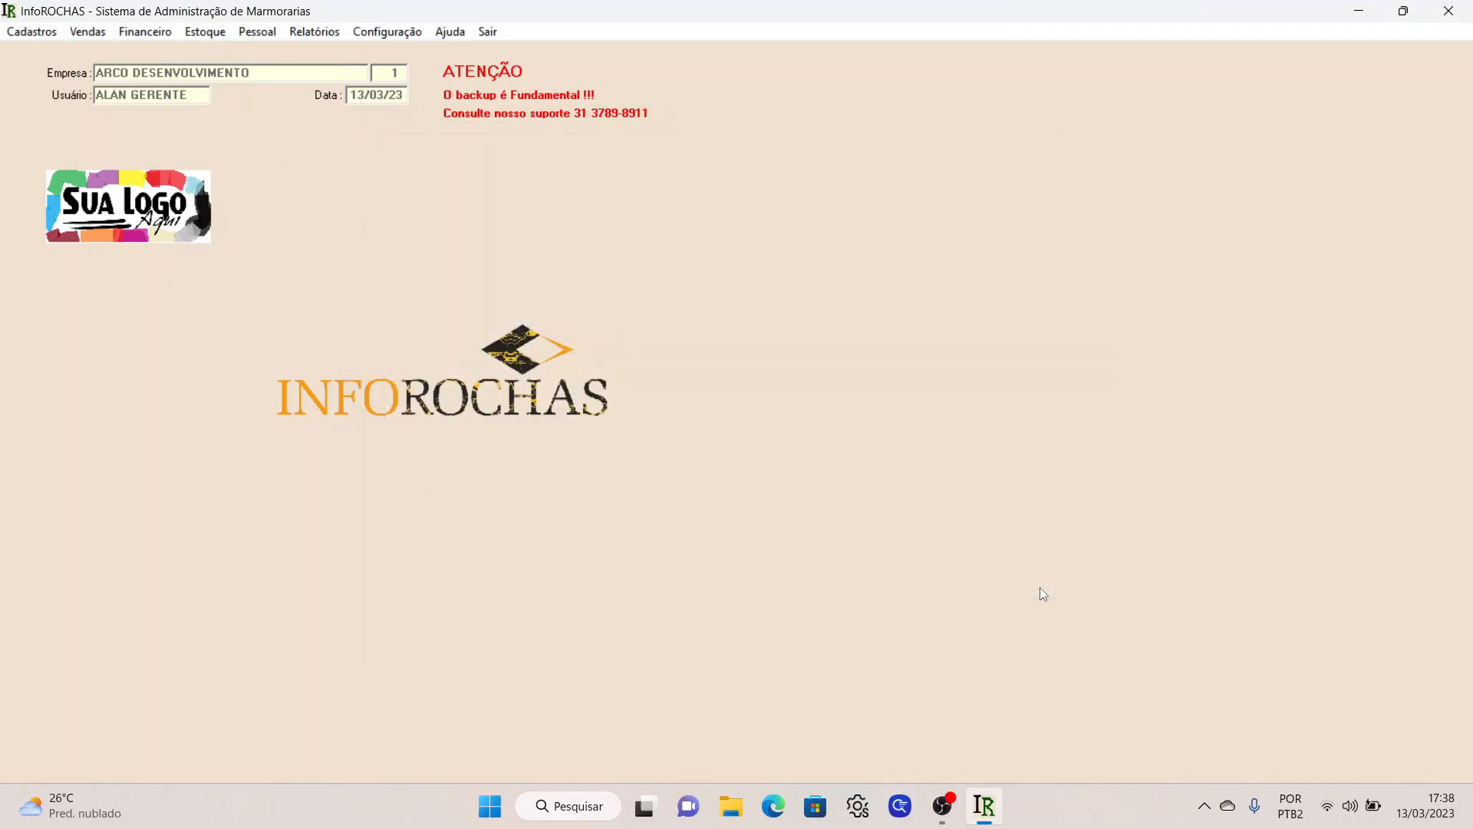
left_click(140, 37)
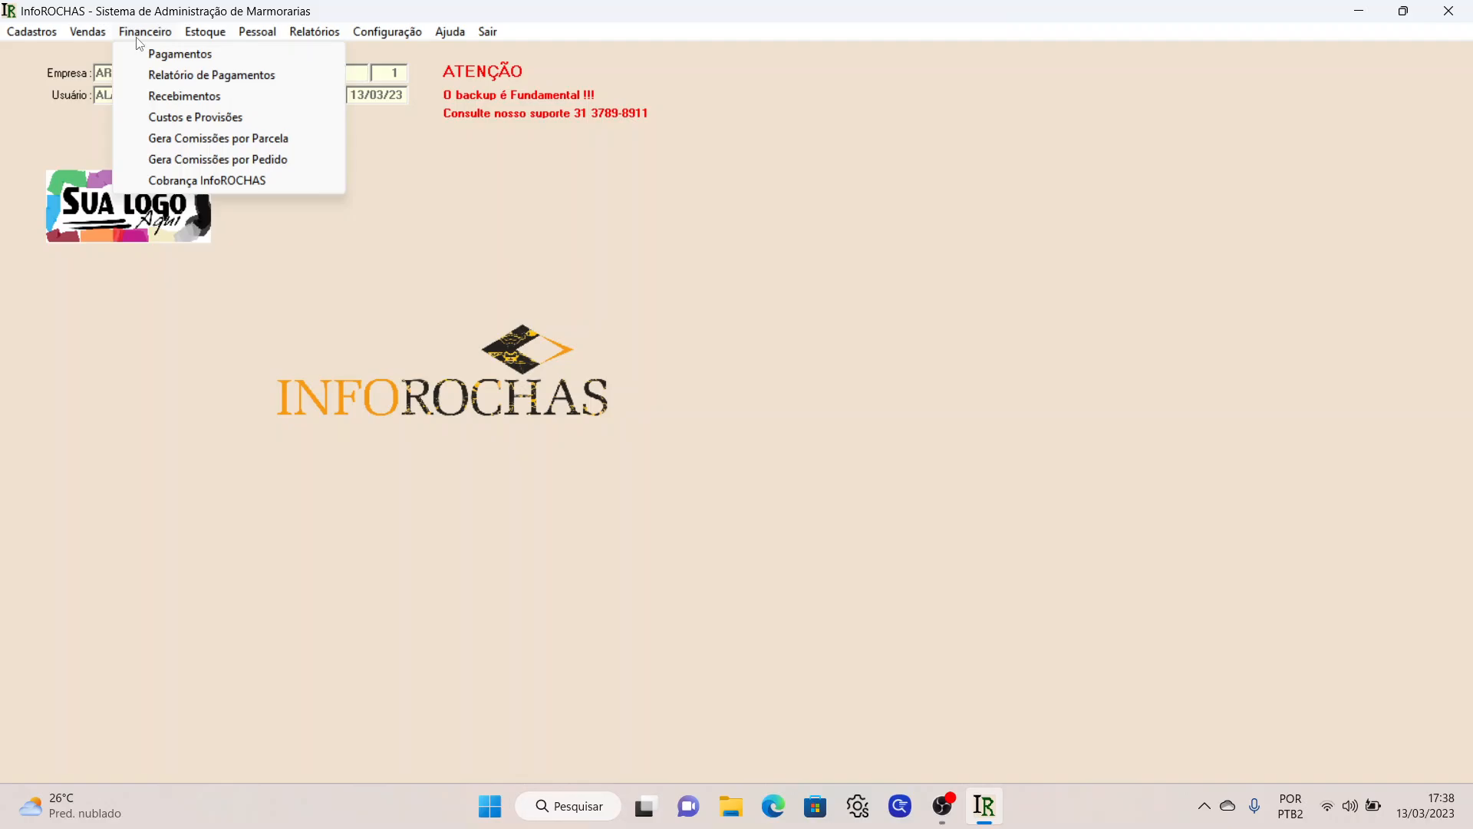
left_click(195, 103)
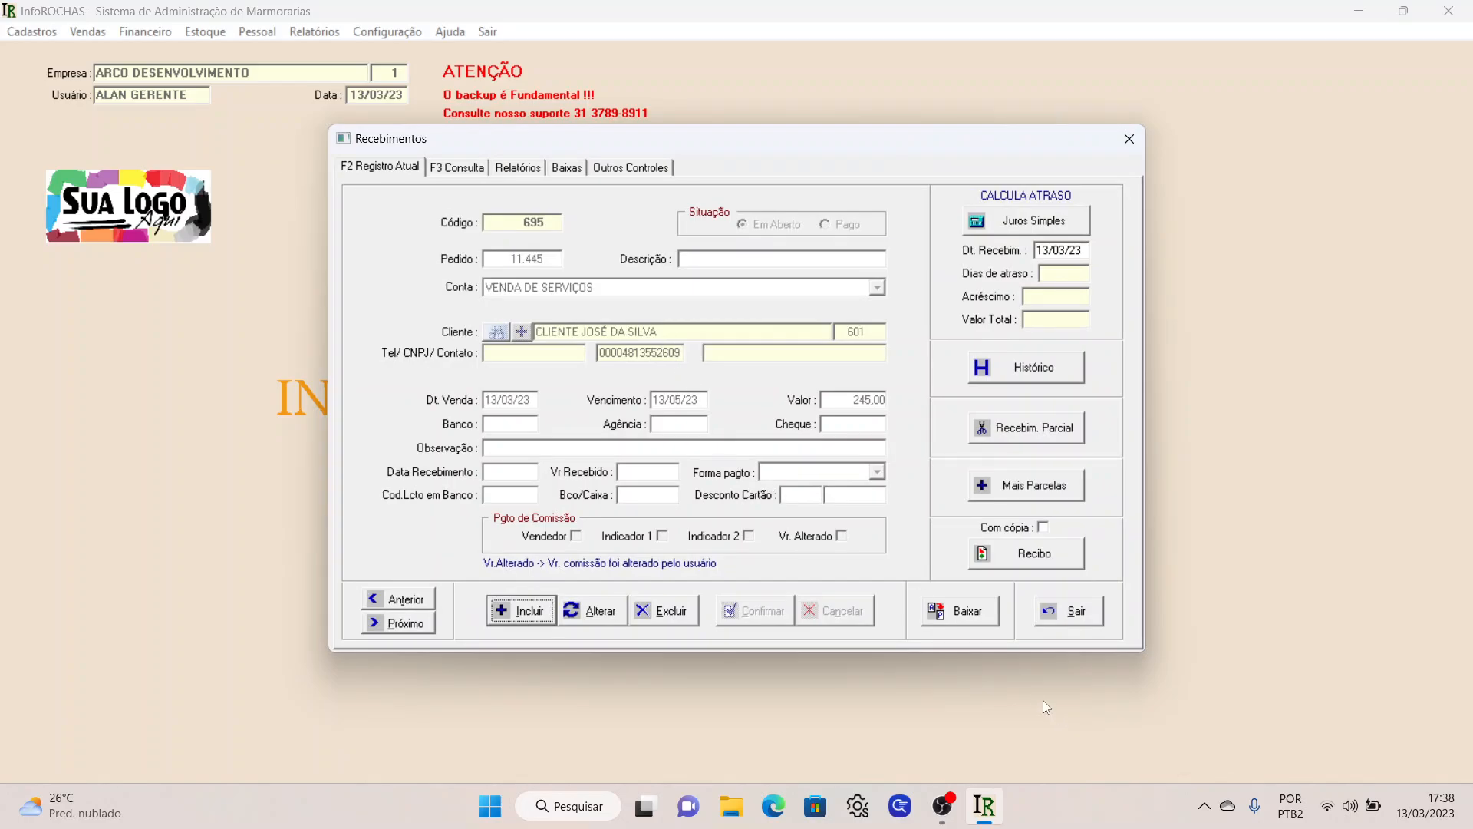
left_click(1064, 621)
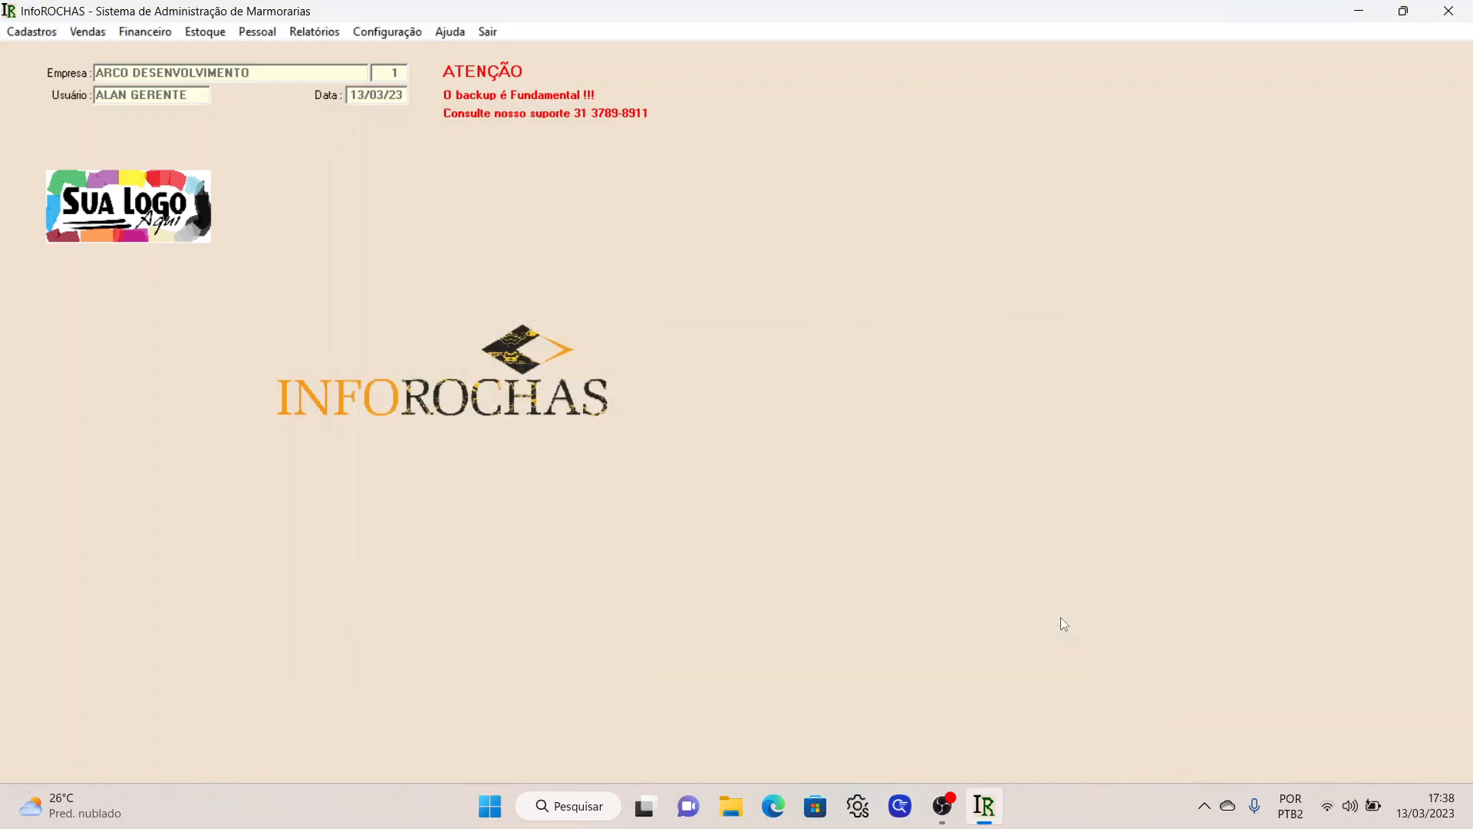
- List the per-installment commissions for the single order number, with receivable dates from 13/03/23 to 13/03/23
left_click(162, 33)
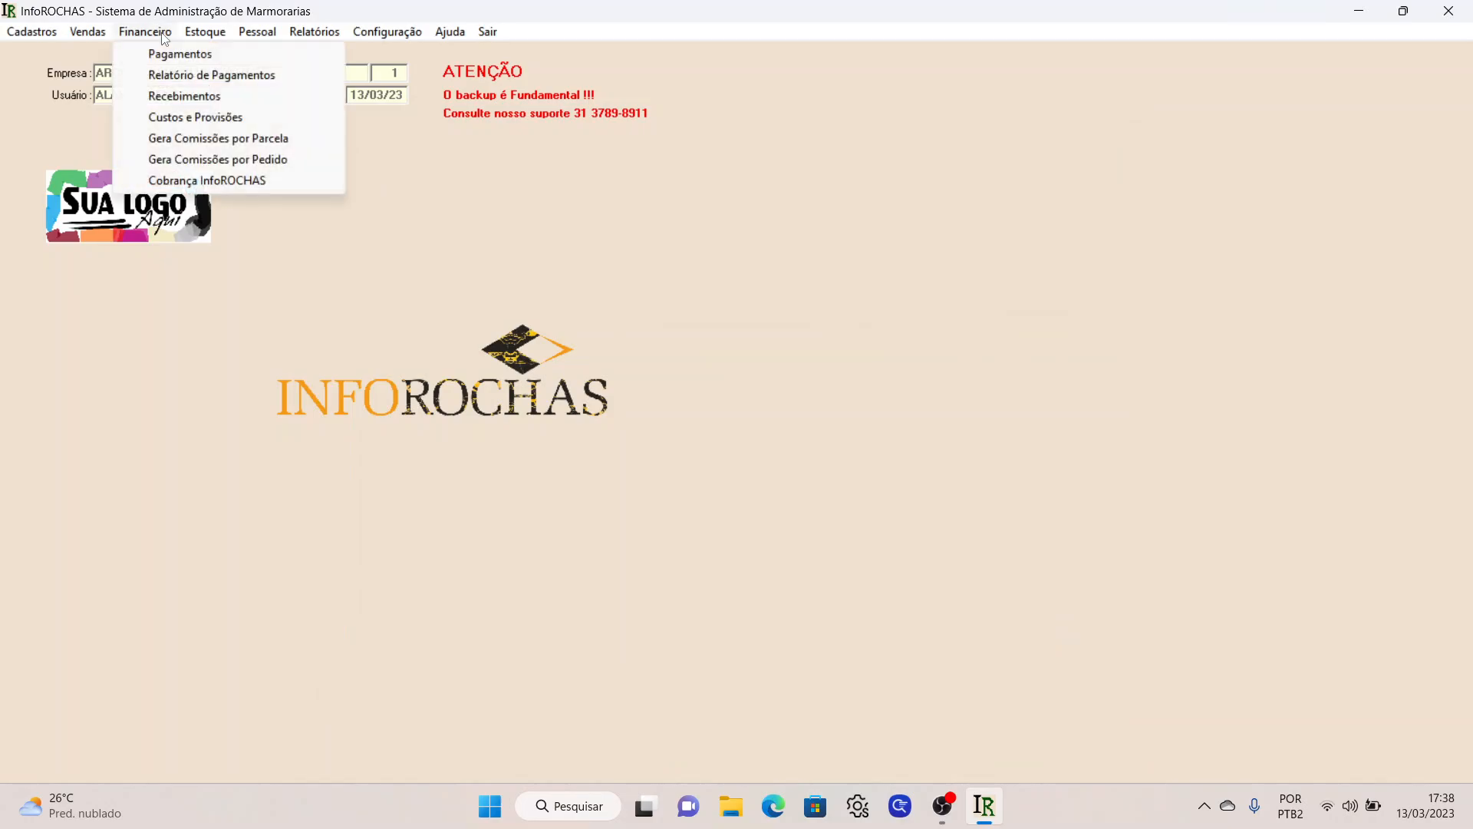
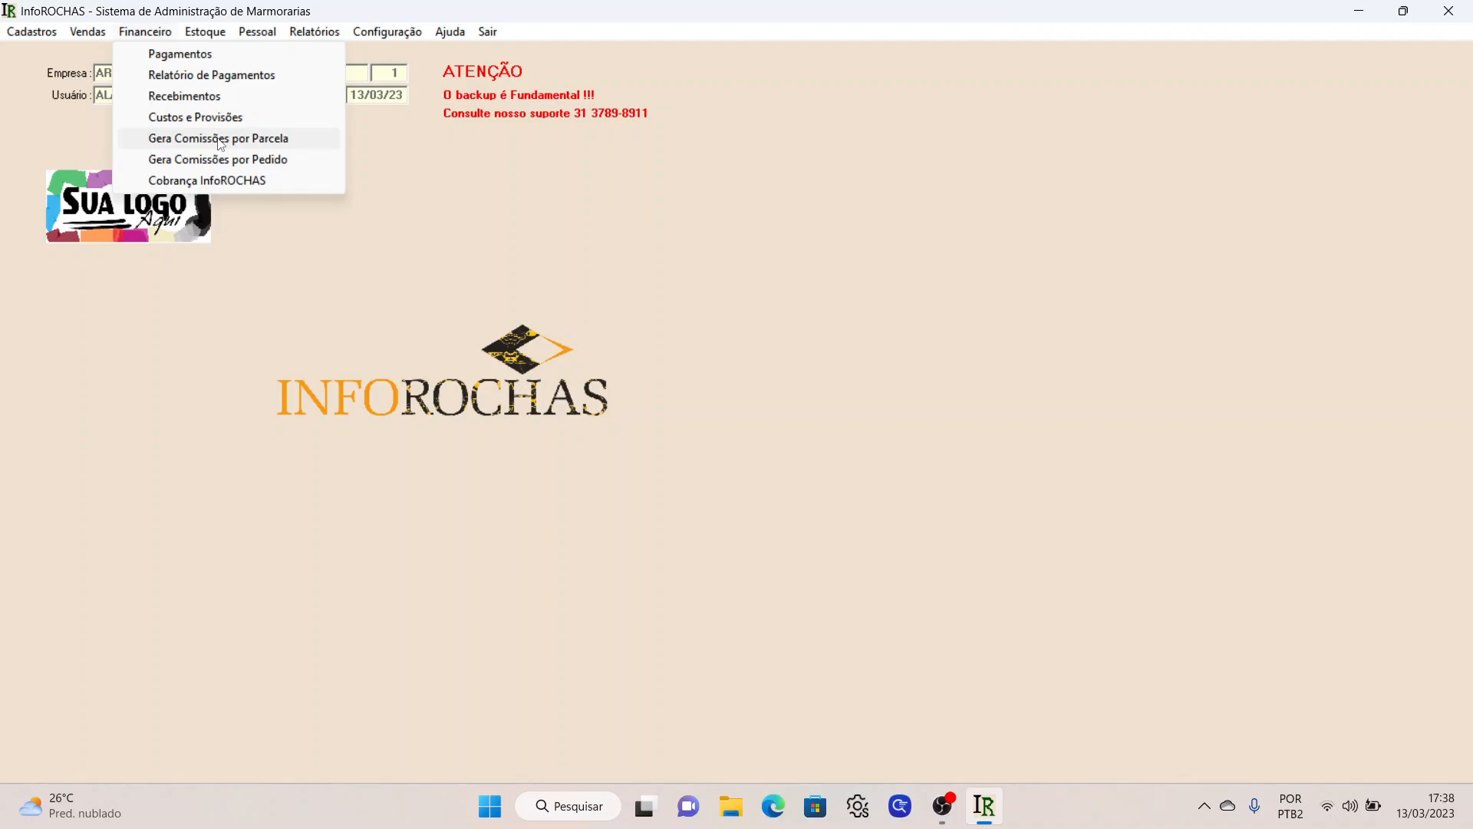
left_click(221, 141)
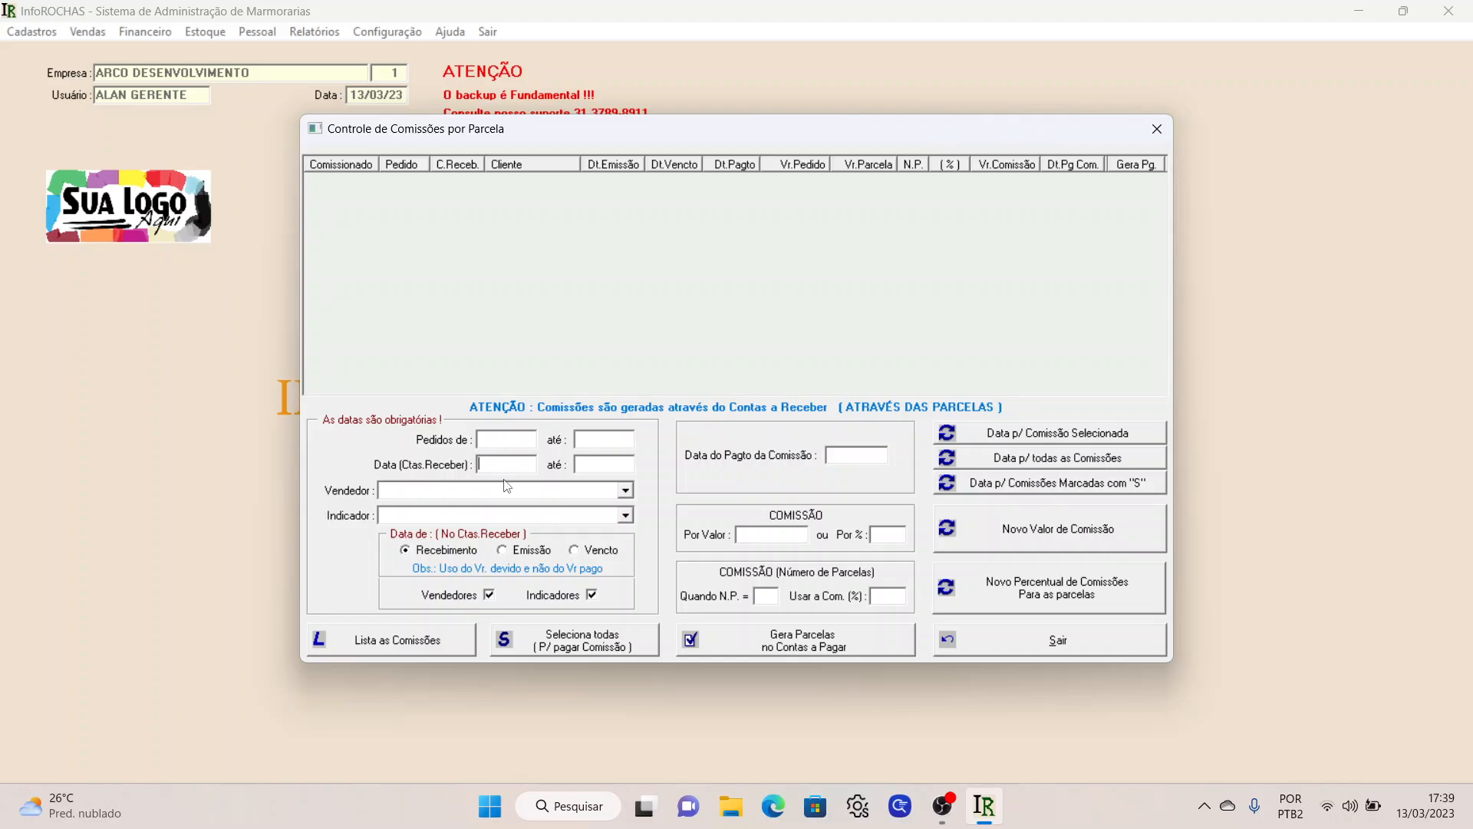
left_click(517, 441)
type("11445")
key("Tab")
type("11445")
key("Tab")
type("13/03/23")
key("Tab")
type("130323")
key("Tab")
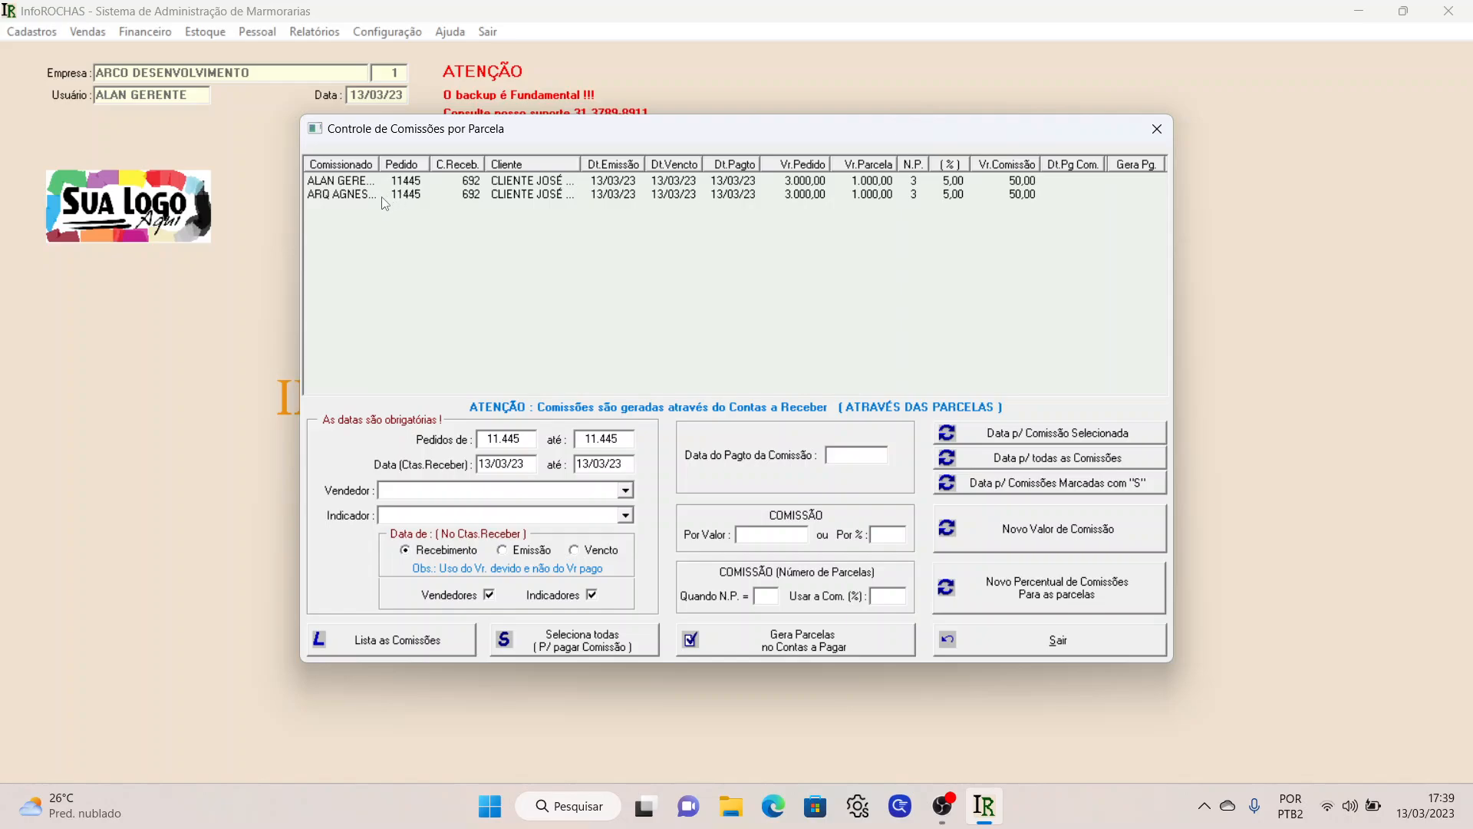
- Mark both listed commissions for payment generation and clear both marks again
double_click(342, 196)
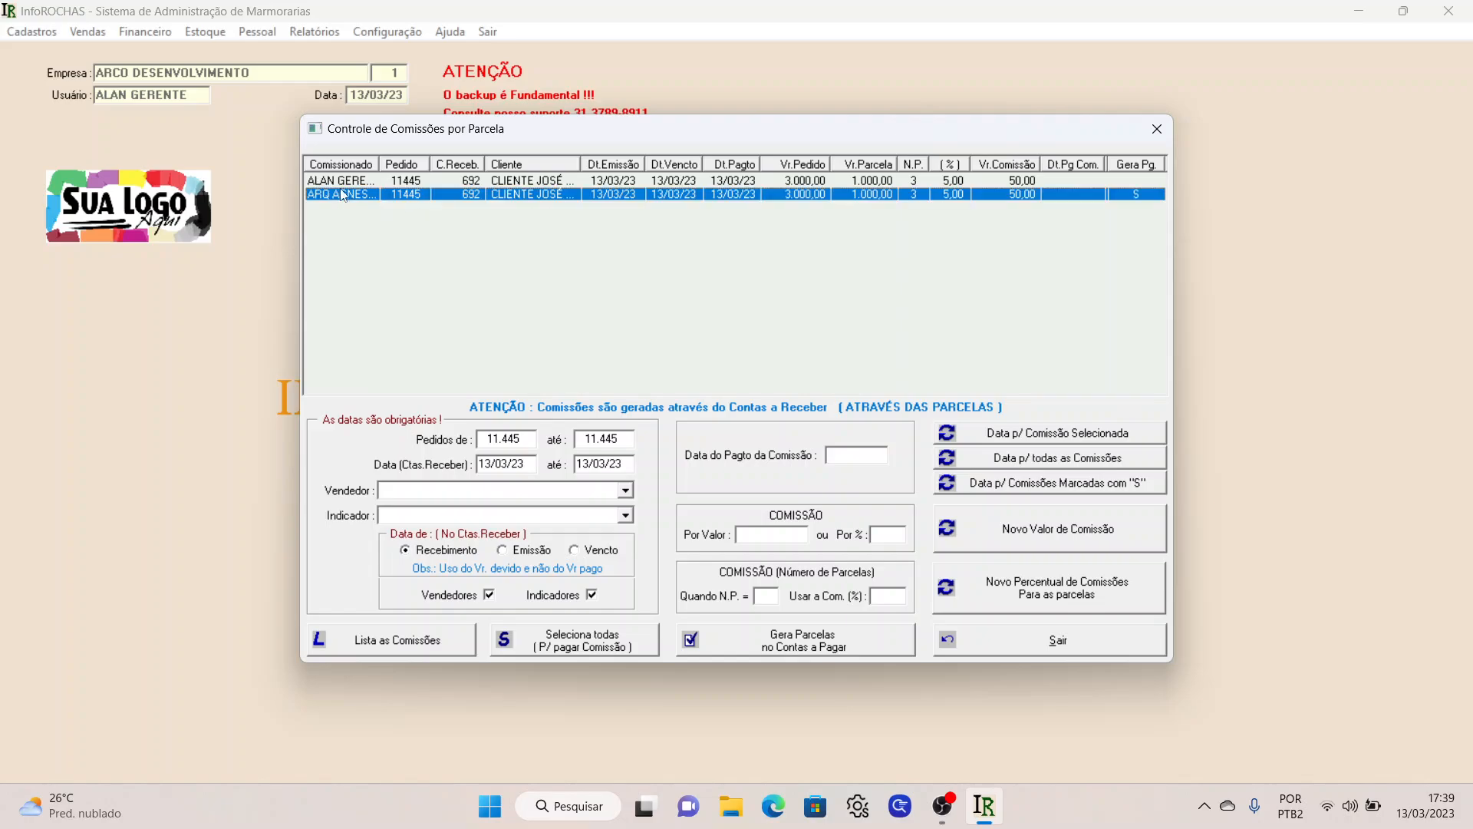
left_click(351, 181)
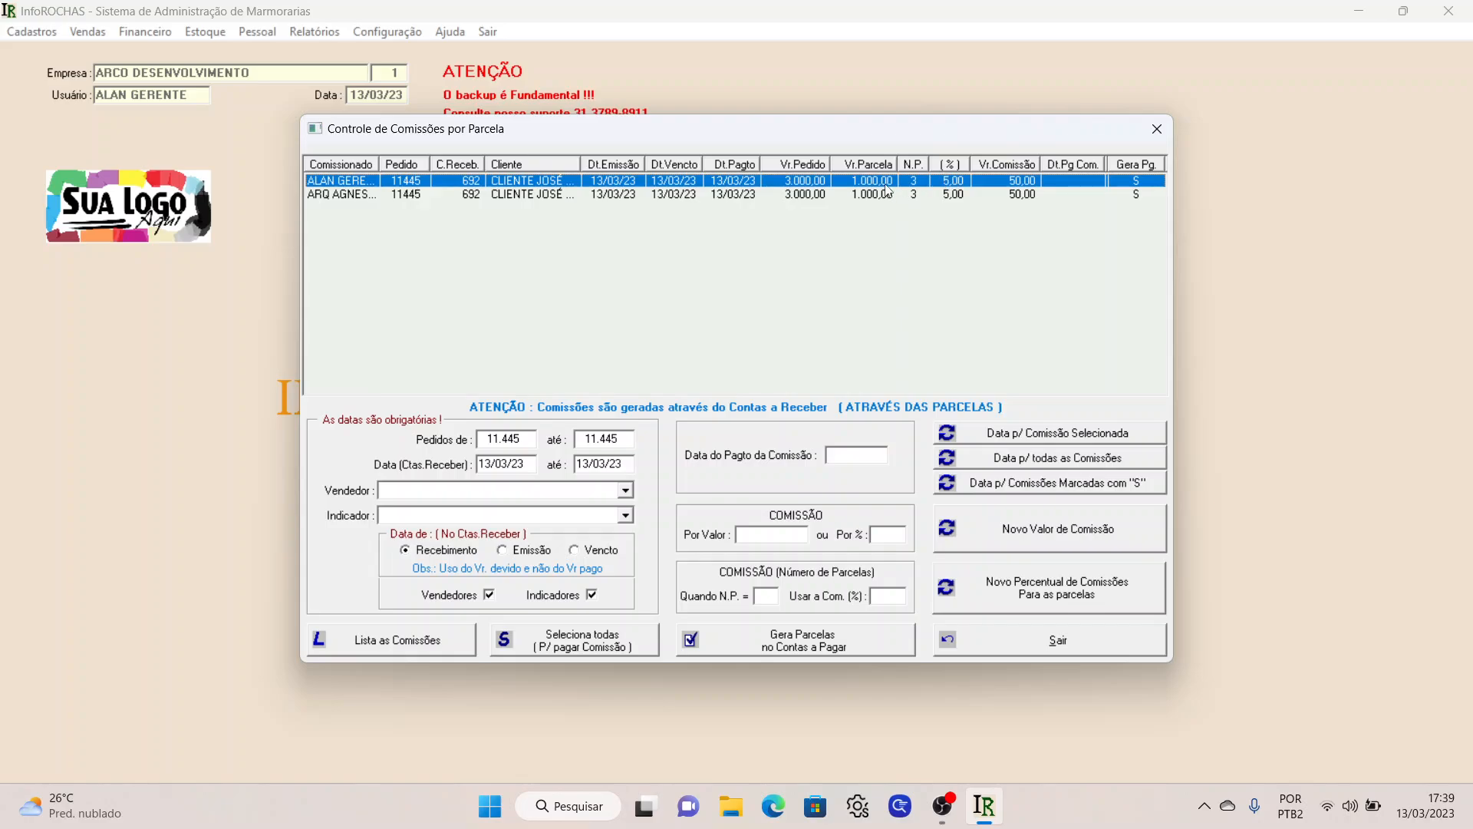
left_click(1007, 195)
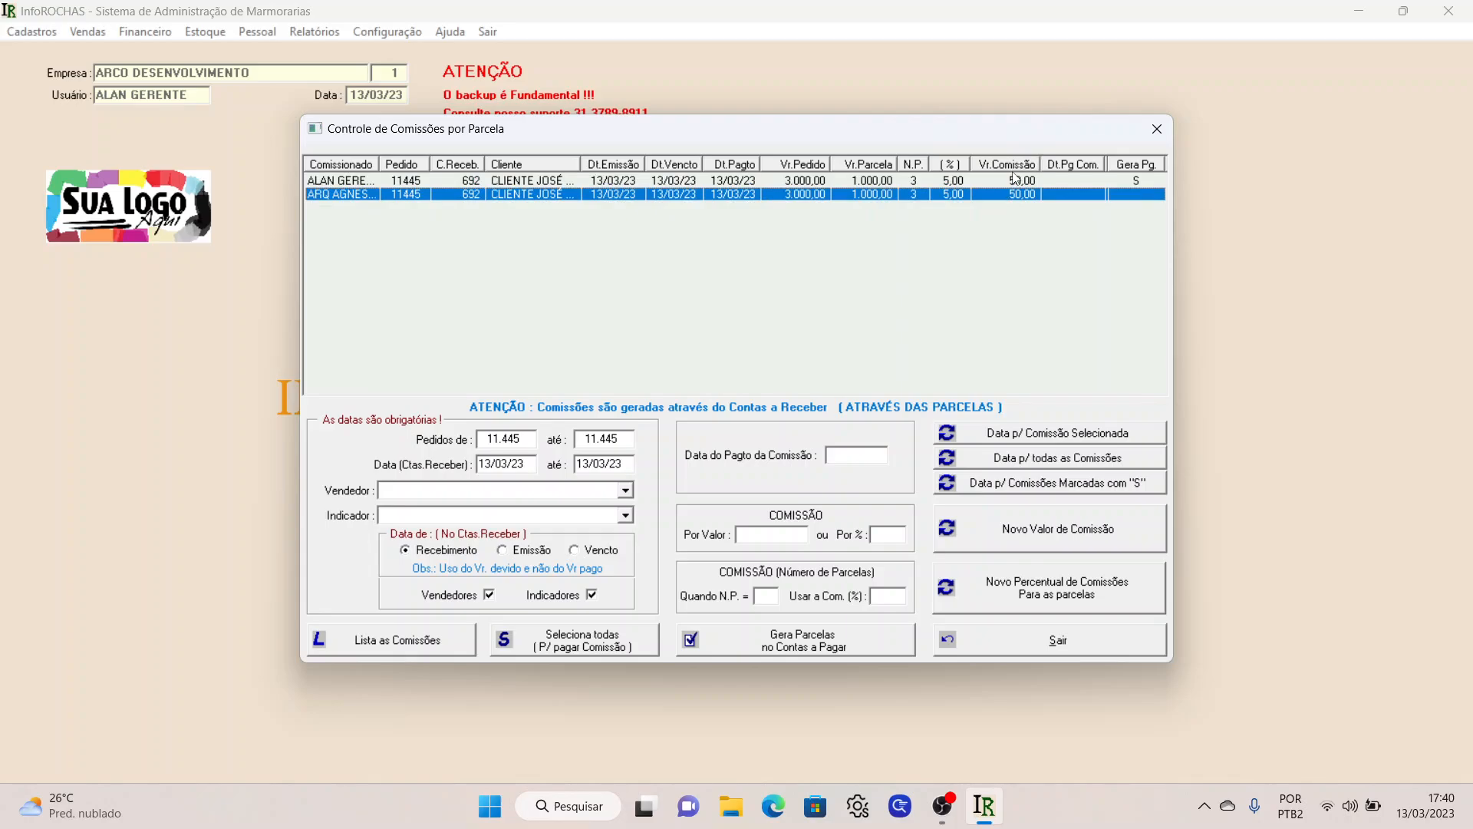
left_click(1015, 180)
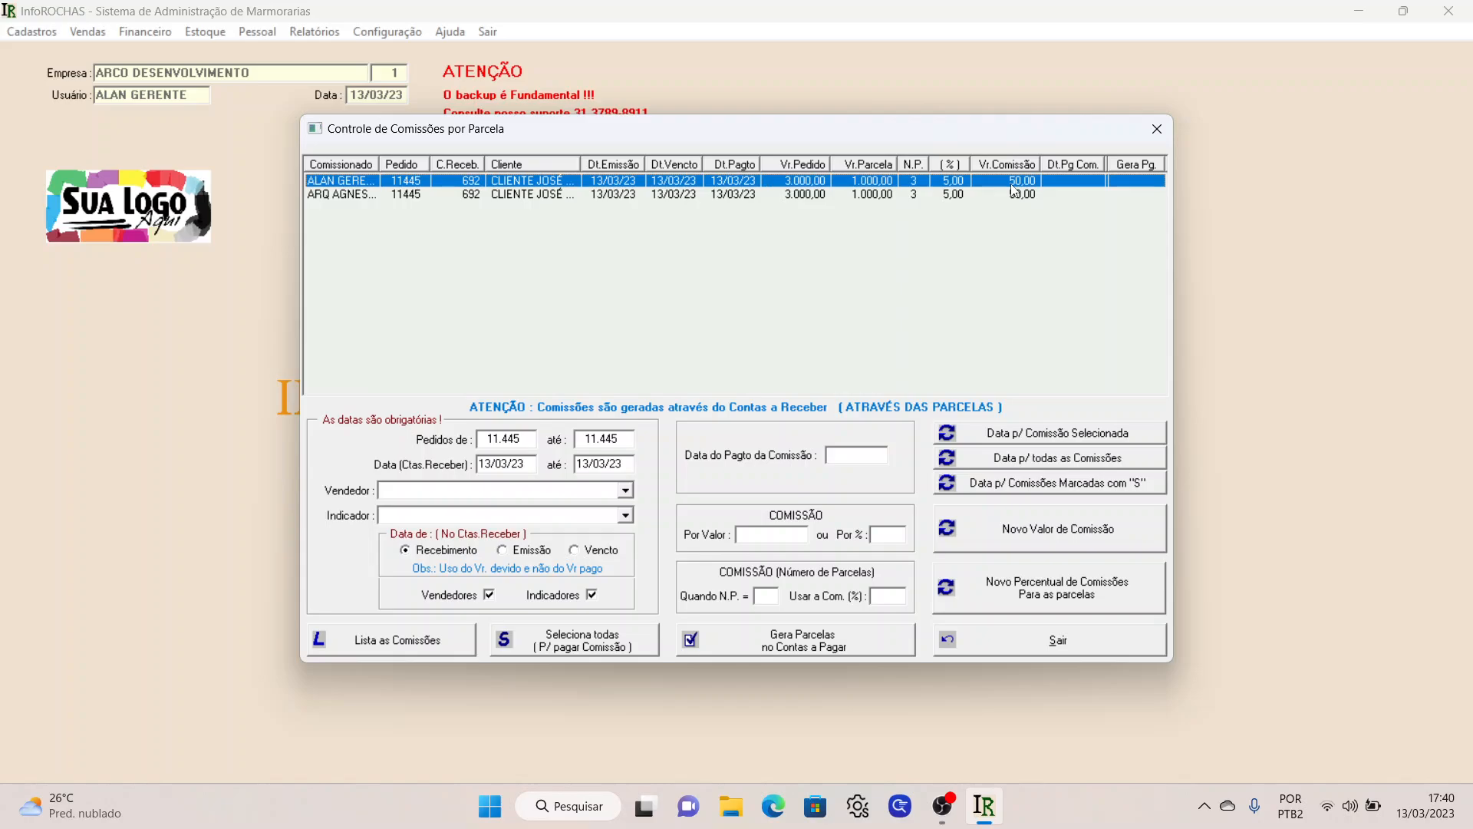
- Apply the commission payment date 20/03/23 to all commissions and generate their installments in Contas a Pagar
left_click(845, 457)
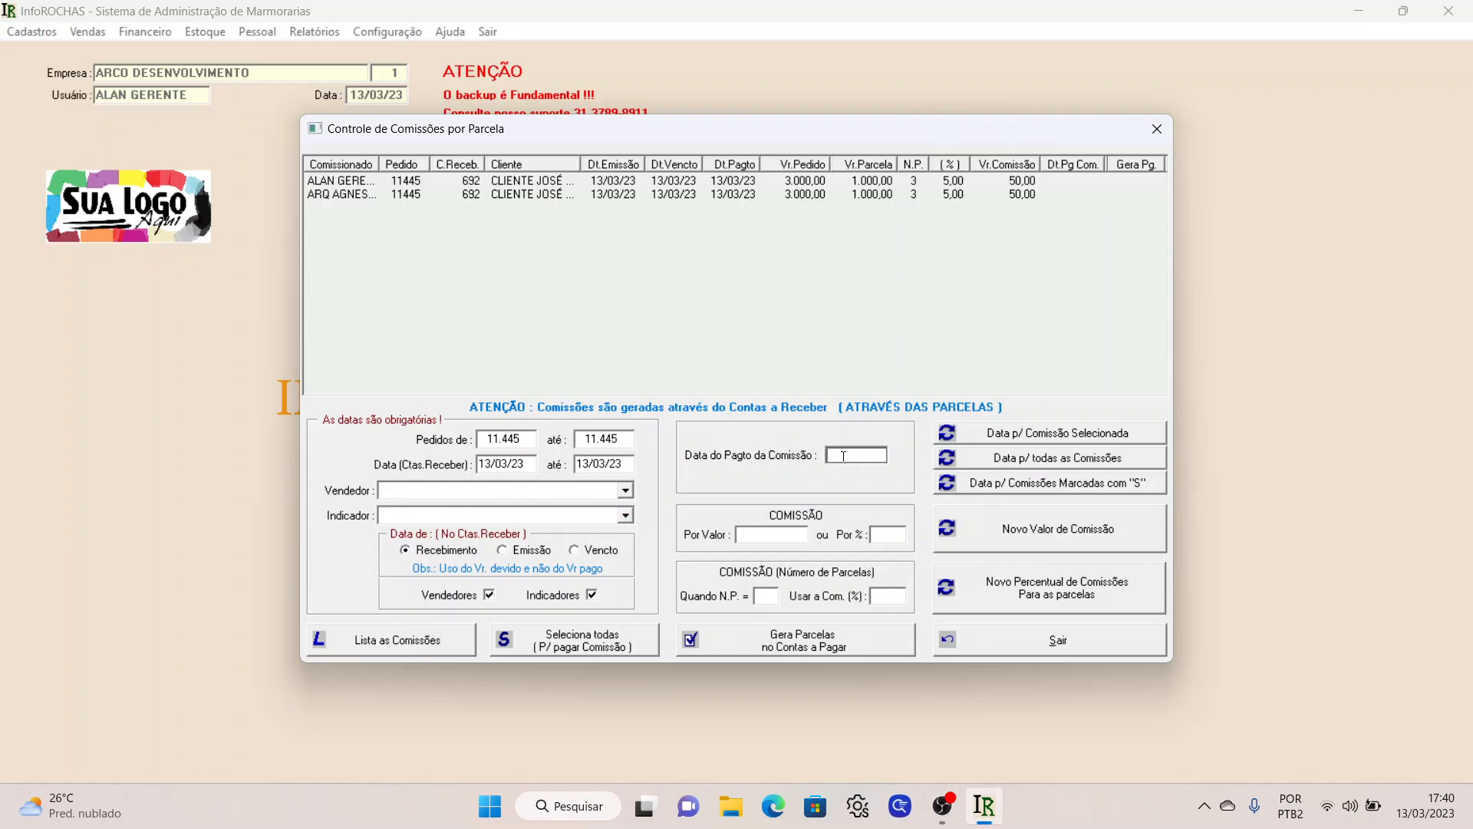
type("200323")
key("Tab")
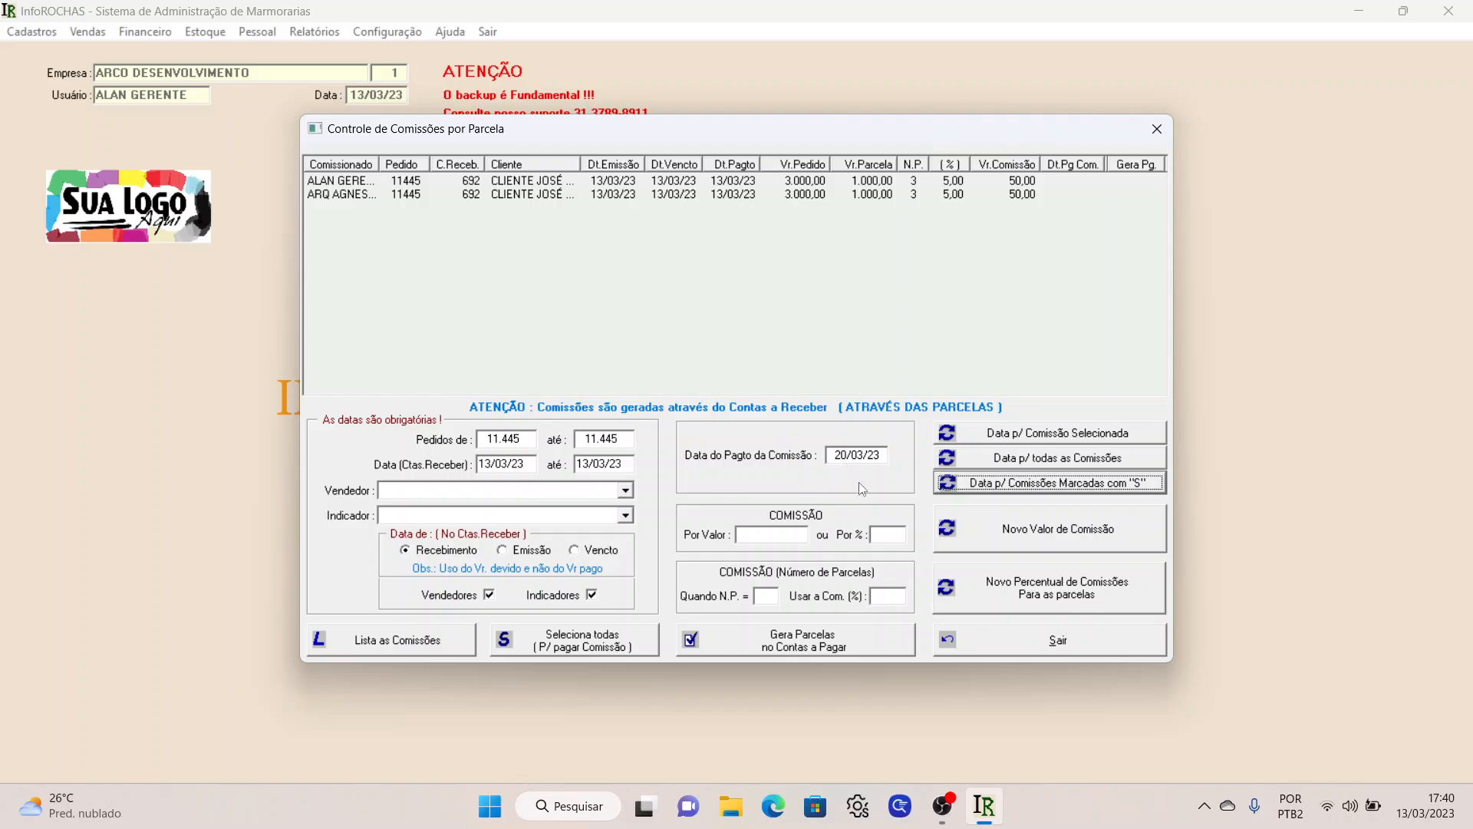
left_click(1031, 459)
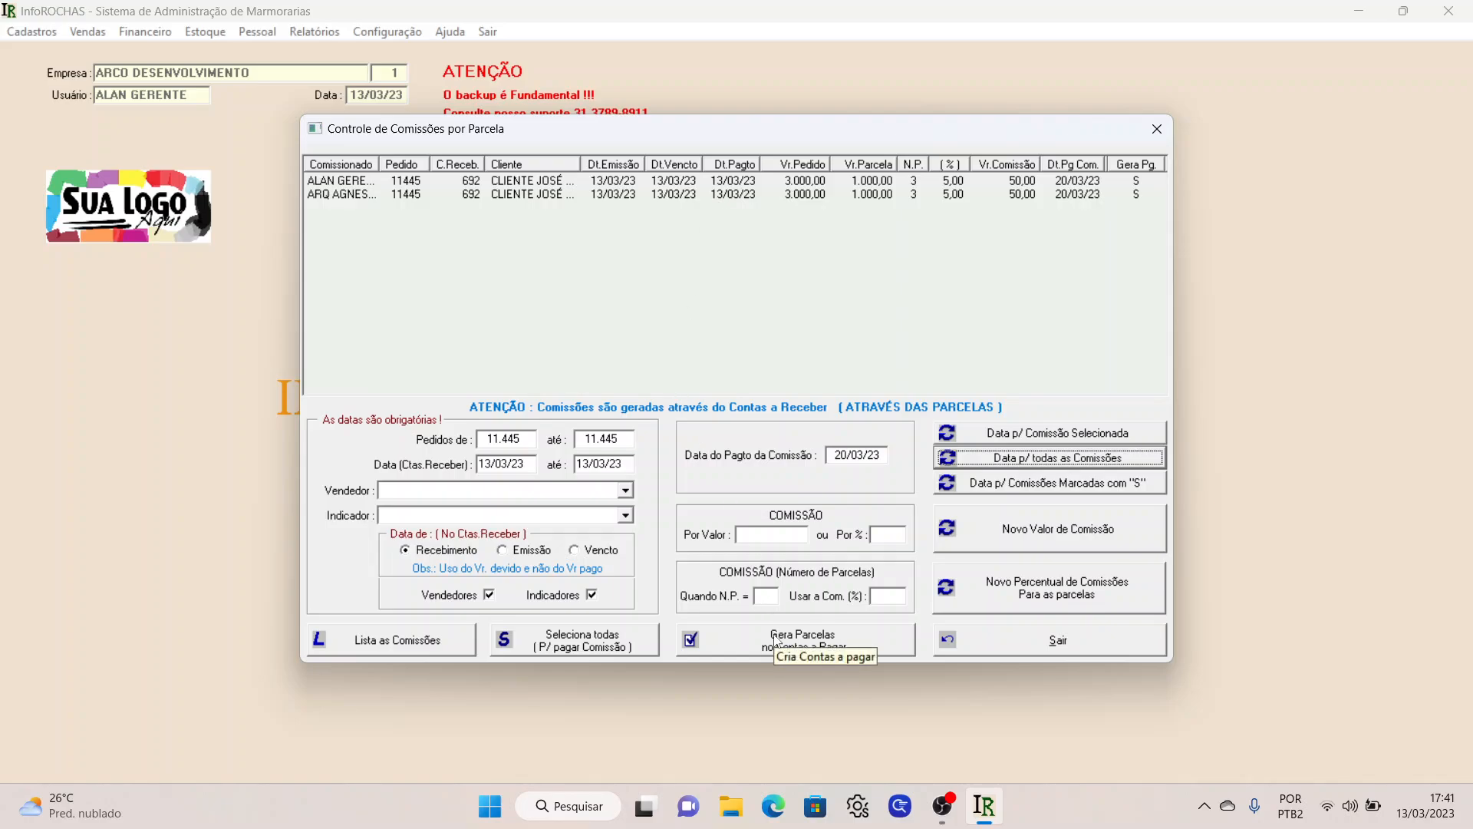
left_click(896, 633)
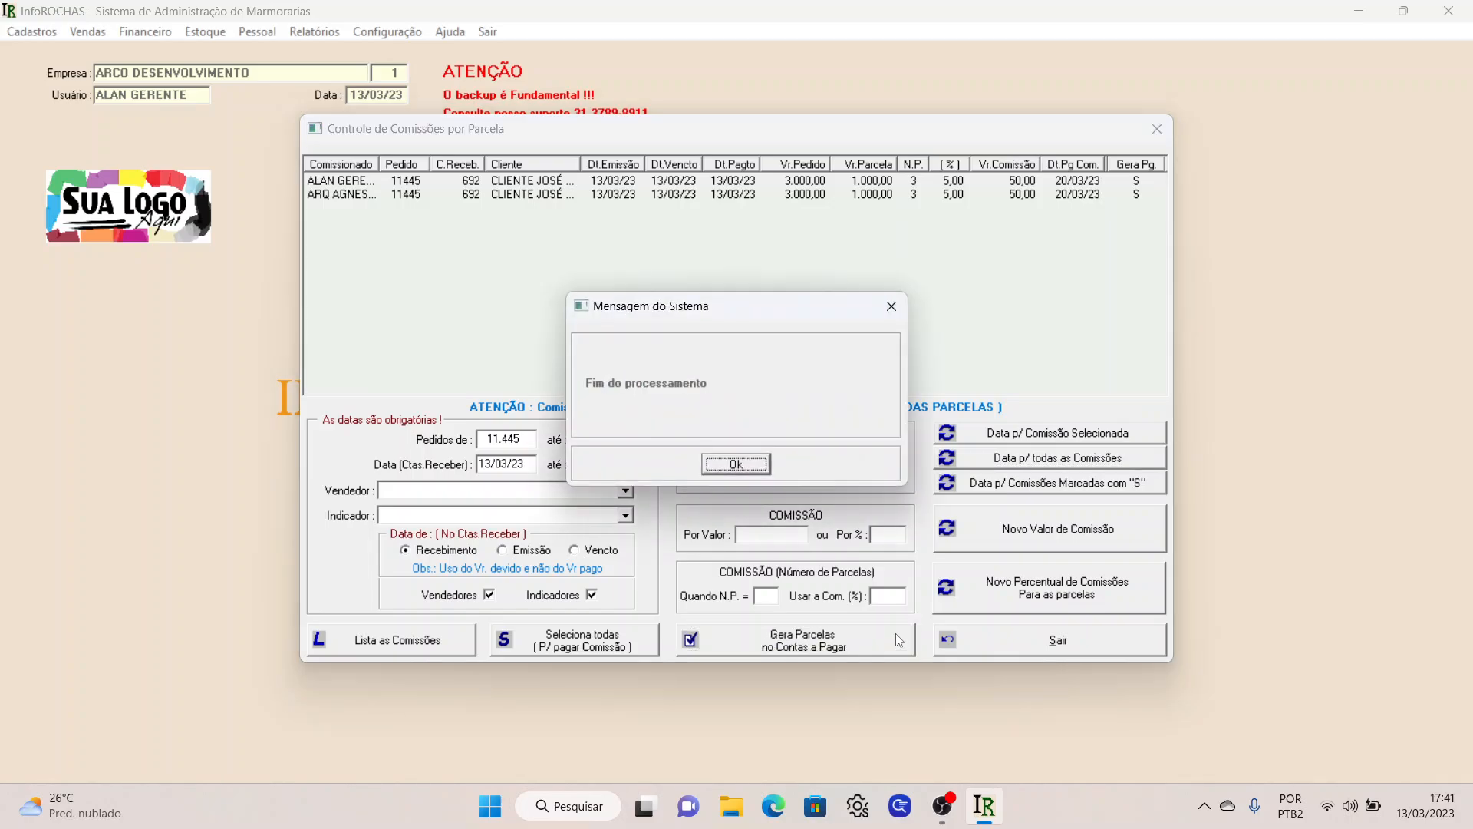
left_click(756, 465)
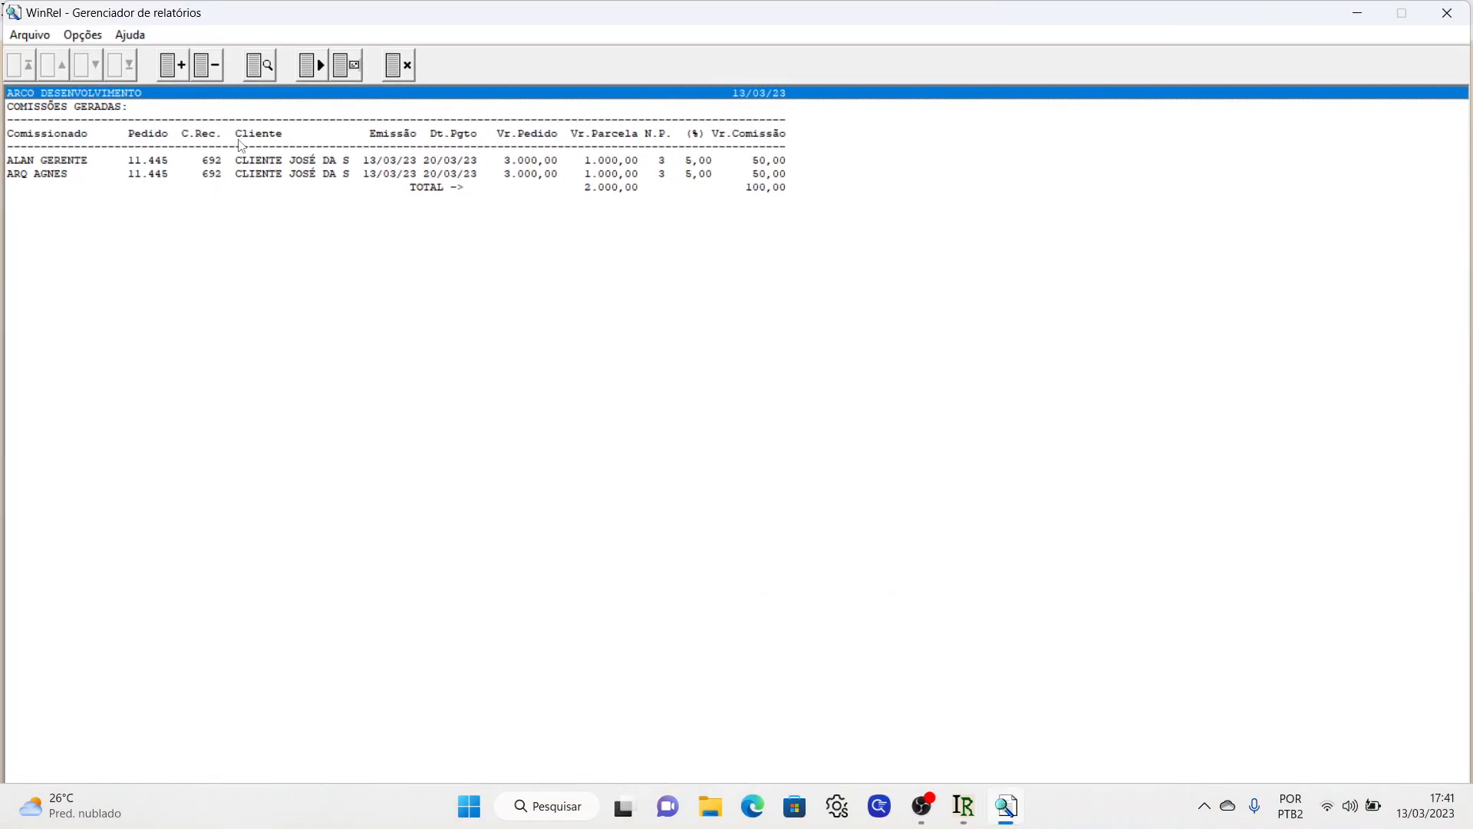
- Examine both commissioned parties' lines and the total in the generated commissions report, and close the report
left_click(238, 162)
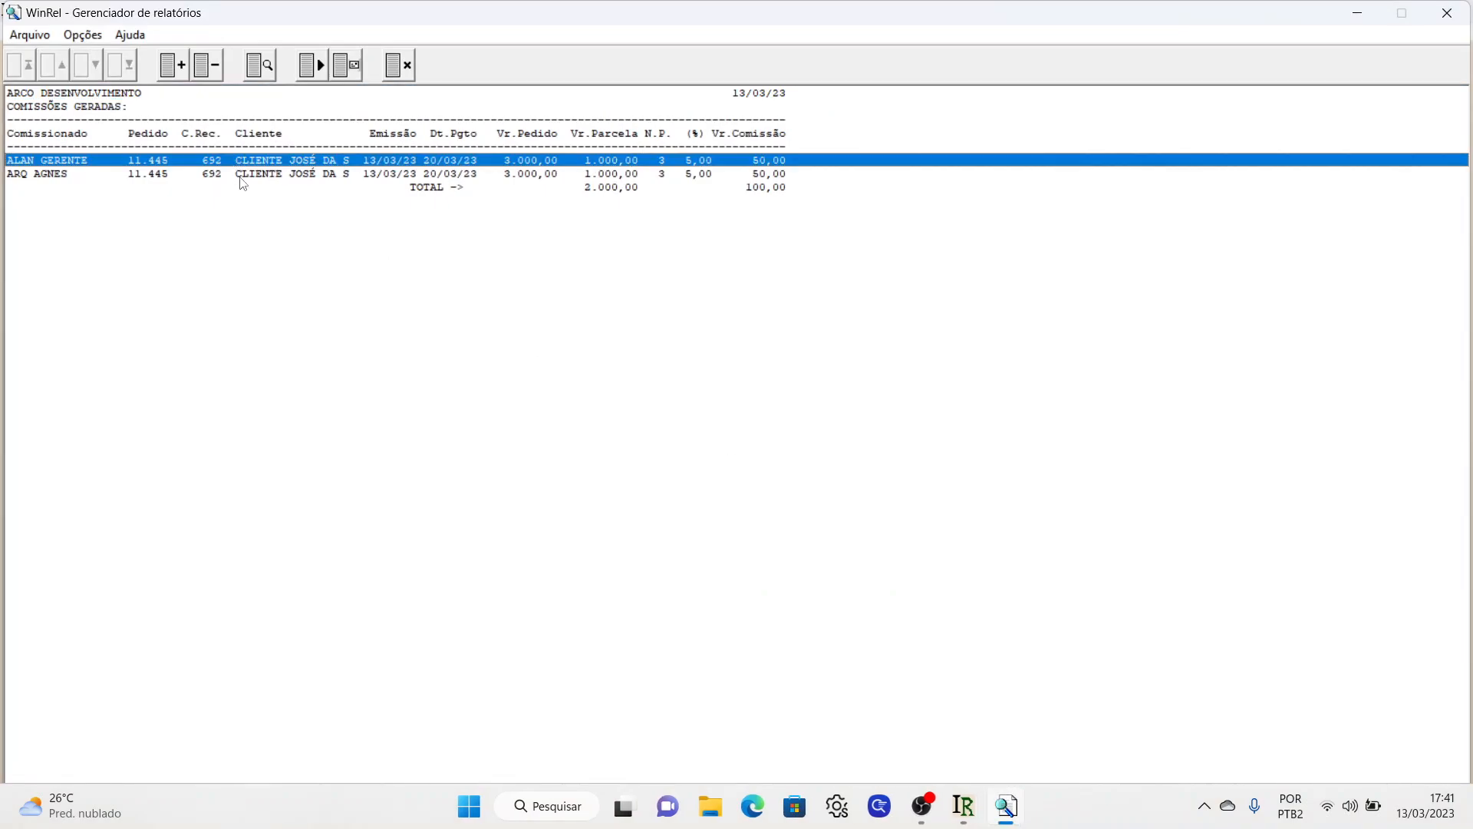
left_click(241, 175)
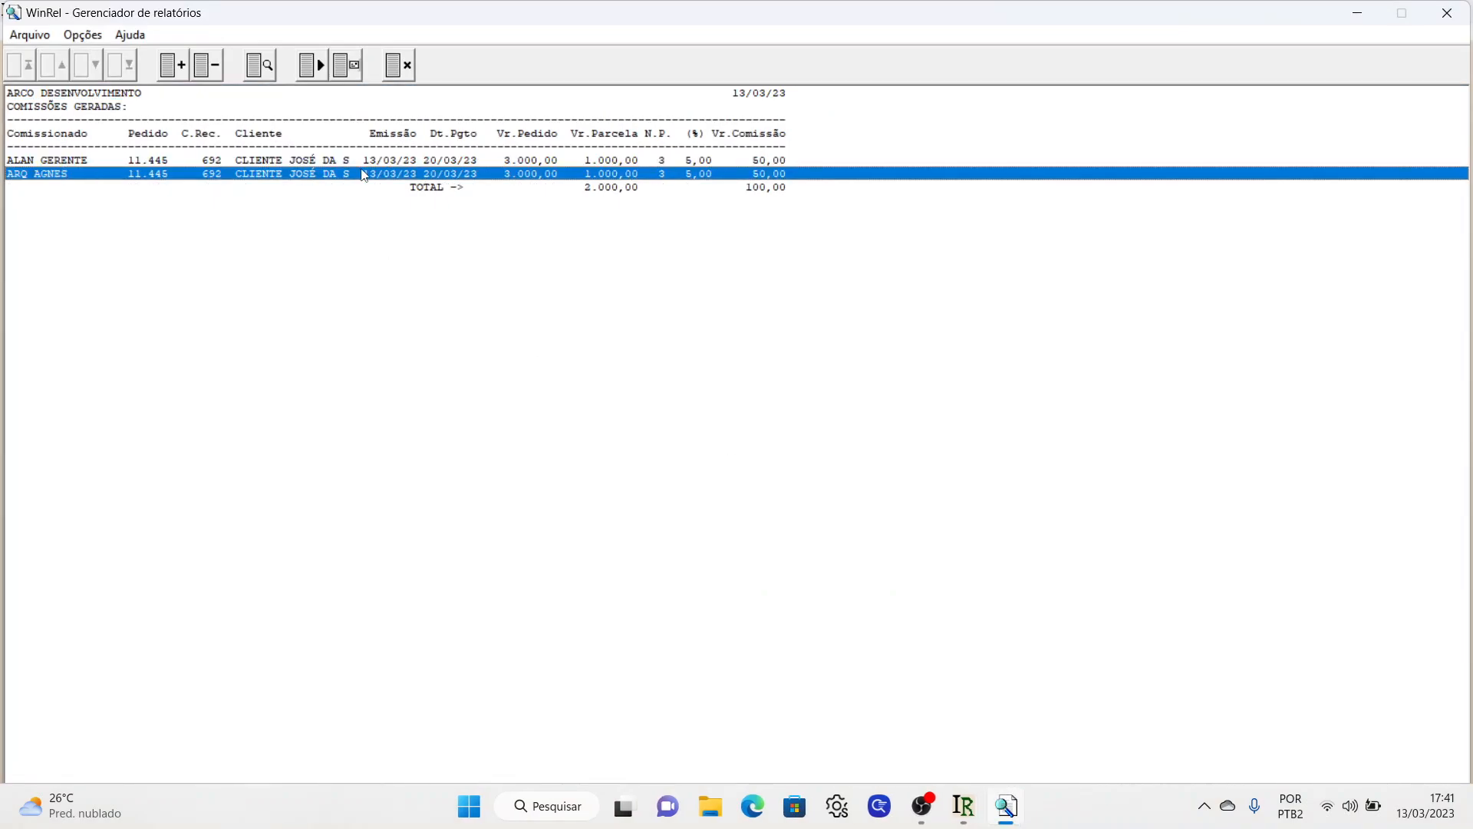
left_click(768, 163)
left_click(770, 175)
left_click(780, 189)
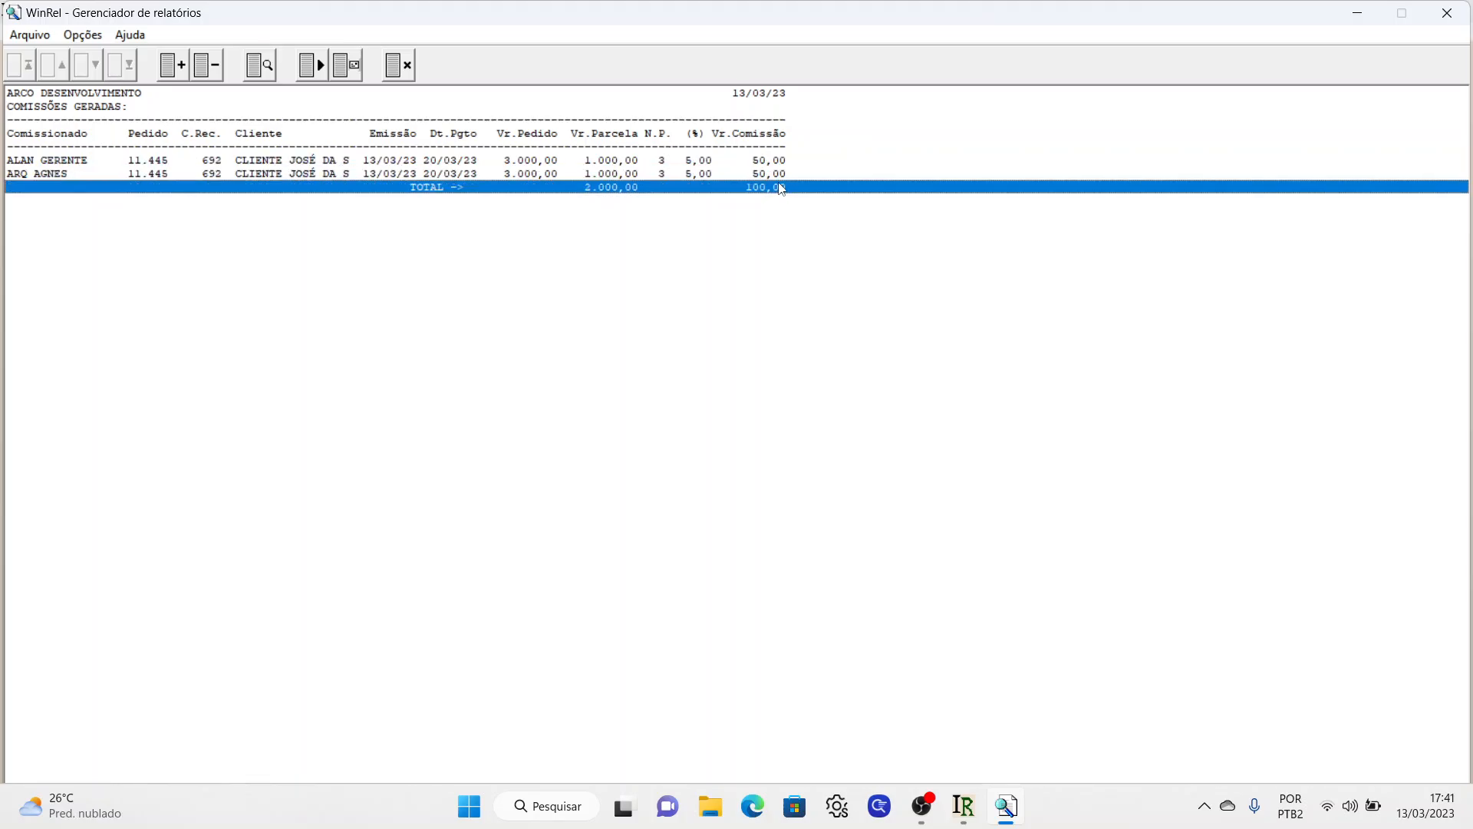
left_click(397, 60)
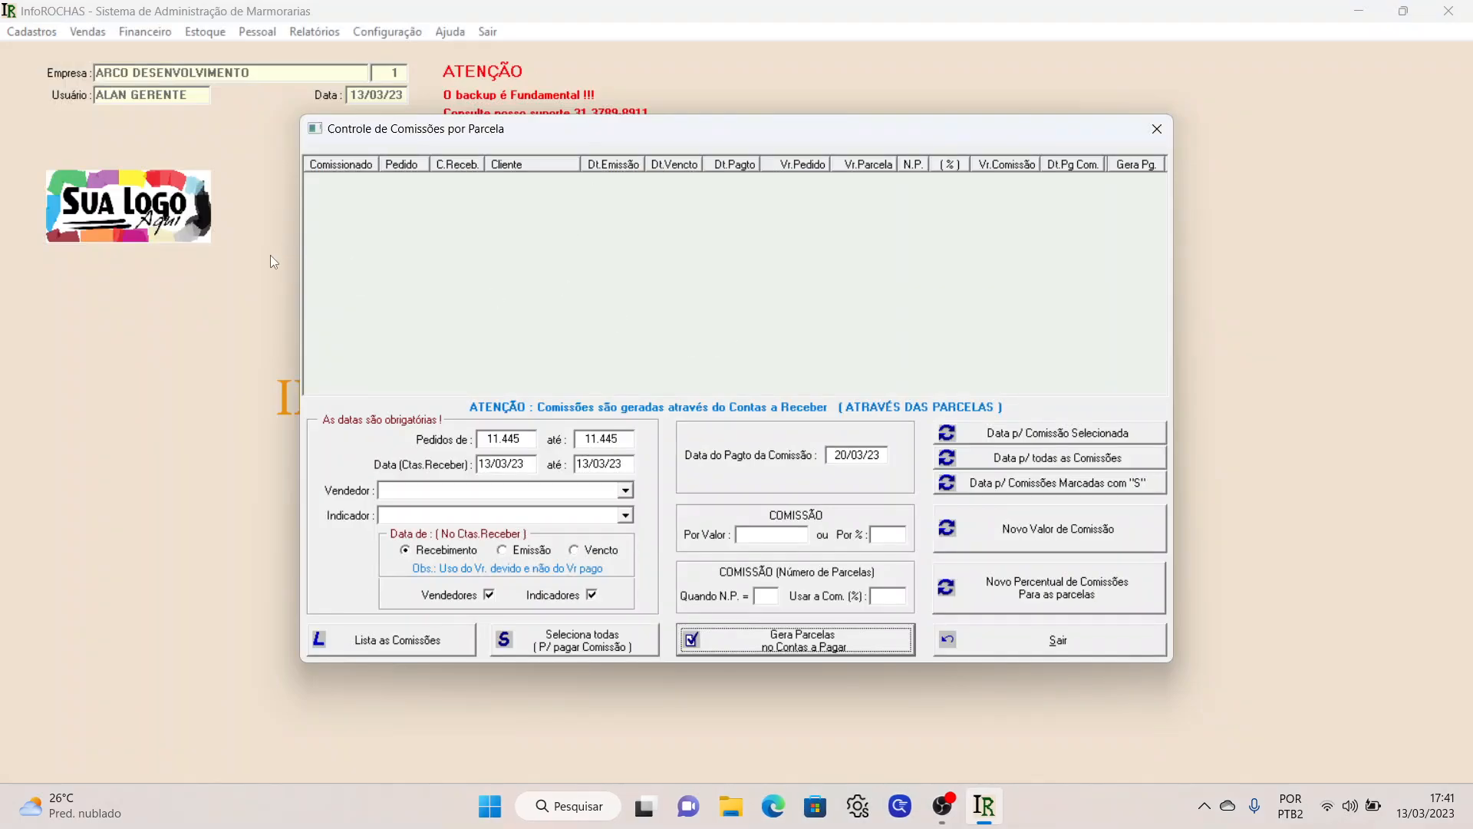
- Relist the commissions with the same order and date filters, and exit the per-installment commission form
left_click(421, 648)
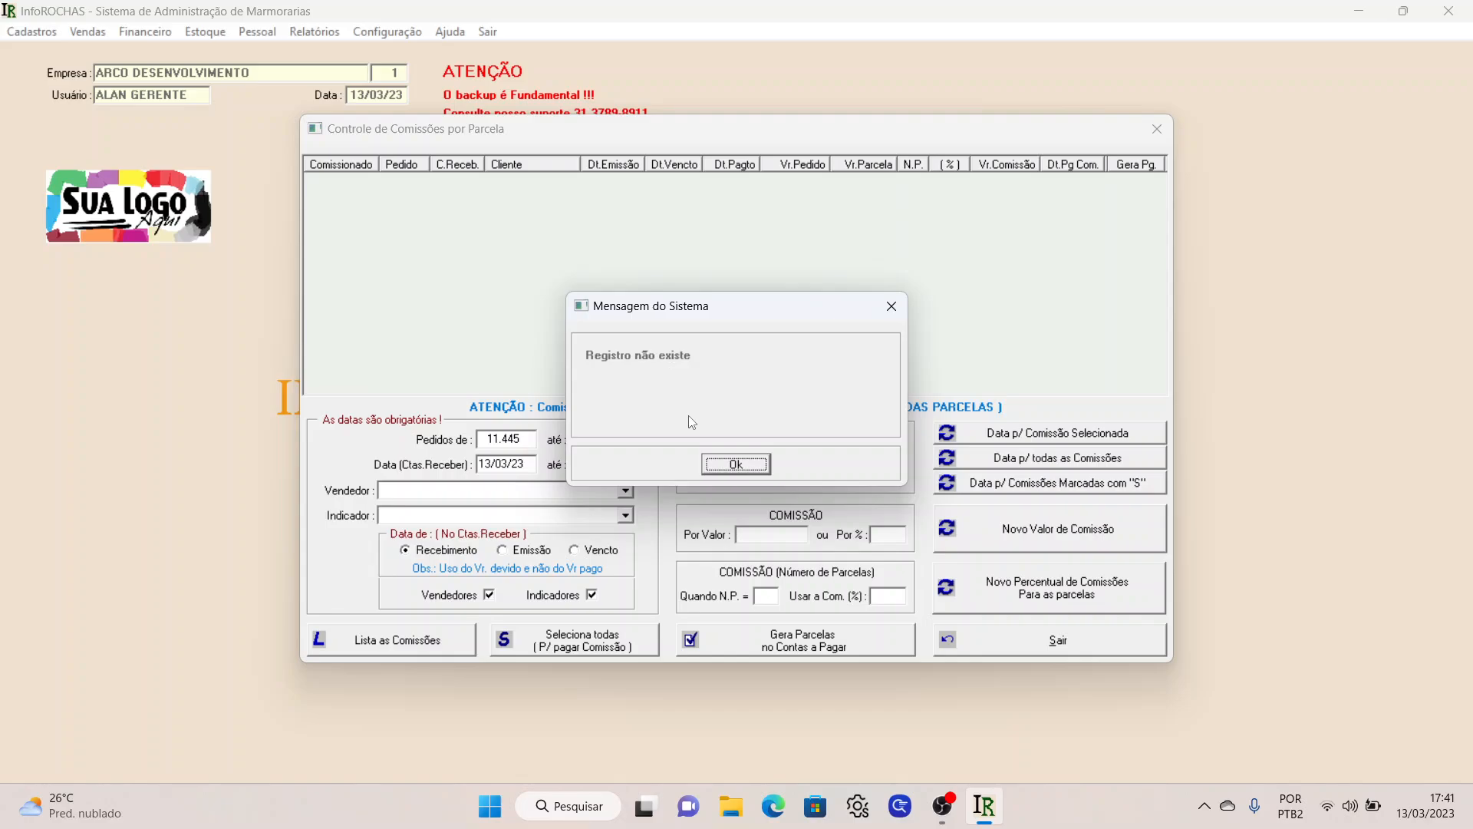
left_click(731, 466)
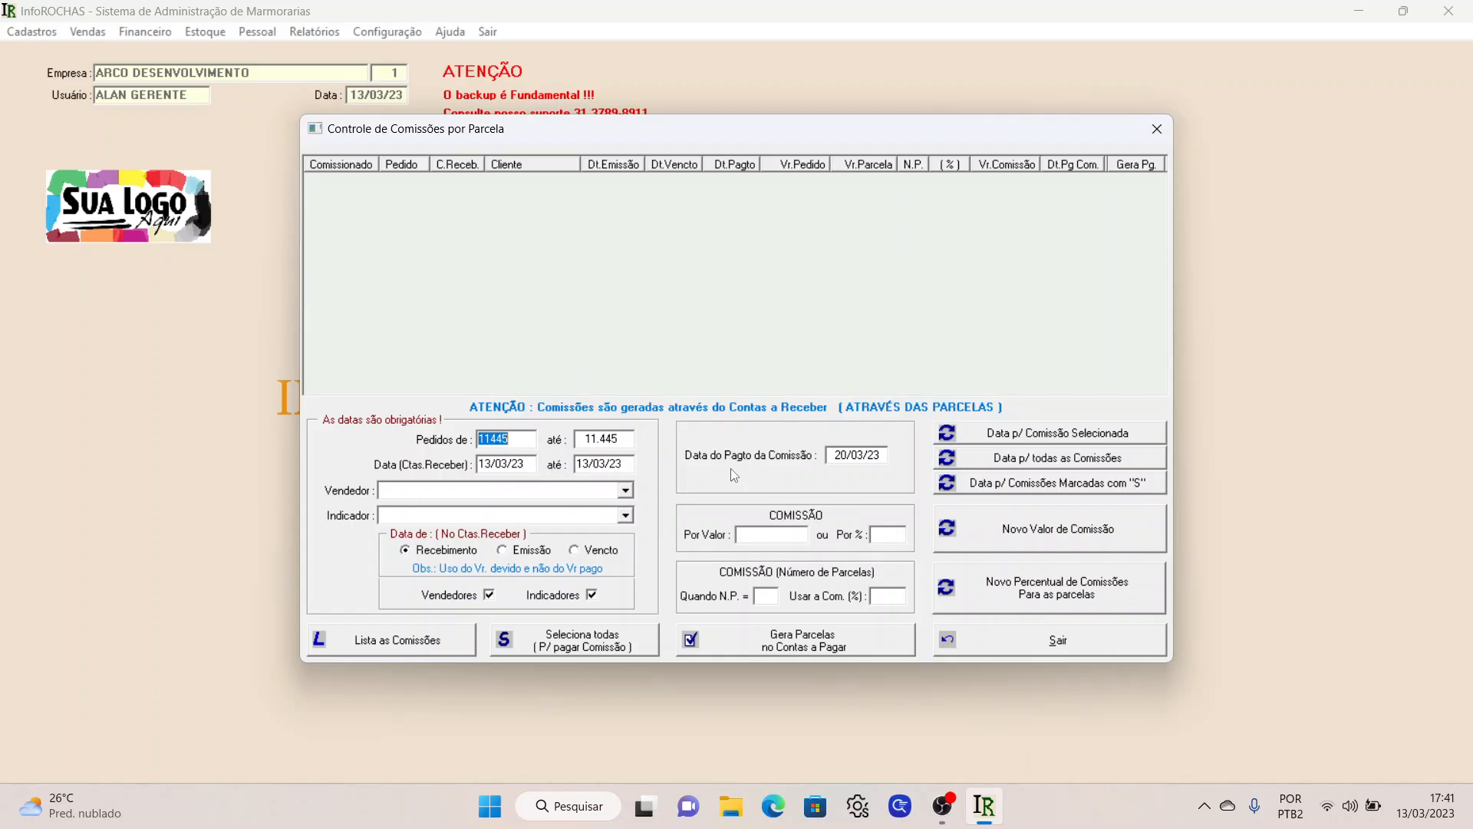
left_click(997, 628)
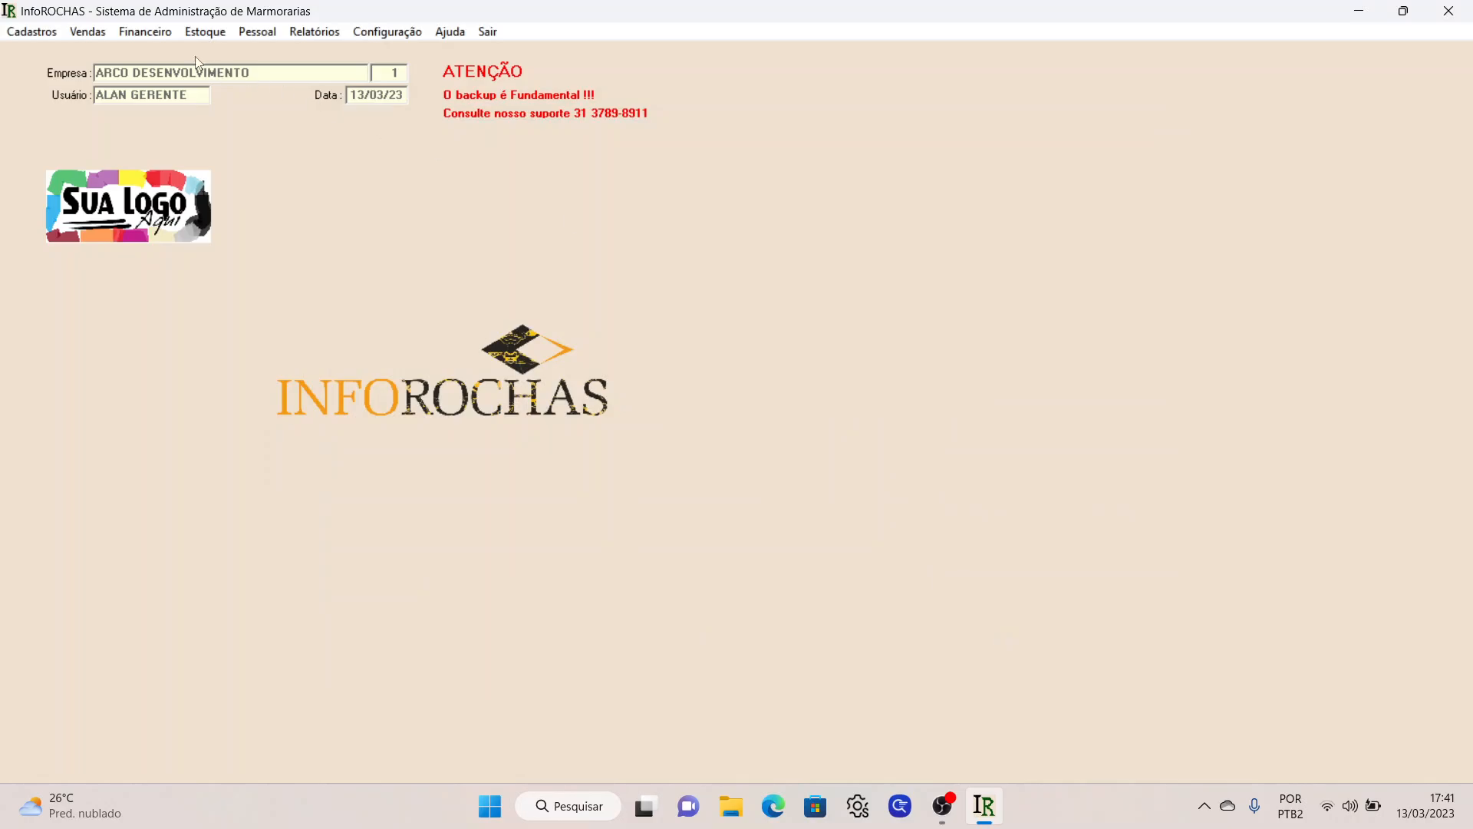
- View the generated COMISSÃO INDICADOR payable in the Pagamentos form and exit the form
left_click(145, 32)
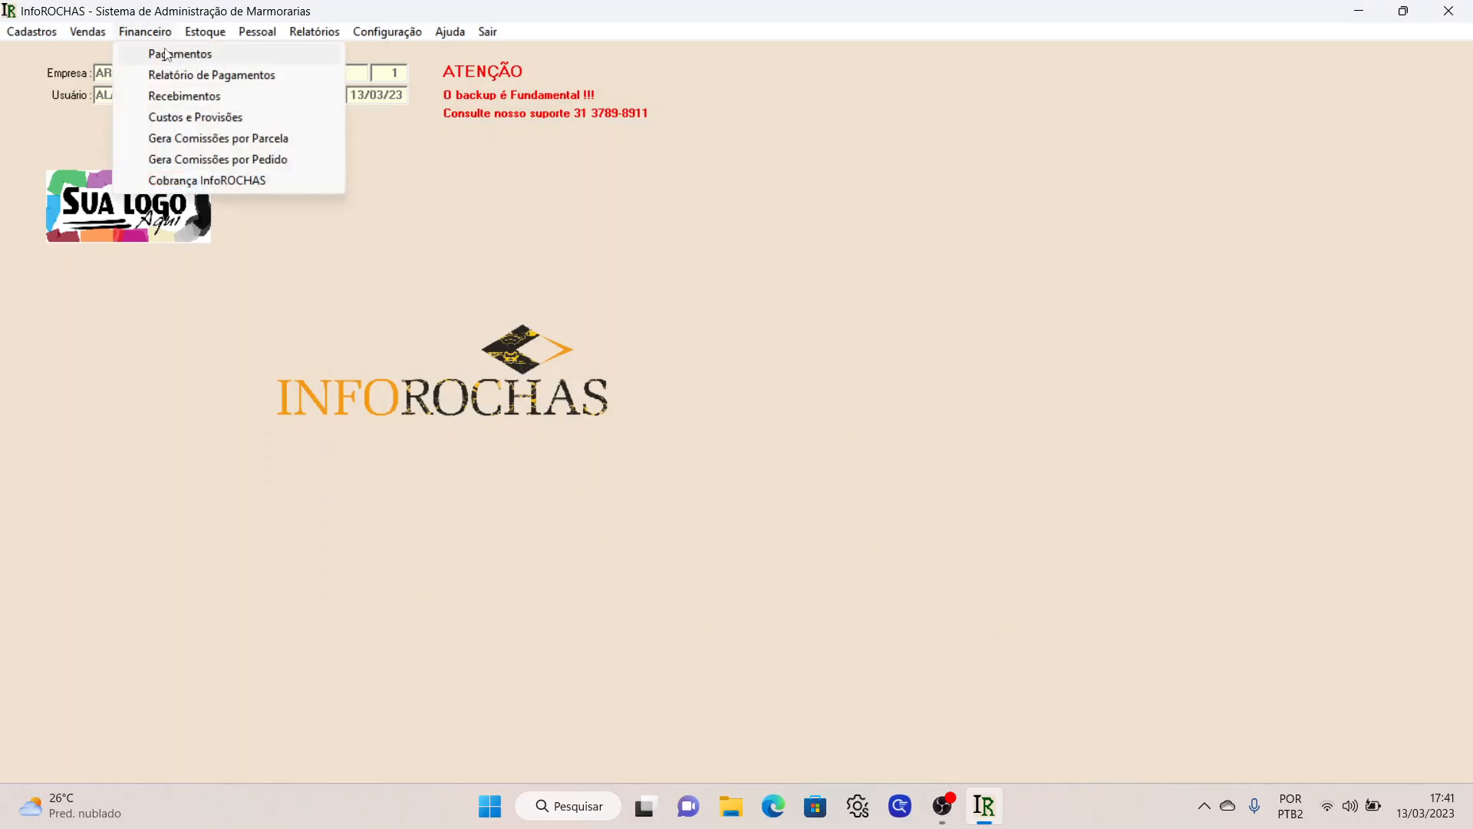
left_click(167, 55)
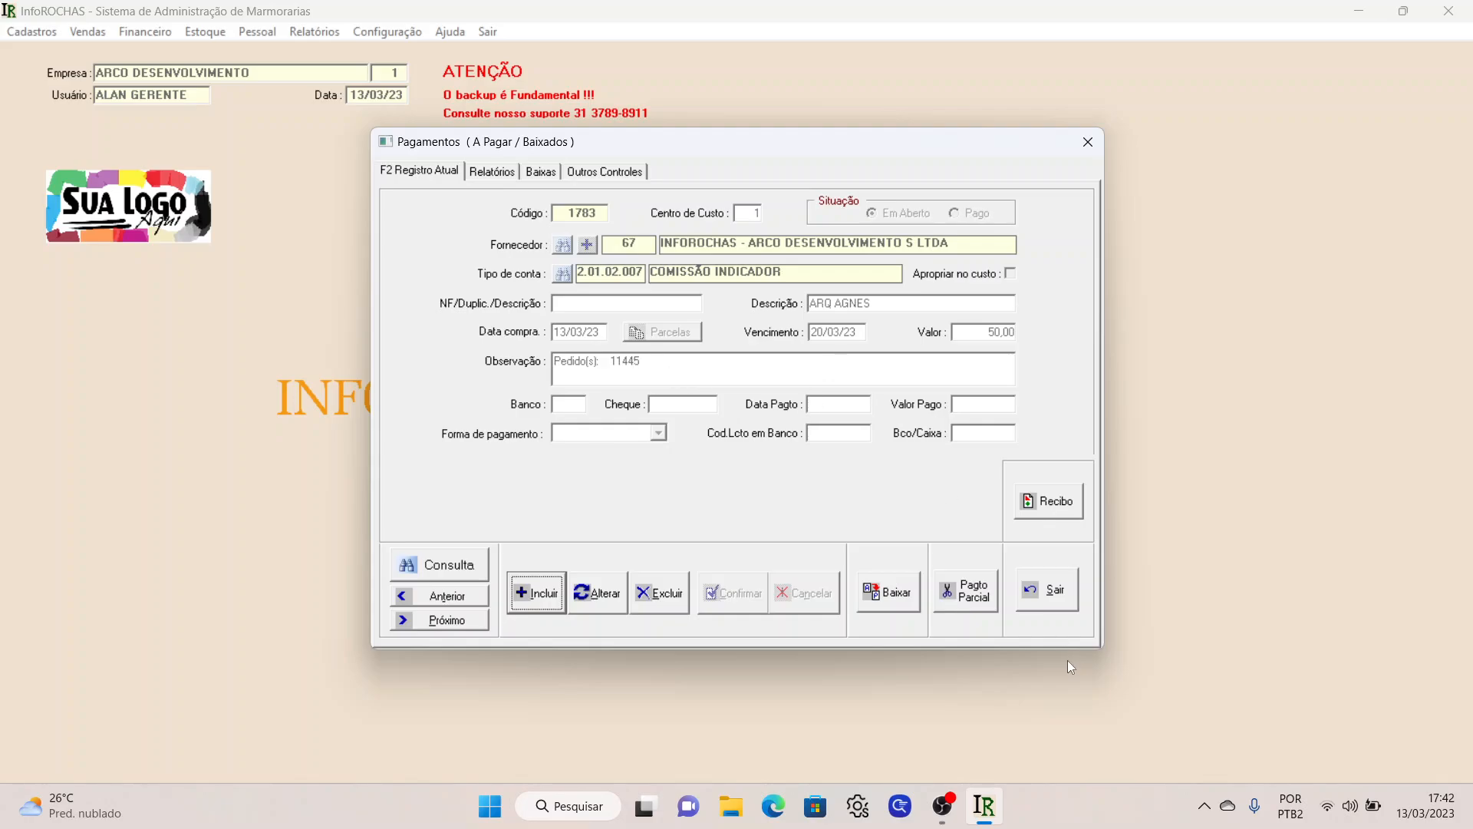
left_click(1048, 585)
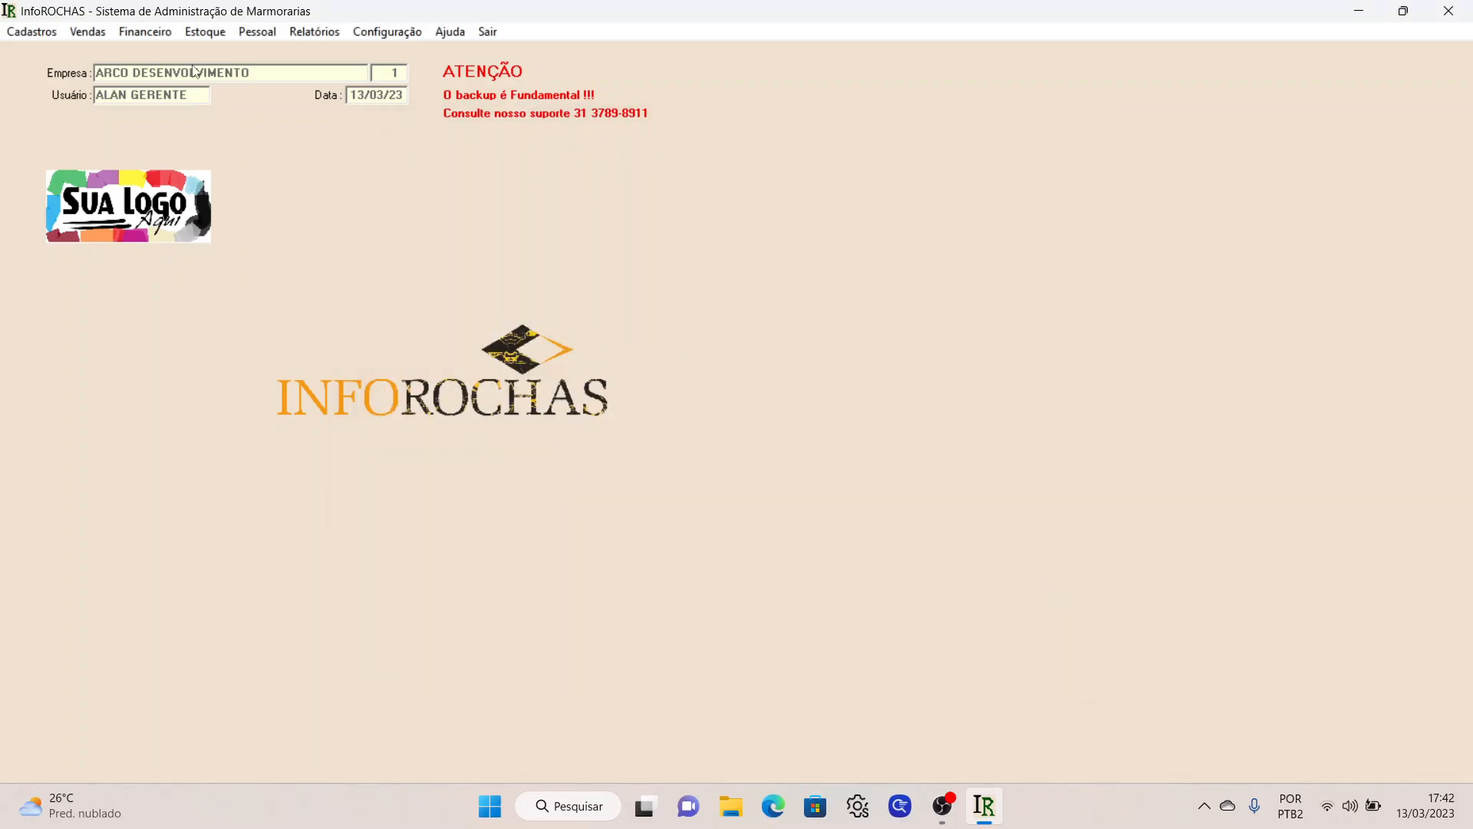
- Generate the Pagamentos report by due date from 20/03/23 to 20/03/23, covering all situations
left_click(165, 35)
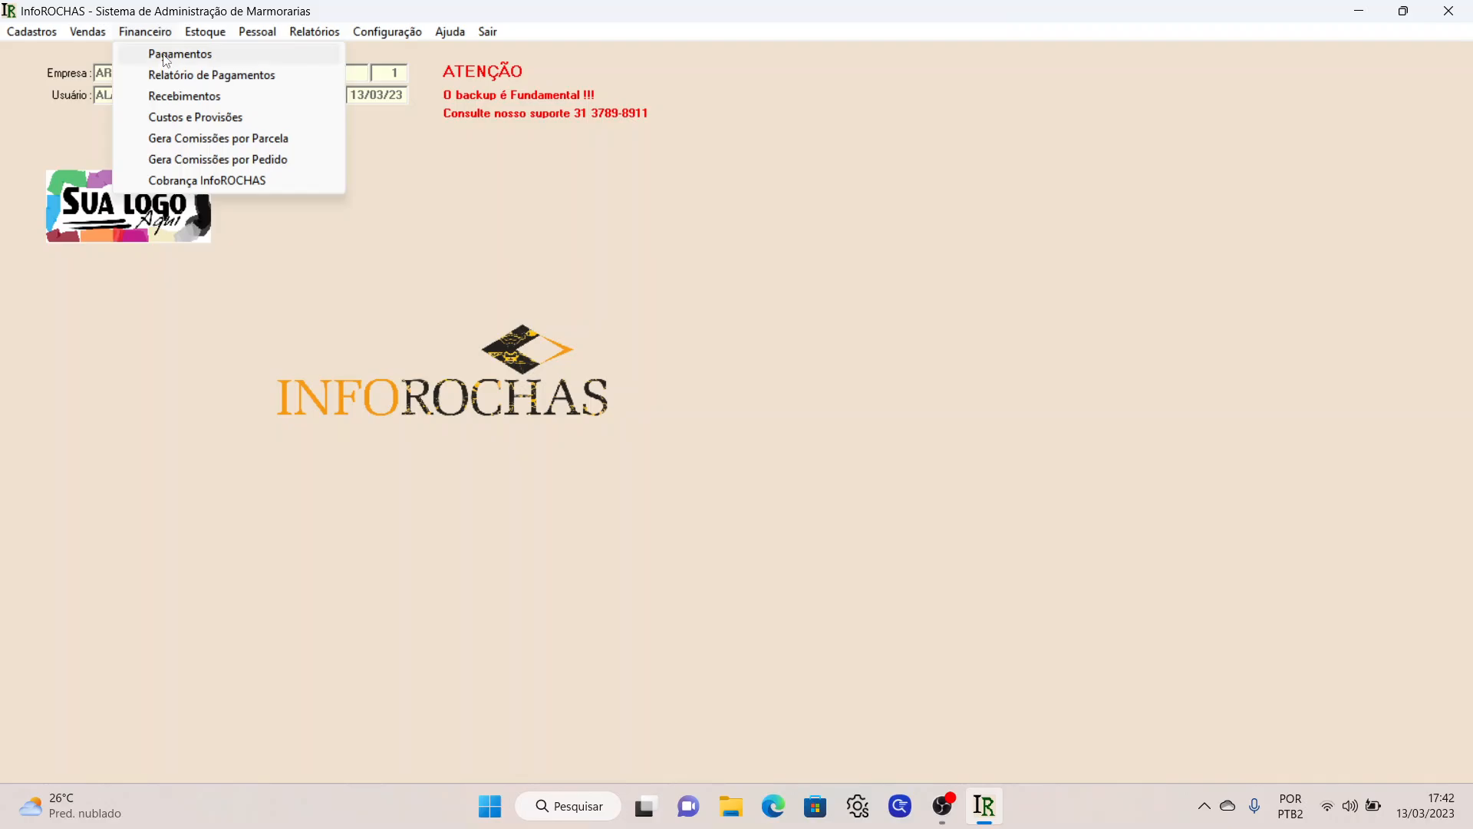
left_click(166, 56)
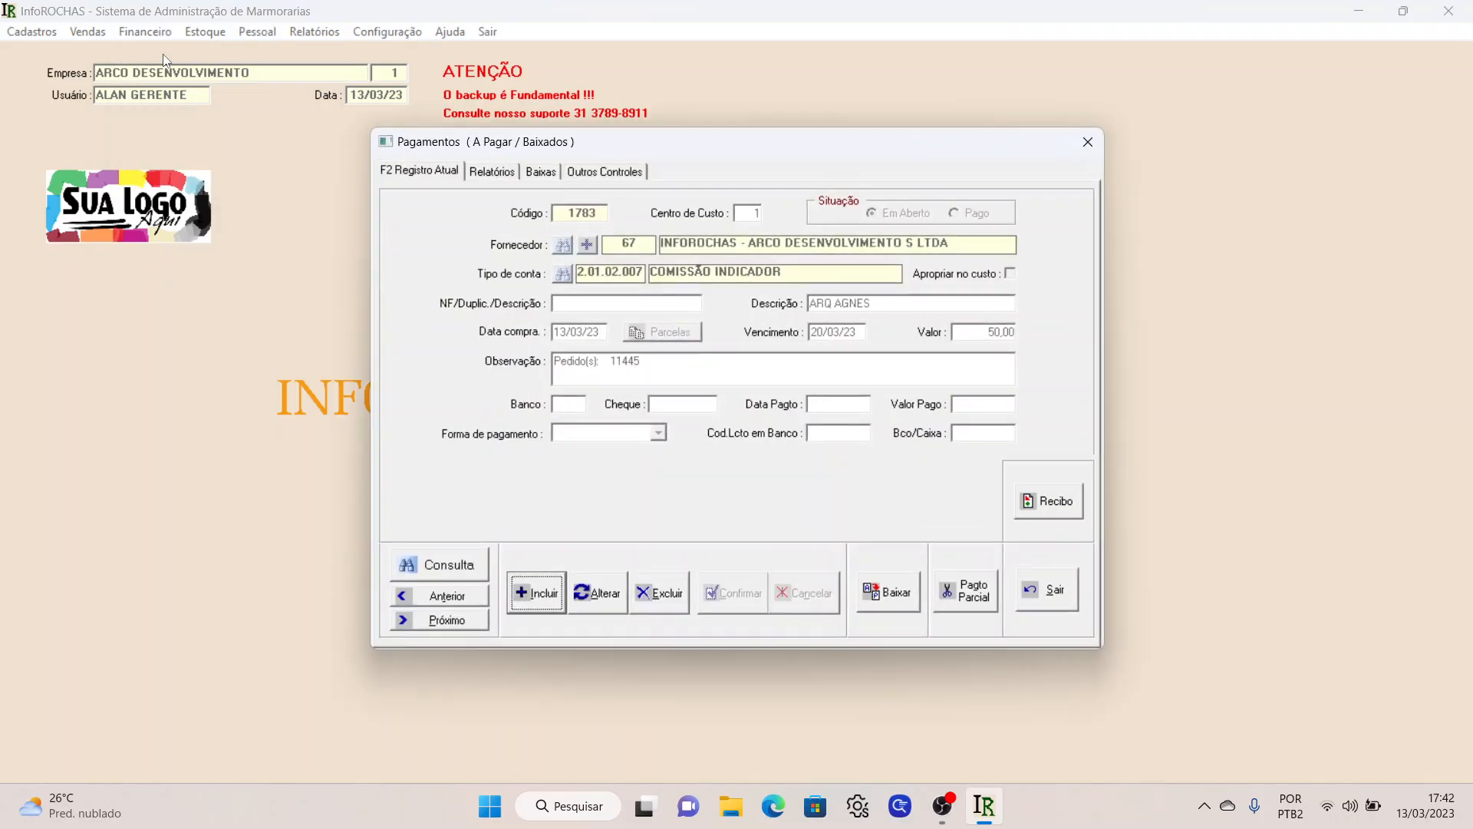
left_click(513, 172)
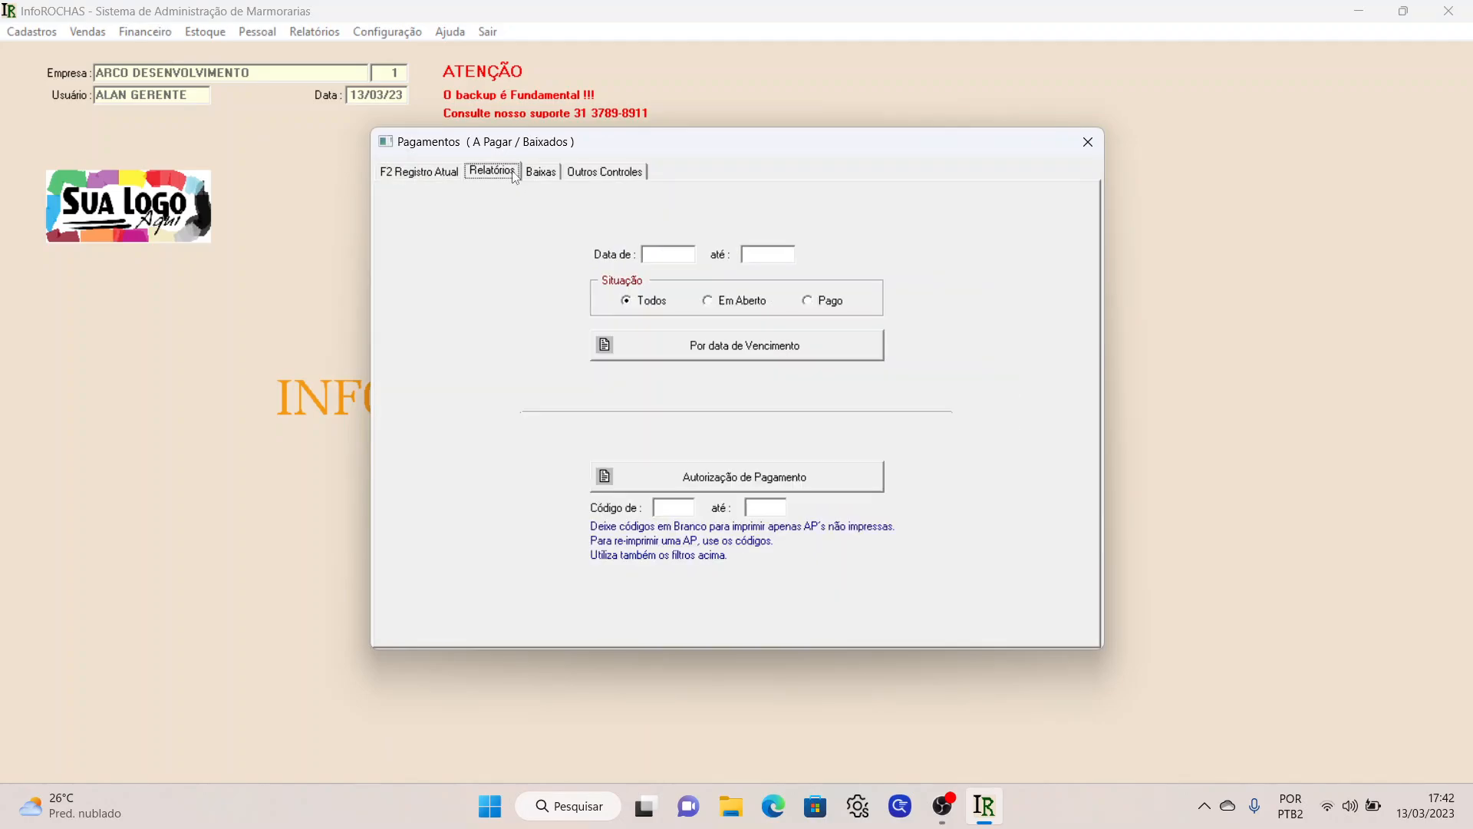
left_click(658, 253)
type("20/03/23")
key("Tab")
type("200323")
key("Tab")
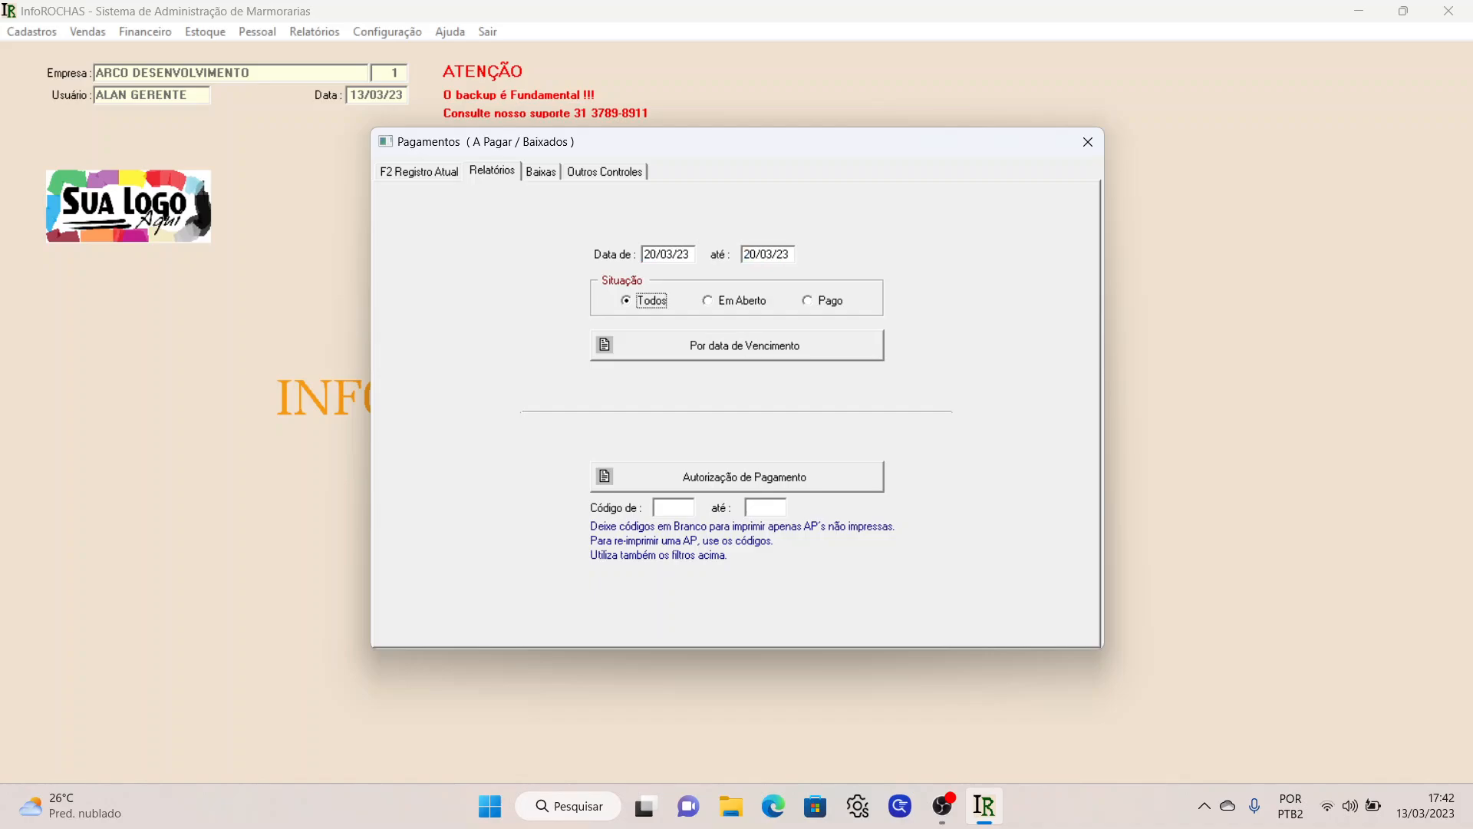
left_click(752, 354)
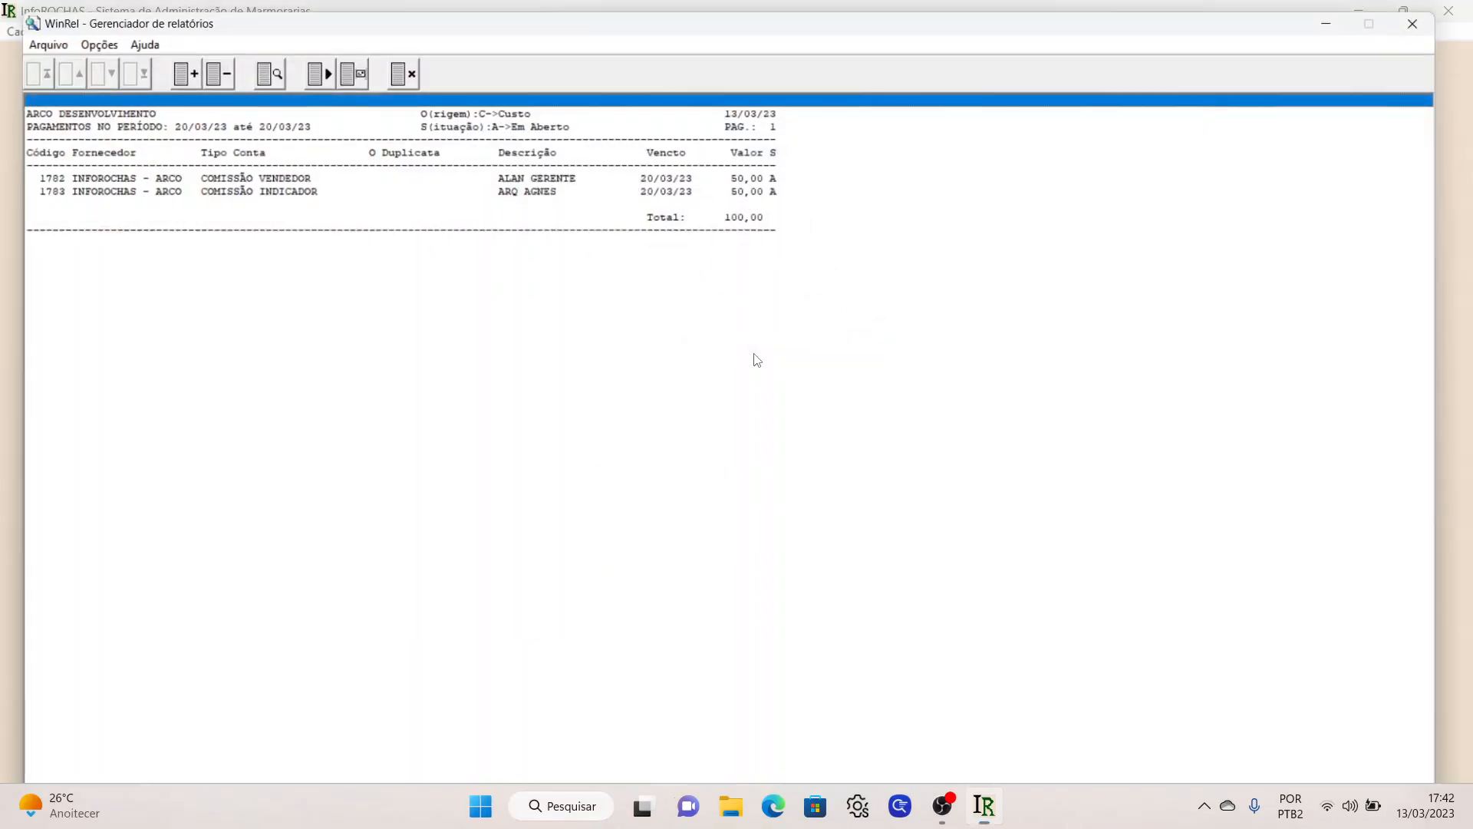
- Examine the seller and referrer commission lines in the payments report, close it and exit the Pagamentos form
left_click(453, 176)
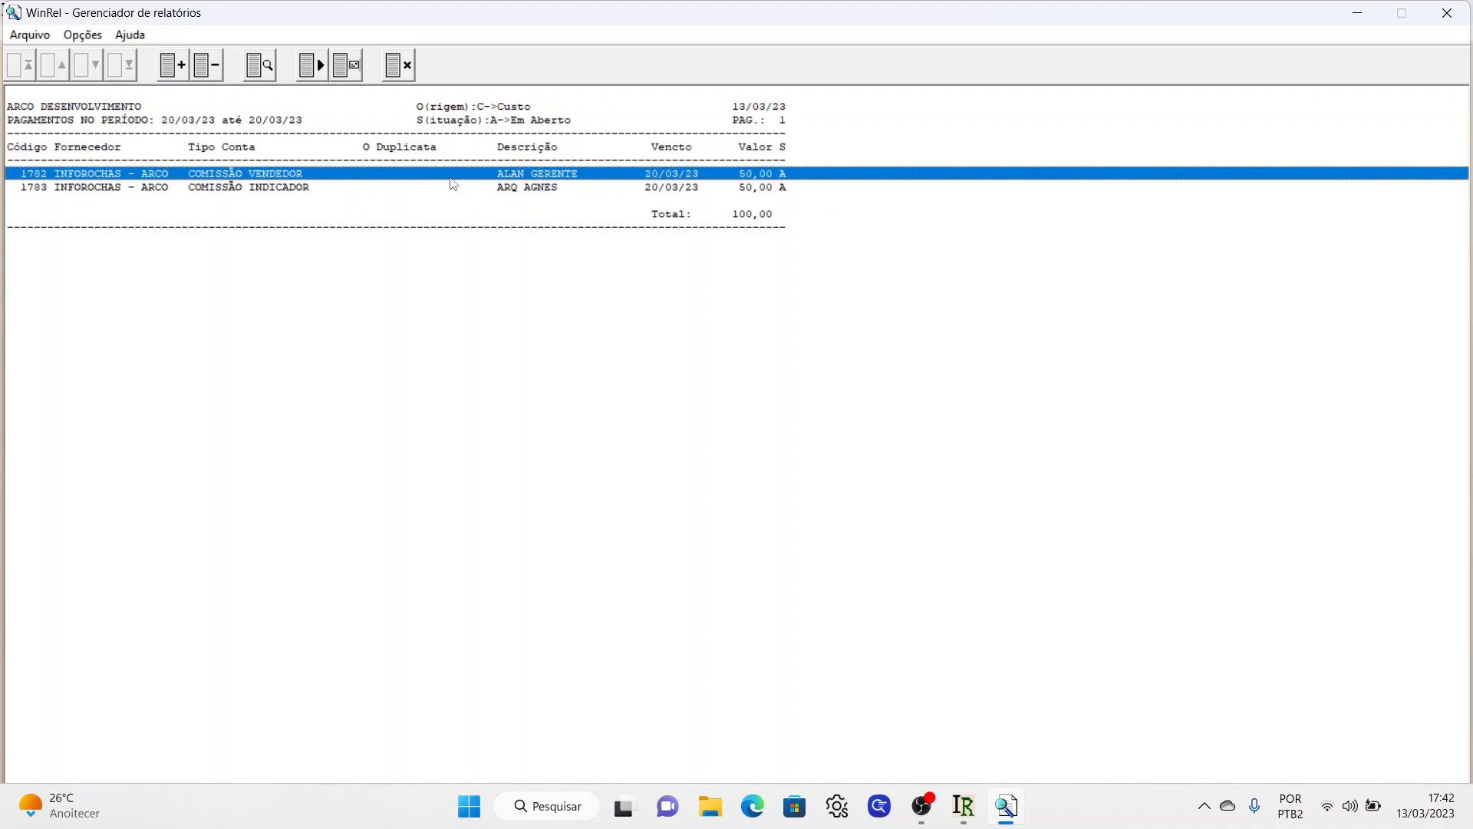
left_click(444, 192)
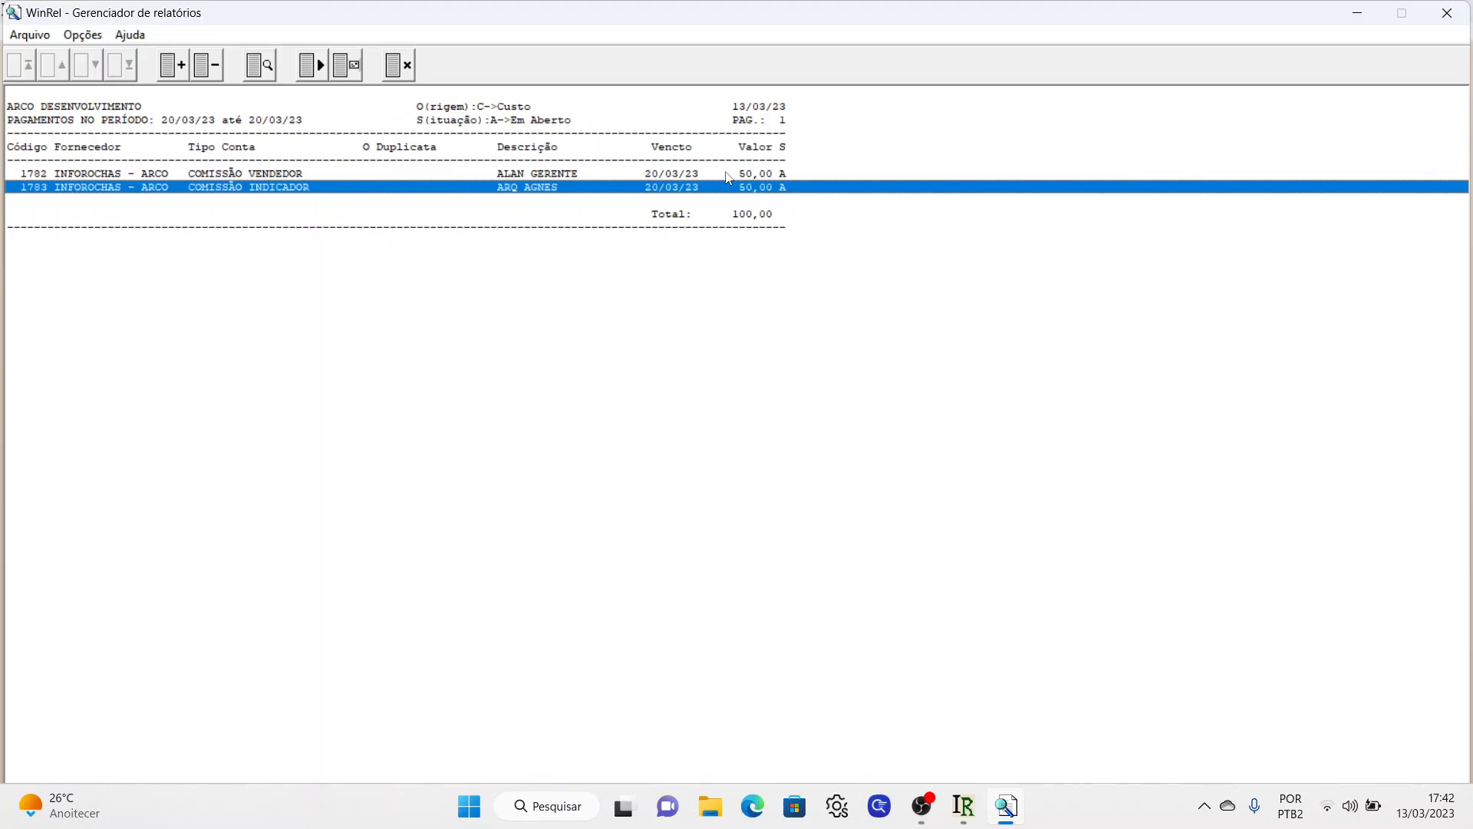
left_click(398, 64)
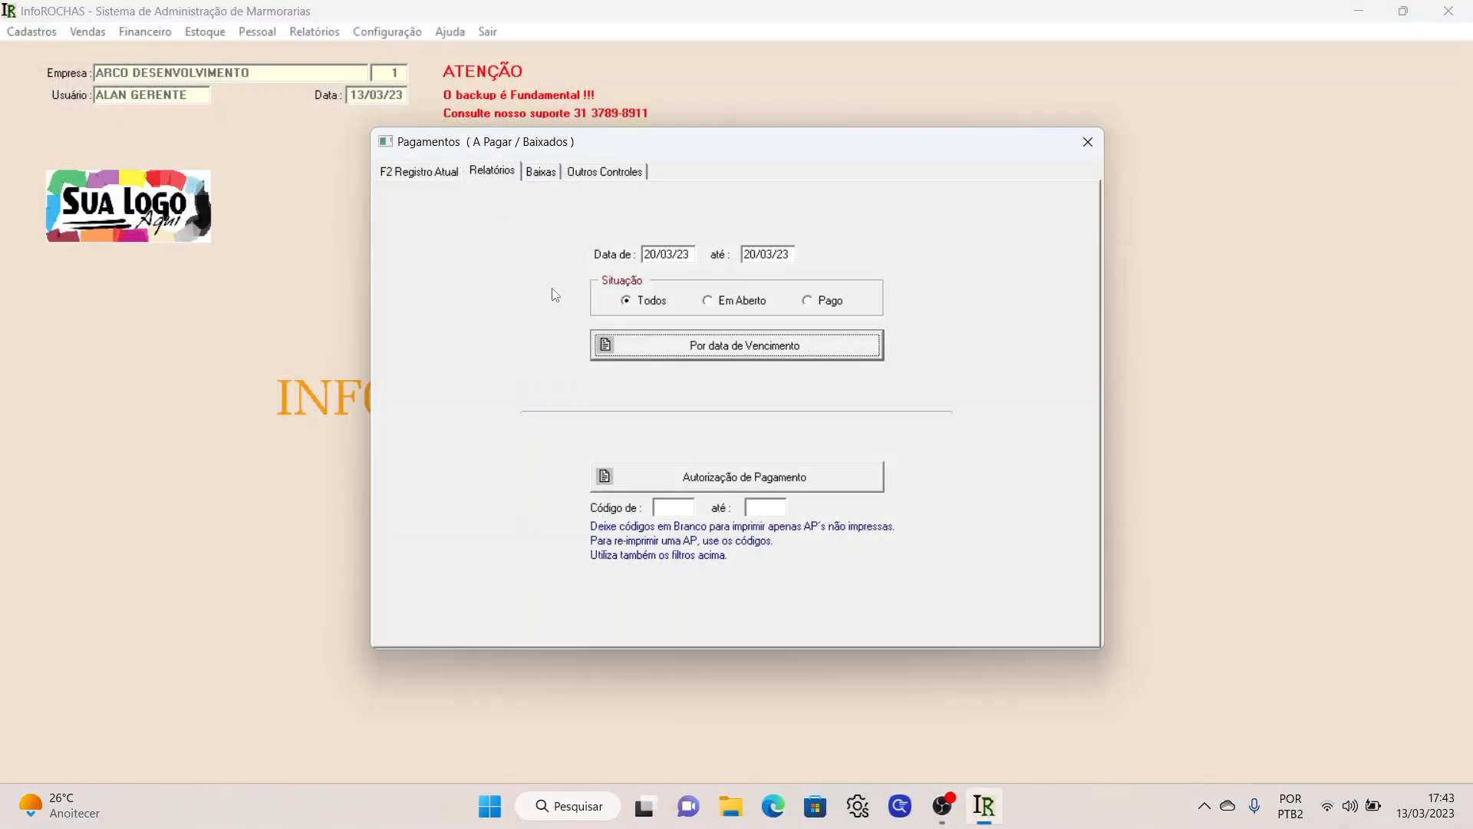
left_click(402, 175)
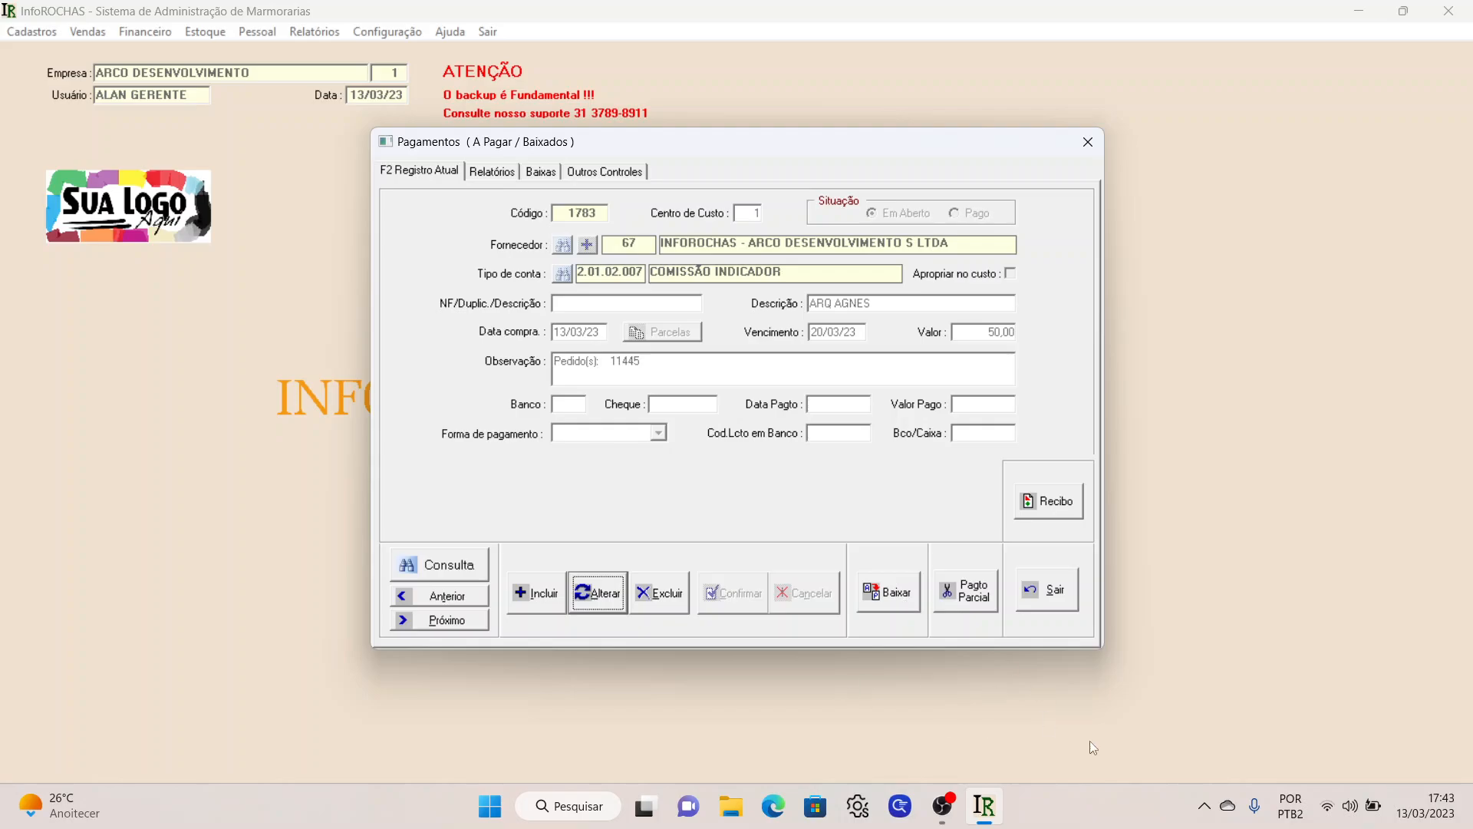
left_click(1036, 595)
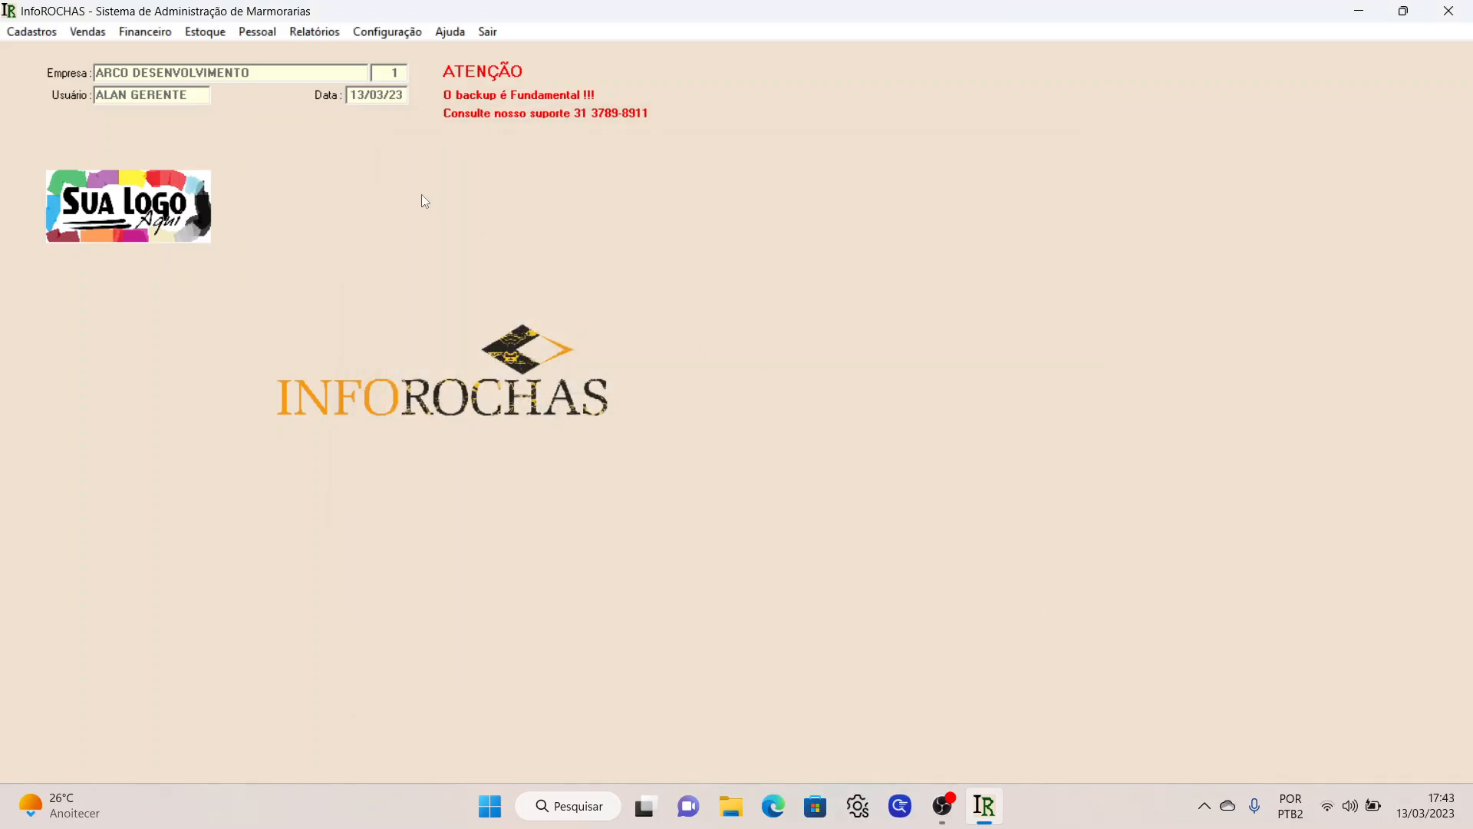
- Start a new record in the Agenda do Medidor measurement form and assign the customer found by searching for CLIE
left_click(145, 33)
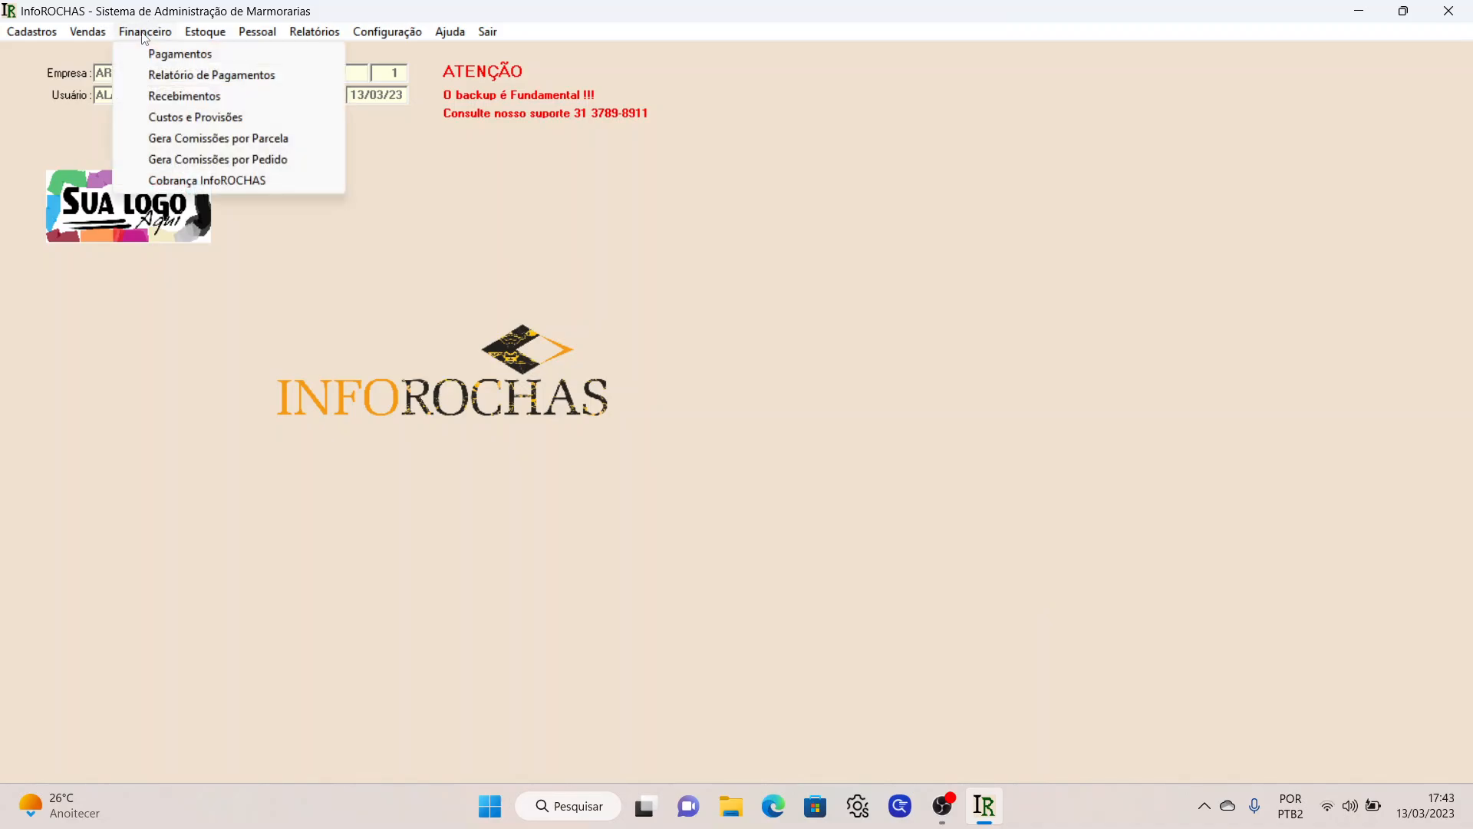
mouse_move(247, 34)
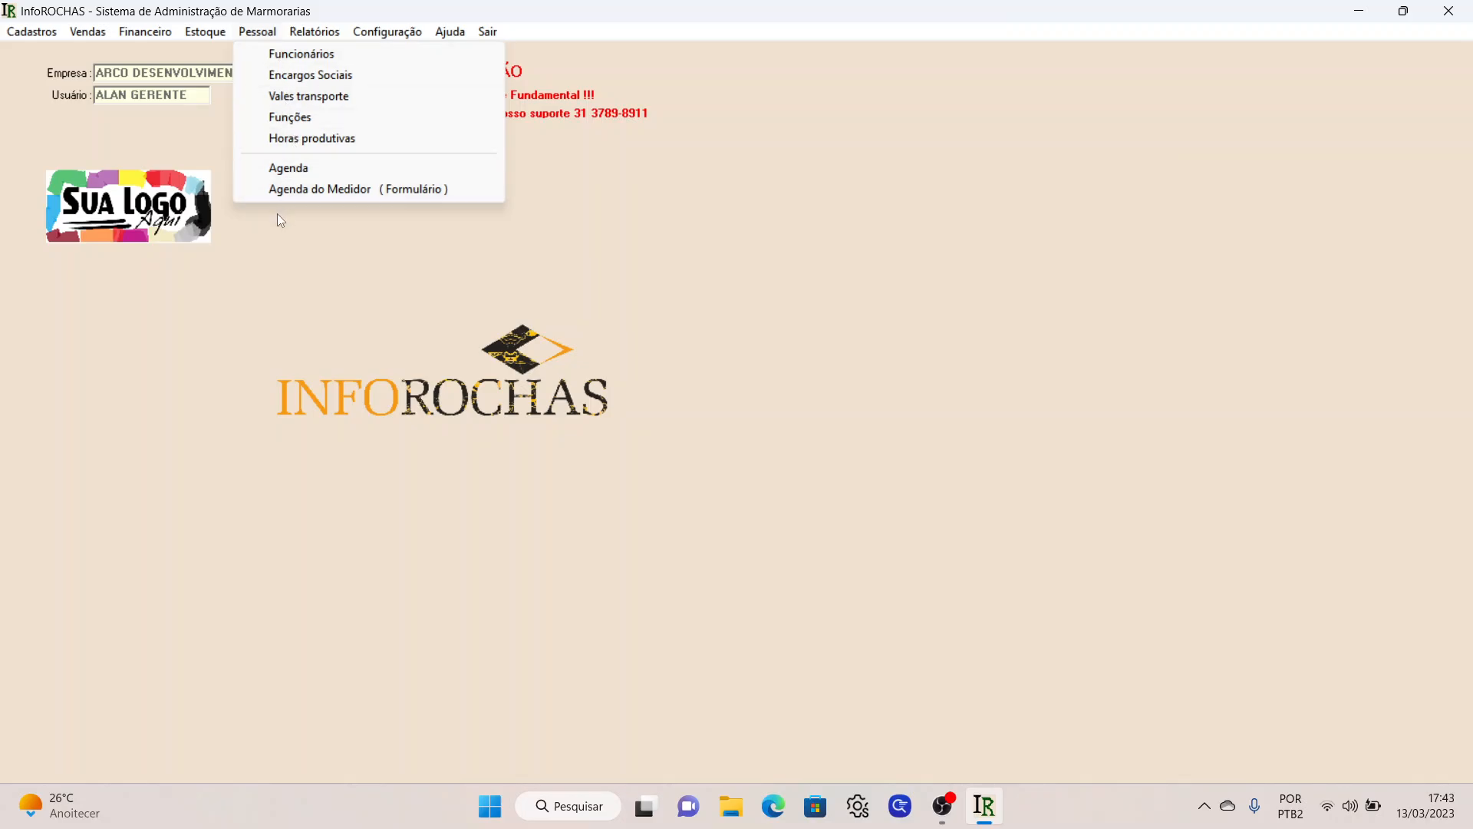
left_click(304, 193)
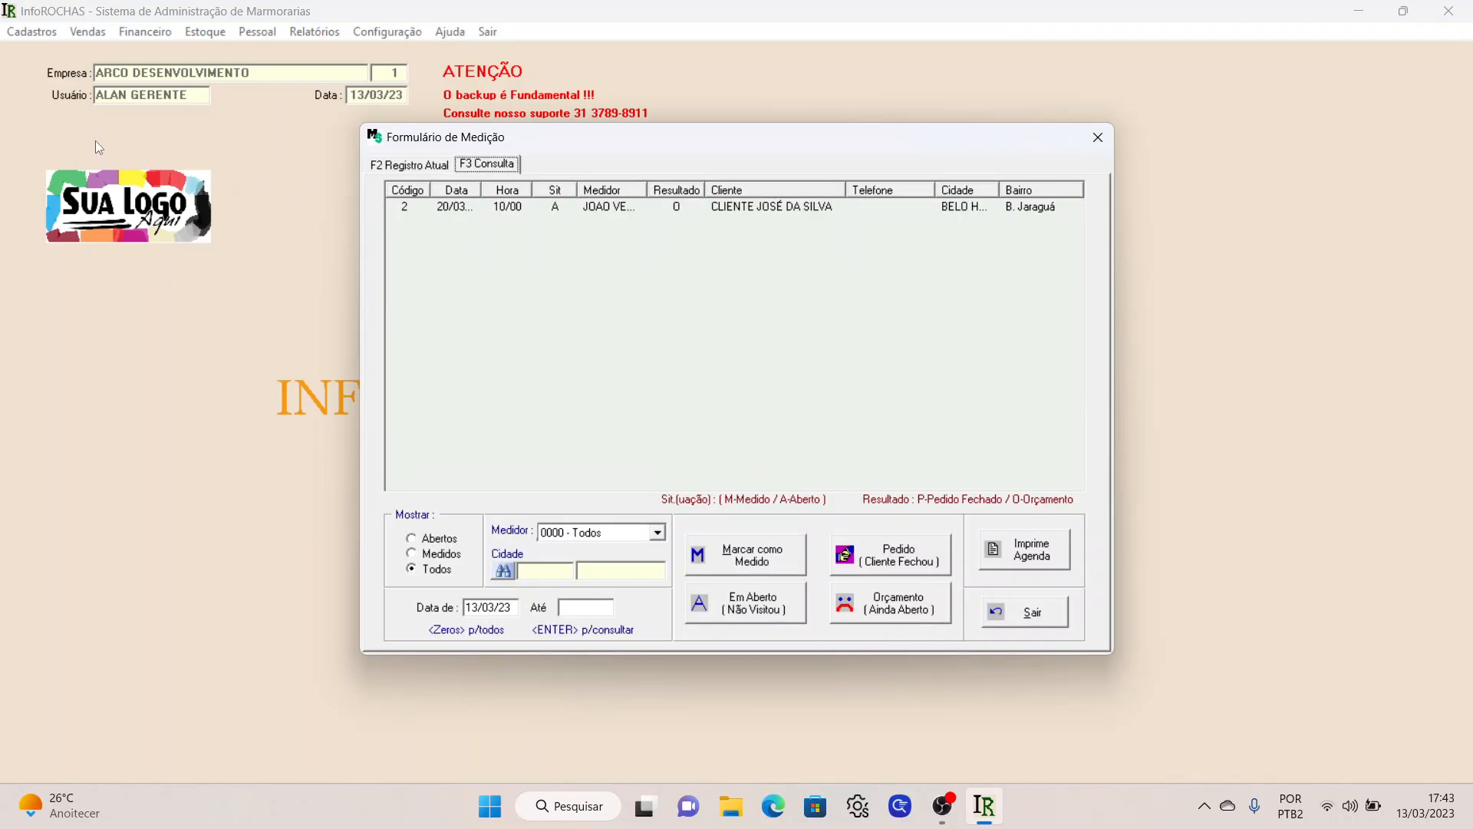
left_click(405, 165)
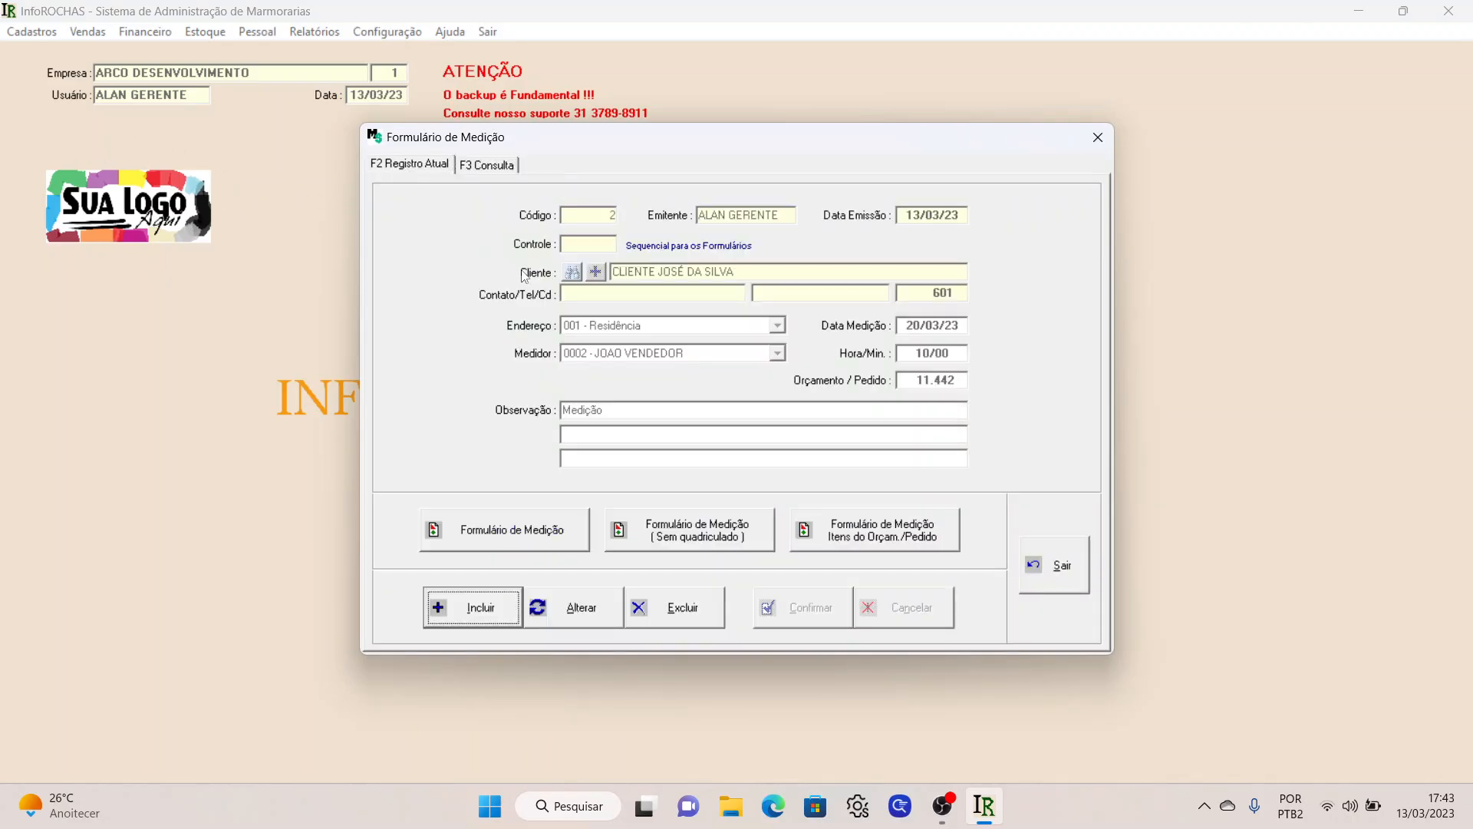
left_click(493, 620)
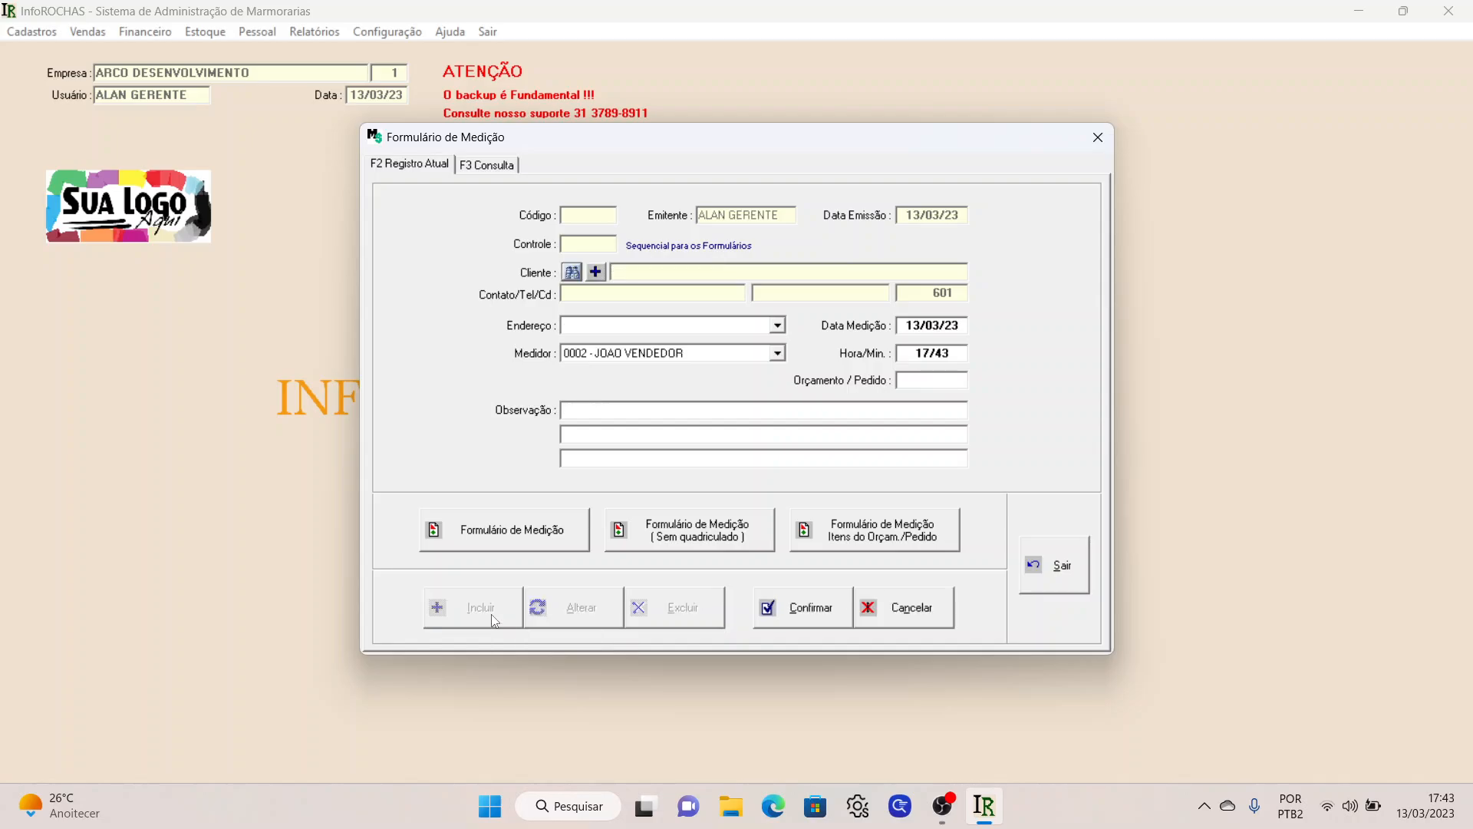
left_click(574, 273)
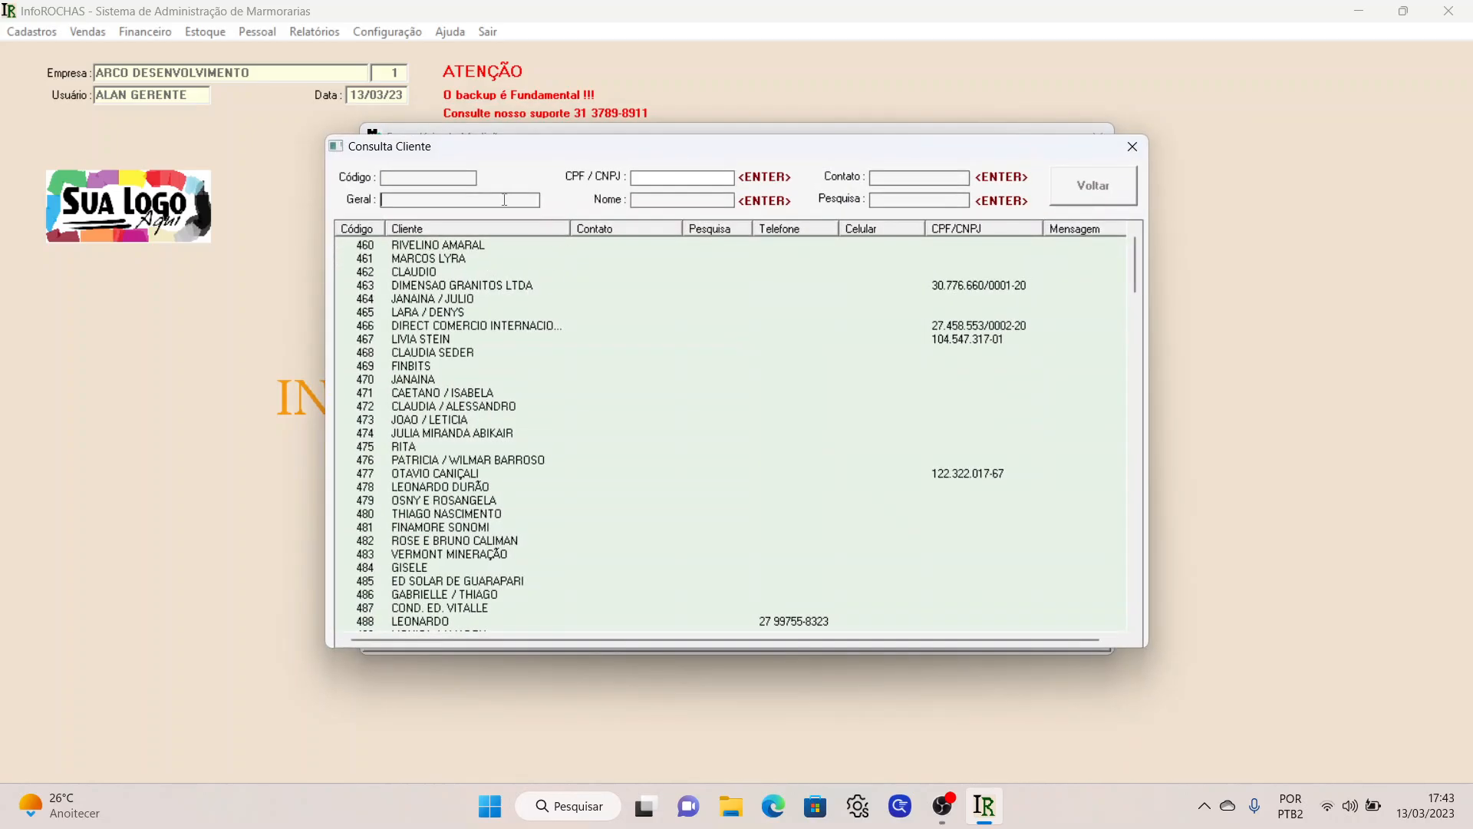
left_click(505, 201)
type("CLIET")
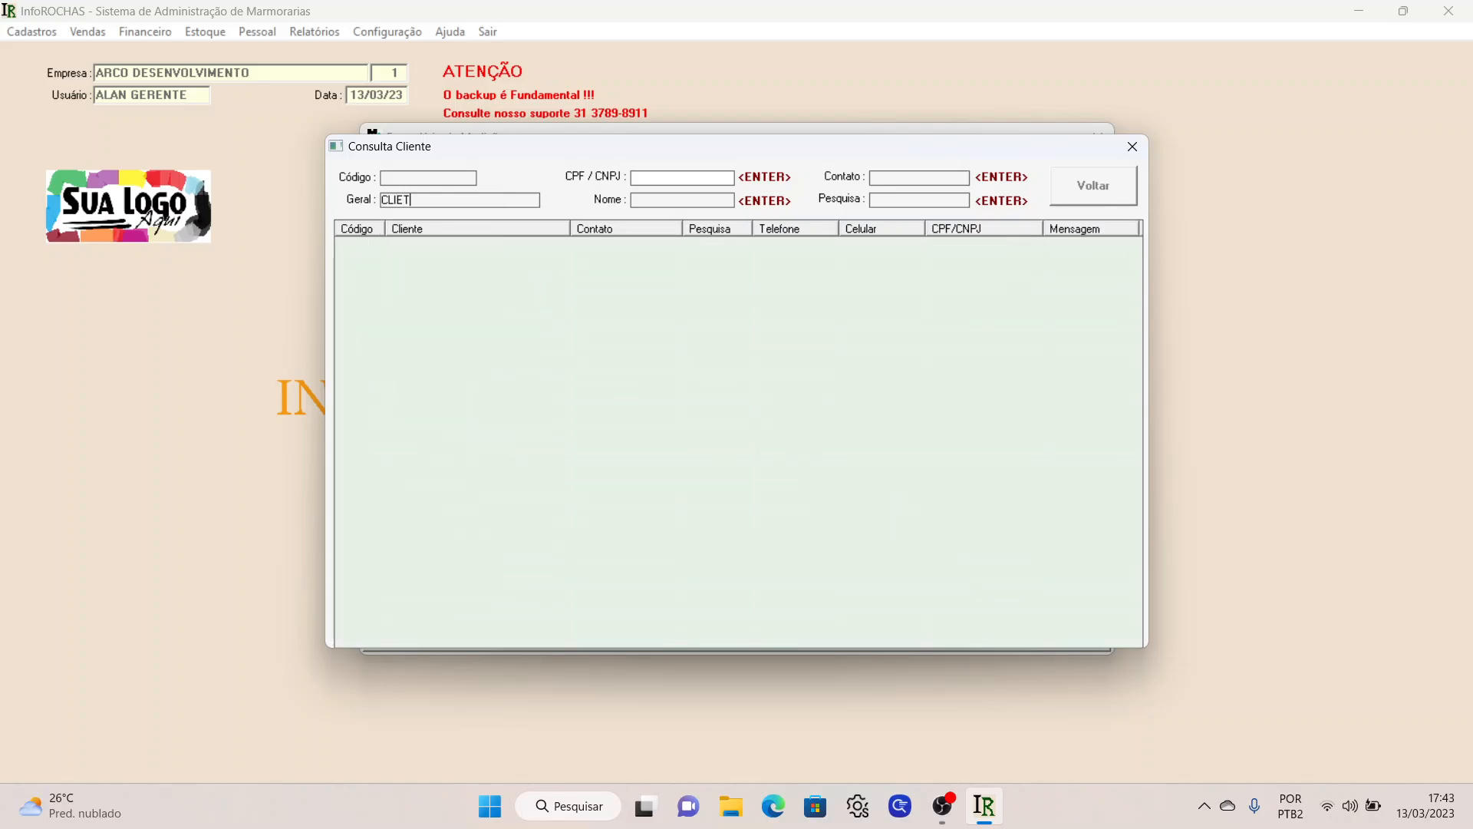
key("BackSpace")
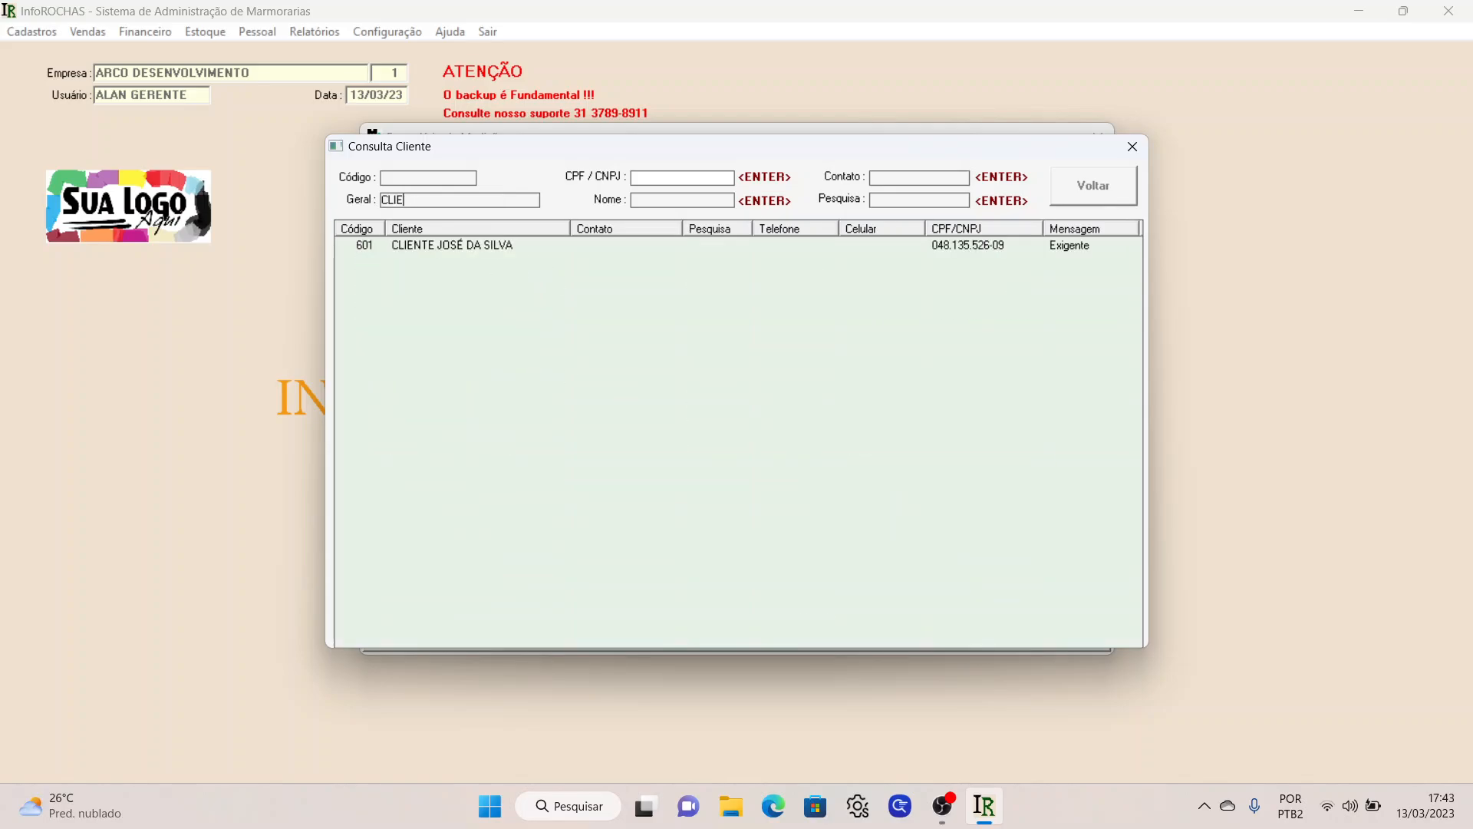
left_click(393, 248)
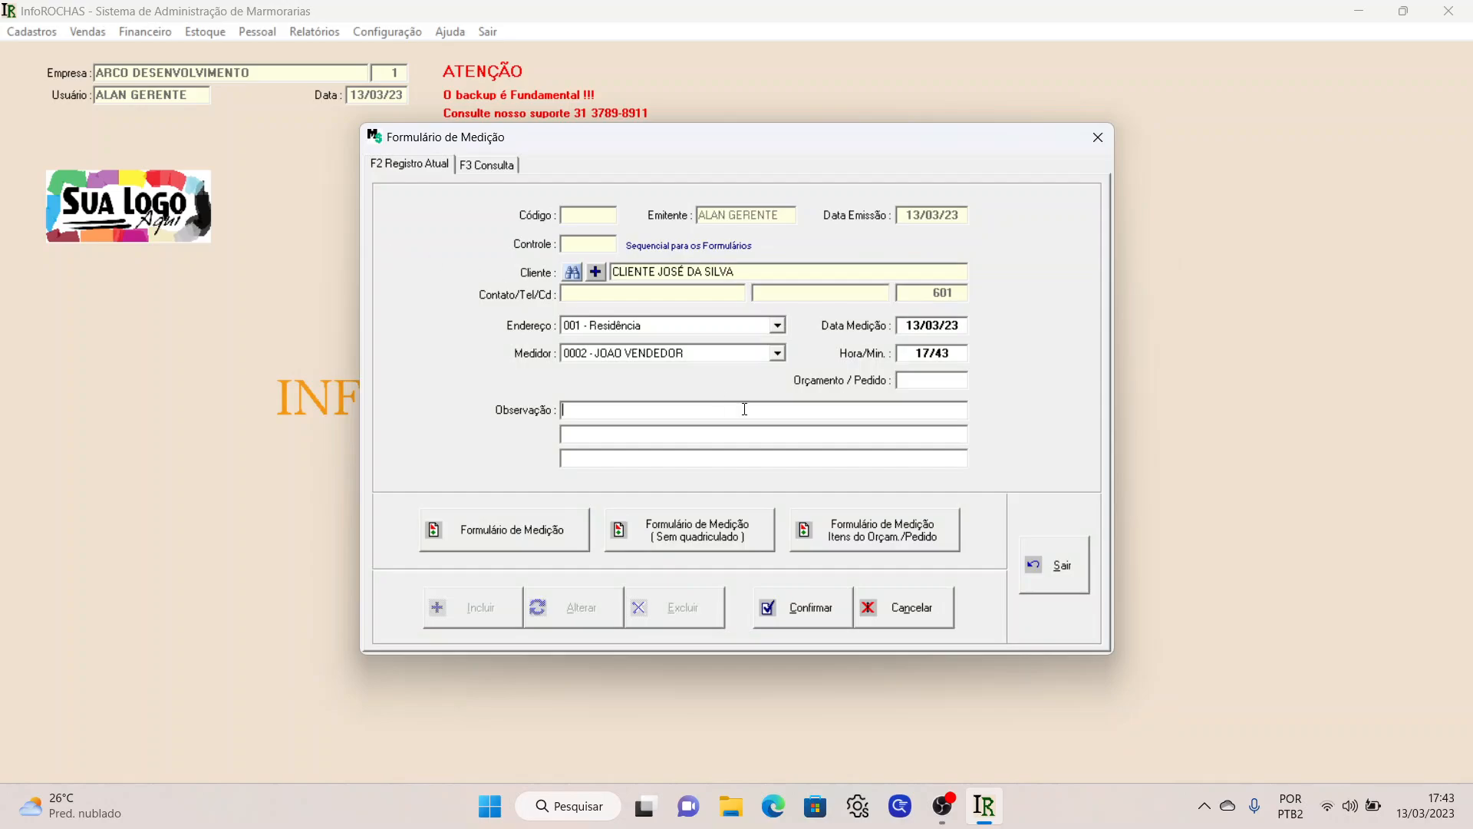
- Set the measurement date to 14/03/23 and the time to 10/00, enter the order number, and save the record
left_click(927, 331)
type("140323")
key("Return")
type("10/")
type("000")
key("Return")
left_click(928, 379)
type("14")
key("BackSpace")
type("1445")
left_click(823, 616)
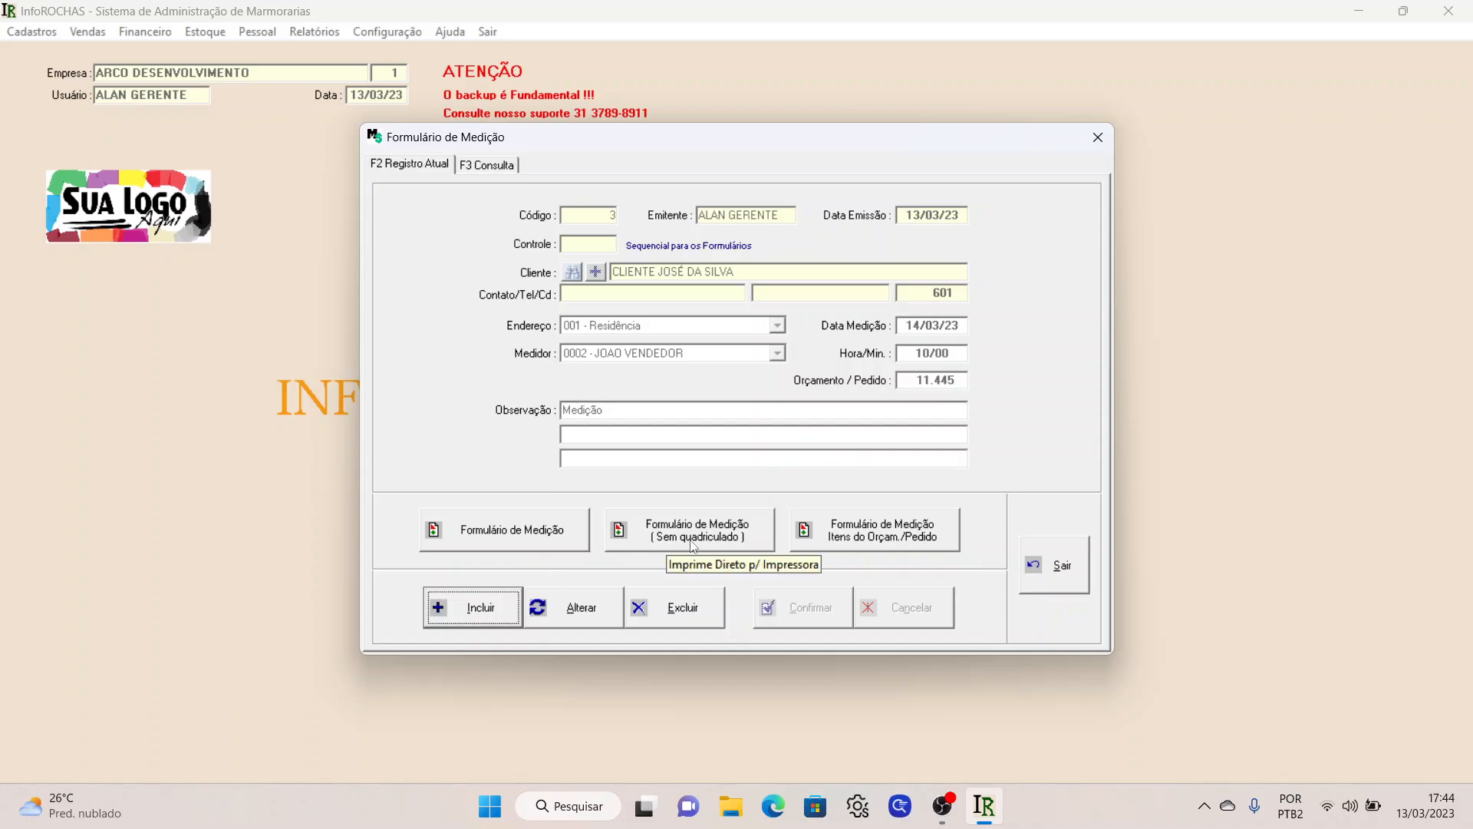
- Preview the standard Formulário de Medição and its Sem quadriculado version, closing each preview
left_click(535, 540)
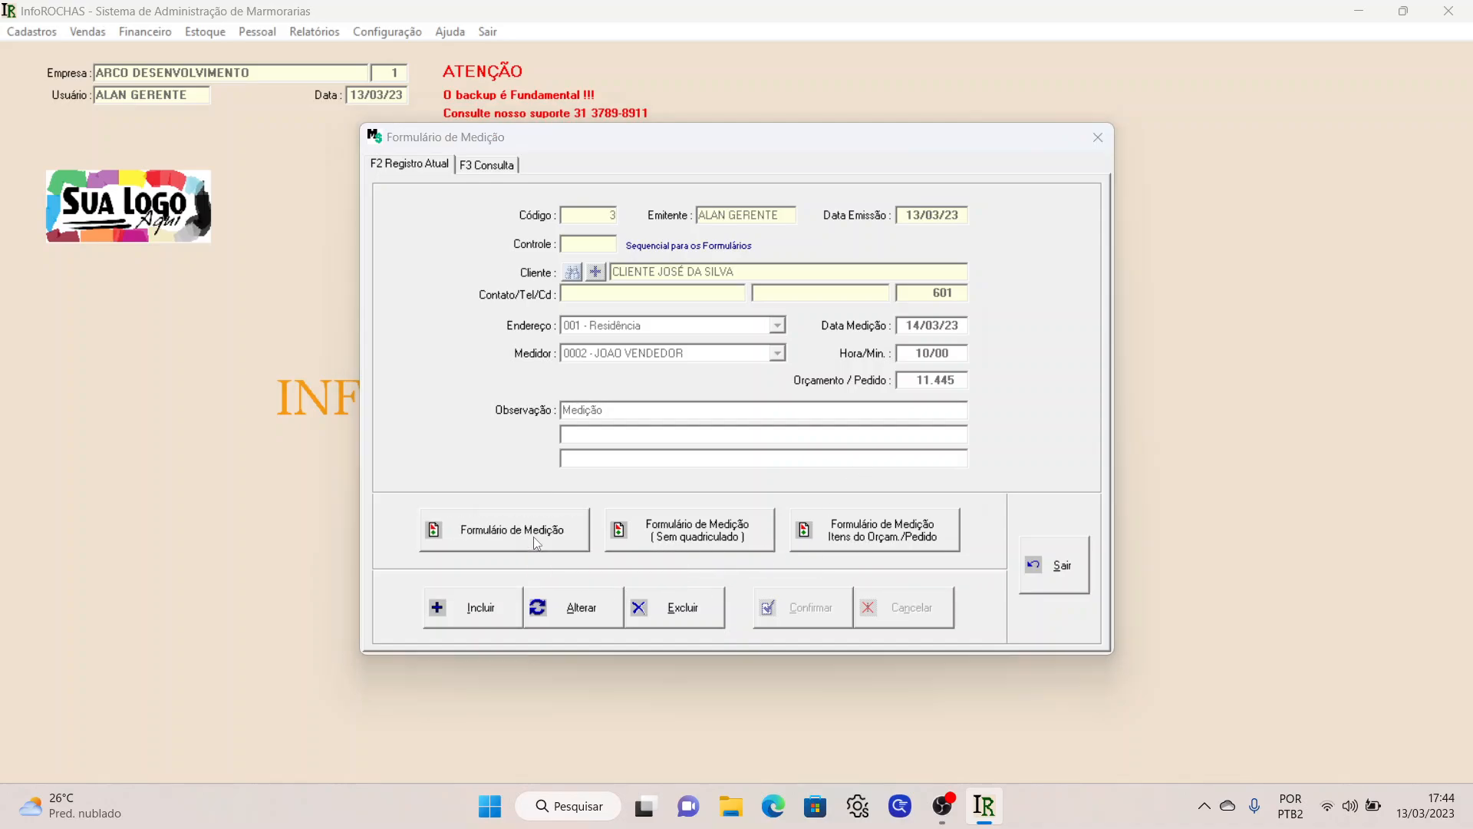
left_click(656, 463)
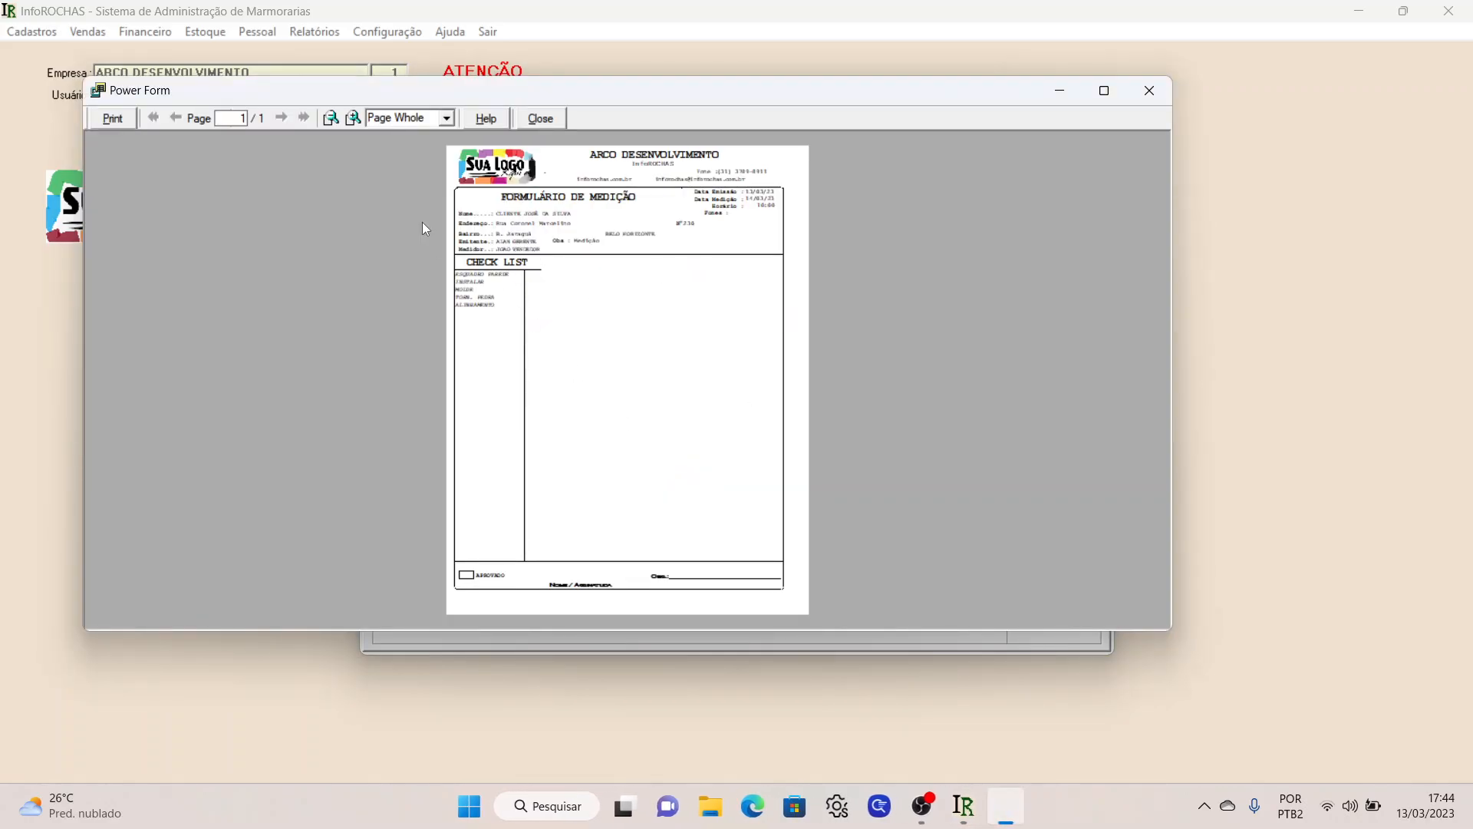
left_click(541, 119)
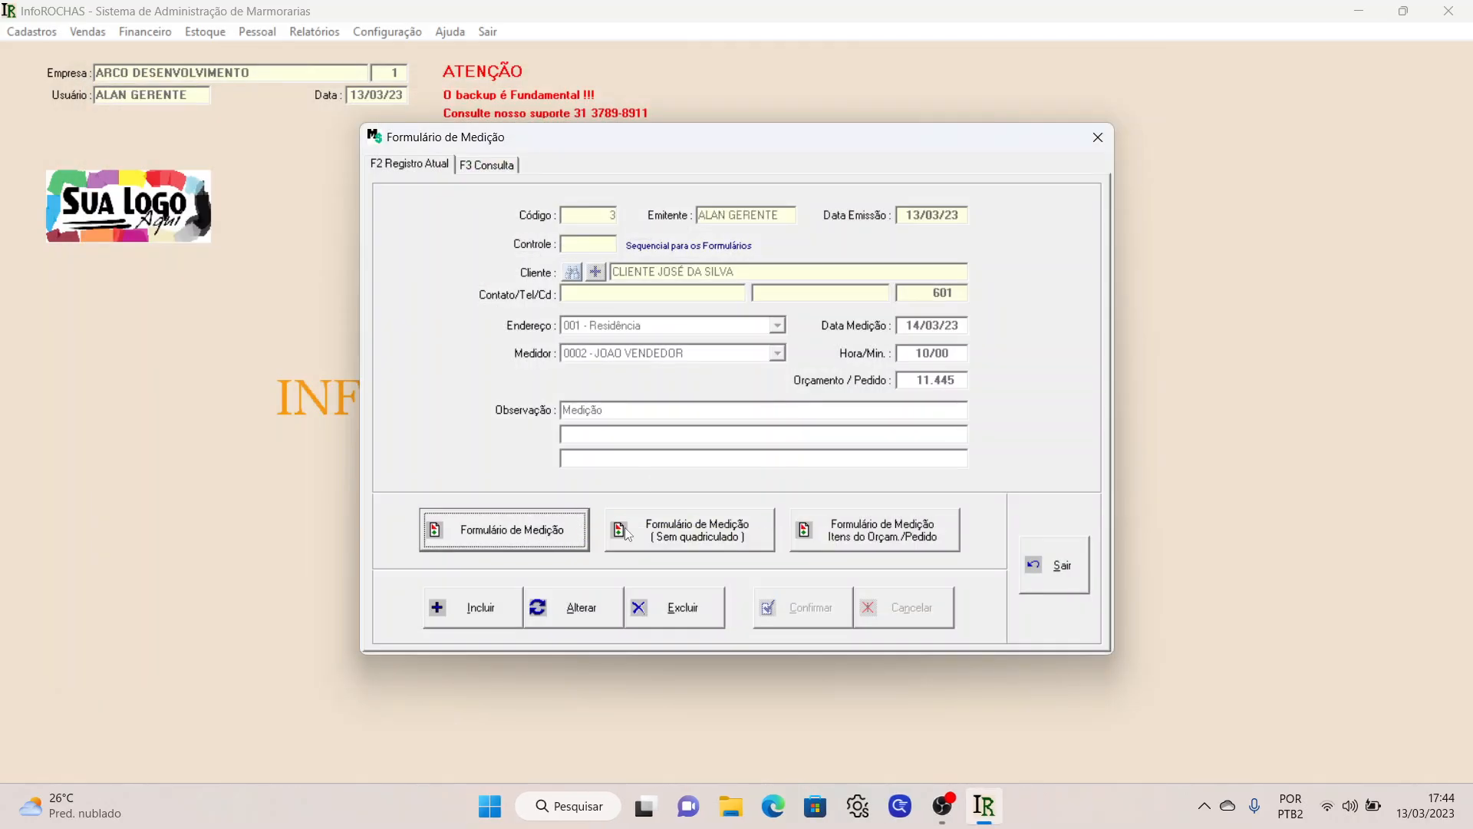
left_click(673, 535)
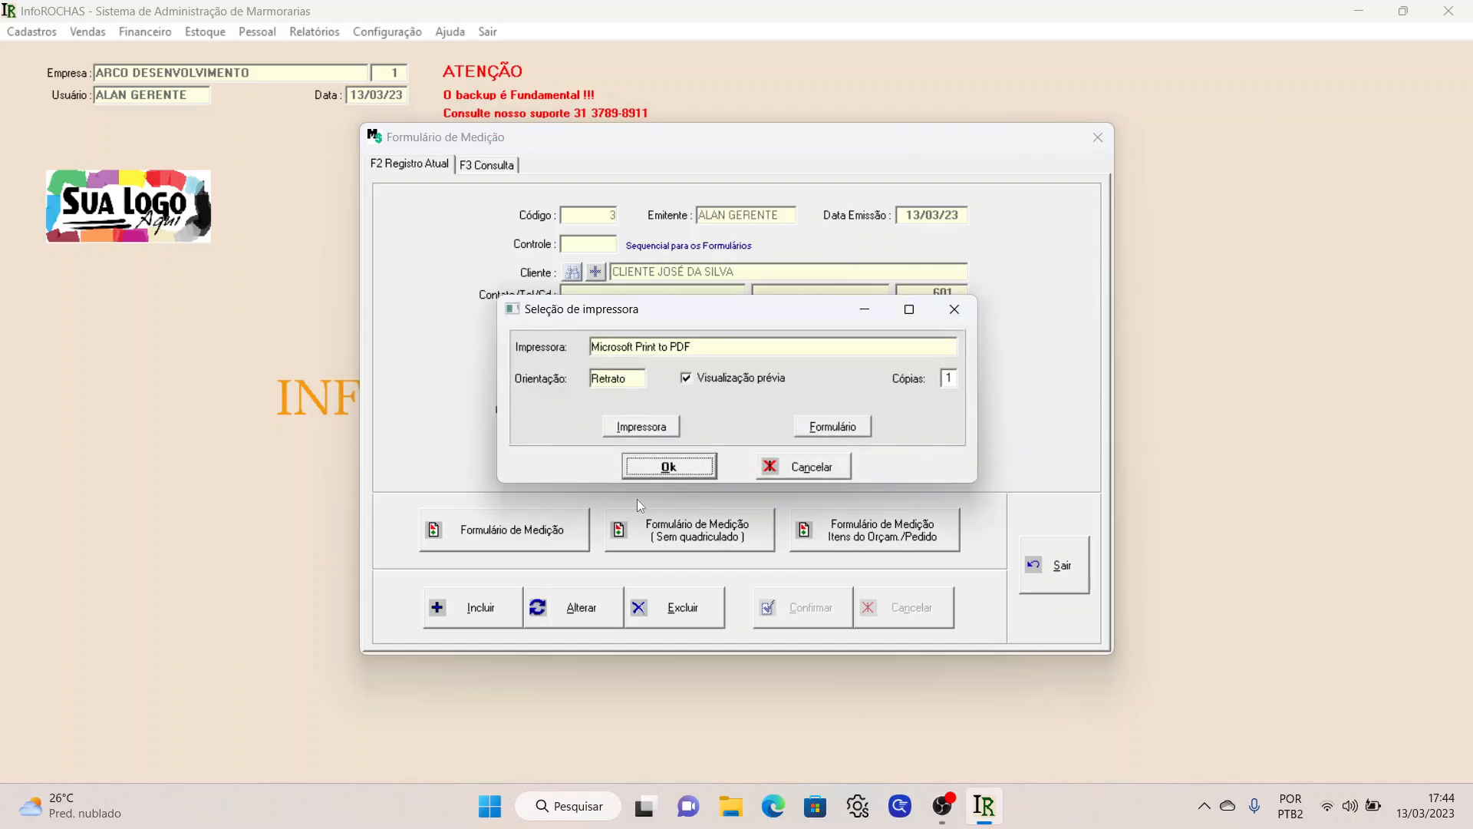
left_click(647, 476)
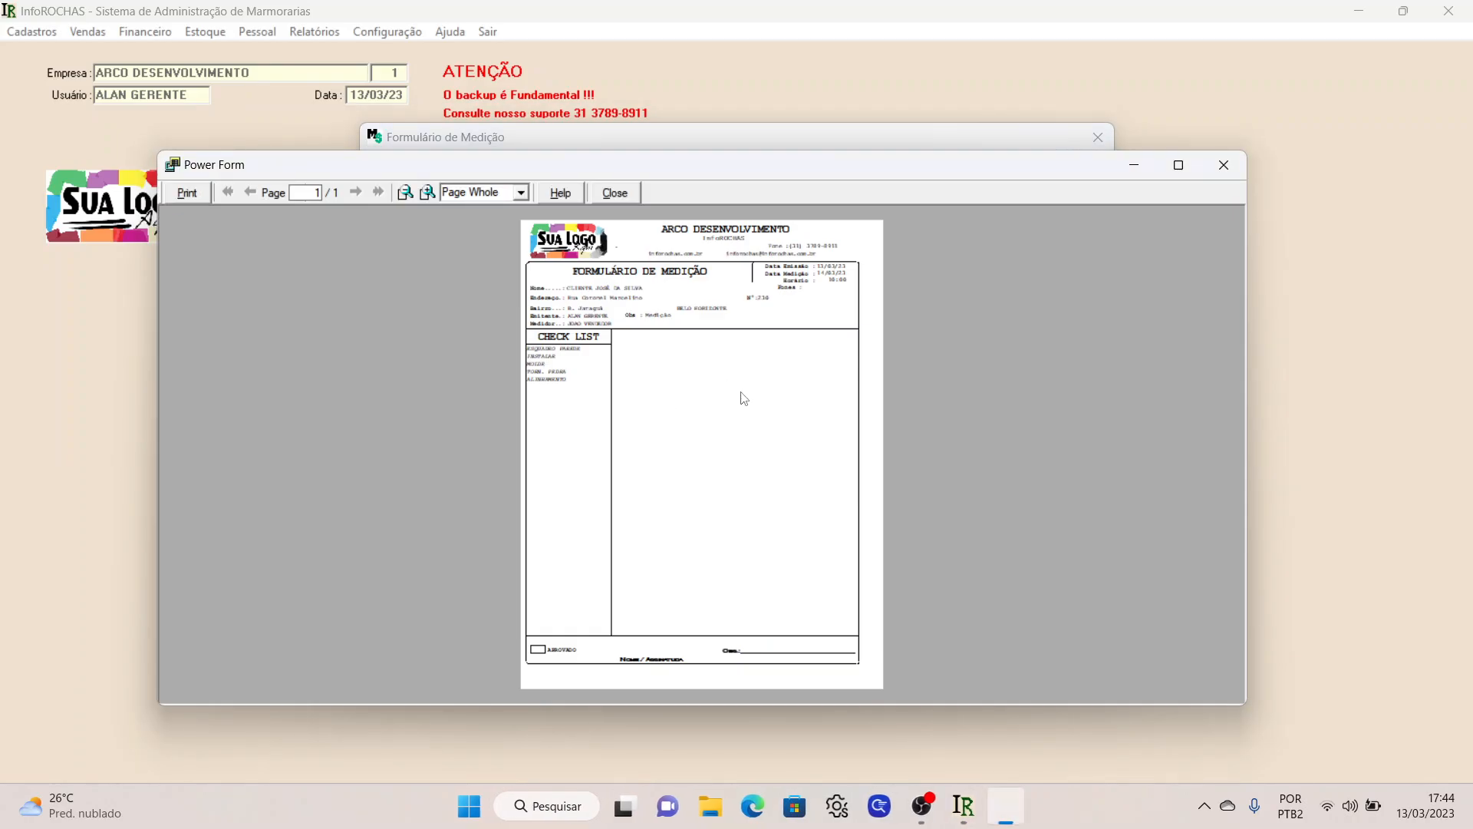
left_click(614, 192)
- Preview the measurement form with the order's items, enlarge it to 100% to read it, close it and exit the form
left_click(877, 537)
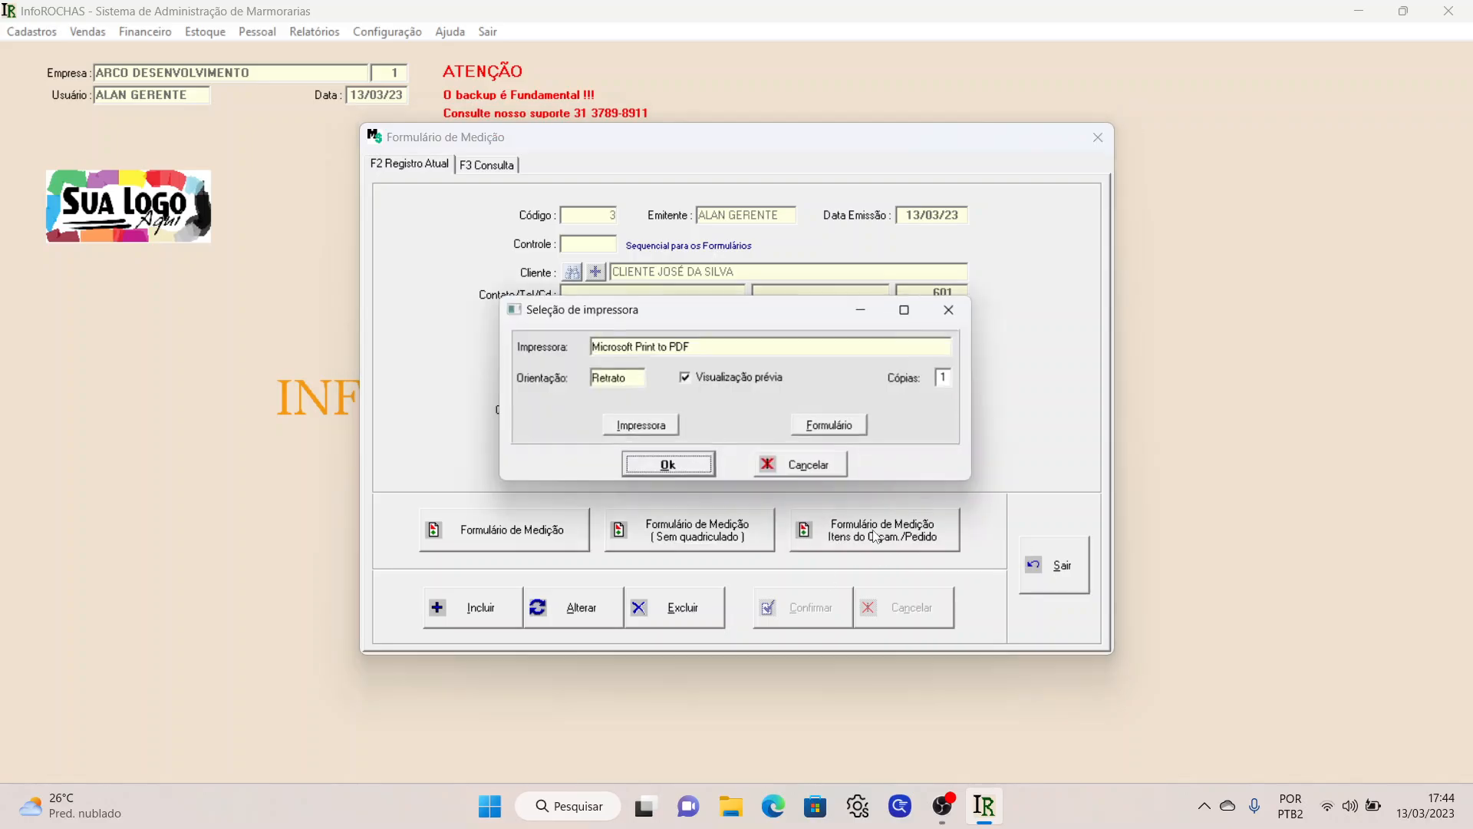
left_click(689, 470)
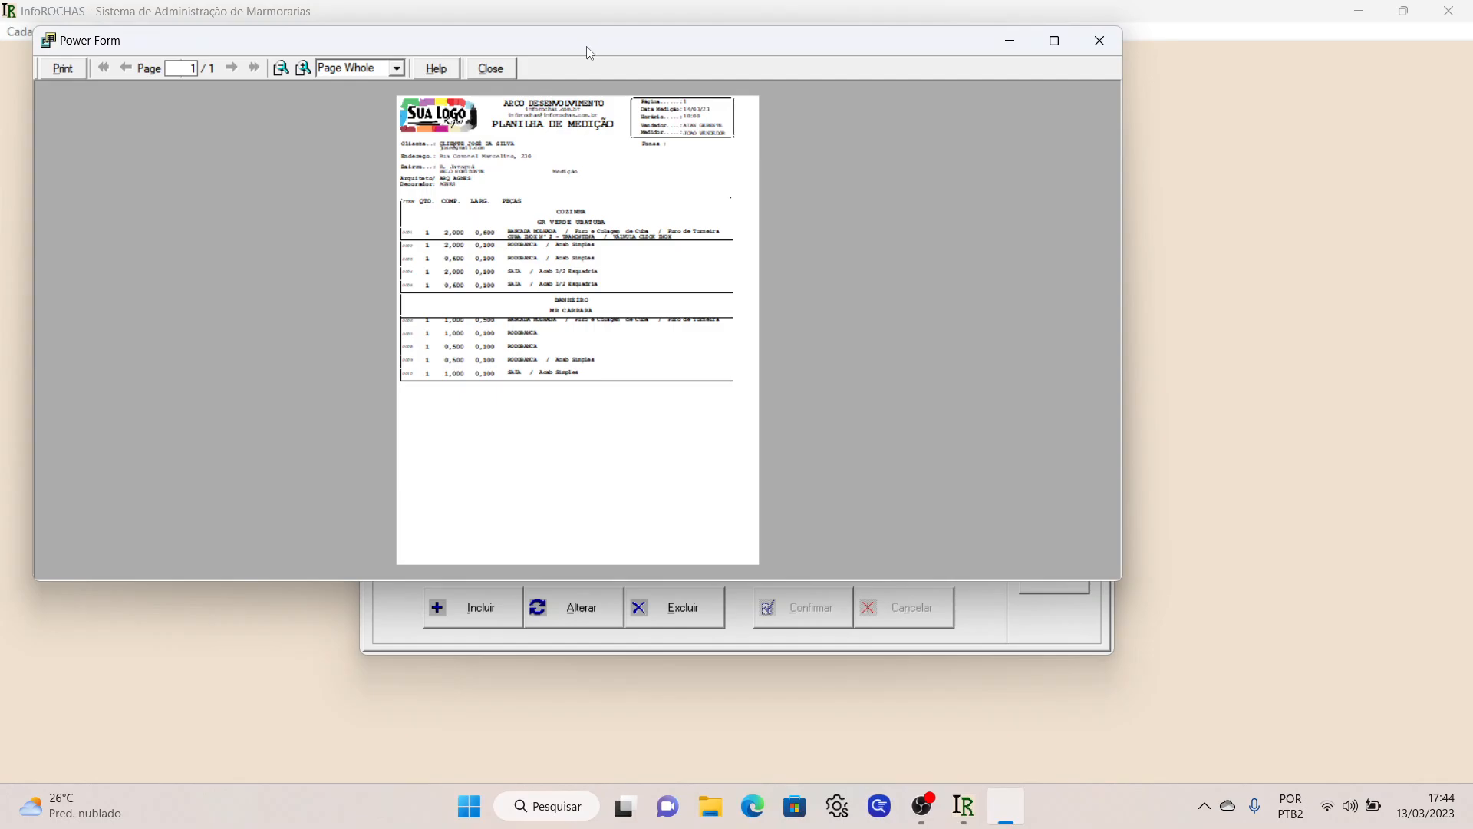
double_click(730, 43)
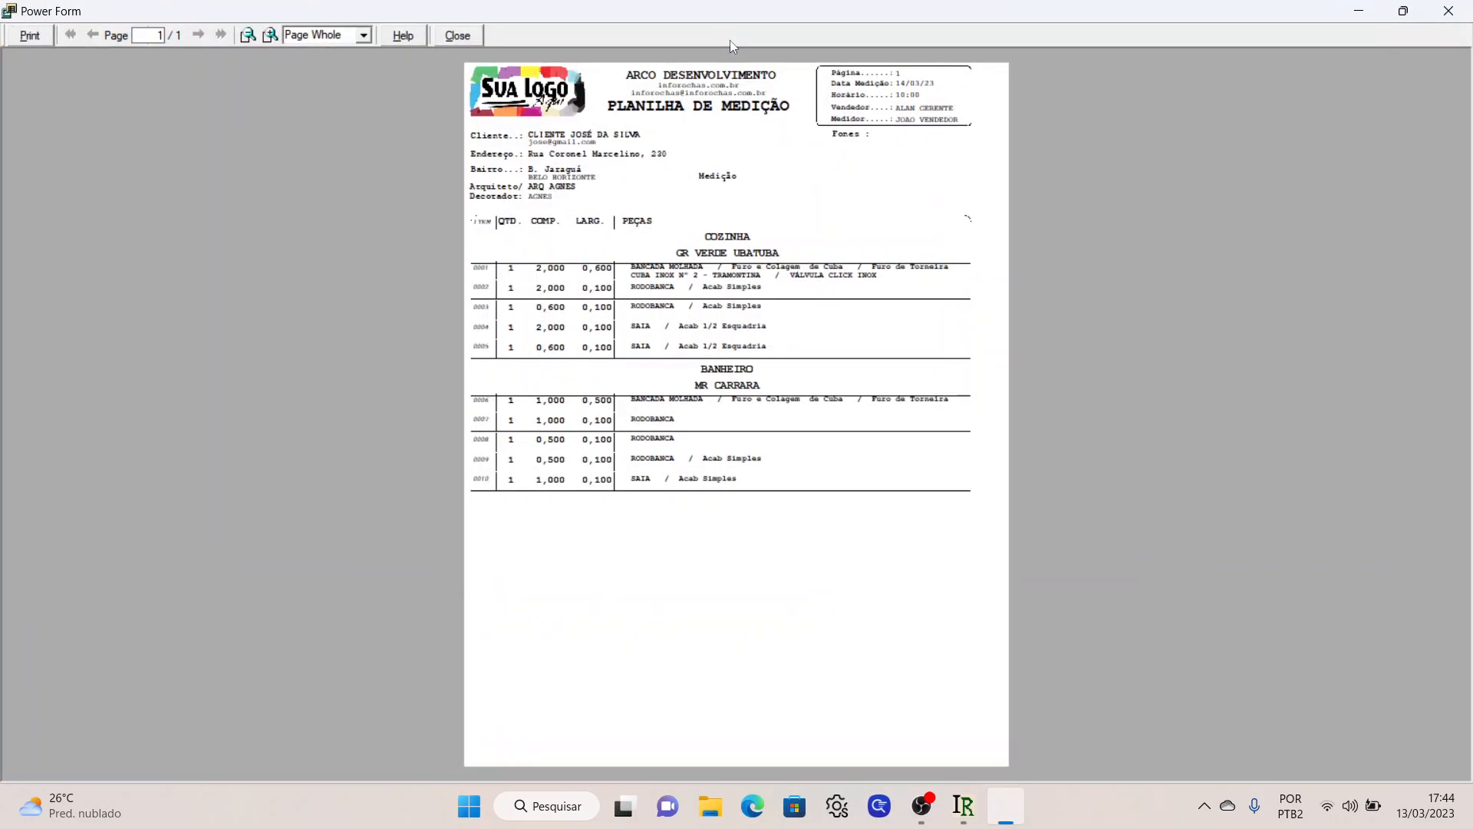
left_click(272, 35)
left_click(272, 35)
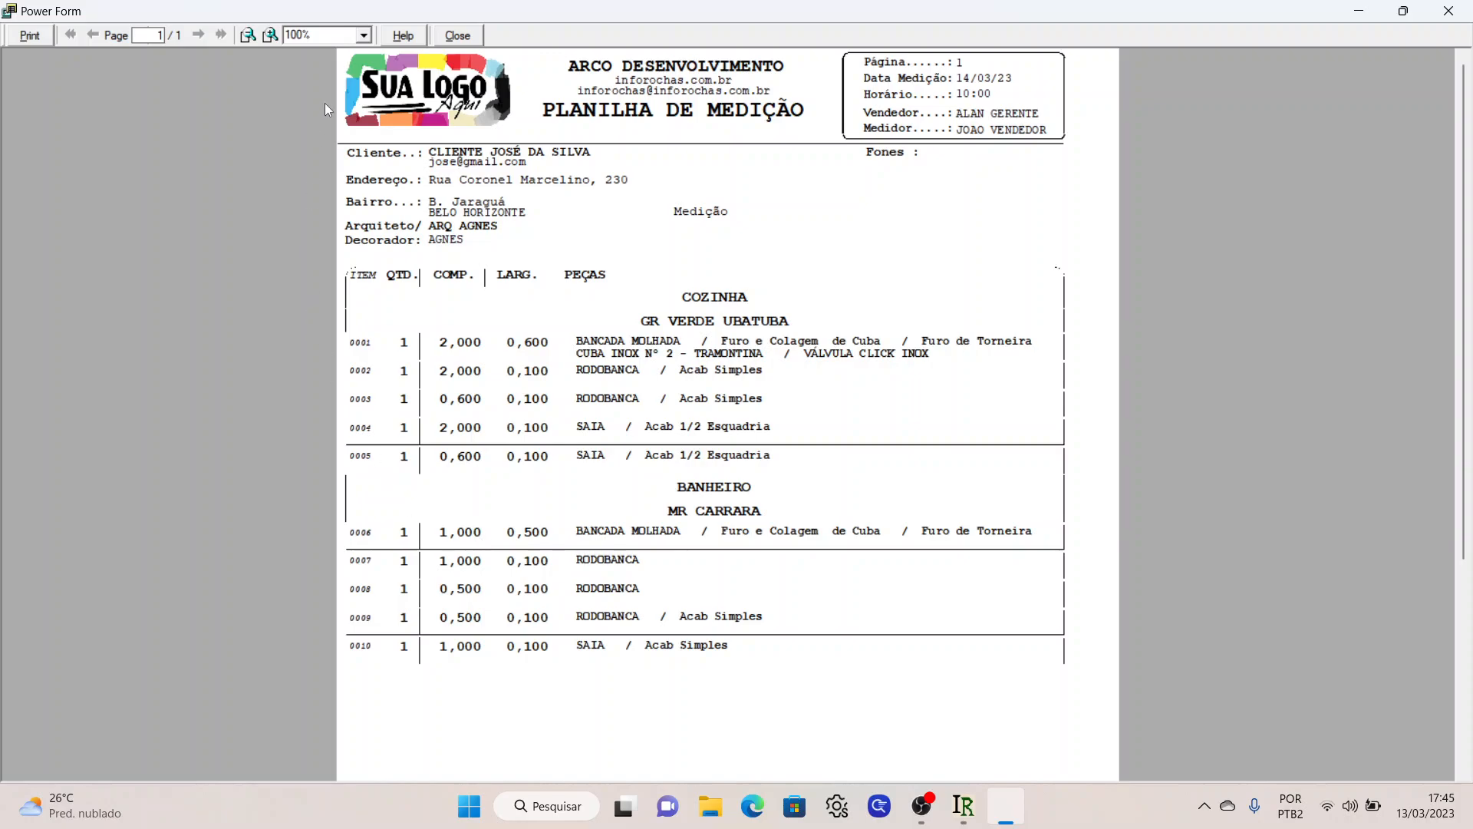
left_click(476, 36)
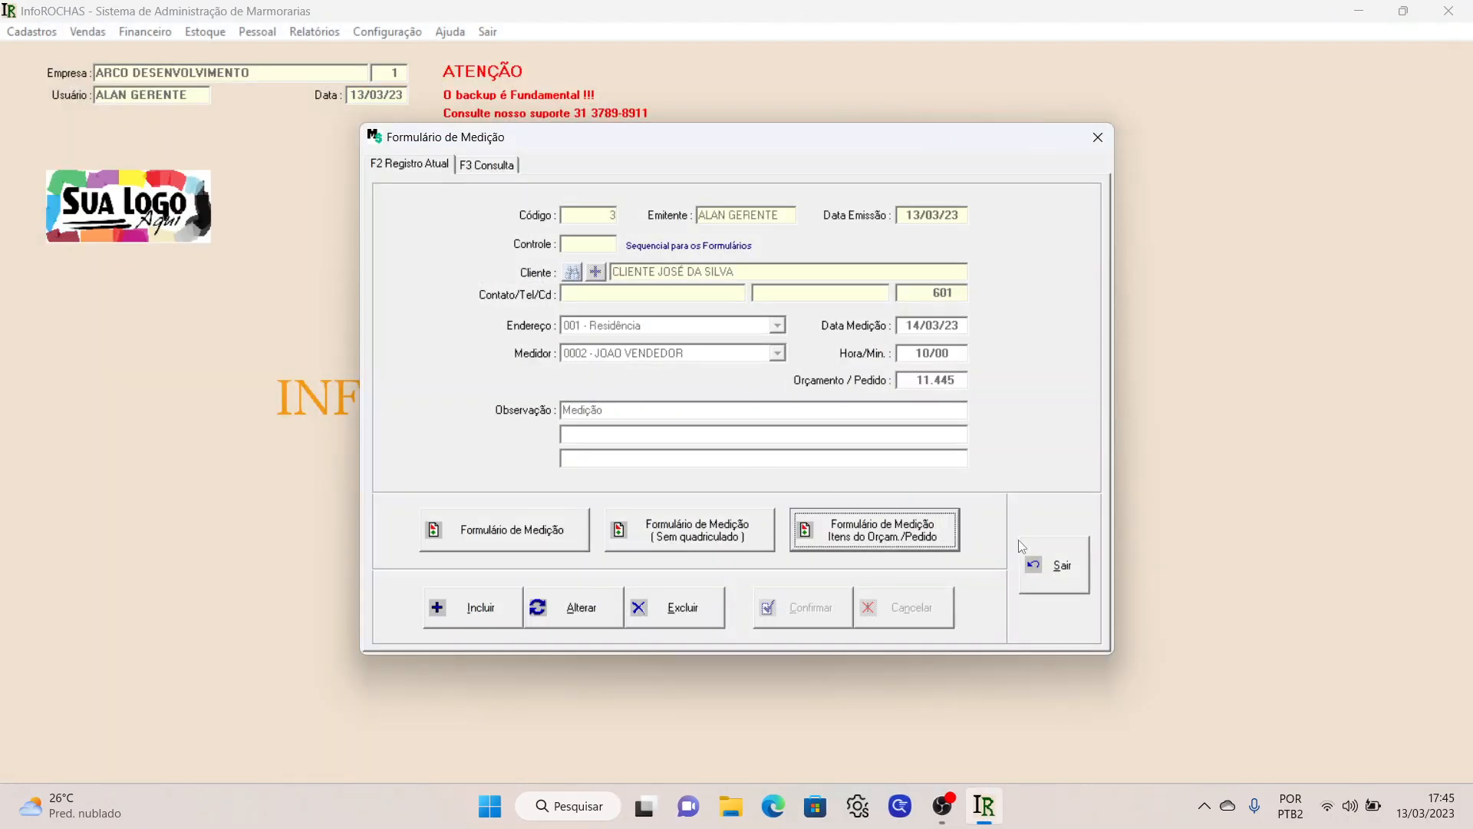
left_click(1058, 577)
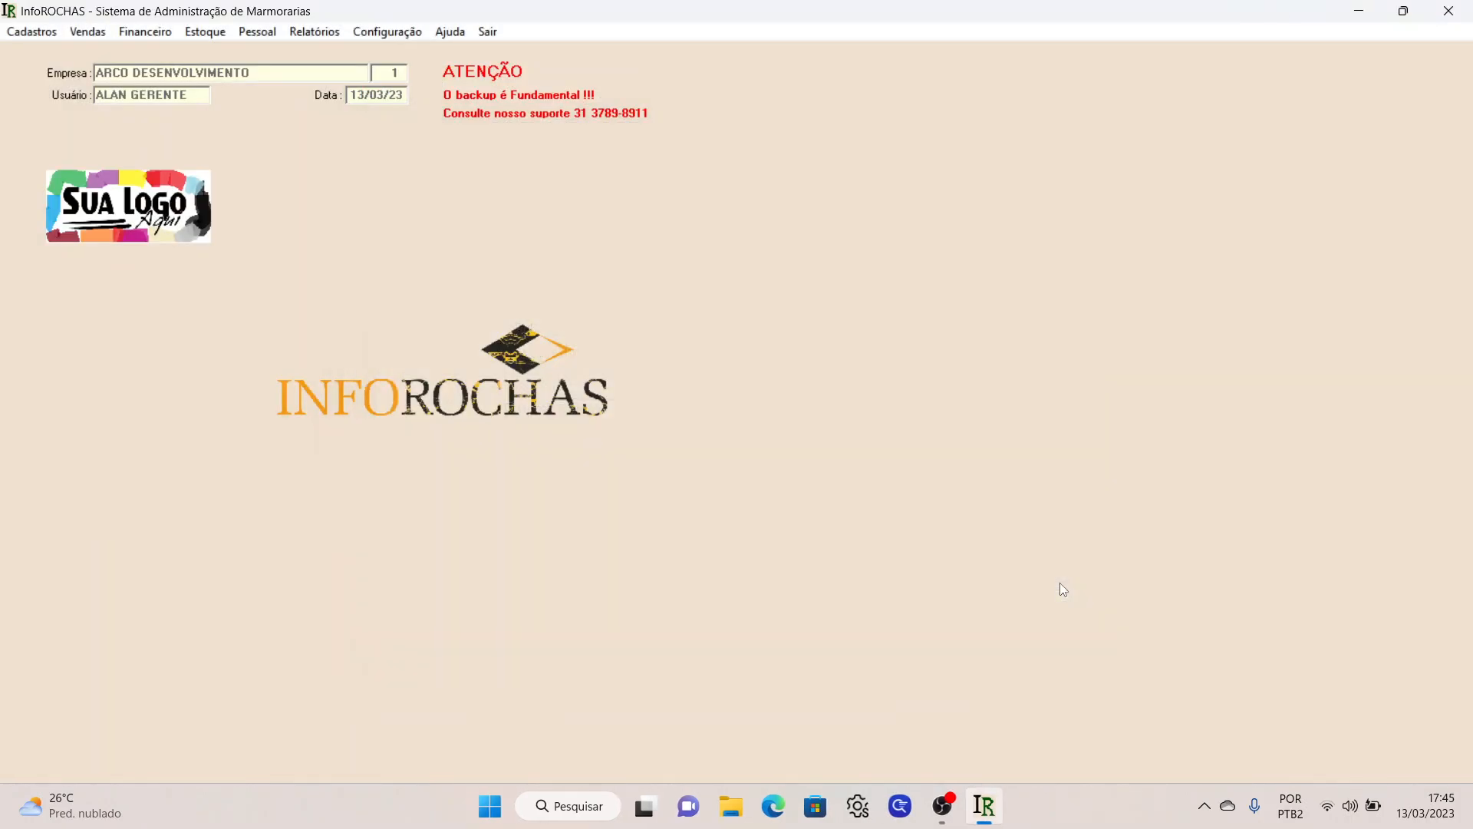
- Set up the Posição de Clientes report for the period 1/01/23 to 31/12/23 and select the same customer
left_click(330, 35)
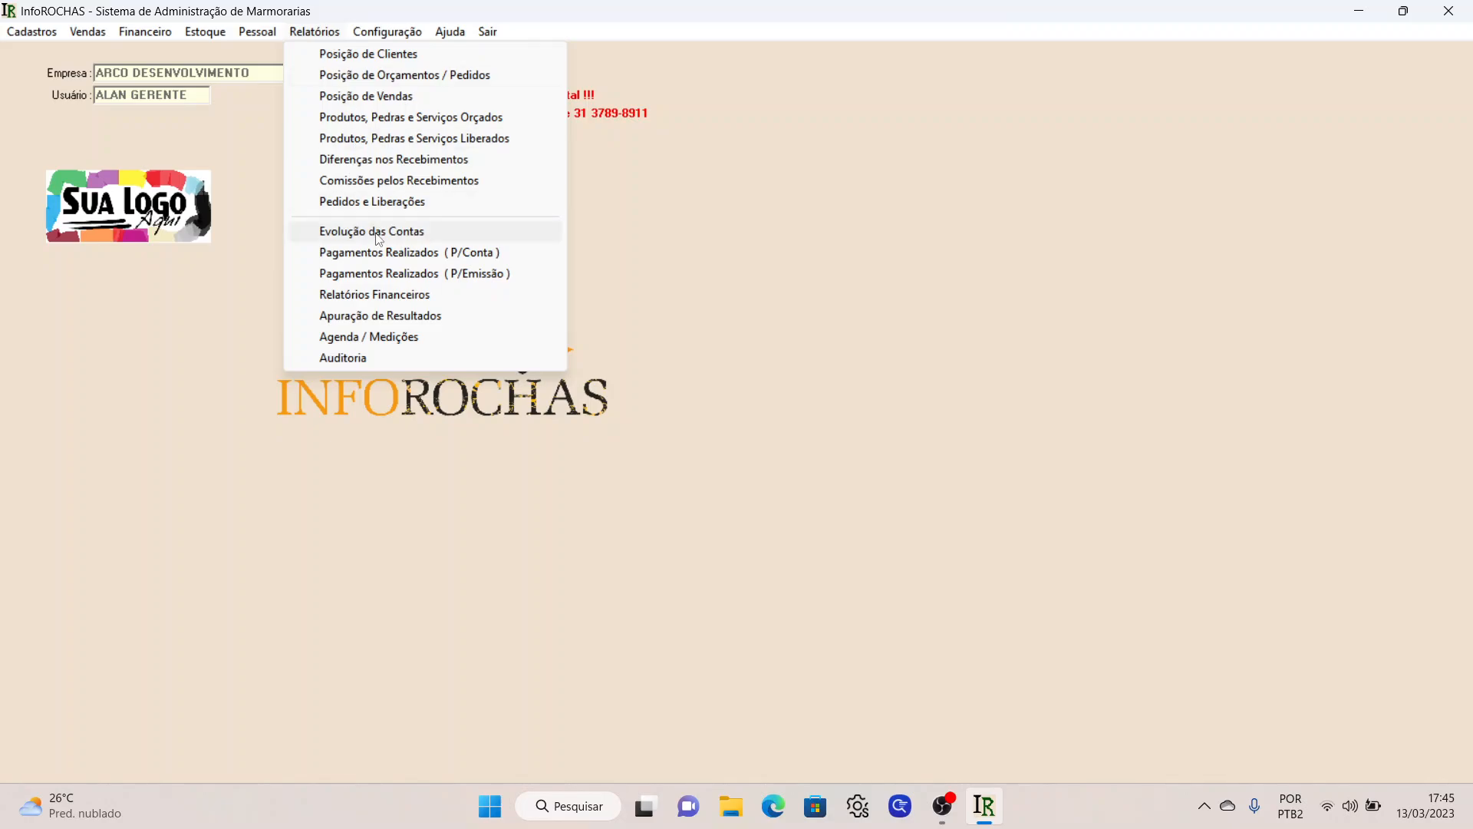
left_click(400, 56)
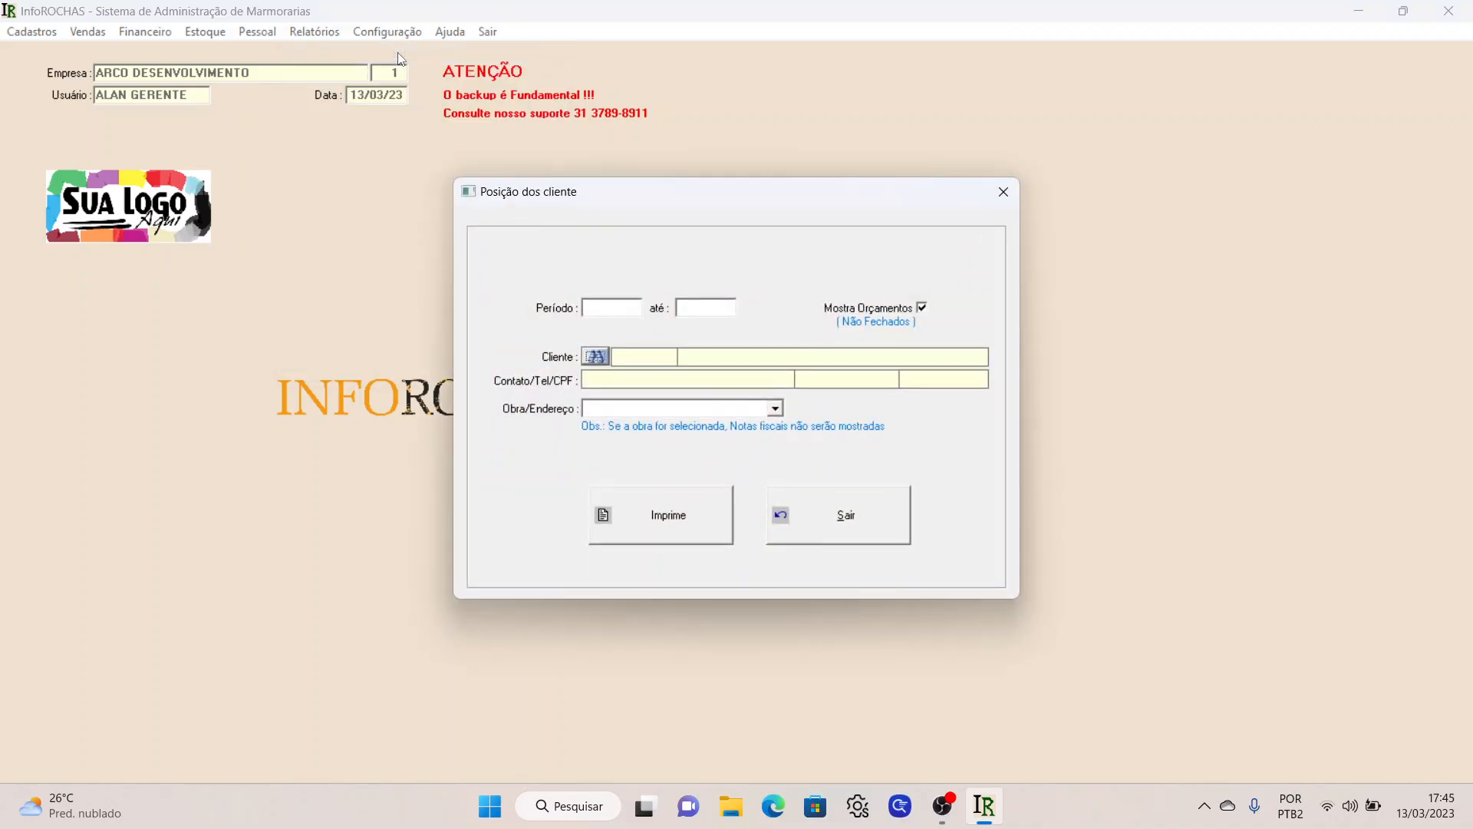
left_click(613, 308)
type("01")
type("01")
key("Tab")
type("3112")
key("Tab")
left_click(598, 357)
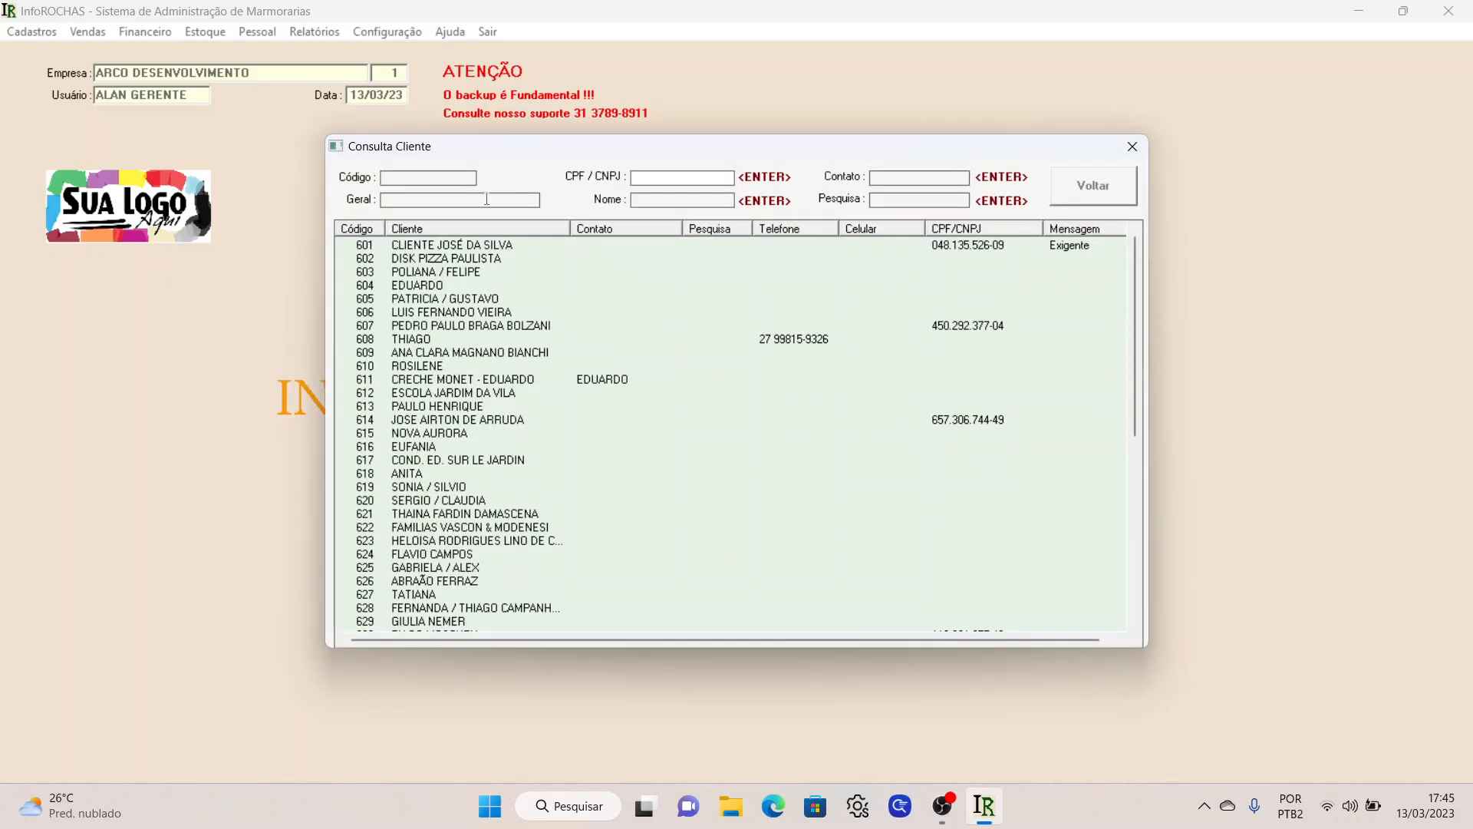
double_click(474, 246)
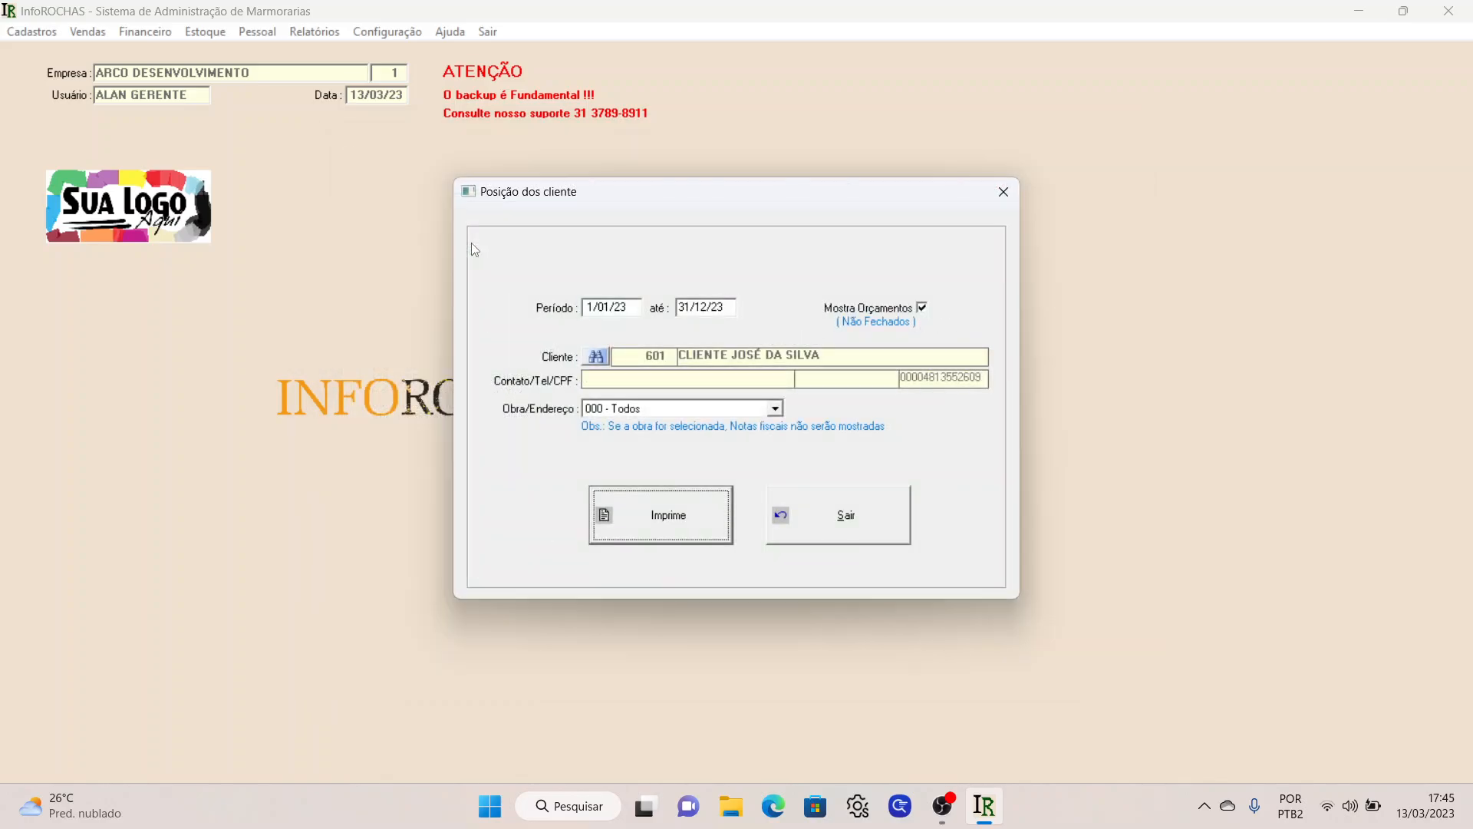
- Generate the customer position report with unclosed quotes included and examine its Orçamentos/Pedidos entries
left_click(922, 309)
left_click(695, 519)
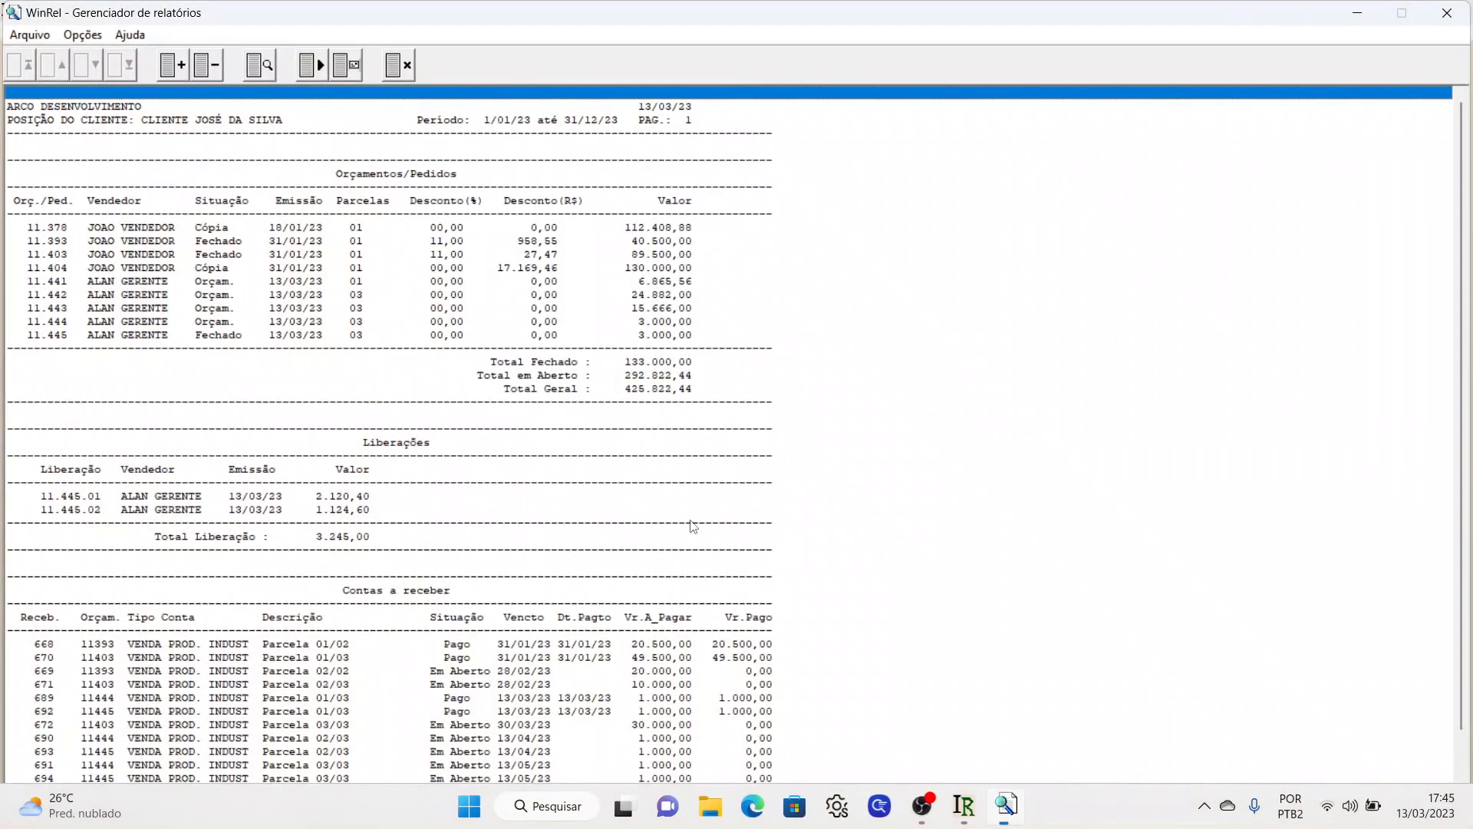
left_click(185, 227)
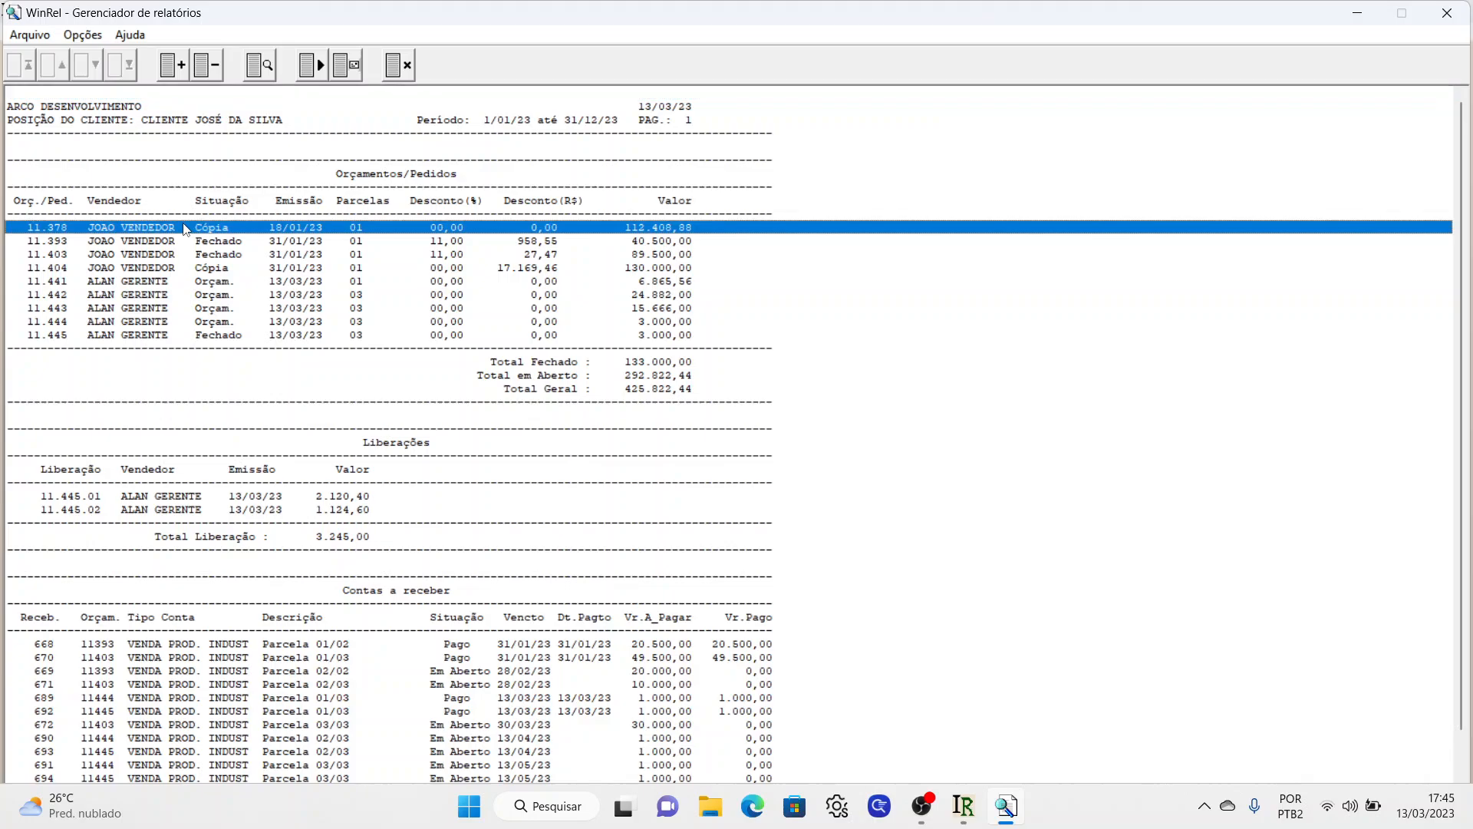
key("Down")
key("Down")
key("Down")
key("Down")
key("Down")
key("Down")
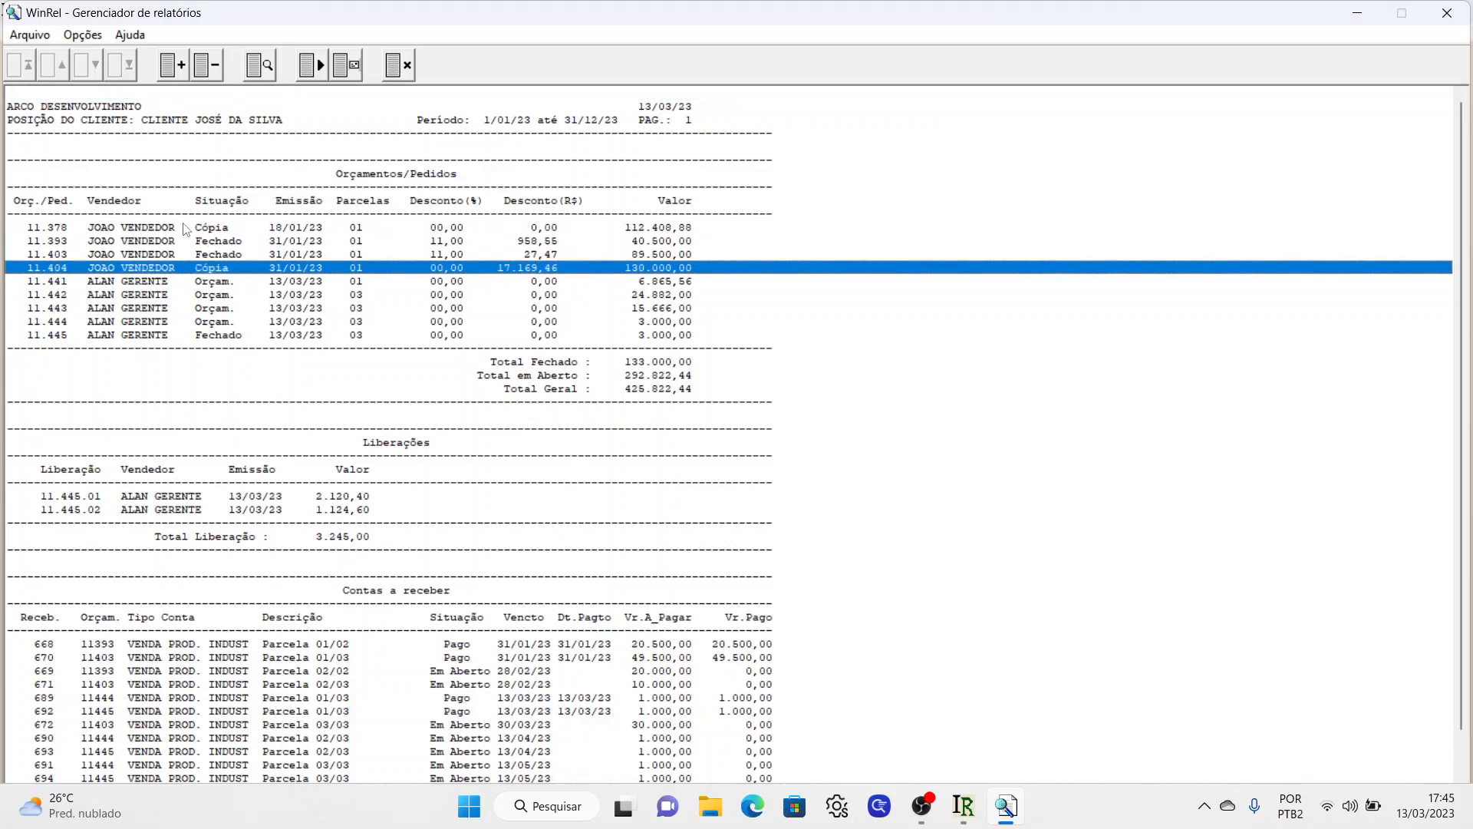
key("Down")
key("Down")
key("Down")
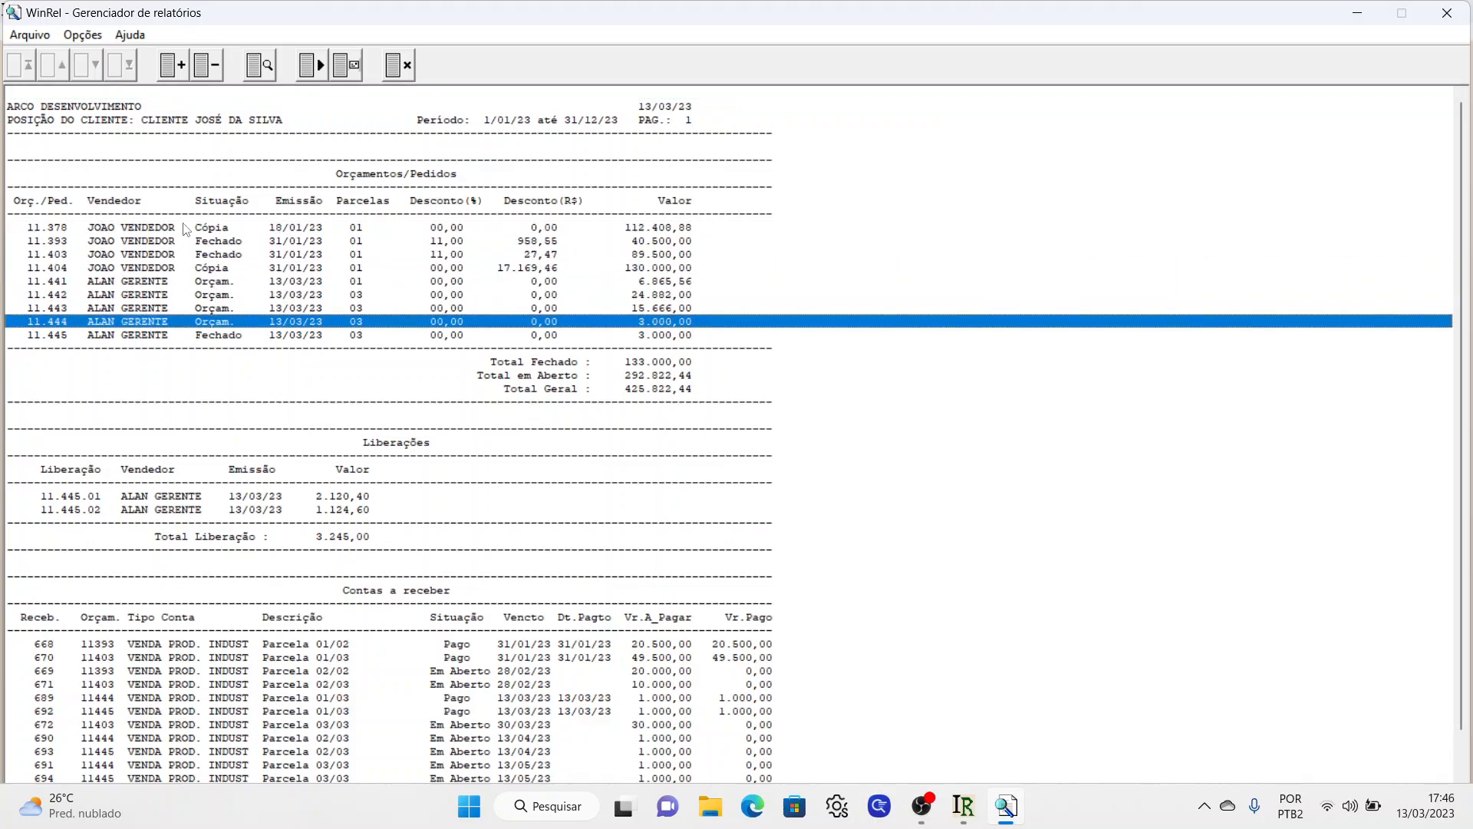
key("Down")
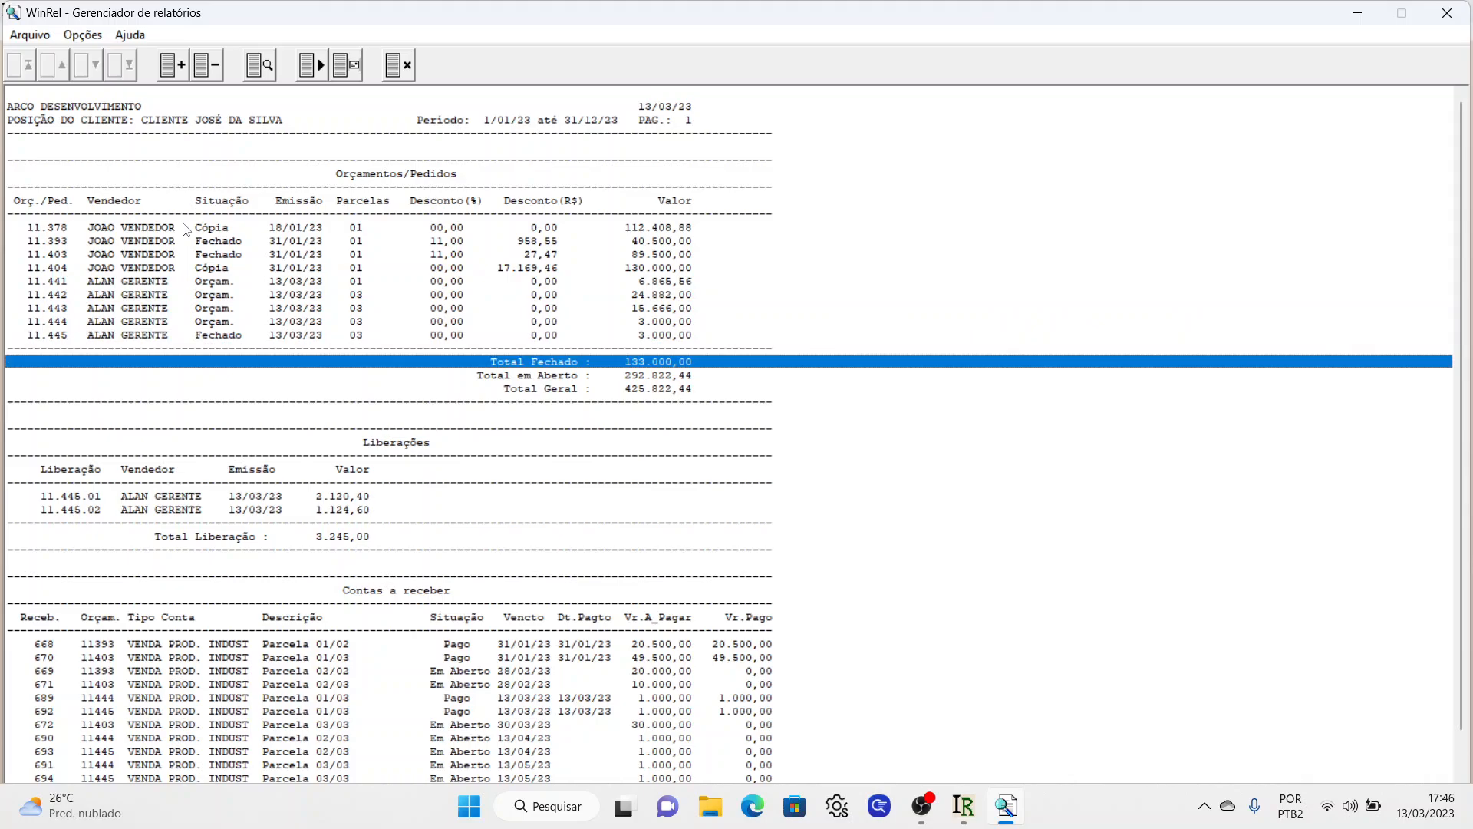
- Review the Total Fechado, Total em Aberto and Total Geral lines of the Orçamentos/Pedidos section
left_click(396, 175)
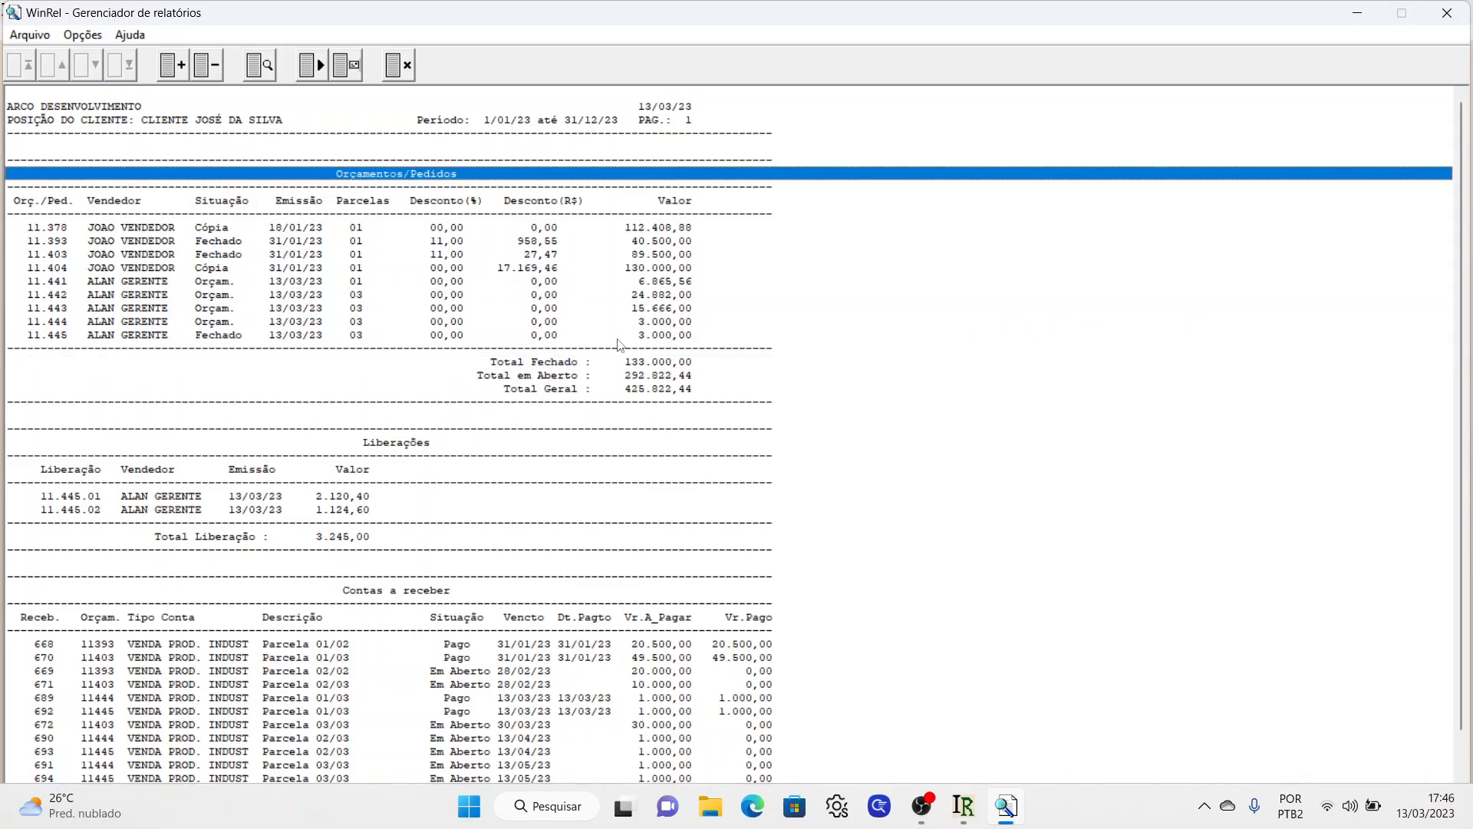
left_click(583, 365)
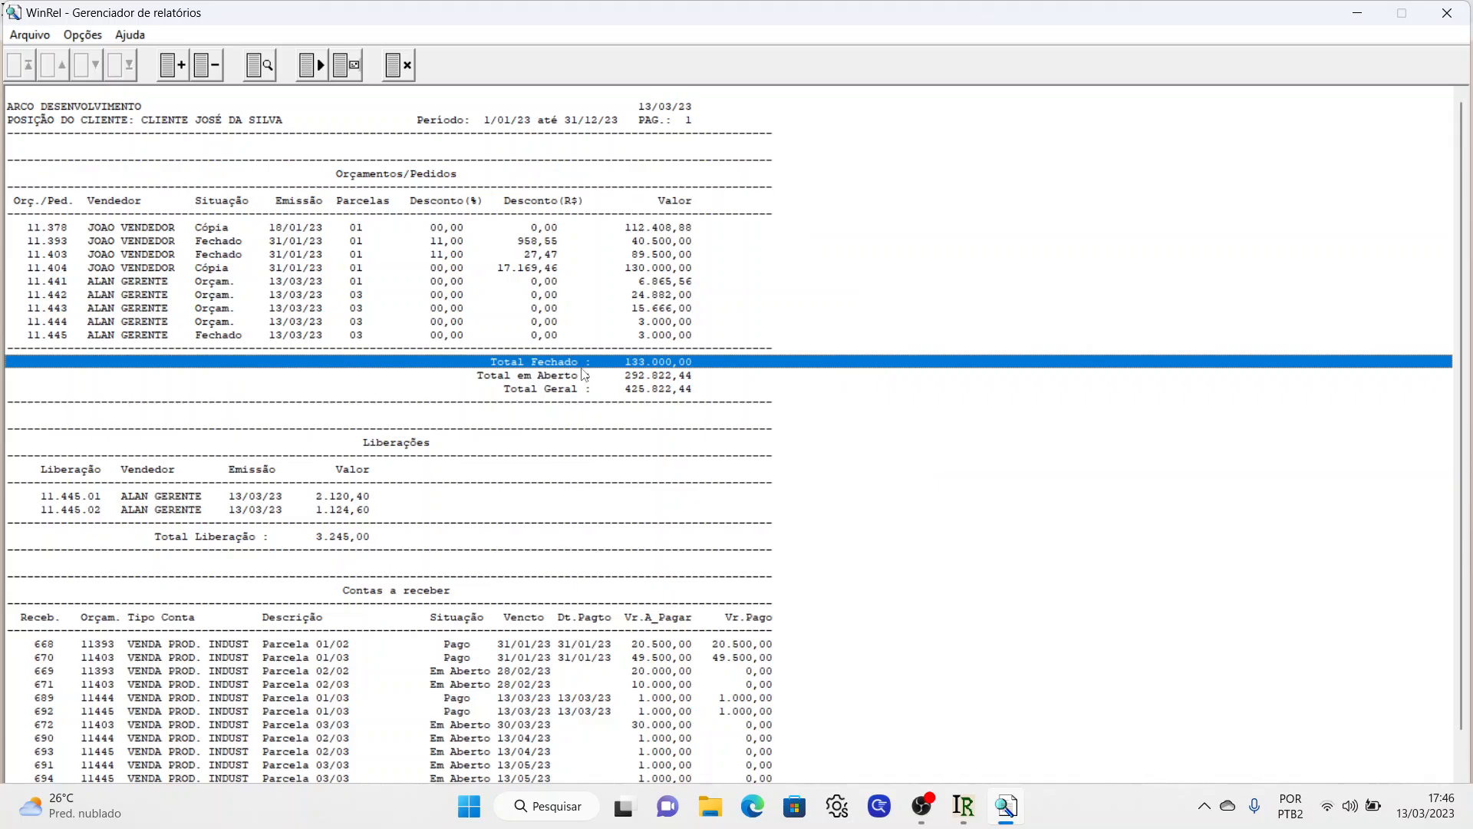
left_click(580, 381)
left_click(574, 363)
left_click(605, 391)
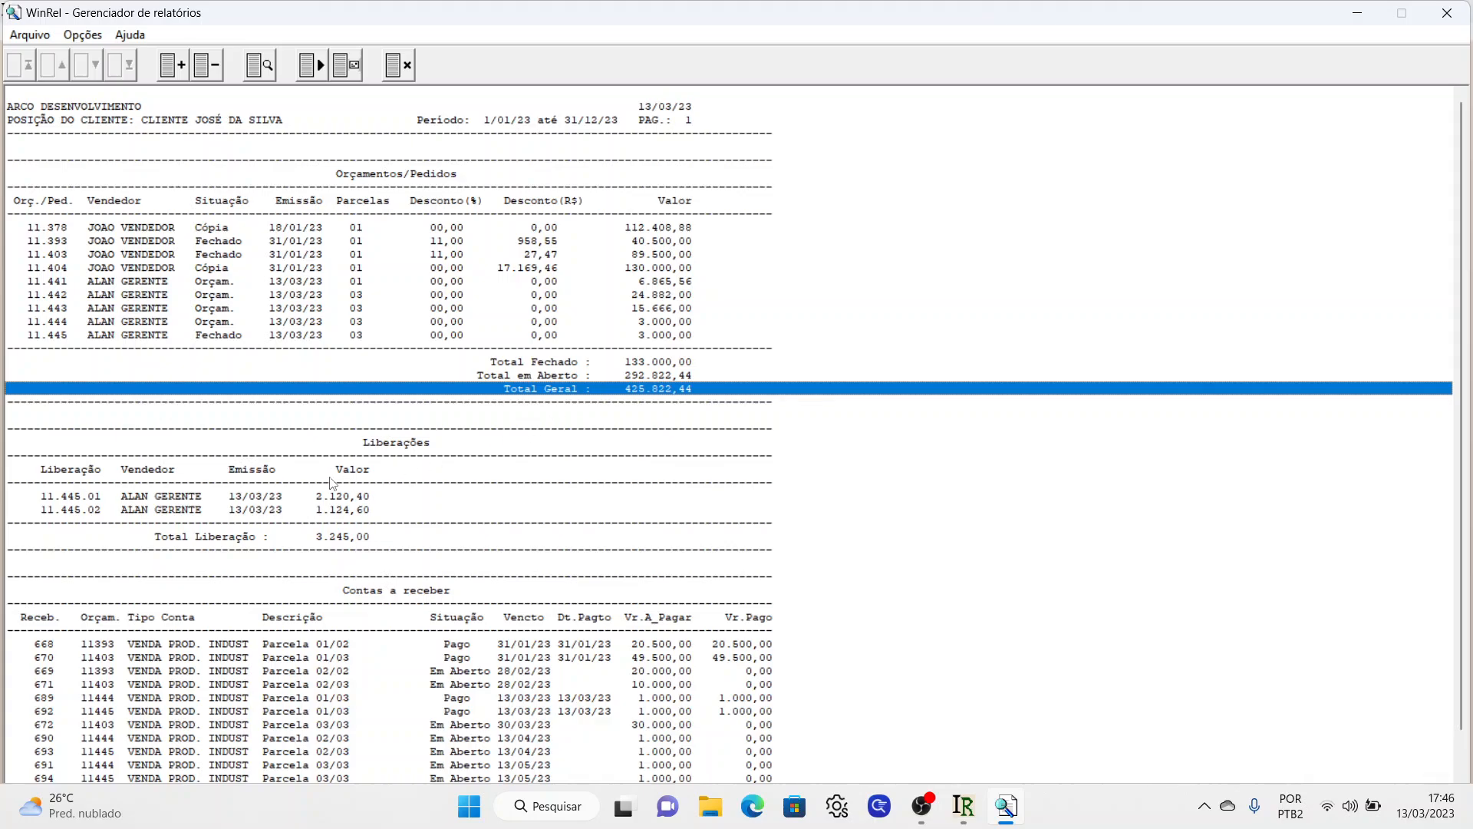
- Examine the Liberações section of the report, including its individual releases and the Total Liberação line
left_click(331, 496)
key("Down")
key("Down")
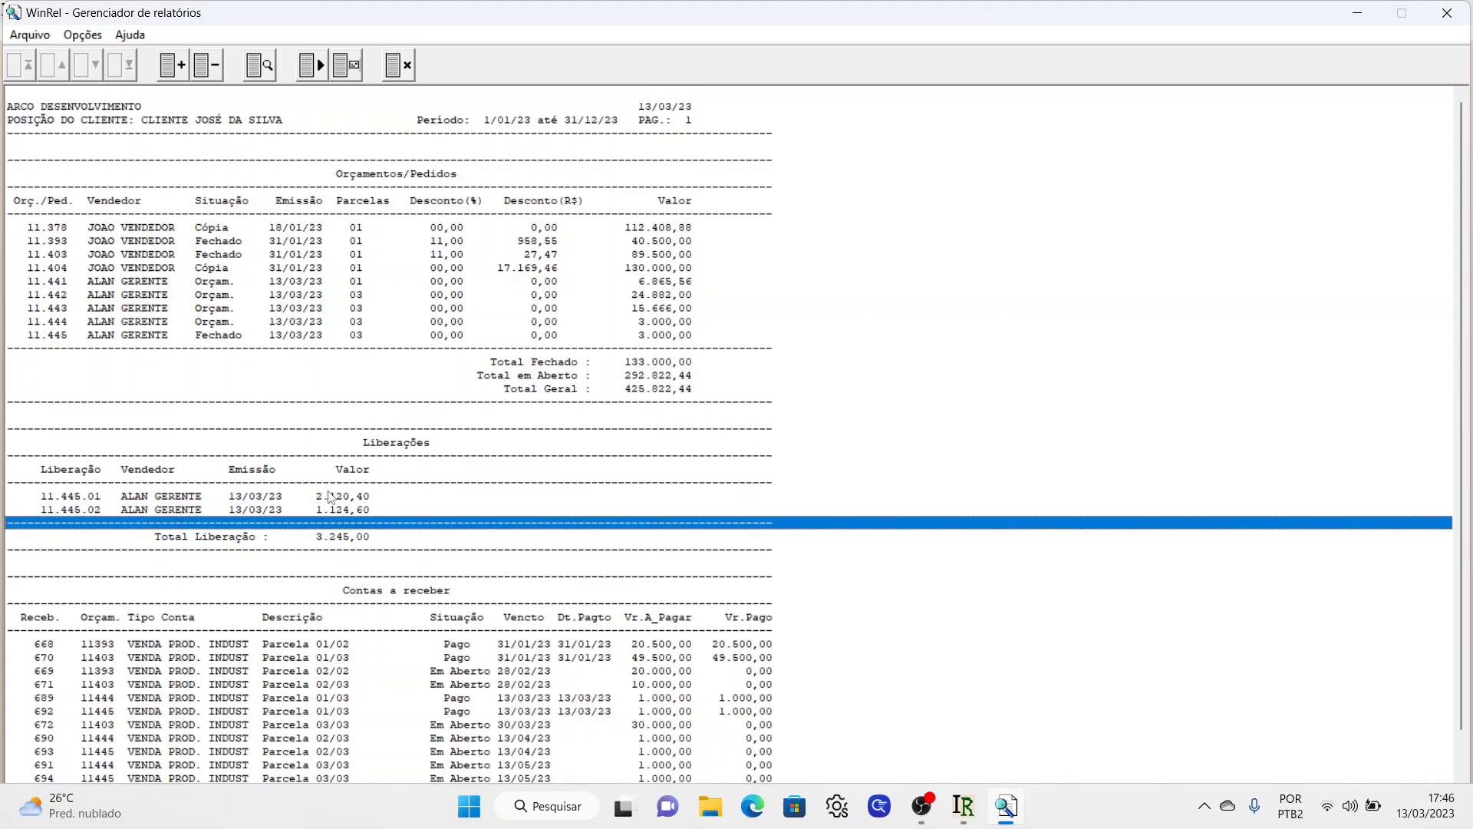
key("Up")
key("Up")
key("Up")
key("Down")
key("Down")
key("Down")
key("Down")
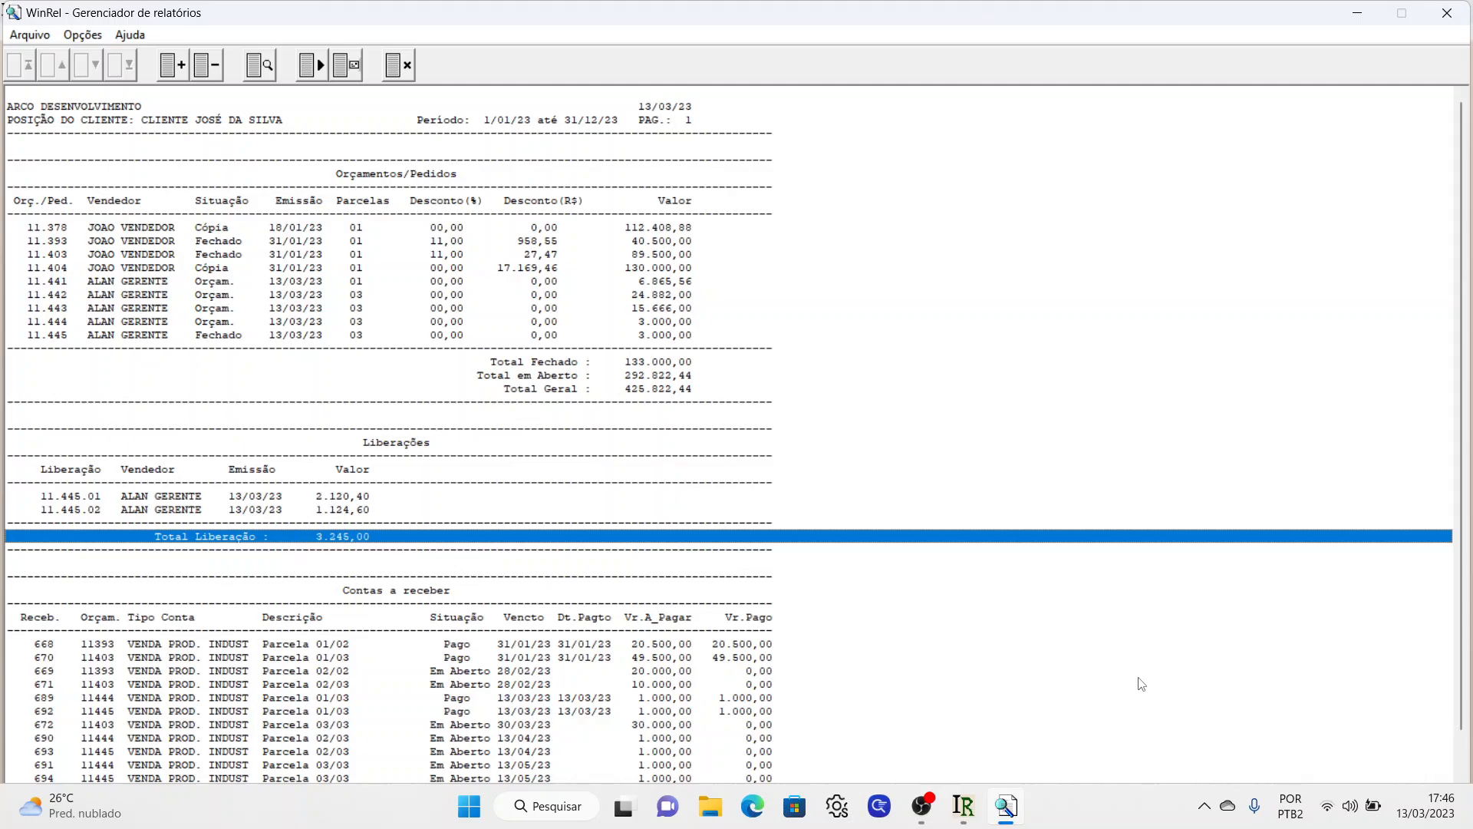
- Examine the Contas a receber section, going through its paid and open installments
left_click(1464, 774)
left_click(1465, 774)
left_click(1464, 774)
left_click(1464, 773)
left_click(1464, 774)
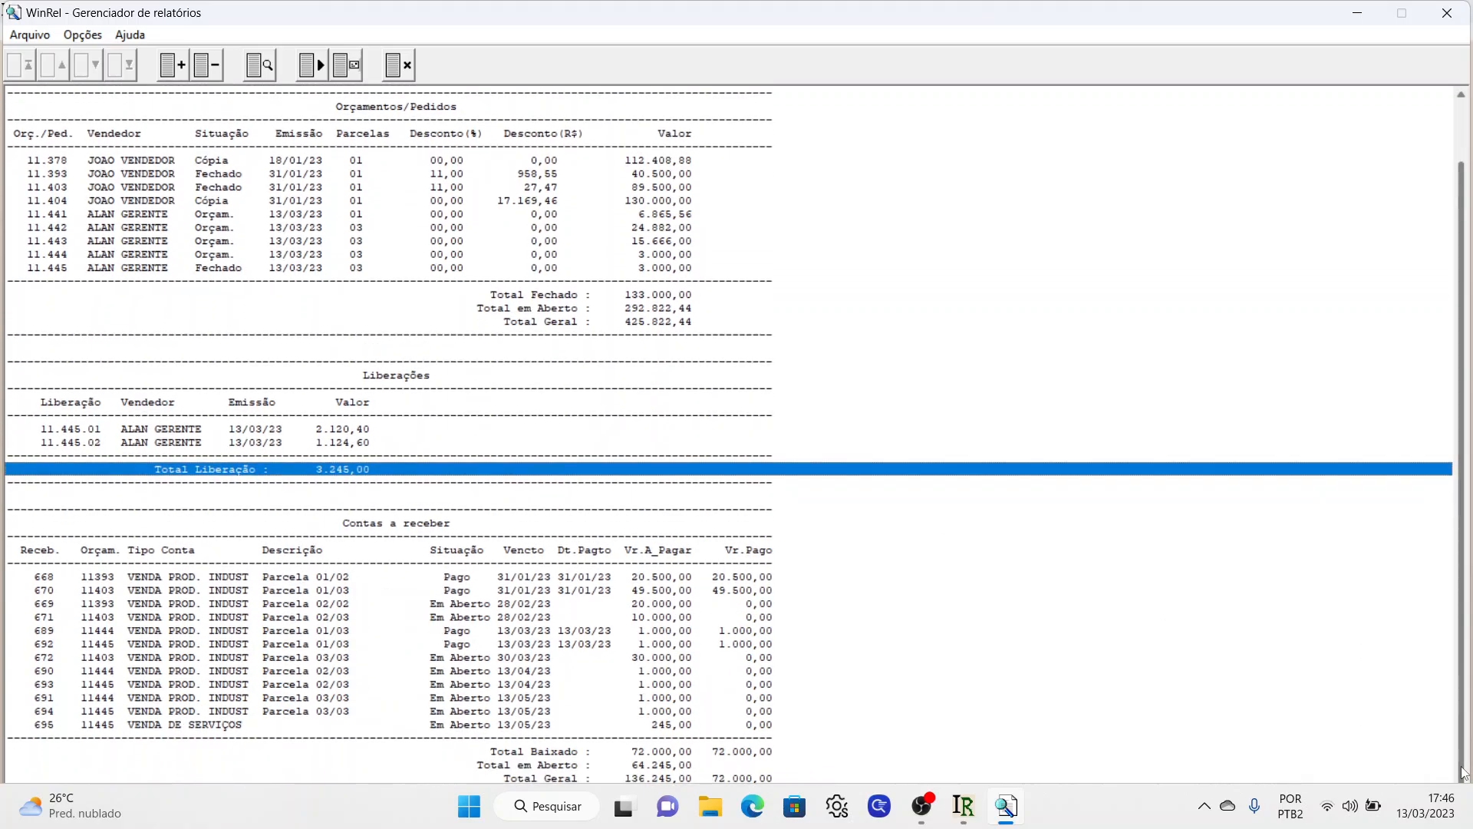
left_click(370, 577)
key("Up")
key("Up")
key("Up")
key("Up")
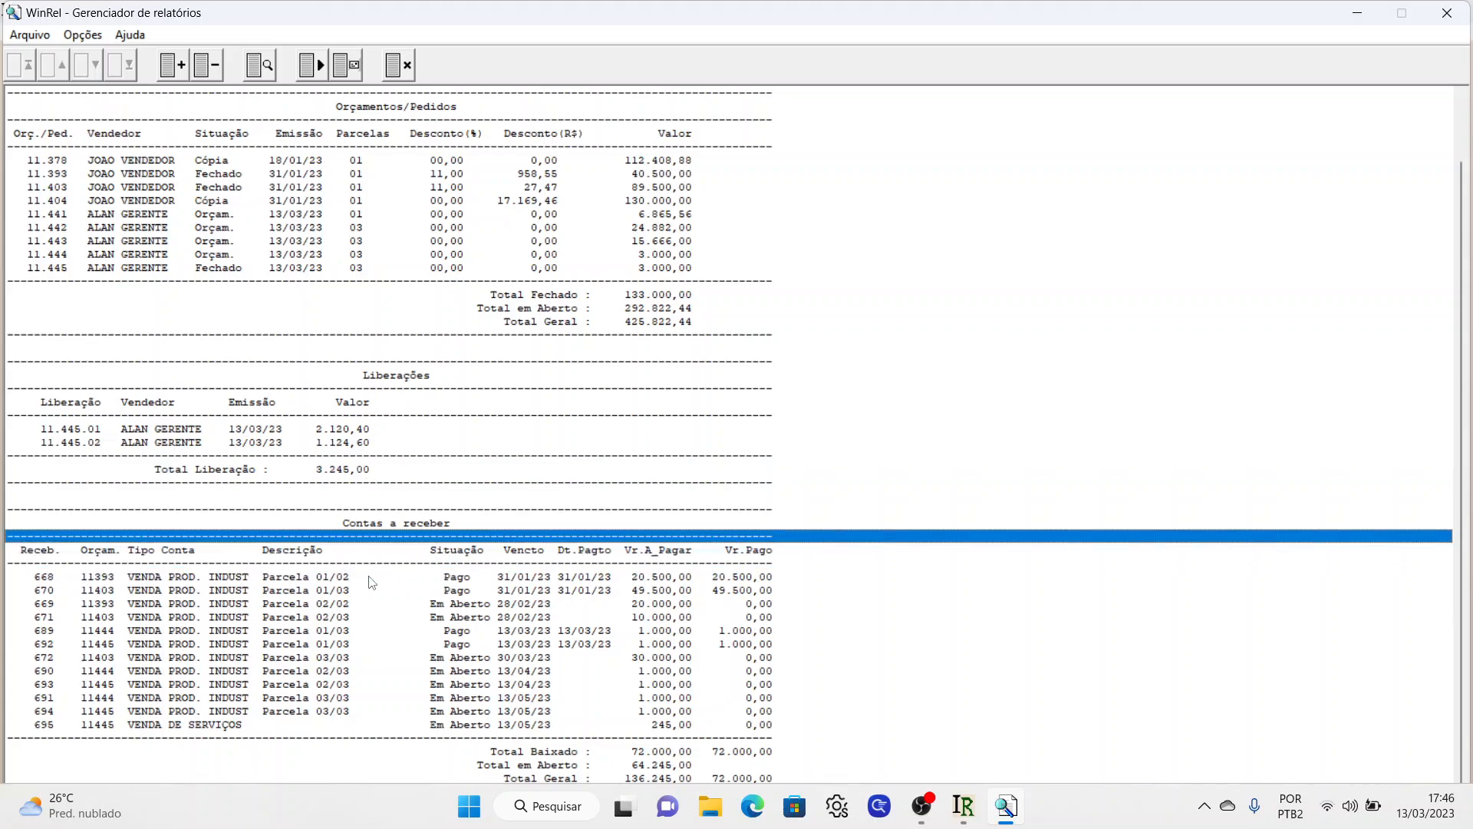
key("Down")
key("Down")
key("Down")
key("Down")
key("Down")
key("Down")
key("Down")
key("Down")
key("Down")
key("Down")
key("Down")
key("Down")
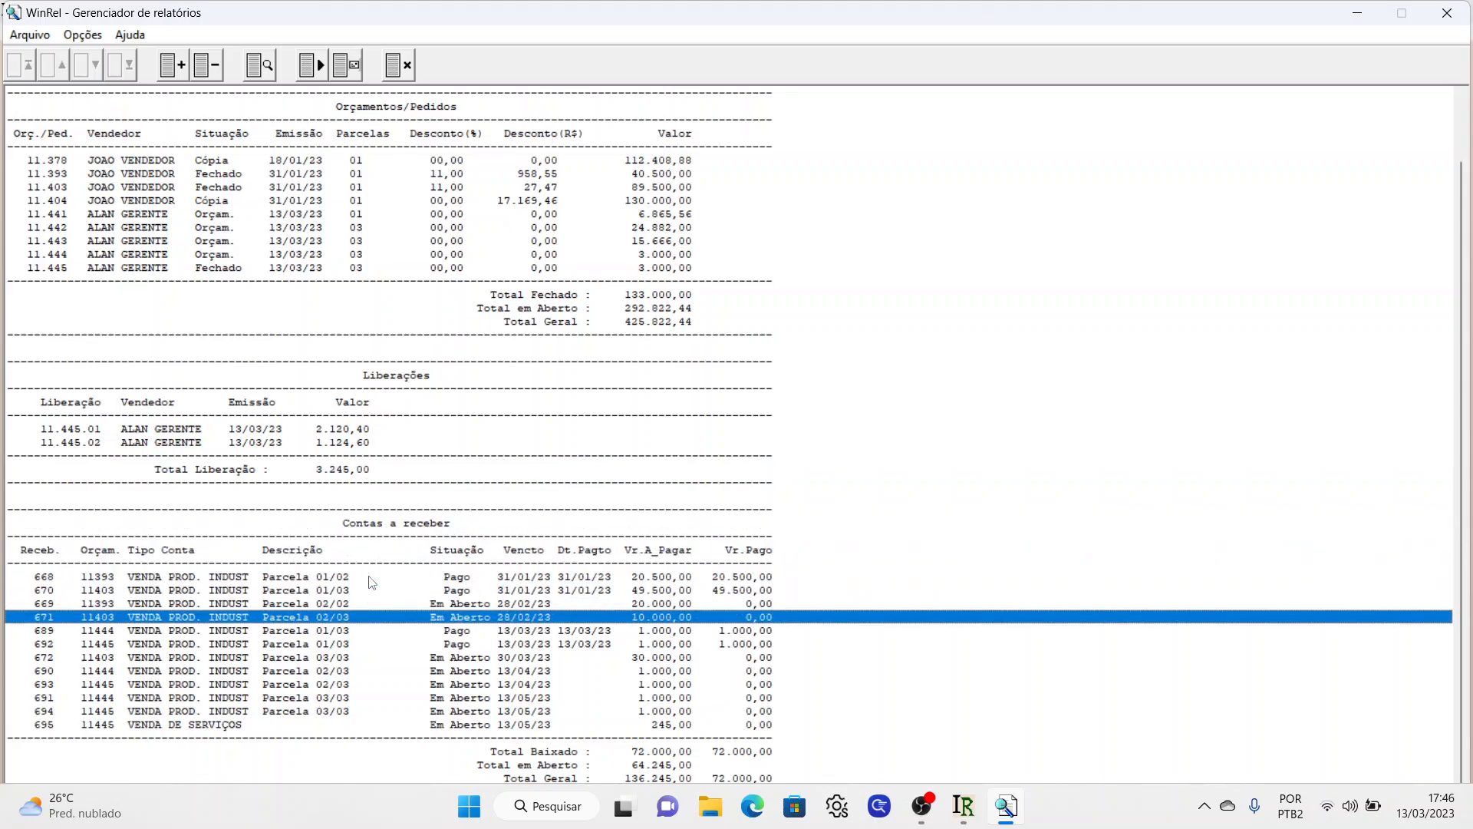
key("Down")
key("Down")
key("Down")
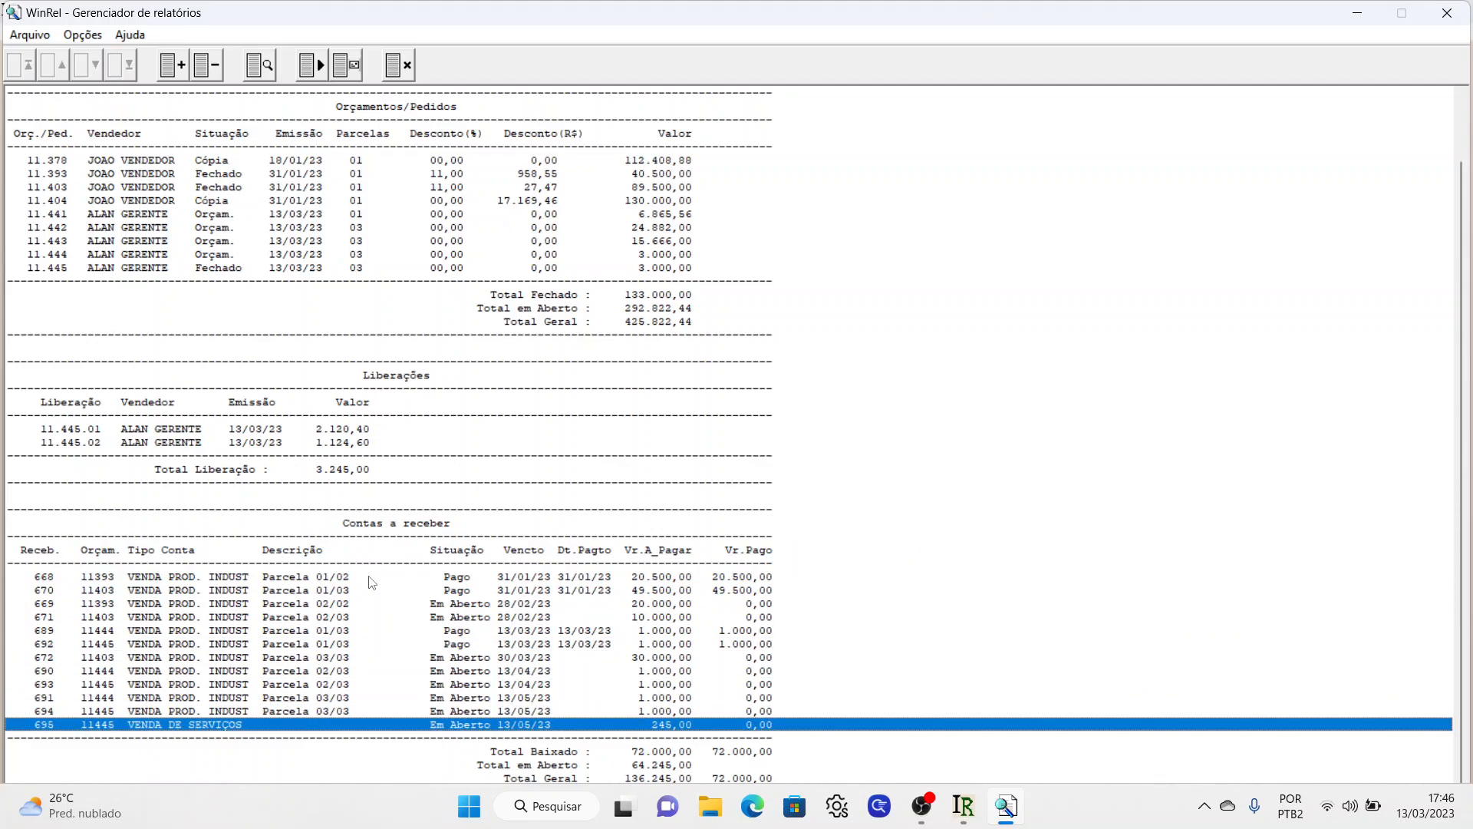
key("Up")
key("Up")
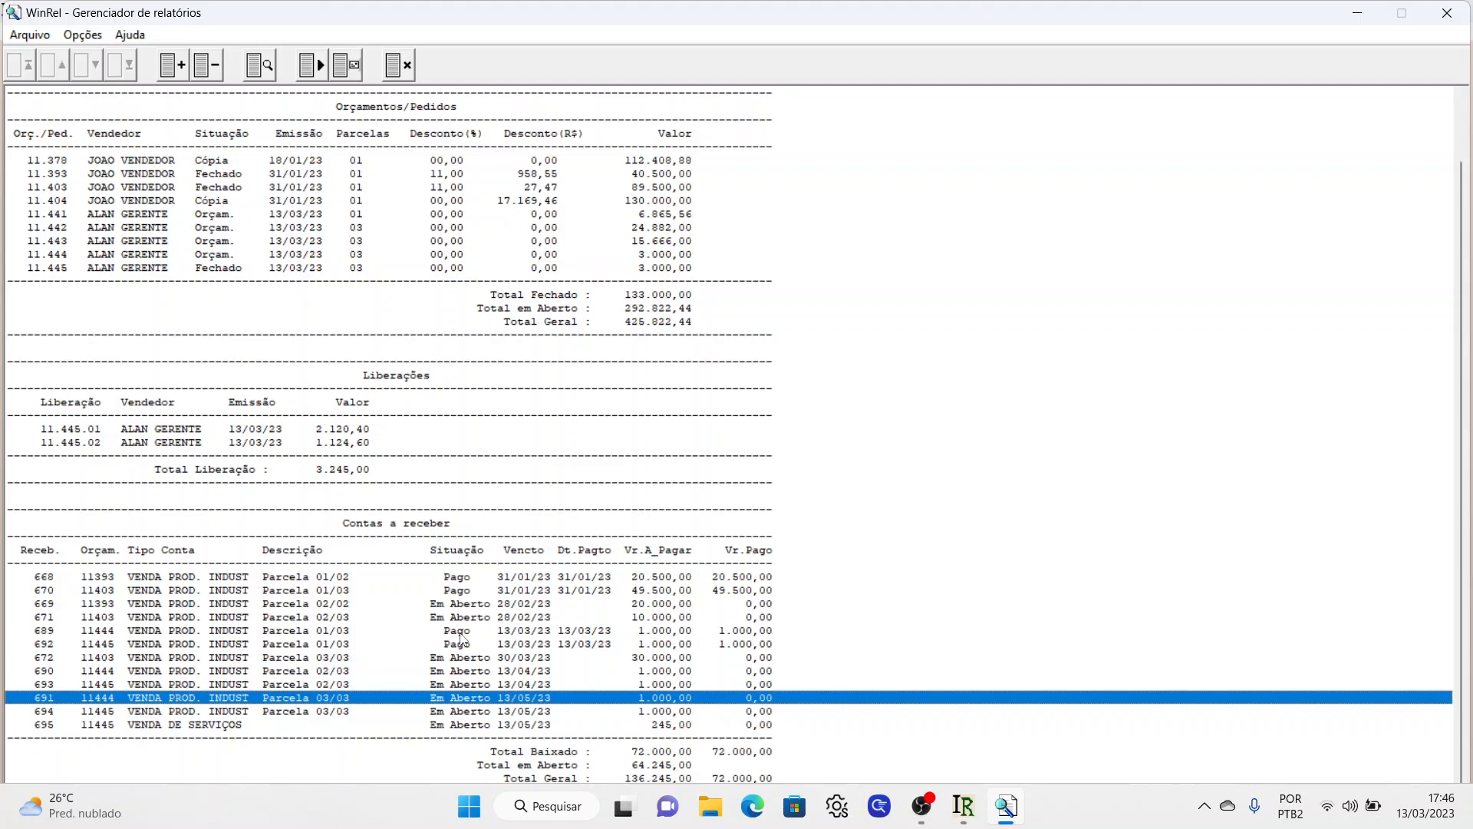
- Review the Contas a receber totals, then close the report and exit the Posição dos cliente form
left_click(568, 753)
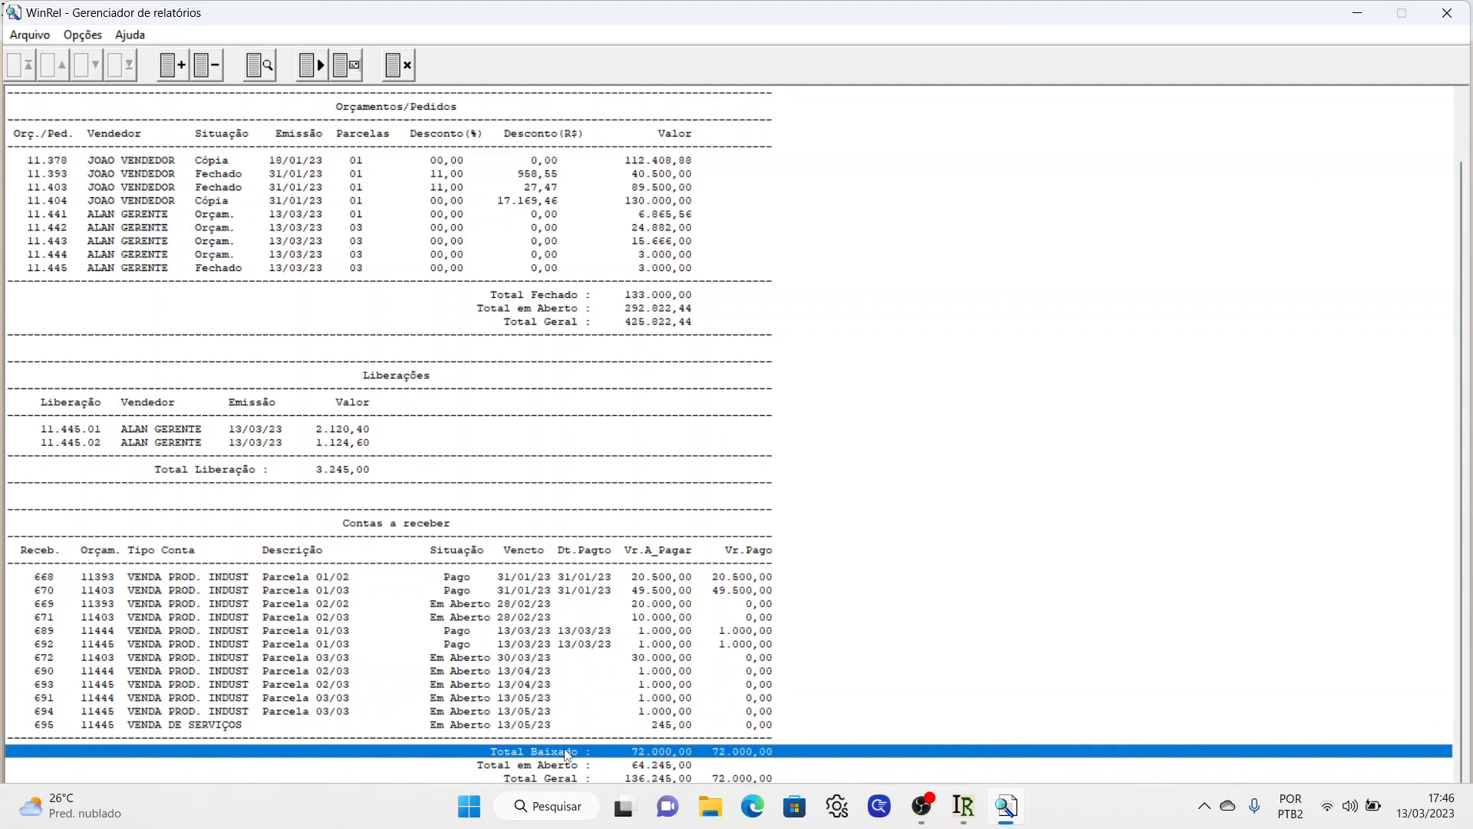
left_click(659, 765)
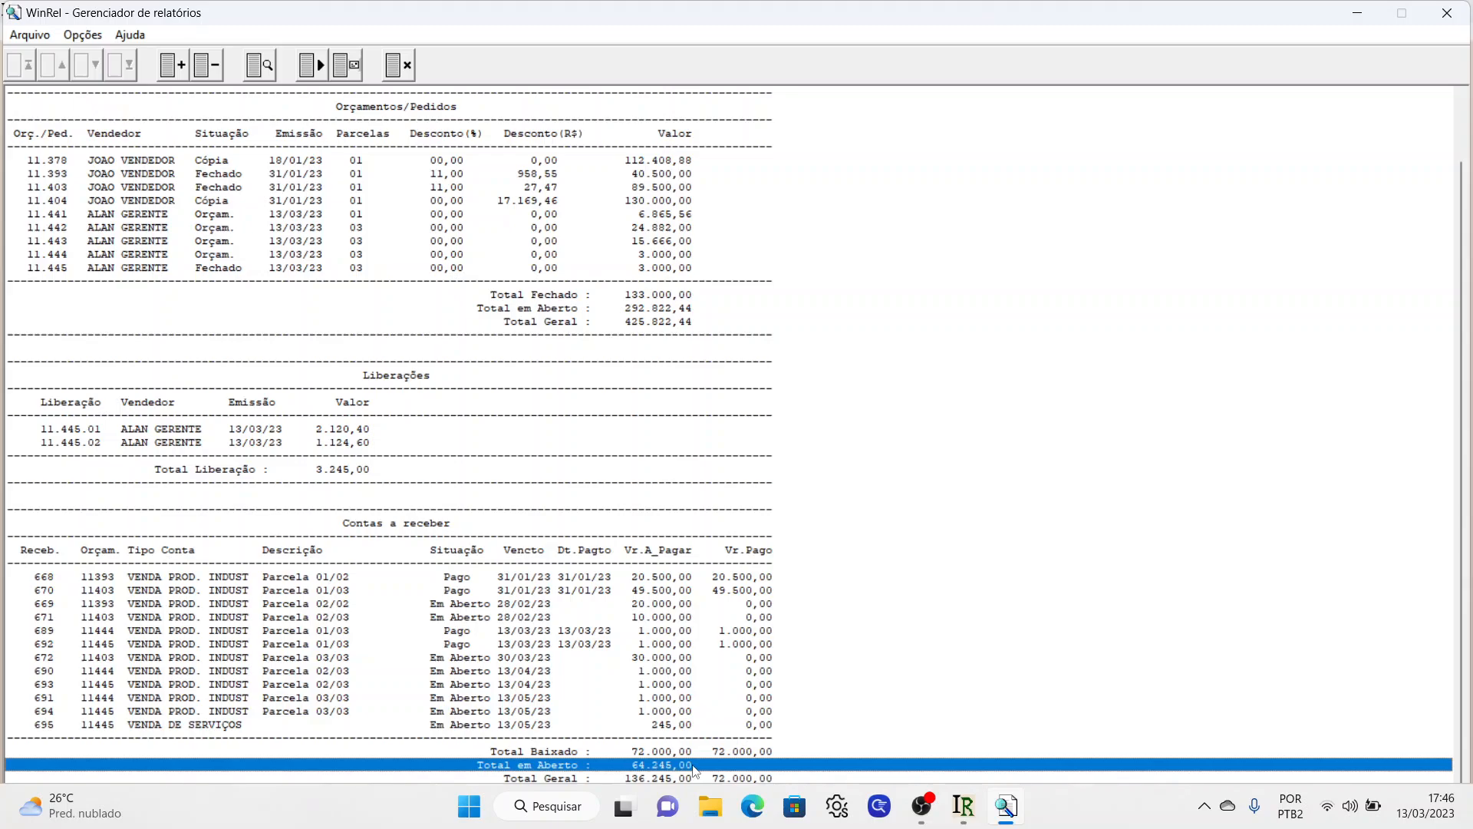
key("Down")
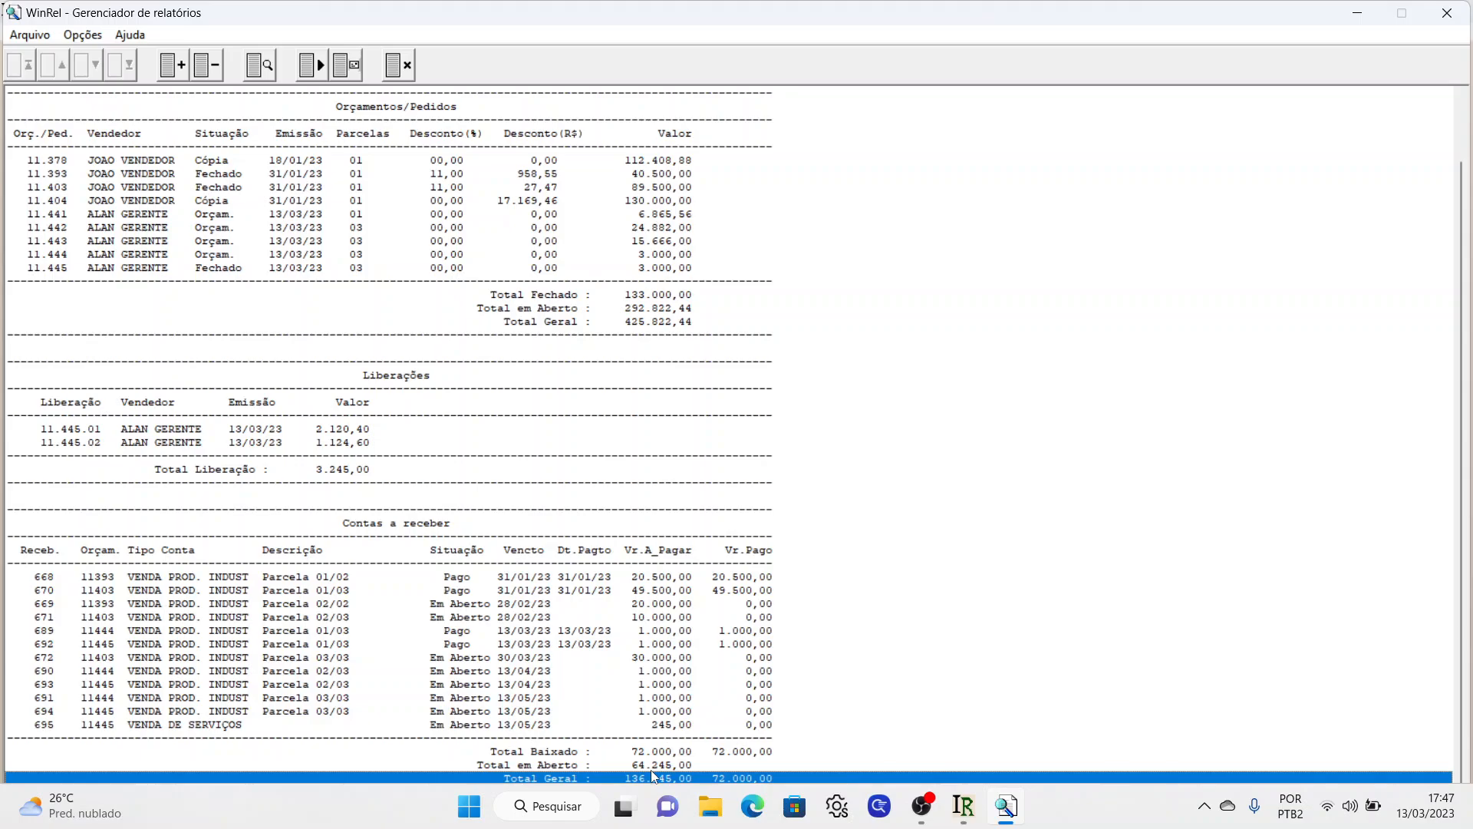
left_click(409, 77)
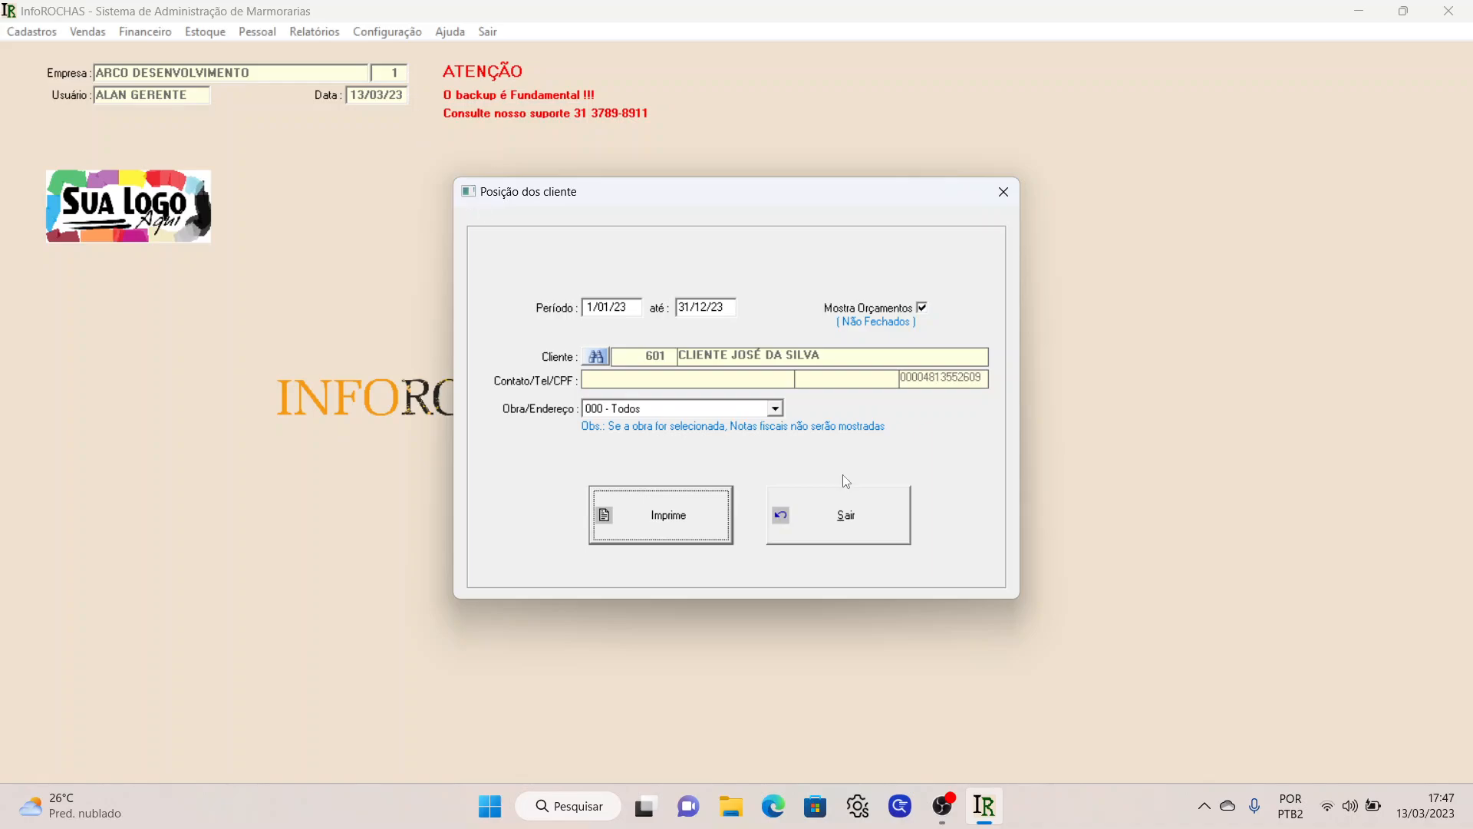
left_click(894, 536)
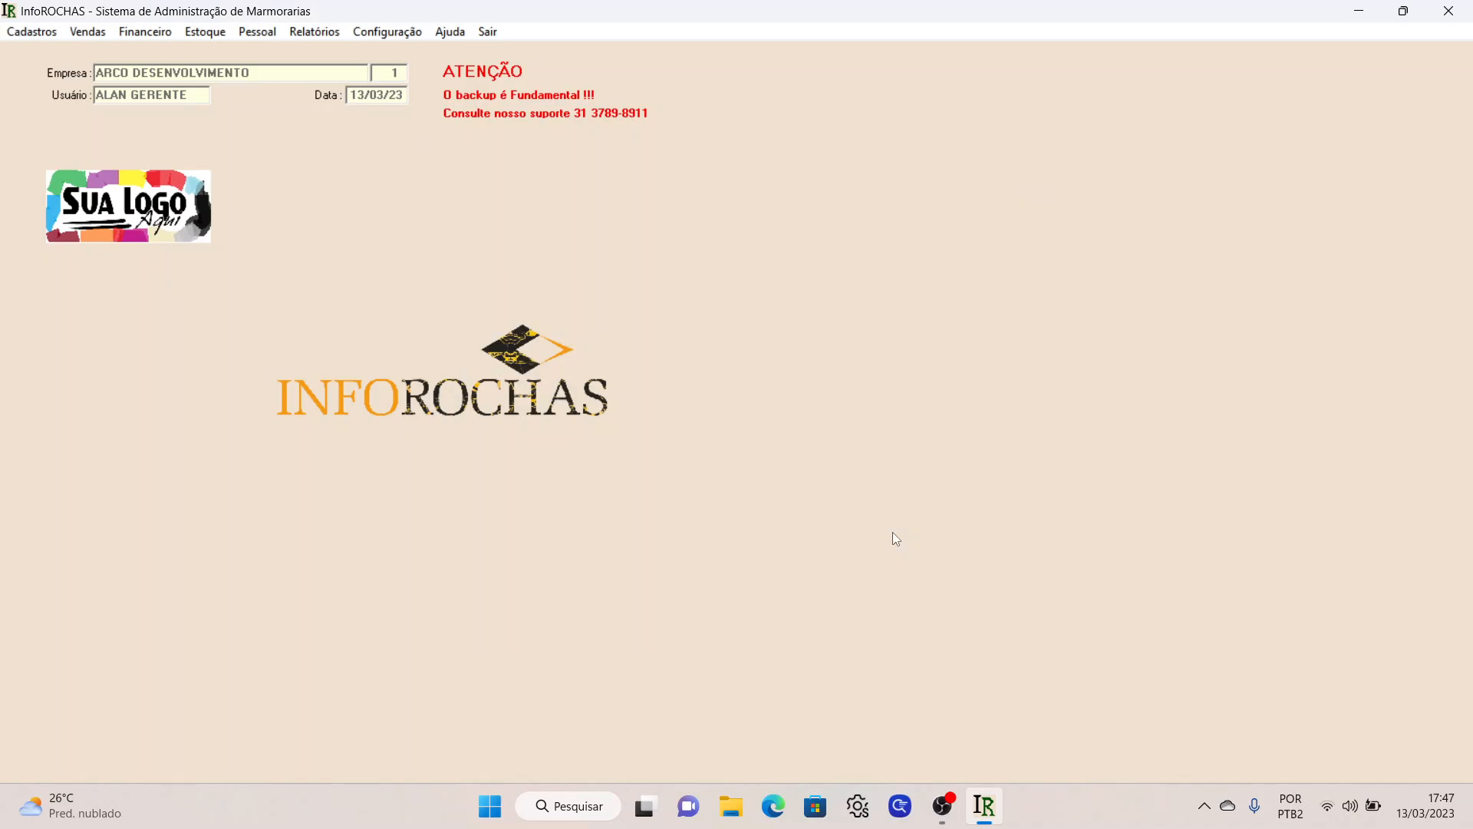
- Generate the Evolução das Contas report with final month 1/23, excluding the INTERNET account from printing and including it again beforehand
left_click(336, 35)
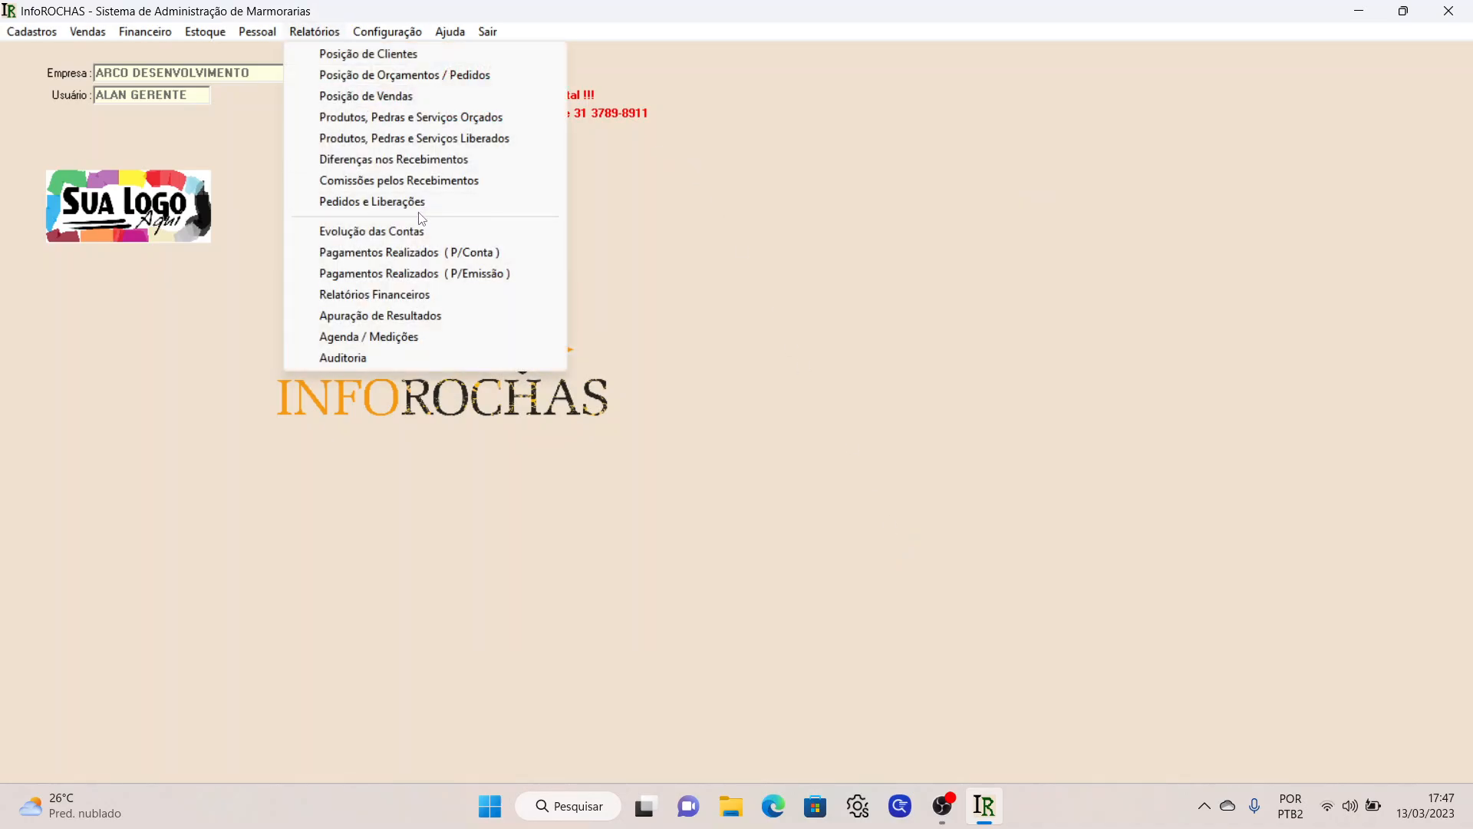
left_click(415, 233)
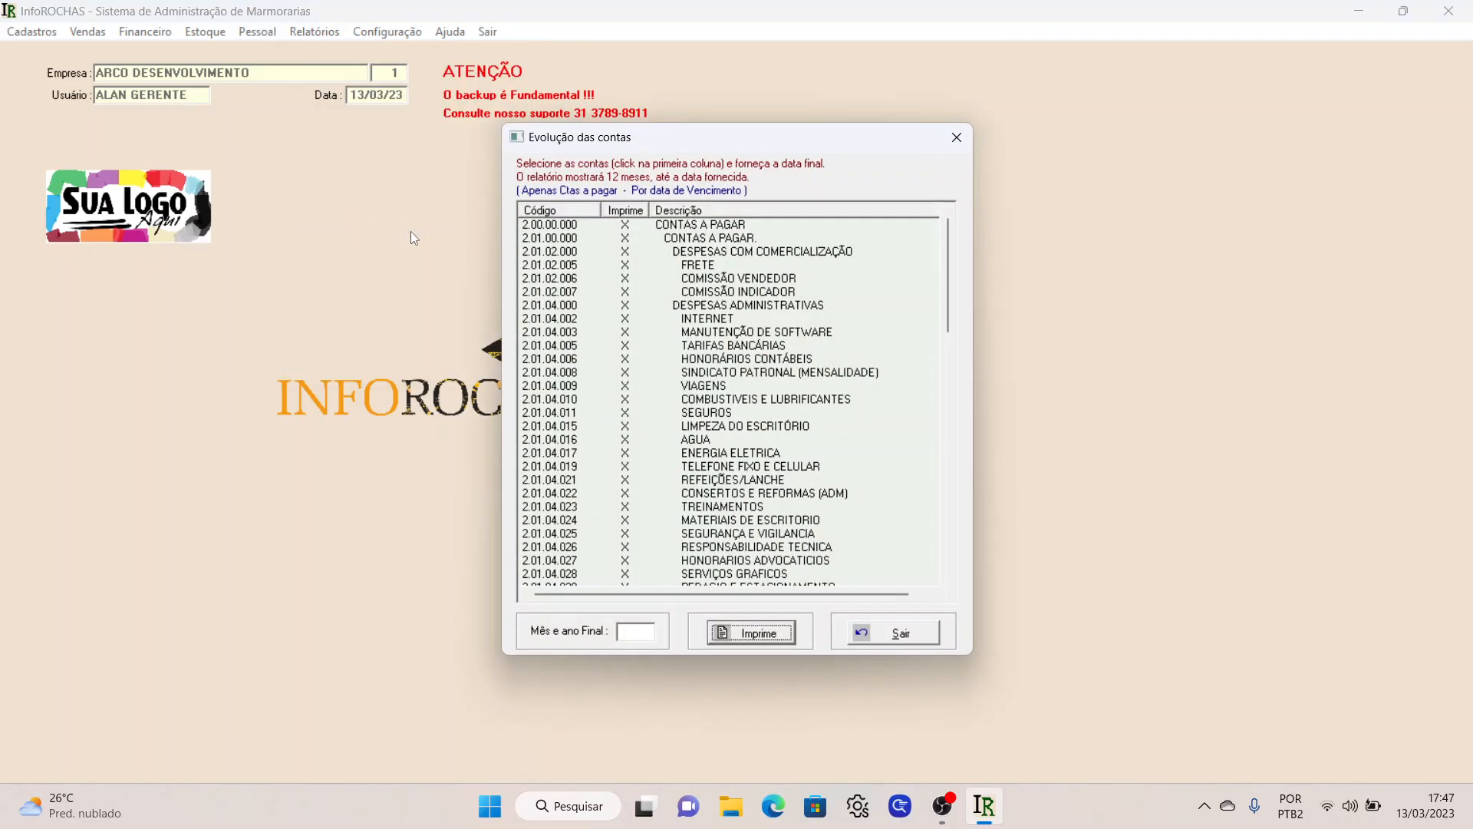
left_click(639, 630)
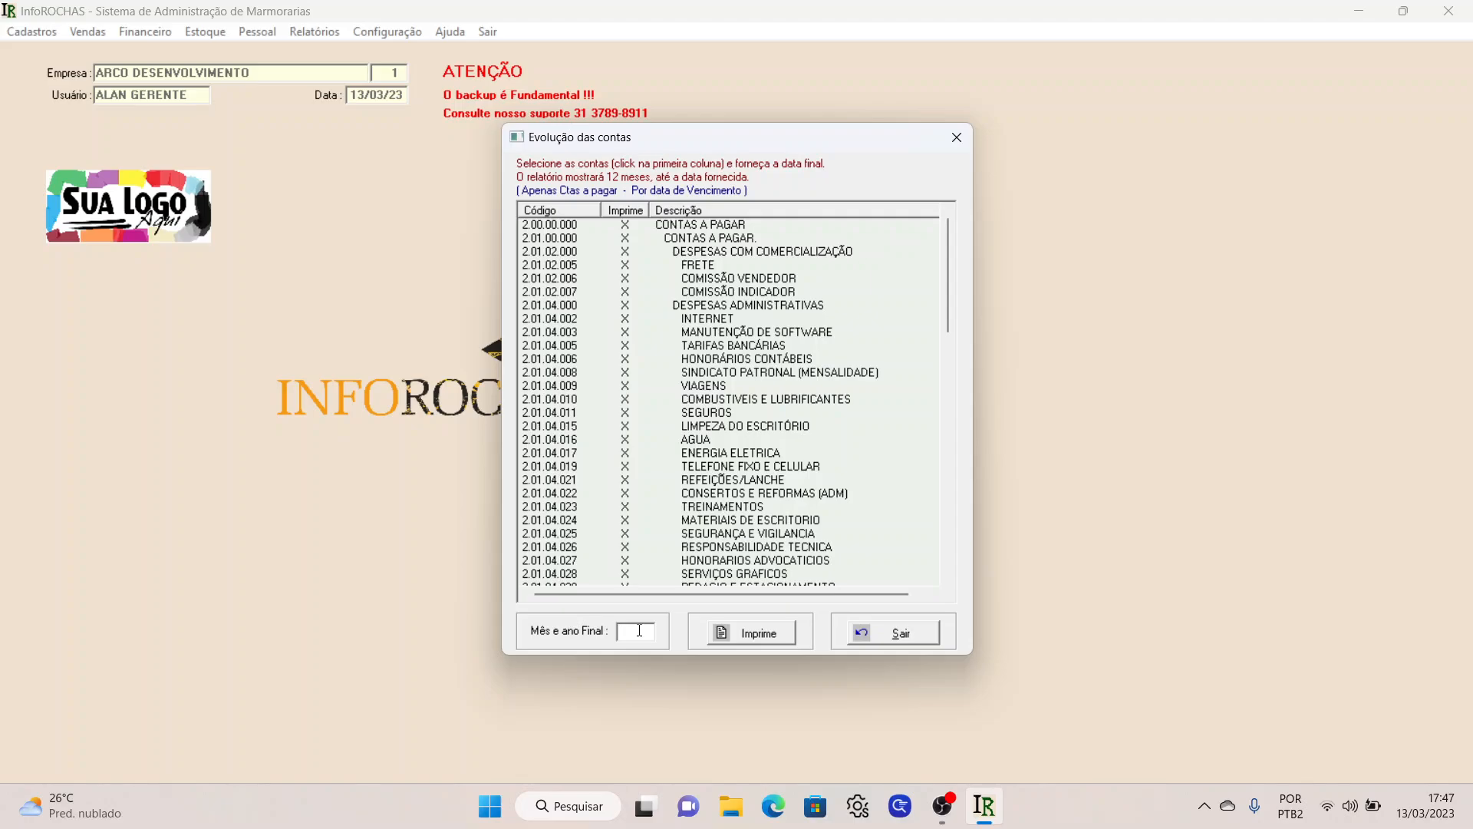
type("01/23")
key("Tab")
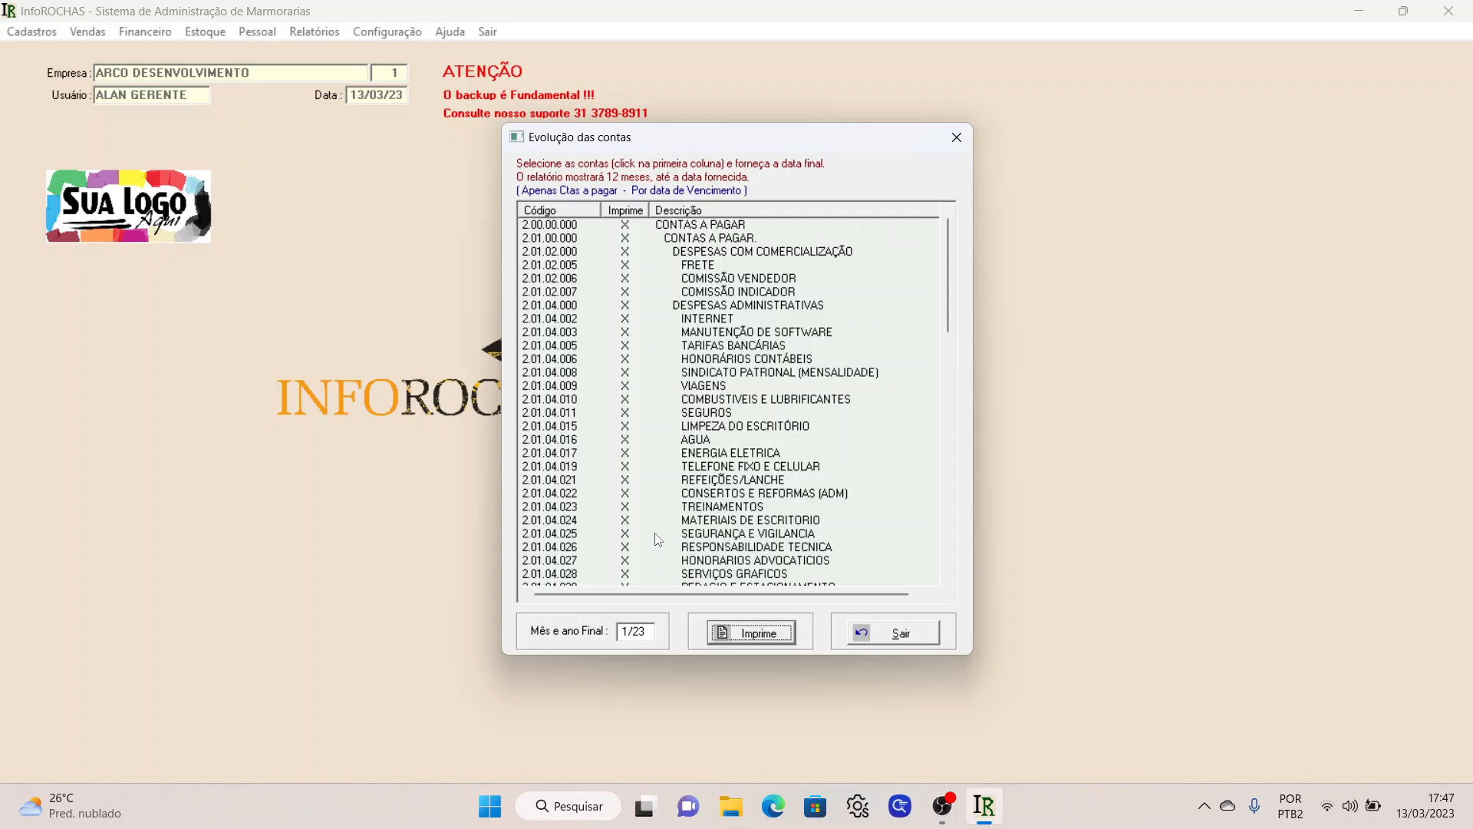
left_click(550, 321)
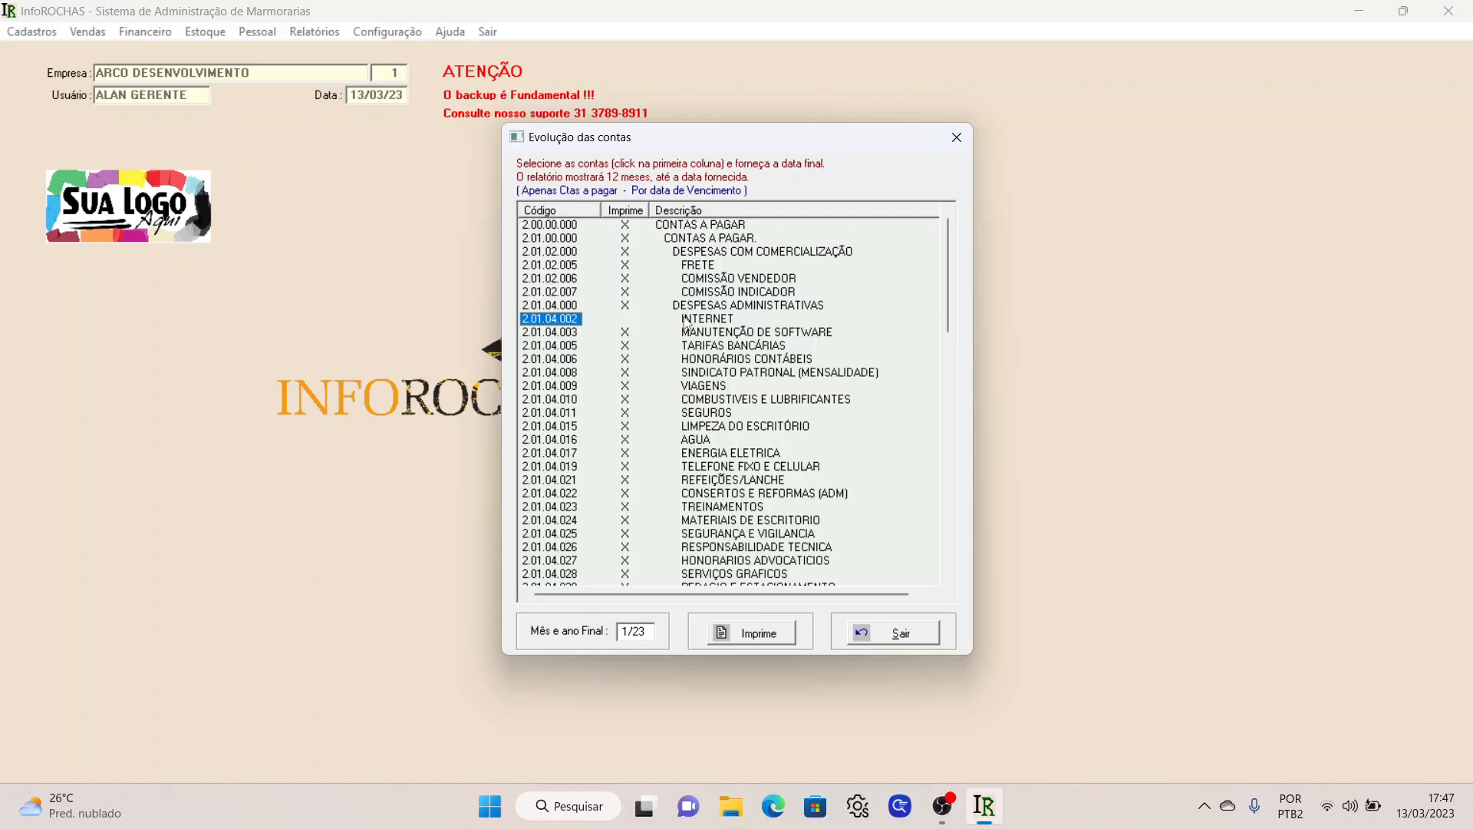
left_click(569, 321)
left_click(779, 643)
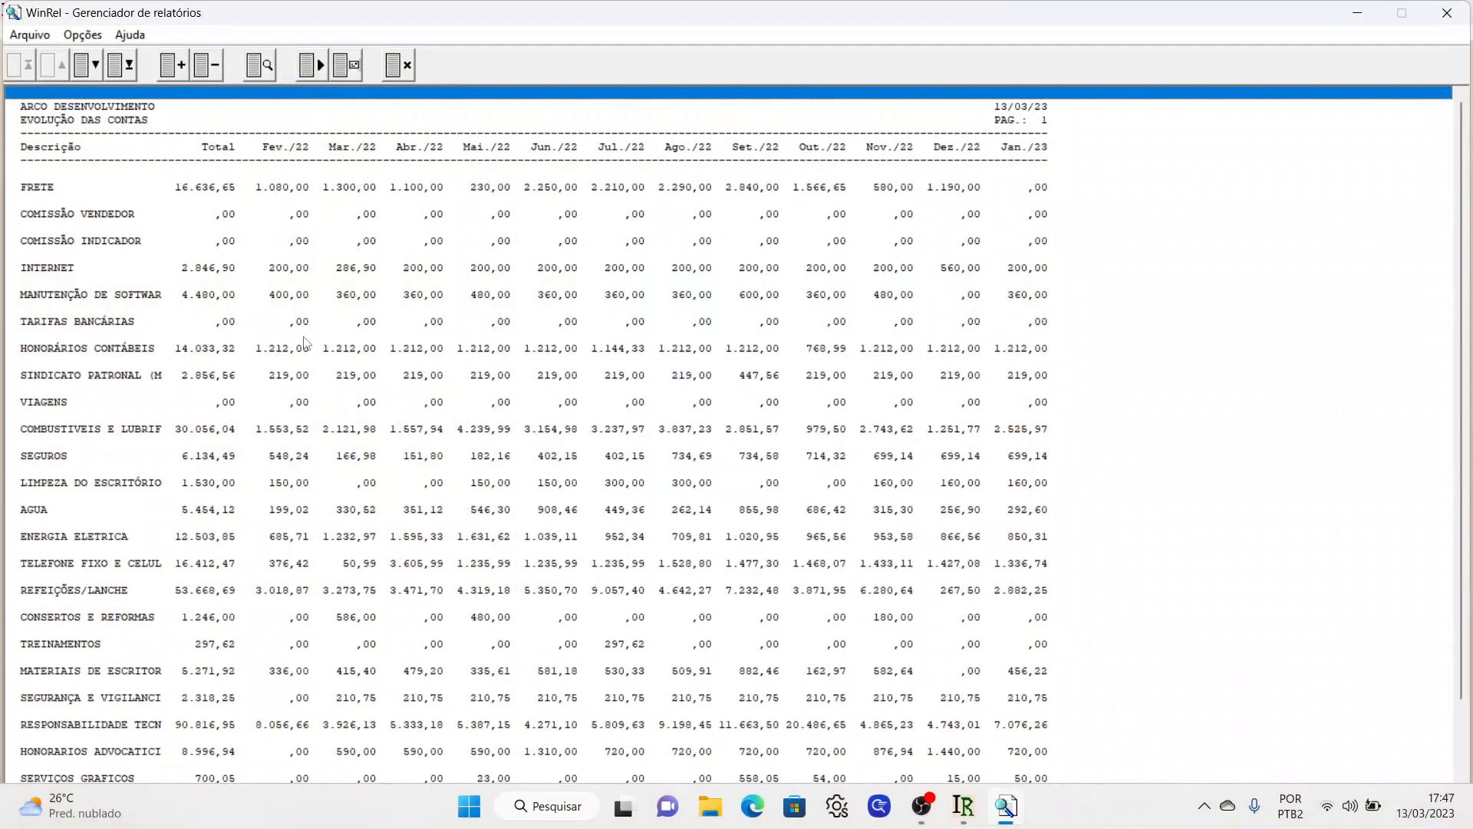
- Examine the monthly values of expense accounts such as FRETE, INTERNET, HONORÁRIOS CONTÁBEIS, SEGUROS and AGUA, and advance to the report's second page
left_click(89, 190)
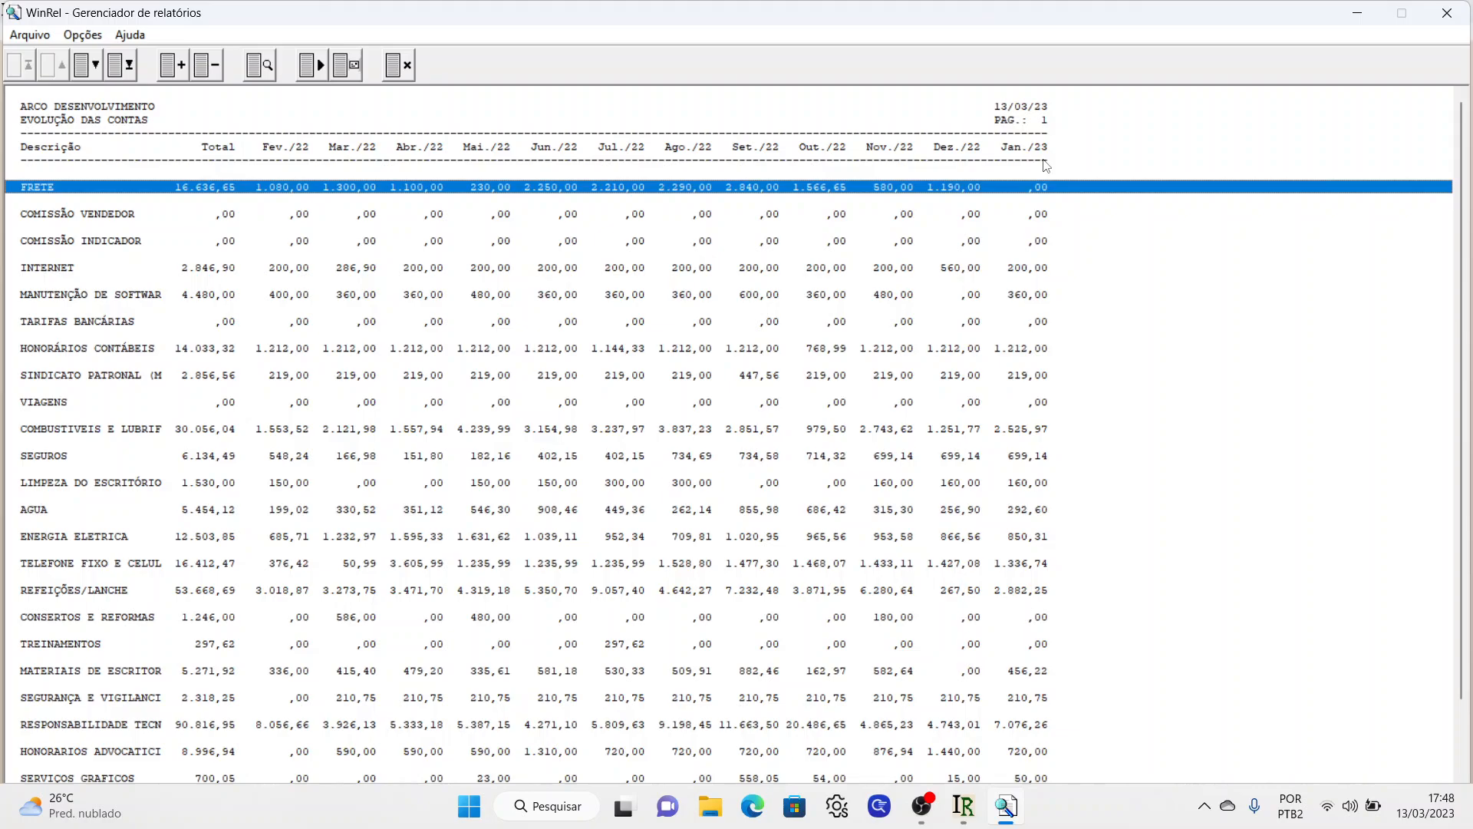
key("Down")
key("Down")
key("Down")
key("Down")
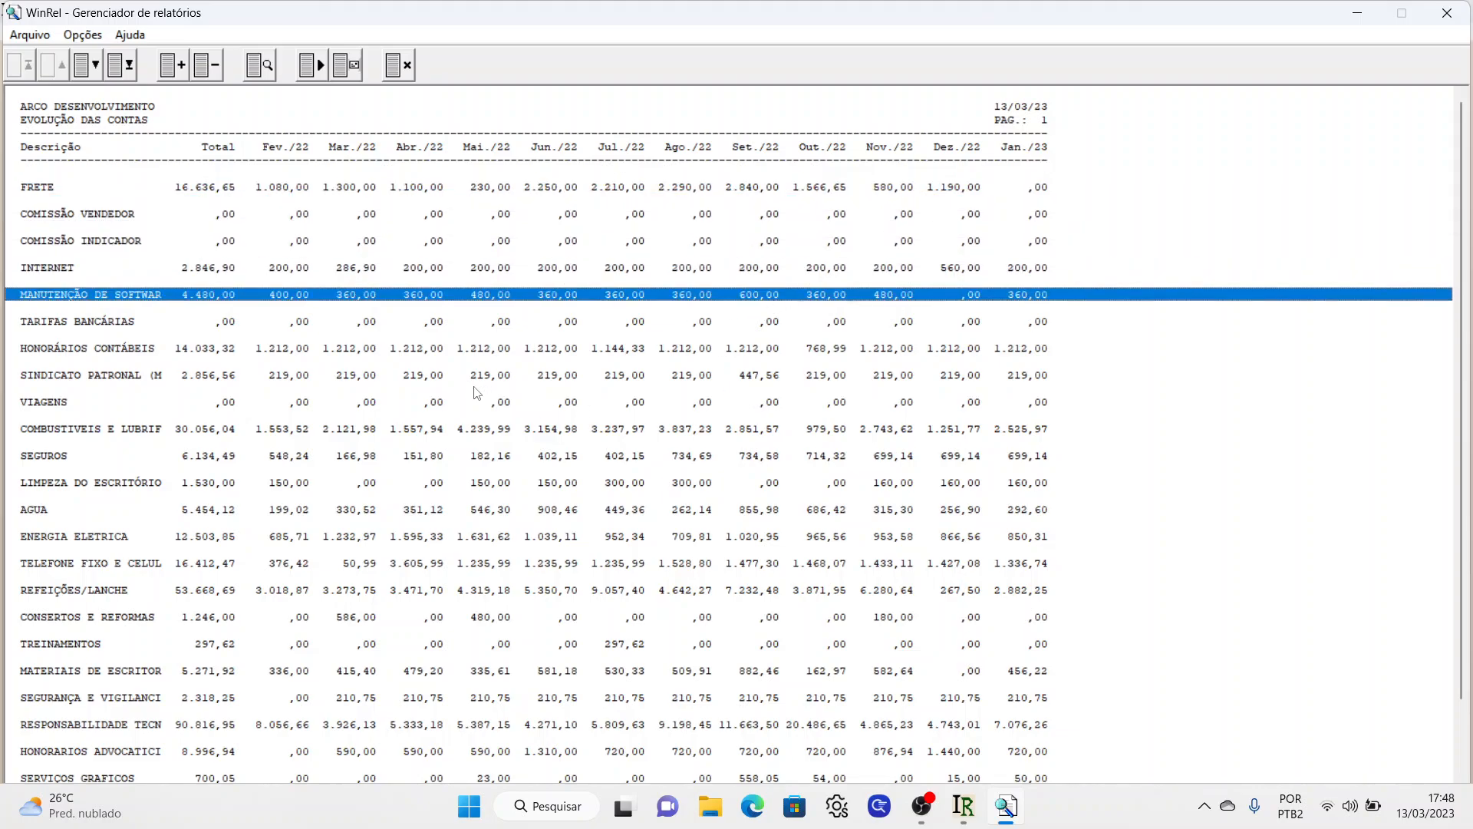
left_click(224, 273)
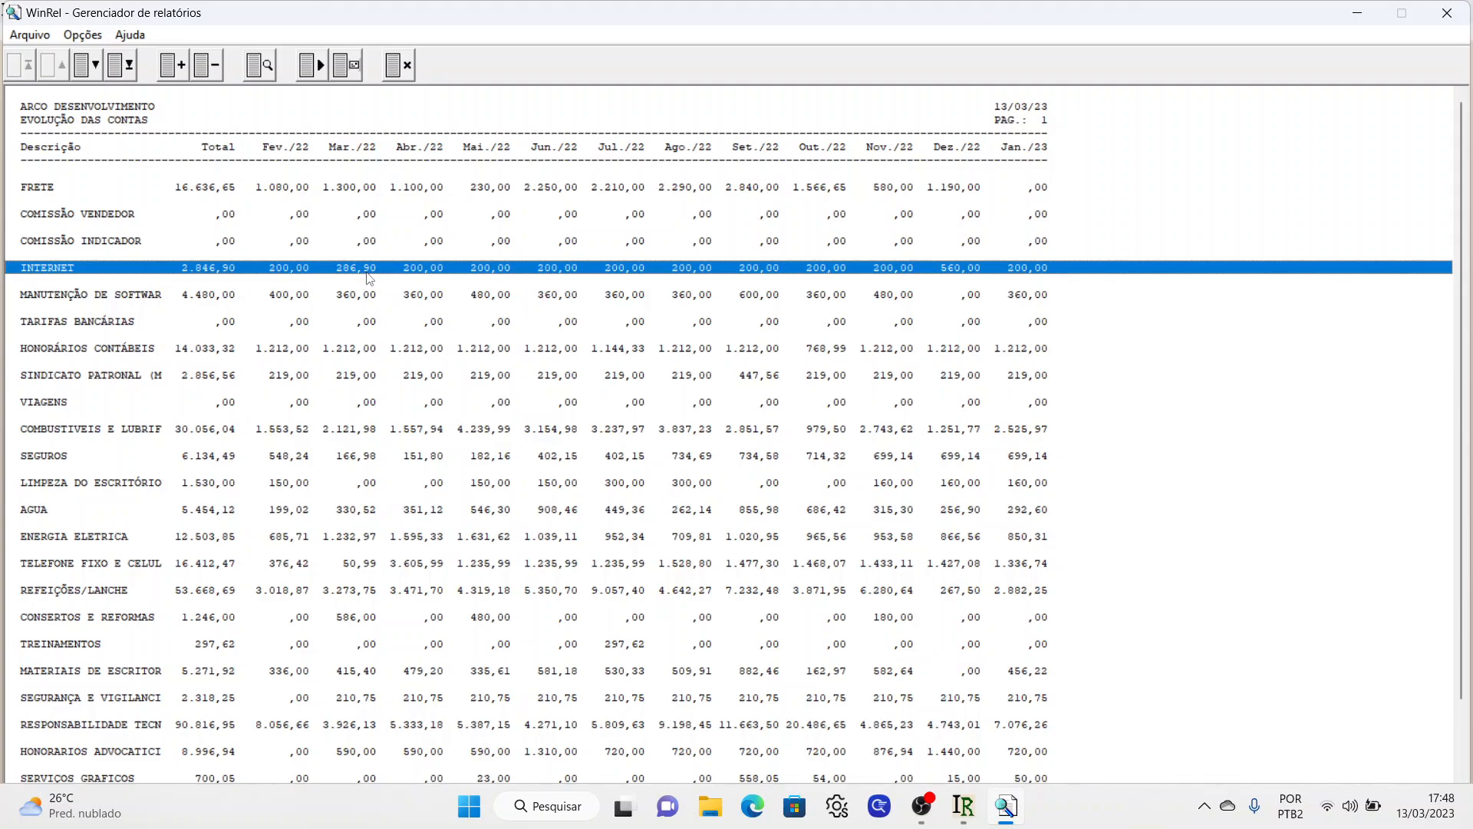
key("Up")
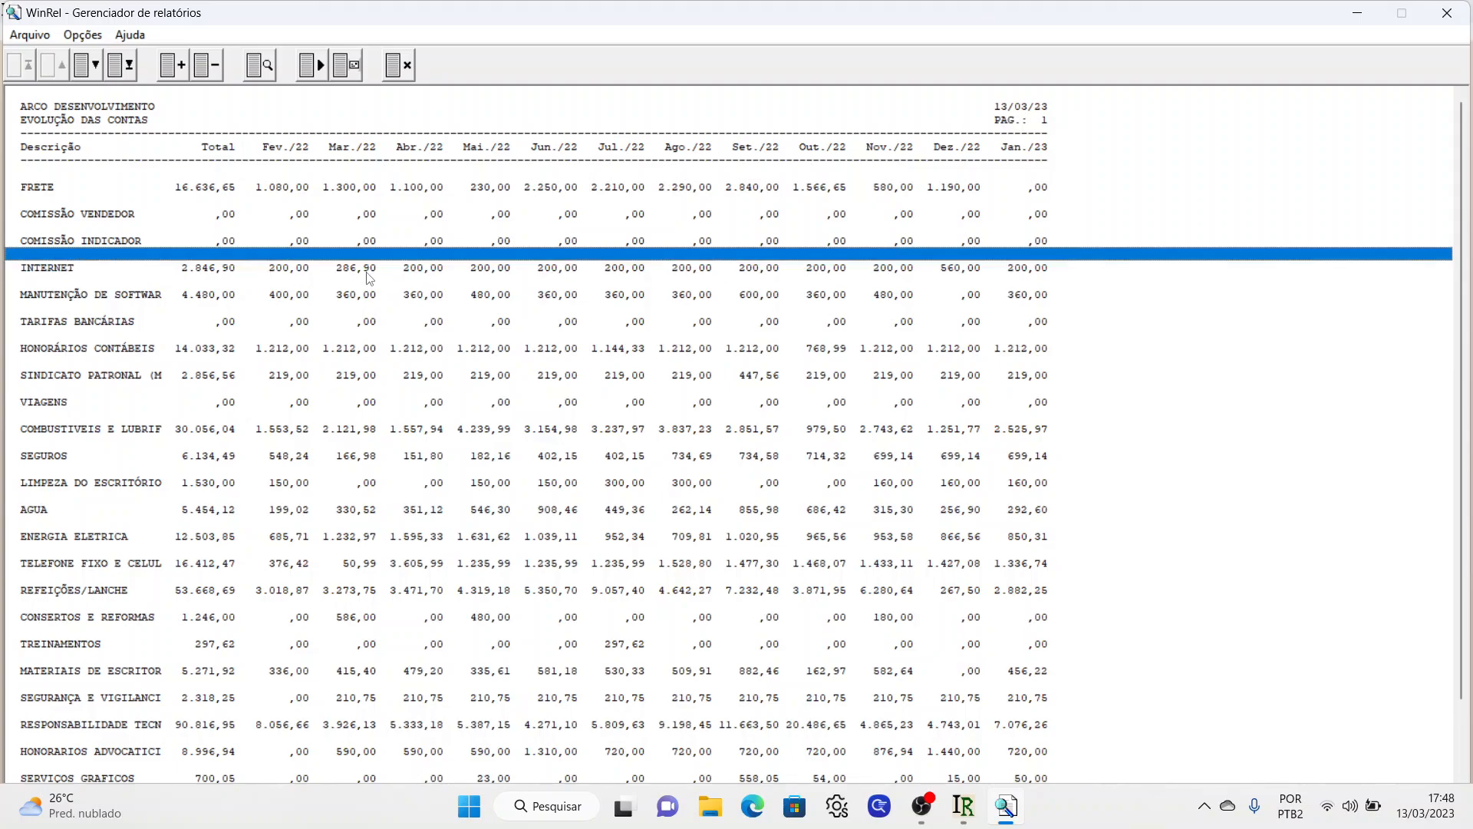
key("Down")
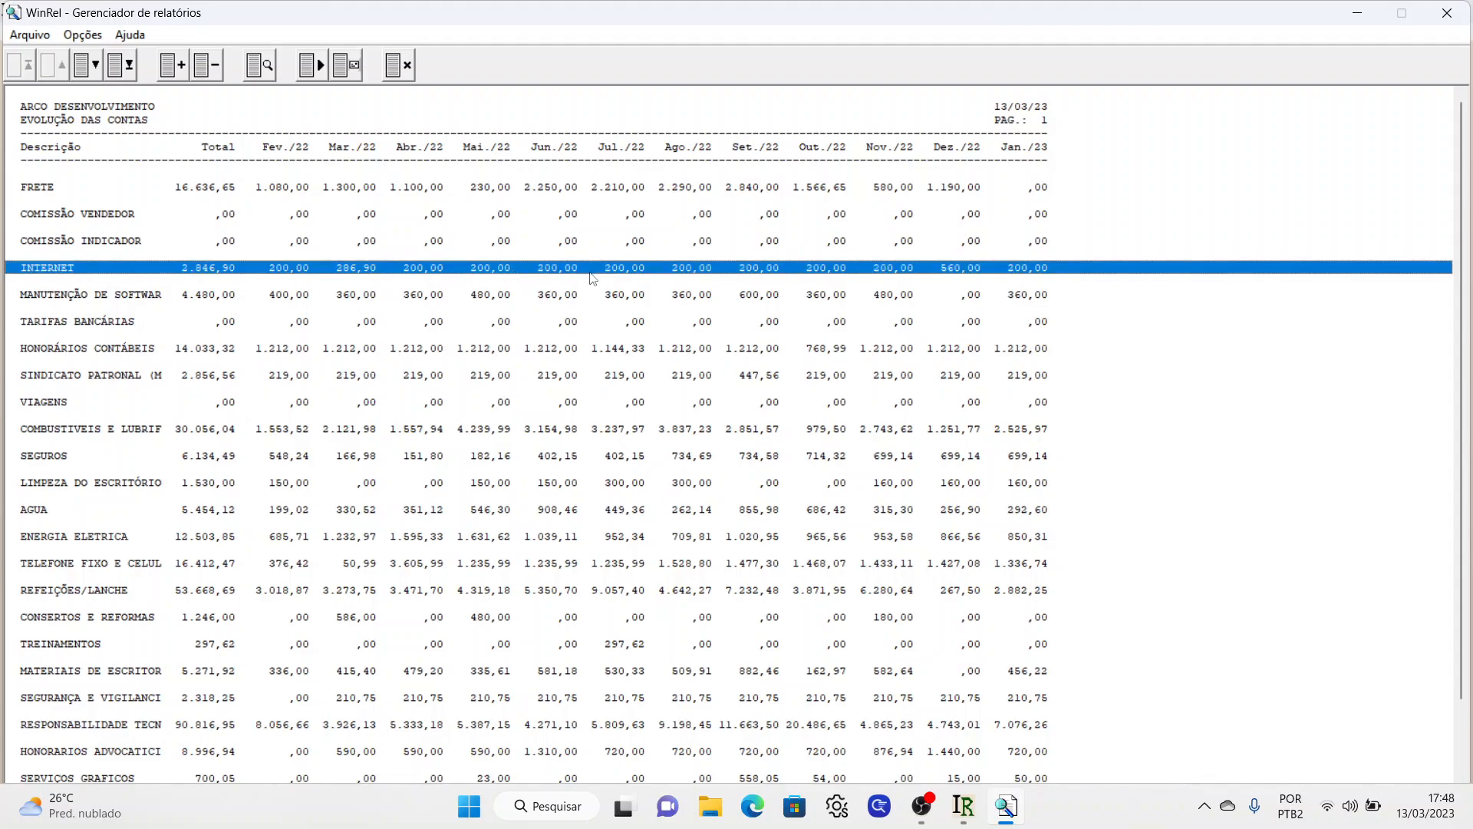
left_click(390, 350)
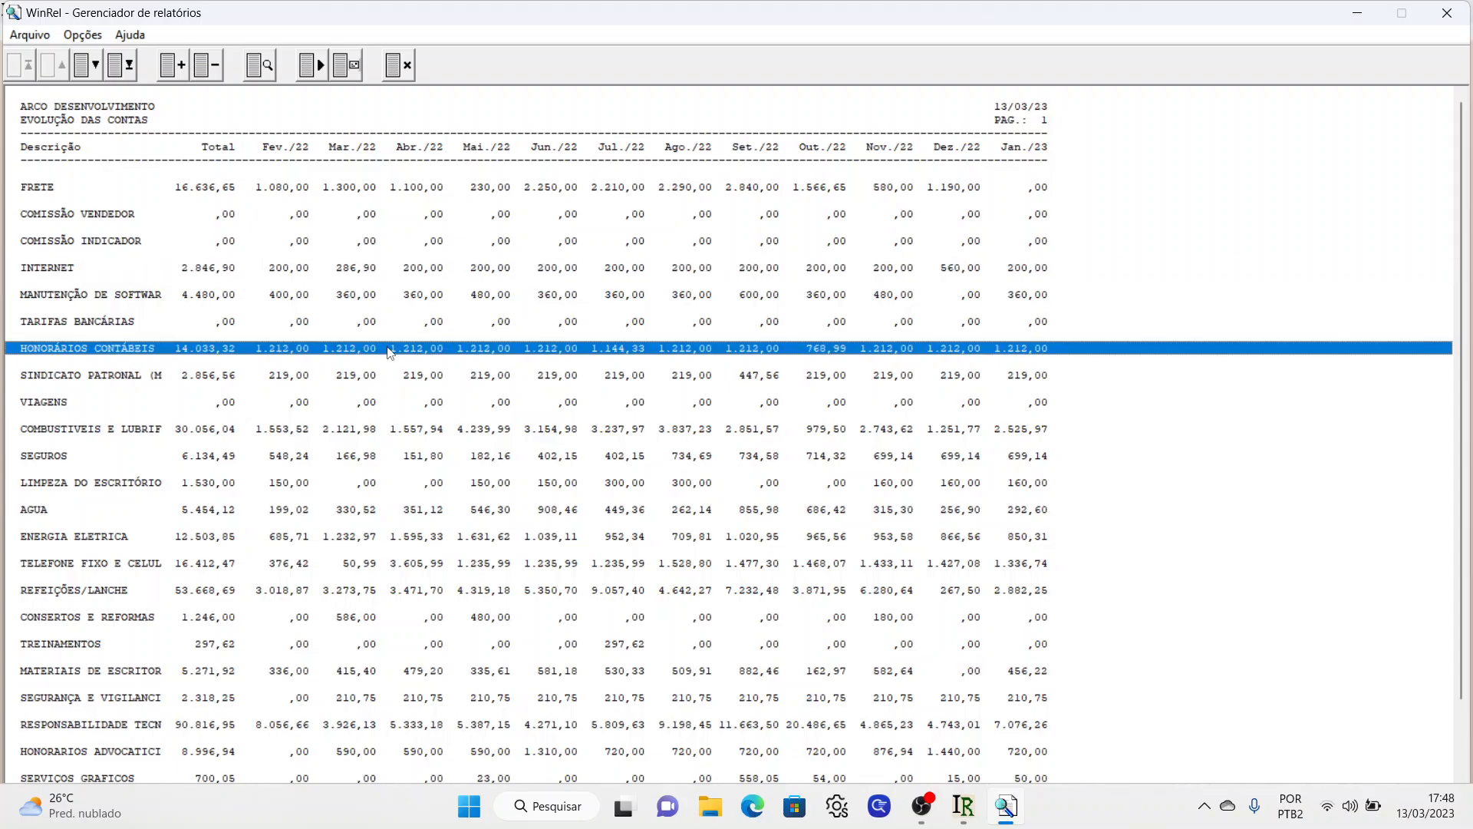
left_click(375, 458)
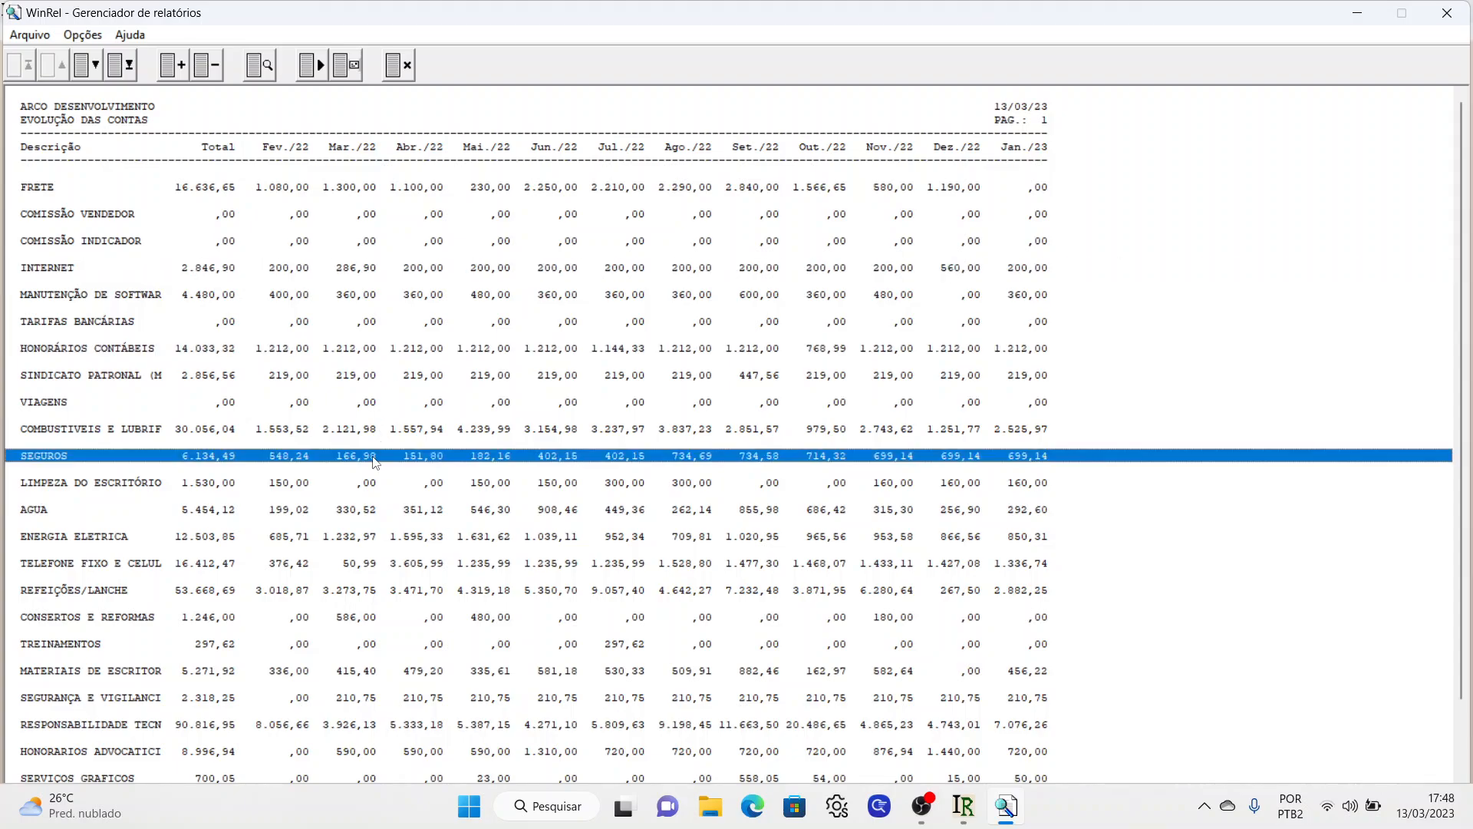
left_click(385, 513)
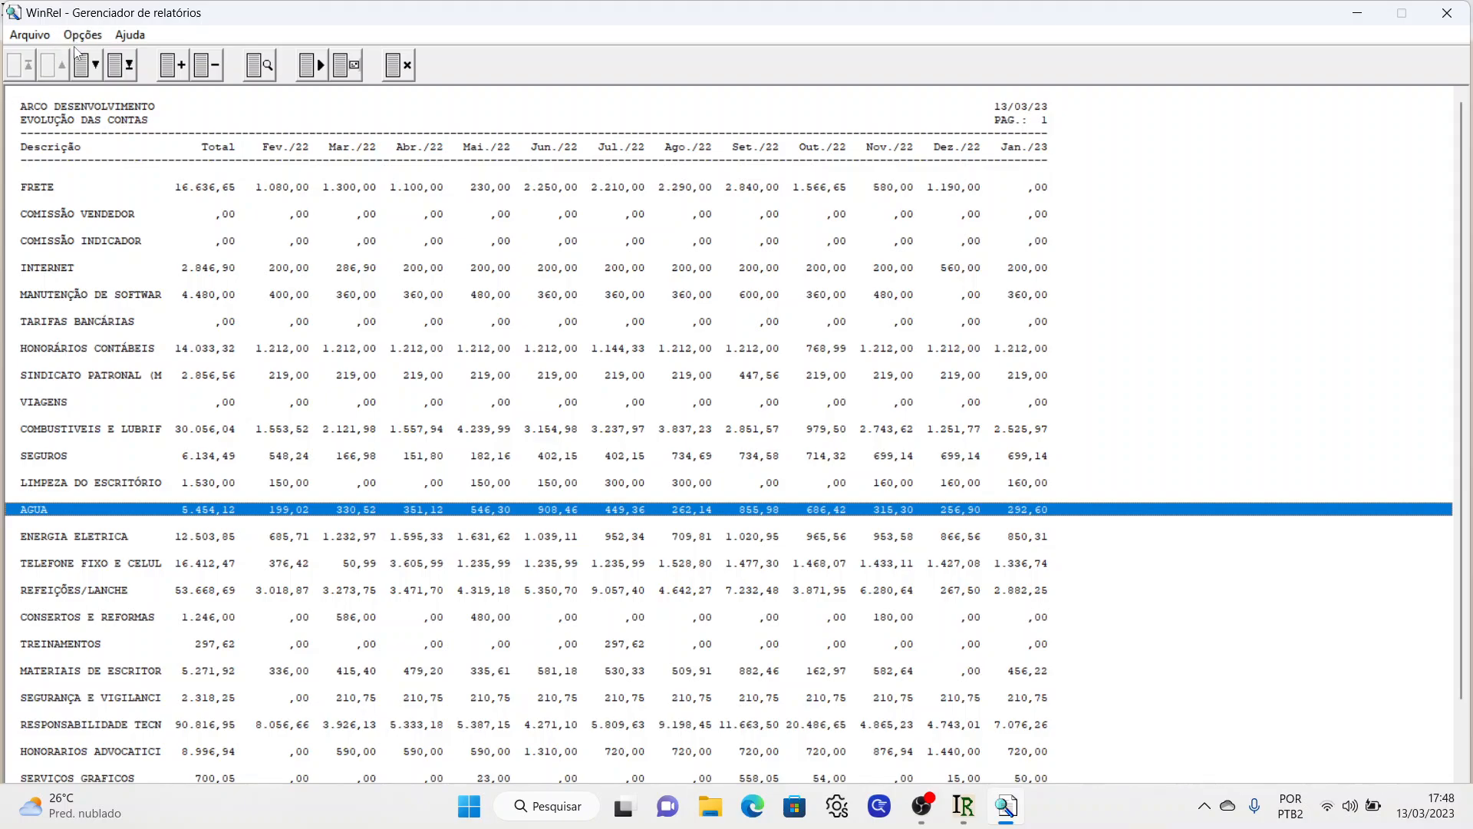
left_click(89, 65)
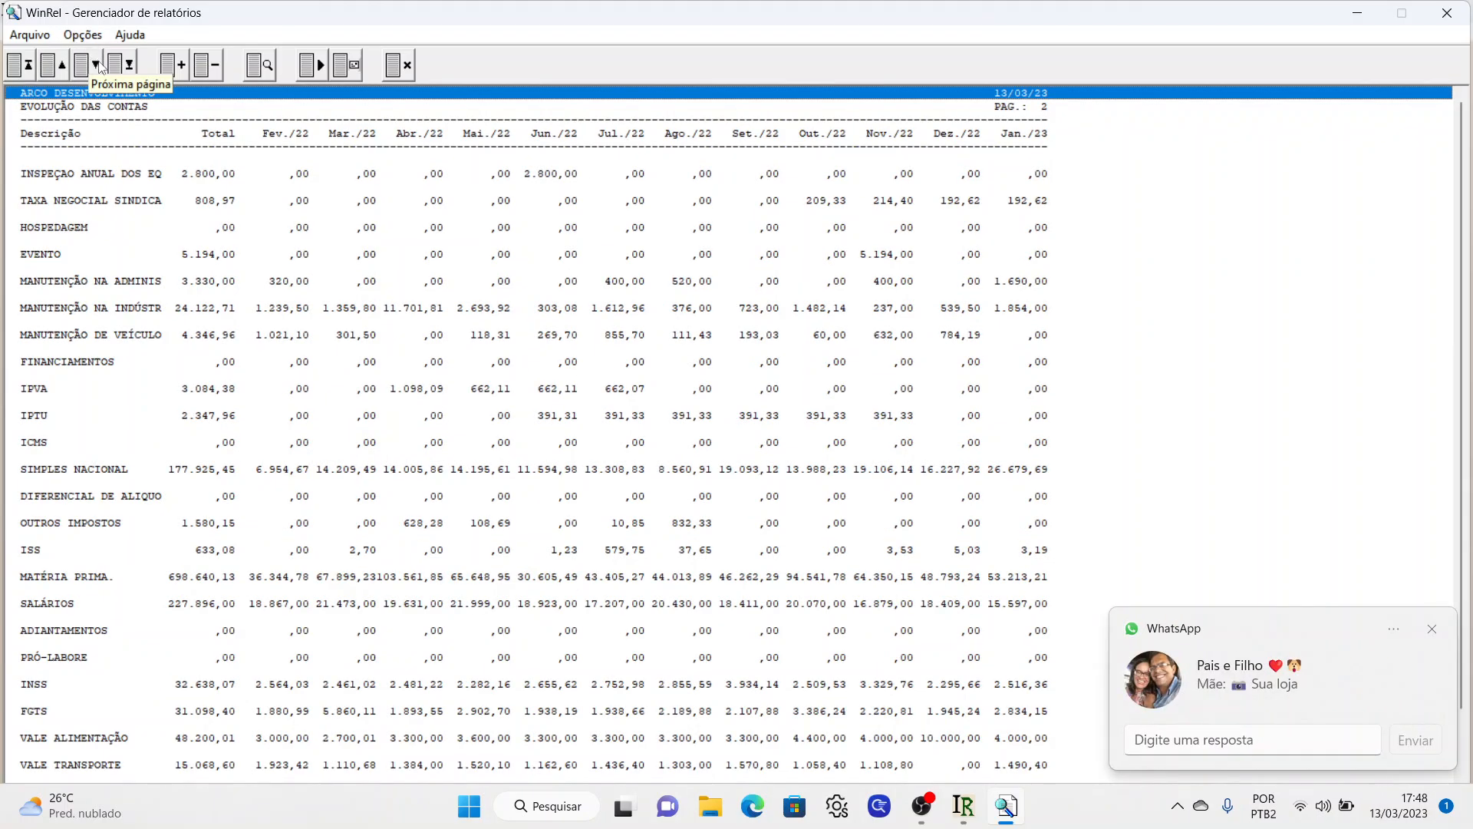
- View the last page of the Evolução das Contas report, then close the report and exit its form
left_click(98, 66)
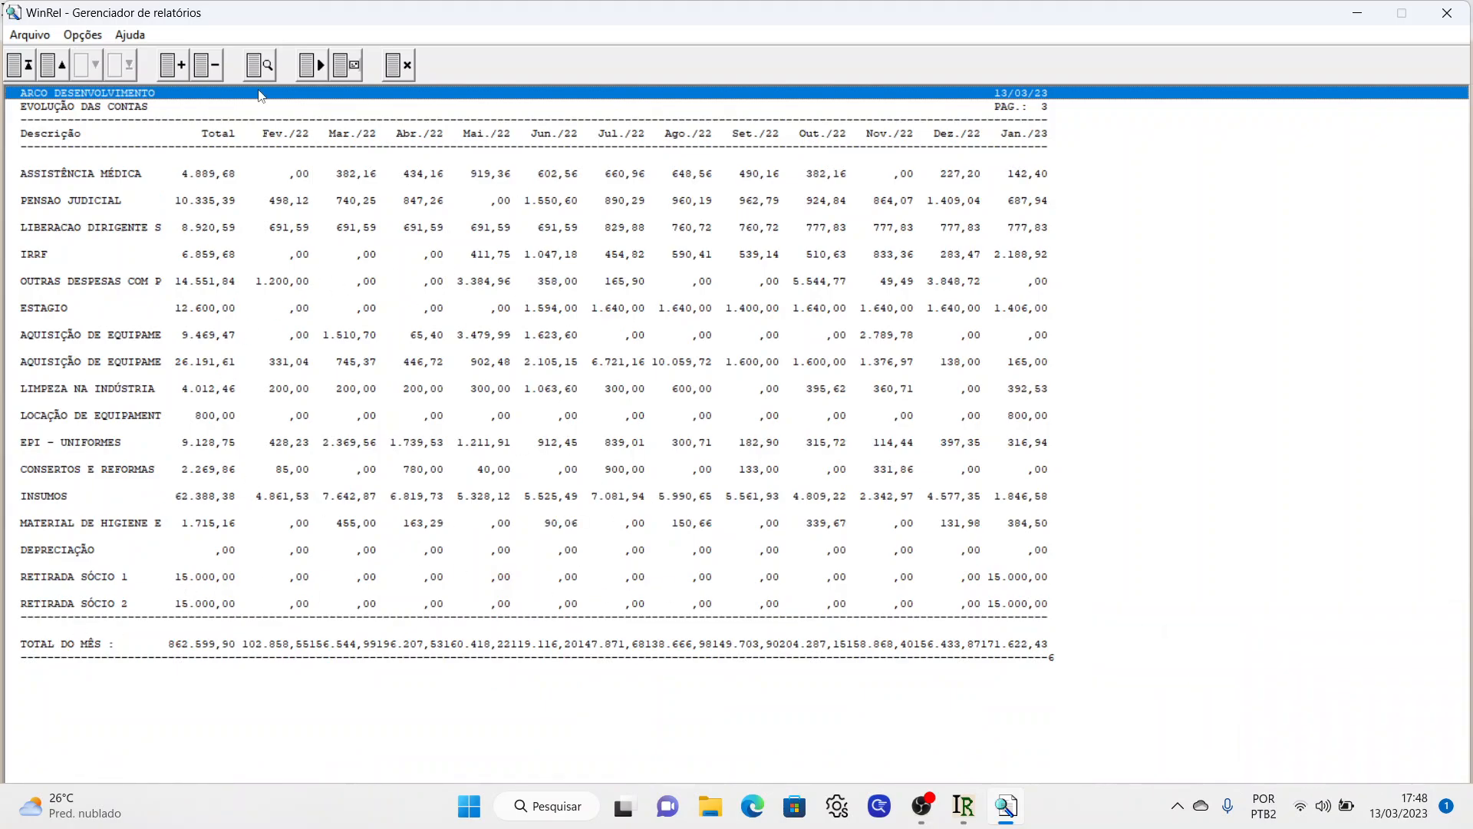
left_click(404, 66)
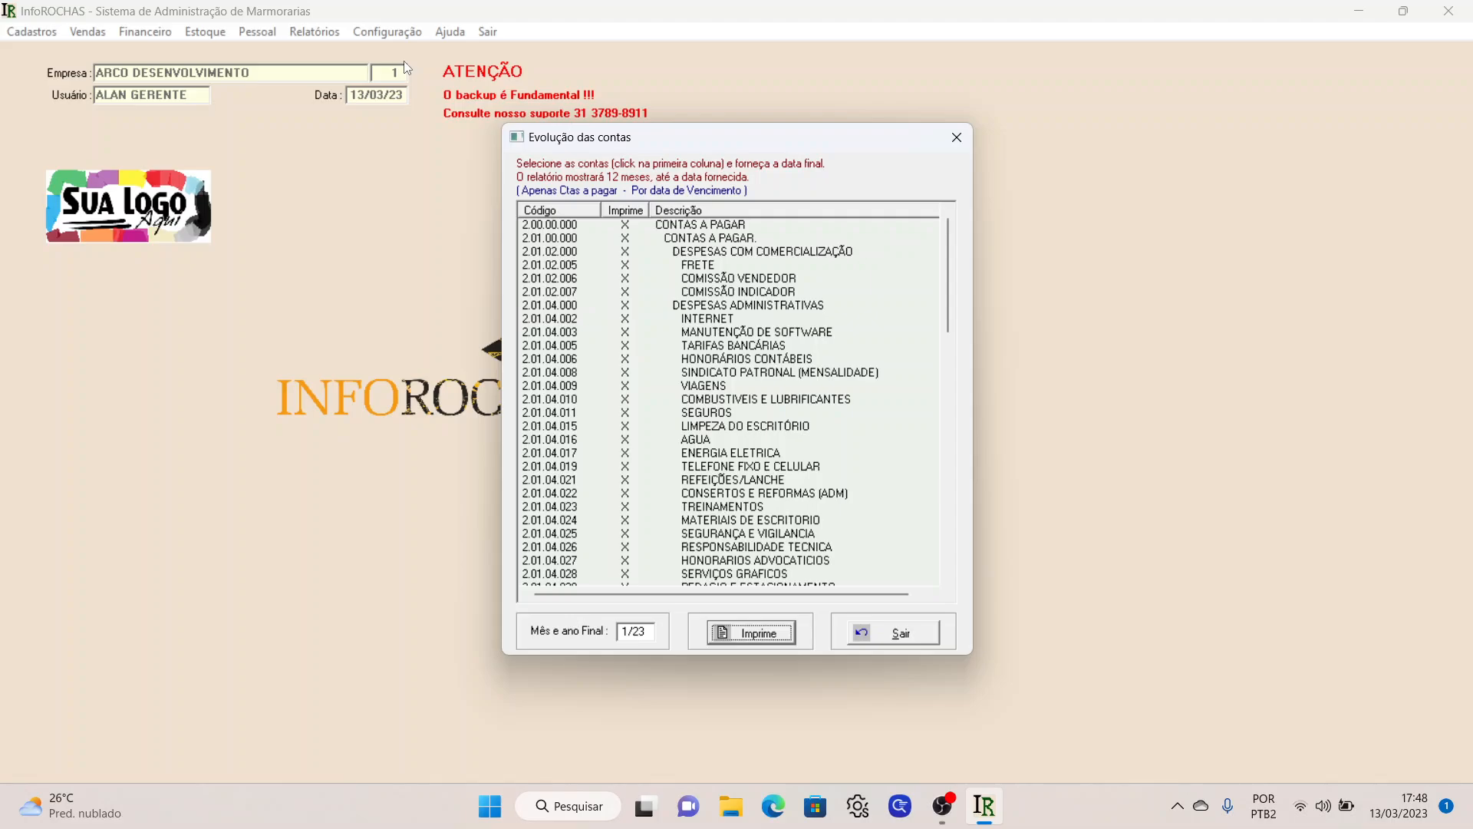
left_click(865, 631)
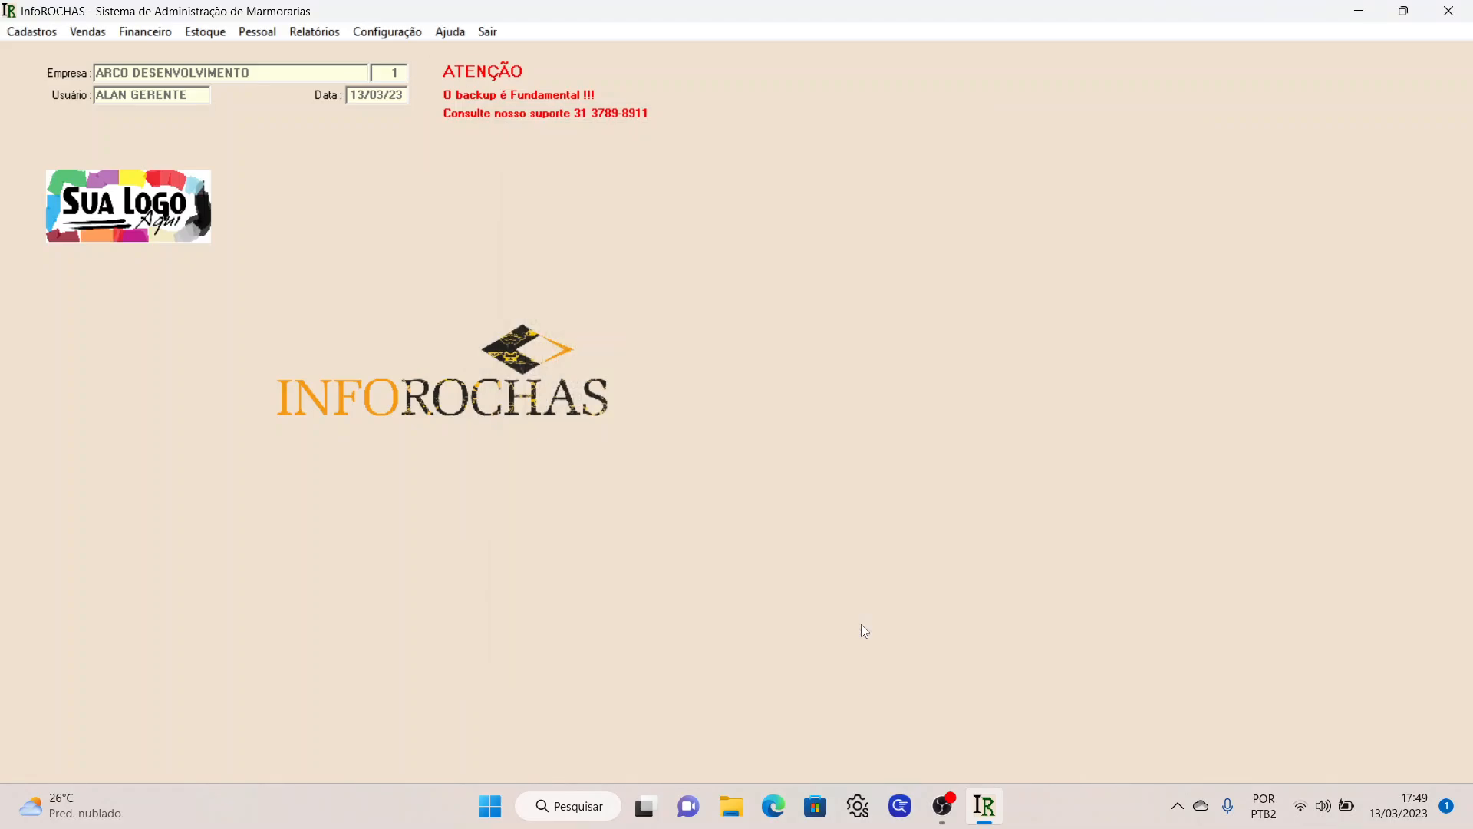
- Generate the Resultado Financeiro report from Apuração de Resultados for month 1/23 and enlarge its text
left_click(275, 35)
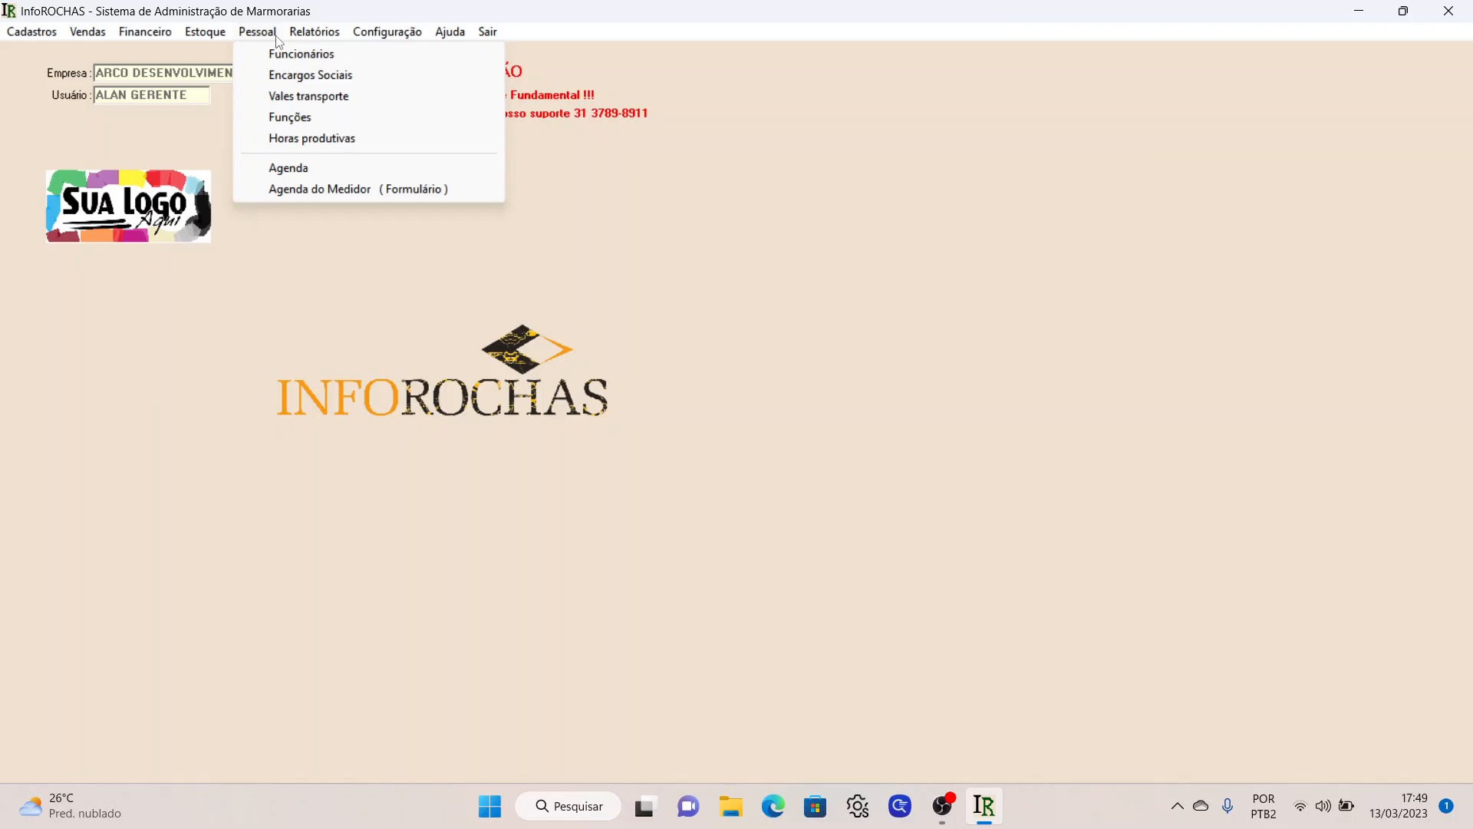
mouse_move(303, 40)
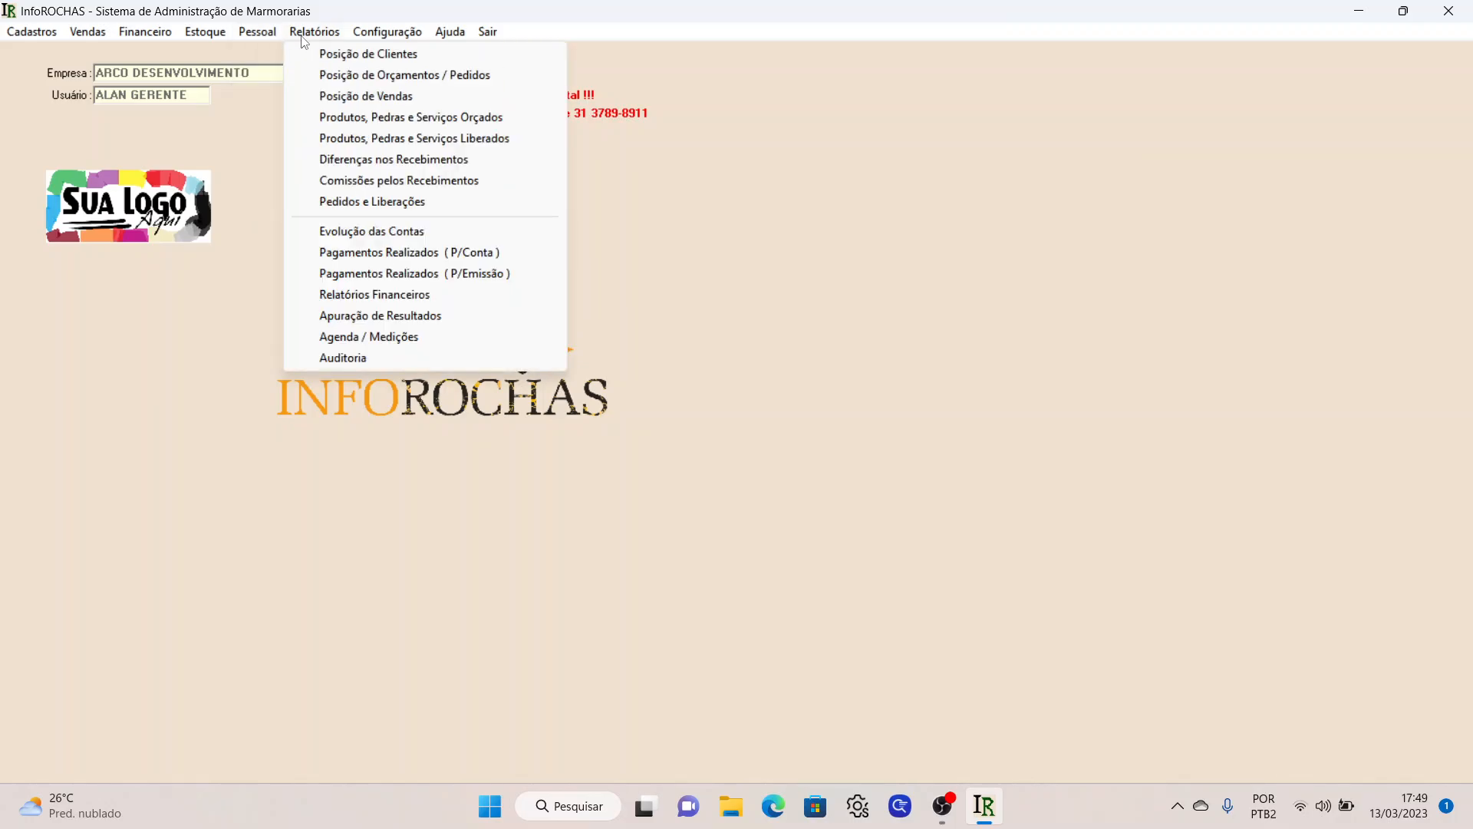
left_click(400, 316)
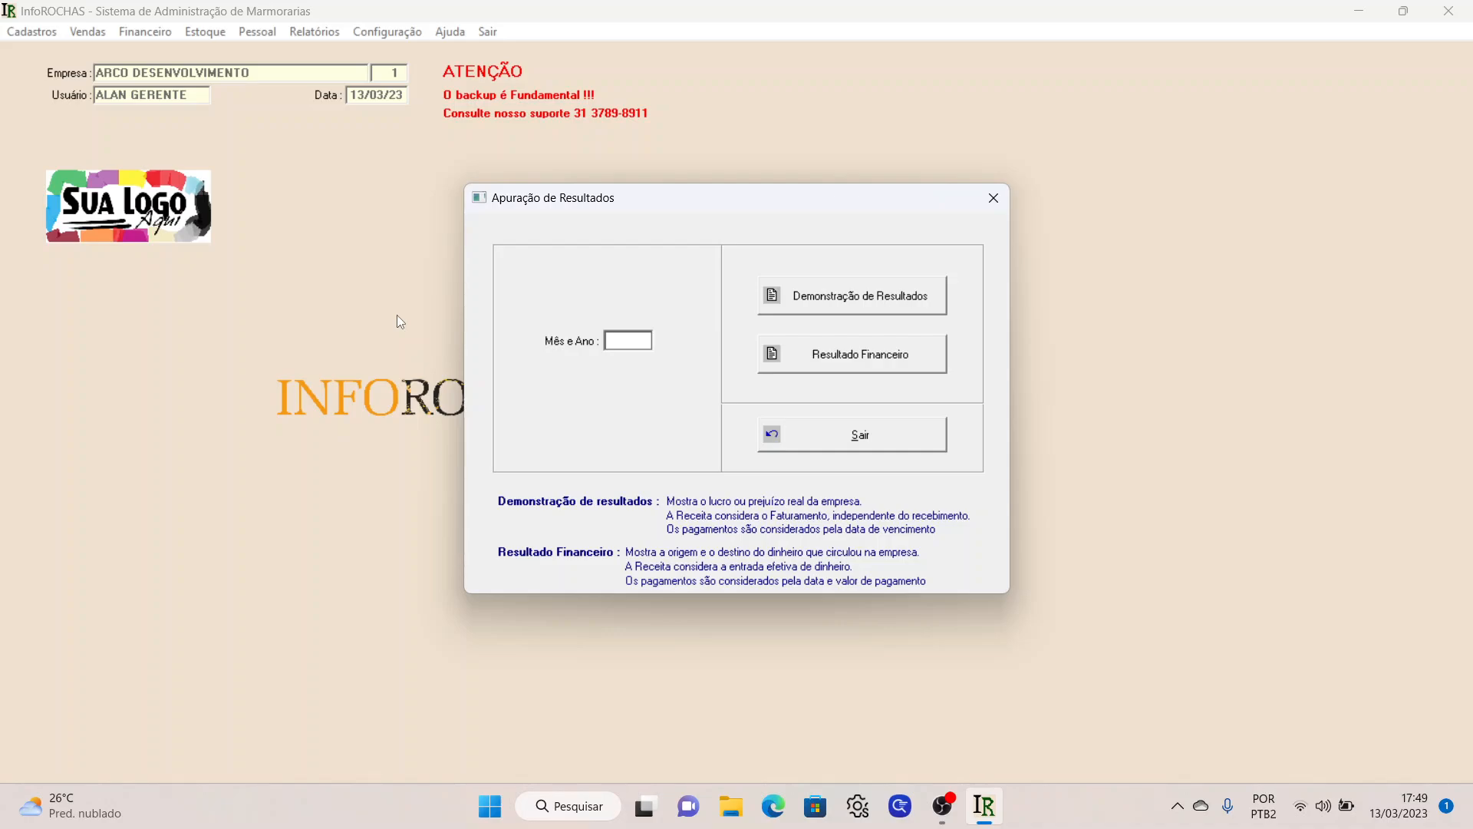
type("0123")
key("Tab")
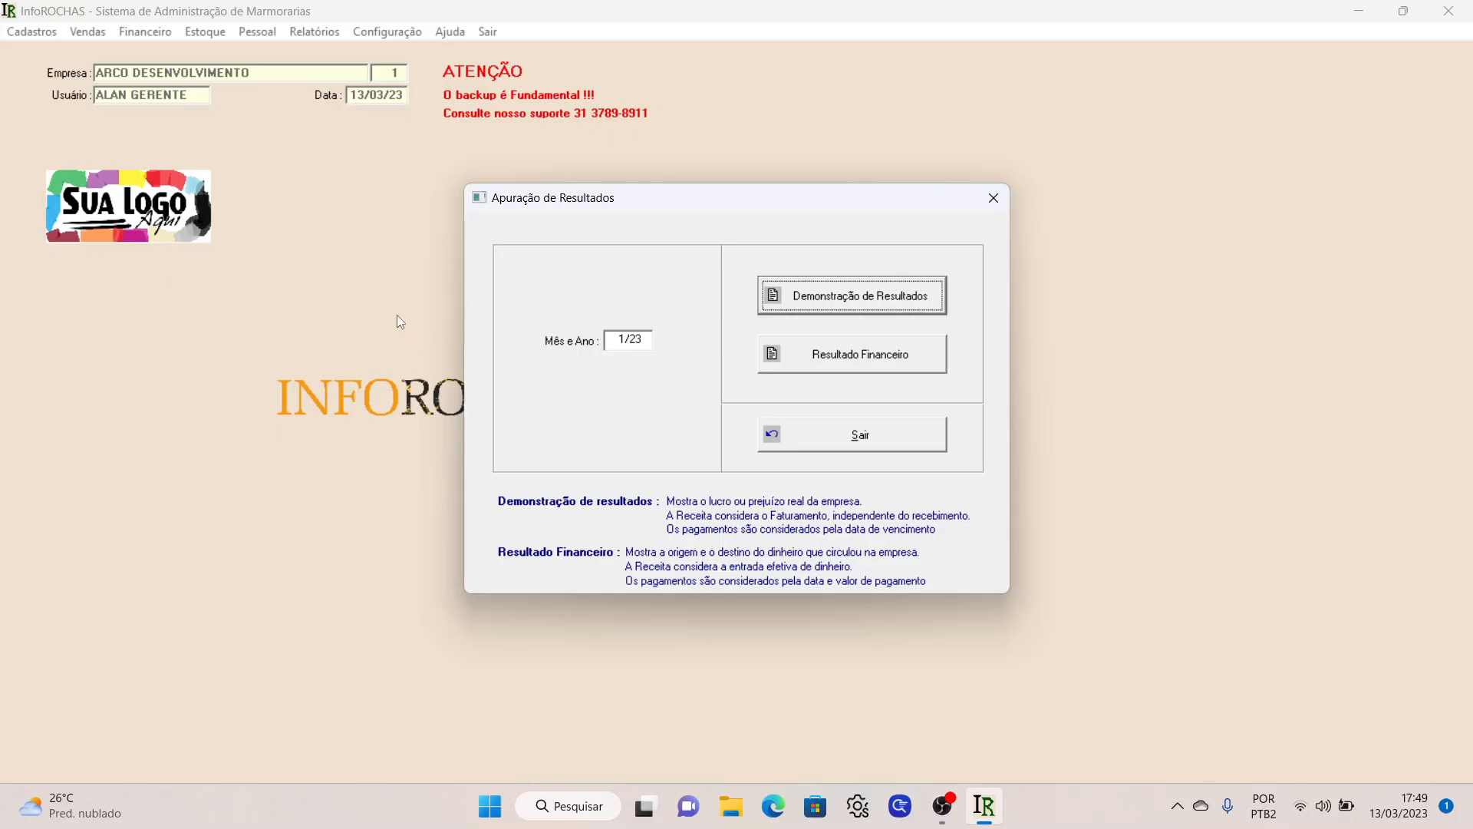
left_click(926, 355)
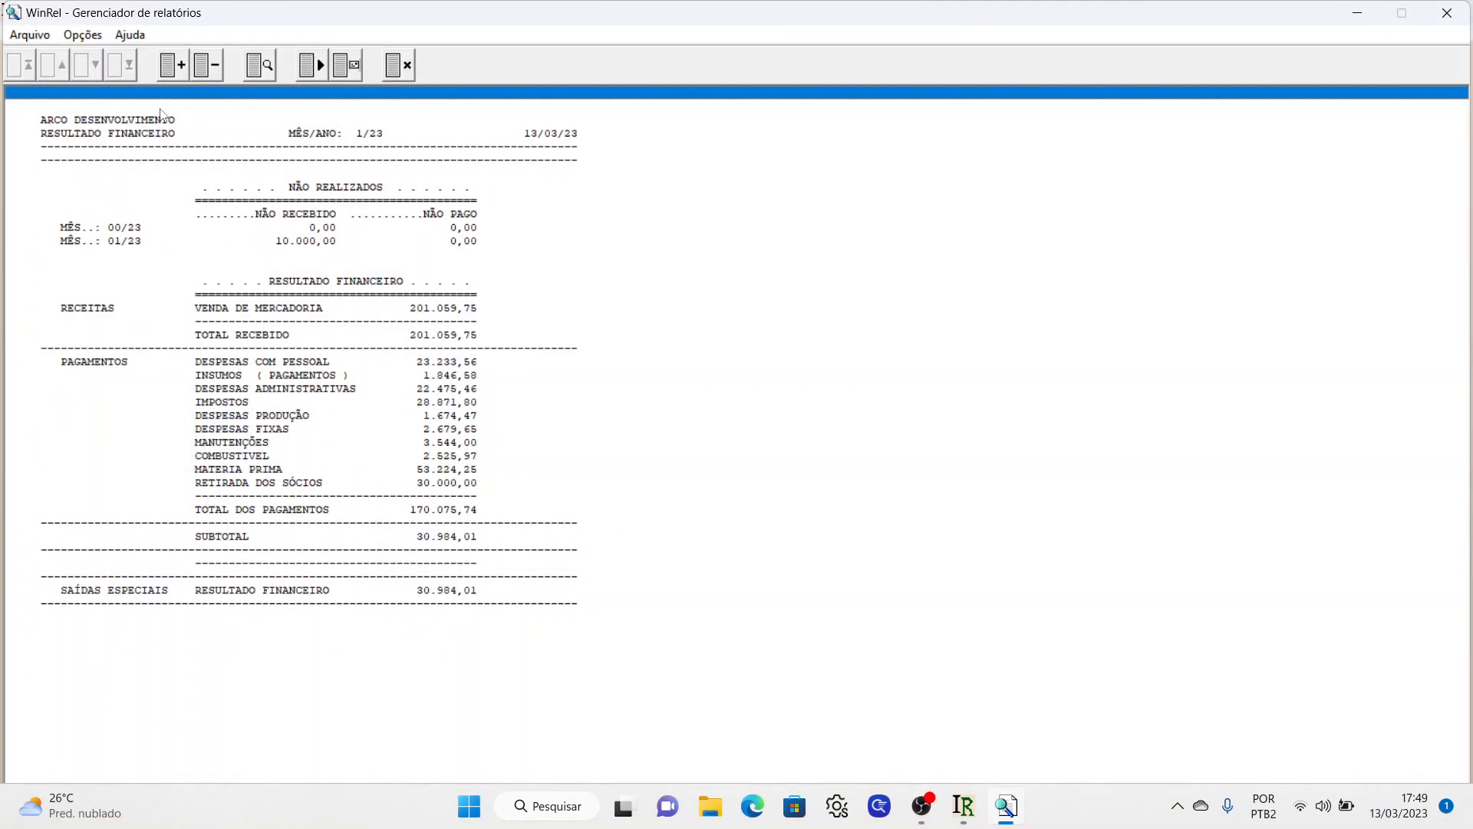
left_click(171, 71)
left_click(170, 71)
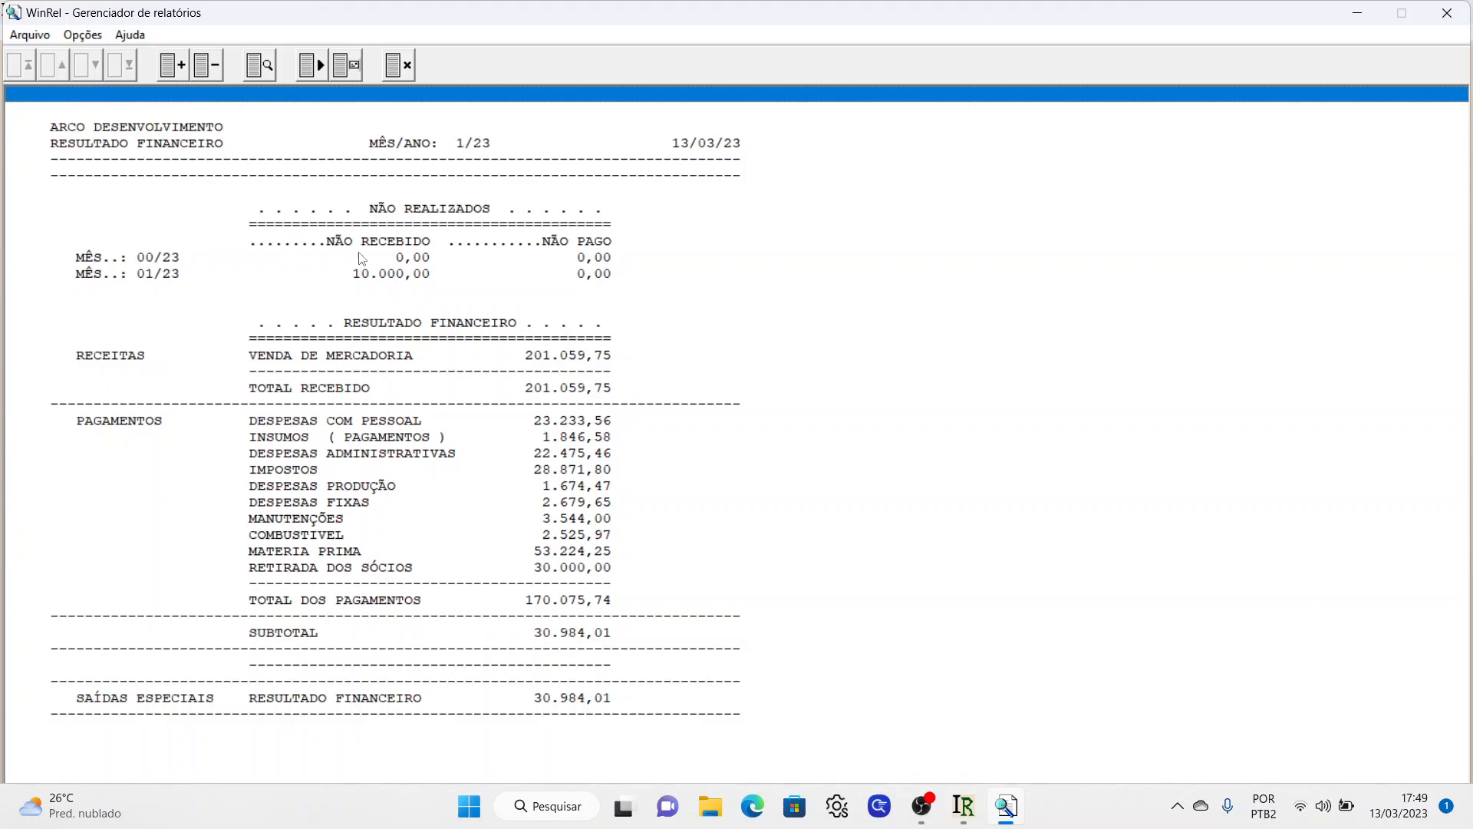
- Examine the unreceived amount for month 01/23, the VENDA DE MERCADORIA revenue and the TOTAL RECEBIDO line
left_click(375, 278)
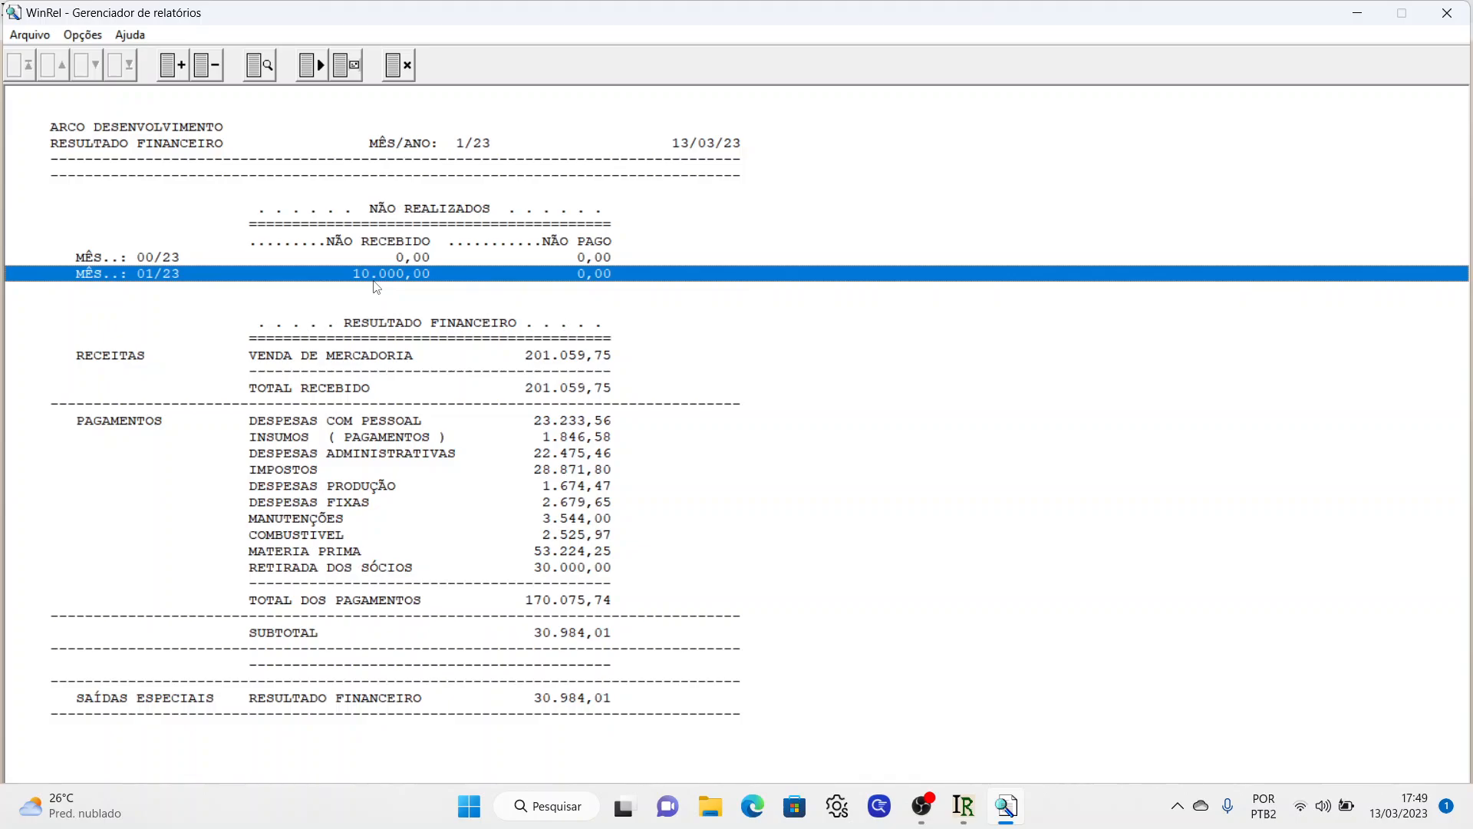
left_click(381, 362)
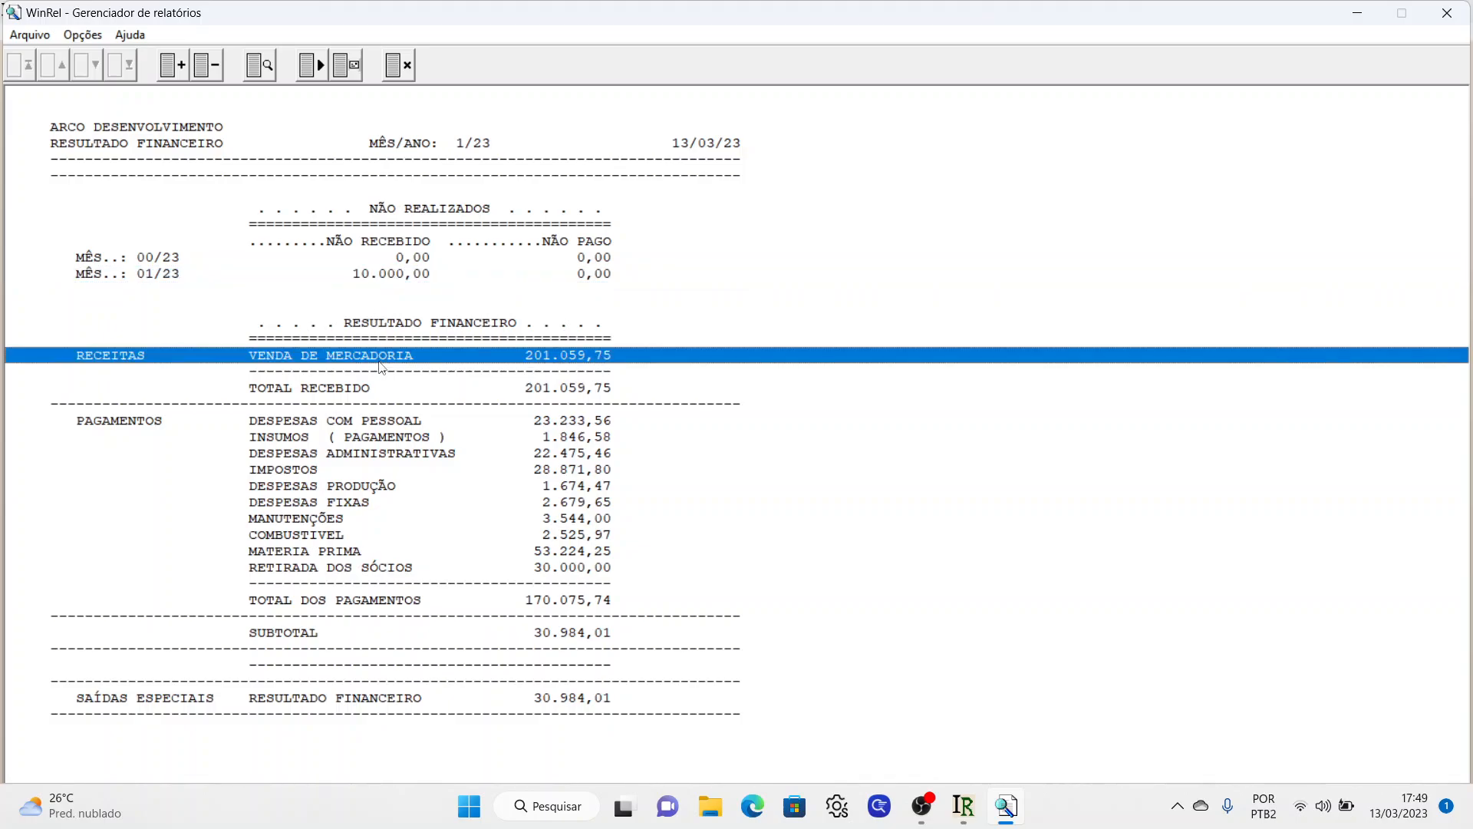
left_click(381, 389)
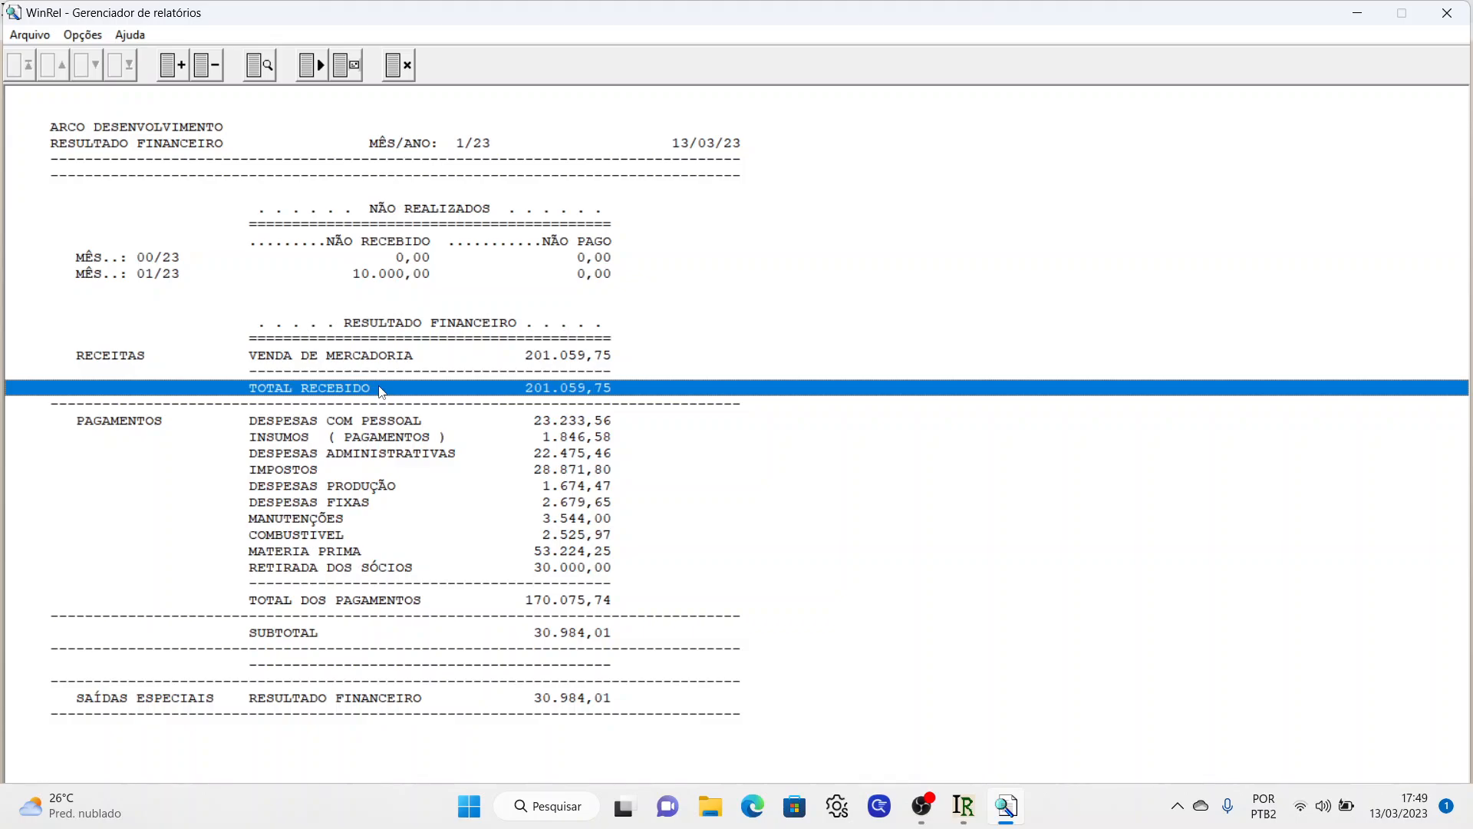
- Go through the PAGAMENTOS categories from DESPESAS COM PESSOAL down to MATERIA PRIMA and back up
key("Down")
key("Down")
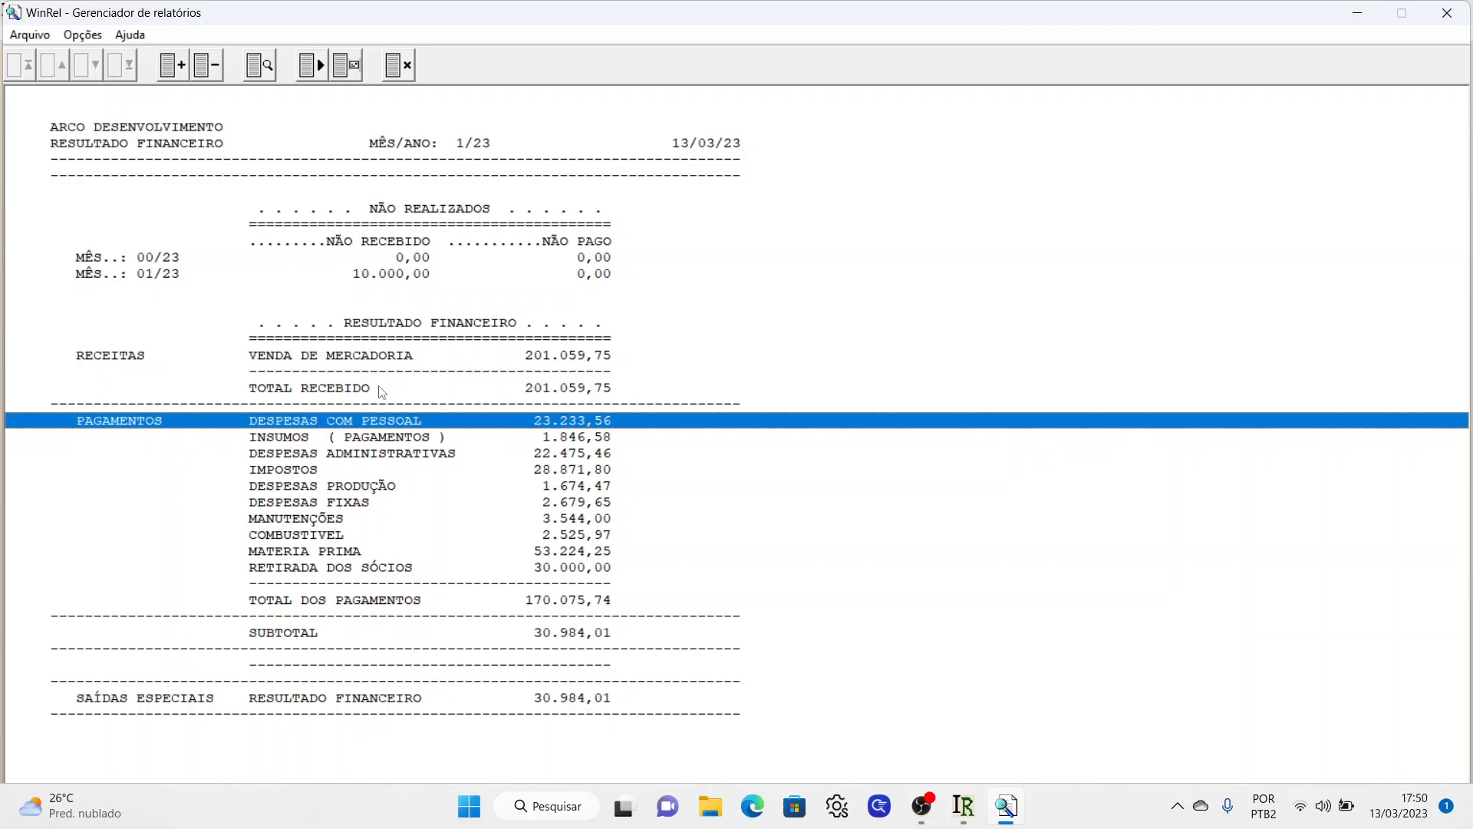
key("Down")
key("Down")
key("Up")
key("Up")
key("Up")
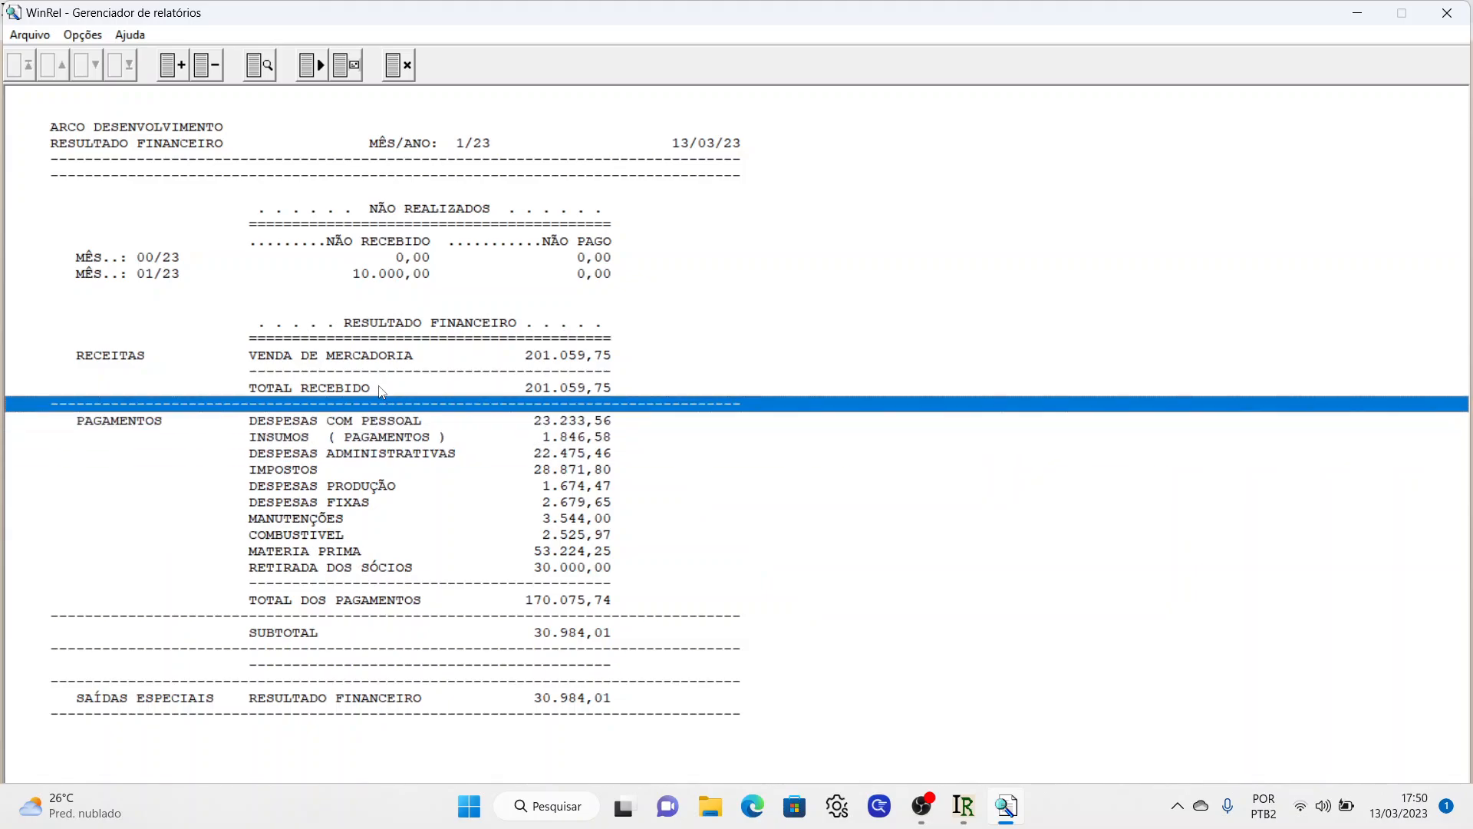
key("Down")
key("Down")
key("Down")
key("Down")
key("Up")
key("Up")
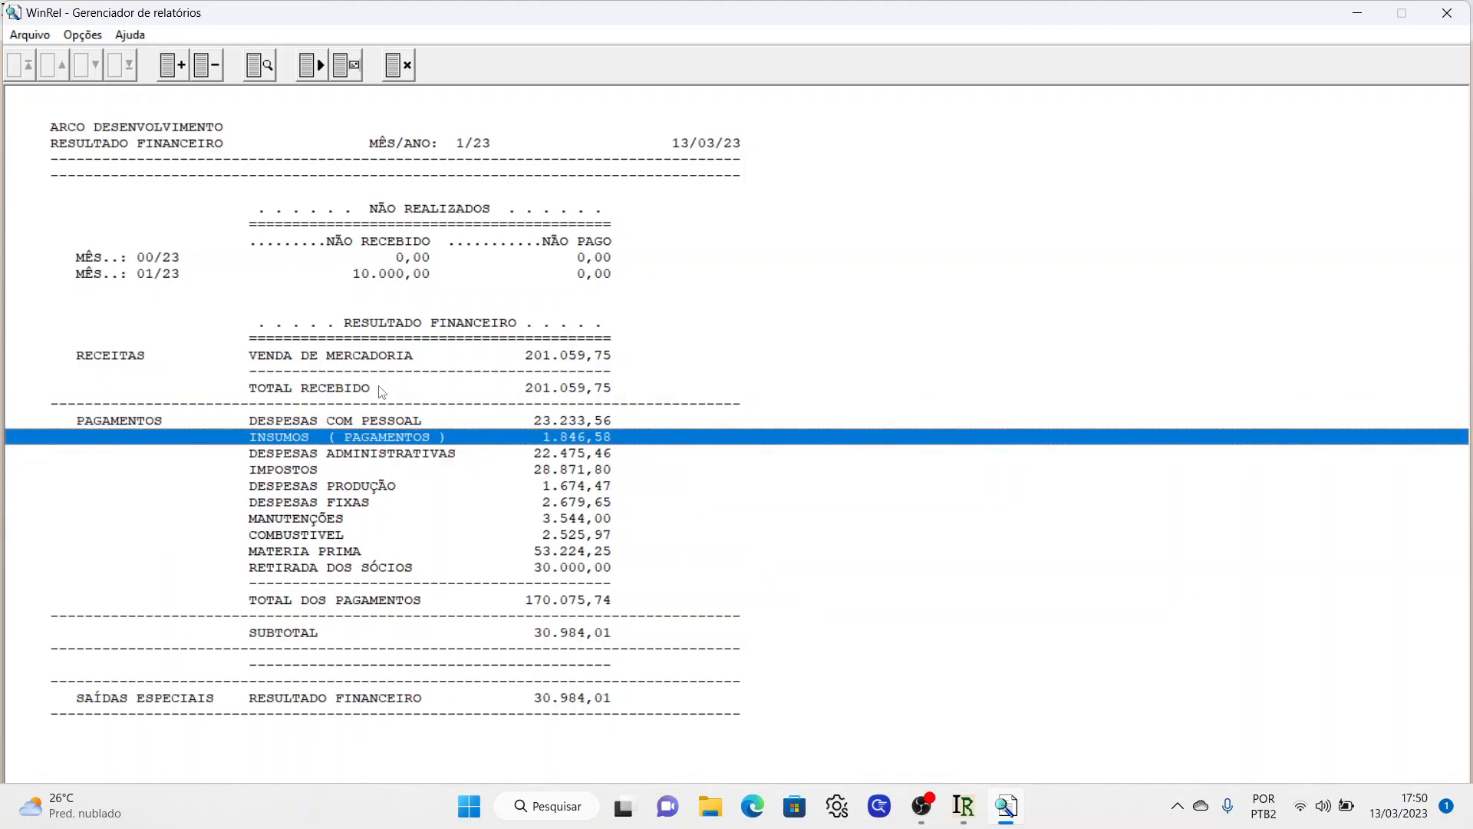
key("Down")
key("Down")
key("Down")
key("Down")
key("Down")
key("Down")
key("Down")
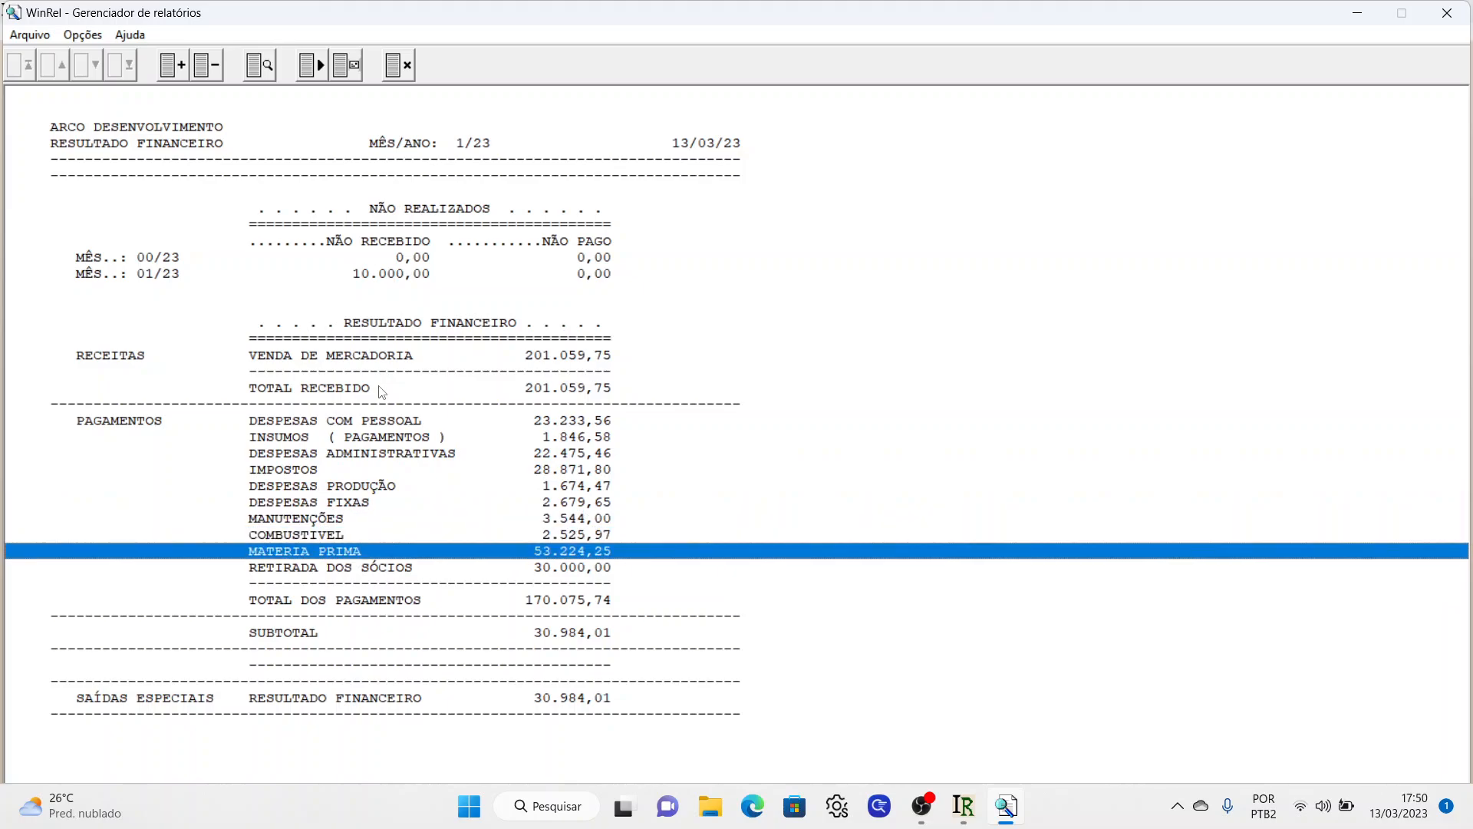
key("Up")
key("Up")
key("Up")
key("Up")
key("Up")
key("Up")
key("Up")
key("Up")
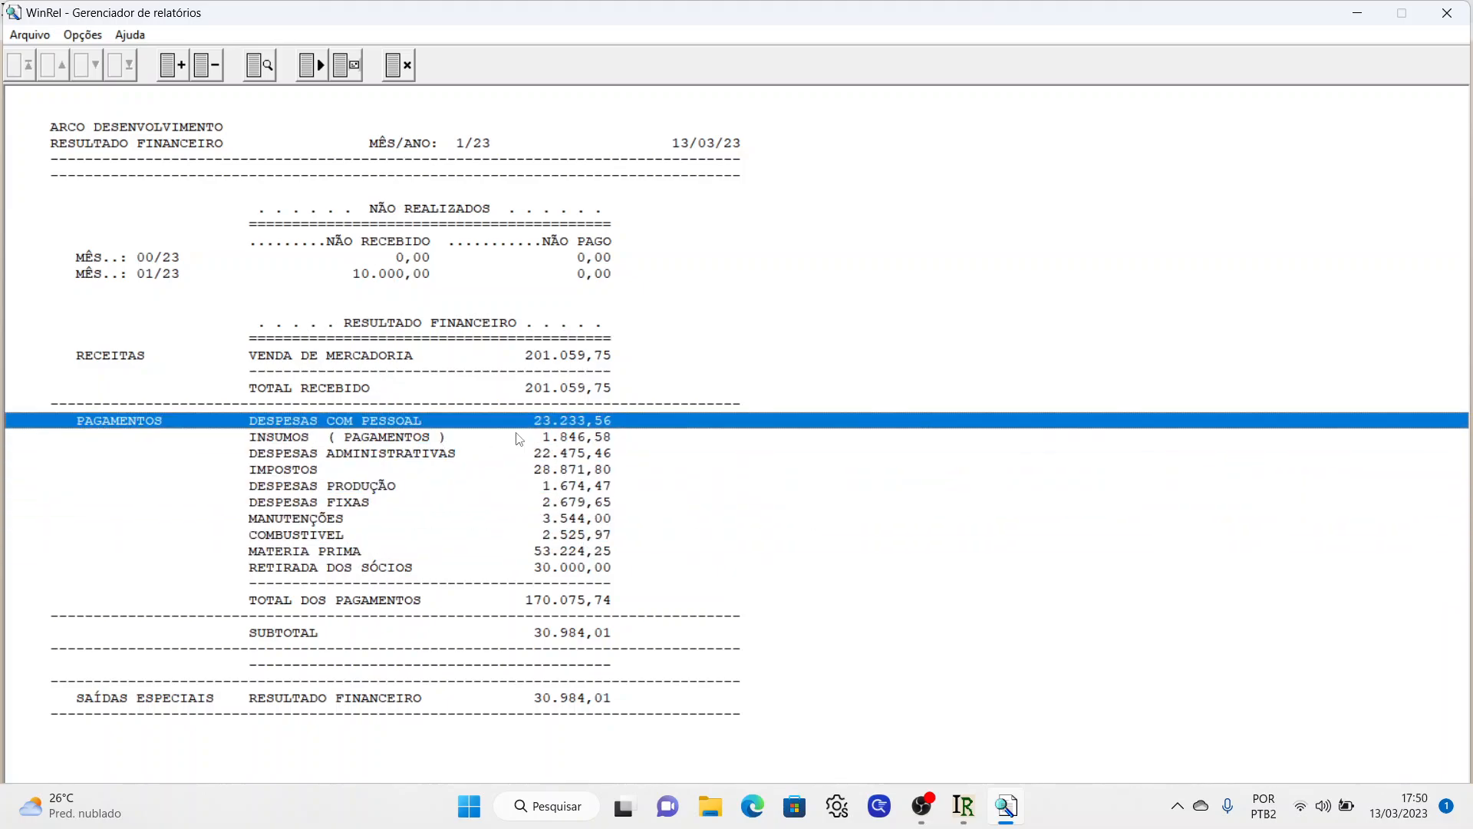
- Examine the administrative, tax, raw-material and partner-withdrawal payments, followed by the payment total, subtotal and final RESULTADO FINANCEIRO
left_click(512, 461)
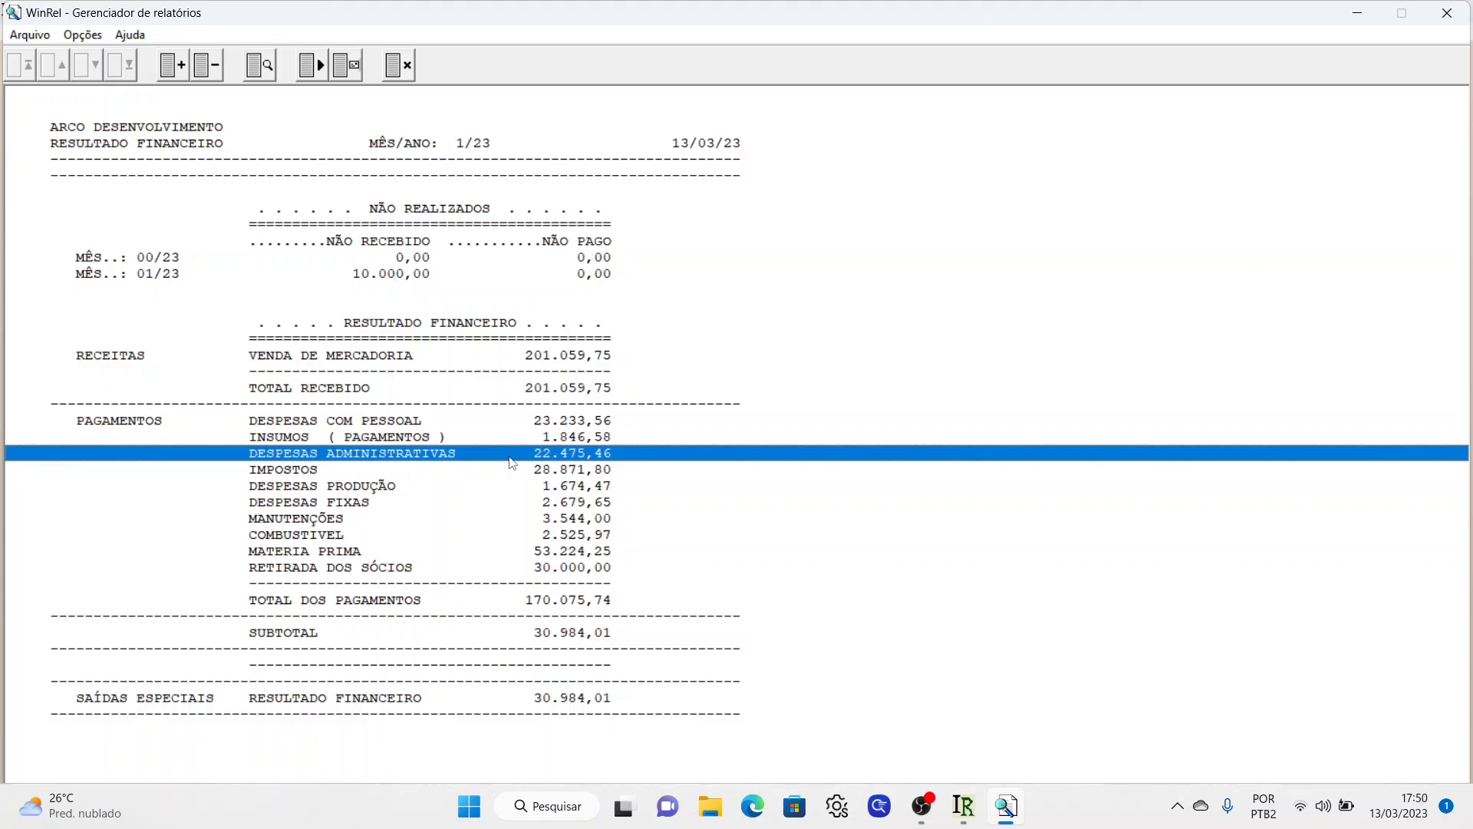
left_click(520, 476)
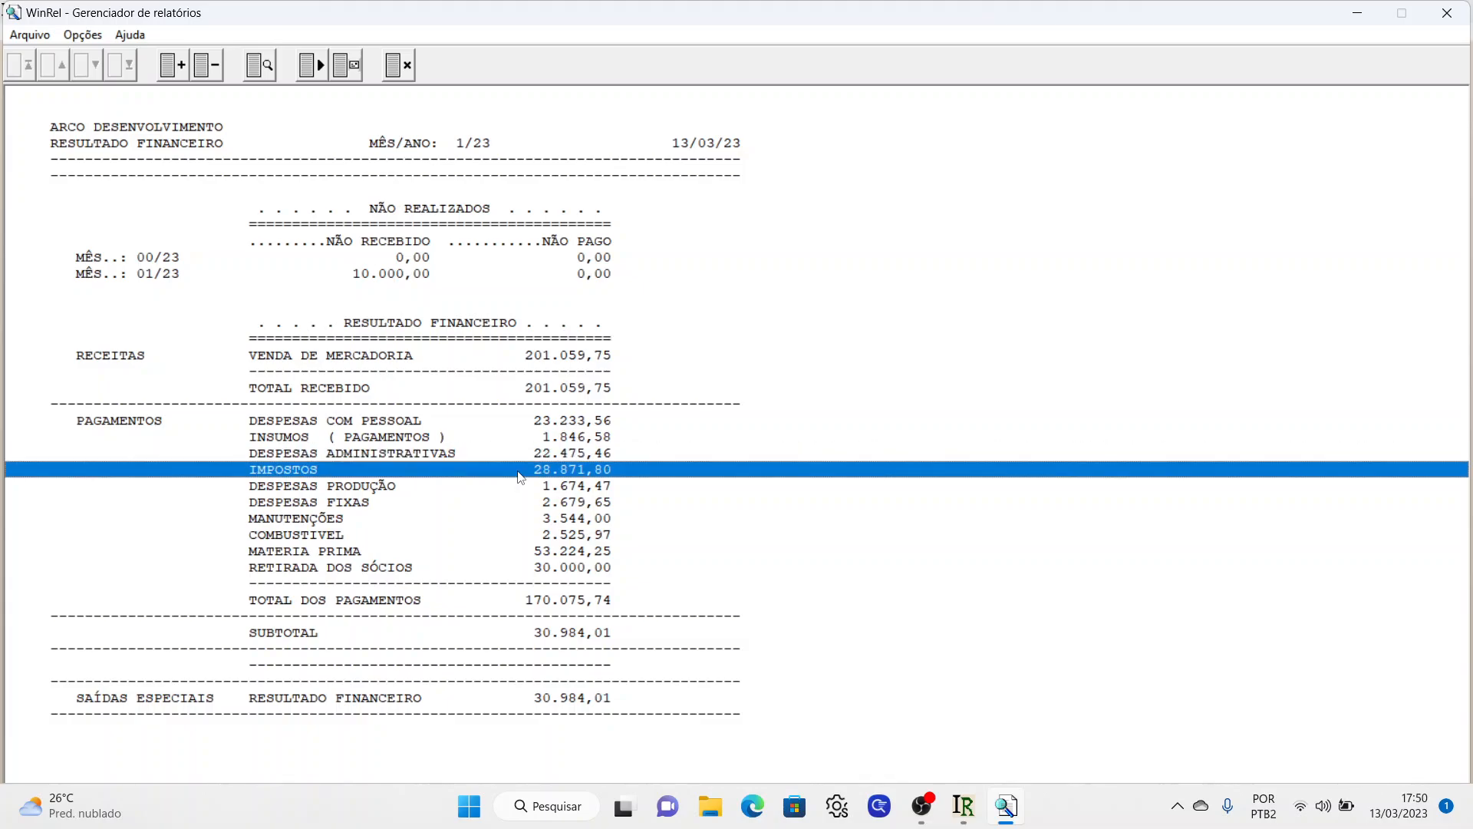
left_click(367, 549)
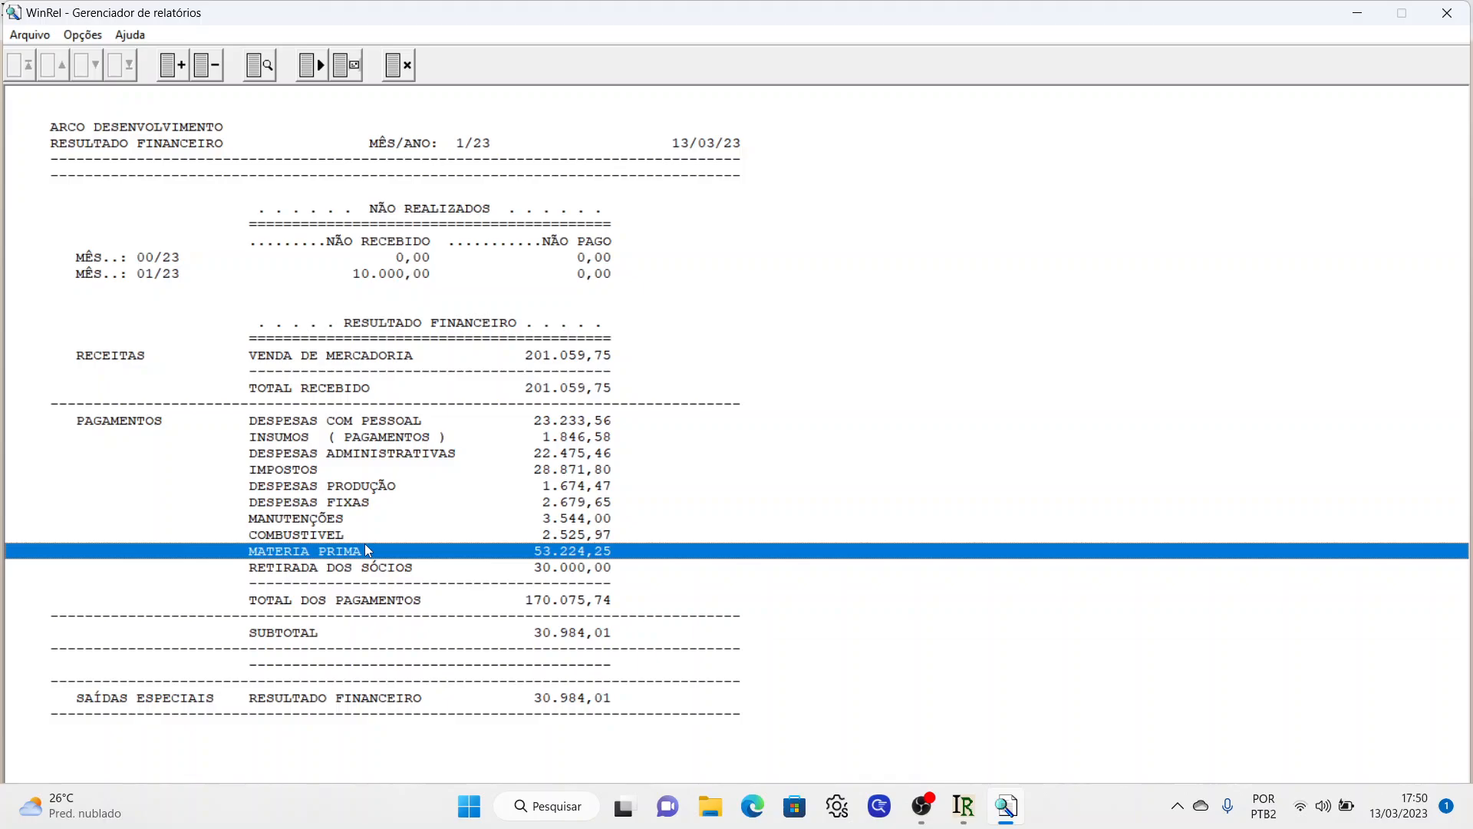
left_click(370, 567)
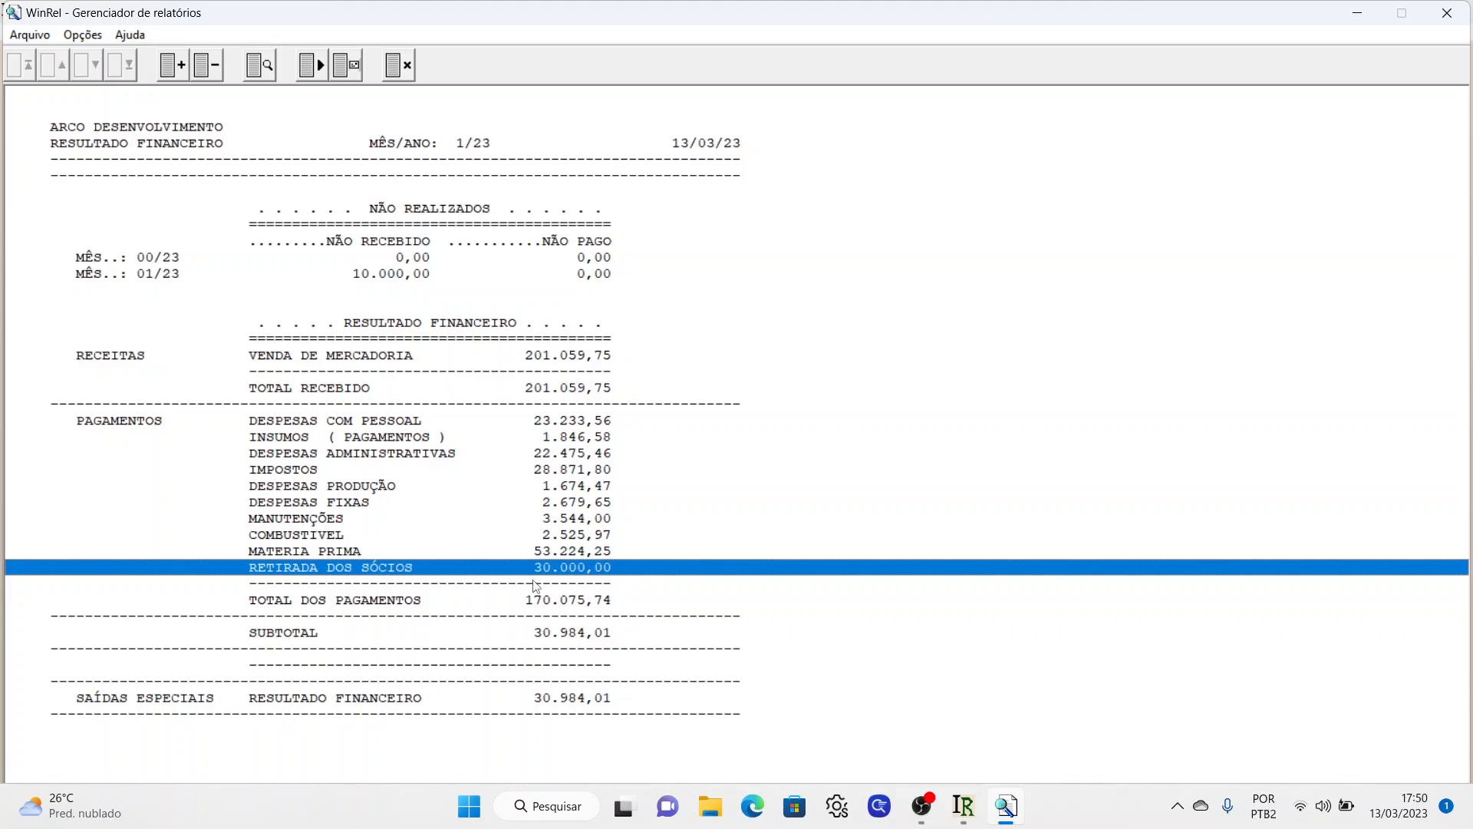
left_click(544, 606)
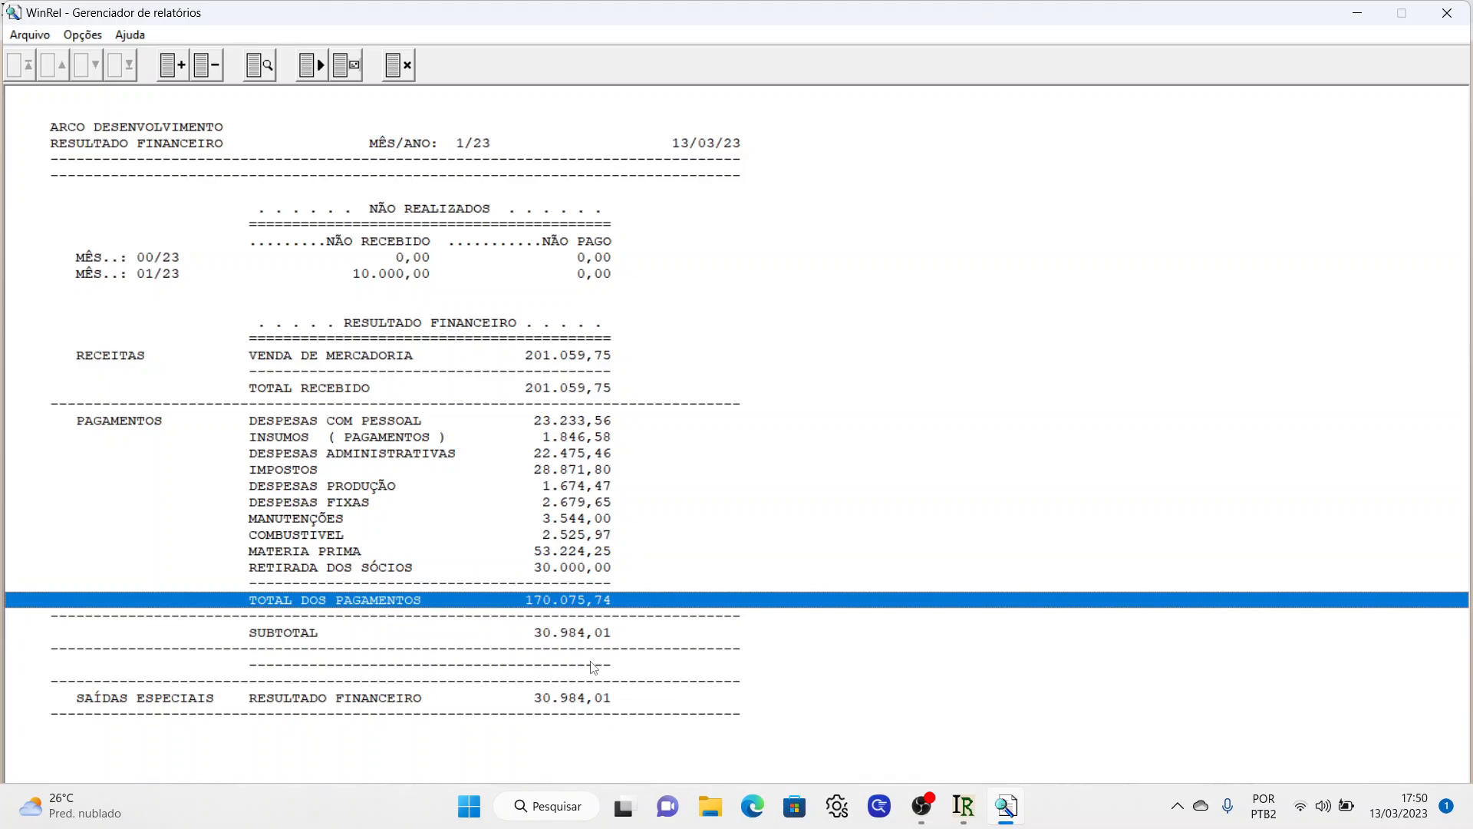
left_click(579, 642)
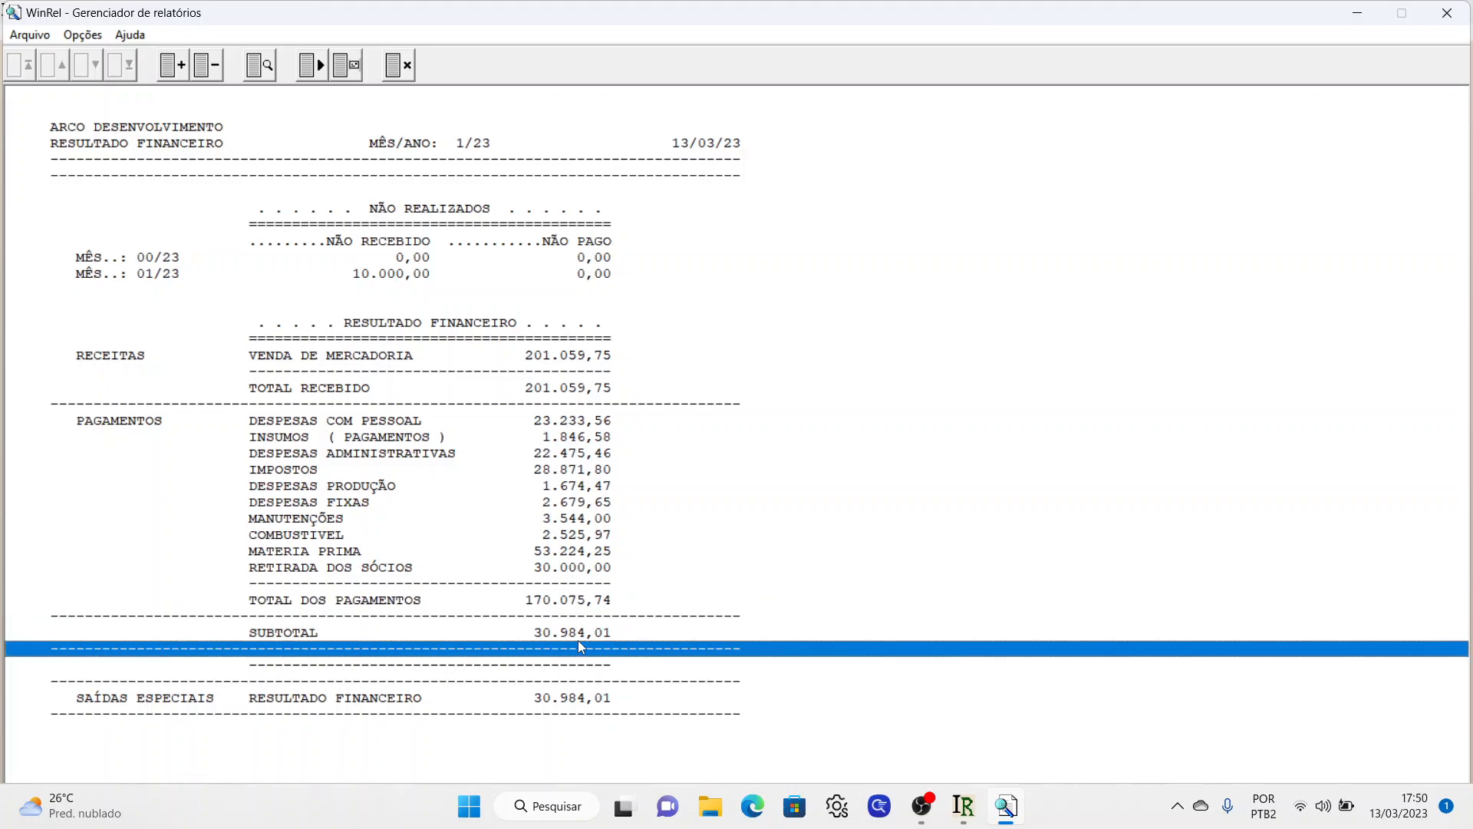
left_click(578, 639)
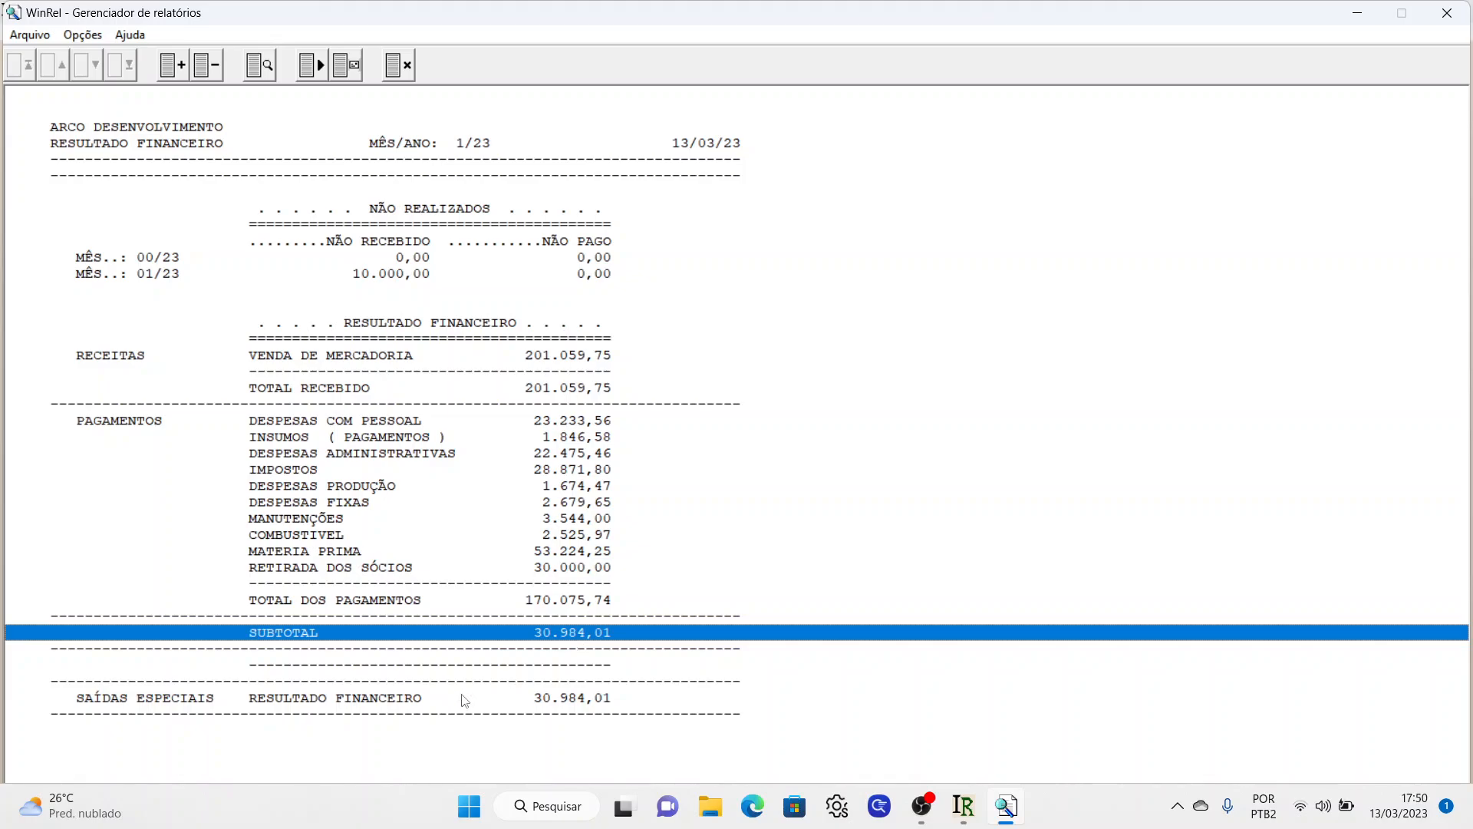
left_click(429, 702)
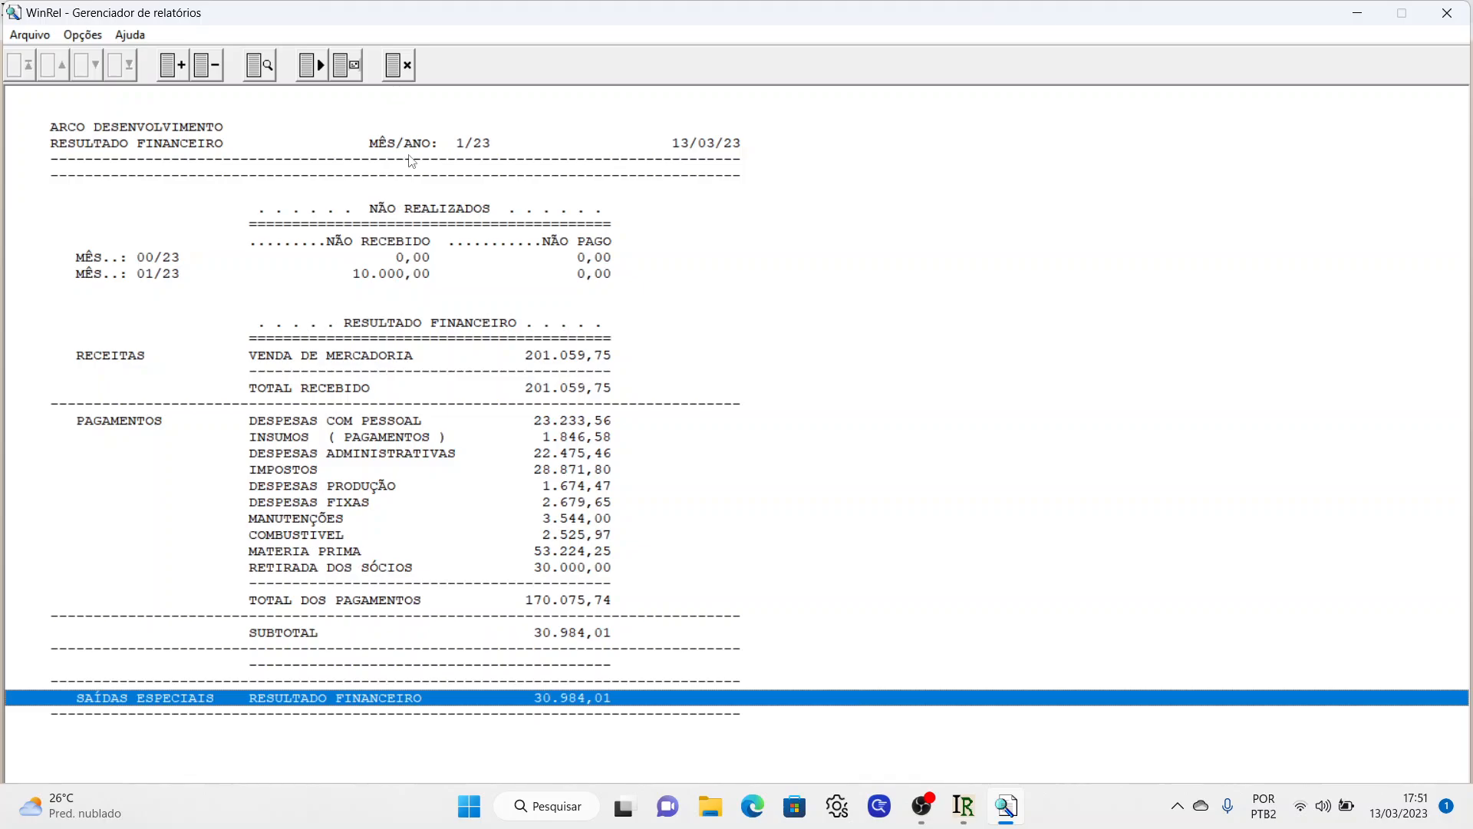
- Review the payment lines between INSUMOS and COMBUSTIVEL again, then close the report and exit Apuração de Resultados
left_click(567, 524)
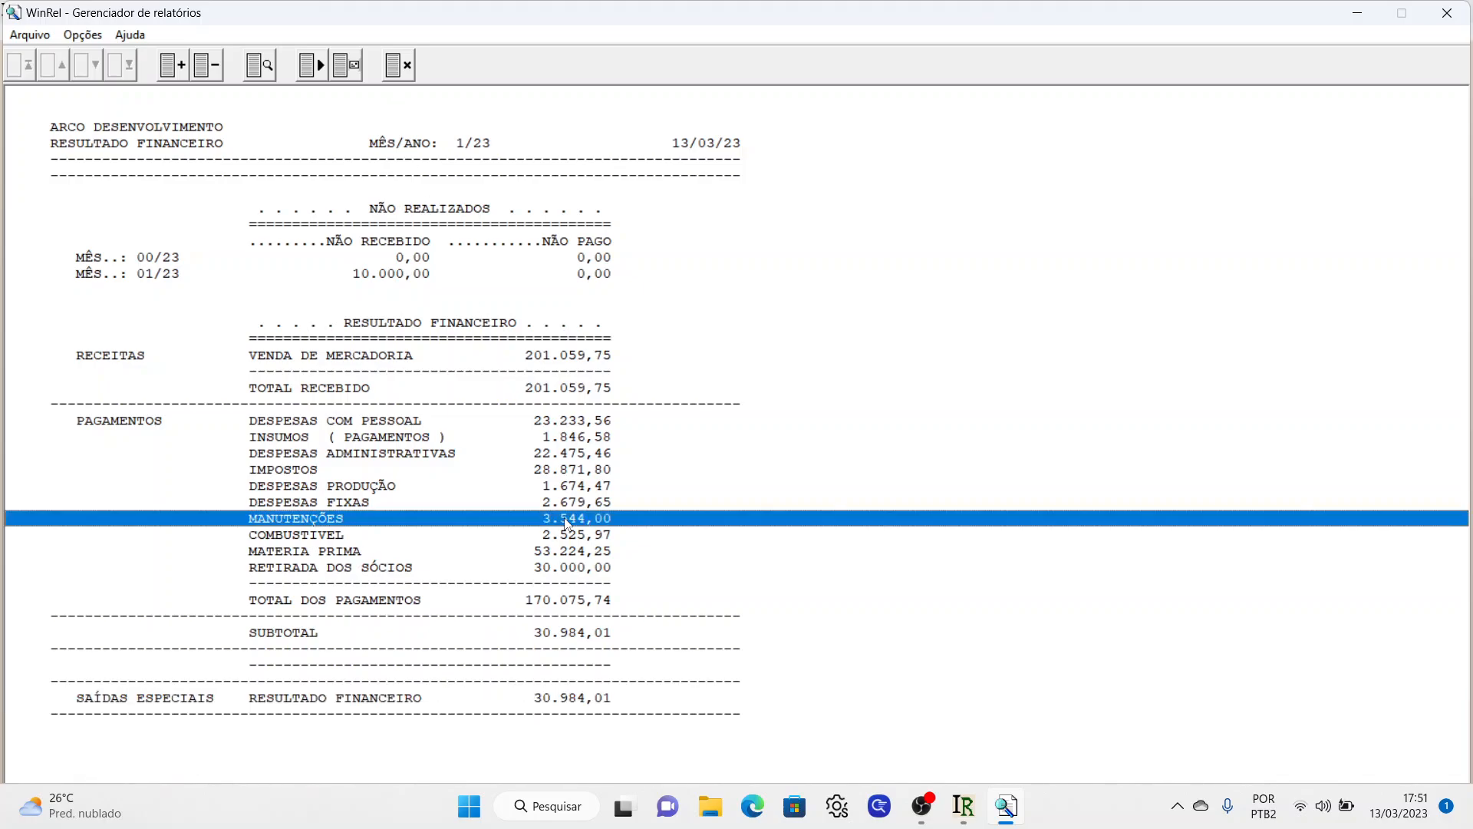
key("Up")
key("Up")
key("Up")
key("Up")
key("Up")
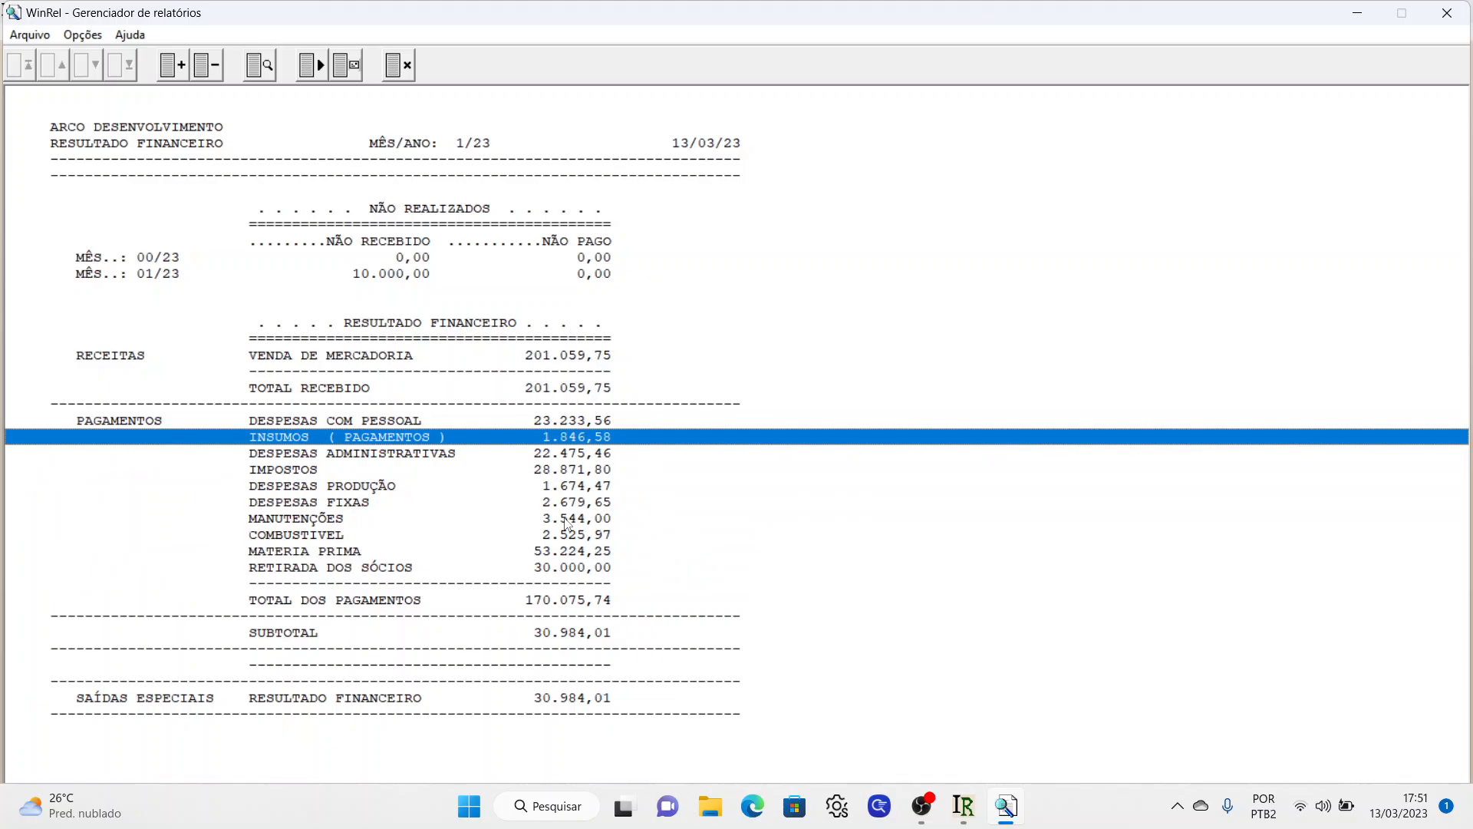
key("Down")
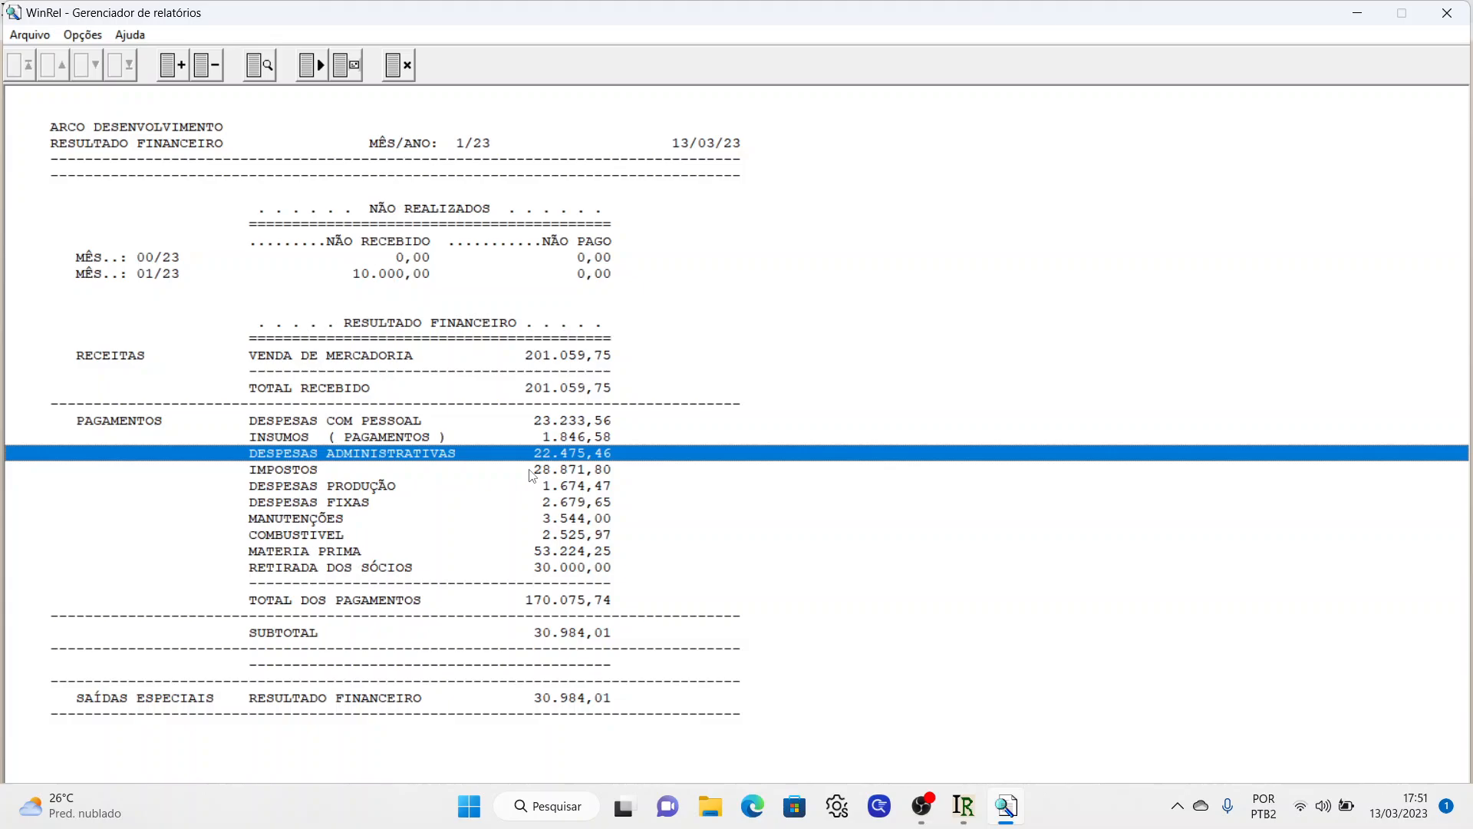
key("Down")
key("Down")
key("Down")
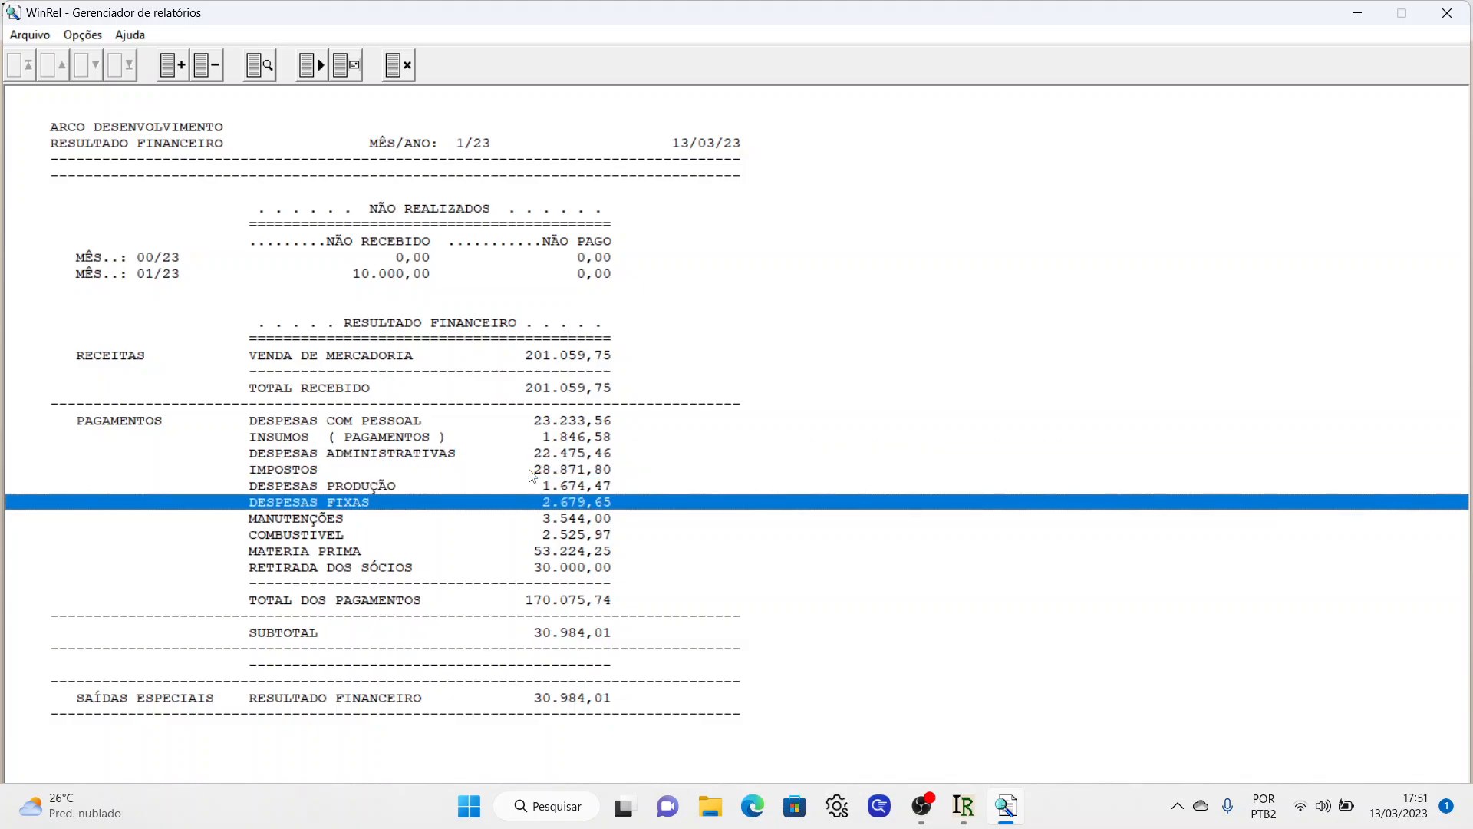
key("Down")
key("Down")
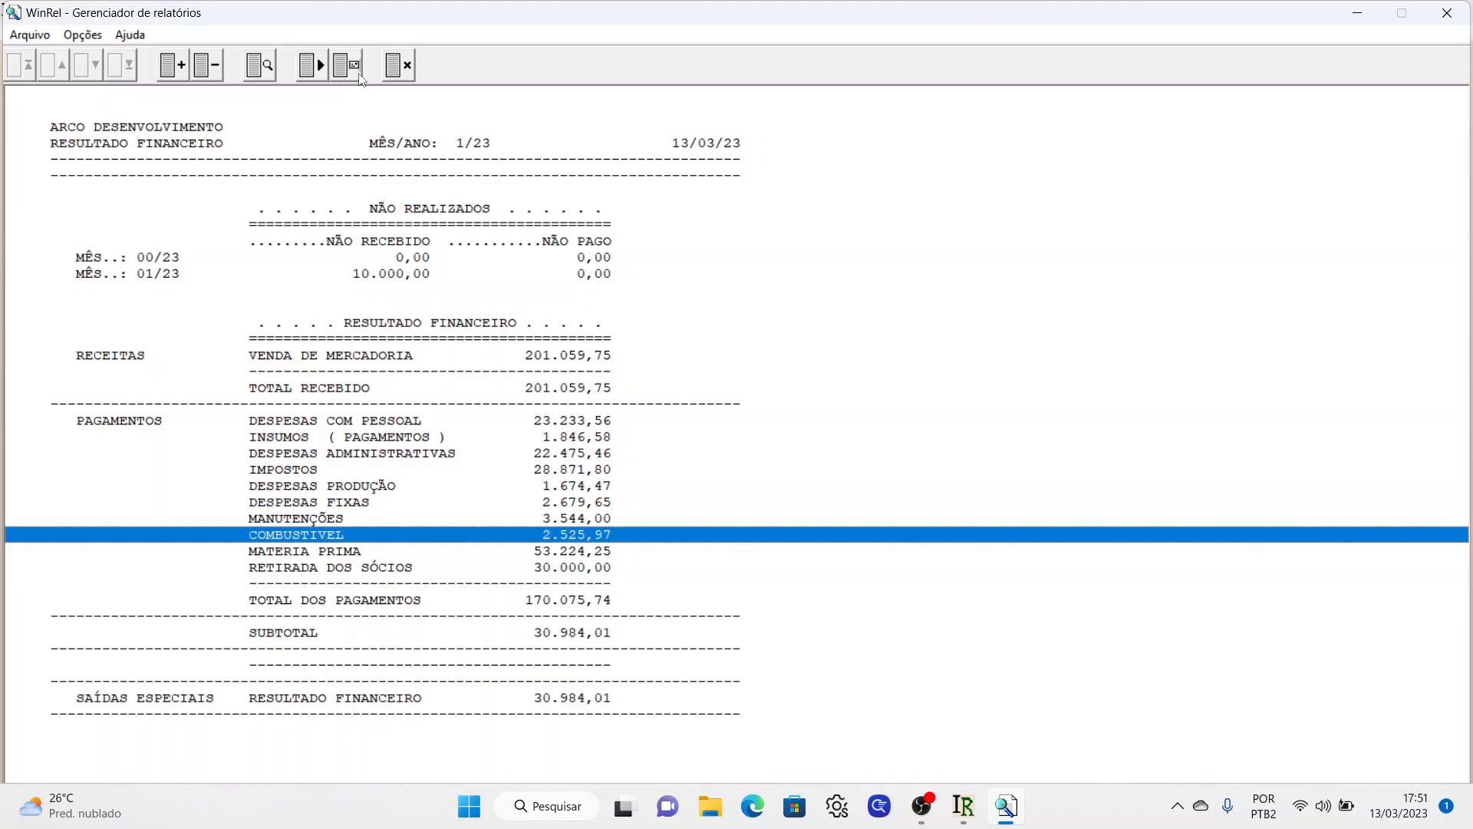
left_click(394, 68)
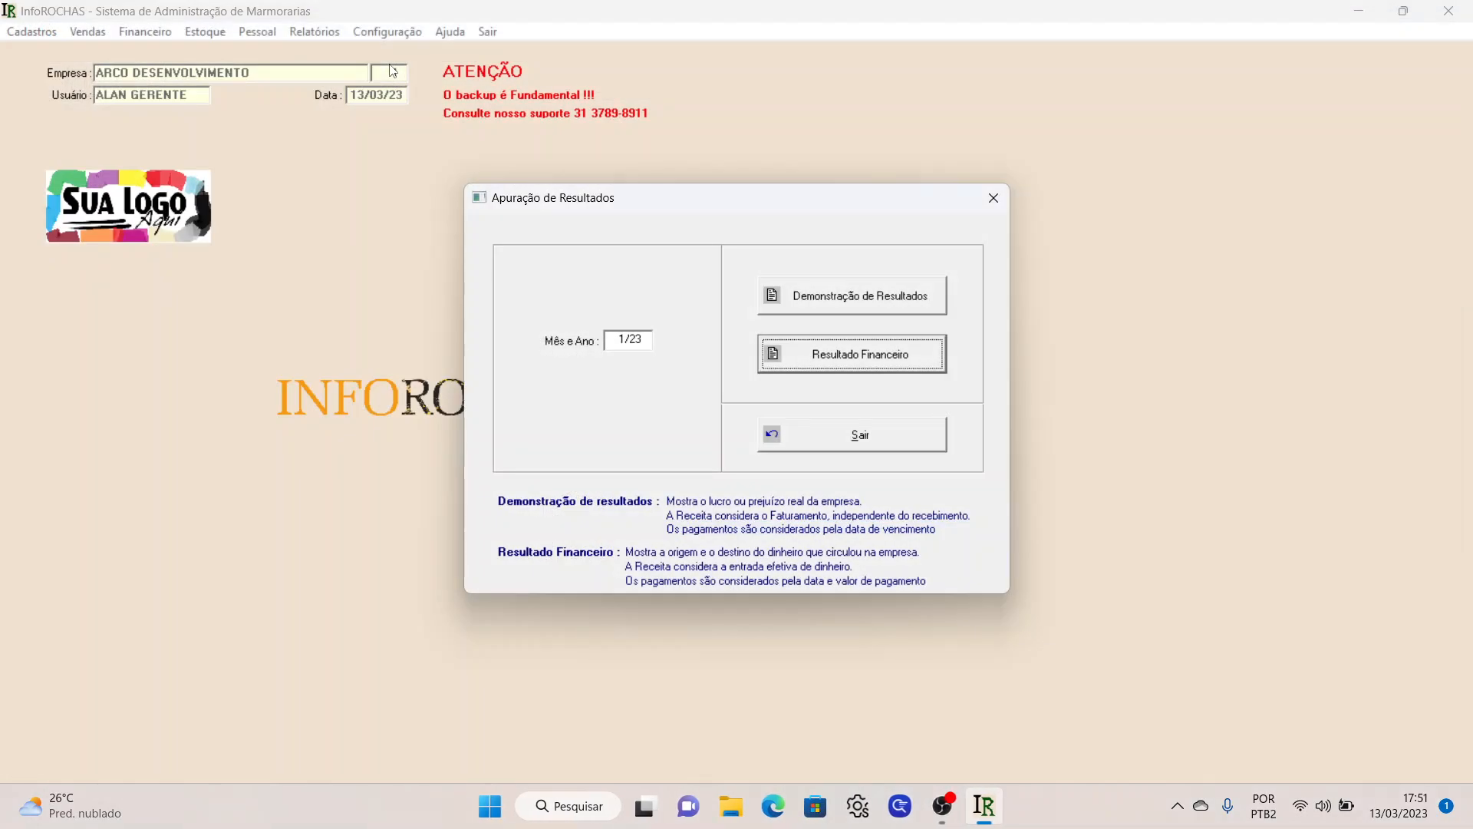
left_click(883, 442)
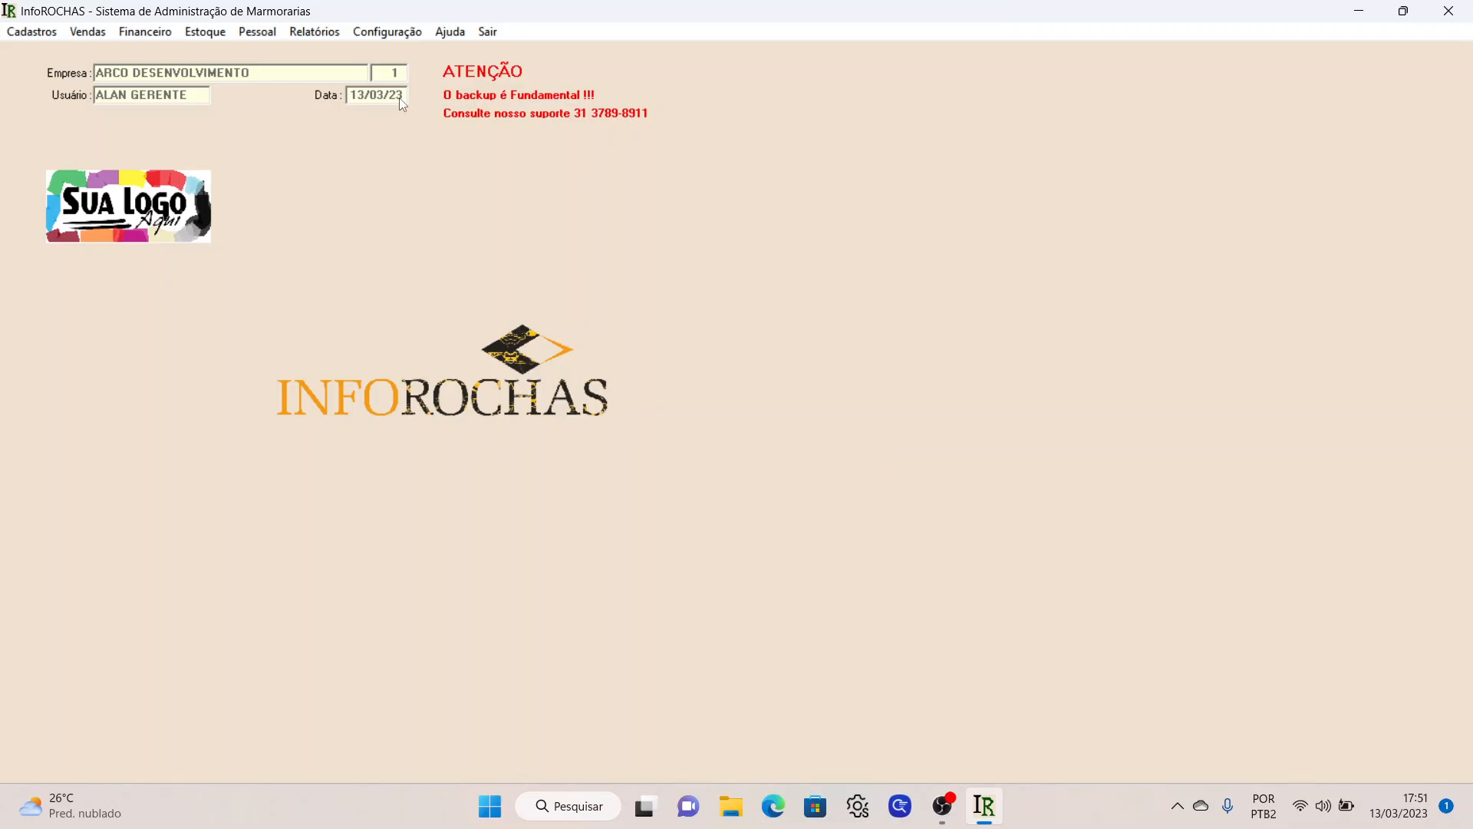
- Generate the Fluxo de caixa por Mês report for month 1/23 from Relatórios Financeiros and enlarge its text
left_click(316, 32)
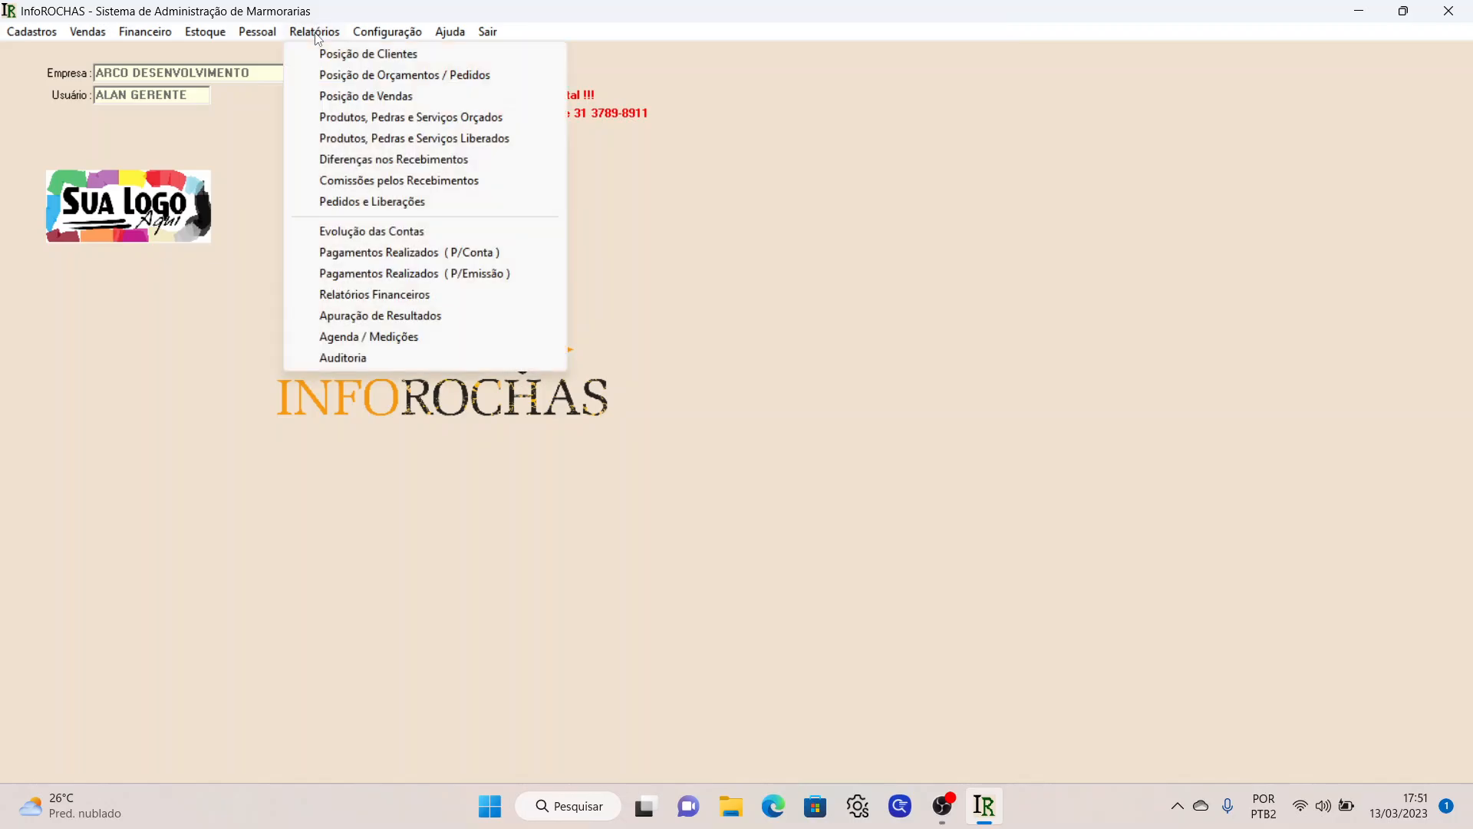
left_click(419, 296)
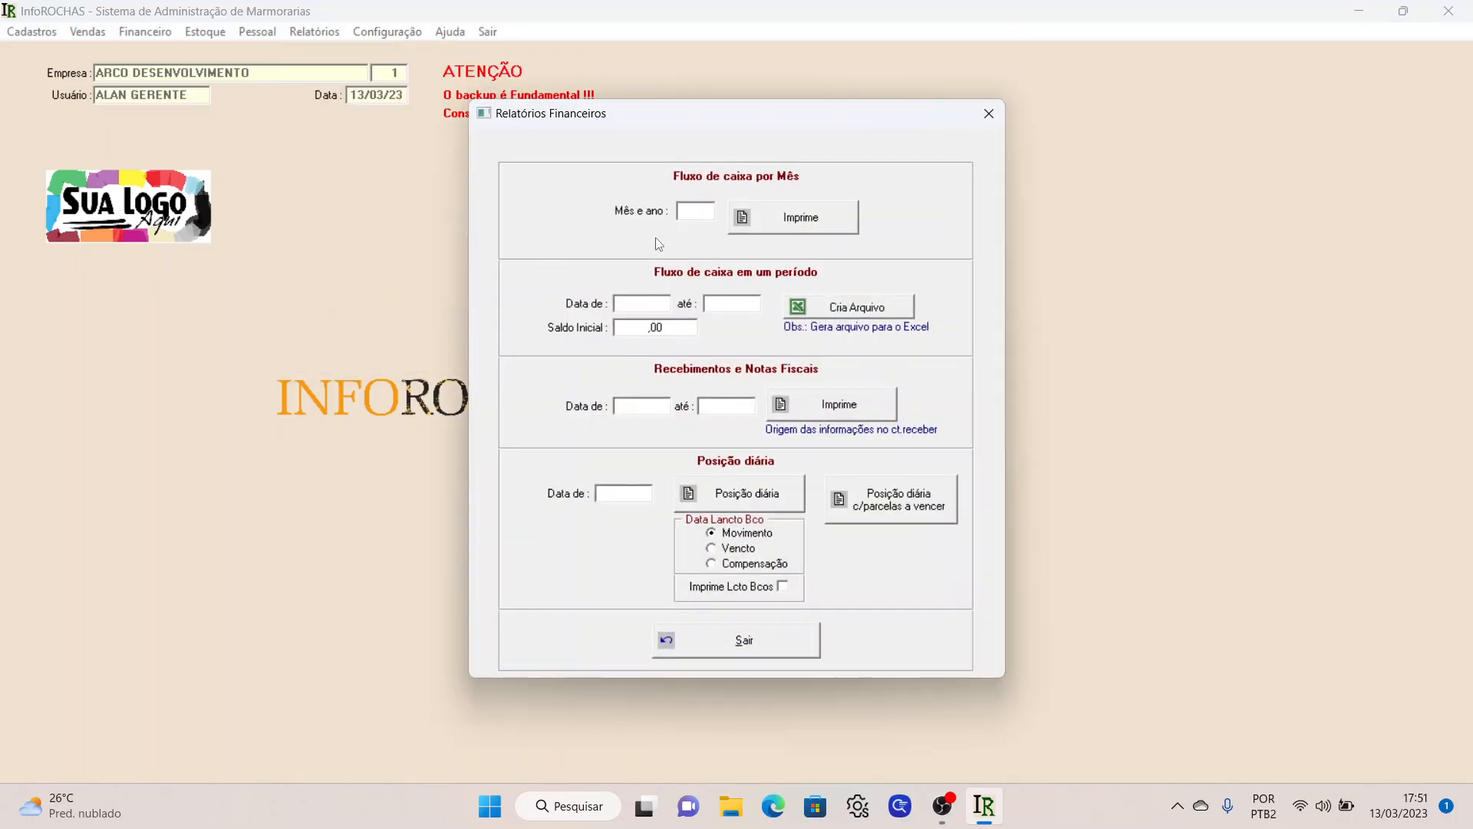
type("1/23")
key("Tab")
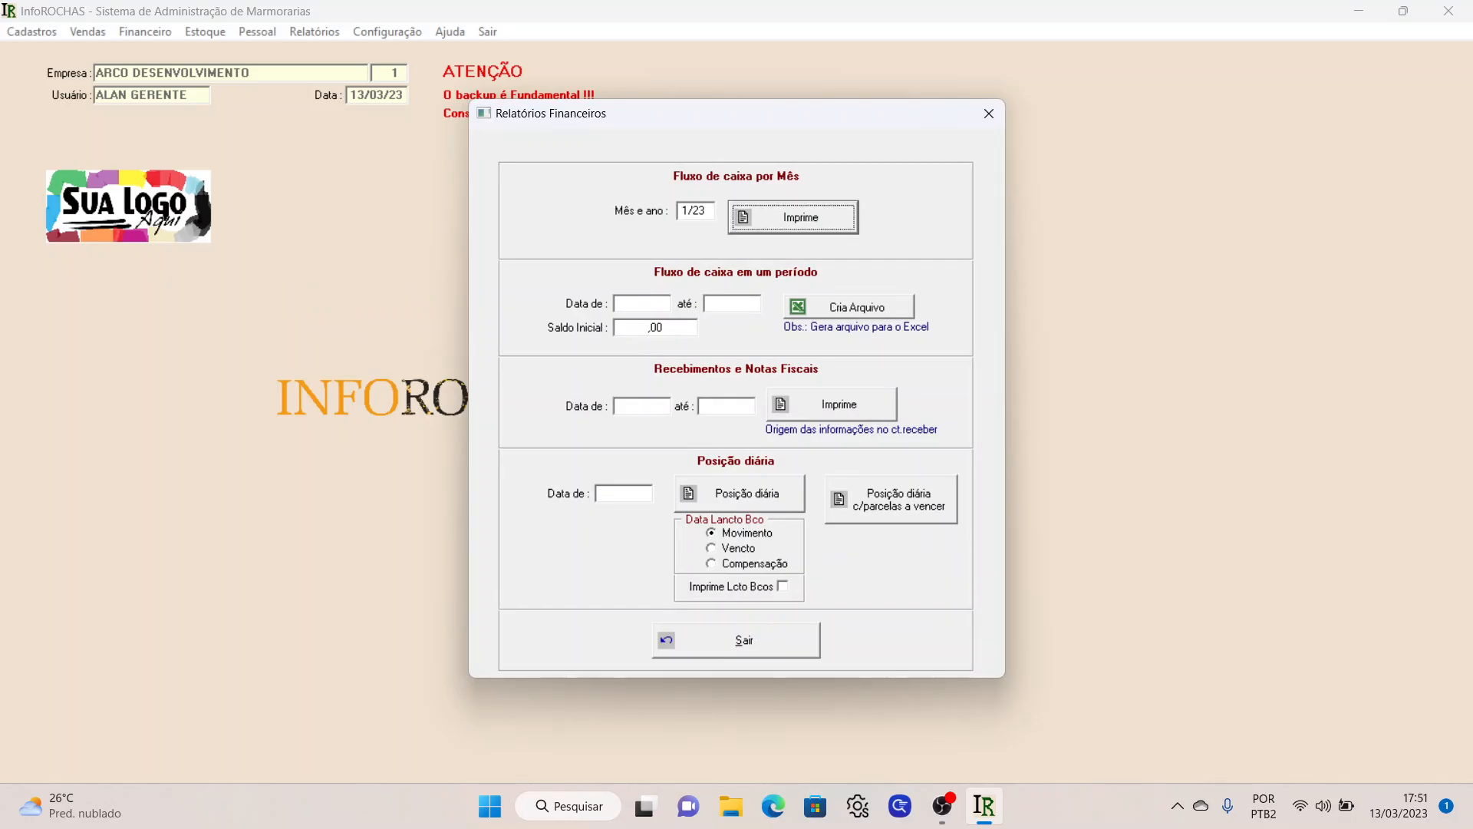
left_click(800, 215)
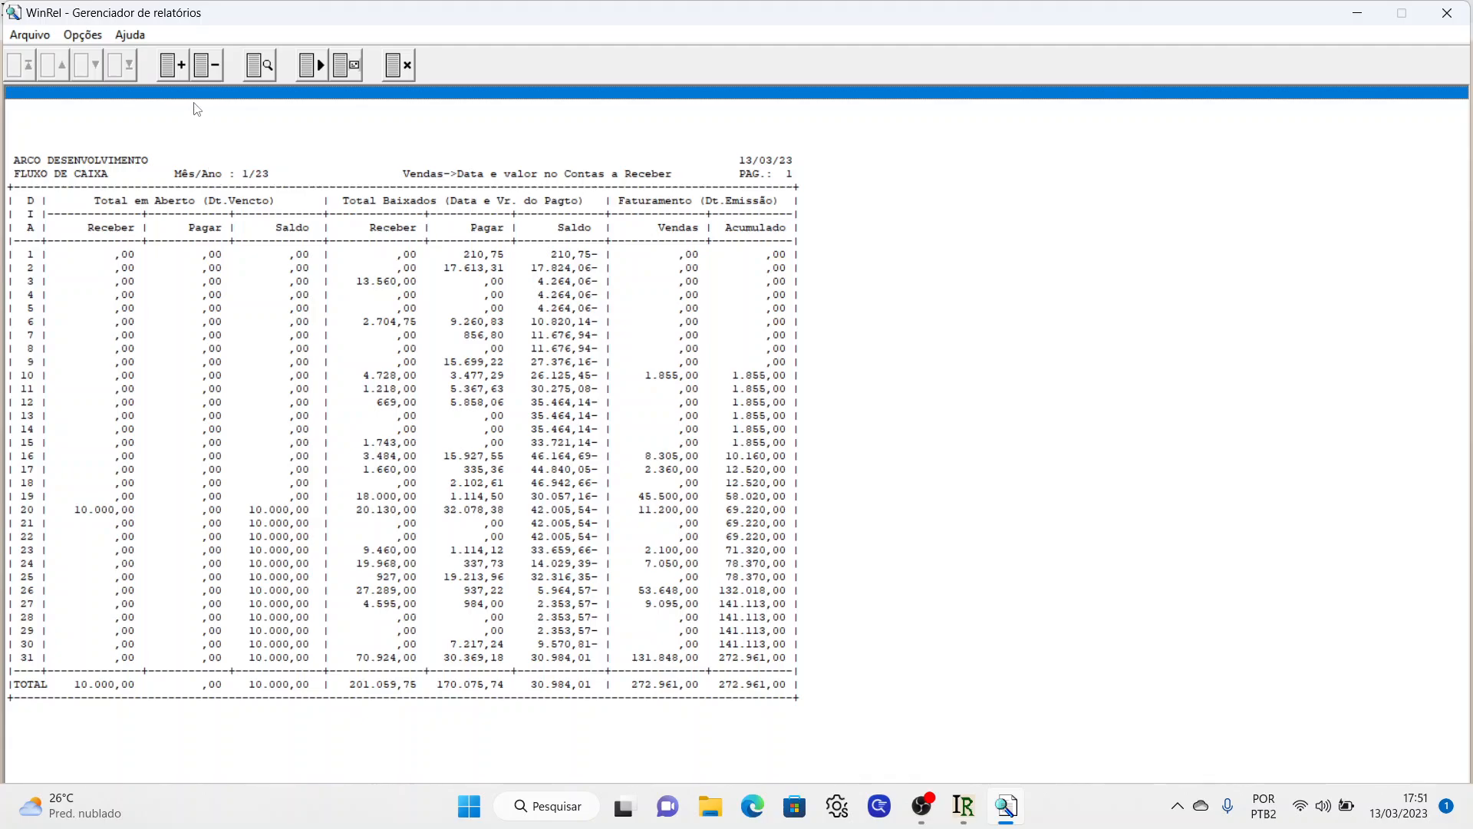
left_click(164, 74)
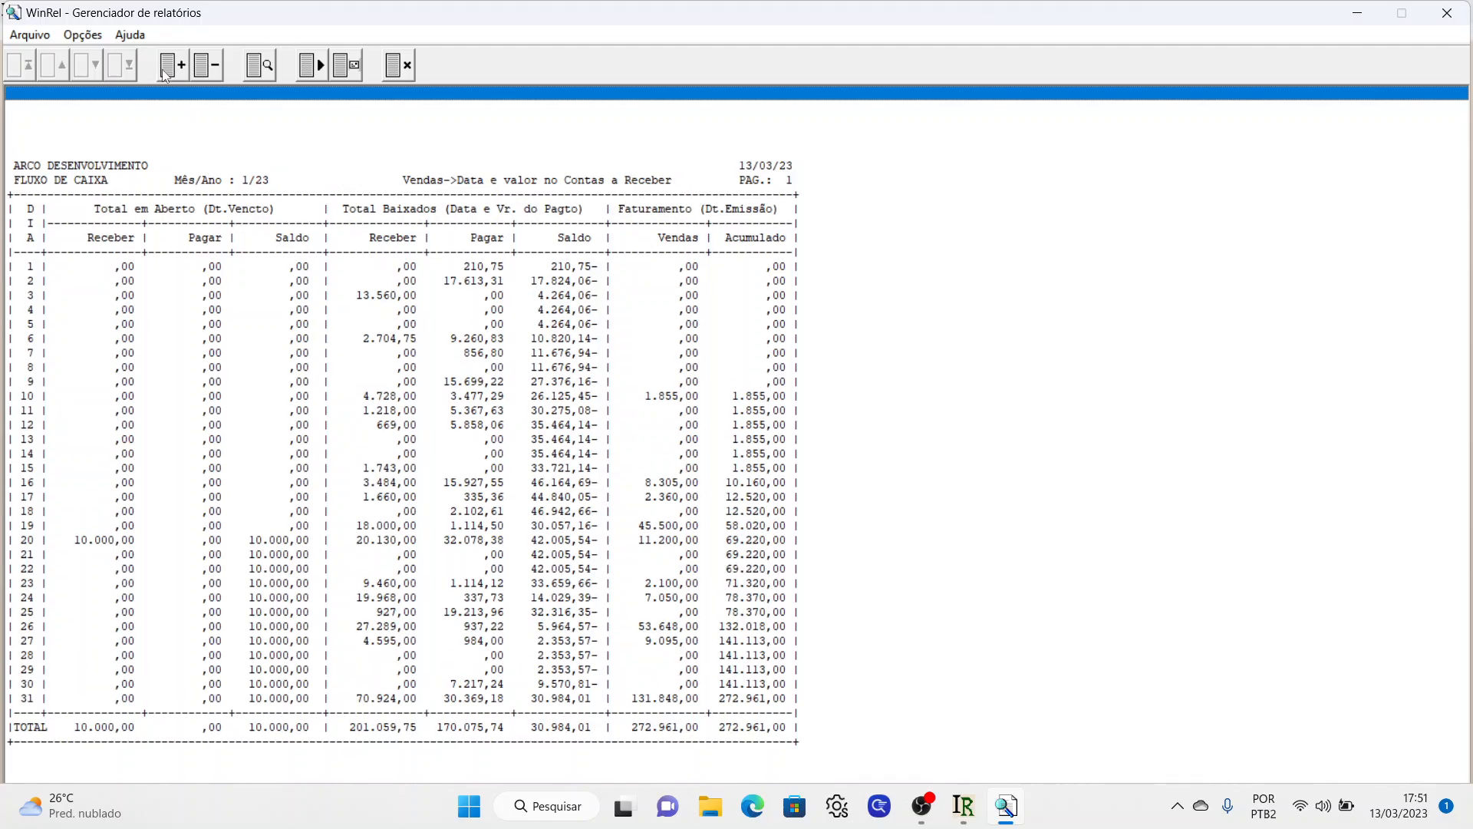
- Examine the cash-flow report's column group headings and its daily lines from day 1 to day 31
left_click(106, 215)
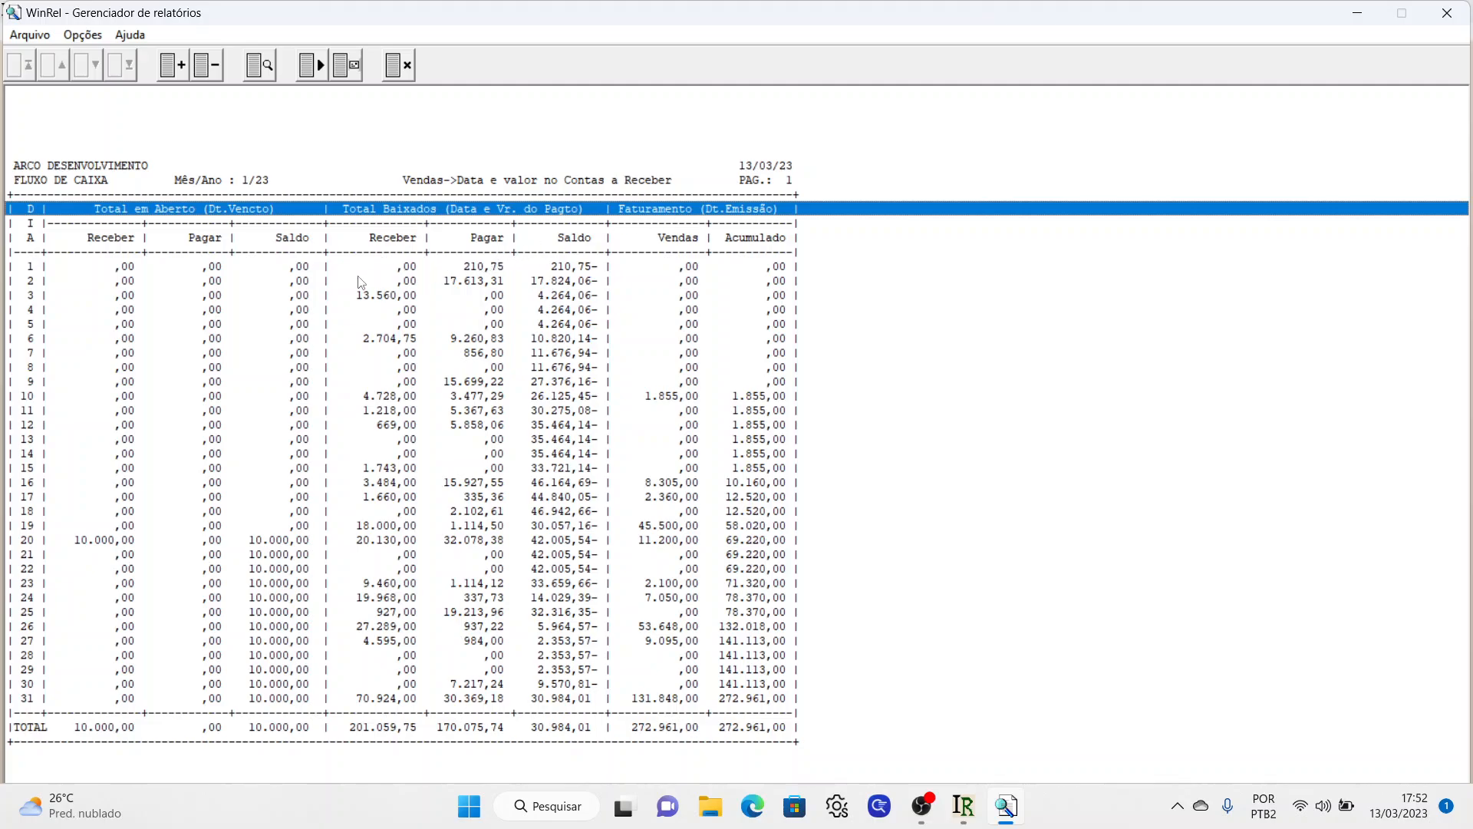
left_click(37, 270)
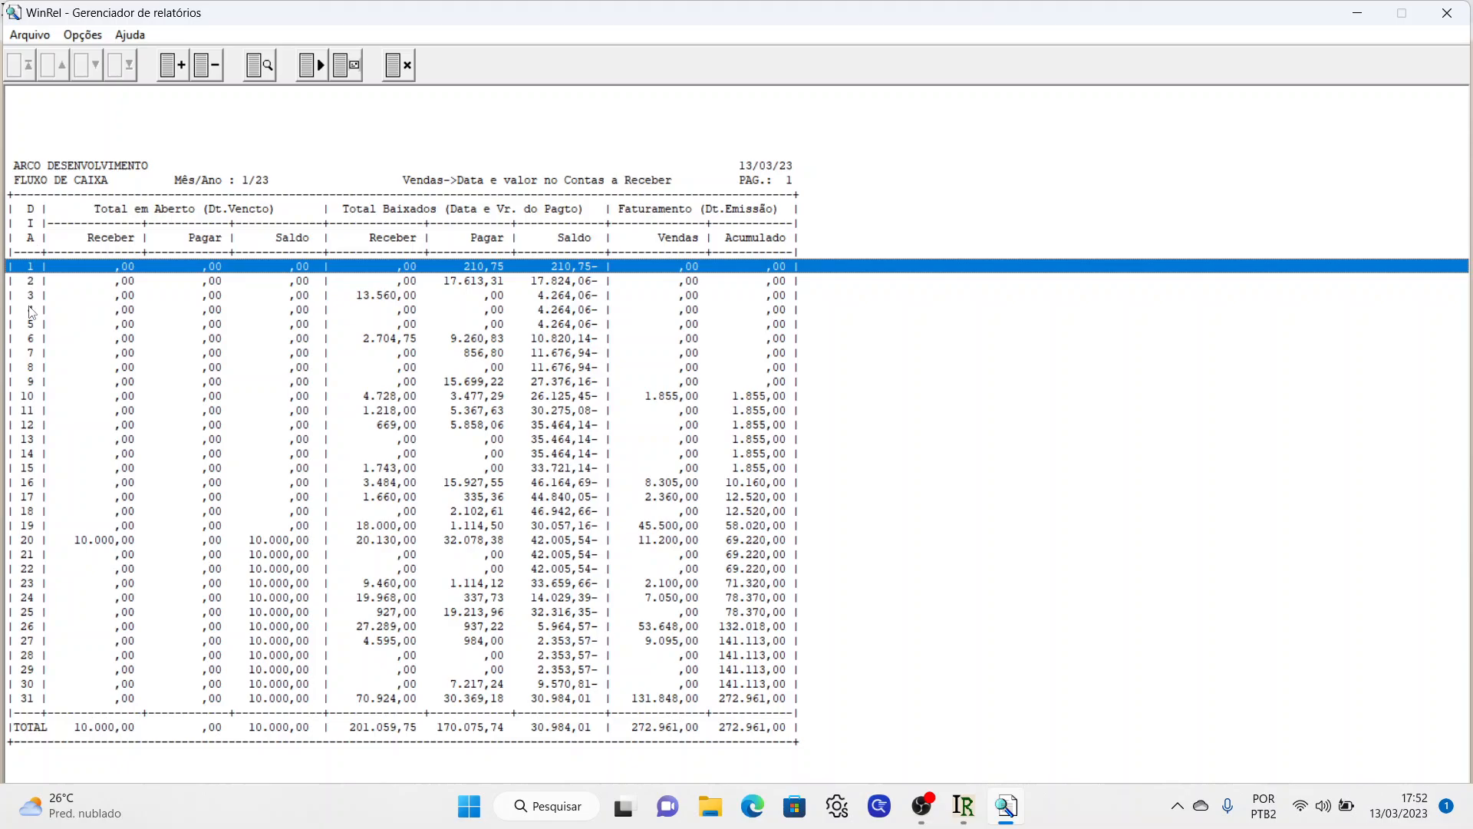
left_click(31, 698)
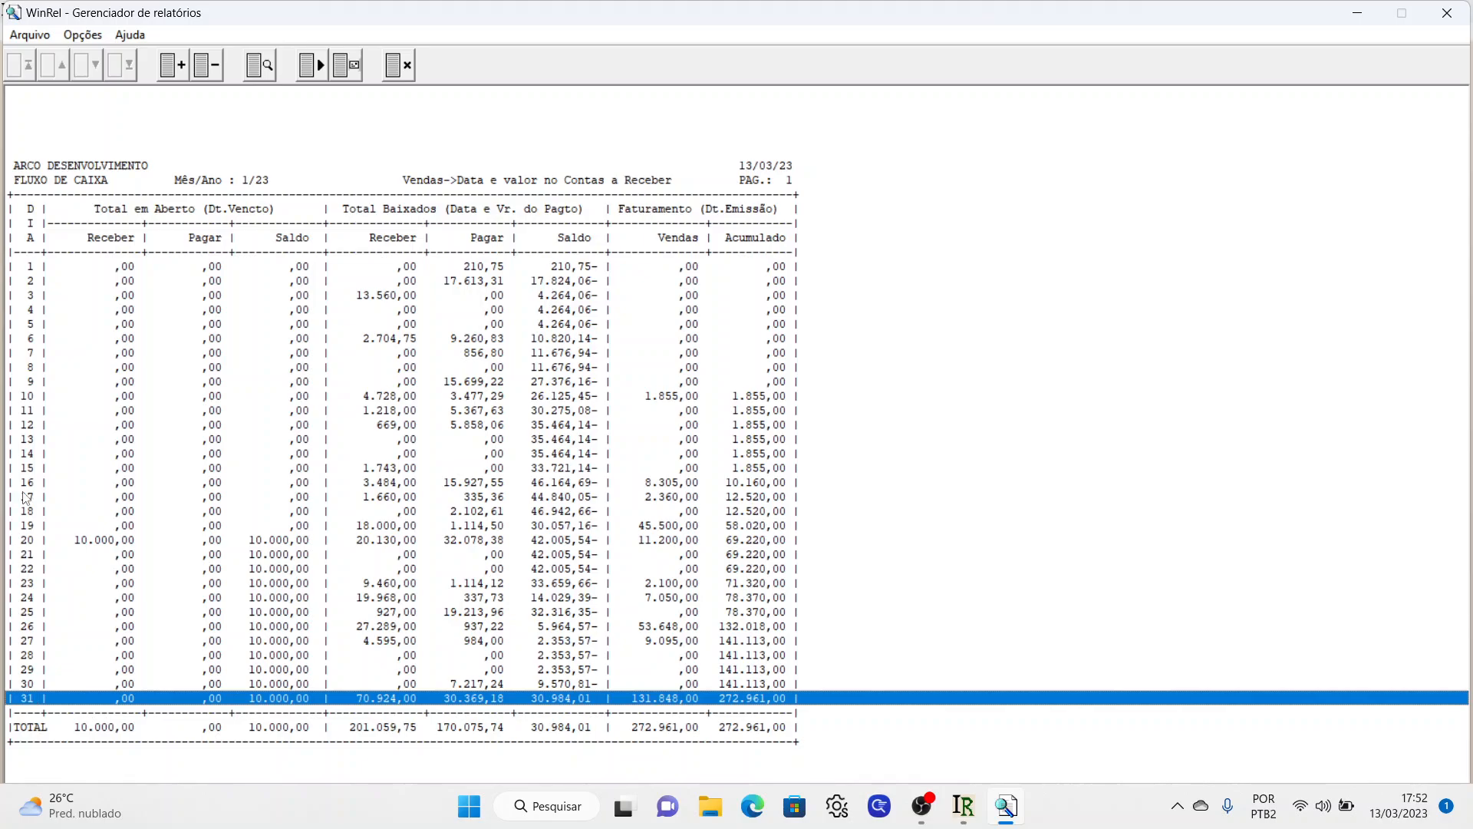
left_click(31, 268)
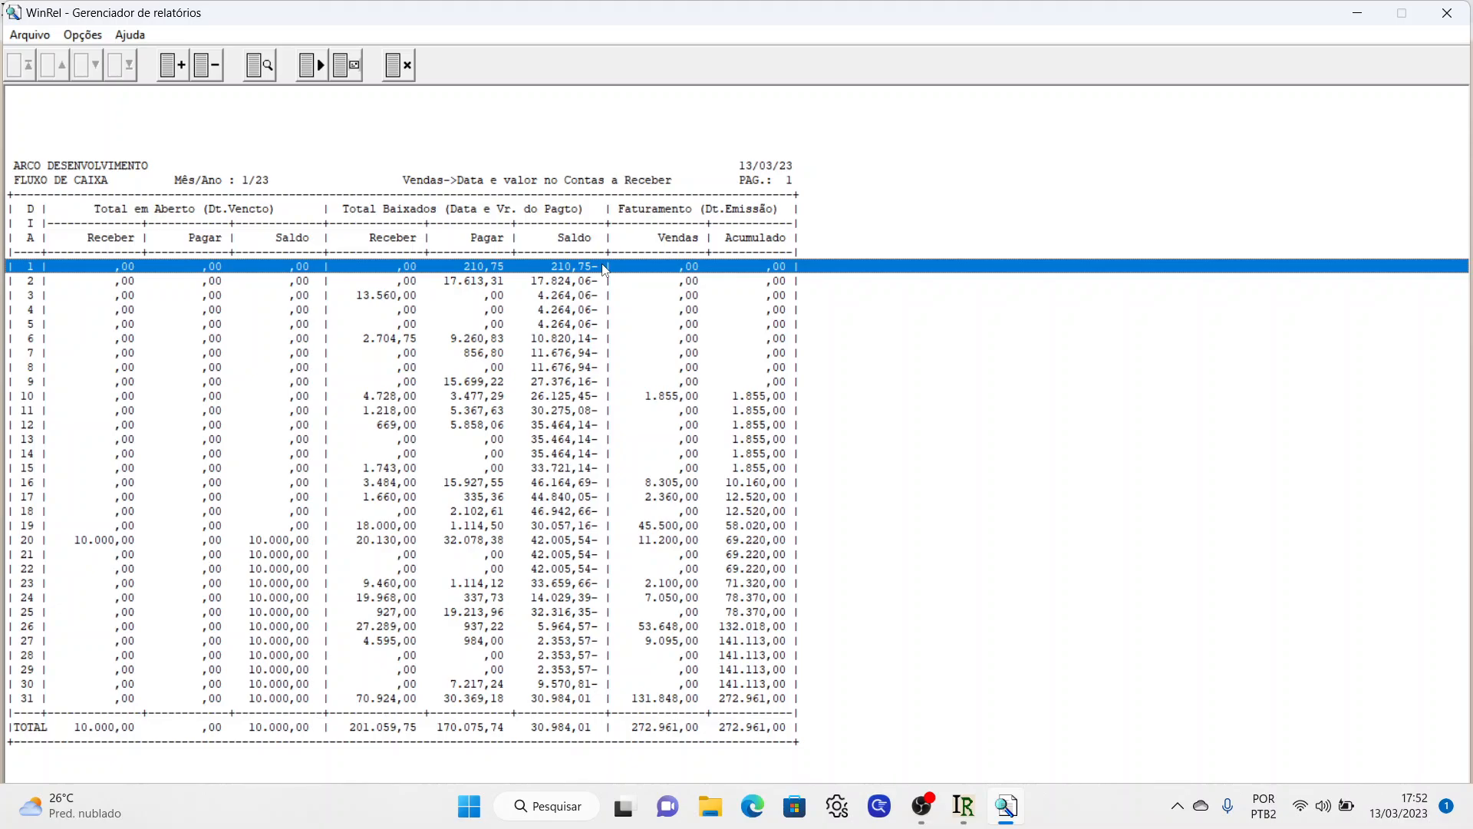
- Follow the received, paid and running Saldo amounts under Total Baixados from day 2 down to day 20
left_click(467, 283)
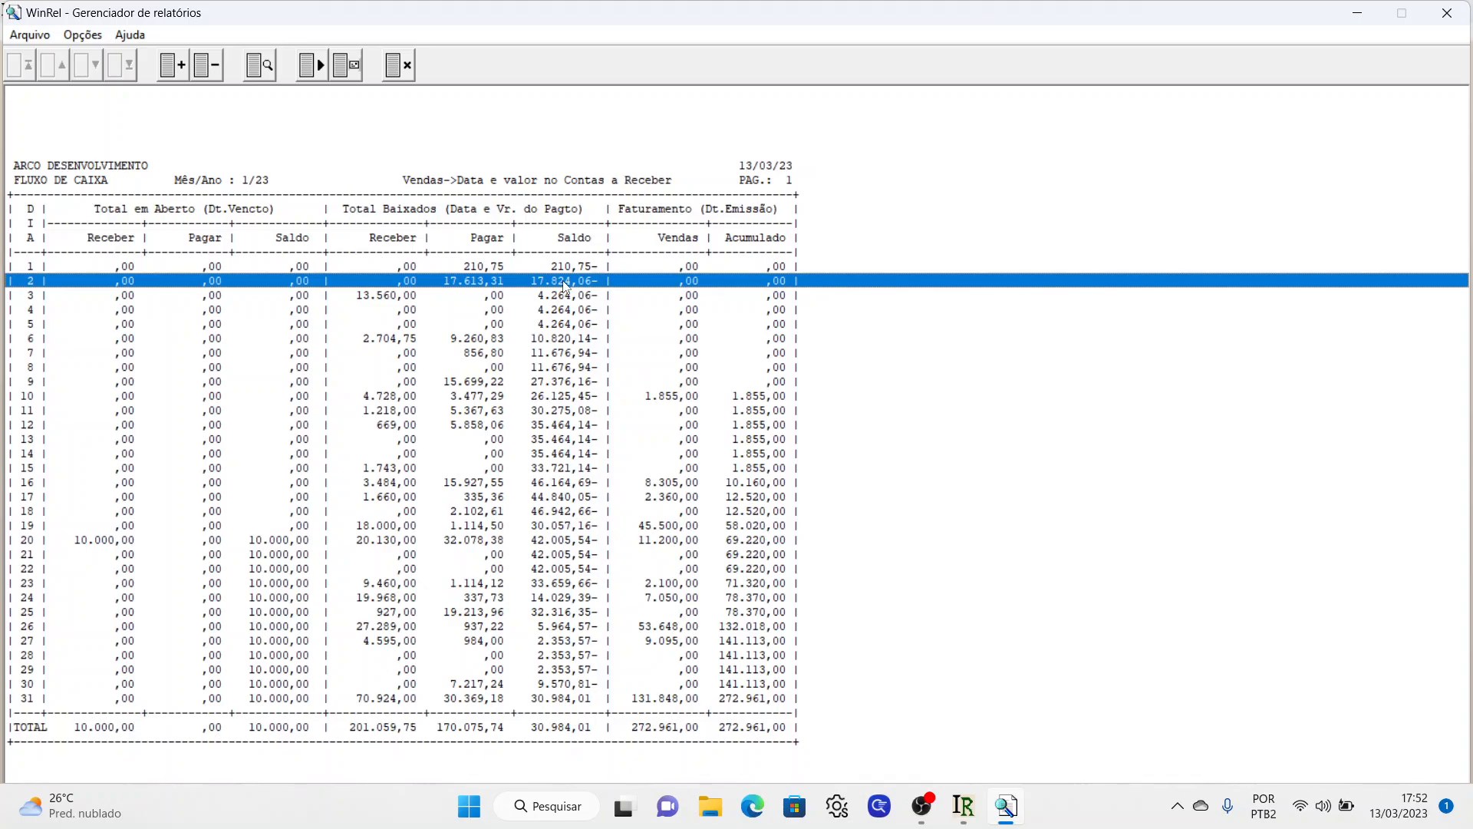
left_click(404, 299)
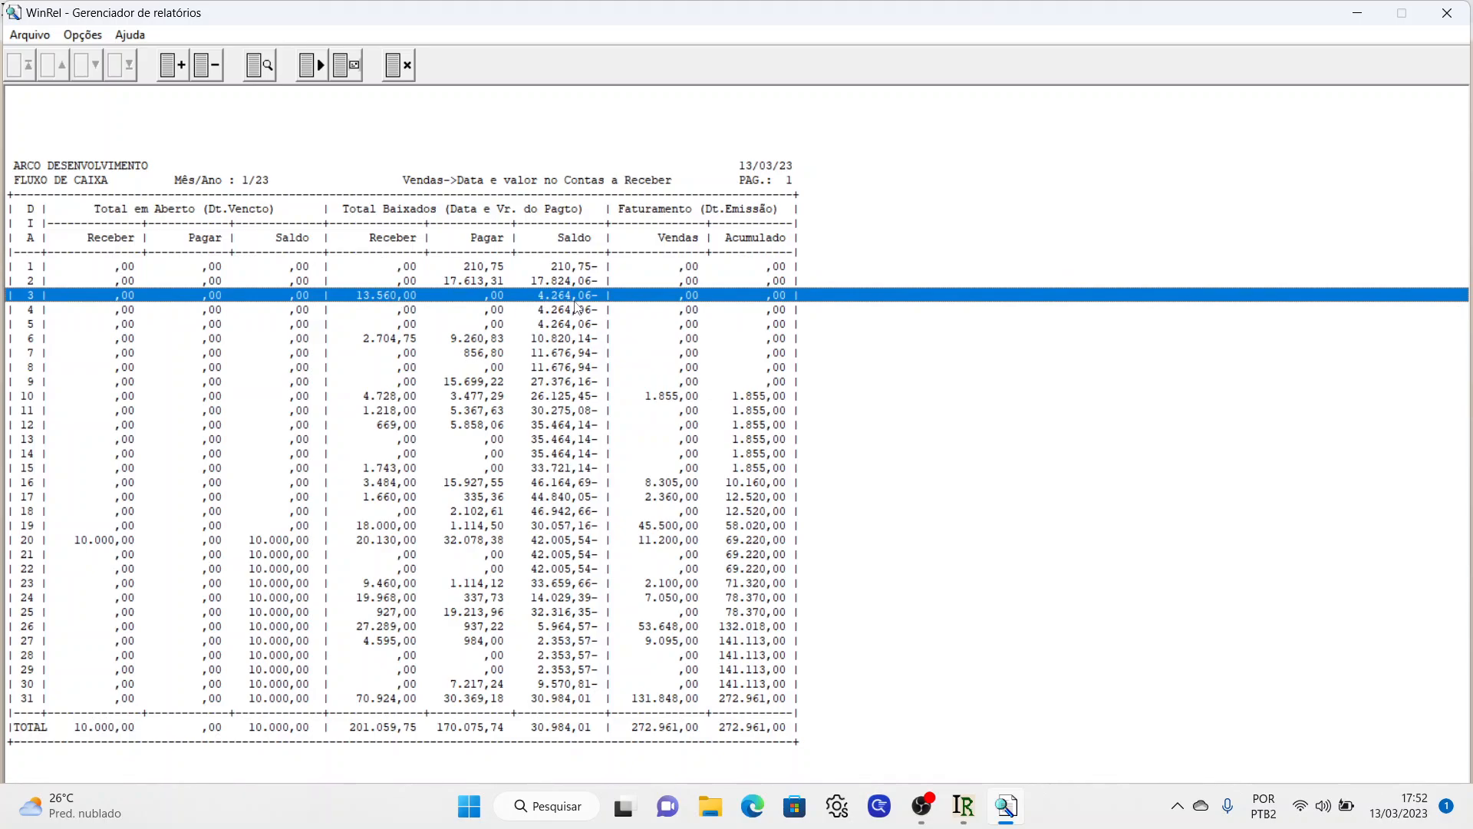
left_click(399, 341)
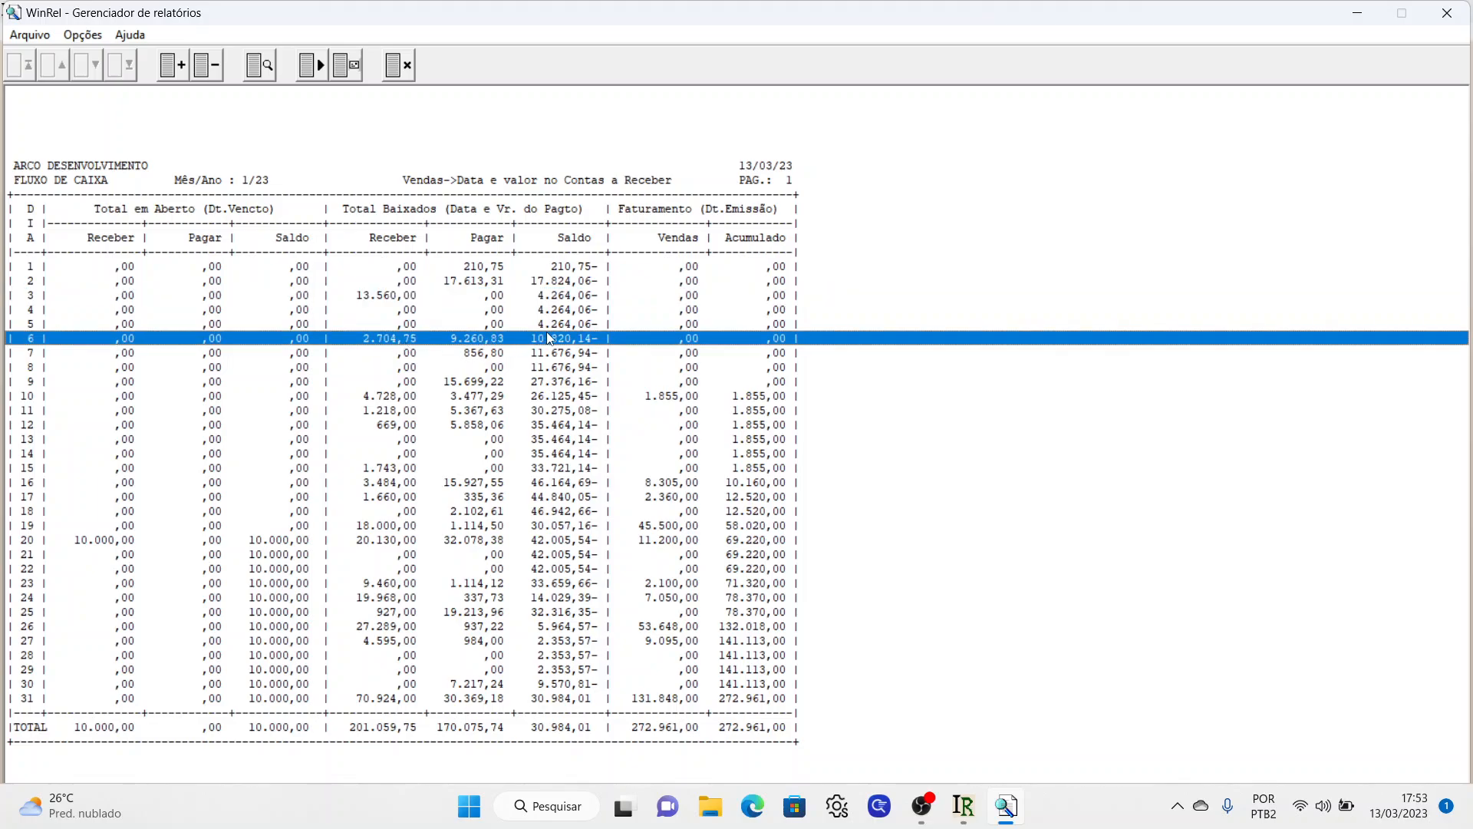
left_click(563, 354)
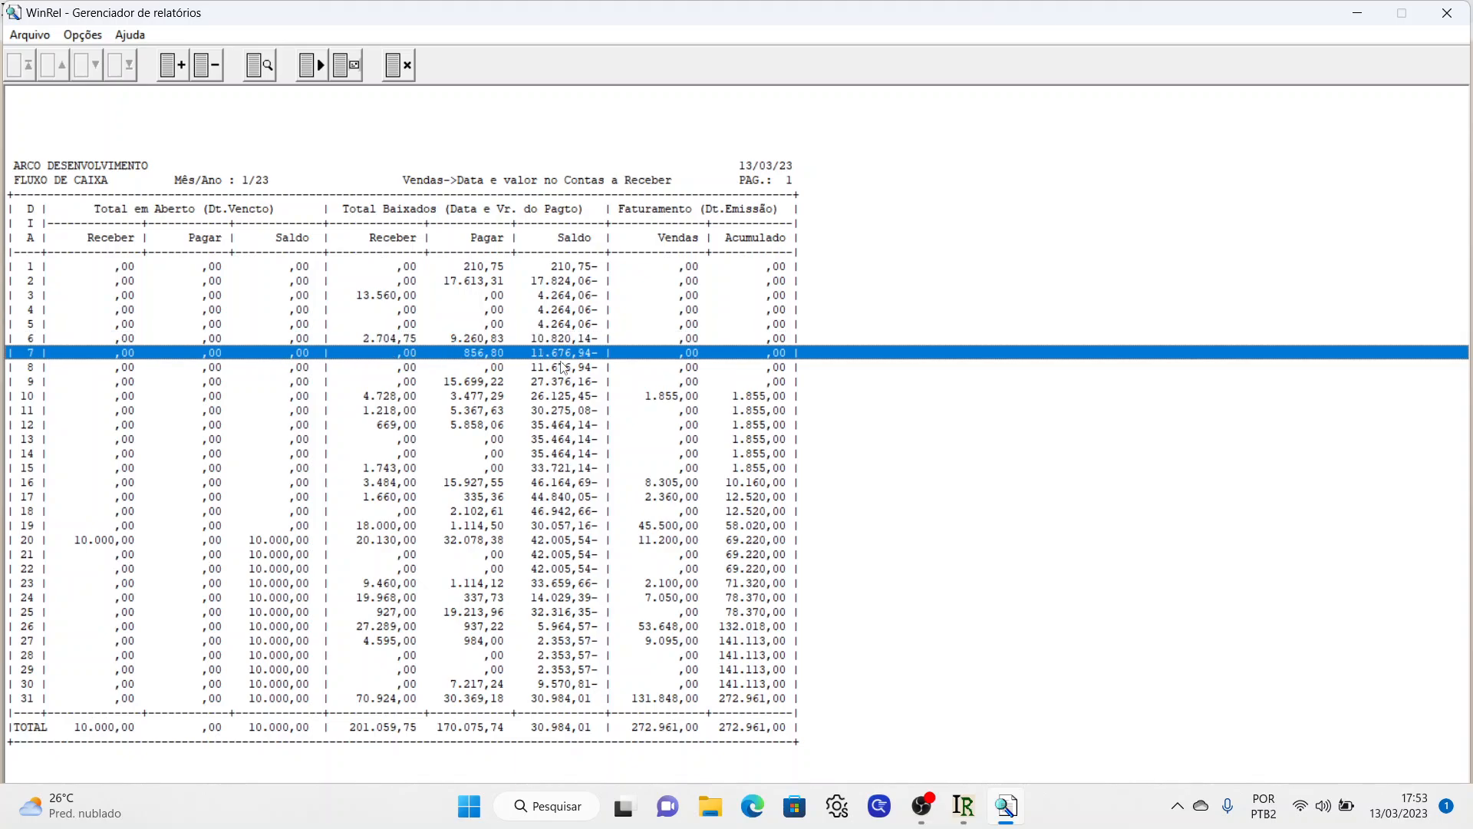
left_click(561, 365)
left_click(562, 395)
left_click(548, 441)
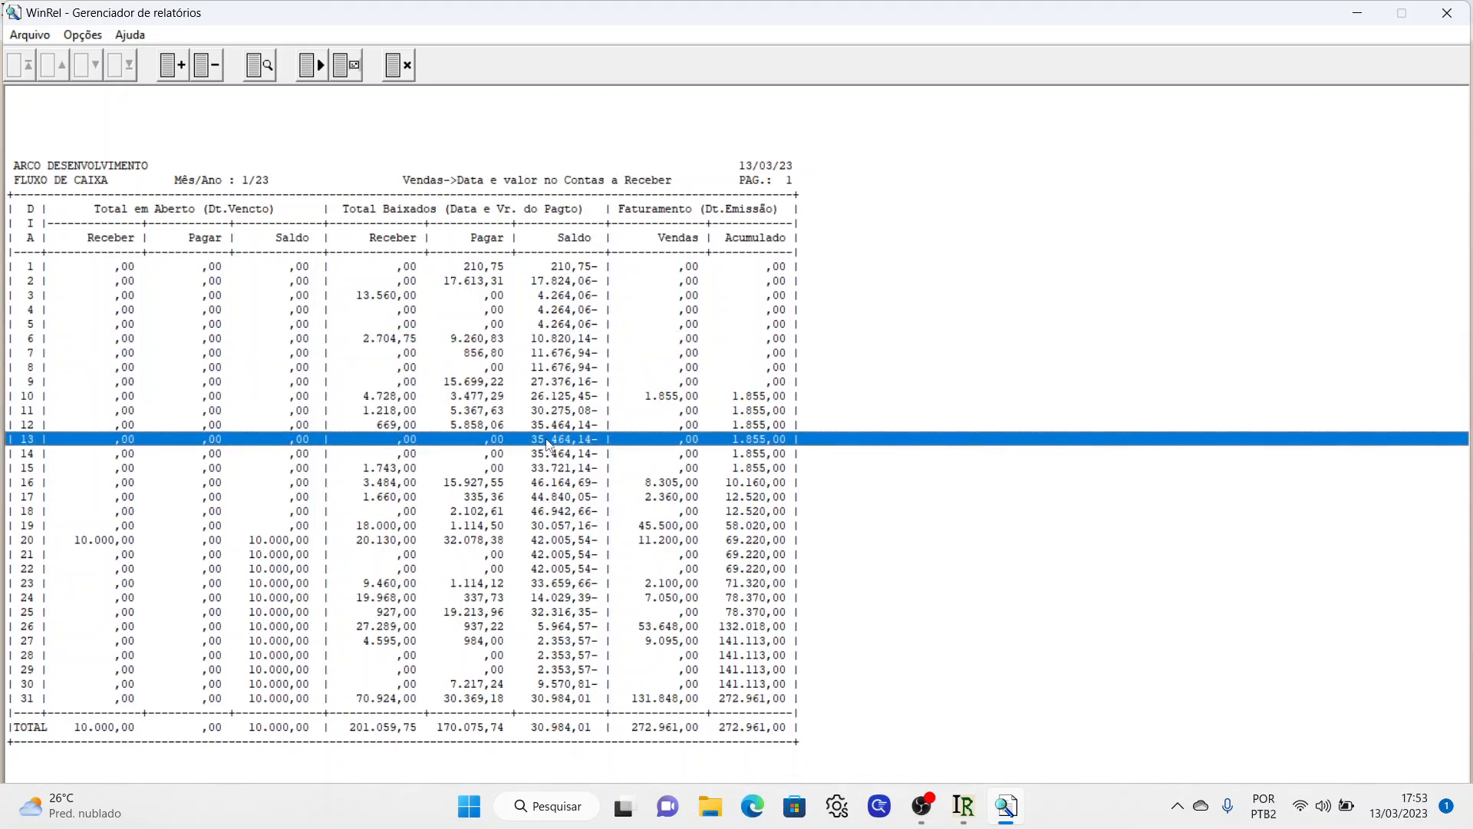
left_click(552, 497)
left_click(553, 542)
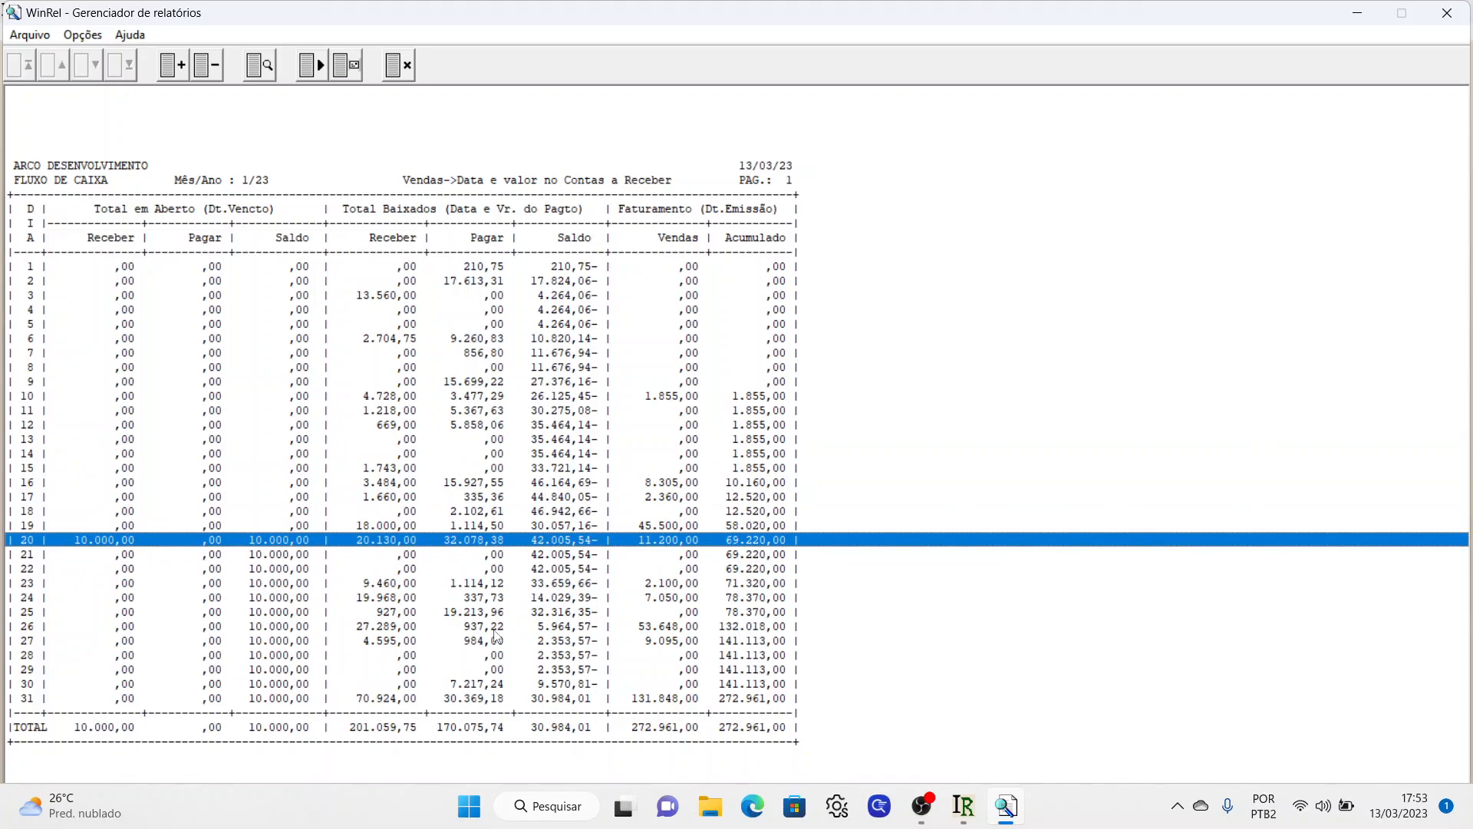
- Compare the day 31 line with the TOTAL line for received, paid and balance amounts under Total Baixados
left_click(397, 699)
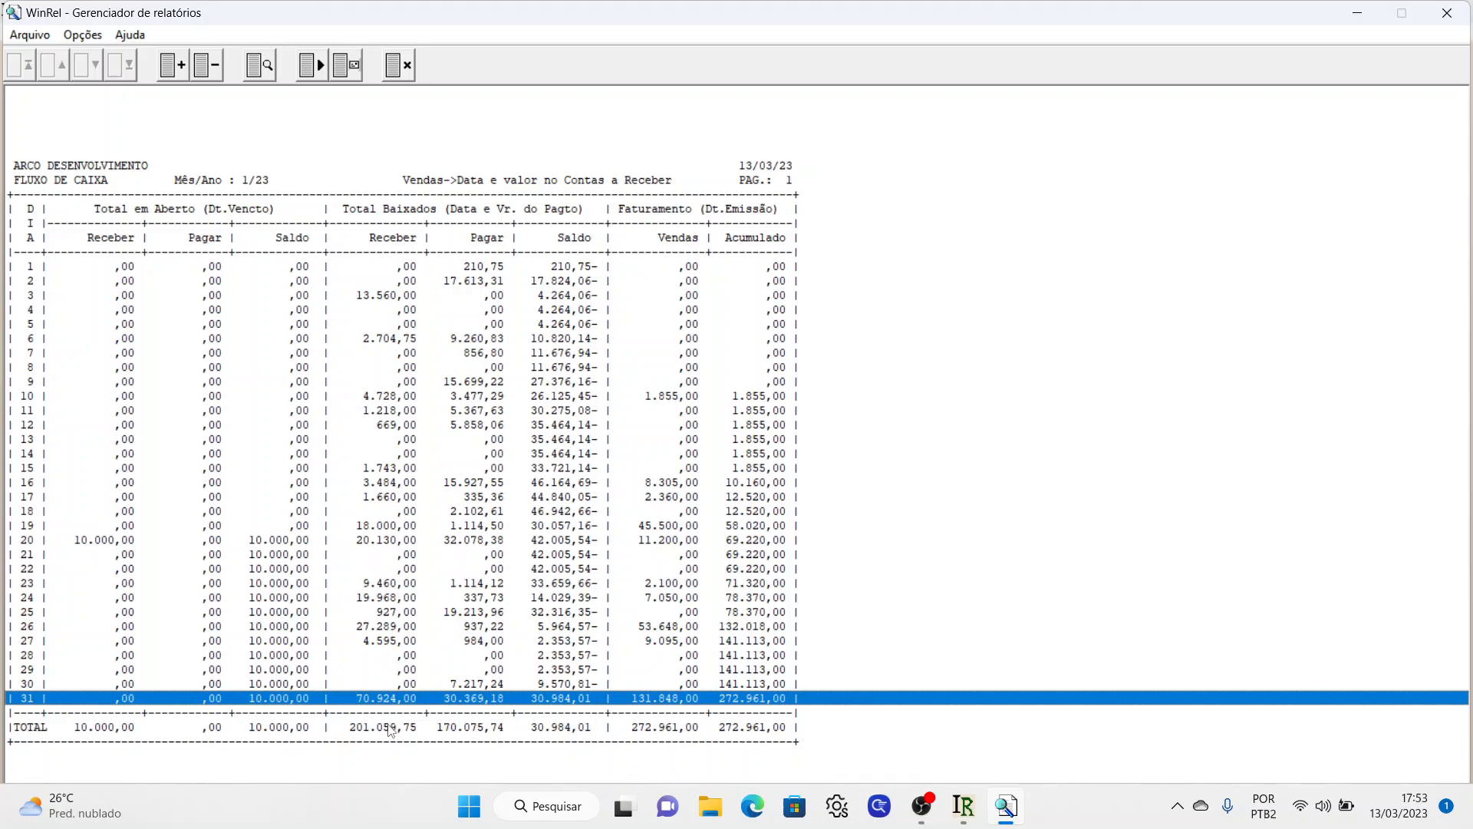
left_click(359, 731)
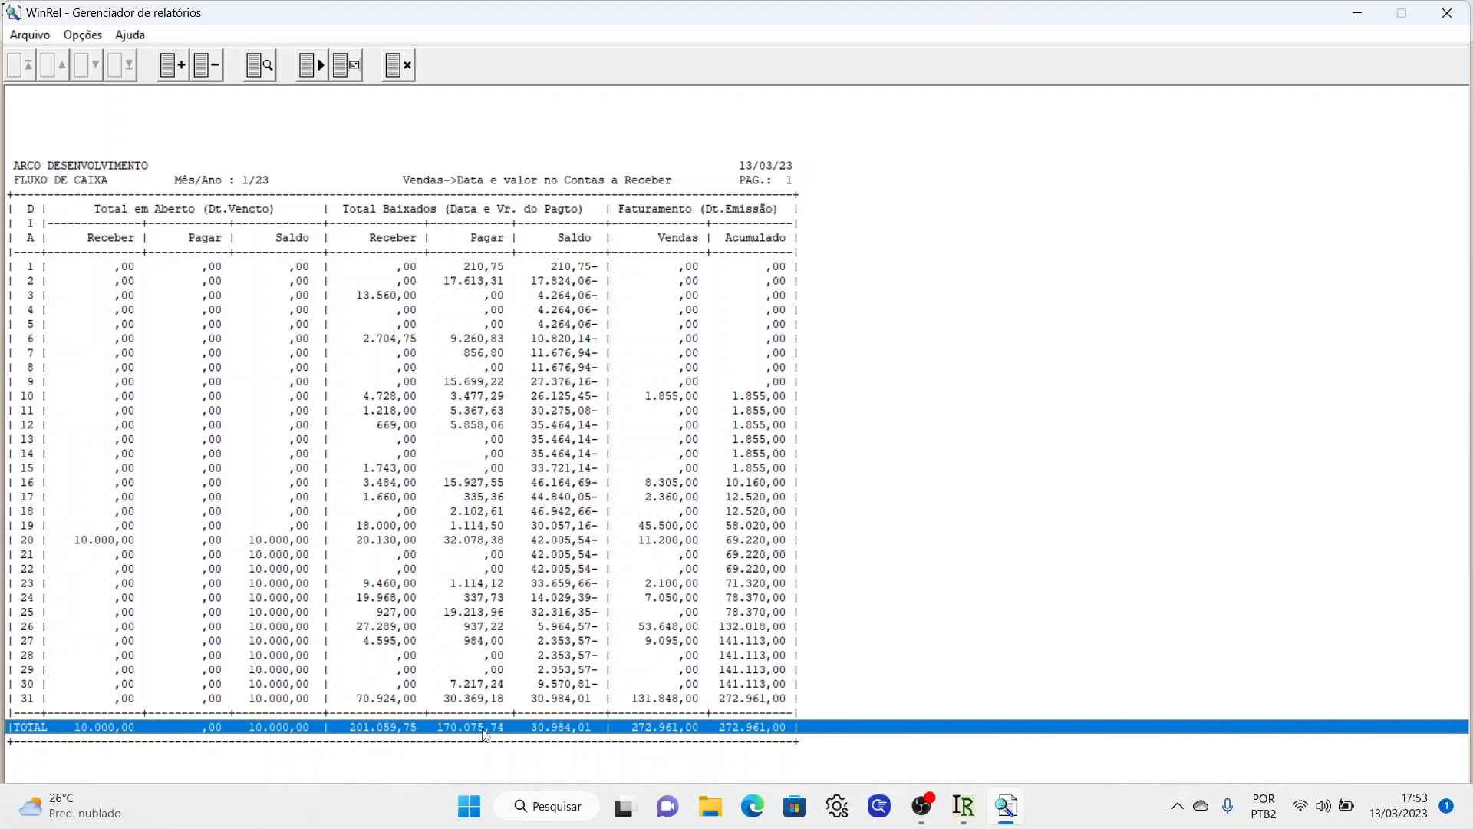
left_click(554, 706)
left_click(554, 701)
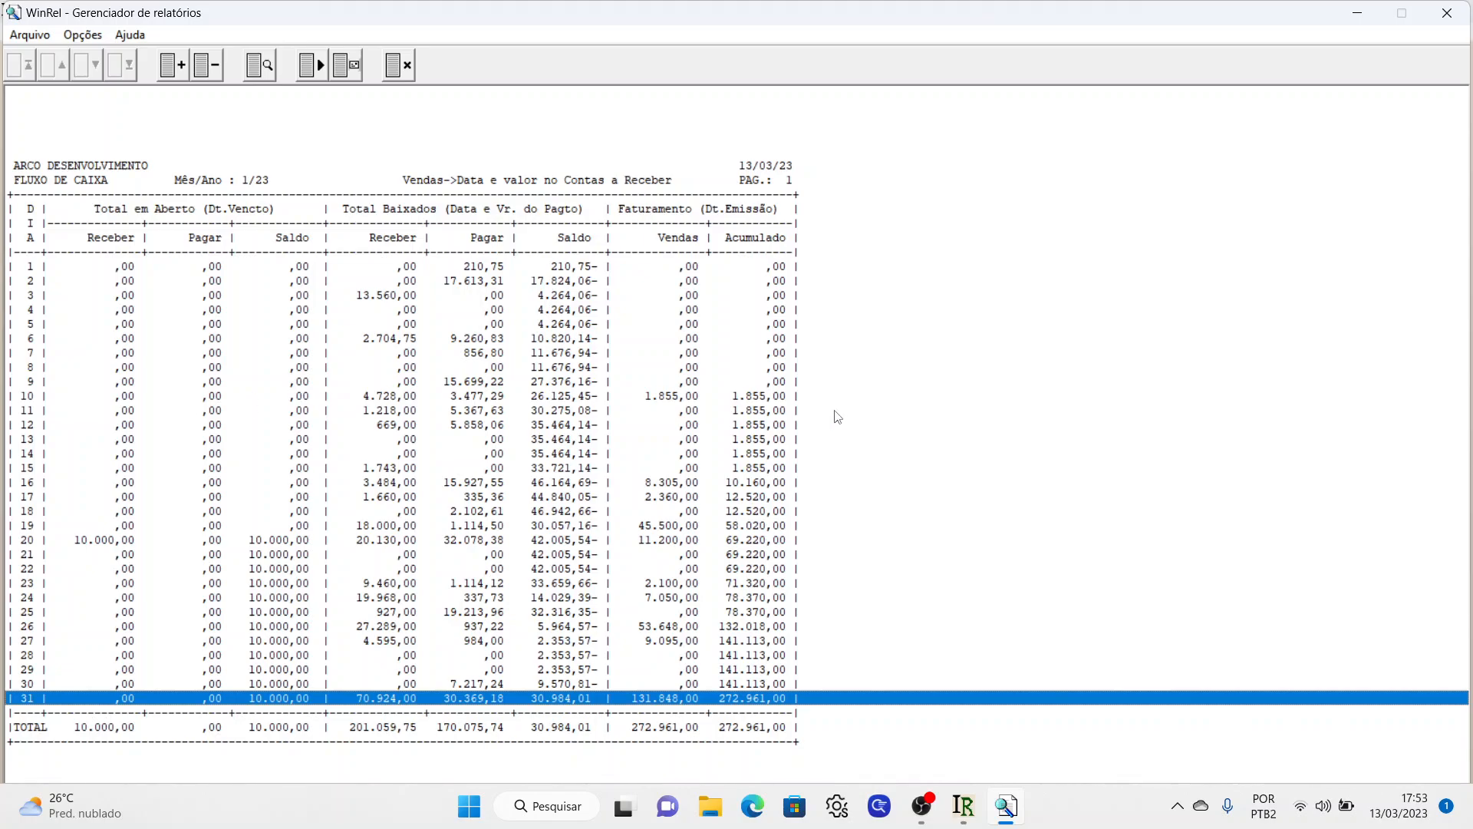
- Check the Faturamento (Dt.Emissão) columns, then close the cash-flow report and exit Relatórios Financeiros
left_click(682, 295)
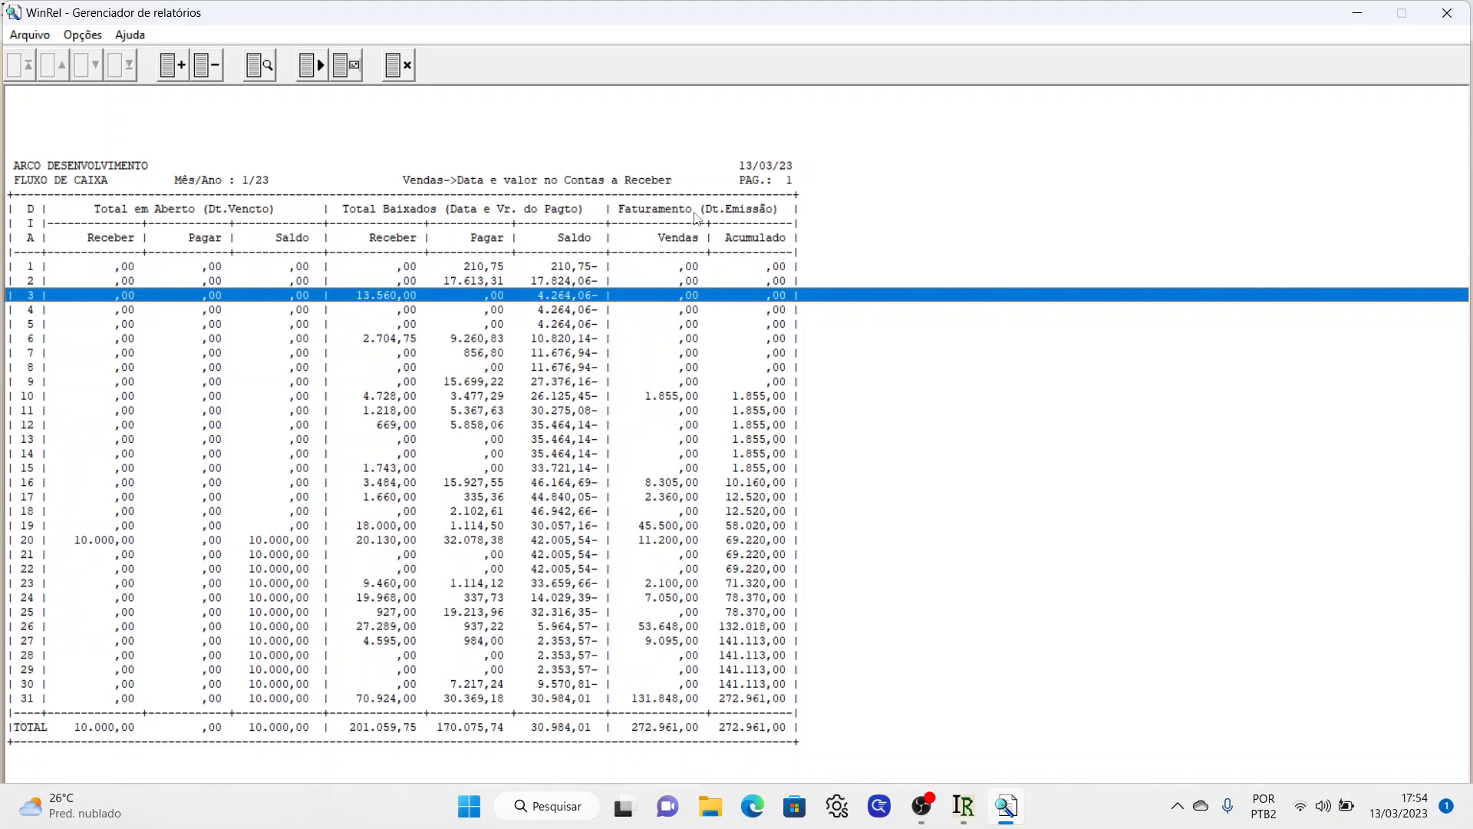
left_click(408, 71)
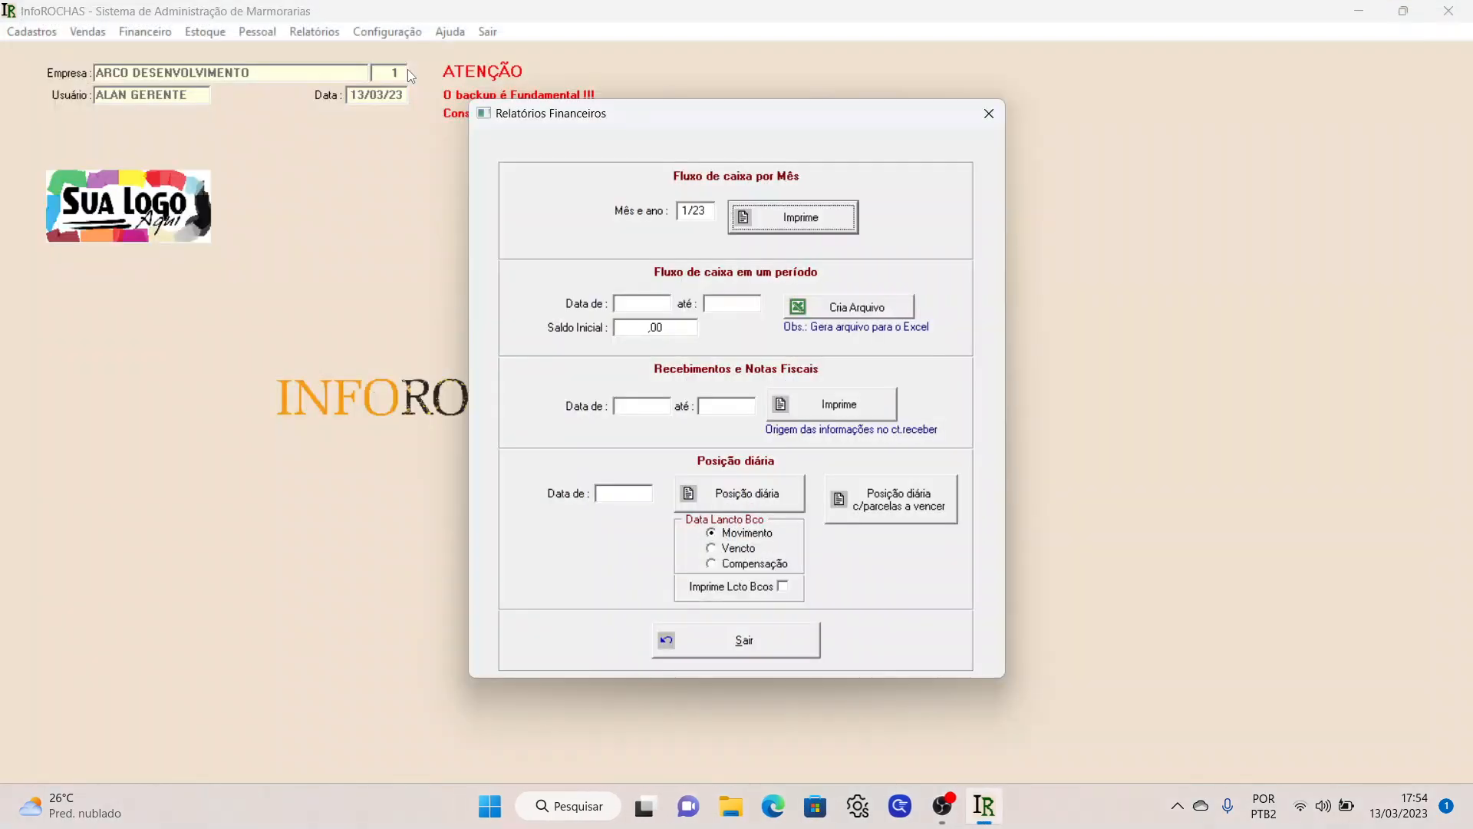
left_click(678, 645)
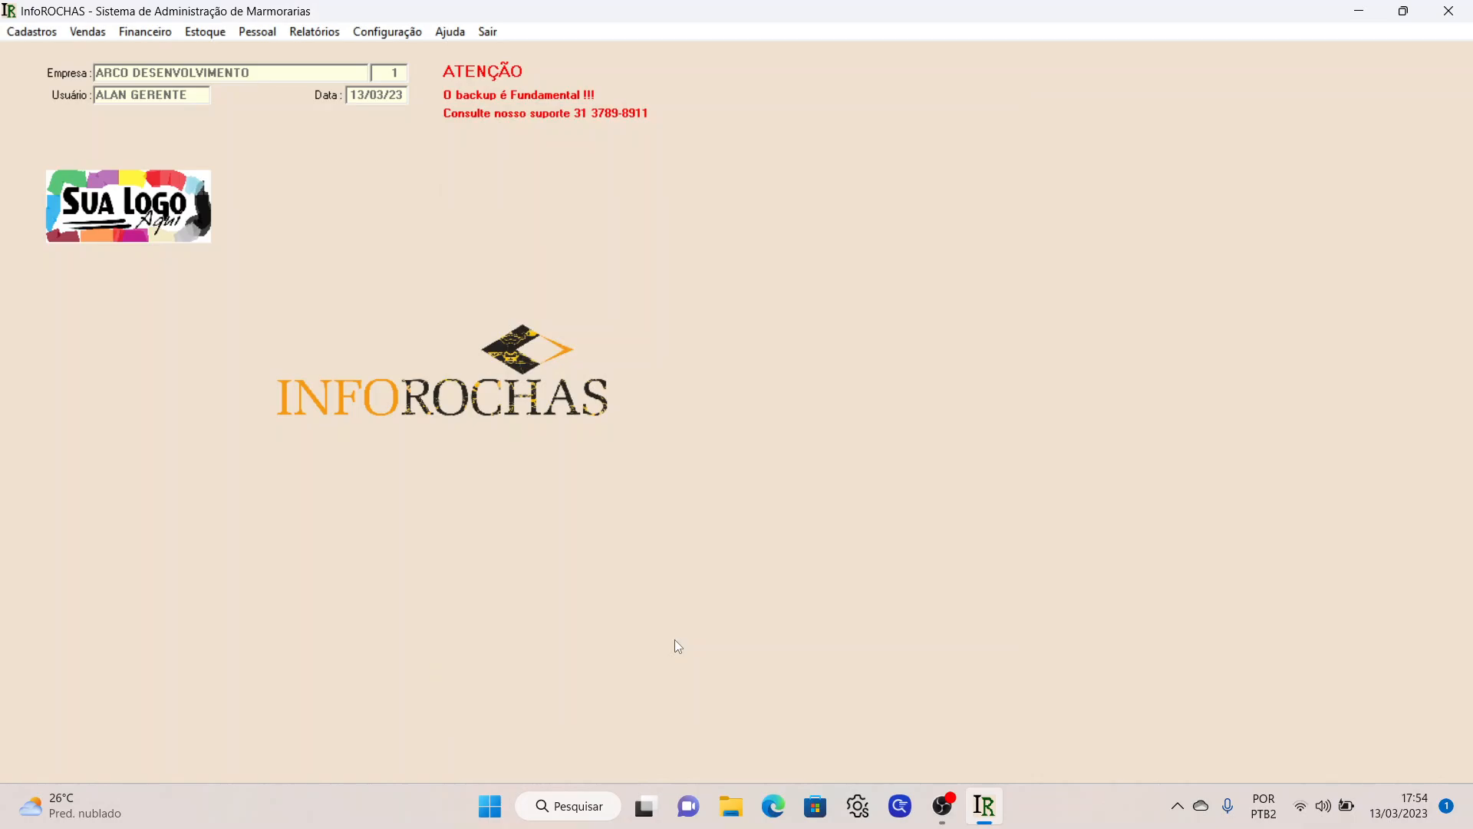